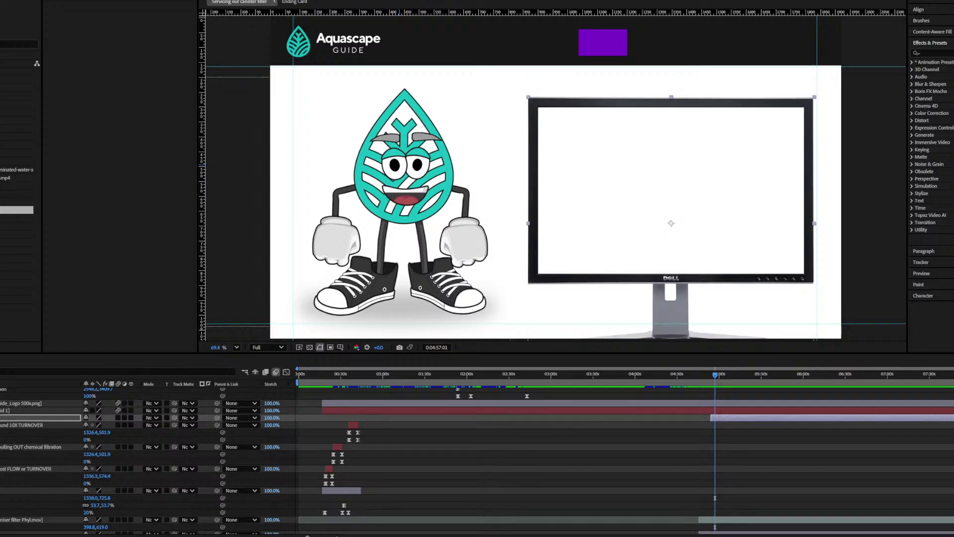
Step: Add the website recording to the timeline beneath the monitor layer, starting near 0:04:57, and shrink it roughly onto the monitor's screen
{"action": "left_click_drag", "start_coordinate": [1, 299], "coordinate": [21, 321]}
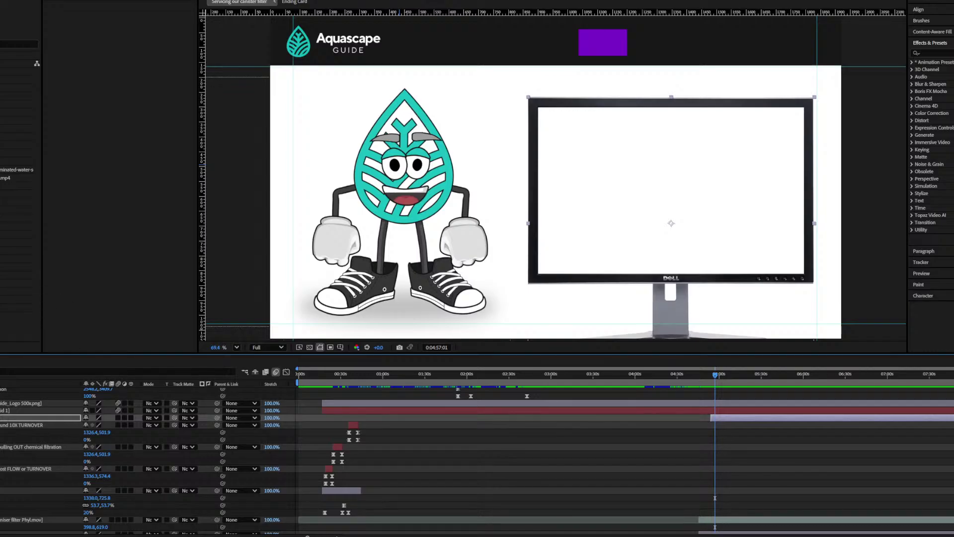
{"action": "left_click_drag", "start_coordinate": [17, 121], "coordinate": [713, 426]}
{"action": "key", "text": "comma"}
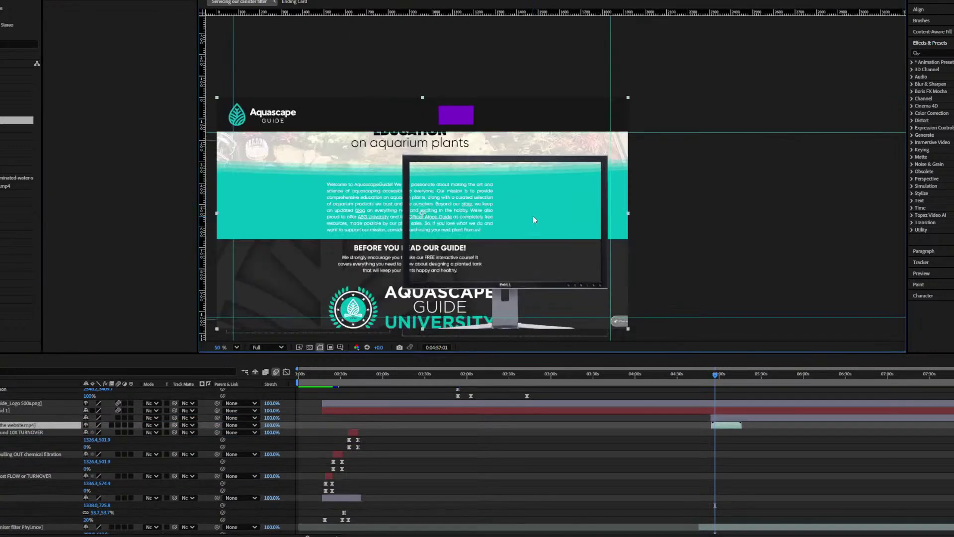
{"action": "left_click_drag", "start_coordinate": [543, 145], "coordinate": [542, 182]}
{"action": "scroll", "coordinate": [540, 180], "scroll_direction": "up", "scroll_amount": 1}
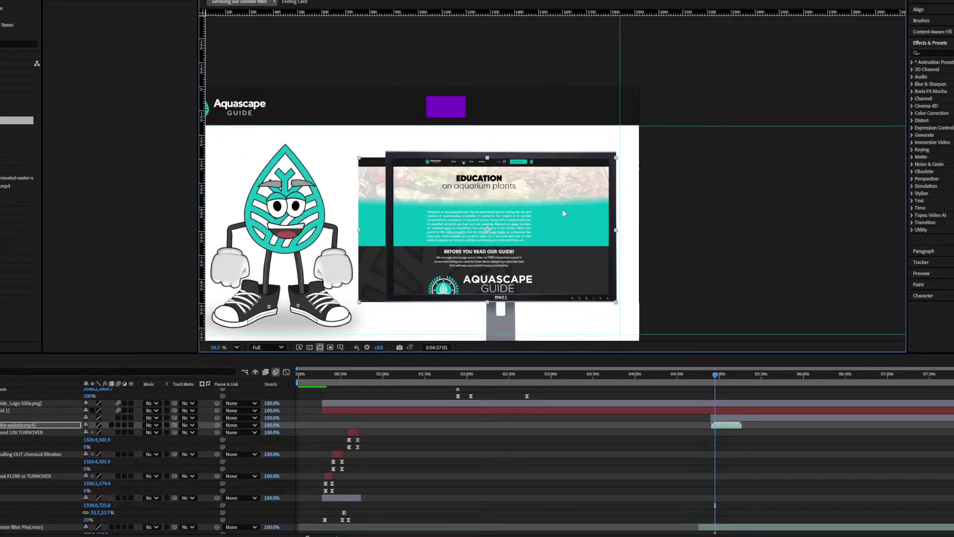
Step: Center the website video and the monitor horizontally on each other, and scale the video down slightly to fit the screen's height
{"action": "left_click", "coordinate": [918, 10]}
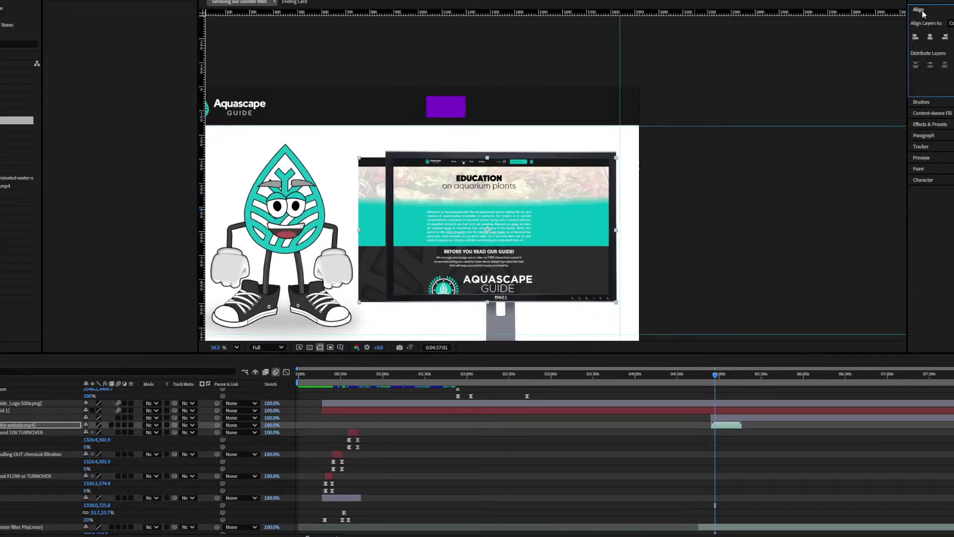
{"action": "left_click", "coordinate": [734, 417], "text": "ctrl"}
{"action": "left_click", "coordinate": [930, 37]}
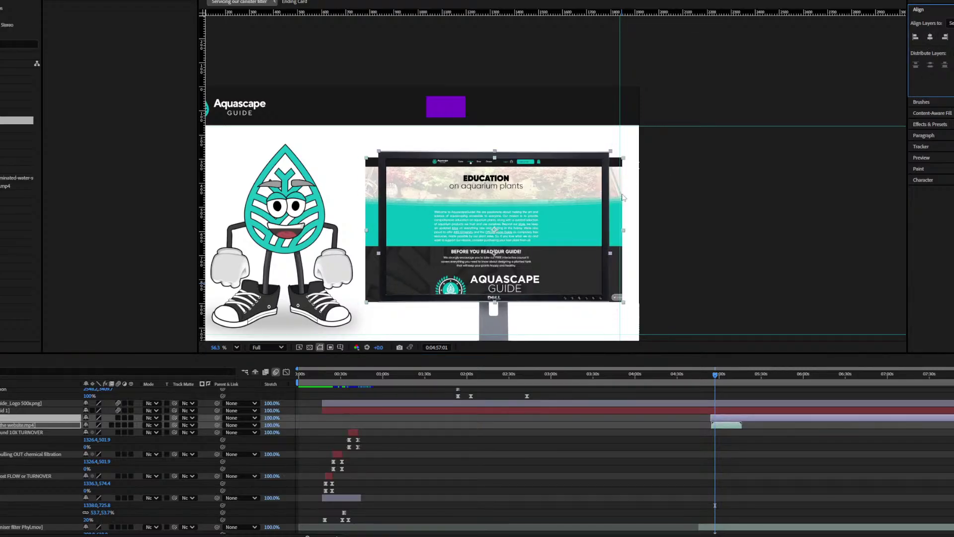
{"action": "scroll", "coordinate": [592, 209], "scroll_direction": "up", "scroll_amount": 5}
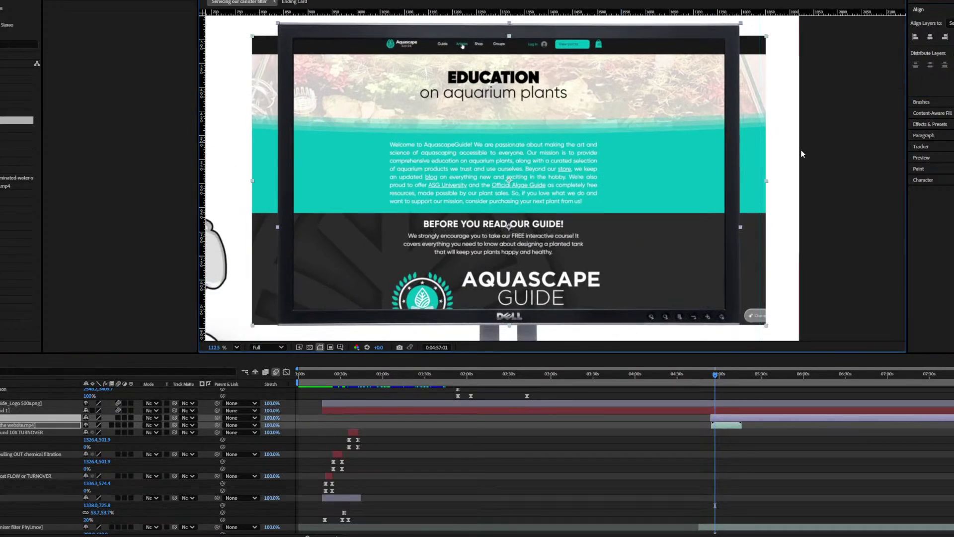
{"action": "left_click", "coordinate": [734, 418], "text": "ctrl"}
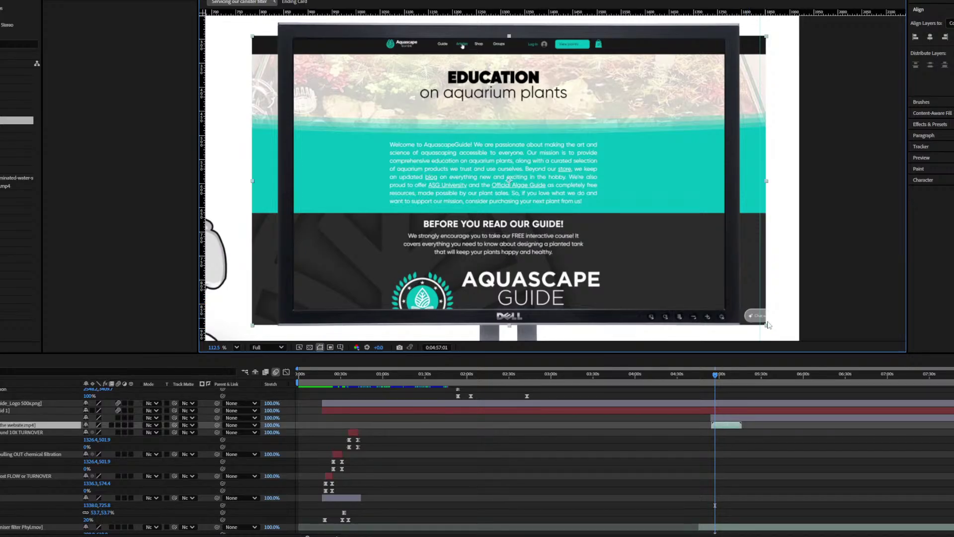
{"action": "left_click_drag", "start_coordinate": [766, 325], "coordinate": [744, 326]}
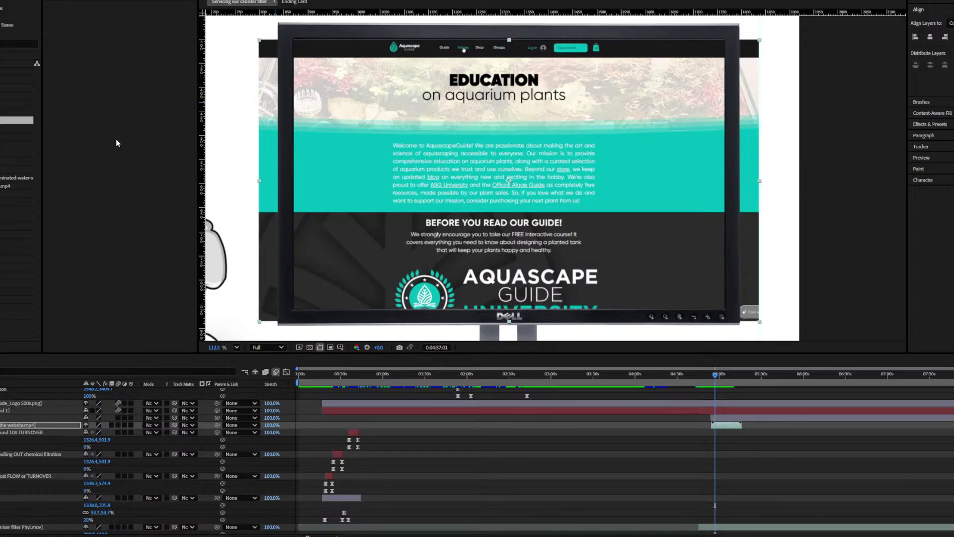
Step: Paste a rectangular mask onto the website video so its overhanging sides are hidden within the monitor's frame
{"action": "left_click", "coordinate": [732, 425]}
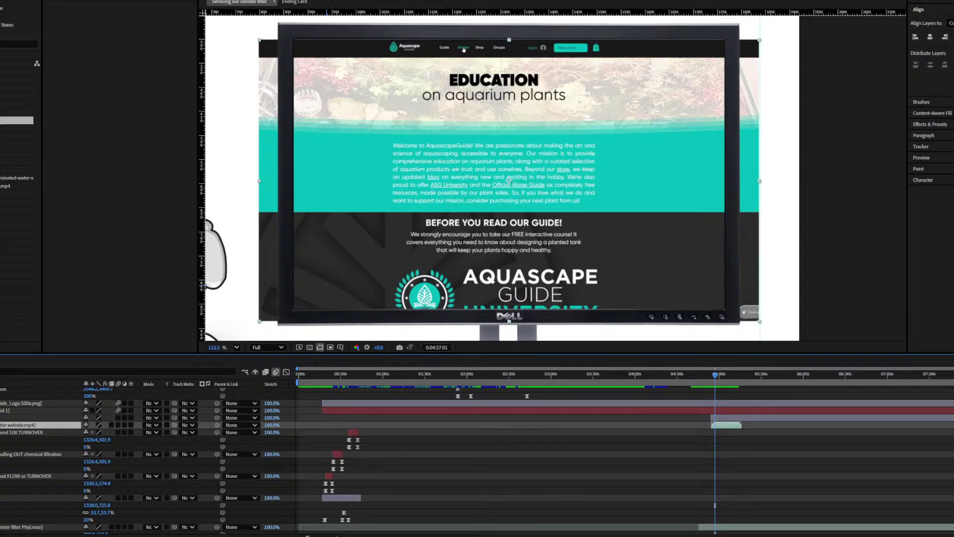
{"action": "key", "text": "ctrl+v"}
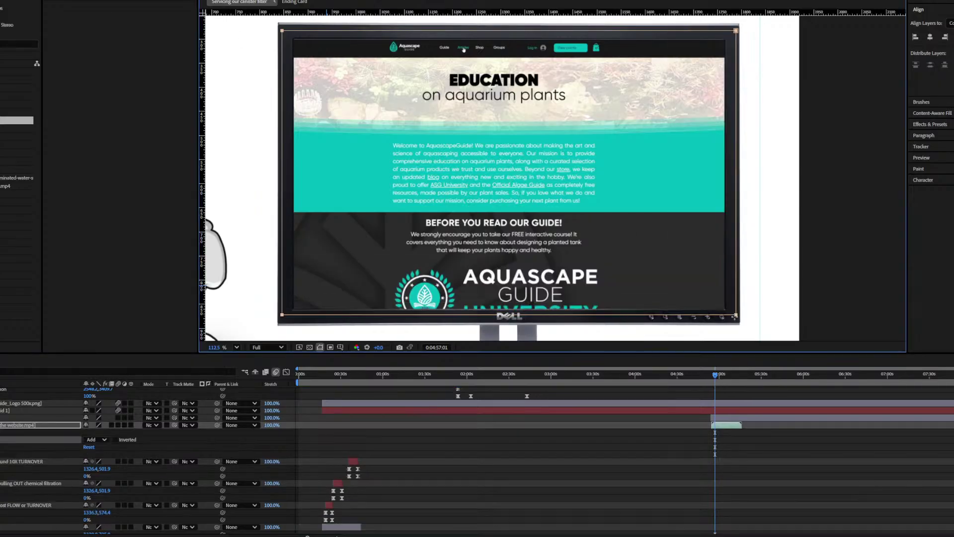
{"action": "scroll", "coordinate": [641, 479], "scroll_direction": "up", "scroll_amount": 5}
{"action": "scroll", "coordinate": [469, 425], "scroll_direction": "up", "scroll_amount": 4}
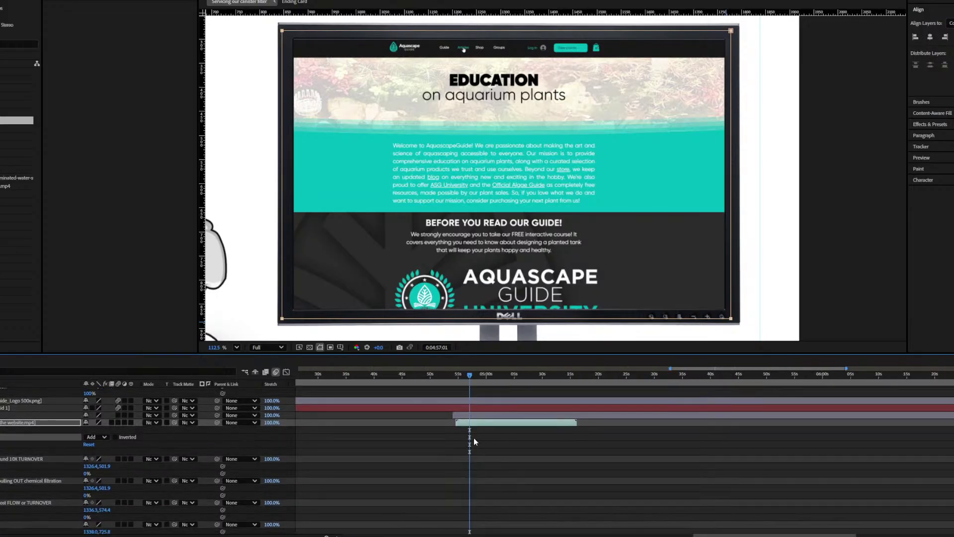
{"action": "scroll", "coordinate": [536, 244], "scroll_direction": "down", "scroll_amount": 2}
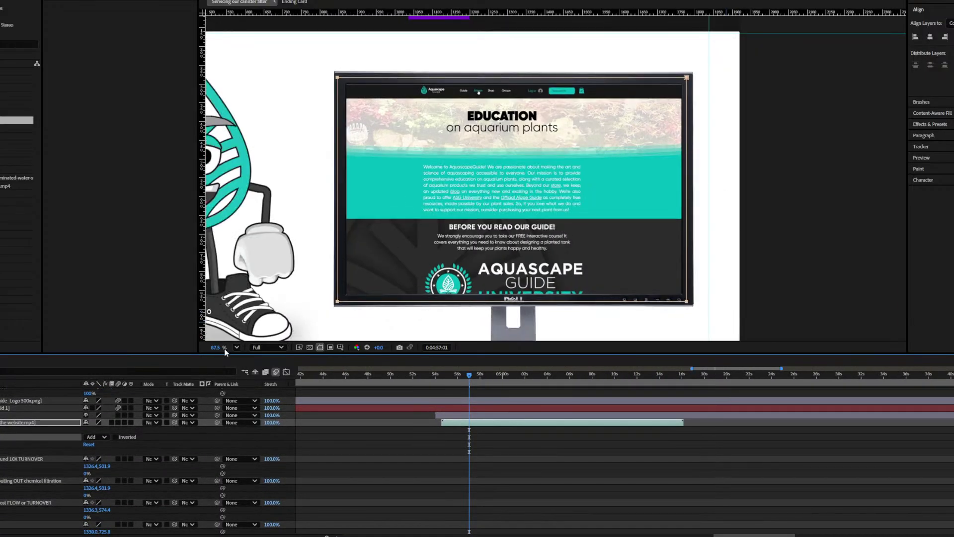
{"action": "left_click", "coordinate": [237, 346]}
{"action": "left_click", "coordinate": [237, 366]}
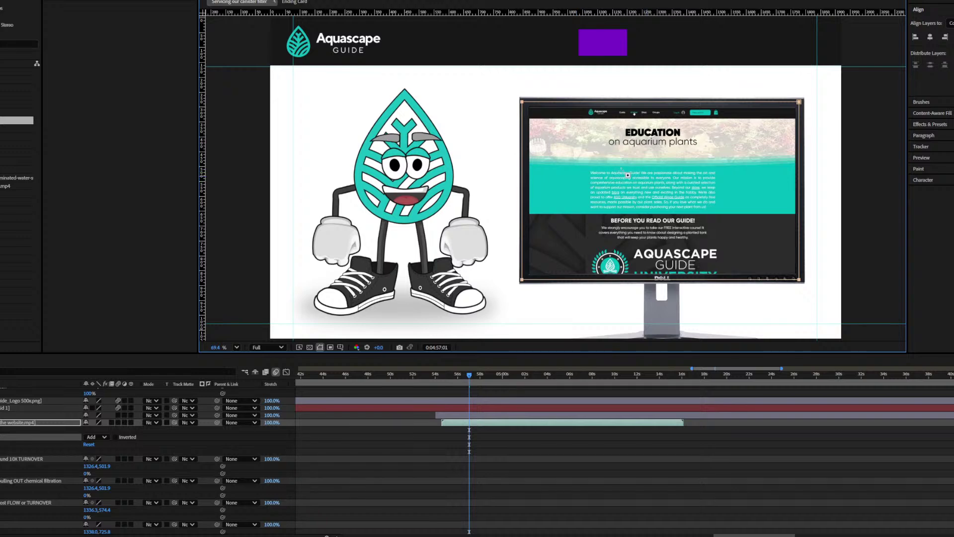
Step: Set a position keyframe for the monitor at 0:04:56:00 and try moving the monitor out to the right at 0:04:55:20
{"action": "left_click_drag", "start_coordinate": [484, 377], "coordinate": [457, 379]}
{"action": "left_click", "coordinate": [452, 416]}
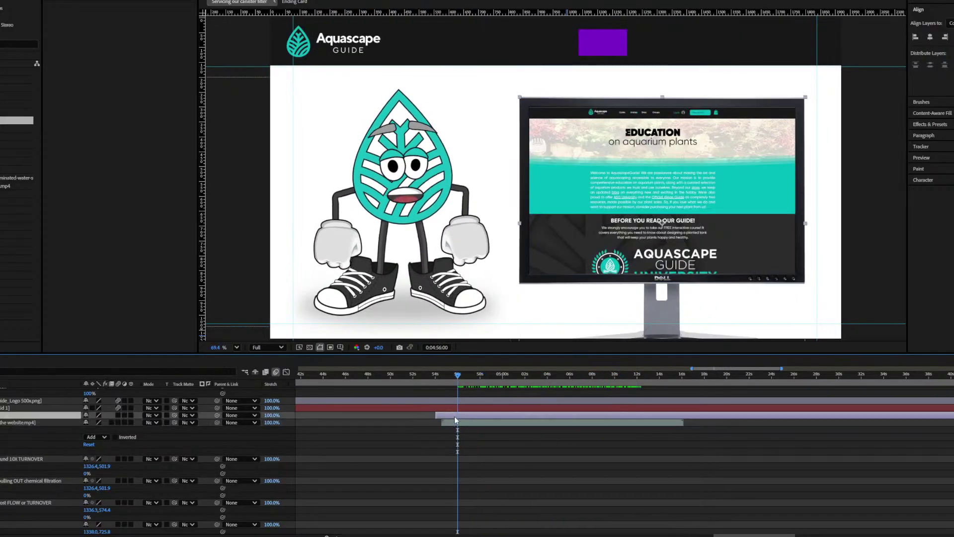
{"action": "key", "text": "p"}
{"action": "key", "text": "shift+Page_Up"}
{"action": "key", "text": "shift+Page_Down"}
{"action": "key", "text": "shift+Page_Up"}
{"action": "left_click_drag", "start_coordinate": [634, 250], "coordinate": [529, 233]}
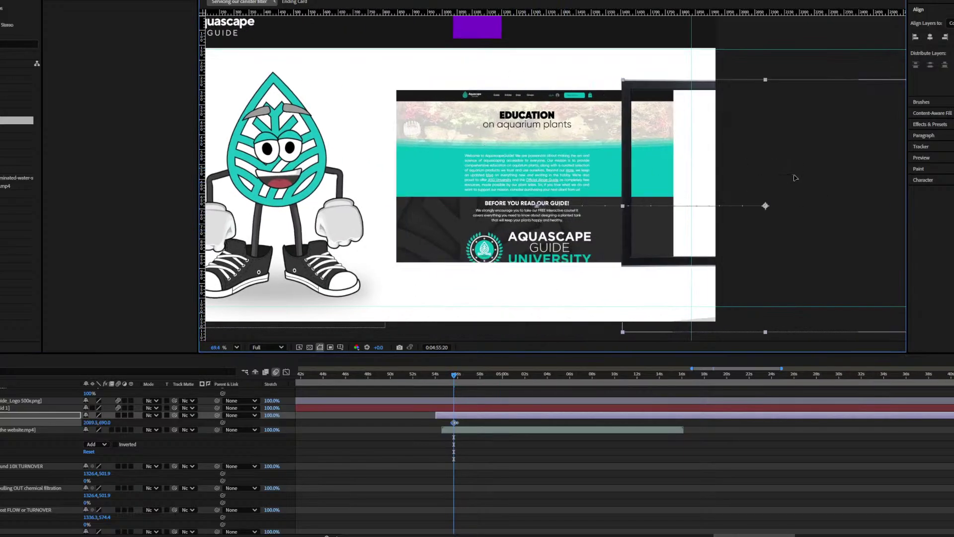
Step: Parent the website video to the monitor layer, and move the monitor off-frame to the right at 0:04:55:20, to about 2435, 690
{"action": "left_click", "coordinate": [483, 430]}
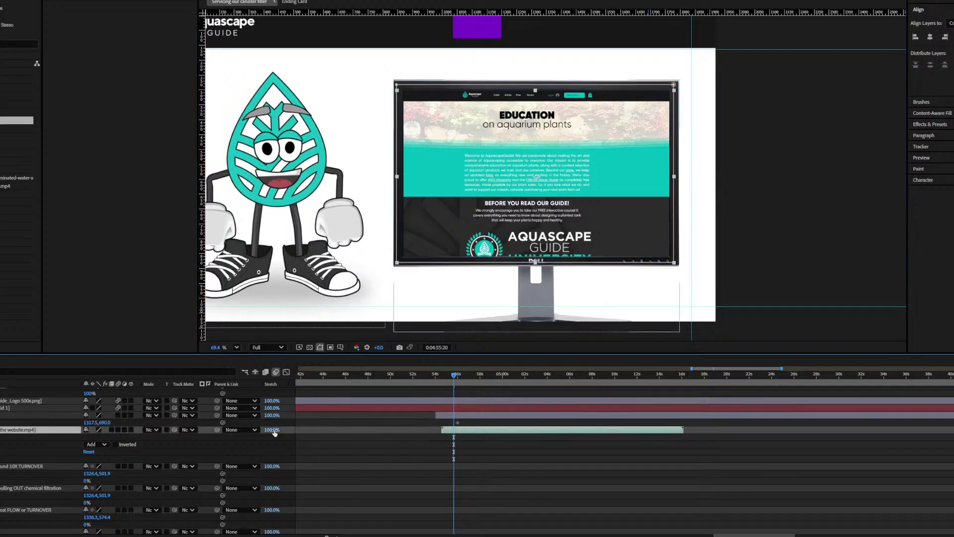
{"action": "left_click_drag", "start_coordinate": [217, 429], "coordinate": [1, 417]}
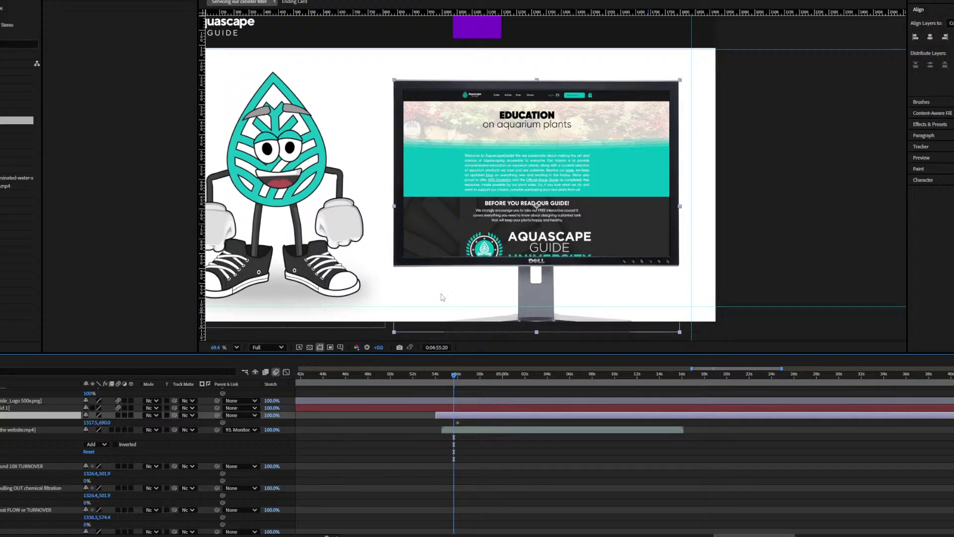
{"action": "left_click_drag", "start_coordinate": [541, 286], "coordinate": [873, 292]}
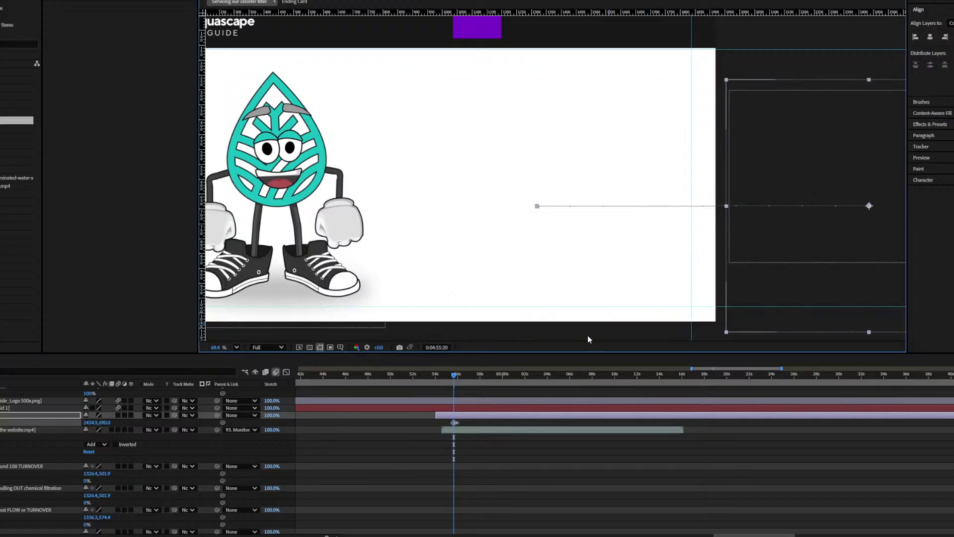
Step: Shift the monitor's slide-in position keyframes earlier, to around 0:04:55, and ease the one that ends the slide
{"action": "scroll", "coordinate": [440, 431], "scroll_direction": "up", "scroll_amount": 2}
{"action": "left_click_drag", "start_coordinate": [489, 426], "coordinate": [451, 426]}
{"action": "left_click_drag", "start_coordinate": [403, 373], "coordinate": [488, 383]}
{"action": "left_click", "coordinate": [474, 422]}
Step: Play back the monitor's slide-in and the website recording from 0:04:54:03 to check their timing against the character
{"action": "left_click", "coordinate": [428, 376]}
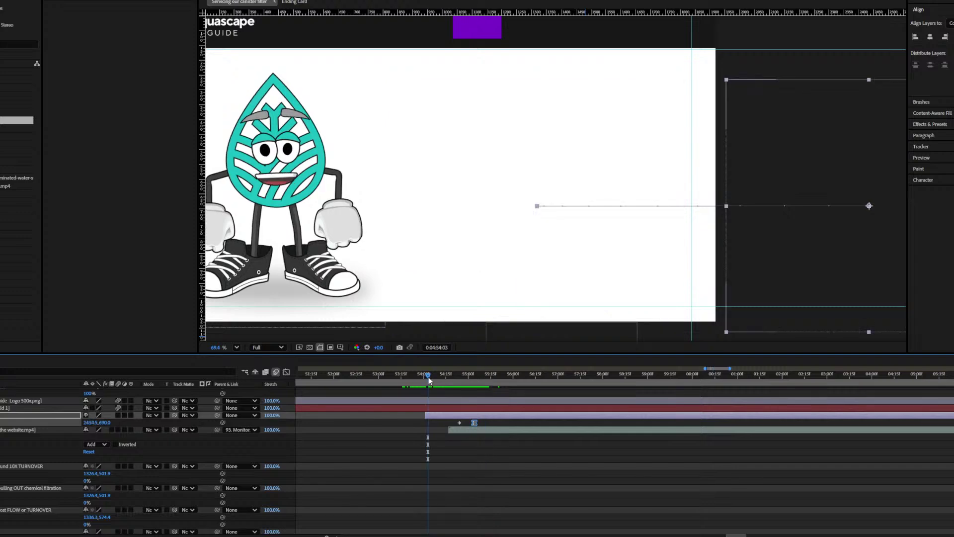
{"action": "key", "text": "space"}
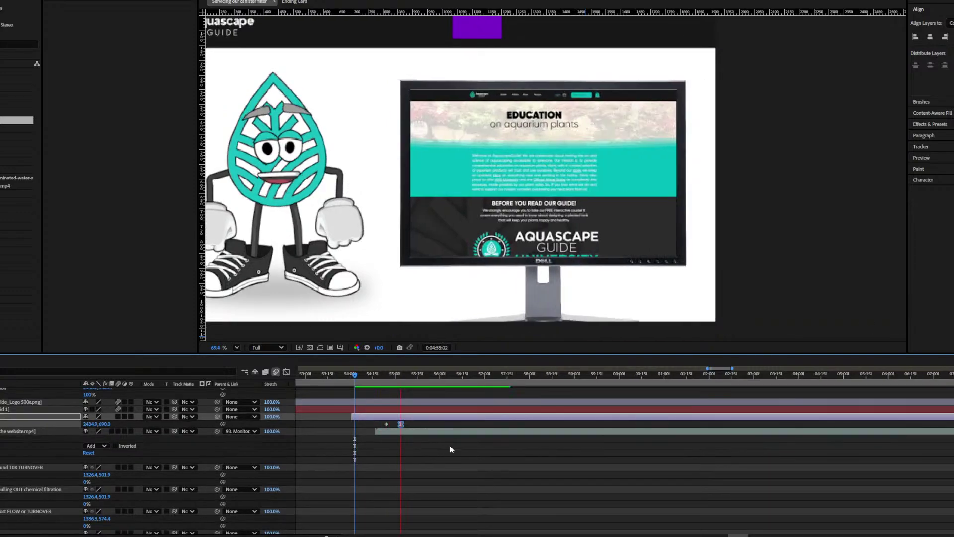
{"action": "key", "text": "minus"}
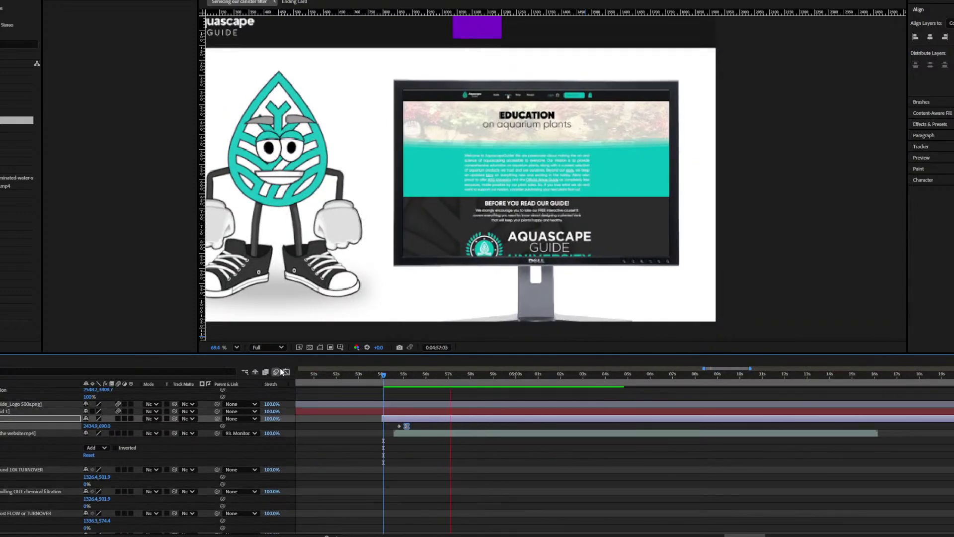
{"action": "left_click", "coordinate": [237, 347]}
{"action": "left_click", "coordinate": [288, 386]}
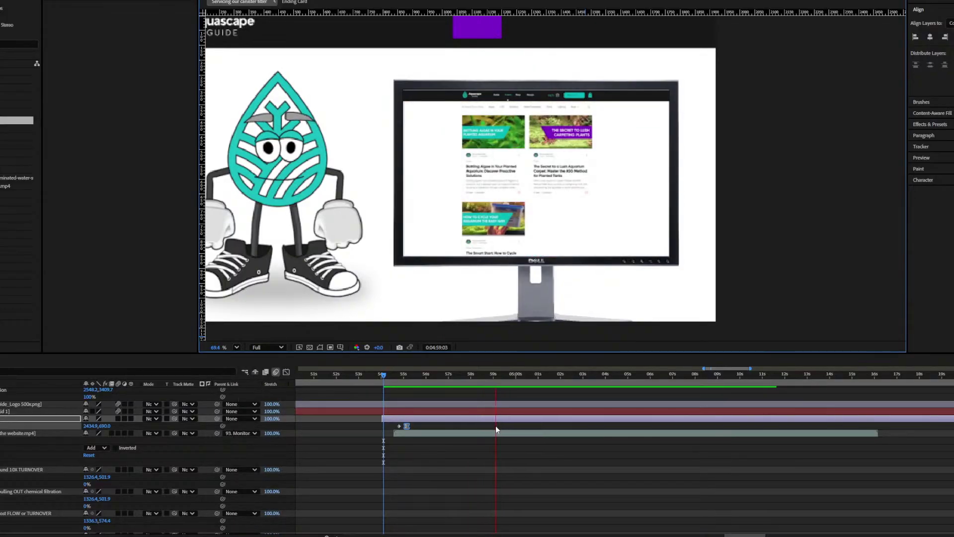
{"action": "scroll", "coordinate": [496, 426], "scroll_direction": "right", "scroll_amount": 2}
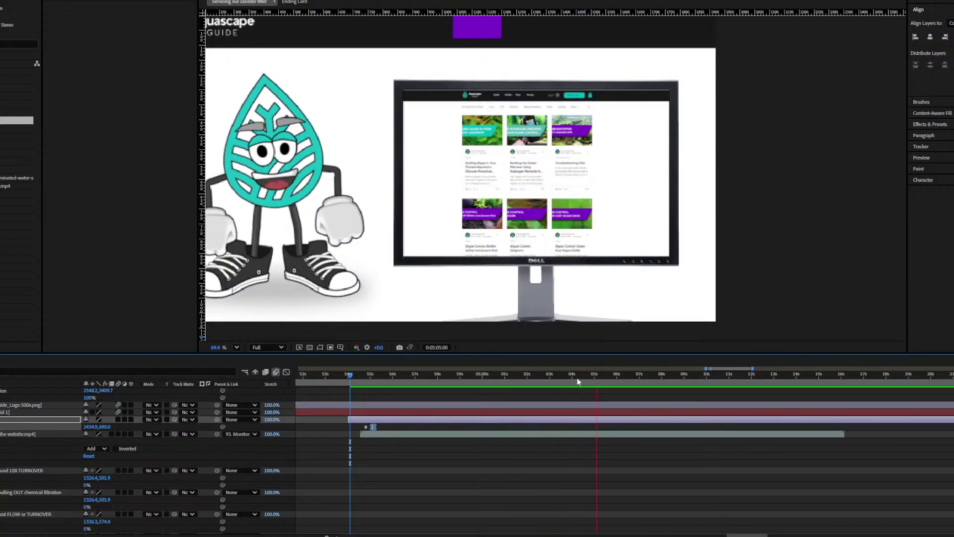
{"action": "left_click", "coordinate": [533, 377]}
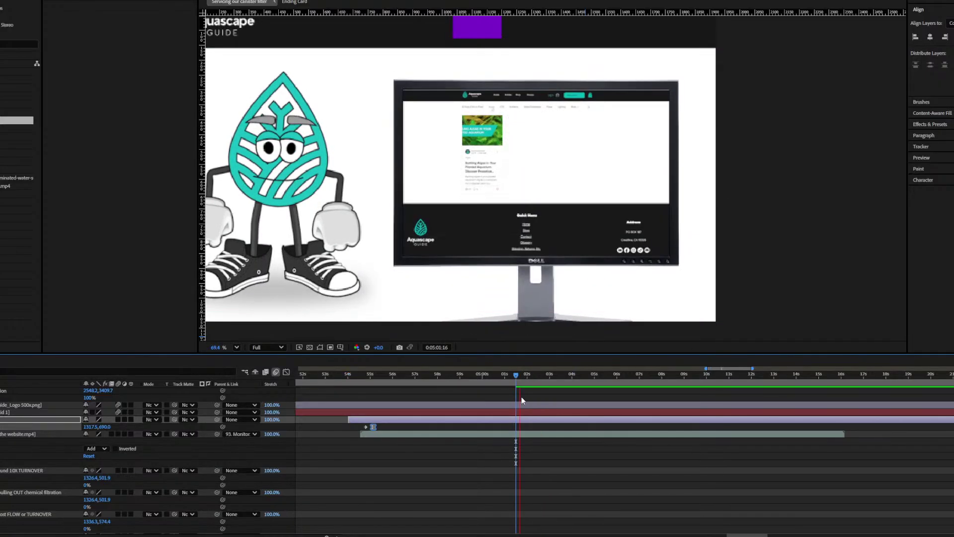
Step: Paste the monitor's resting keyframe at 0:05:02:23 and drop the monitor straight down out of frame at 0:05:03:03, to about 1318, 1534
{"action": "left_click", "coordinate": [545, 381]}
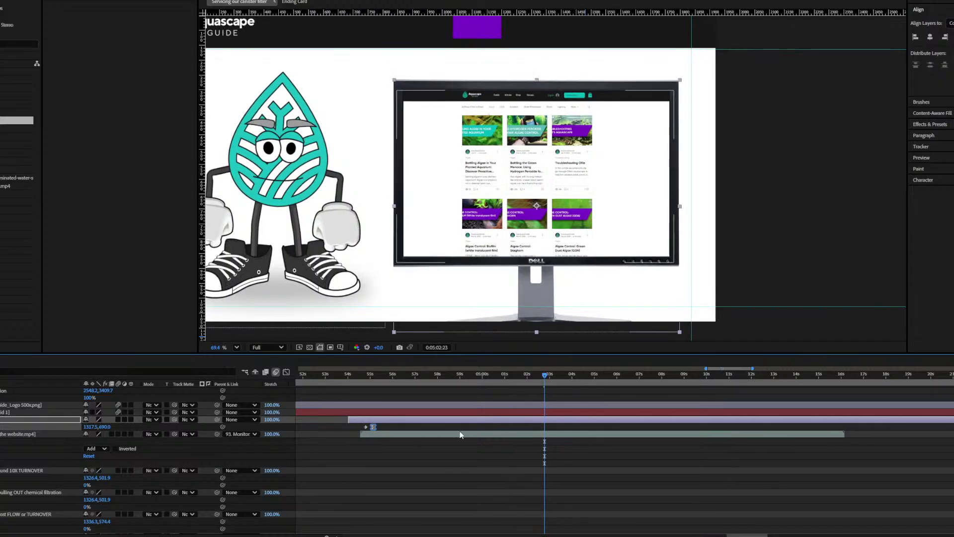
{"action": "key", "text": "ctrl+v"}
{"action": "key", "text": "space"}
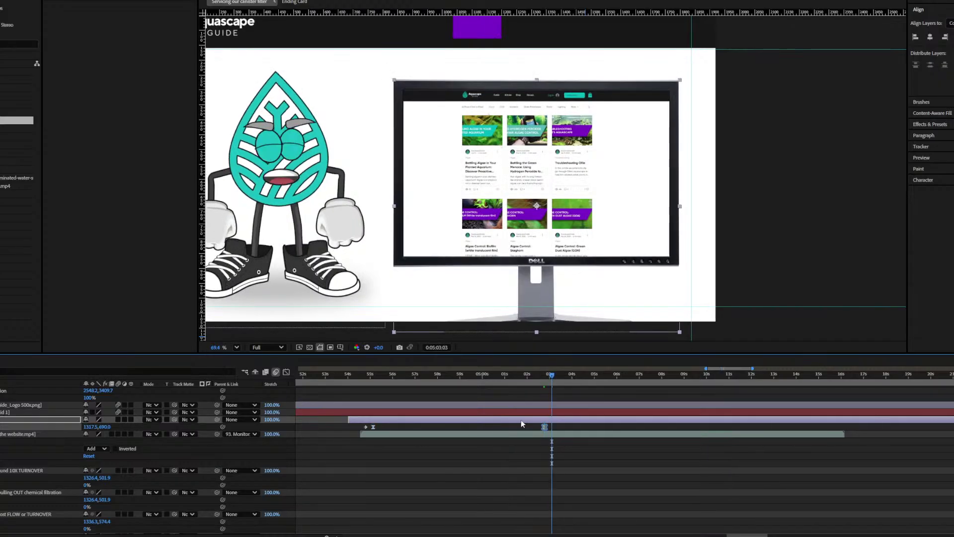
{"action": "left_click_drag", "start_coordinate": [535, 287], "coordinate": [535, 523]}
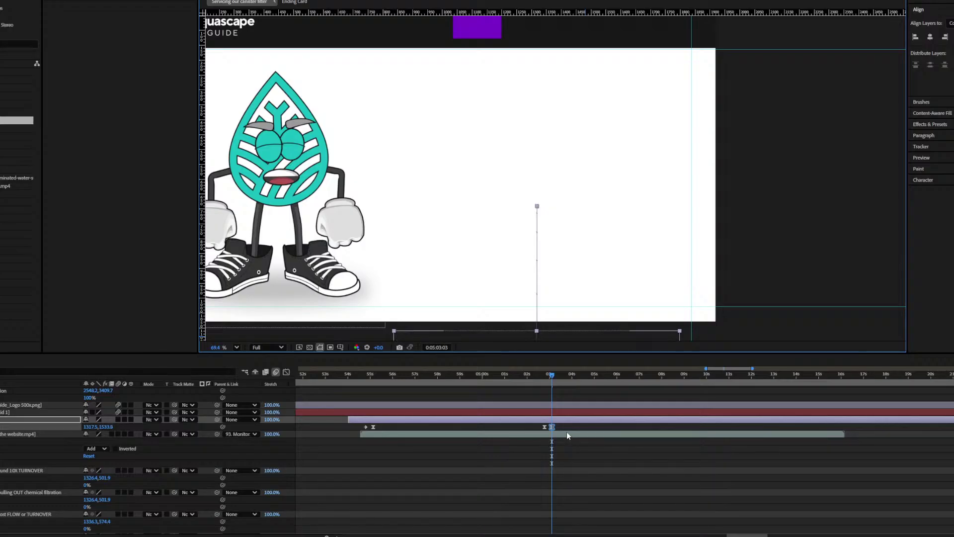
Step: Trim the monitor layer and the website video to start together near 0:04:54:15 and end around 0:05:03:03
{"action": "key", "text": "alt+]"}
{"action": "left_click", "coordinate": [514, 379]}
{"action": "left_click", "coordinate": [532, 434]}
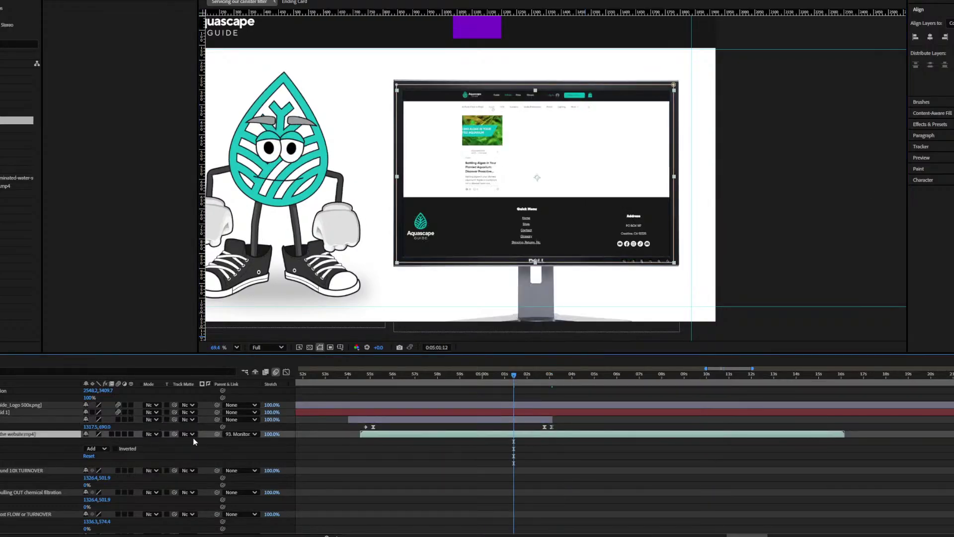
{"action": "left_click", "coordinate": [40, 420]}
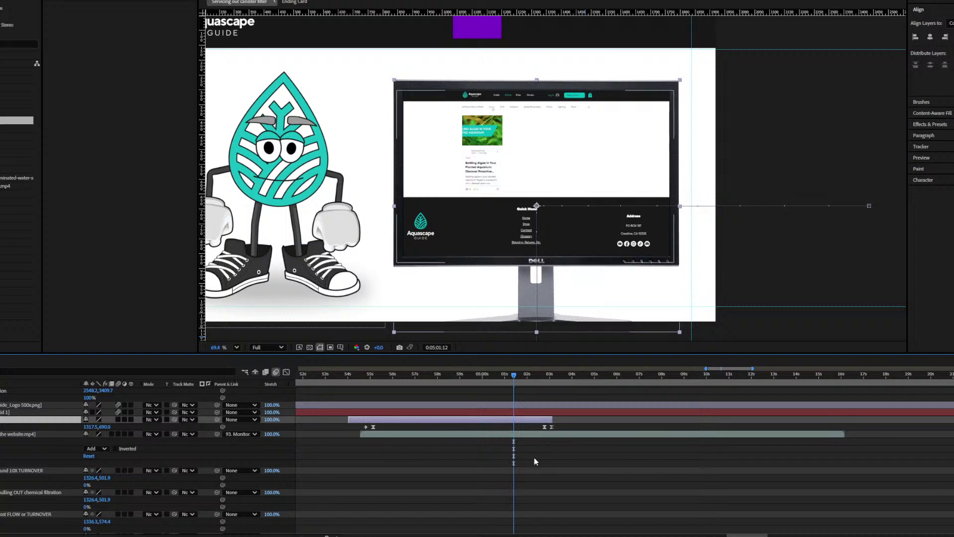
{"action": "left_click", "coordinate": [489, 469]}
{"action": "left_click_drag", "start_coordinate": [846, 441], "coordinate": [553, 440]}
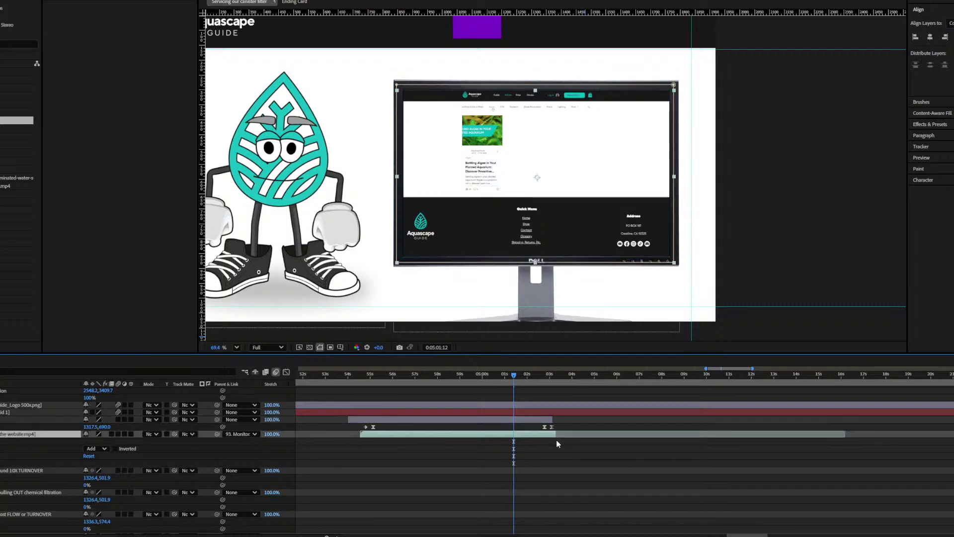
{"action": "left_click_drag", "start_coordinate": [348, 425], "coordinate": [359, 425]}
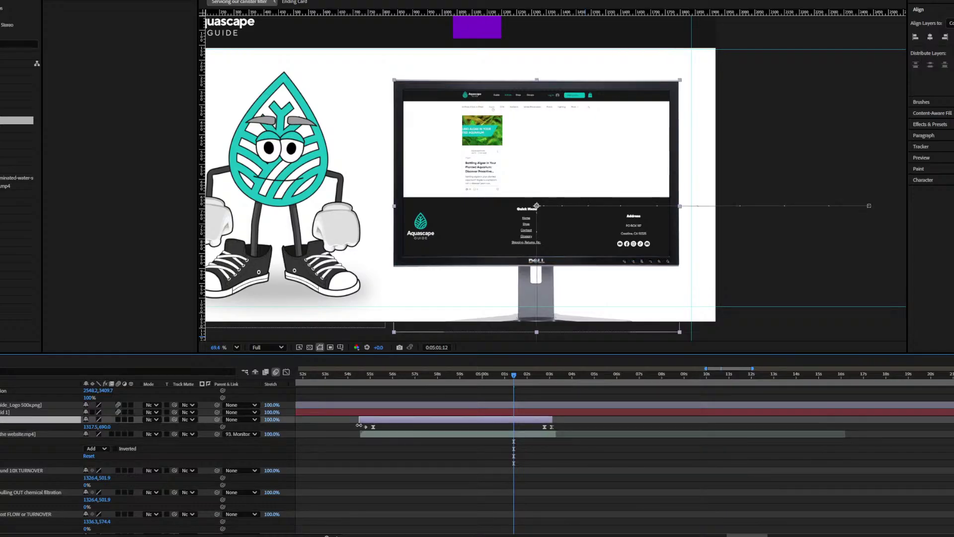
Step: Scrub through the monitor scene from 0:04:54:15 to 0:05:02:25 to check the entrance and exit in the full frame
{"action": "left_click", "coordinate": [359, 376]}
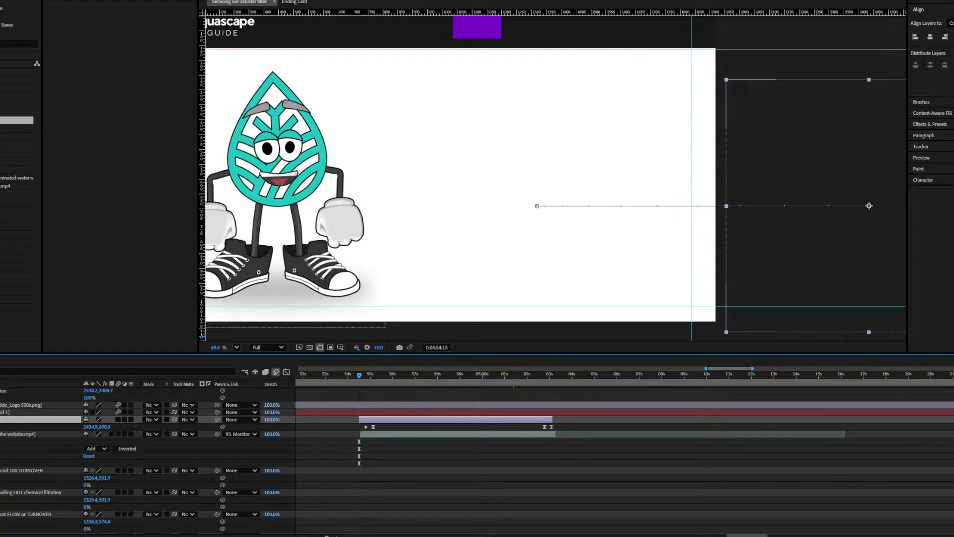
{"action": "left_click", "coordinate": [390, 376]}
{"action": "left_click_drag", "start_coordinate": [391, 377], "coordinate": [540, 386]}
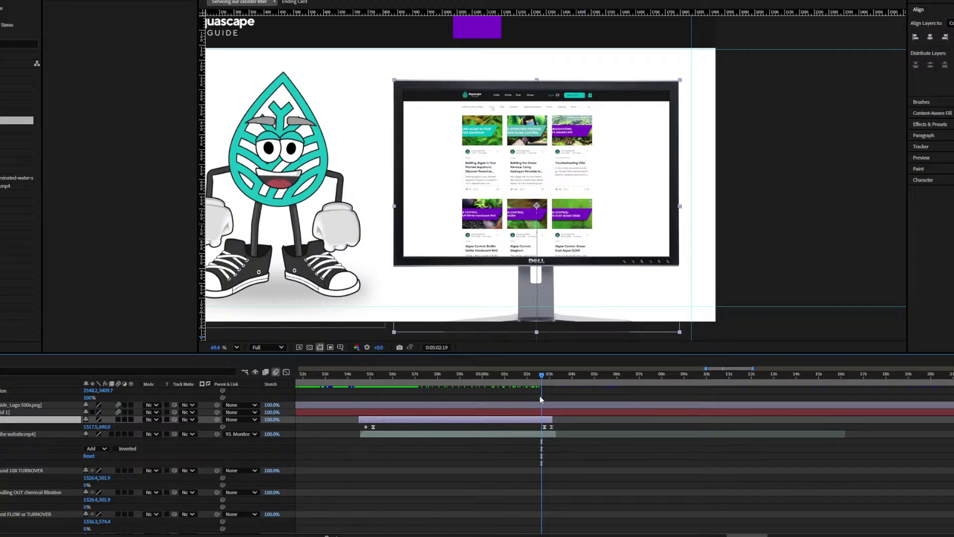
{"action": "left_click_drag", "start_coordinate": [535, 462], "coordinate": [389, 483]}
{"action": "mouse_move", "coordinate": [396, 375]}
{"action": "left_mouse_down"}
{"action": "mouse_move", "coordinate": [468, 375]}
{"action": "mouse_move", "coordinate": [390, 385]}
{"action": "left_mouse_up"}
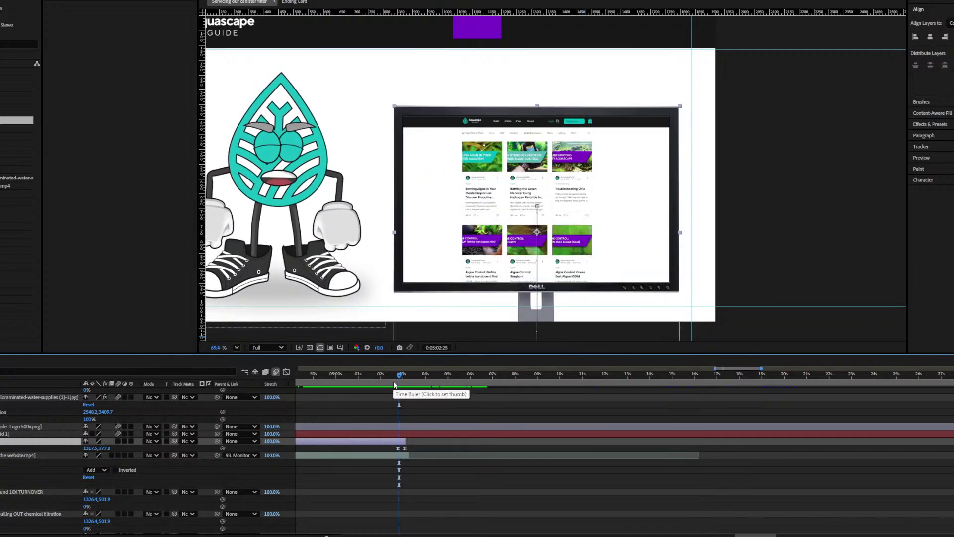
{"action": "left_click", "coordinate": [237, 347]}
{"action": "left_click", "coordinate": [248, 365]}
{"action": "left_click", "coordinate": [237, 347]}
{"action": "left_click", "coordinate": [248, 364]}
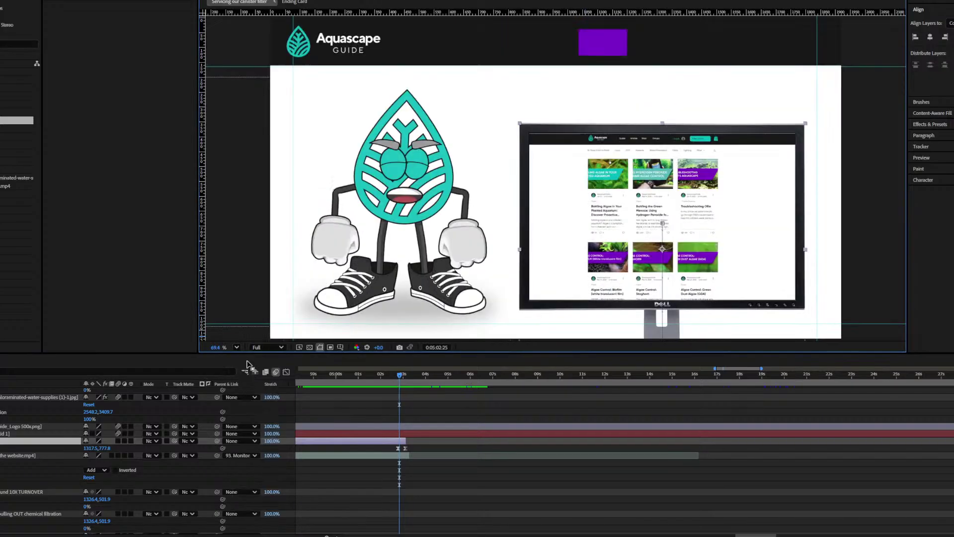
Step: Play back the monitor's exit around 0:05:01:19 to 0:05:03:20 to check its timing against the character
{"action": "left_click", "coordinate": [390, 378]}
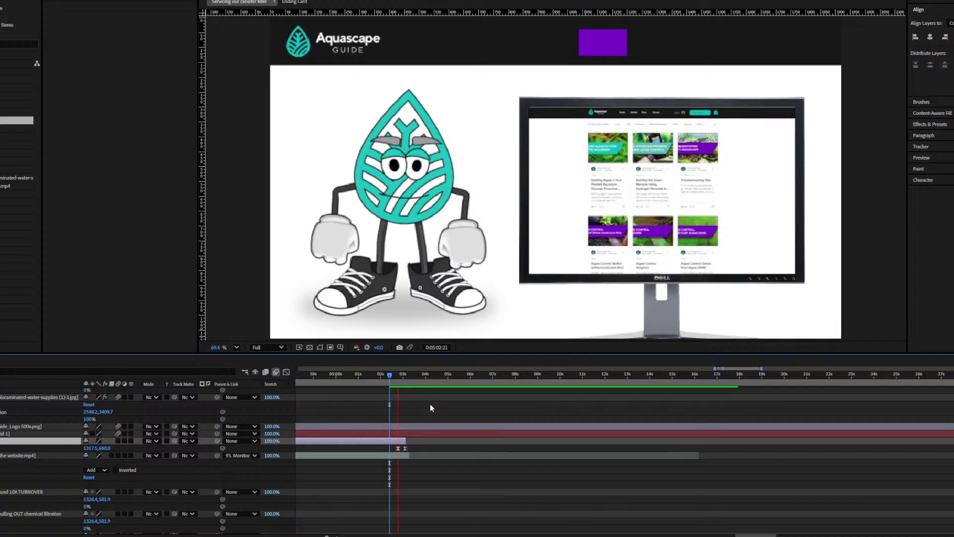
{"action": "key", "text": "space"}
{"action": "left_click", "coordinate": [372, 377]}
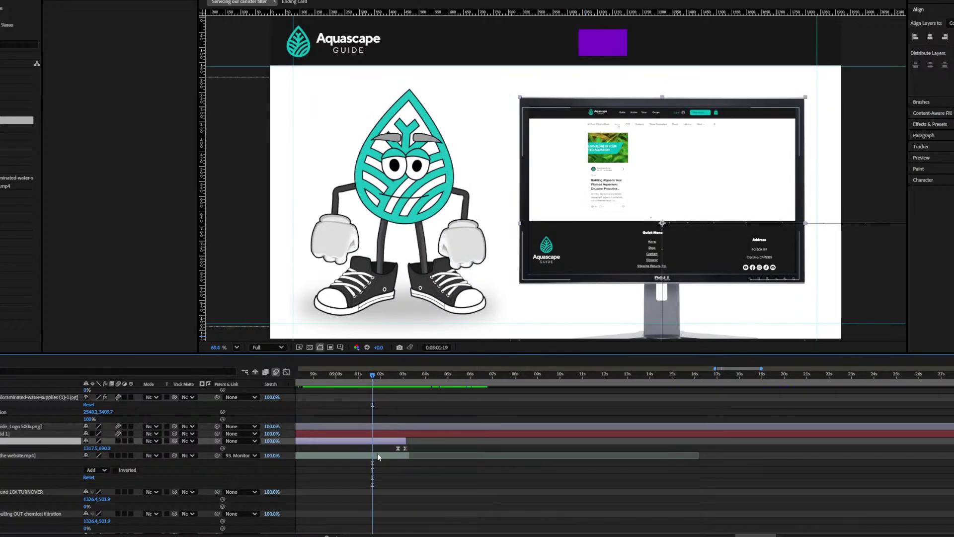
{"action": "left_click", "coordinate": [378, 454]}
{"action": "left_click", "coordinate": [384, 378]}
{"action": "key", "text": "space"}
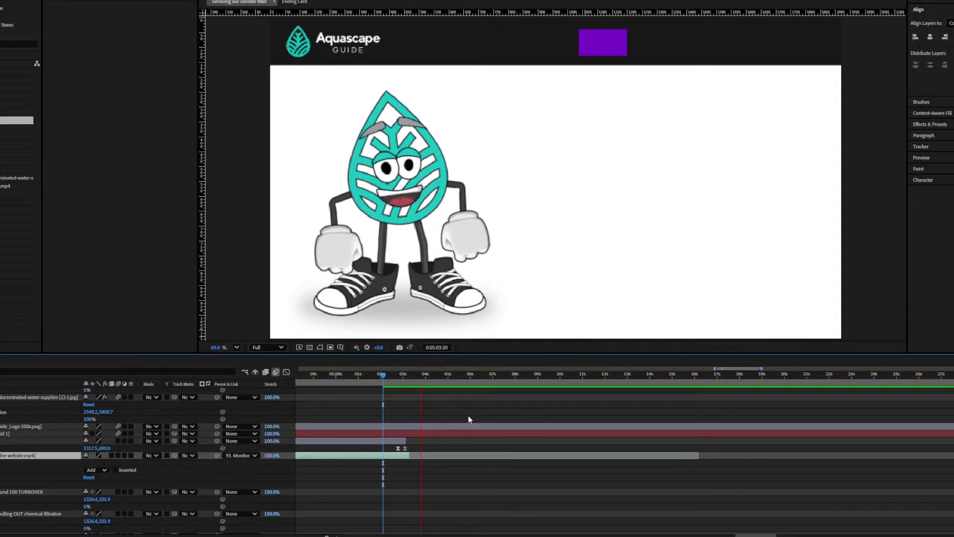
{"action": "key", "text": "space"}
Step: Duplicate the Granular Ferric Oxide jar layer, place the copy above the title from about 0:04:58, and remove its old keyframes
{"action": "scroll", "coordinate": [497, 422], "scroll_direction": "down", "scroll_amount": 3}
{"action": "scroll", "coordinate": [552, 447], "scroll_direction": "down", "scroll_amount": 2}
{"action": "scroll", "coordinate": [618, 464], "scroll_direction": "down", "scroll_amount": 5}
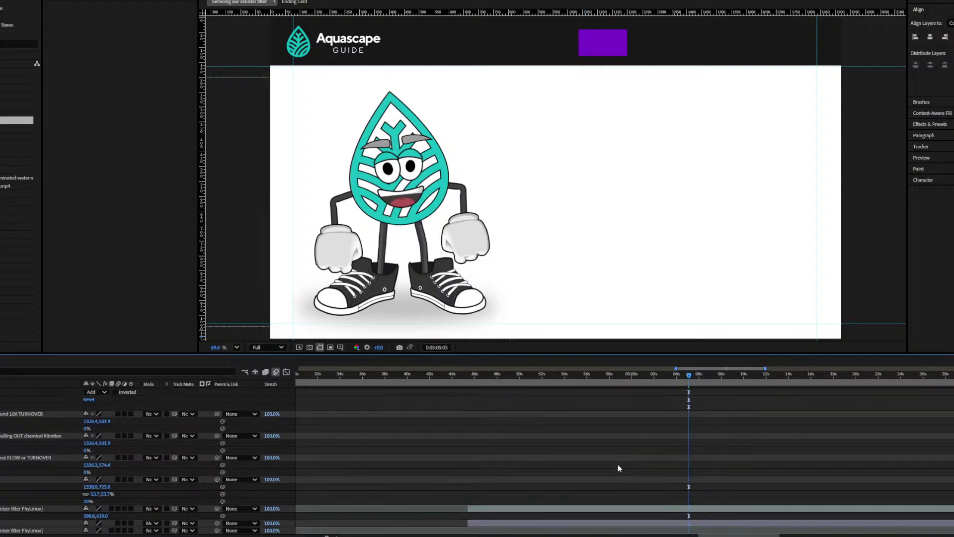
{"action": "scroll", "coordinate": [649, 467], "scroll_direction": "up", "scroll_amount": 5}
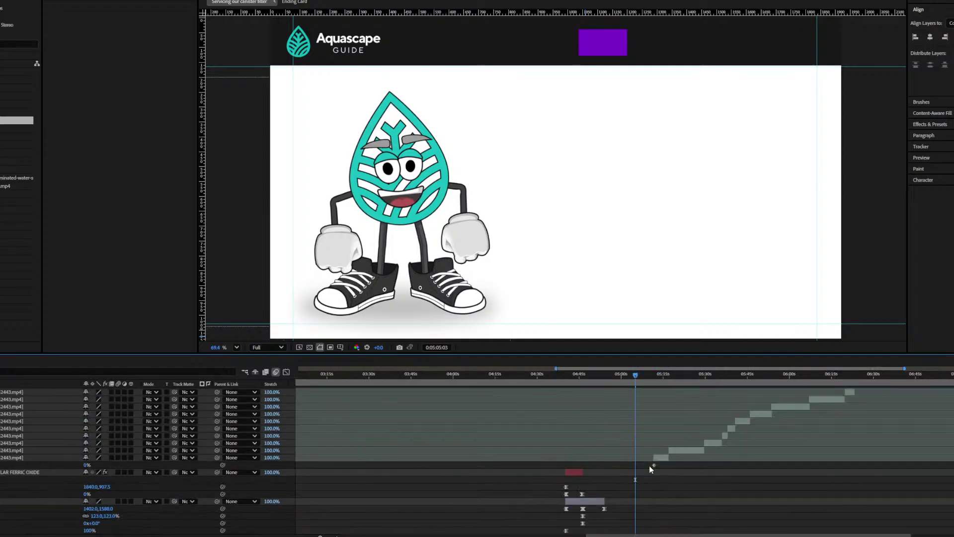
{"action": "left_click", "coordinate": [489, 501]}
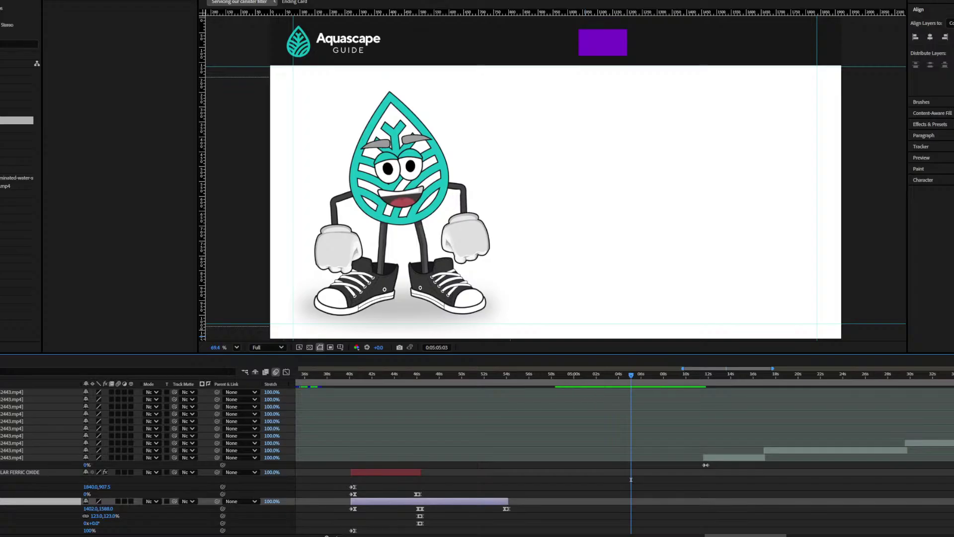
{"action": "key", "text": "ctrl+]"}
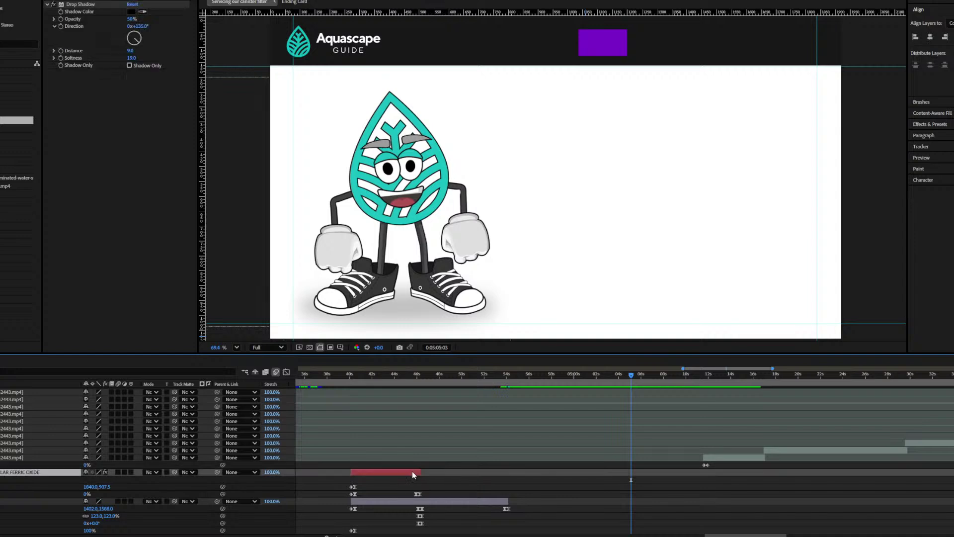
{"action": "left_click_drag", "start_coordinate": [373, 473], "coordinate": [457, 489]}
{"action": "scroll", "coordinate": [594, 490], "scroll_direction": "down", "scroll_amount": 1}
{"action": "scroll", "coordinate": [594, 490], "scroll_direction": "right", "scroll_amount": 3}
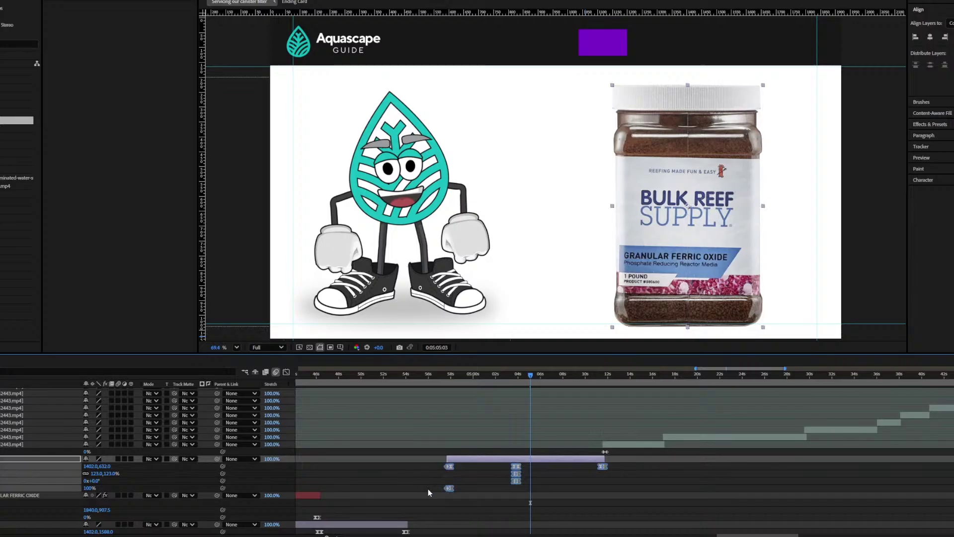
{"action": "key", "text": "Delete"}
{"action": "scroll", "coordinate": [536, 479], "scroll_direction": "up", "scroll_amount": 2}
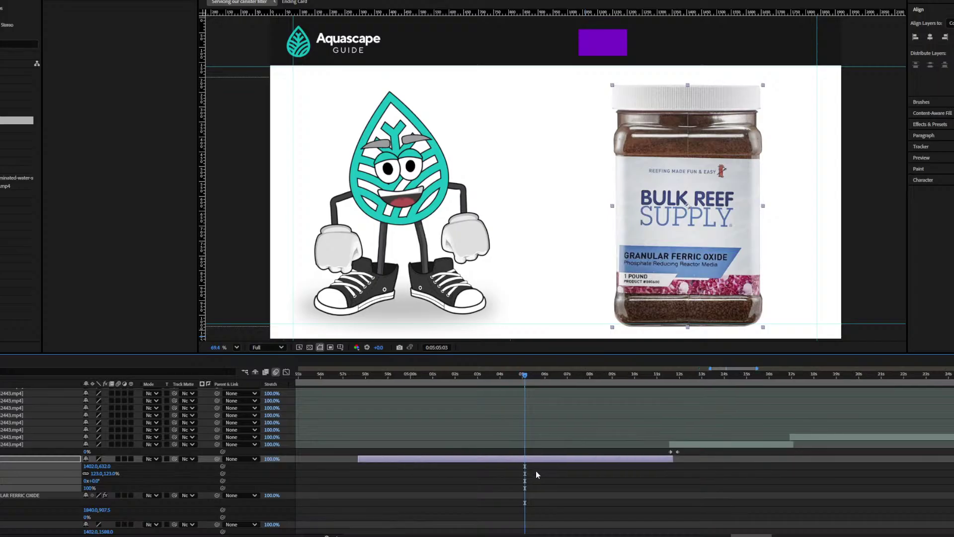
Step: Animate the jar sliding in from 2225.7, 632 beyond the right frame edge at 0:05:04:23 to 1343, 632 at 0:05:05:03, trimming its start to match
{"action": "left_click_drag", "start_coordinate": [735, 236], "coordinate": [716, 233]}
{"action": "key", "text": "alt+shift+p"}
{"action": "key", "text": "shift+Page_Up"}
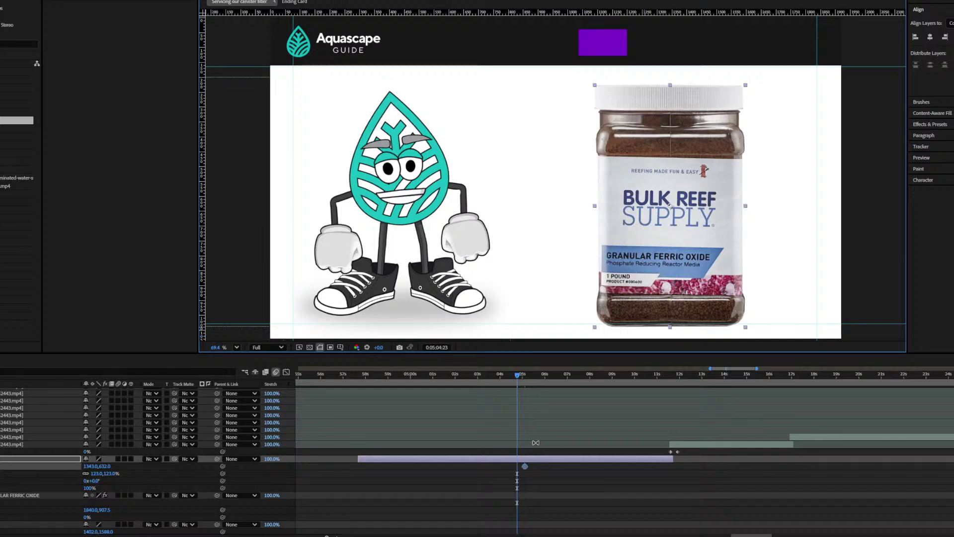
{"action": "left_click_drag", "start_coordinate": [698, 241], "coordinate": [951, 241]}
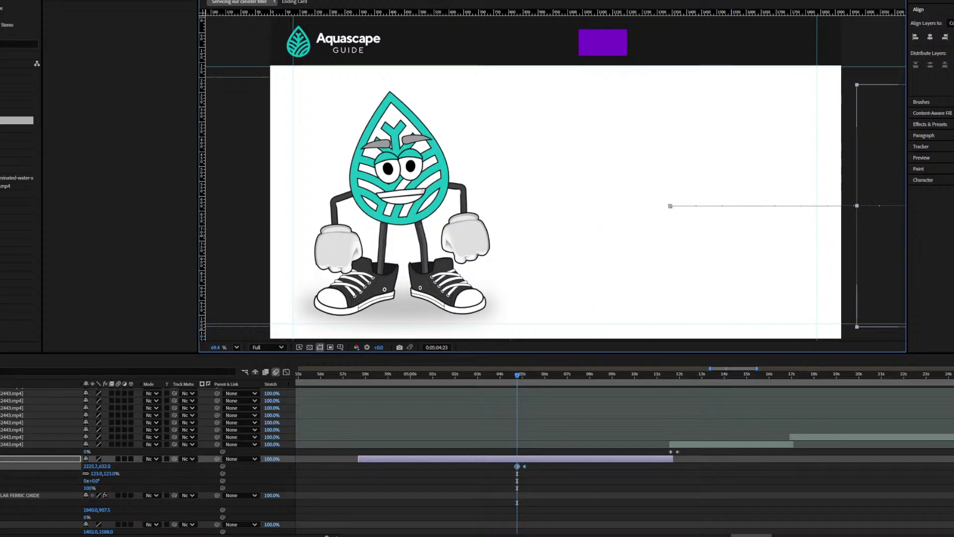
{"action": "key", "text": "alt+bracketleft"}
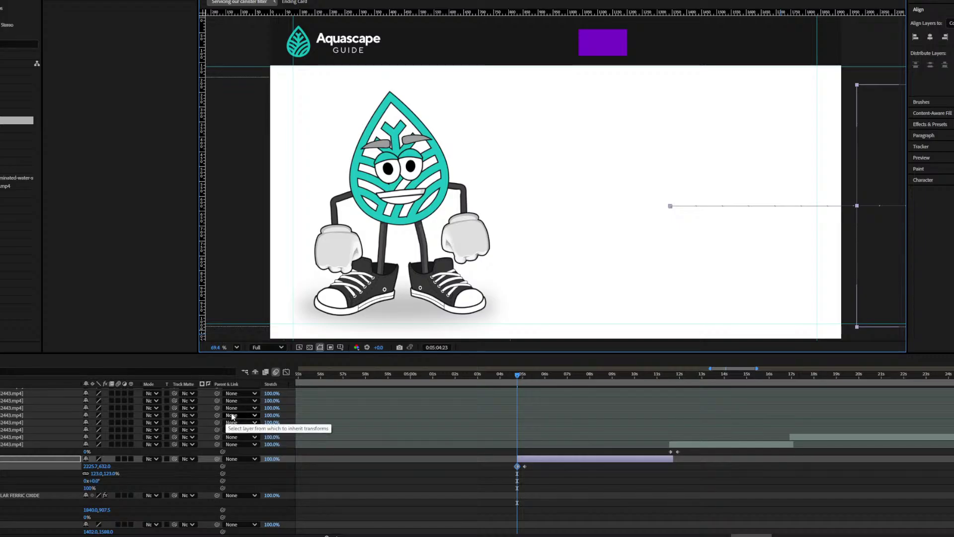
Step: Ease the jar's resting position keyframe and extend the jar layer's end to about 0:05:12:12, past the start of the next clip
{"action": "scroll", "coordinate": [352, 438], "scroll_direction": "up", "scroll_amount": 3}
{"action": "left_click", "coordinate": [520, 462]}
{"action": "scroll", "coordinate": [499, 457], "scroll_direction": "right", "scroll_amount": 2}
{"action": "scroll", "coordinate": [499, 458], "scroll_direction": "down", "scroll_amount": 4}
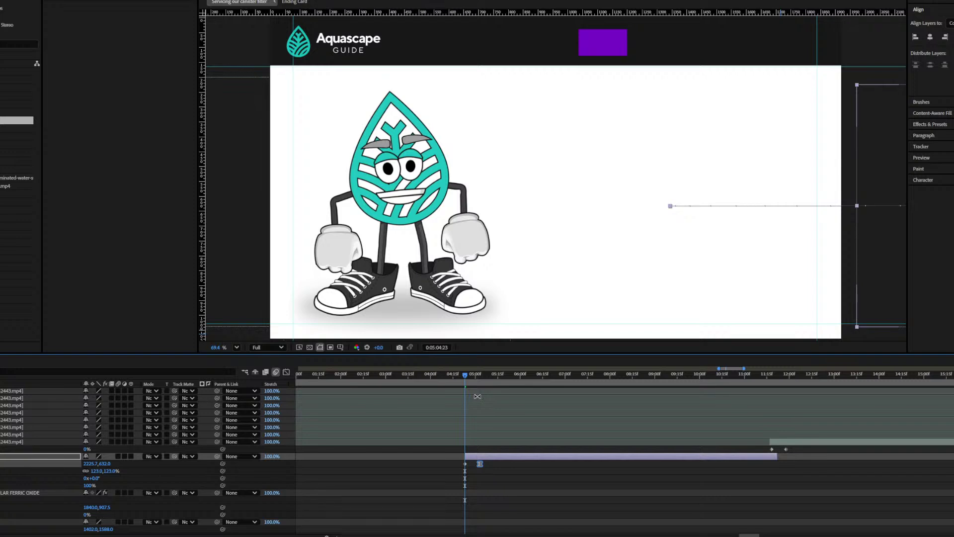
{"action": "left_click", "coordinate": [453, 375]}
{"action": "scroll", "coordinate": [481, 423], "scroll_direction": "right", "scroll_amount": 2}
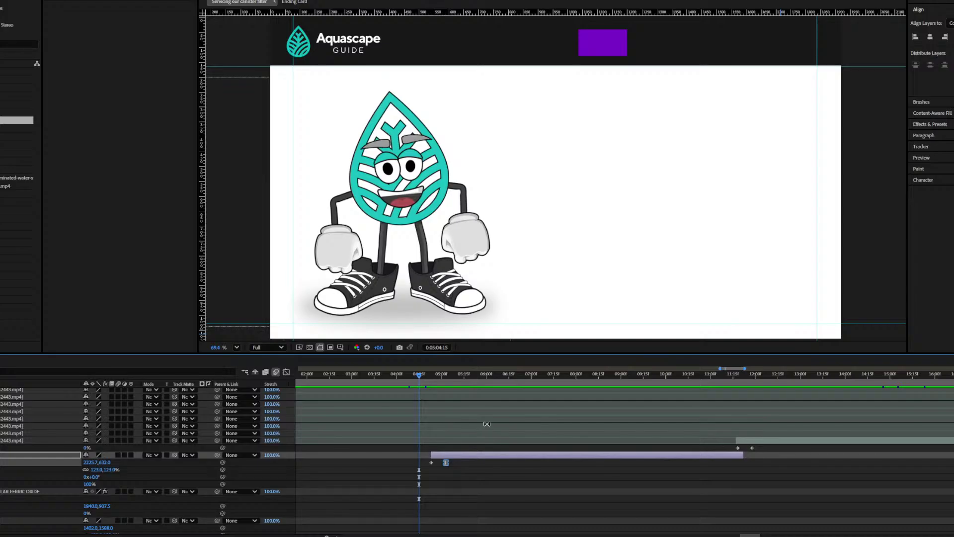
{"action": "left_click_drag", "start_coordinate": [747, 456], "coordinate": [773, 456]}
Step: Move the jar's slide-in keyframes earlier to finish at 0:05:03:07 and extend the layer's start back to about 0:05:02:22
{"action": "key", "text": "space"}
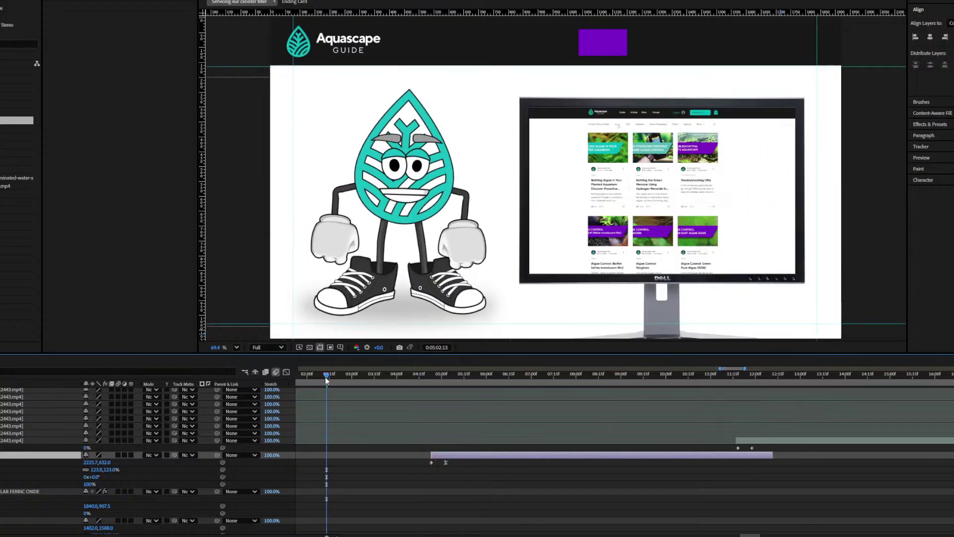
{"action": "left_click_drag", "start_coordinate": [431, 472], "coordinate": [365, 464]}
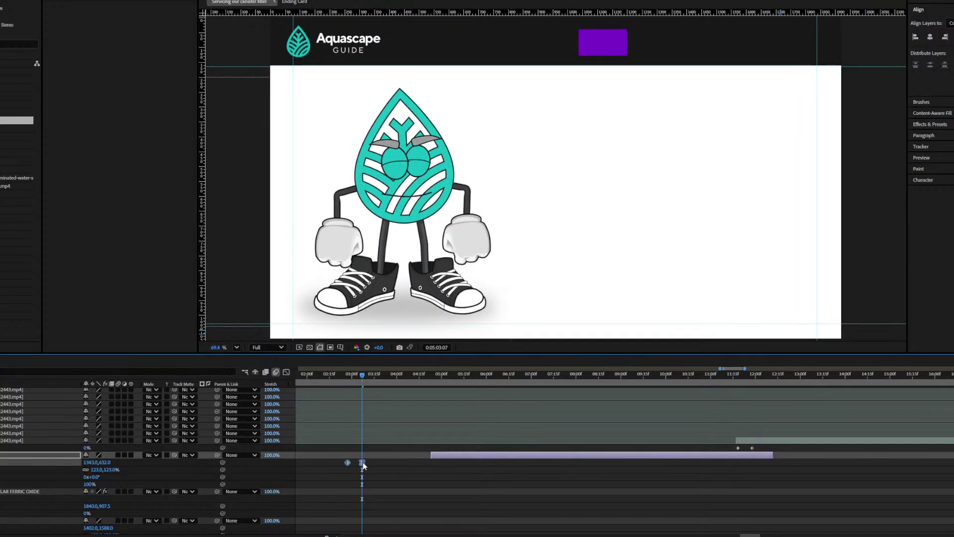
{"action": "left_click_drag", "start_coordinate": [430, 455], "coordinate": [340, 455]}
Step: Play back the jar scene from its entrance to check the slide-in timing and how long the jar stays up
{"action": "key", "text": "space"}
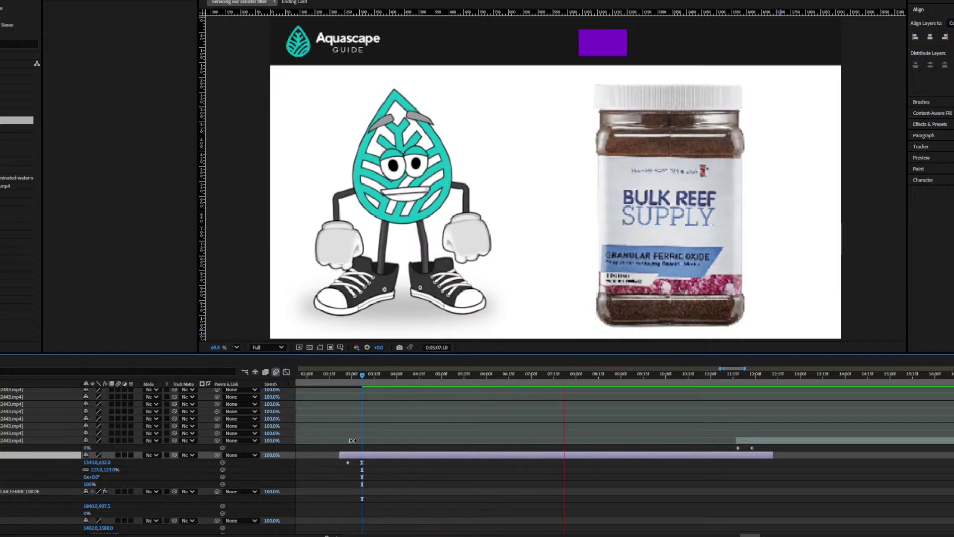
{"action": "scroll", "coordinate": [598, 454], "scroll_direction": "right", "scroll_amount": 3}
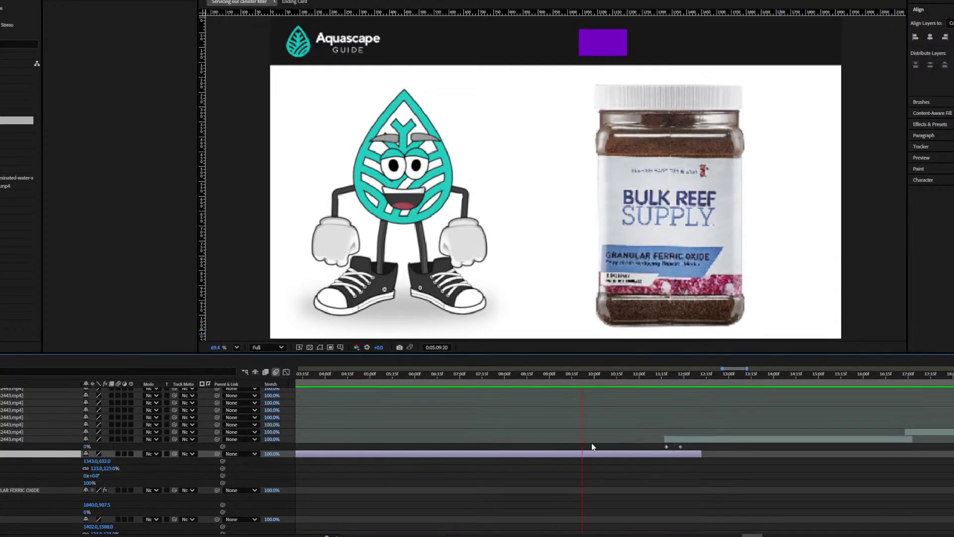
{"action": "key", "text": "space"}
{"action": "key", "text": "space"}
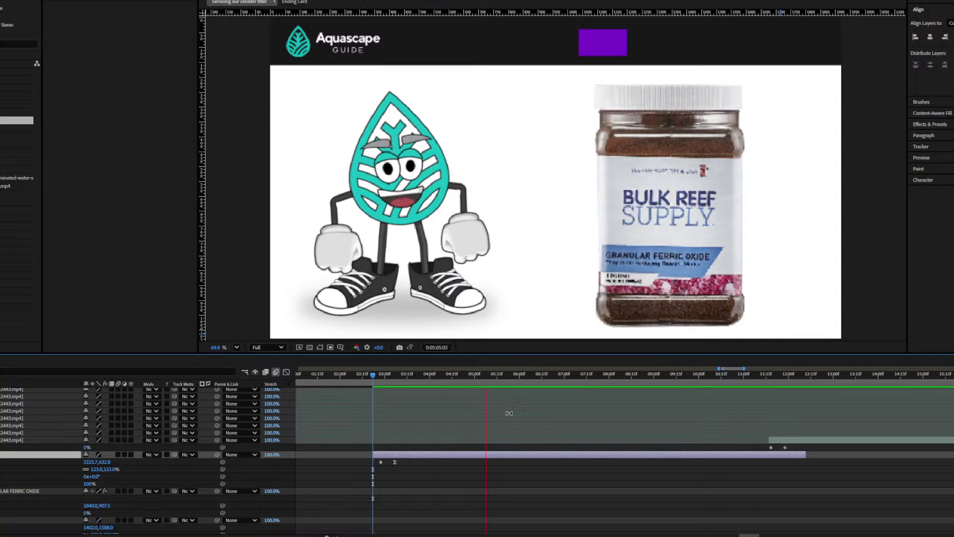
Step: Fade the jar from an opacity keyframe near 0:05:05:07 down to 25% at 0:05:05:17
{"action": "mouse_move", "coordinate": [478, 379]}
{"action": "left_mouse_down"}
{"action": "mouse_move", "coordinate": [469, 379]}
{"action": "mouse_move", "coordinate": [488, 380]}
{"action": "left_mouse_up"}
{"action": "key", "text": "alt+shift+t"}
{"action": "key", "text": "shift+Page_Down"}
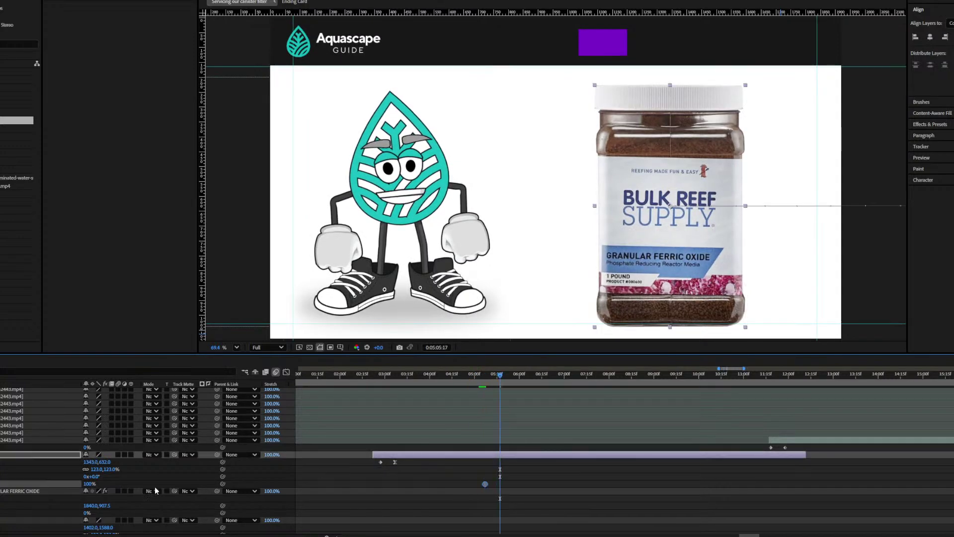
{"action": "left_click", "coordinate": [87, 484]}
{"action": "type", "text": "25"}
{"action": "key", "text": "Return"}
Step: Find the earlier canister filter scene at 0:00:36:00 and select its "It provides around 10X TURNOVER" text layer
{"action": "scroll", "coordinate": [516, 432], "scroll_direction": "up", "scroll_amount": 3}
{"action": "left_click_drag", "start_coordinate": [516, 432], "coordinate": [585, 411]}
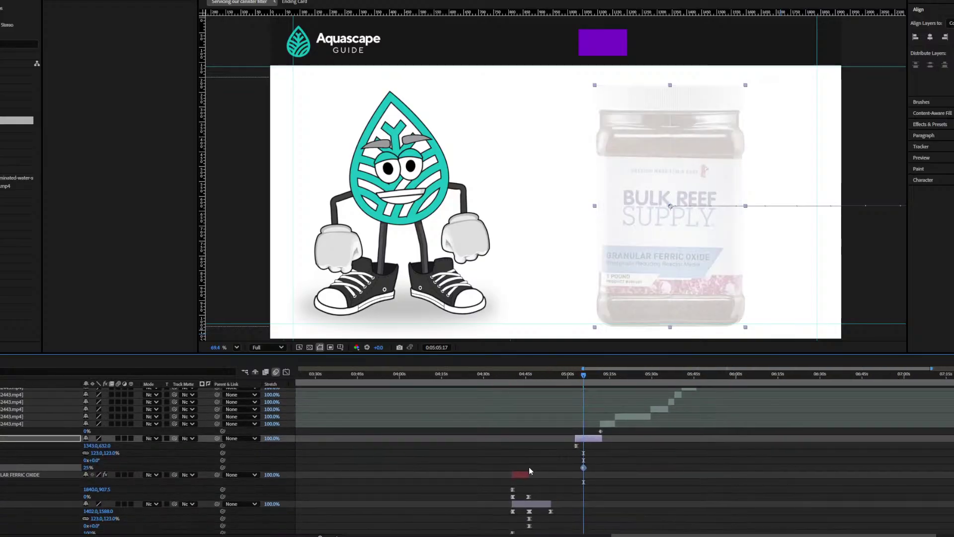
{"action": "left_click", "coordinate": [525, 474]}
{"action": "left_click_drag", "start_coordinate": [516, 377], "coordinate": [434, 377]}
{"action": "scroll", "coordinate": [427, 437], "scroll_direction": "down", "scroll_amount": 9}
{"action": "left_click", "coordinate": [416, 453]}
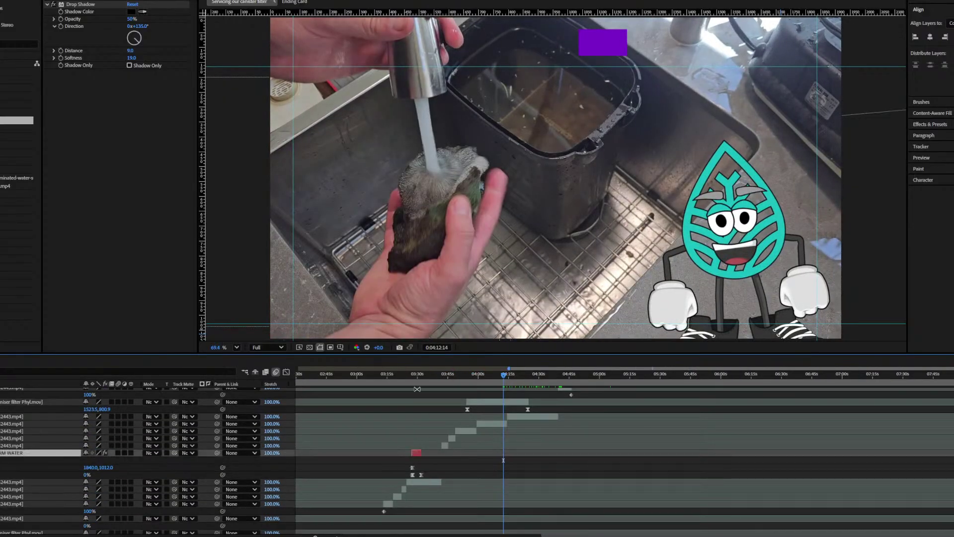
{"action": "left_click", "coordinate": [418, 377]}
{"action": "left_click_drag", "start_coordinate": [417, 465], "coordinate": [379, 387]}
{"action": "left_click_drag", "start_coordinate": [362, 426], "coordinate": [371, 374]}
{"action": "scroll", "coordinate": [398, 398], "scroll_direction": "down", "scroll_amount": 3}
{"action": "scroll", "coordinate": [393, 437], "scroll_direction": "down", "scroll_amount": 2}
{"action": "left_click", "coordinate": [650, 211]}
Step: Scrub forward past the Granular Ferric Oxide title shot at 0:04:44:29 to the jar's entrance at 0:05:03:06
{"action": "scroll", "coordinate": [497, 447], "scroll_direction": "down", "scroll_amount": 3}
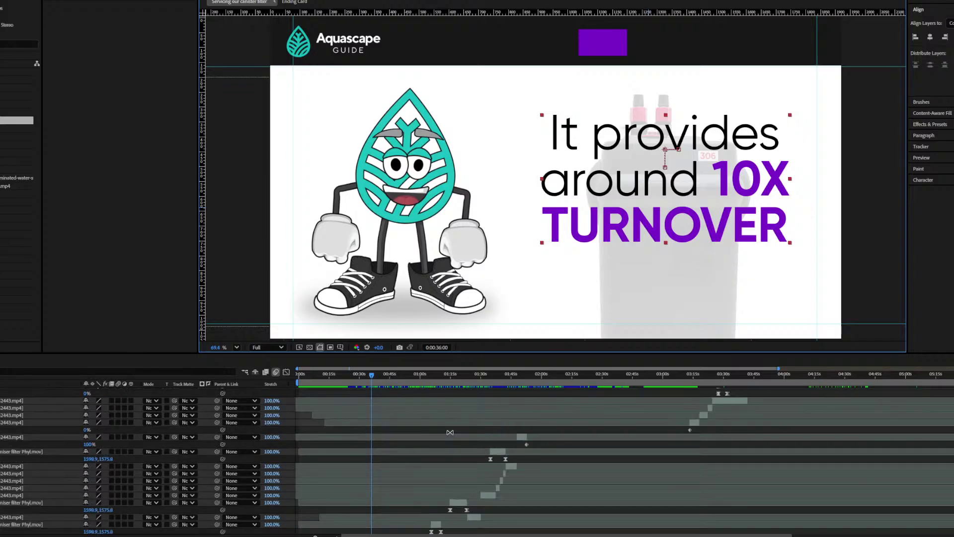
{"action": "left_click_drag", "start_coordinate": [698, 375], "coordinate": [874, 384]}
{"action": "scroll", "coordinate": [668, 455], "scroll_direction": "up", "scroll_amount": 3}
{"action": "scroll", "coordinate": [669, 454], "scroll_direction": "up", "scroll_amount": 2}
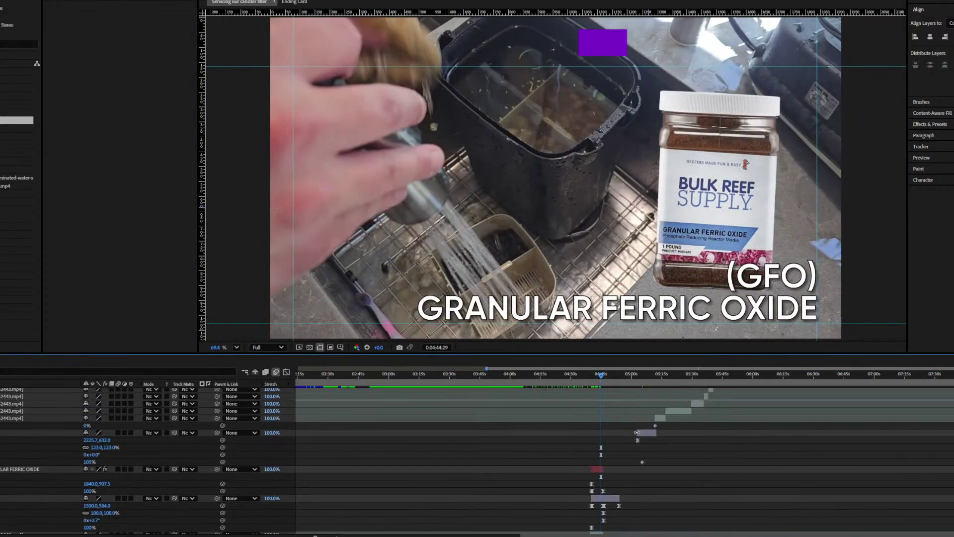
{"action": "scroll", "coordinate": [629, 380], "scroll_direction": "up", "scroll_amount": 3}
{"action": "left_click_drag", "start_coordinate": [629, 381], "coordinate": [640, 379]}
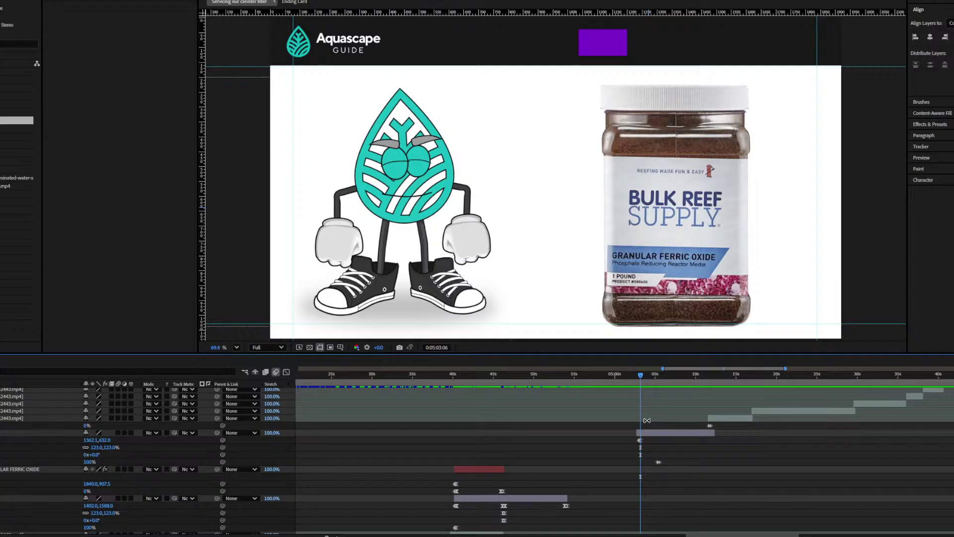
Step: Review the surrounding filter-cleaning footage across the timeline, from 0:03:41:26 to 0:05:35:16, and the clip order after the jar scene
{"action": "key", "text": "semicolon"}
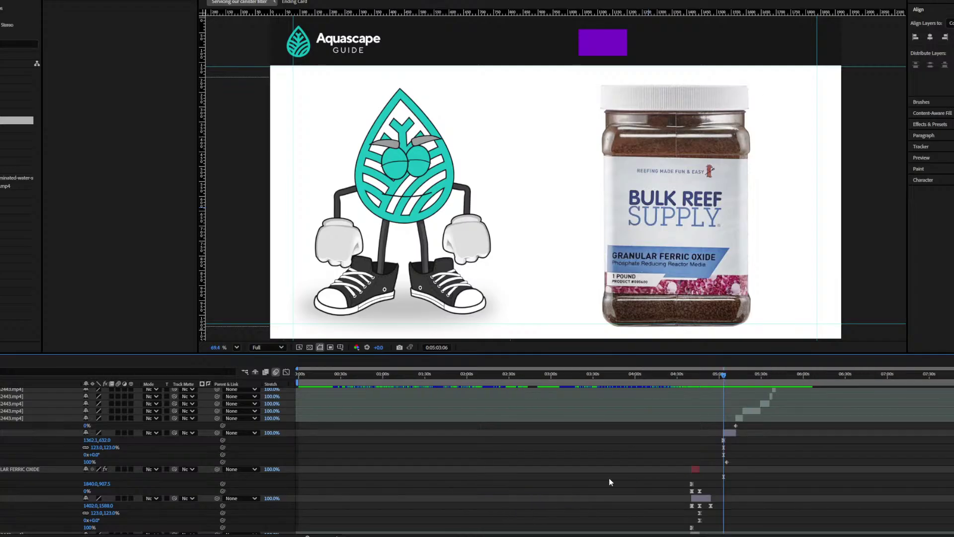
{"action": "scroll", "coordinate": [612, 466], "scroll_direction": "down", "scroll_amount": 1}
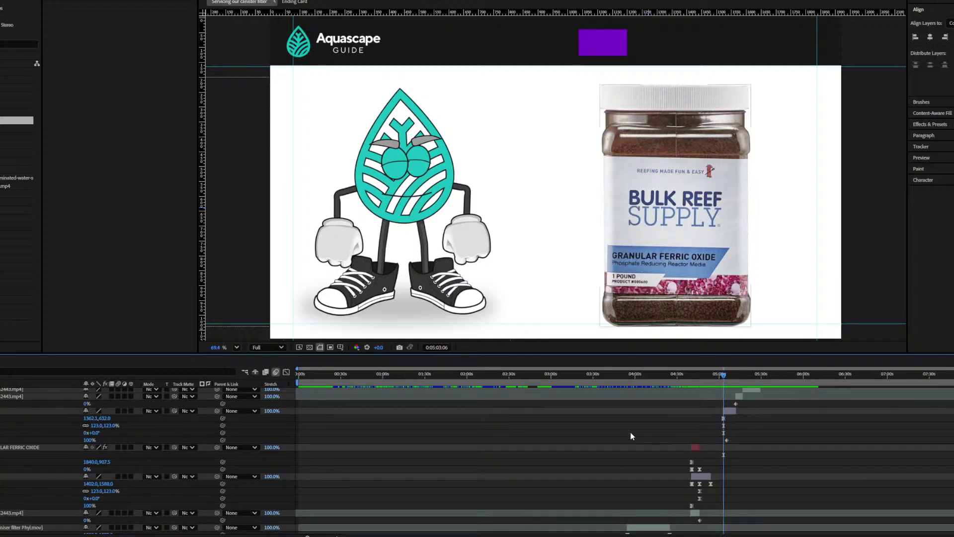
{"action": "left_click_drag", "start_coordinate": [576, 376], "coordinate": [611, 376]}
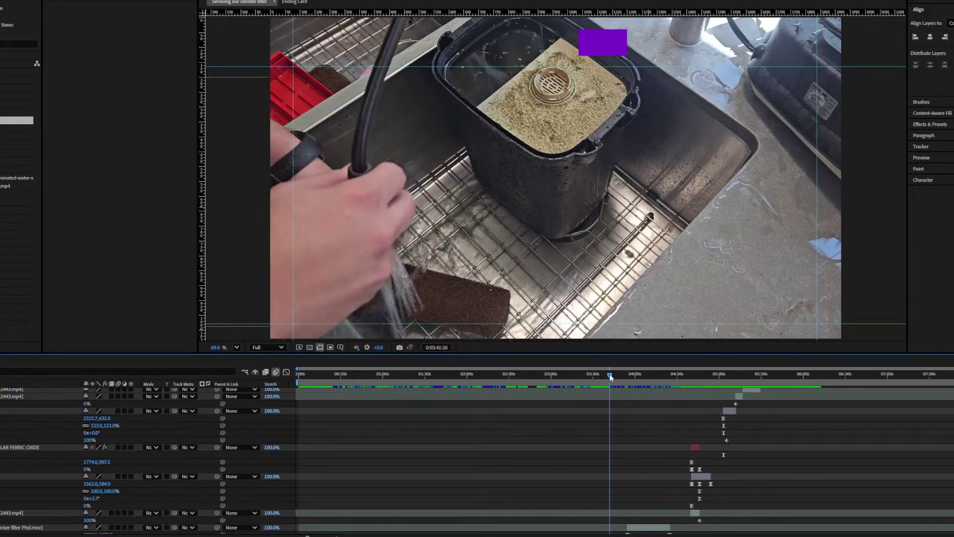
{"action": "left_click", "coordinate": [445, 269]}
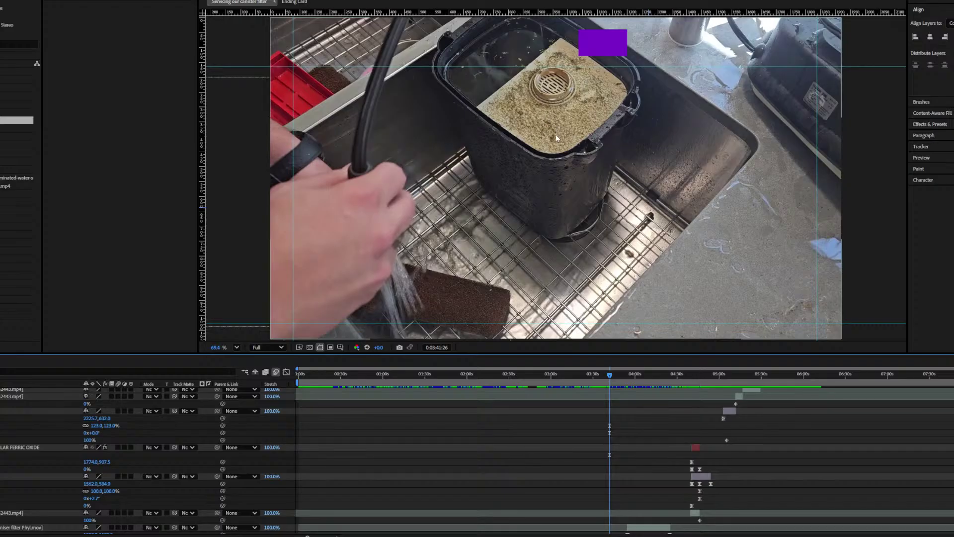
{"action": "left_click", "coordinate": [616, 379]}
{"action": "left_click_drag", "start_coordinate": [640, 382], "coordinate": [770, 376]}
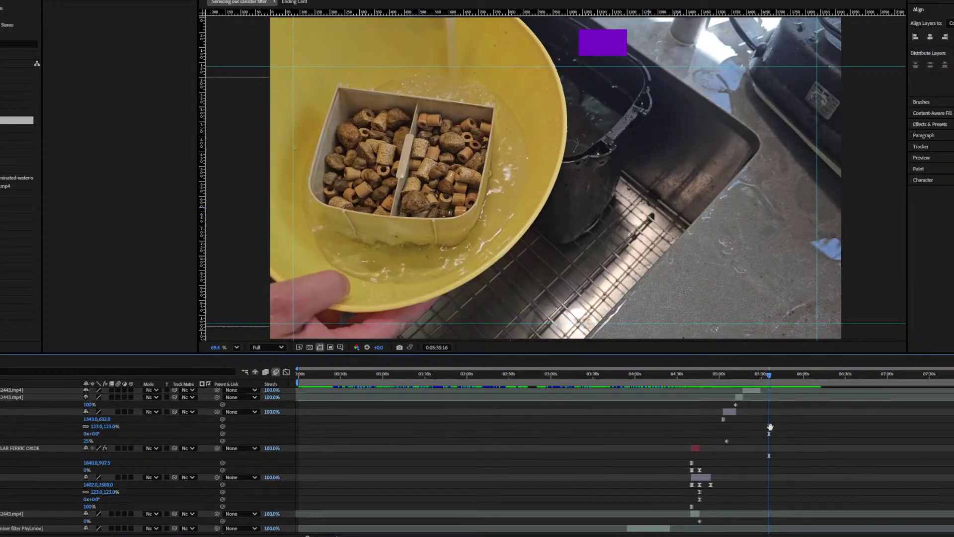
{"action": "scroll", "coordinate": [765, 447], "scroll_direction": "up", "scroll_amount": 5}
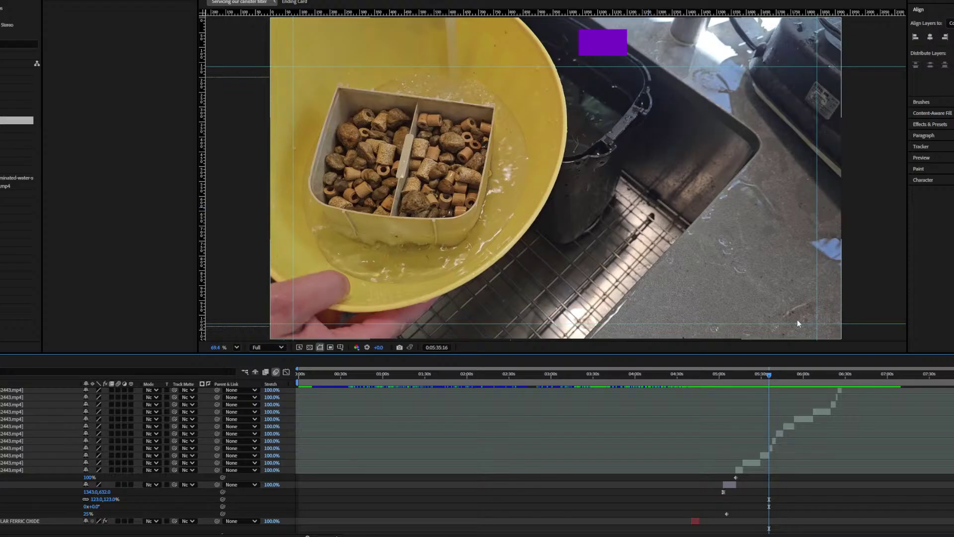
{"action": "scroll", "coordinate": [794, 484], "scroll_direction": "up", "scroll_amount": 3}
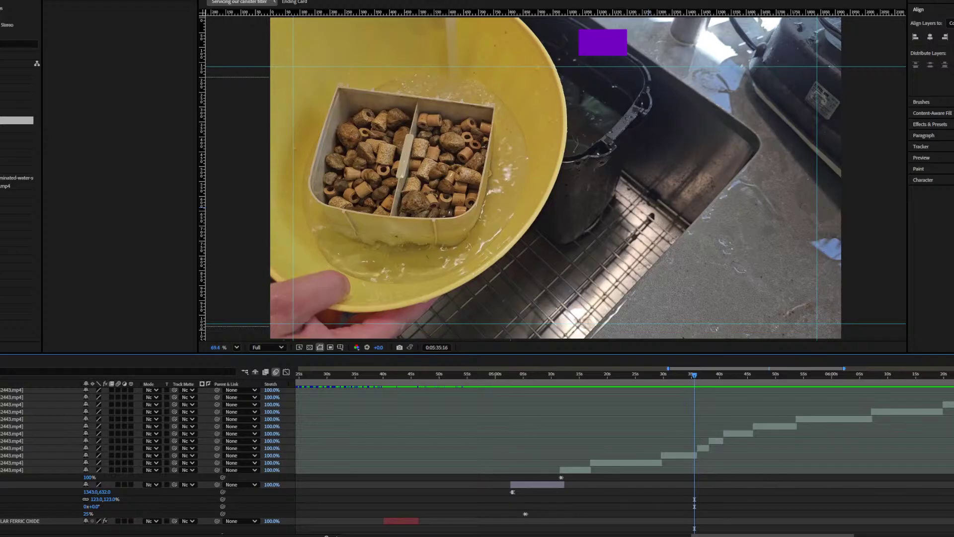
{"action": "scroll", "coordinate": [546, 462], "scroll_direction": "right", "scroll_amount": 3}
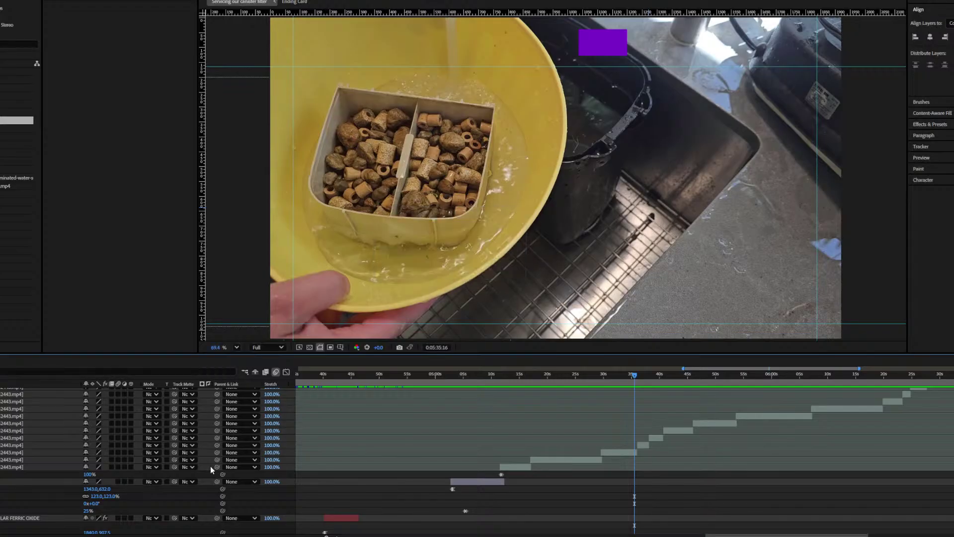
{"action": "scroll", "coordinate": [594, 437], "scroll_direction": "right", "scroll_amount": 5}
{"action": "left_click", "coordinate": [527, 375]}
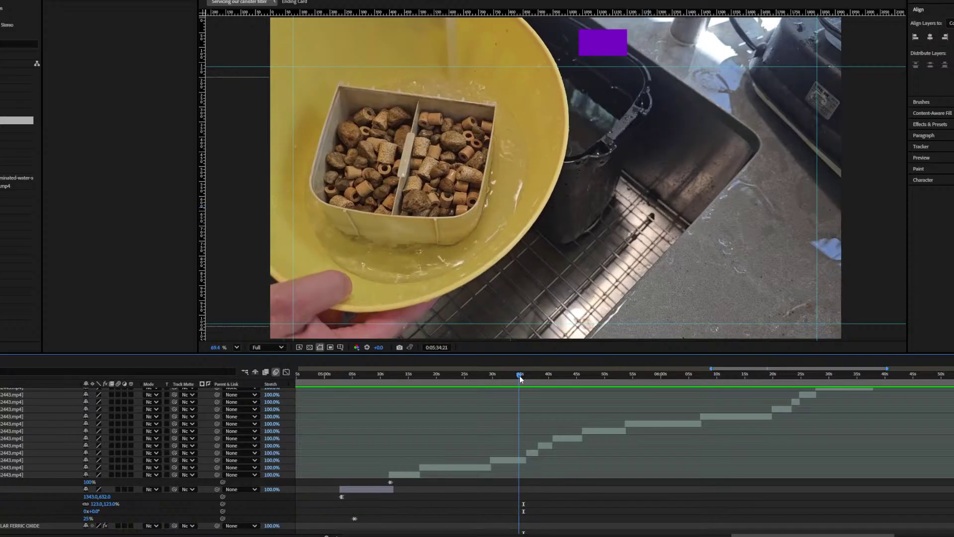
Step: Place a copy of the "10X TURNOVER" text layer directly above the jar layer and set the current time to 0:05:08:15
{"action": "left_click_drag", "start_coordinate": [527, 376], "coordinate": [373, 382]}
{"action": "left_click_drag", "start_coordinate": [396, 419], "coordinate": [513, 380]}
{"action": "key", "text": "="}
{"action": "left_click_drag", "start_coordinate": [479, 481], "coordinate": [557, 427]}
{"action": "left_click", "coordinate": [566, 405]}
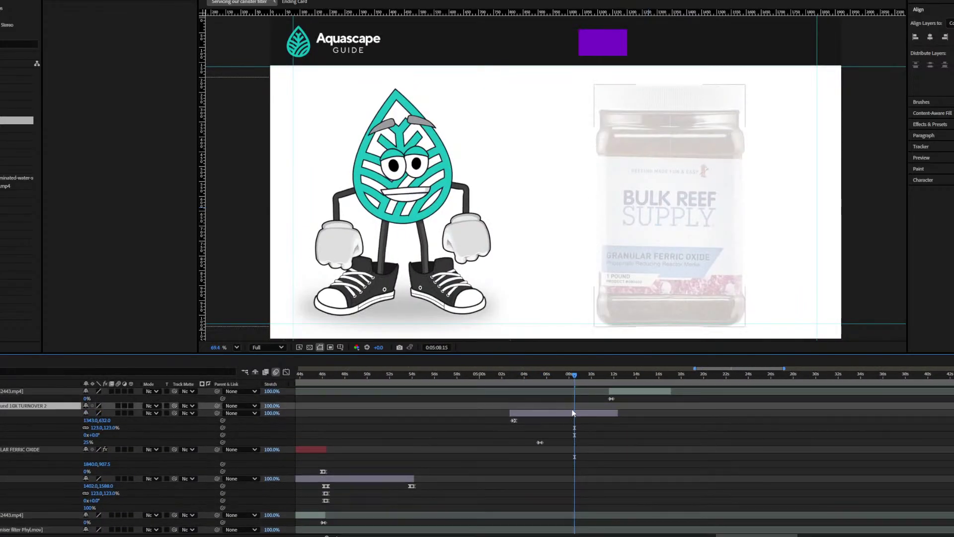
Step: Shift the copied "10X TURNOVER" text layer earlier so it starts as the jar begins fading, and preview it from 0:05:06:12
{"action": "left_click", "coordinate": [573, 412]}
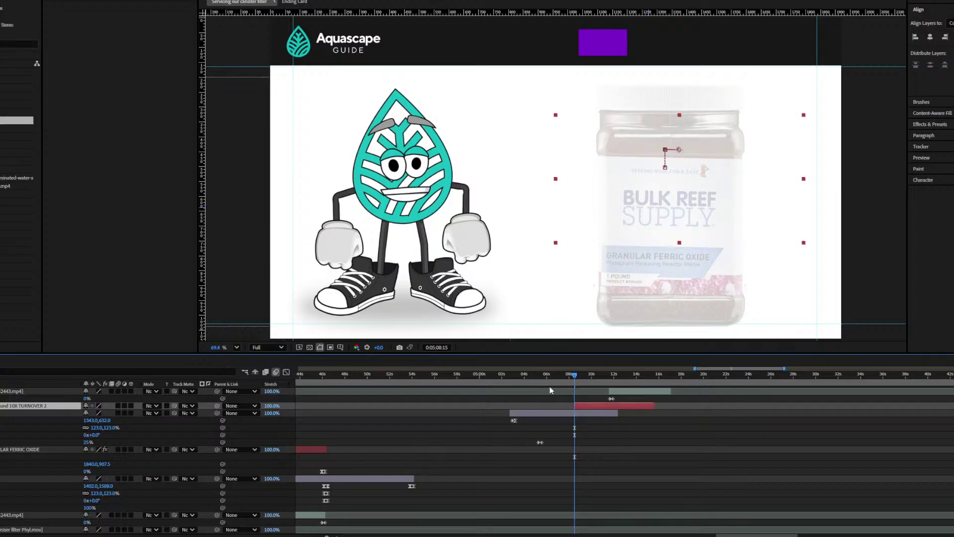
{"action": "key", "text": "="}
{"action": "key", "text": "minus"}
{"action": "left_click_drag", "start_coordinate": [653, 405], "coordinate": [509, 405]}
{"action": "left_click", "coordinate": [499, 375]}
{"action": "key", "text": "space"}
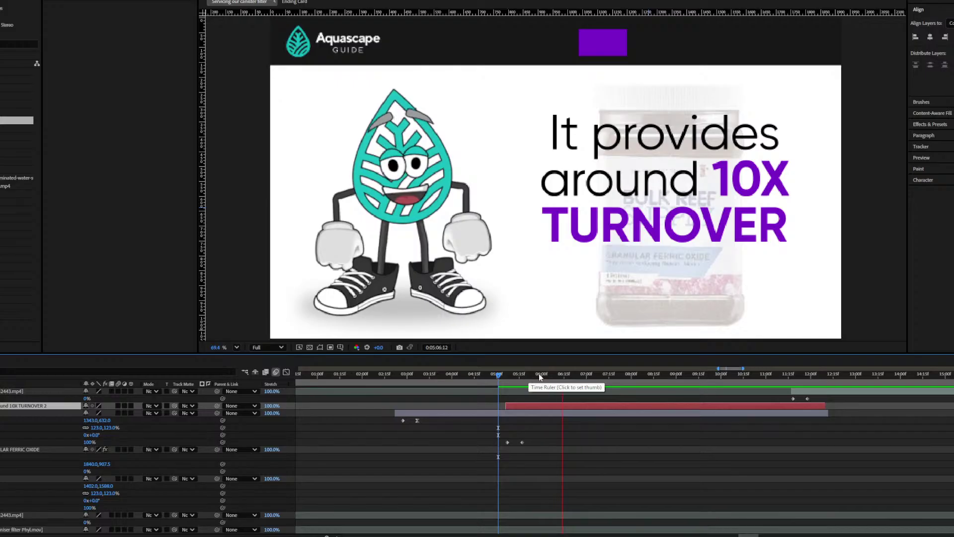
{"action": "left_click", "coordinate": [599, 376]}
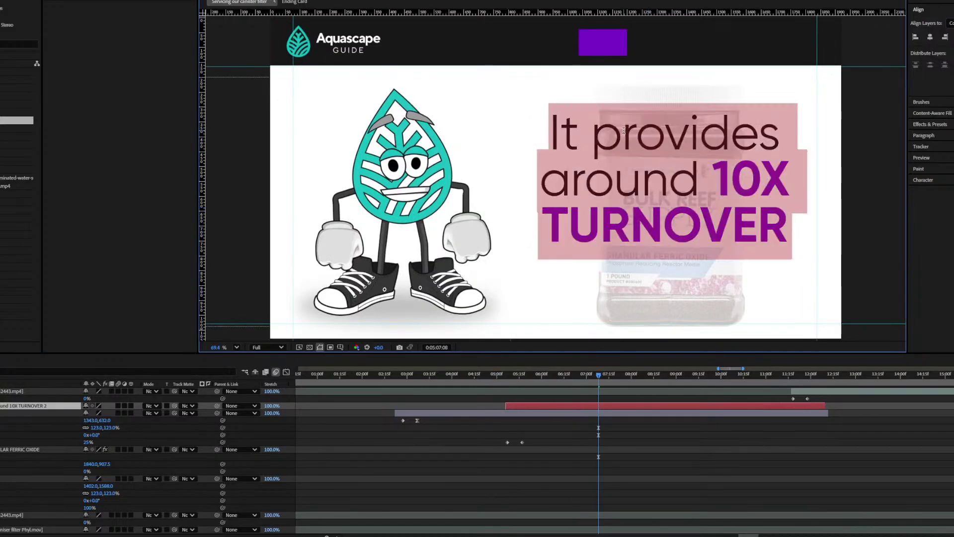
Step: Replace the text at 0:05:07:08 with "It will start leaching PHOSPHATES back into the water column"
{"action": "type", "text": "It will start"}
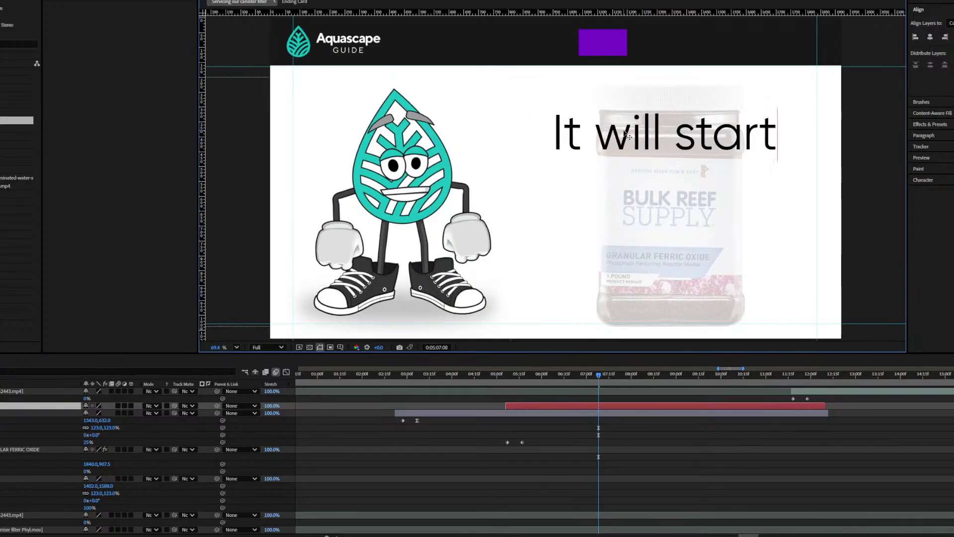
{"action": "type", "text": " leaching ph"}
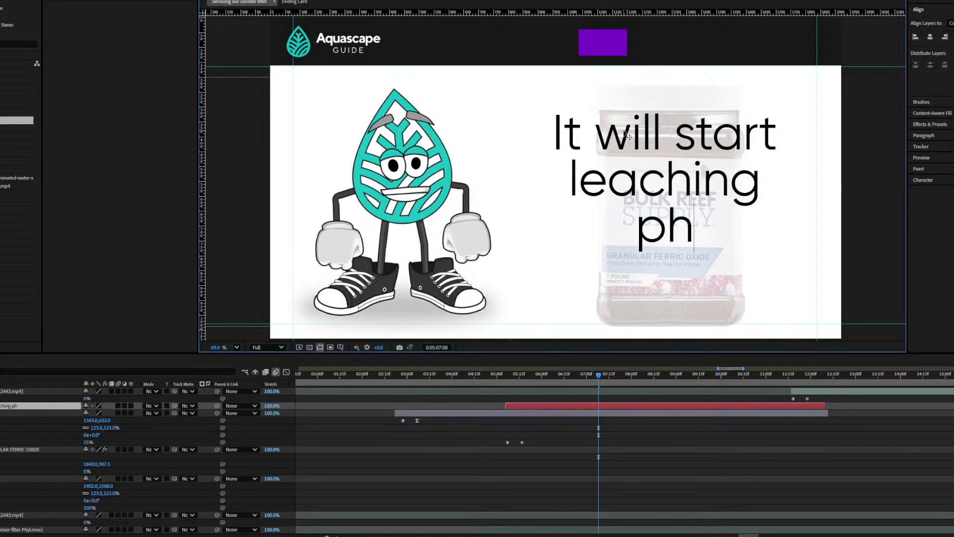
{"action": "key", "text": "BackSpace"}
{"action": "key", "text": "BackSpace"}
{"action": "type", "text": "PHOS"}
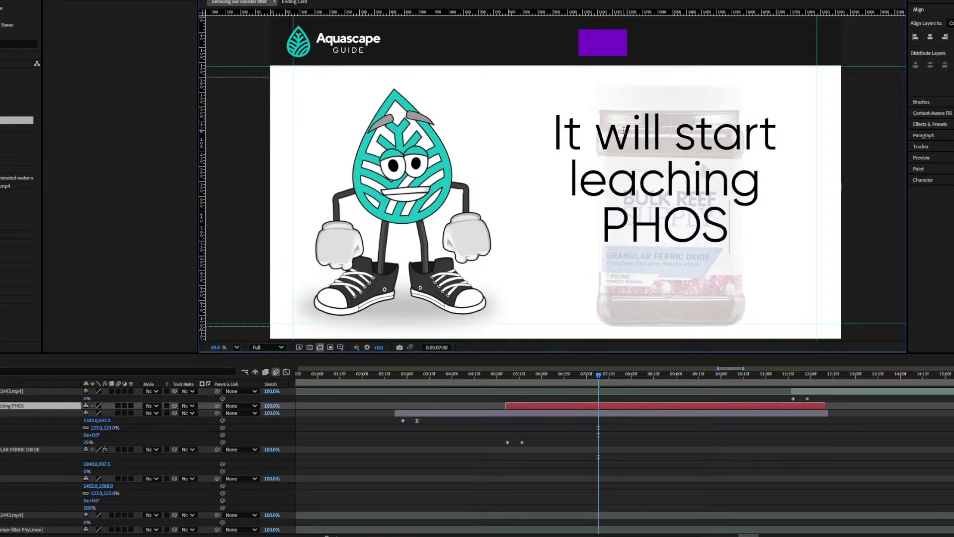
{"action": "type", "text": "PHATES back int"}
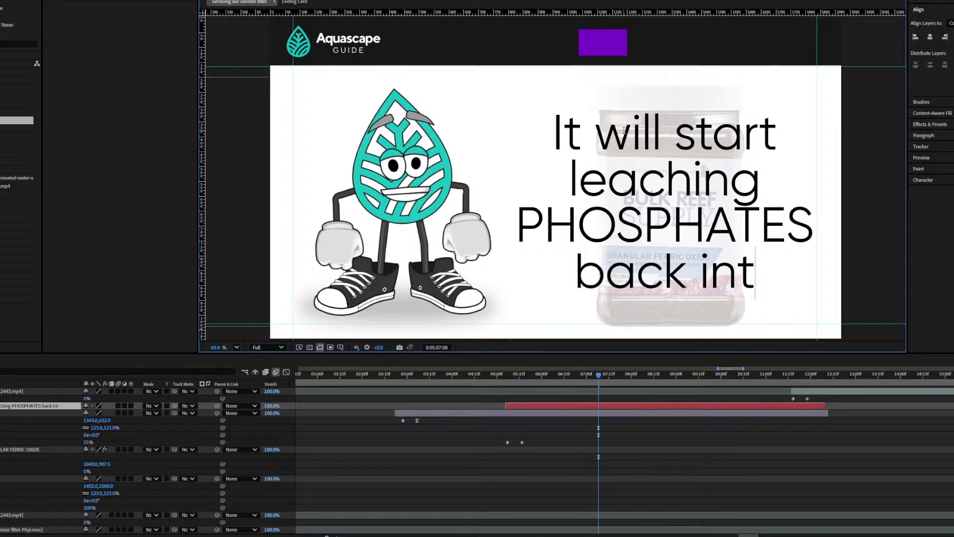
{"action": "type", "text": "o the water column"}
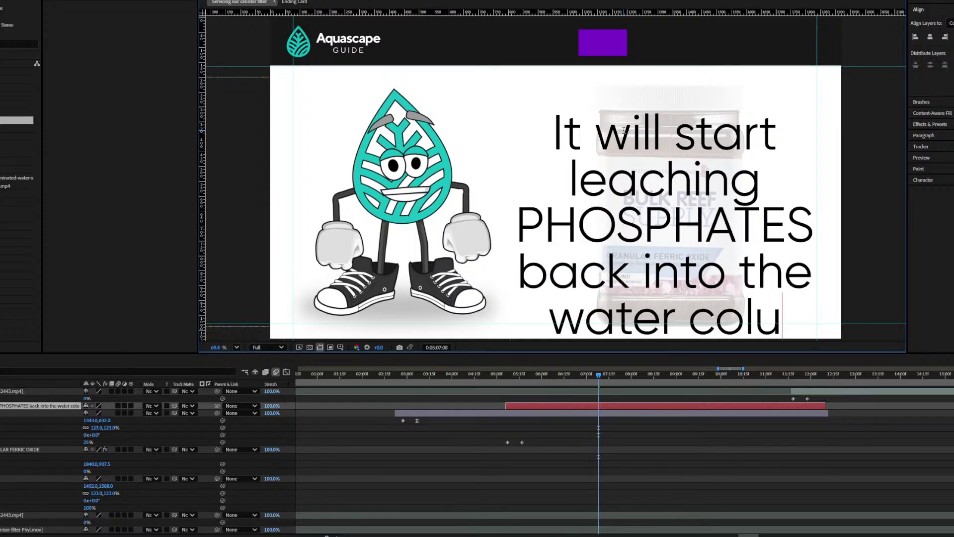
Step: Format the word "PHOSPHATES" in Gilroy Bold with the purple sampled from the colour swatch above the scene
{"action": "double_click", "coordinate": [676, 228]}
{"action": "left_click", "coordinate": [943, 180]}
{"action": "left_click", "coordinate": [616, 44]}
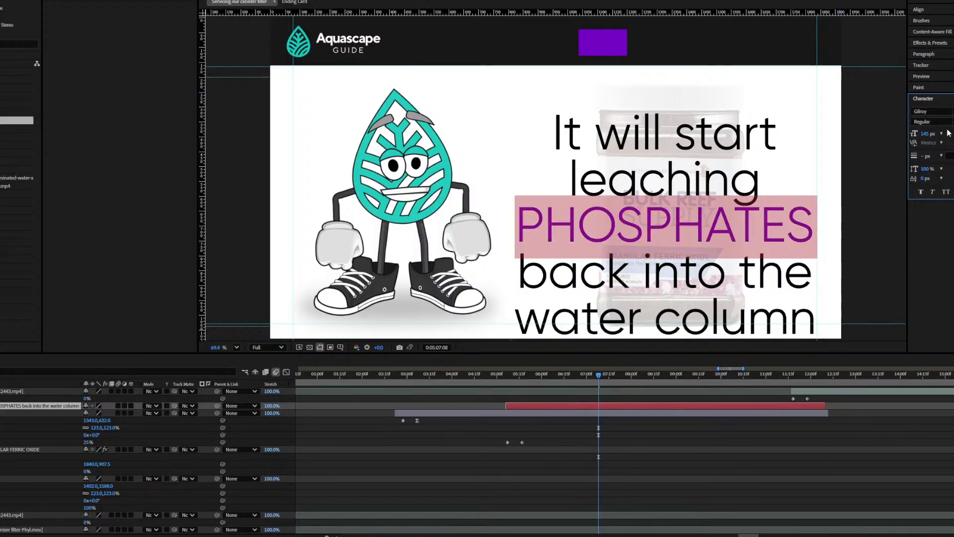
{"action": "left_click", "coordinate": [929, 122]}
{"action": "left_click", "coordinate": [926, 248]}
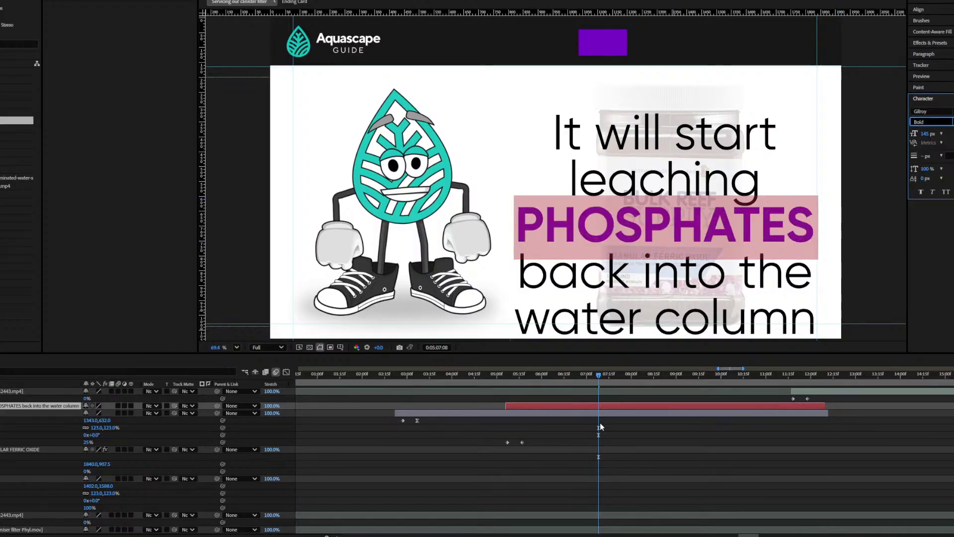
Step: Scale the phosphates text down to fit the white area, reveal its keyframes and go to its entrance keyframe at 0:05:05:17
{"action": "left_click", "coordinate": [596, 409]}
{"action": "left_click_drag", "start_coordinate": [815, 340], "coordinate": [786, 307]}
{"action": "key", "text": "u"}
{"action": "key", "text": "j"}
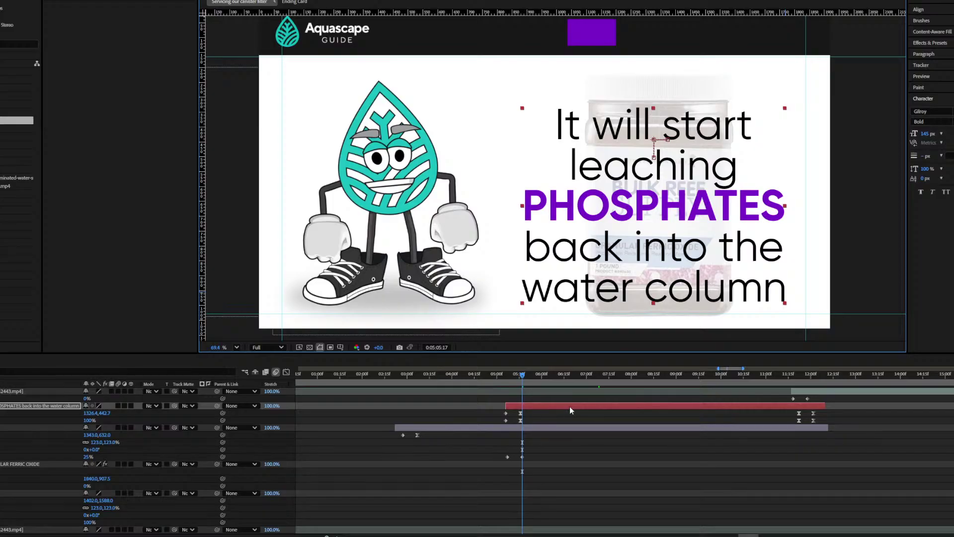
Step: Delete the phosphates text layer's closing position and opacity keyframes near 0:05:12:00
{"action": "scroll", "coordinate": [542, 424], "scroll_direction": "up", "scroll_amount": 2}
{"action": "left_click_drag", "start_coordinate": [540, 423], "coordinate": [504, 416]}
{"action": "scroll", "coordinate": [572, 406], "scroll_direction": "down", "scroll_amount": 2}
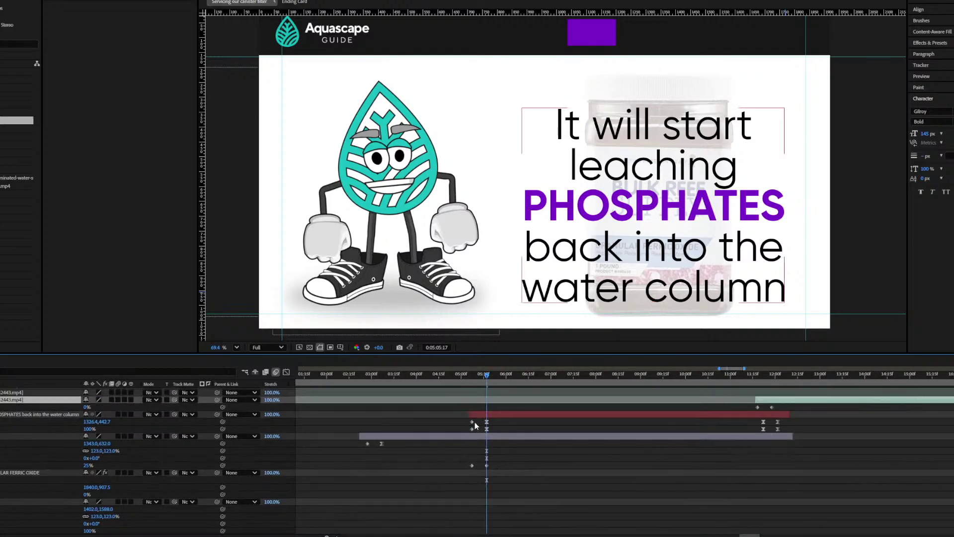
{"action": "left_click_drag", "start_coordinate": [761, 419], "coordinate": [794, 429]}
{"action": "key", "text": "Delete"}
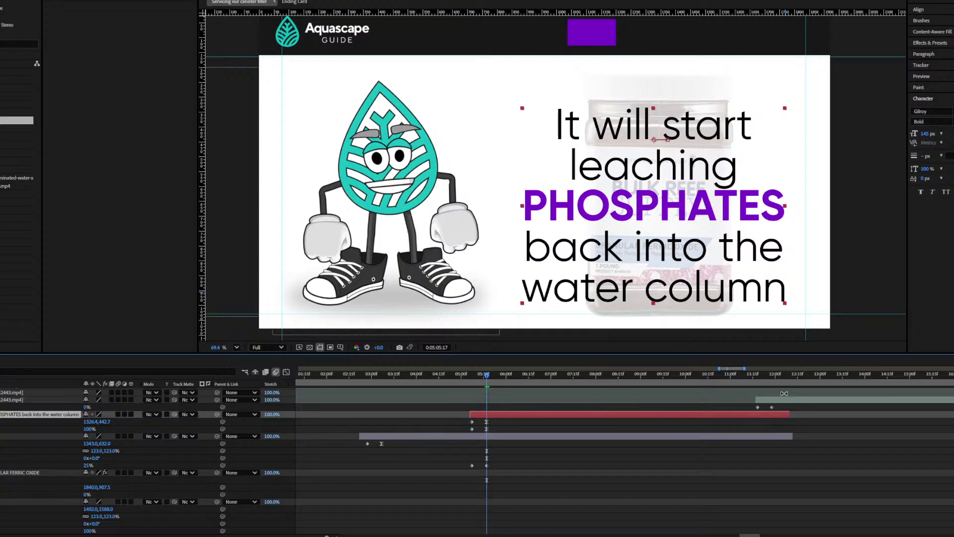
Step: Apply Easy Ease to the jar's two opacity keyframes and move the text up slightly with both position keyframes selected
{"action": "left_click_drag", "start_coordinate": [522, 451], "coordinate": [467, 473]}
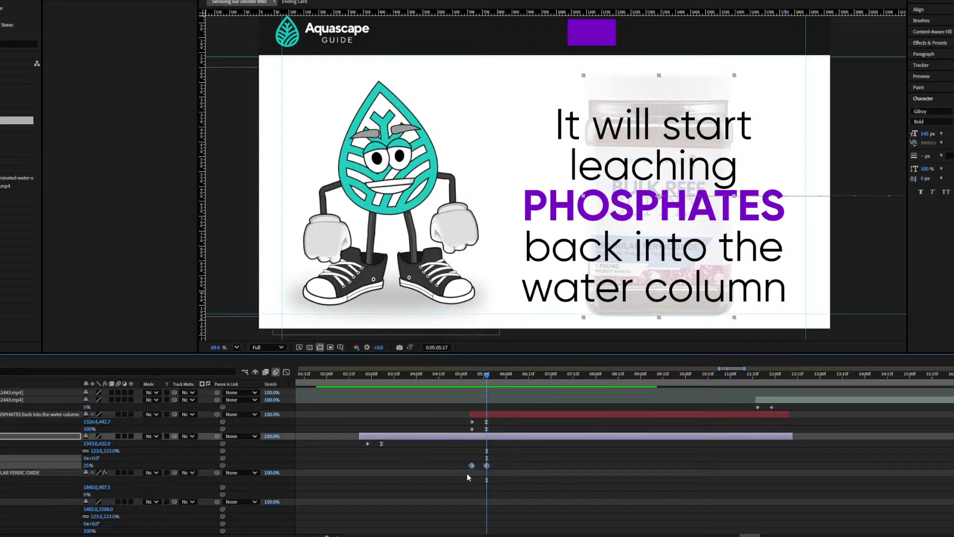
{"action": "key", "text": "F9"}
{"action": "left_click_drag", "start_coordinate": [467, 419], "coordinate": [492, 432]}
{"action": "left_click_drag", "start_coordinate": [643, 307], "coordinate": [639, 293]}
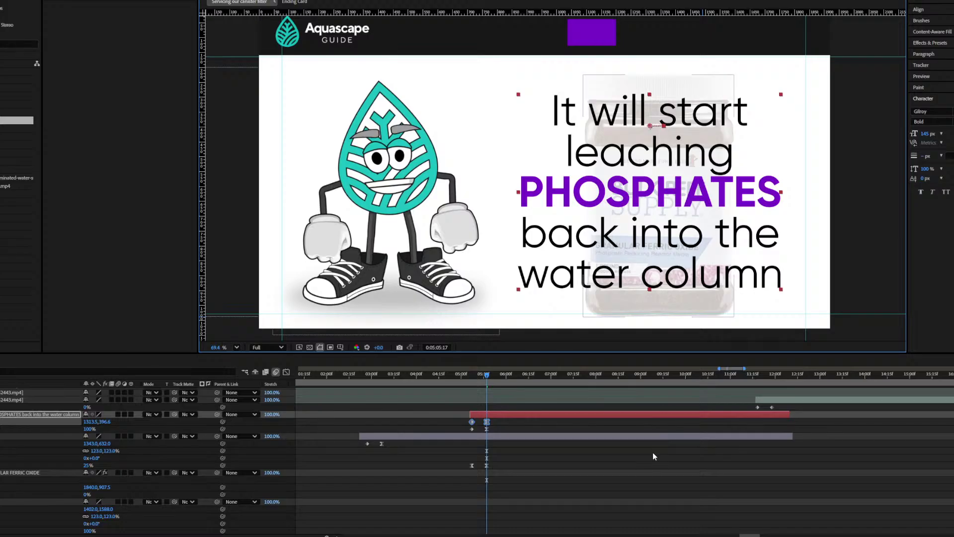
Step: Trim the ends of the phosphates text and jar layers to 0:05:12:02, and check the scene at 0:05:06:05
{"action": "left_click", "coordinate": [777, 377]}
{"action": "left_click", "coordinate": [784, 436]}
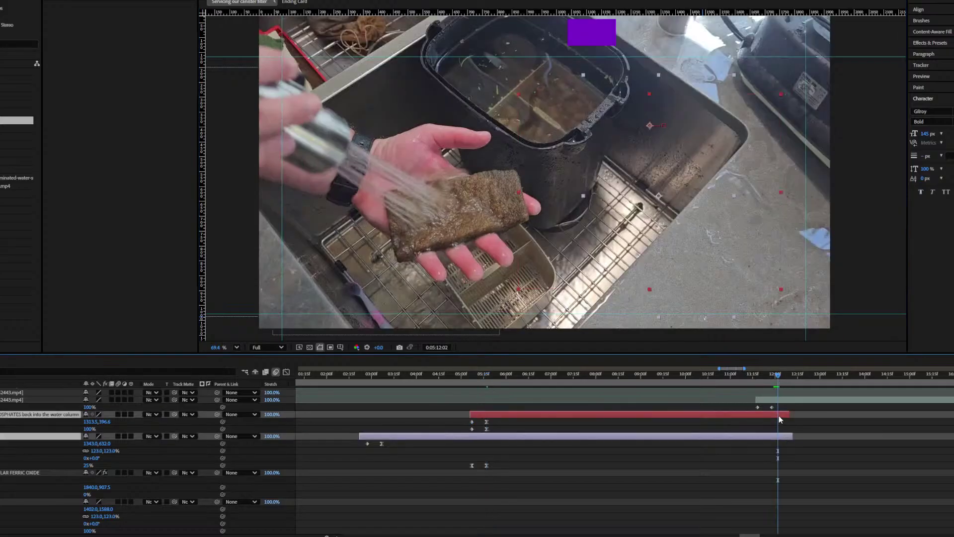
{"action": "left_click", "coordinate": [513, 375]}
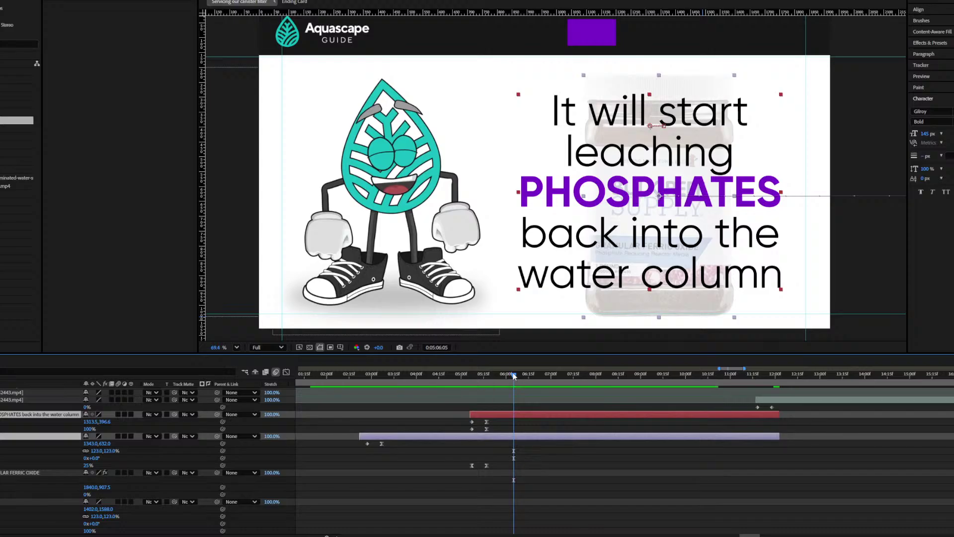
Step: Shift the jar's two opacity keyframes slightly earlier than the text entrance and scrub to 0:05:07:04 to check the timing
{"action": "left_click_drag", "start_coordinate": [513, 373], "coordinate": [483, 385]}
{"action": "left_click_drag", "start_coordinate": [462, 451], "coordinate": [488, 468]}
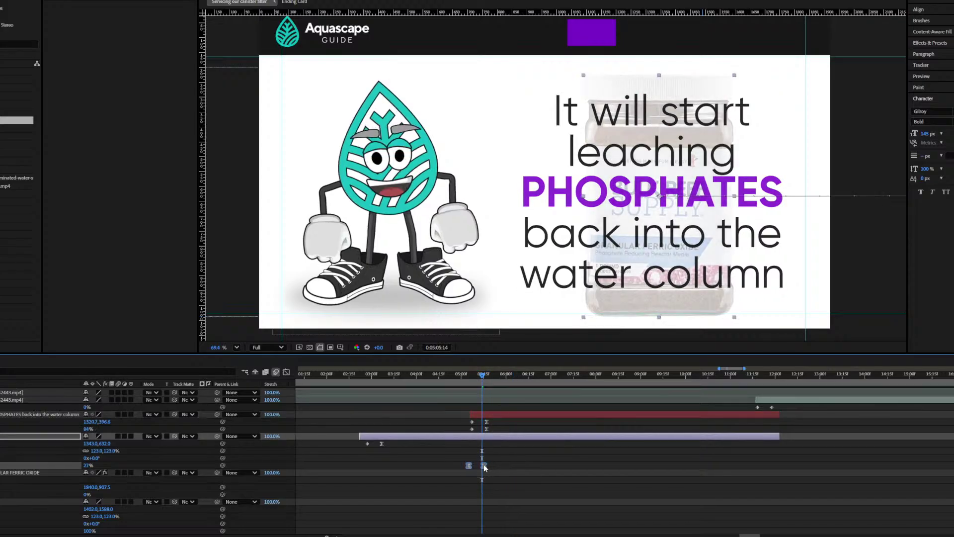
{"action": "left_click_drag", "start_coordinate": [475, 380], "coordinate": [557, 381]}
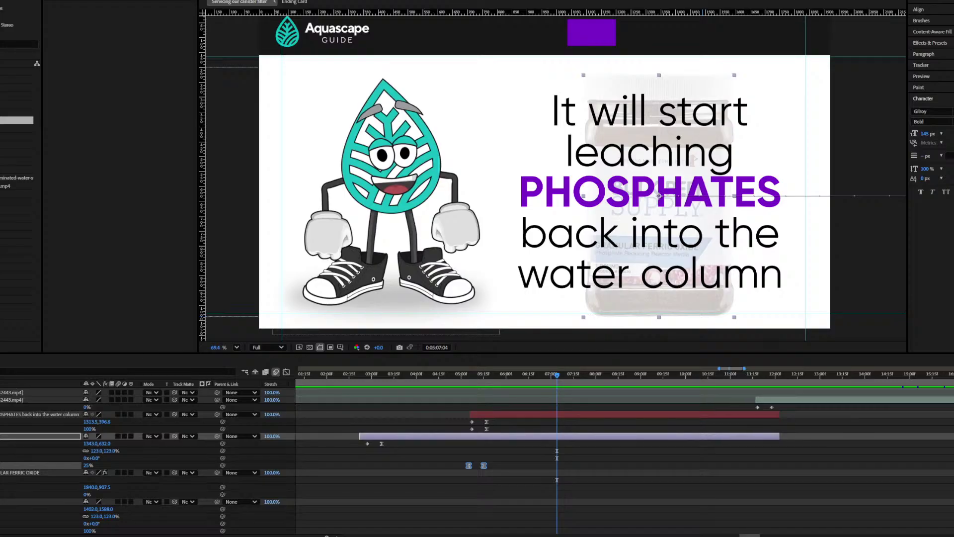
Step: Switch to the browser showing the fishkeeper's Facebook page, reposition its window and close both open chat windows
{"action": "key", "text": "alt+Tab"}
{"action": "left_click_drag", "start_coordinate": [405, 39], "coordinate": [560, 18]}
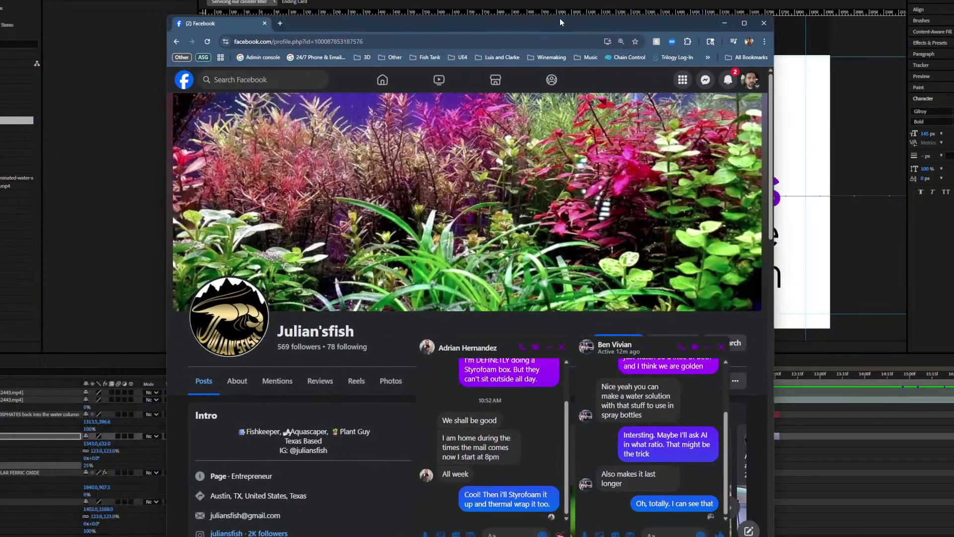
{"action": "left_click", "coordinate": [562, 347]}
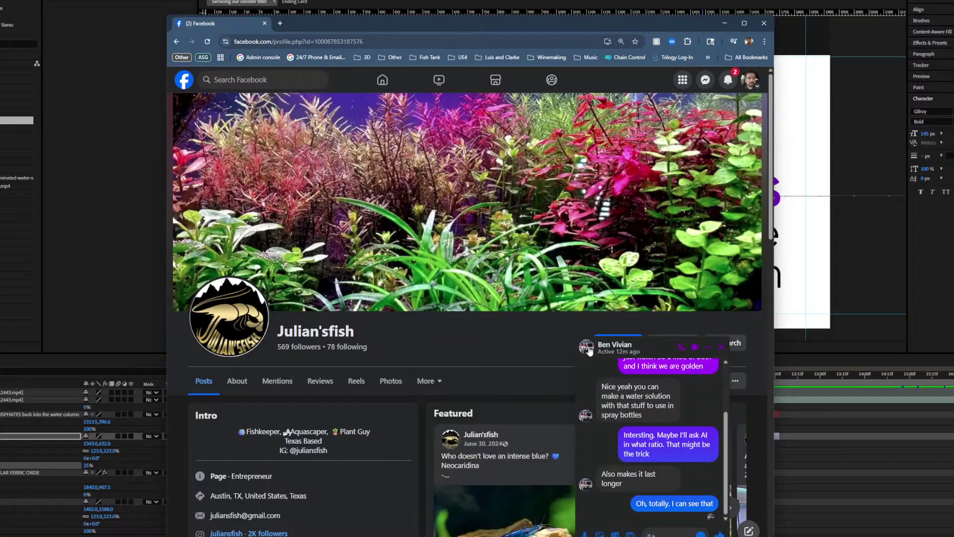
{"action": "left_click", "coordinate": [720, 347]}
Step: Look through the fishkeeper page's intro, photos and posts on Facebook
{"action": "scroll", "coordinate": [577, 301], "scroll_direction": "down", "scroll_amount": 7}
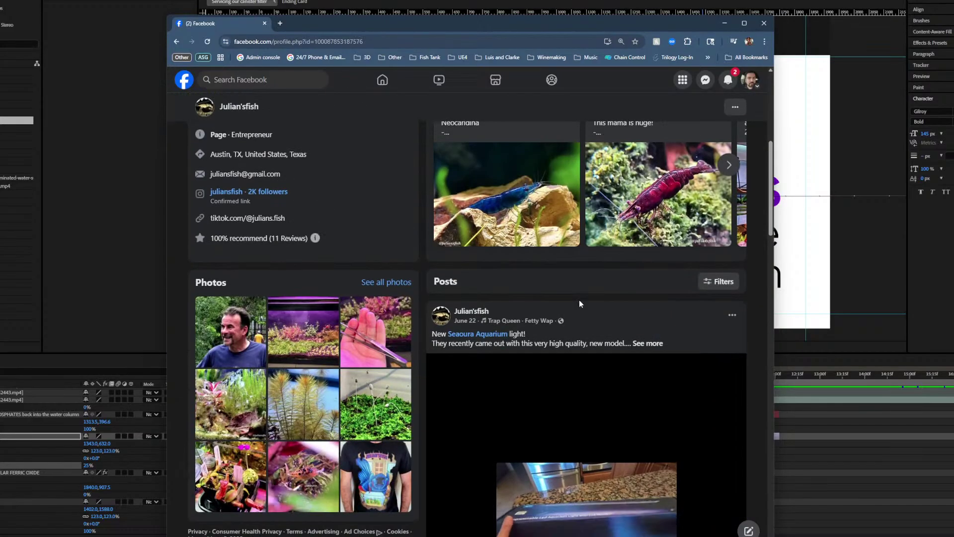
{"action": "scroll", "coordinate": [579, 300], "scroll_direction": "down", "scroll_amount": 6}
{"action": "scroll", "coordinate": [520, 303], "scroll_direction": "up", "scroll_amount": 4}
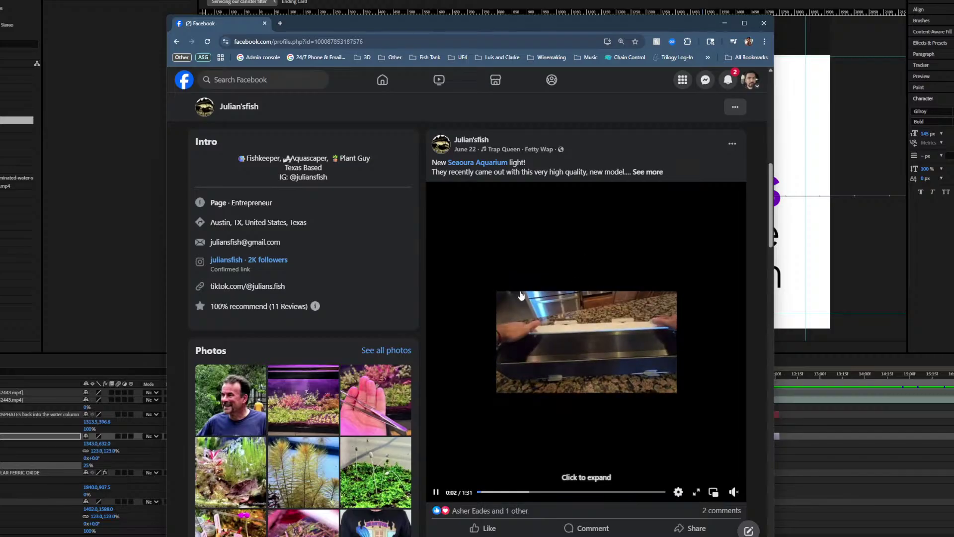
{"action": "scroll", "coordinate": [600, 332], "scroll_direction": "down", "scroll_amount": 7}
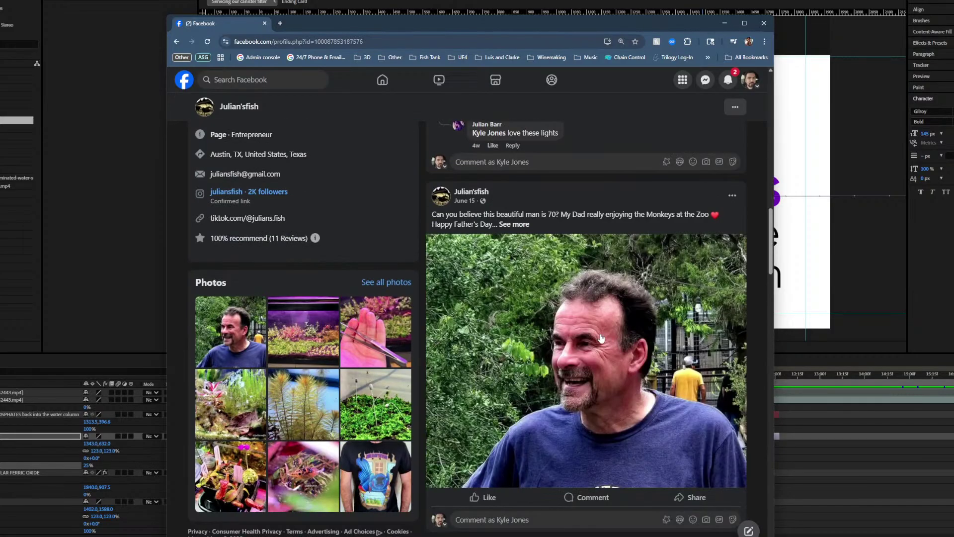
{"action": "scroll", "coordinate": [600, 333], "scroll_direction": "down", "scroll_amount": 5}
{"action": "scroll", "coordinate": [586, 323], "scroll_direction": "up", "scroll_amount": 2}
{"action": "scroll", "coordinate": [568, 308], "scroll_direction": "down", "scroll_amount": 6}
{"action": "scroll", "coordinate": [569, 311], "scroll_direction": "down", "scroll_amount": 12}
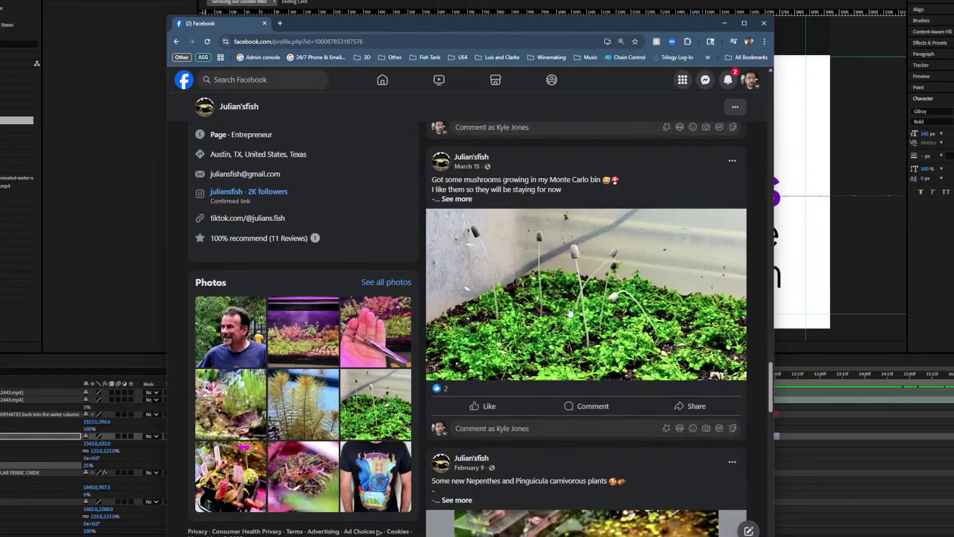
{"action": "scroll", "coordinate": [570, 313], "scroll_direction": "down", "scroll_amount": 6}
{"action": "scroll", "coordinate": [571, 318], "scroll_direction": "down", "scroll_amount": 3}
{"action": "scroll", "coordinate": [573, 323], "scroll_direction": "down", "scroll_amount": 5}
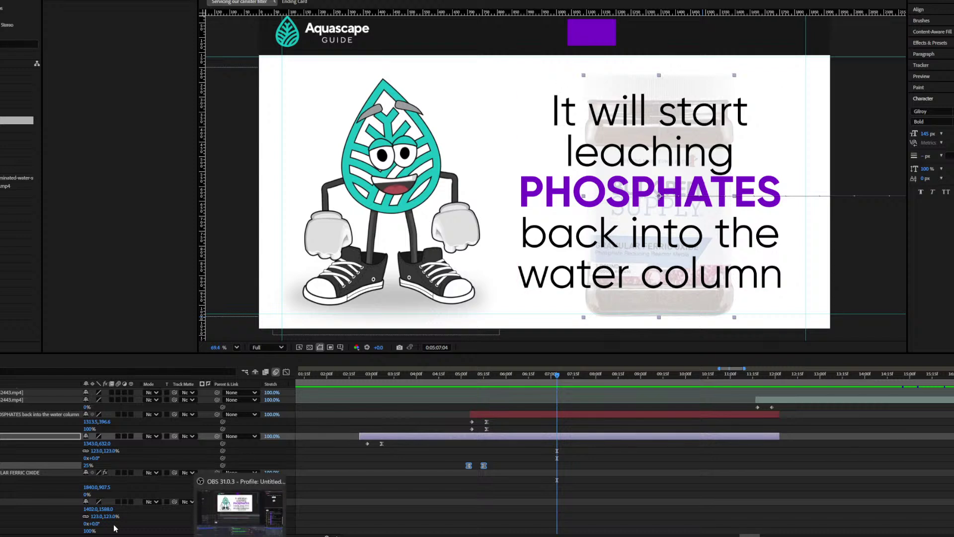
Step: Return to After Effects and play the phosphates text scene through its transition into the sponge-rinsing footage at 0:05:12:29
{"action": "scroll", "coordinate": [504, 442], "scroll_direction": "right", "scroll_amount": 3}
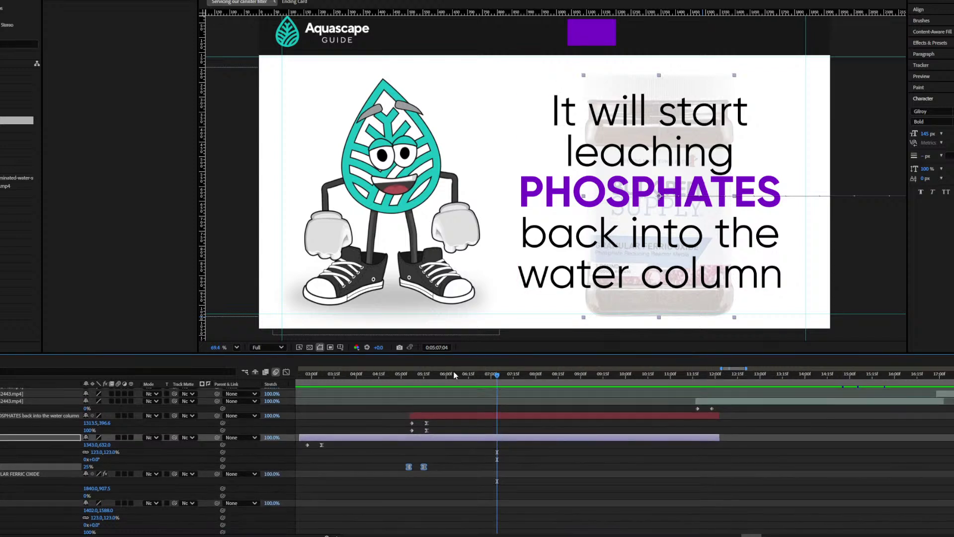
{"action": "key", "text": "space"}
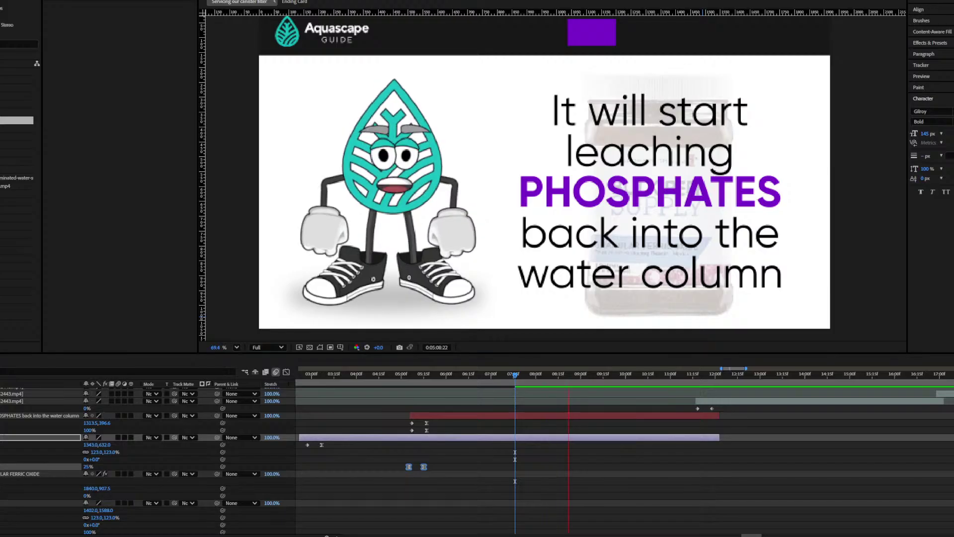
{"action": "scroll", "coordinate": [572, 476], "scroll_direction": "right", "scroll_amount": 3}
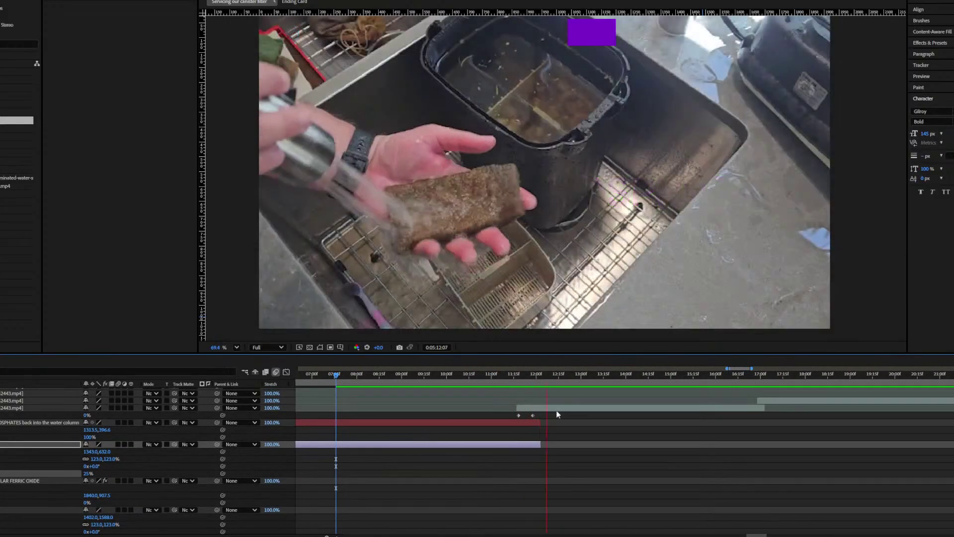
{"action": "scroll", "coordinate": [556, 410], "scroll_direction": "right", "scroll_amount": 3}
{"action": "left_click", "coordinate": [512, 377]}
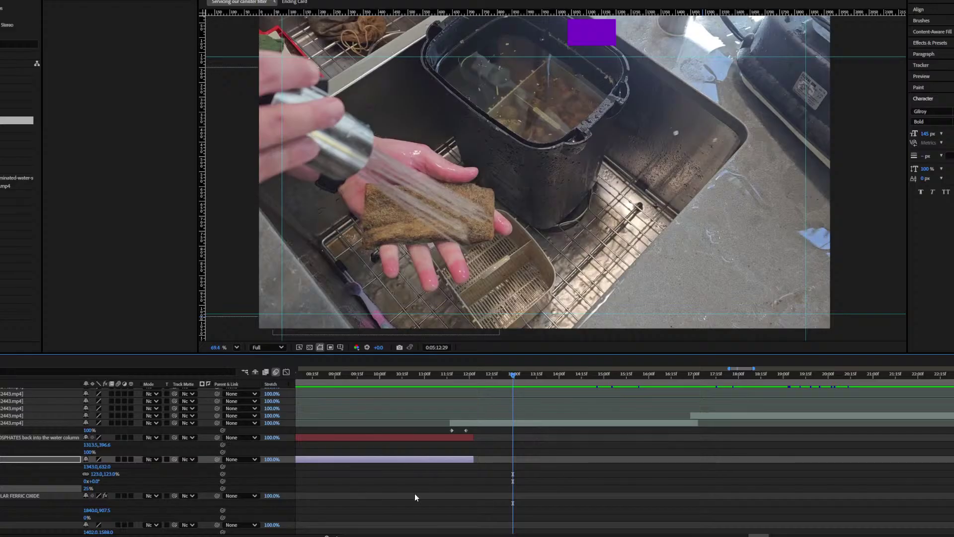
Step: Review the sponge and ceramic media rinsing footage from 0:05:15:20 to 0:05:24:23
{"action": "scroll", "coordinate": [570, 462], "scroll_direction": "right", "scroll_amount": 3}
{"action": "left_click", "coordinate": [513, 378]}
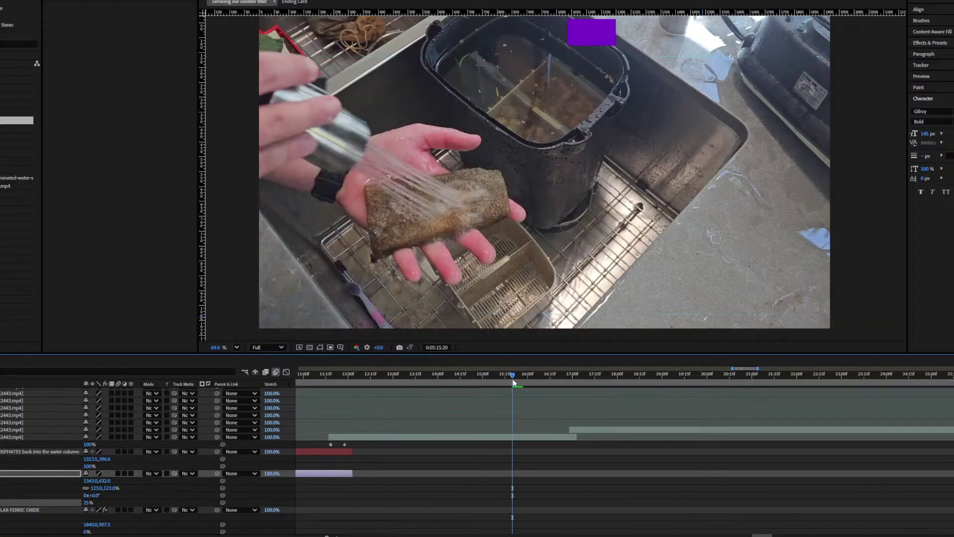
{"action": "key", "text": "space"}
{"action": "scroll", "coordinate": [645, 427], "scroll_direction": "down", "scroll_amount": 3}
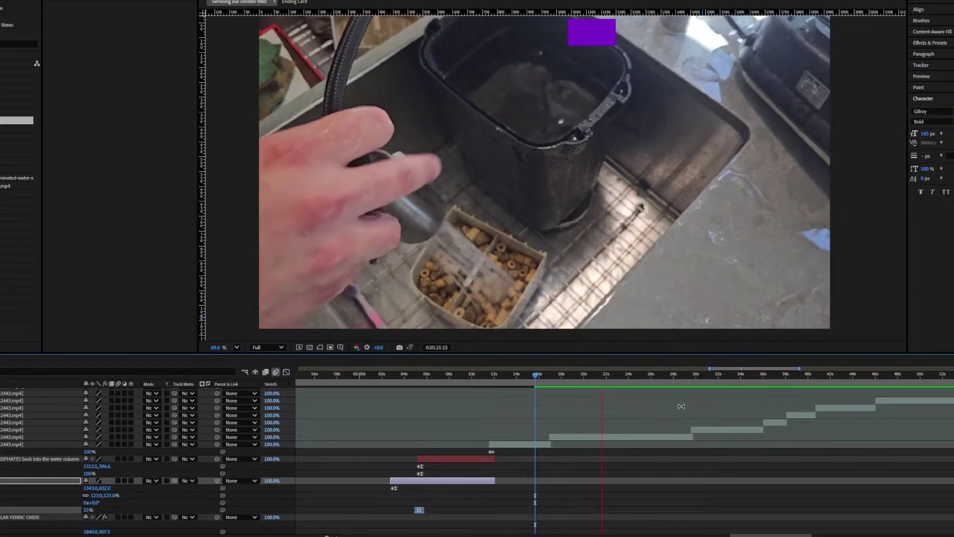
{"action": "scroll", "coordinate": [597, 417], "scroll_direction": "right", "scroll_amount": 3}
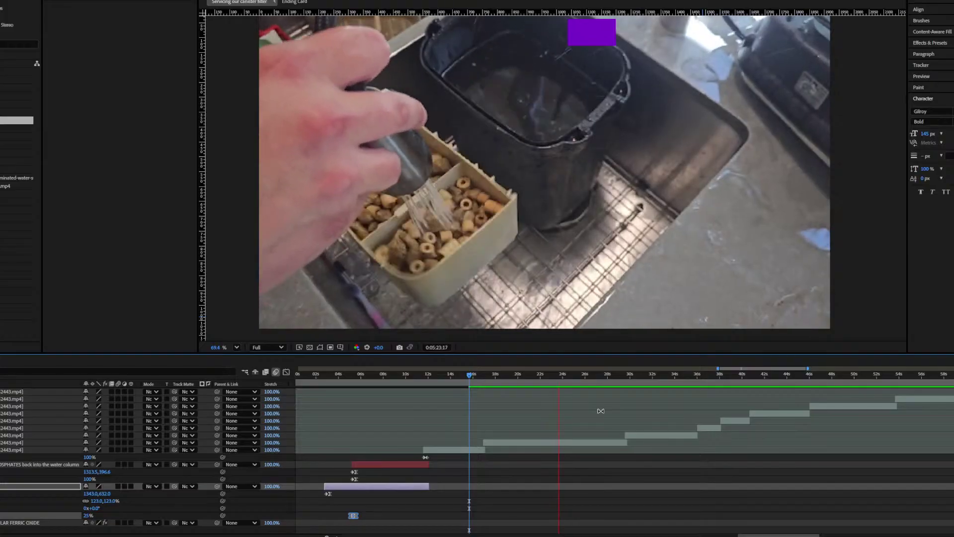
{"action": "left_click", "coordinate": [584, 380]}
{"action": "left_click_drag", "start_coordinate": [582, 380], "coordinate": [570, 381]}
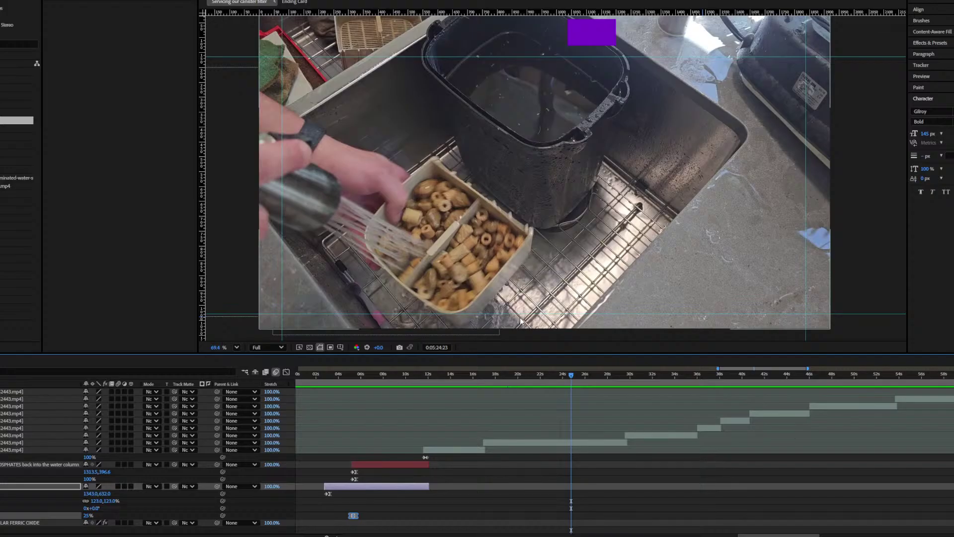
Step: Scrub ahead through the remaining cleaning clips and preview the toothbrush scrubbing footage around 0:06:11:11
{"action": "scroll", "coordinate": [569, 432], "scroll_direction": "down", "scroll_amount": 5}
{"action": "scroll", "coordinate": [754, 445], "scroll_direction": "up", "scroll_amount": 5}
{"action": "left_click_drag", "start_coordinate": [630, 375], "coordinate": [830, 394]}
{"action": "scroll", "coordinate": [830, 395], "scroll_direction": "right", "scroll_amount": 5}
{"action": "left_click_drag", "start_coordinate": [646, 377], "coordinate": [710, 381]}
{"action": "key", "text": "space"}
{"action": "key", "text": "space"}
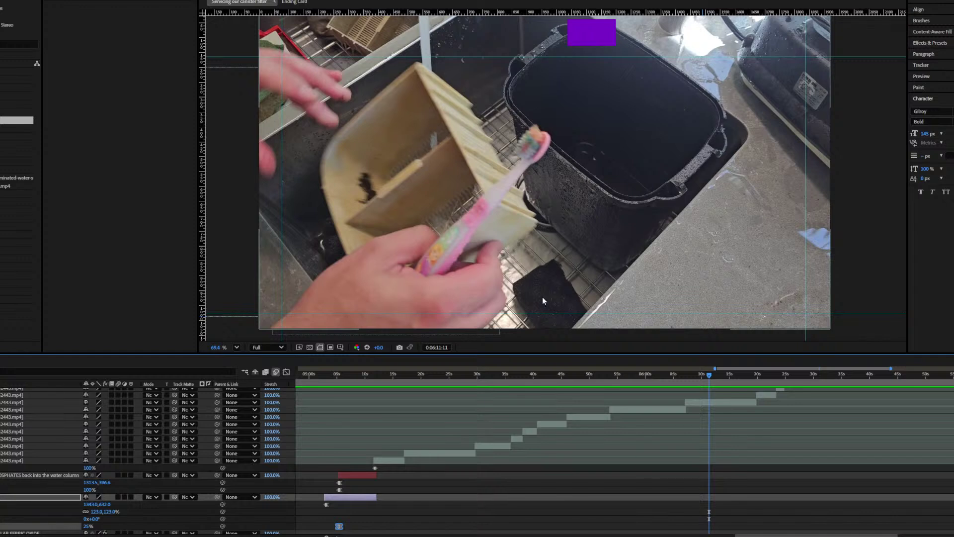
Step: Go back to the earlier sponge-rinsing scene and check the leaf character's appearance from 0:04:06:07 to 0:04:19:25
{"action": "scroll", "coordinate": [576, 419], "scroll_direction": "down", "scroll_amount": 3}
{"action": "left_click_drag", "start_coordinate": [479, 384], "coordinate": [347, 390]}
{"action": "left_click_drag", "start_coordinate": [411, 413], "coordinate": [545, 250]}
{"action": "left_click_drag", "start_coordinate": [481, 381], "coordinate": [449, 386]}
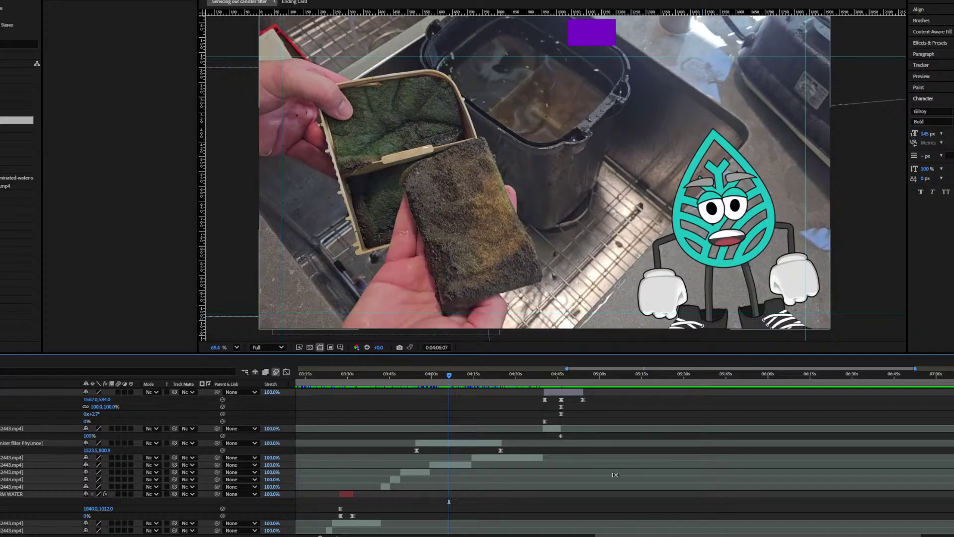
{"action": "left_click_drag", "start_coordinate": [448, 376], "coordinate": [487, 376]}
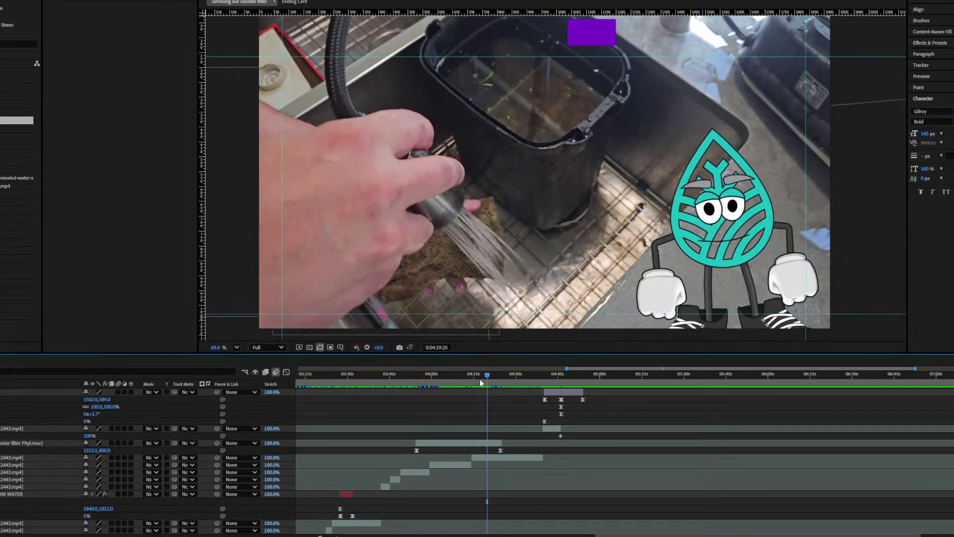
{"action": "left_click_drag", "start_coordinate": [627, 437], "coordinate": [485, 460]}
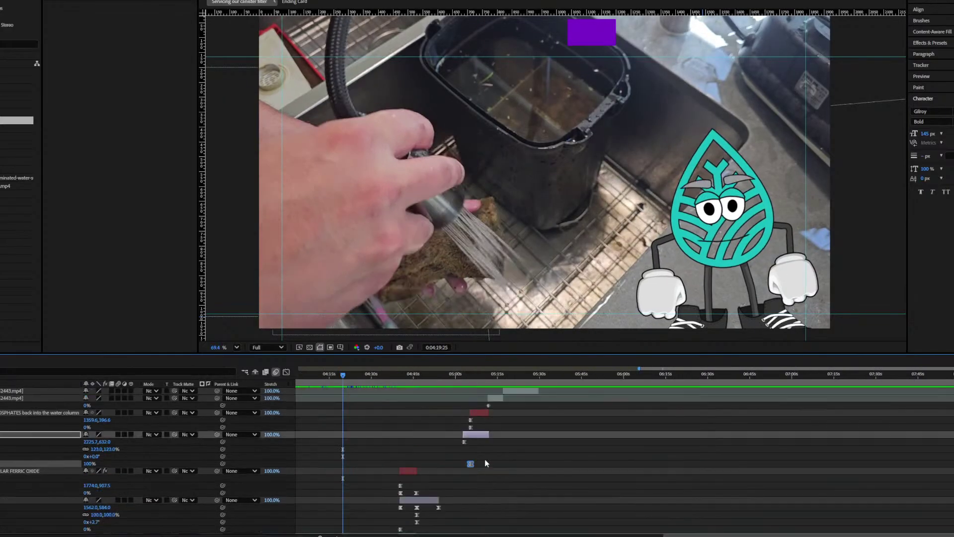
Step: Review the ceramic media rinsing footage between 0:05:19:23 and 0:05:29:13
{"action": "left_click_drag", "start_coordinate": [407, 383], "coordinate": [521, 380]}
{"action": "scroll", "coordinate": [520, 381], "scroll_direction": "up", "scroll_amount": 3}
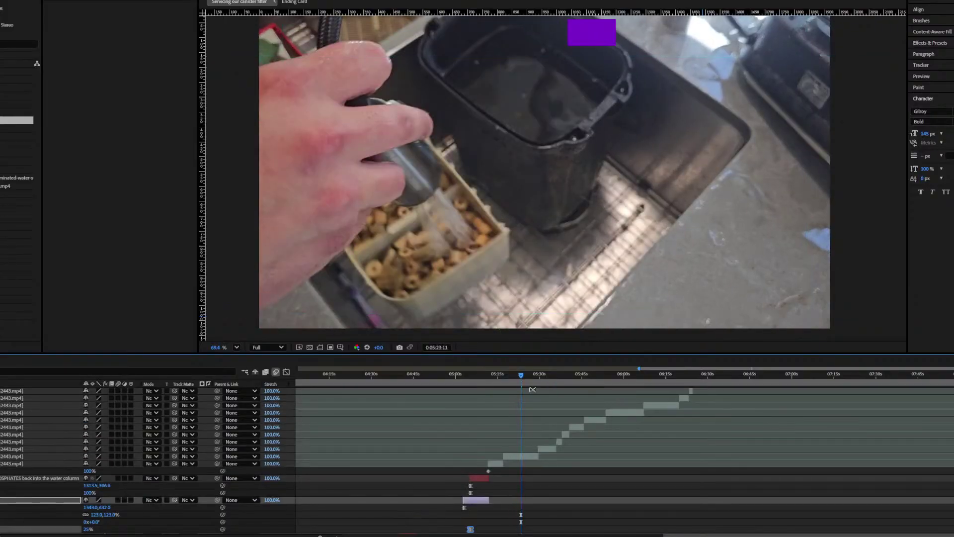
{"action": "key", "text": "space"}
{"action": "scroll", "coordinate": [529, 457], "scroll_direction": "up", "scroll_amount": 5}
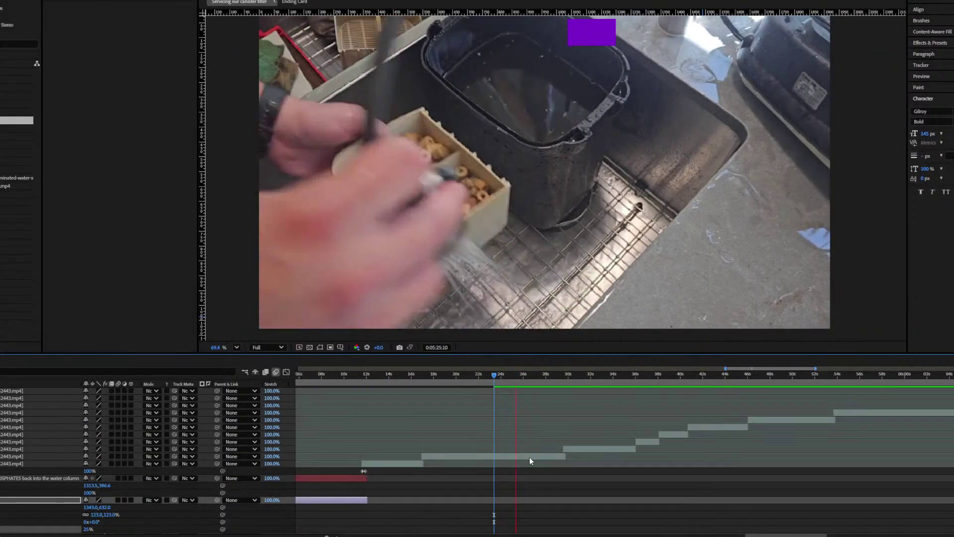
{"action": "left_click_drag", "start_coordinate": [368, 376], "coordinate": [560, 387]}
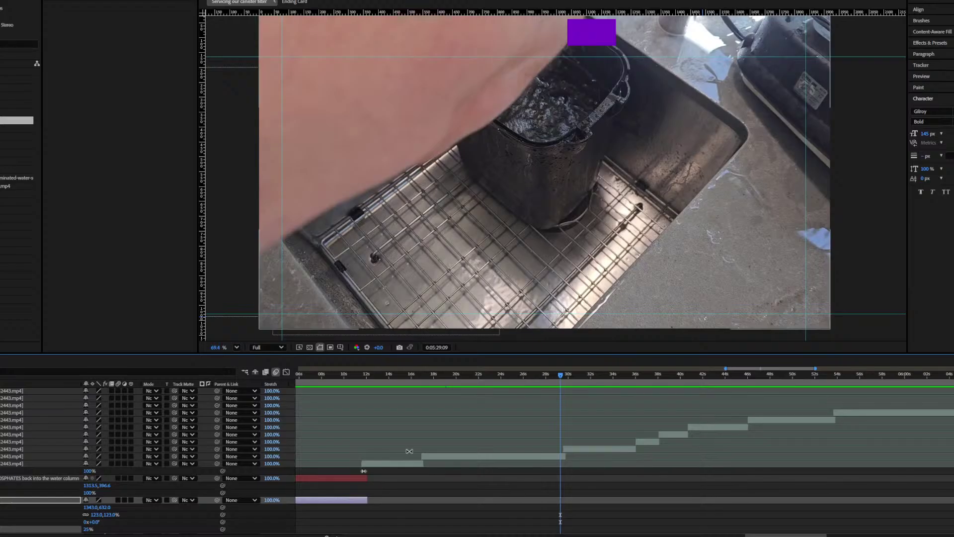
{"action": "left_click", "coordinate": [436, 375]}
{"action": "left_click_drag", "start_coordinate": [436, 374], "coordinate": [453, 375]}
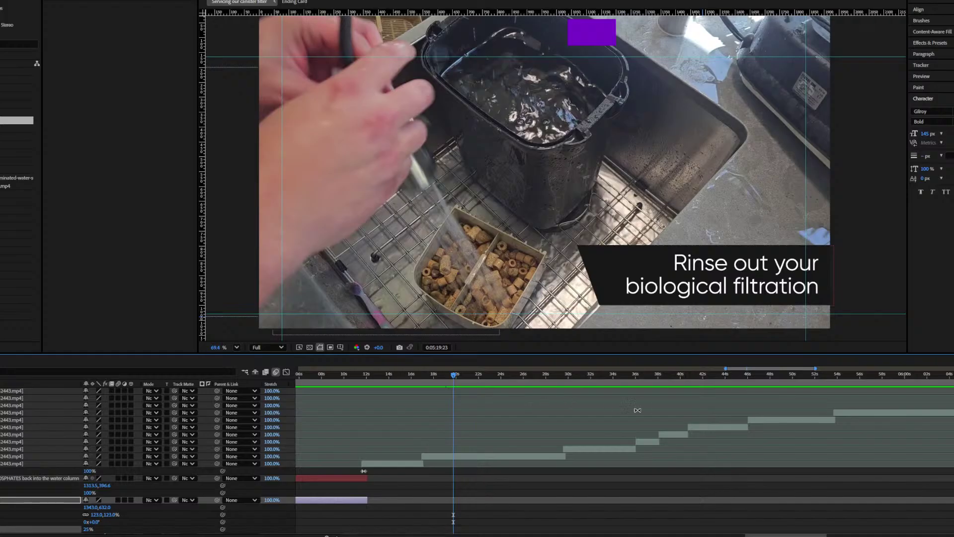
{"action": "scroll", "coordinate": [693, 426], "scroll_direction": "right", "scroll_amount": 2}
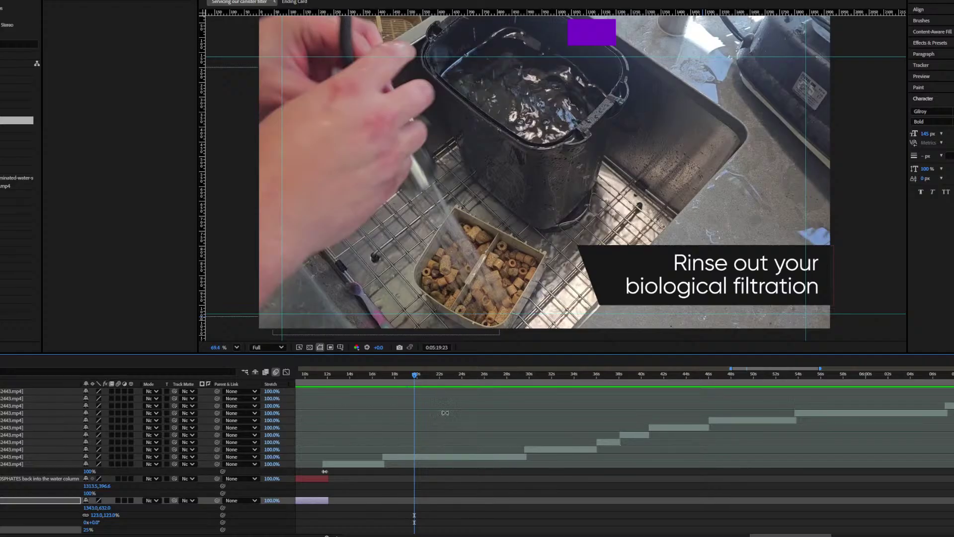
{"action": "left_click_drag", "start_coordinate": [409, 374], "coordinate": [522, 377]}
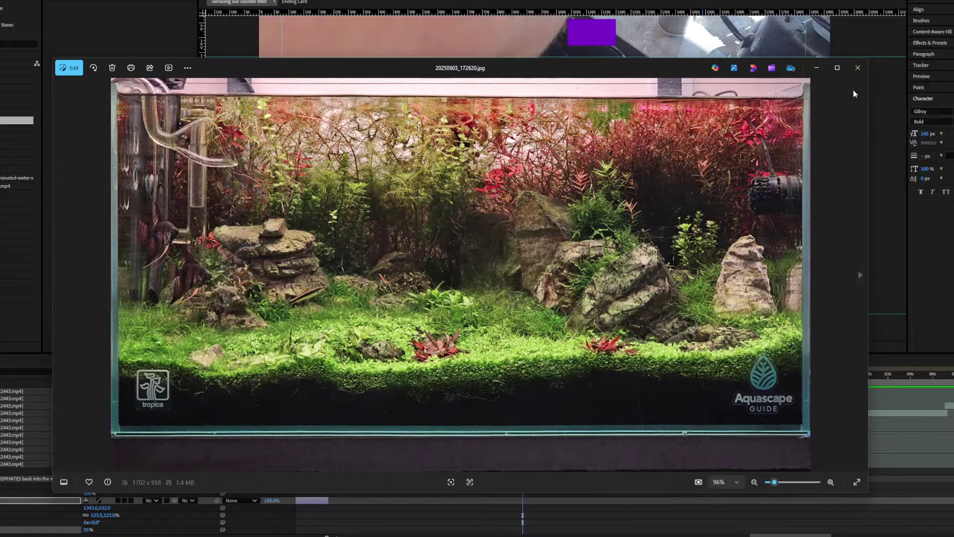
Step: Minimize the aquarium photo, replay the ceramic media rinsing footage from about 0:05:17, and stop at 0:05:21:16
{"action": "left_click", "coordinate": [815, 70]}
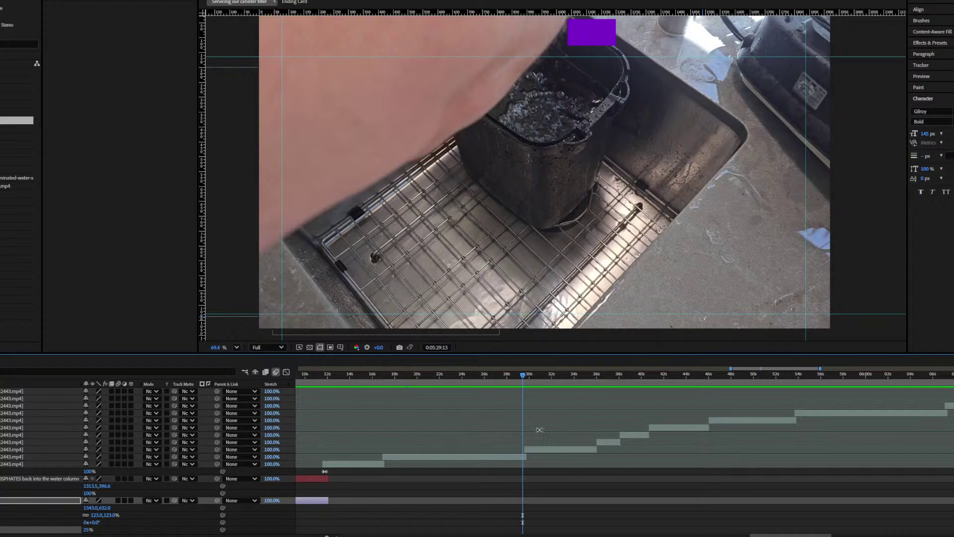
{"action": "left_click_drag", "start_coordinate": [525, 376], "coordinate": [592, 383]}
{"action": "left_click", "coordinate": [389, 376]}
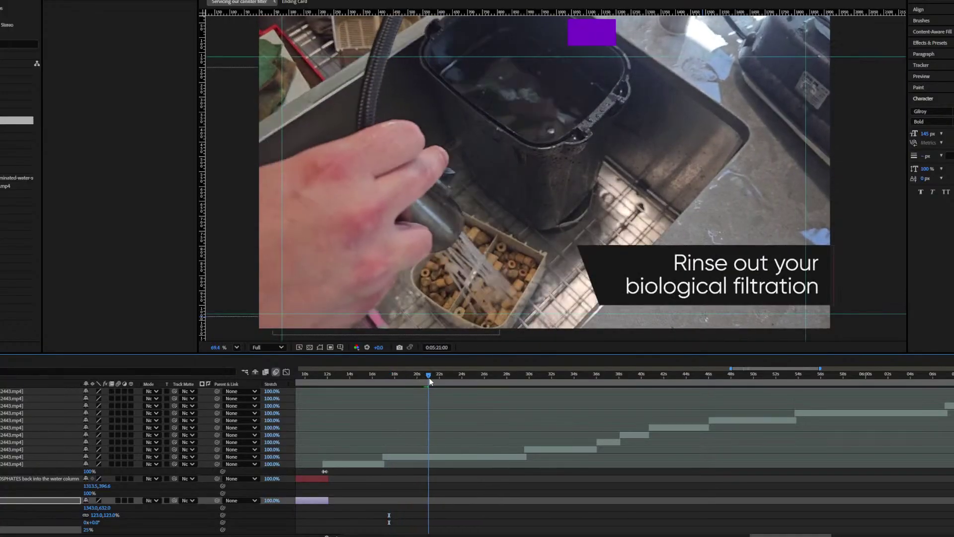
{"action": "left_click", "coordinate": [378, 380]}
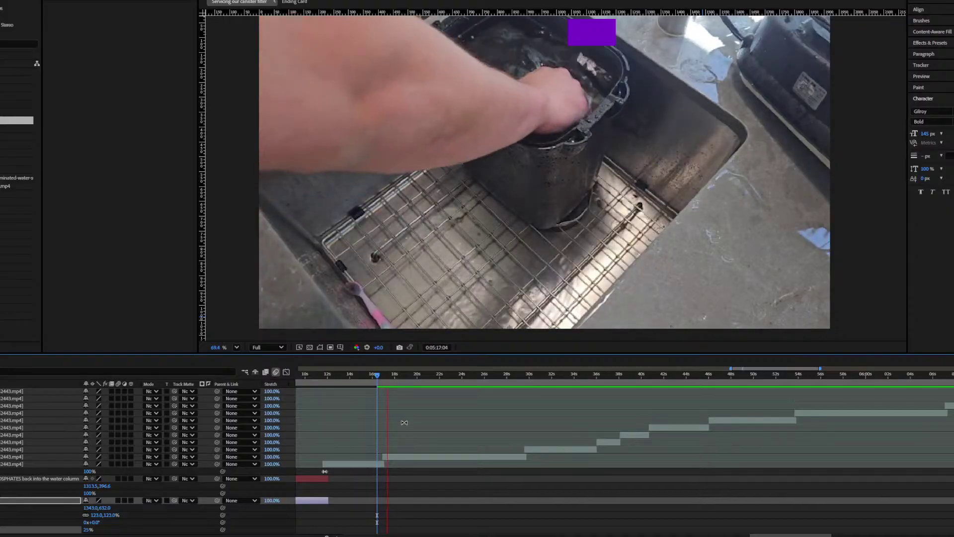
{"action": "scroll", "coordinate": [451, 425], "scroll_direction": "down", "scroll_amount": 1}
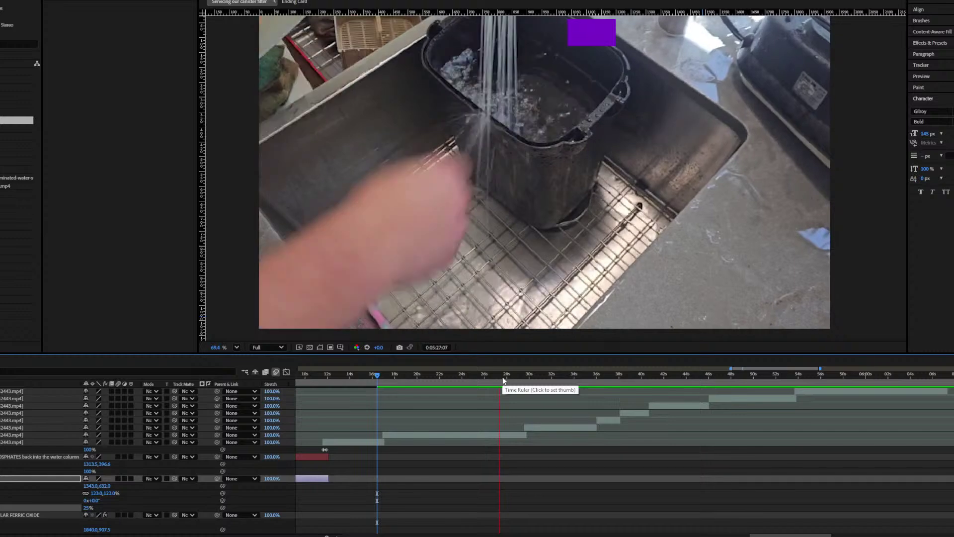
{"action": "left_click", "coordinate": [421, 375]}
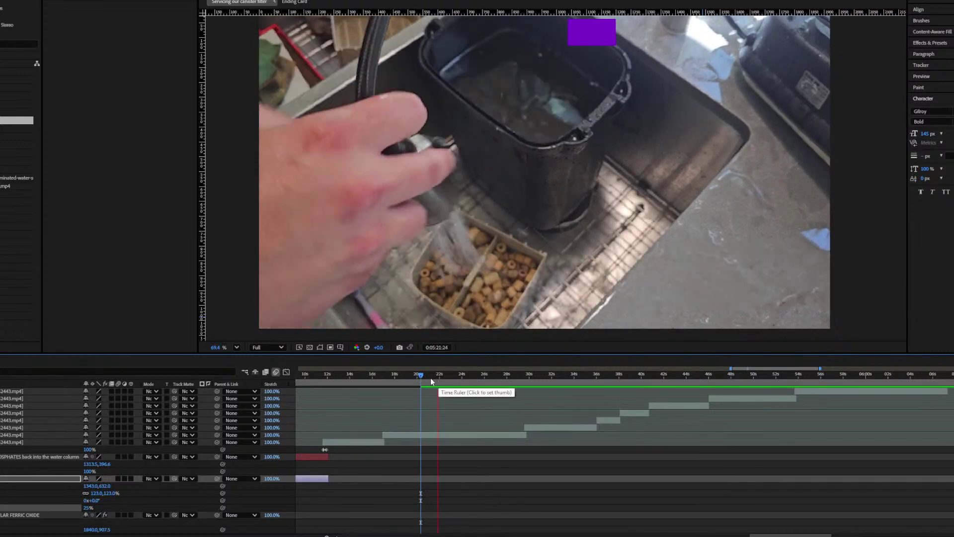
{"action": "left_click", "coordinate": [428, 376]}
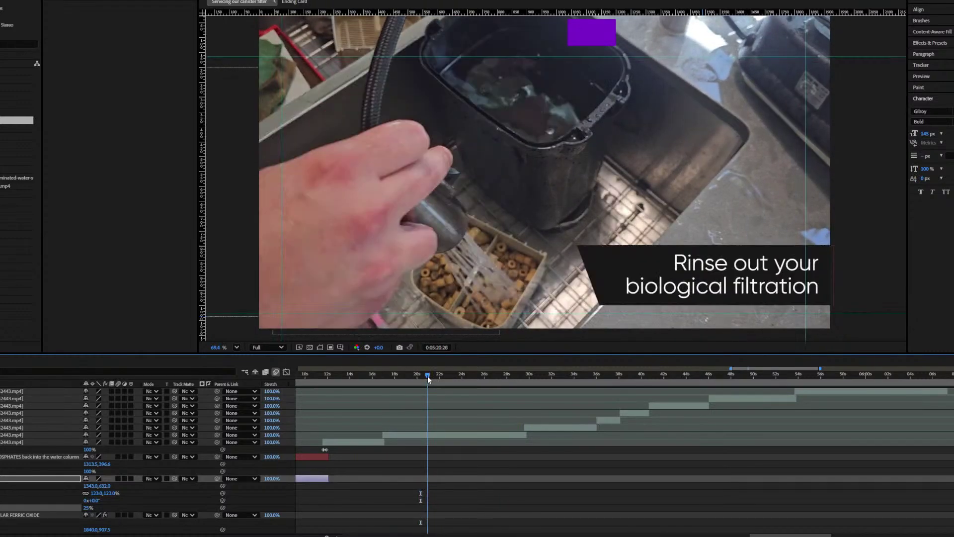
{"action": "left_click_drag", "start_coordinate": [428, 376], "coordinate": [435, 376]}
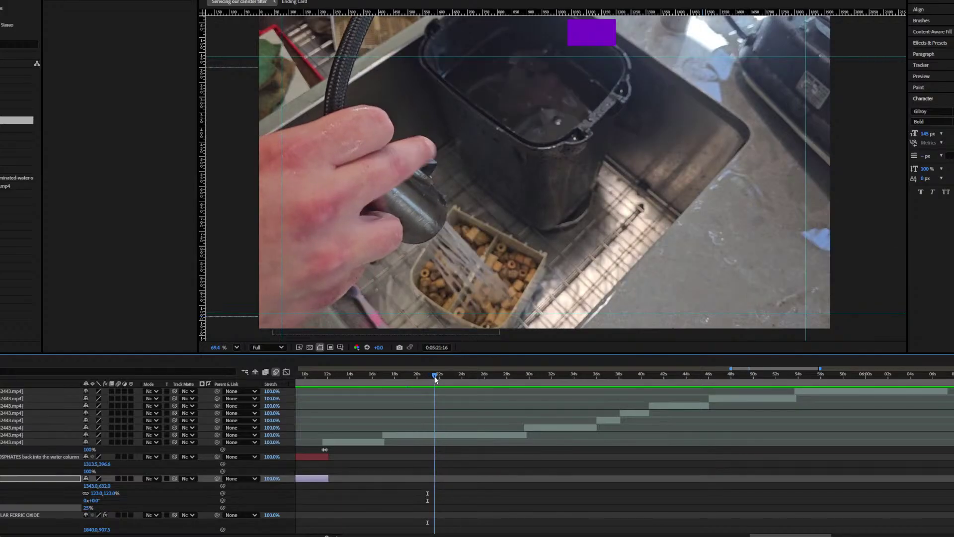
Step: Copy the leaf character's filter Phyl.mov layer from the 0:04:00 scene and paste it among the later cleaning clips
{"action": "key", "text": "minus"}
{"action": "scroll", "coordinate": [594, 445], "scroll_direction": "down", "scroll_amount": 3}
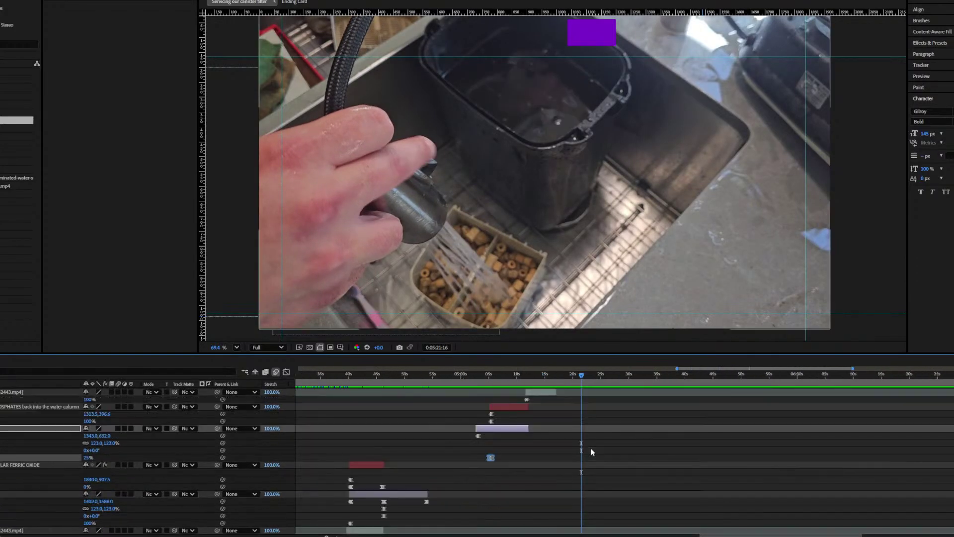
{"action": "key", "text": "minus"}
{"action": "scroll", "coordinate": [590, 448], "scroll_direction": "down", "scroll_amount": 3}
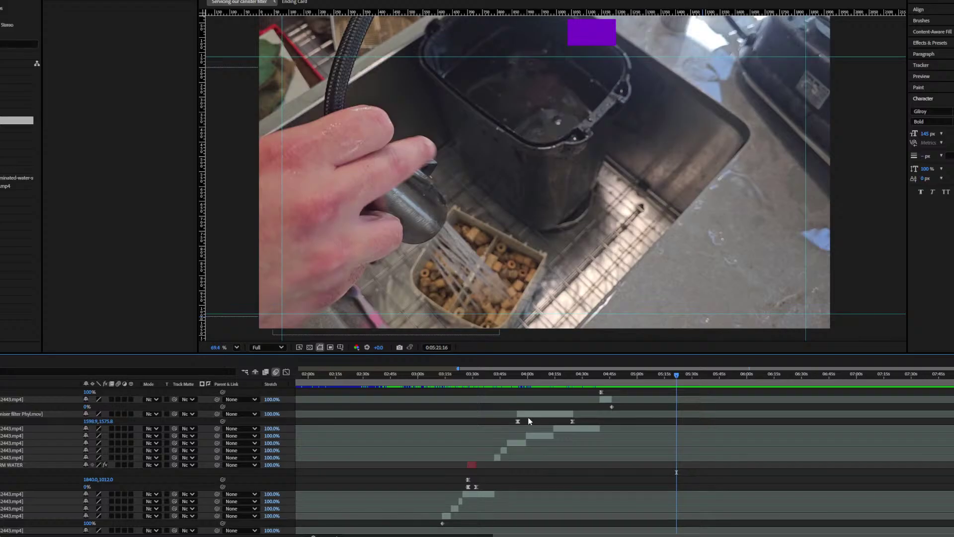
{"action": "scroll", "coordinate": [621, 443], "scroll_direction": "down", "scroll_amount": 3}
{"action": "key", "text": "equal"}
{"action": "key", "text": "equal"}
{"action": "key", "text": "equal"}
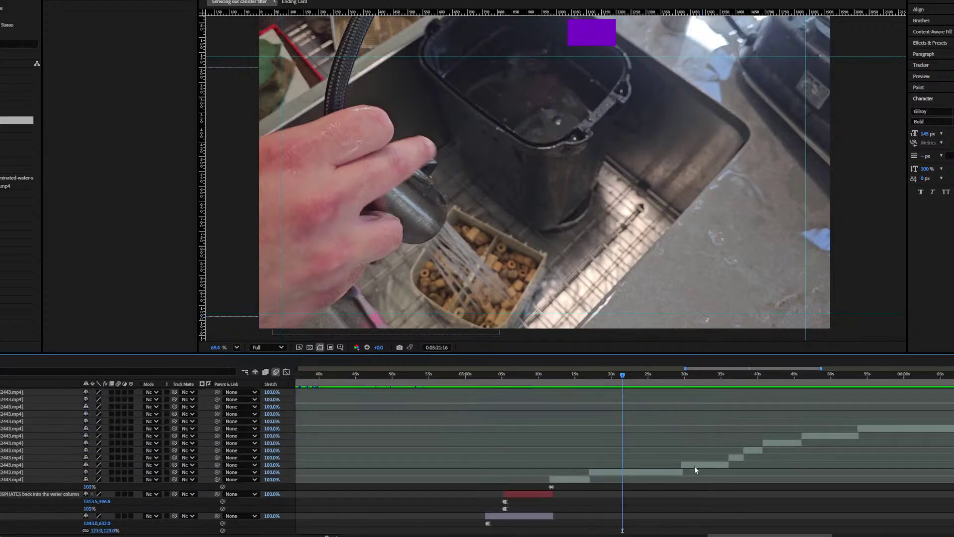
{"action": "left_click", "coordinate": [772, 453]}
{"action": "scroll", "coordinate": [772, 455], "scroll_direction": "up", "scroll_amount": 1}
{"action": "key", "text": "minus"}
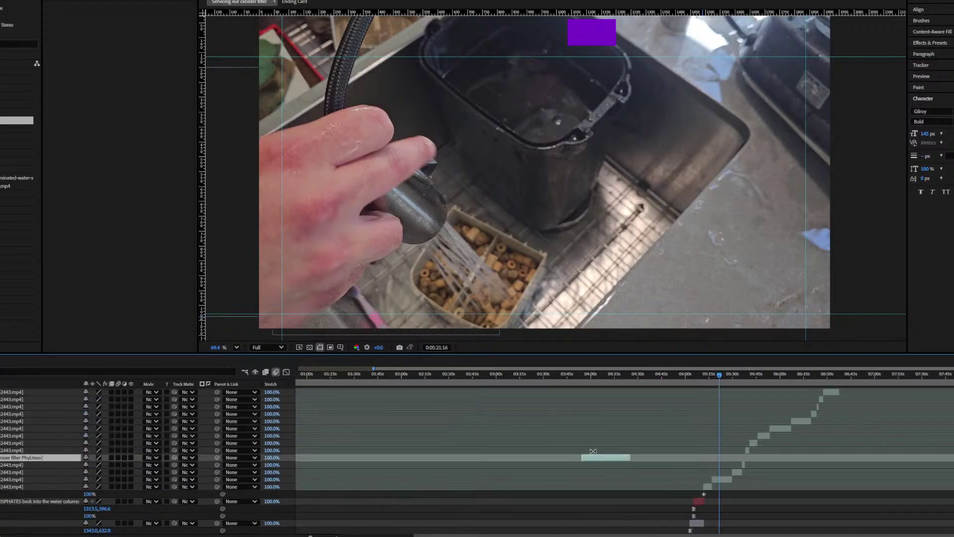
Step: Extend the pasted leaf character layer's end to about 0:06:30 and shift its position keyframes to about 0:05:21
{"action": "left_click_drag", "start_coordinate": [634, 457], "coordinate": [832, 454]}
{"action": "key", "text": "p"}
{"action": "left_click_drag", "start_coordinate": [574, 464], "coordinate": [660, 469]}
{"action": "left_click_drag", "start_coordinate": [580, 465], "coordinate": [719, 465]}
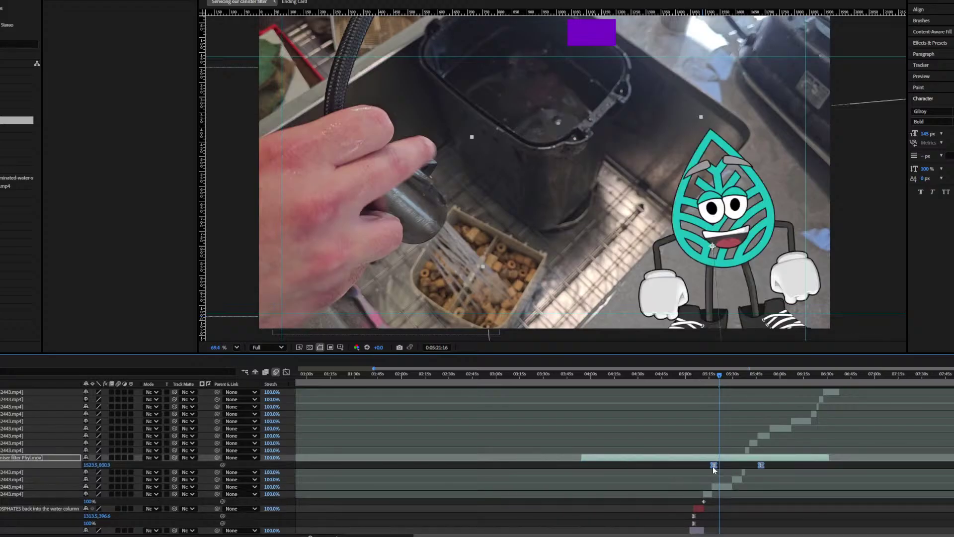
Step: Trim the start of the pasted leaf character layer to its entrance keyframes near 0:05:21
{"action": "key", "text": "equal"}
{"action": "key", "text": "equal"}
{"action": "key", "text": "equal"}
{"action": "left_click_drag", "start_coordinate": [478, 376], "coordinate": [569, 377]}
{"action": "left_click_drag", "start_coordinate": [527, 458], "coordinate": [567, 457]}
{"action": "left_click", "coordinate": [565, 377]}
{"action": "left_click", "coordinate": [580, 452]}
Step: Preview the leaf character over the ceramic media clips and stop at 0:05:37:09 for its exit
{"action": "scroll", "coordinate": [411, 419], "scroll_direction": "up", "scroll_amount": 2}
{"action": "scroll", "coordinate": [560, 418], "scroll_direction": "right", "scroll_amount": 3}
{"action": "scroll", "coordinate": [436, 428], "scroll_direction": "down", "scroll_amount": 1}
{"action": "scroll", "coordinate": [436, 428], "scroll_direction": "left", "scroll_amount": 3}
{"action": "left_click_drag", "start_coordinate": [422, 377], "coordinate": [550, 386]}
{"action": "key", "text": "space"}
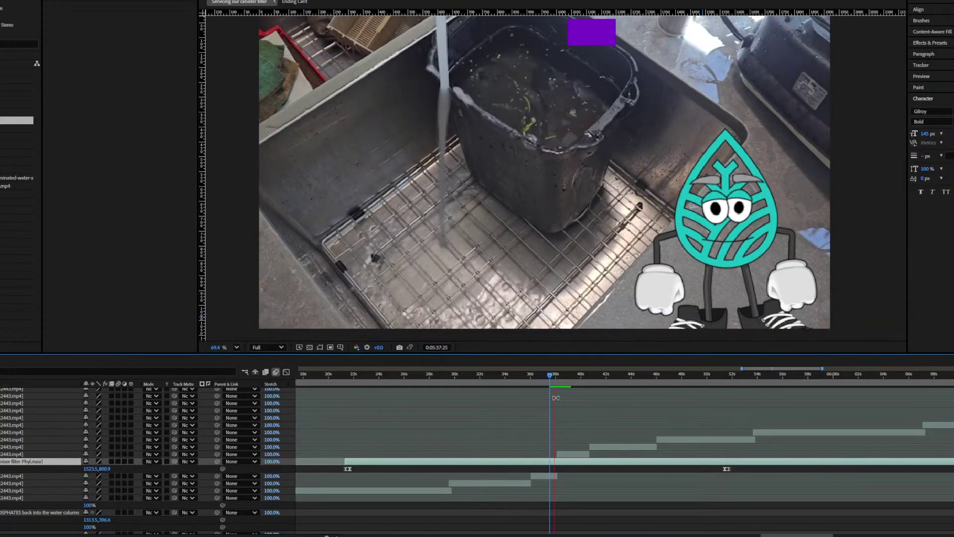
{"action": "left_click", "coordinate": [529, 381]}
{"action": "key", "text": "space"}
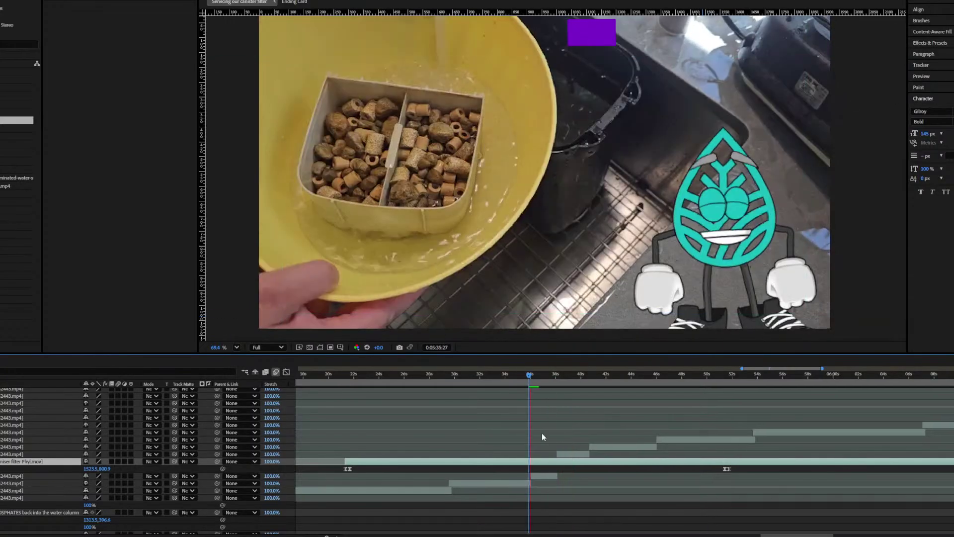
{"action": "scroll", "coordinate": [542, 432], "scroll_direction": "up", "scroll_amount": 2}
{"action": "key", "text": "space"}
{"action": "scroll", "coordinate": [589, 411], "scroll_direction": "down", "scroll_amount": 1}
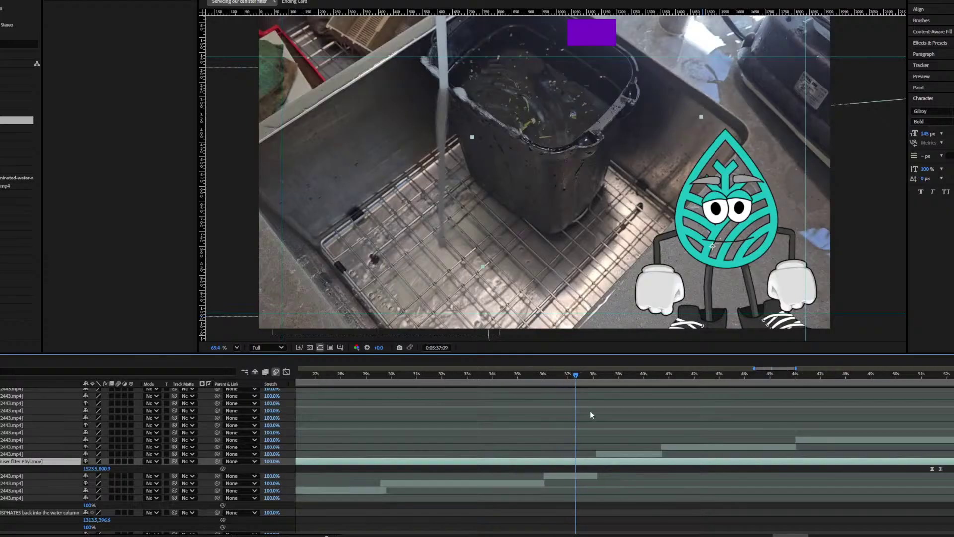
Step: Move the leaf character's exit position keyframes to 0:05:37:09 and trim the layer's end just after them
{"action": "left_click_drag", "start_coordinate": [932, 468], "coordinate": [576, 469]}
{"action": "mouse_move", "coordinate": [576, 377]}
{"action": "left_mouse_down"}
{"action": "mouse_move", "coordinate": [586, 375]}
{"action": "mouse_move", "coordinate": [549, 376]}
{"action": "mouse_move", "coordinate": [595, 380]}
{"action": "left_mouse_up"}
{"action": "key", "text": "alt+bracketright"}
Step: Review the bucket scrubbing and black sponge rinsing footage from about 0:05:39 and stop at 0:05:50:12
{"action": "scroll", "coordinate": [646, 458], "scroll_direction": "right", "scroll_amount": 2}
{"action": "scroll", "coordinate": [645, 458], "scroll_direction": "up", "scroll_amount": 1}
{"action": "key", "text": "space"}
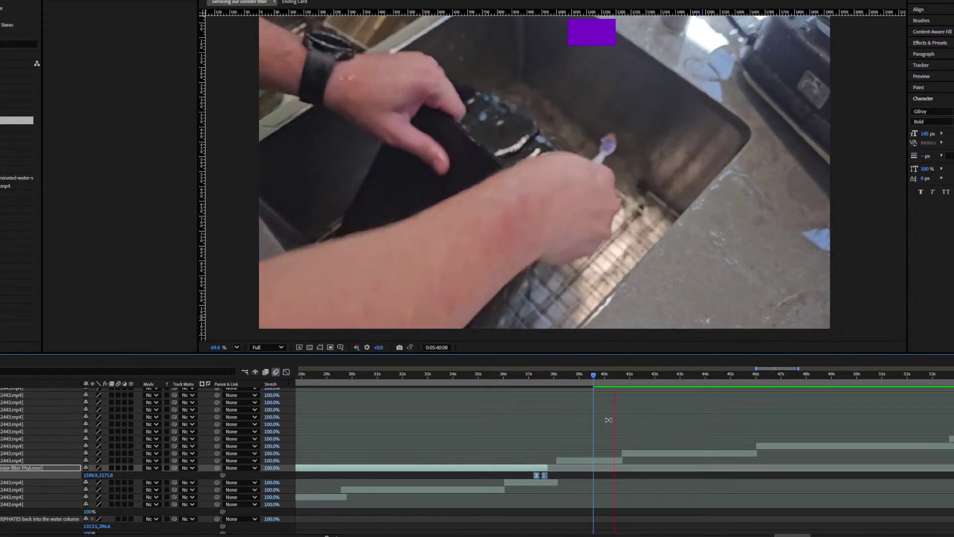
{"action": "scroll", "coordinate": [620, 418], "scroll_direction": "right", "scroll_amount": 2}
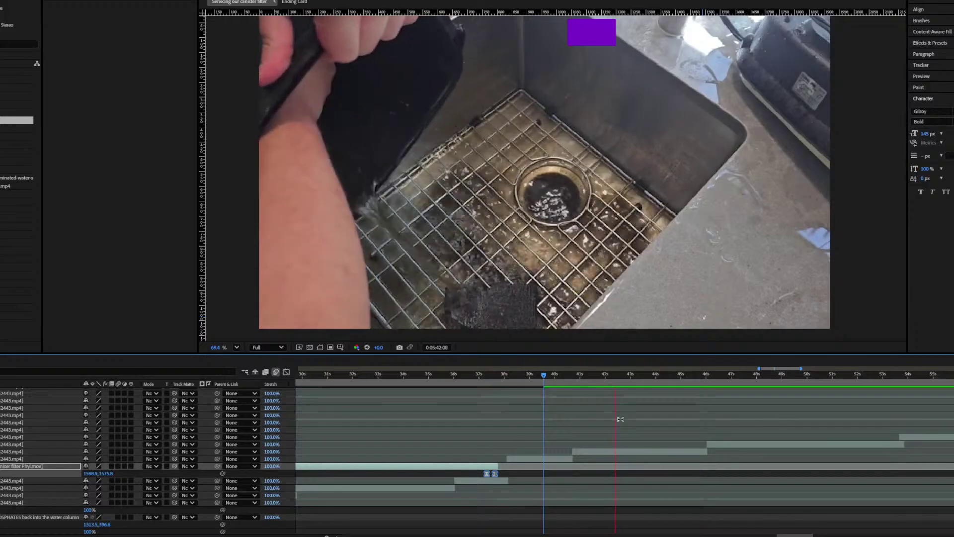
{"action": "left_click", "coordinate": [655, 376]}
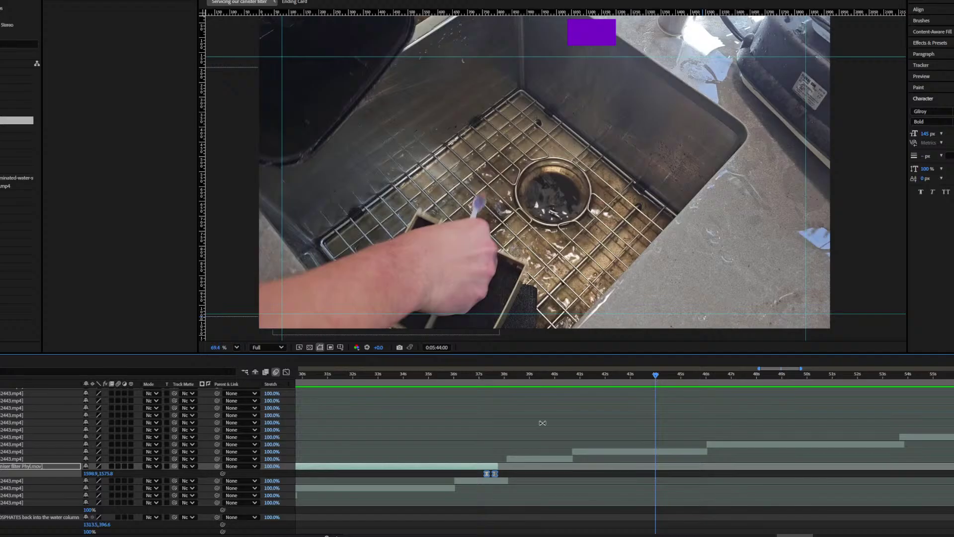
{"action": "left_click_drag", "start_coordinate": [470, 375], "coordinate": [567, 374]}
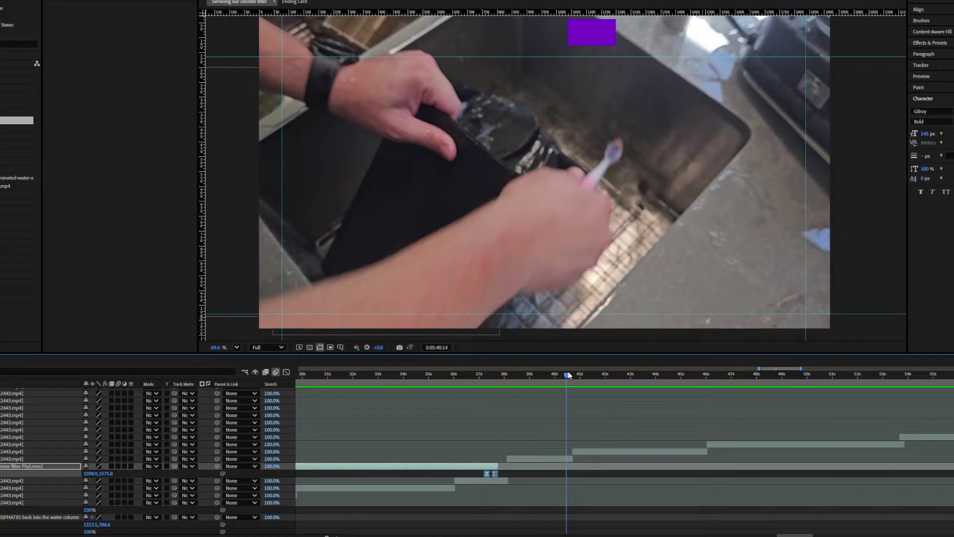
{"action": "mouse_move", "coordinate": [562, 375]}
{"action": "left_mouse_down"}
{"action": "mouse_move", "coordinate": [575, 376]}
{"action": "mouse_move", "coordinate": [543, 376]}
{"action": "left_mouse_up"}
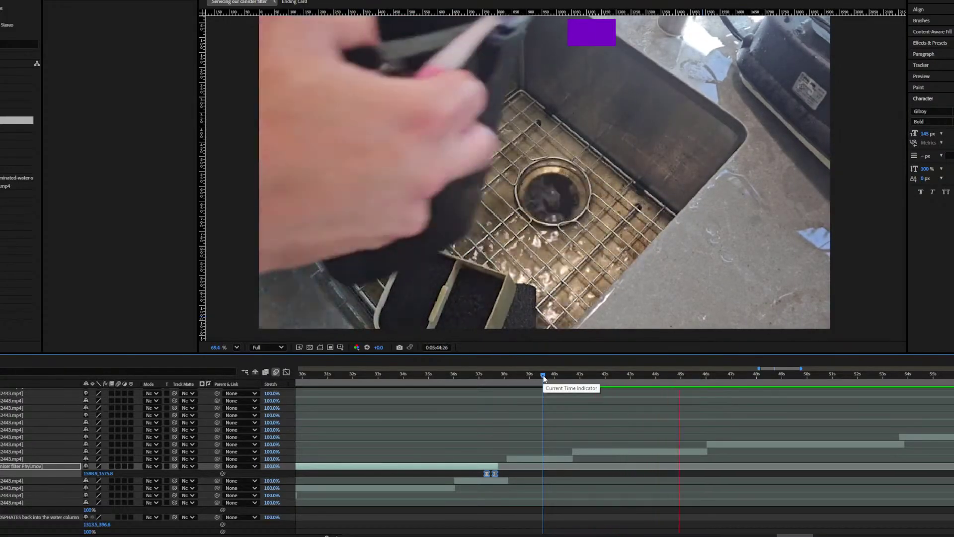
{"action": "left_click_drag", "start_coordinate": [726, 426], "coordinate": [551, 433]}
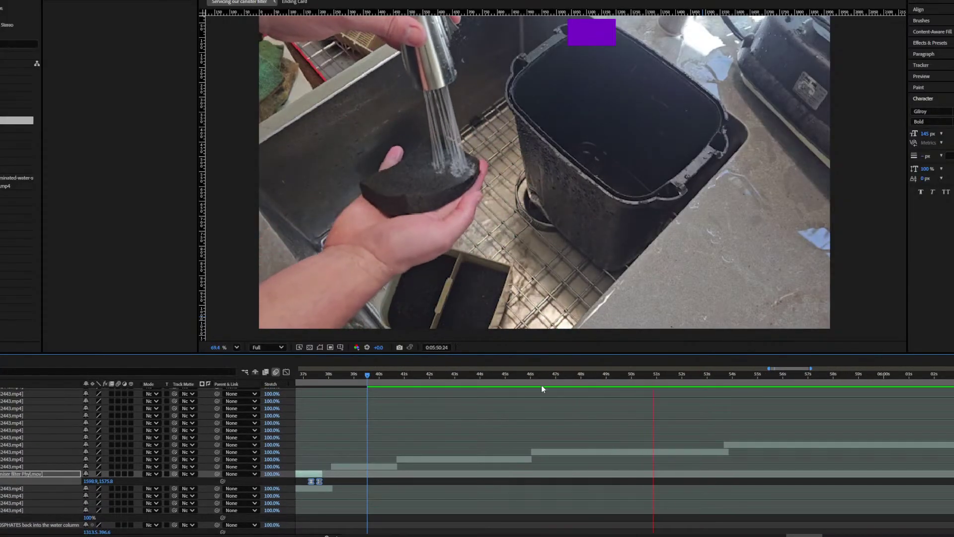
{"action": "left_click", "coordinate": [641, 374]}
Step: Copy the GRANULAR FERRIC OXIDE text layer and paste it among the cleaning clips near 0:05:50
{"action": "key", "text": "minus"}
{"action": "scroll", "coordinate": [477, 431], "scroll_direction": "down", "scroll_amount": 2}
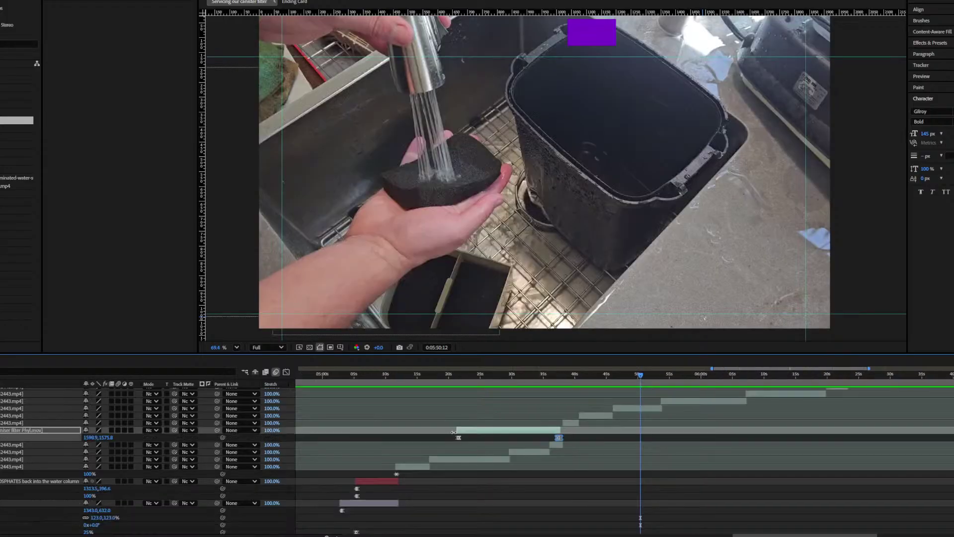
{"action": "left_click", "coordinate": [381, 475]}
{"action": "left_click_drag", "start_coordinate": [381, 475], "coordinate": [571, 450]}
{"action": "scroll", "coordinate": [462, 454], "scroll_direction": "down", "scroll_amount": 4}
{"action": "left_click", "coordinate": [420, 435]}
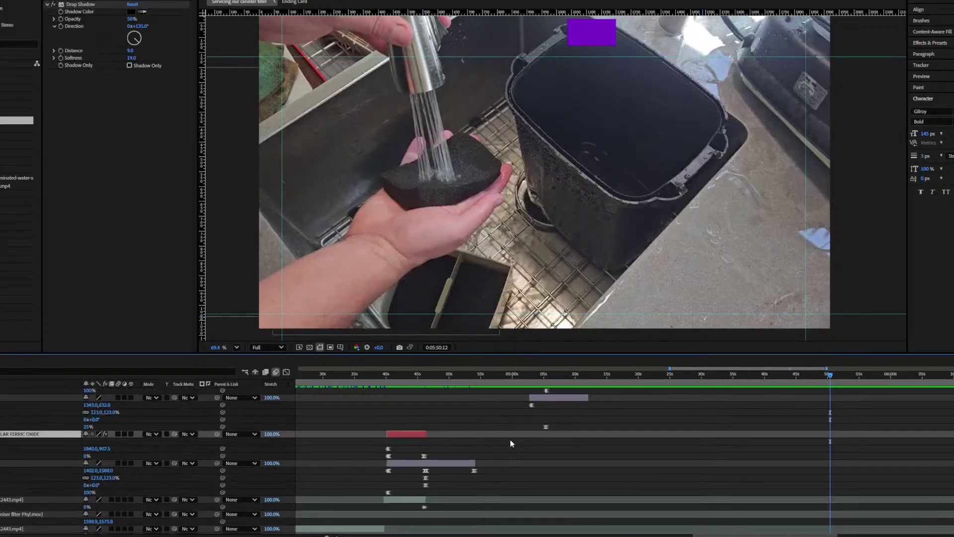
{"action": "scroll", "coordinate": [572, 445], "scroll_direction": "up", "scroll_amount": 7}
{"action": "left_click", "coordinate": [808, 450]}
{"action": "key", "text": "ctrl+v"}
Step: Extend the pasted text layer to about 0:06:01 and shift its position and opacity keyframes to start at 0:05:50:12
{"action": "left_click_drag", "start_coordinate": [425, 450], "coordinate": [900, 456]}
{"action": "key", "text": "u"}
{"action": "left_click_drag", "start_coordinate": [461, 452], "coordinate": [830, 461]}
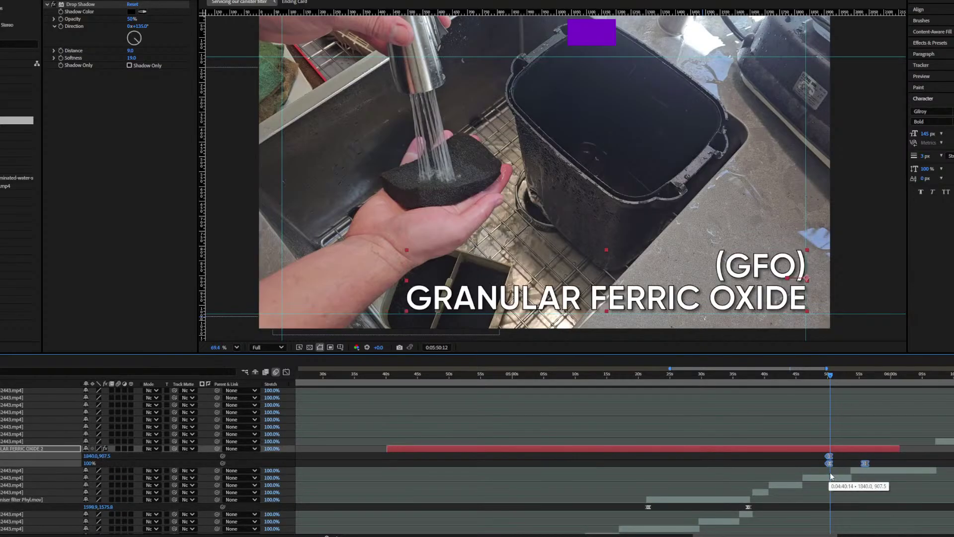
Step: Replace the pasted caption's wording with WATER in capitals
{"action": "double_click", "coordinate": [771, 306]}
{"action": "type", "text": "W"}
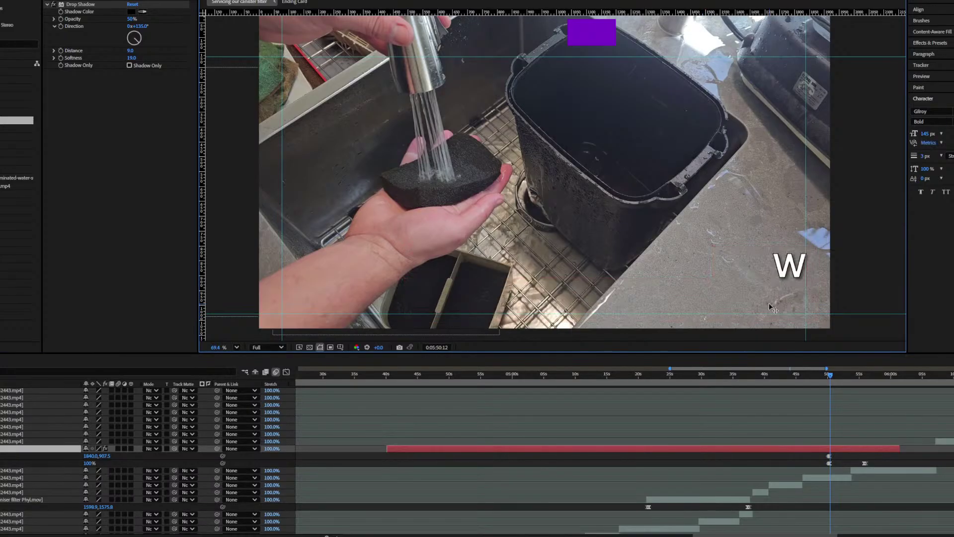
{"action": "type", "text": "at"}
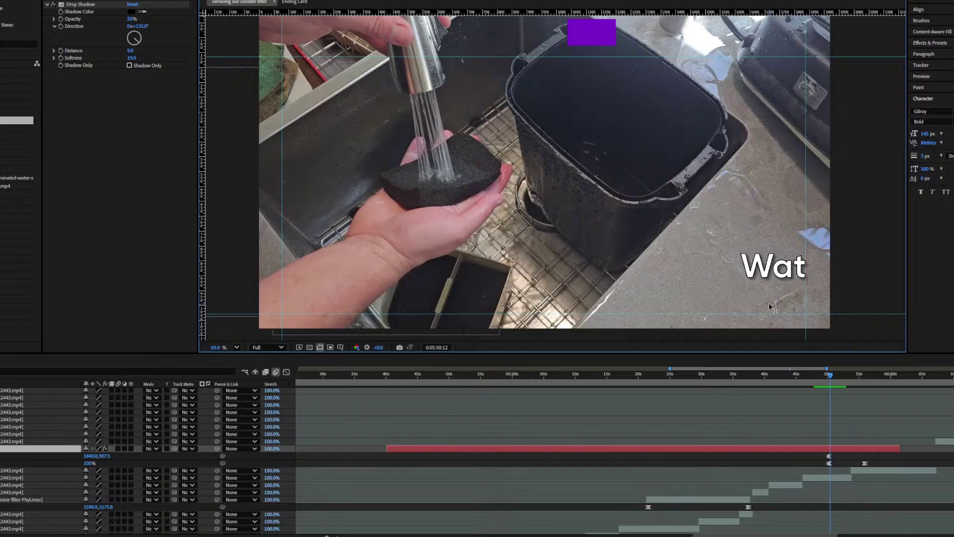
{"action": "key", "text": "BackSpace"}
{"action": "key", "text": "BackSpace"}
{"action": "type", "text": "A"}
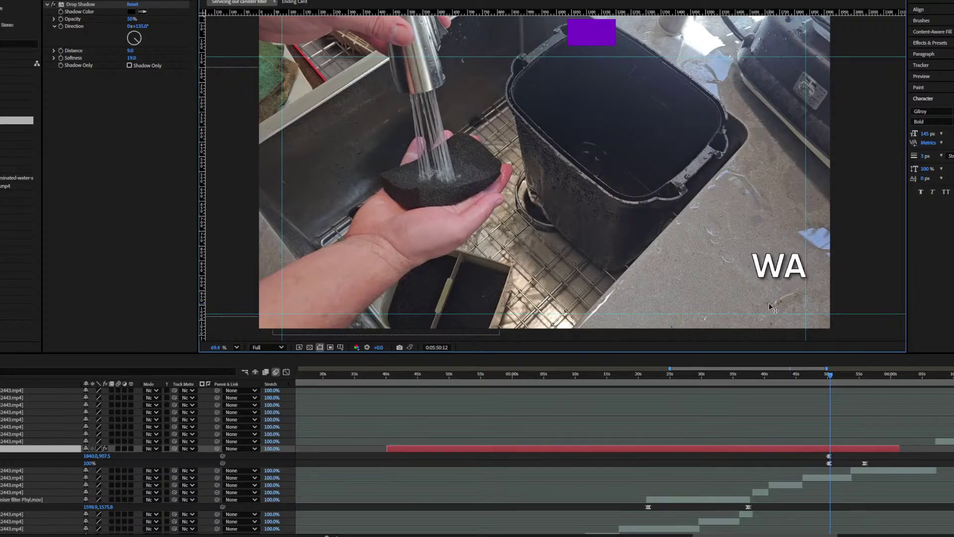
{"action": "type", "text": "TER"}
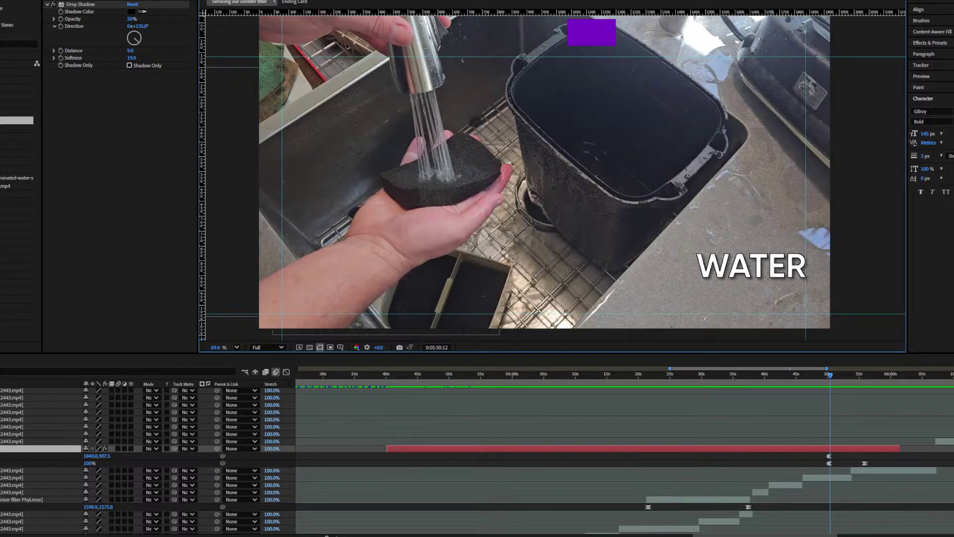
Step: Trim the start of the WATER text layer to 0:05:49:25 and play back its entrance over the sponge rinsing
{"action": "left_click_drag", "start_coordinate": [722, 422], "coordinate": [514, 438]}
{"action": "scroll", "coordinate": [657, 455], "scroll_direction": "up", "scroll_amount": 2}
{"action": "left_click_drag", "start_coordinate": [432, 428], "coordinate": [470, 377]}
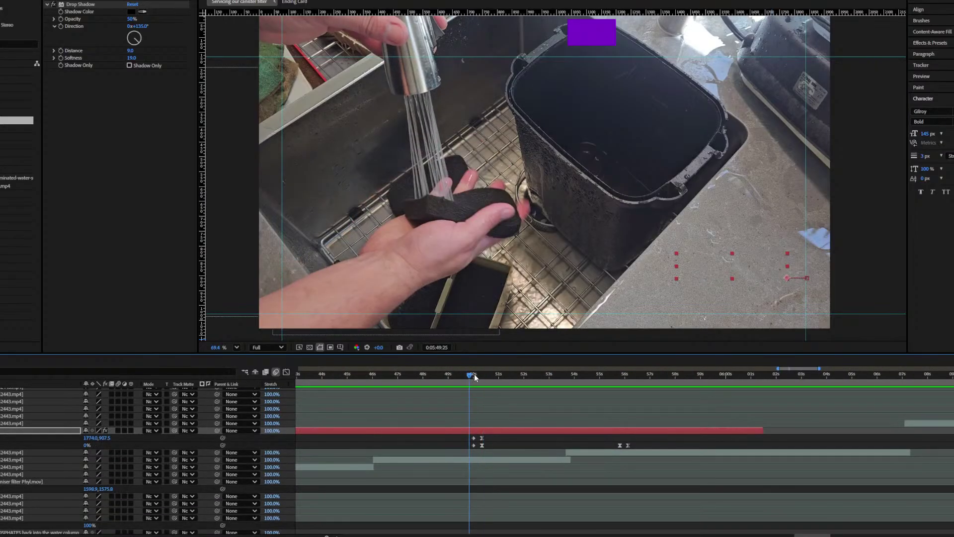
{"action": "key", "text": "alt+bracketleft"}
{"action": "left_click_drag", "start_coordinate": [470, 376], "coordinate": [530, 374]}
{"action": "key", "text": "space"}
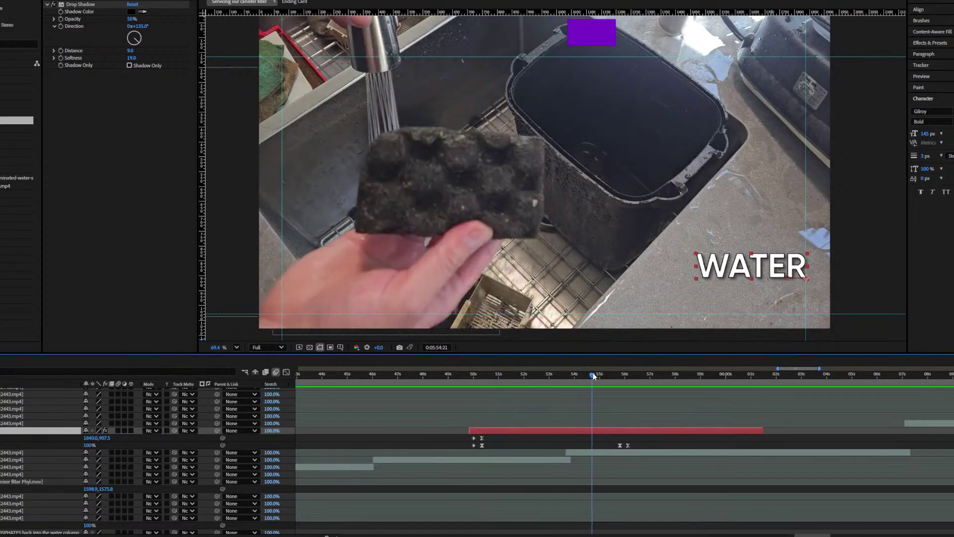
{"action": "left_click", "coordinate": [462, 375]}
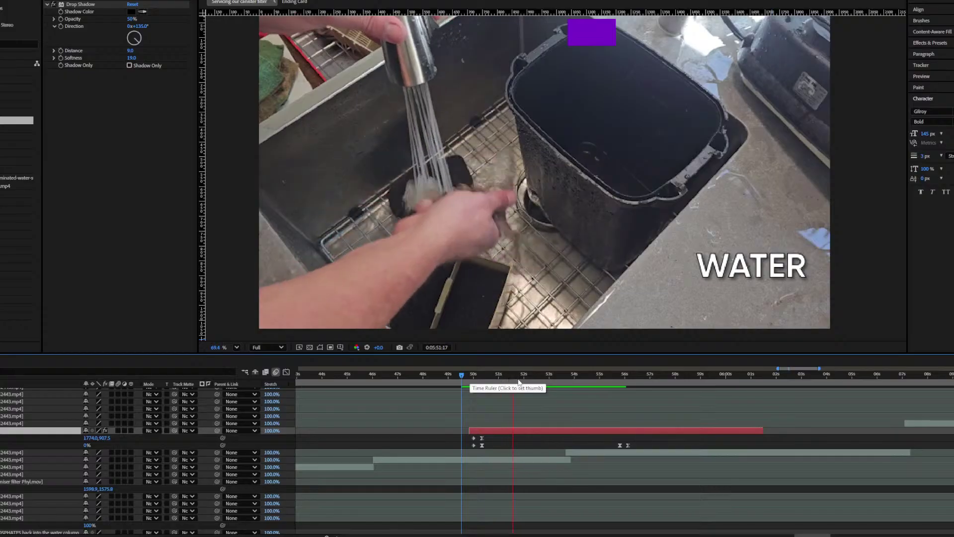
Step: Expand the caption to two lines reading MY WATER FLOWS THROUGH / COURSE, MEDIUM & FINE SPONGES
{"action": "left_click", "coordinate": [768, 261]}
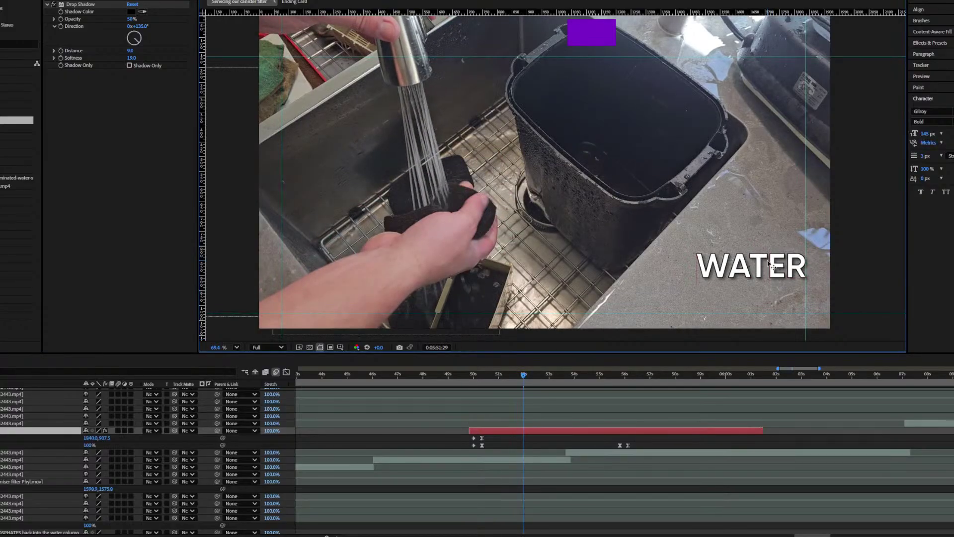
{"action": "type", "text": "MY"}
{"action": "key", "text": "End"}
{"action": "type", "text": "FLOWS THROUGH"}
{"action": "type", "text": " COURSE, ME"}
{"action": "type", "text": "DIUM,"}
{"action": "type", "text": " FINE S"}
{"action": "key", "text": "BackSpace"}
{"action": "type", "text": "E SPONGES"}
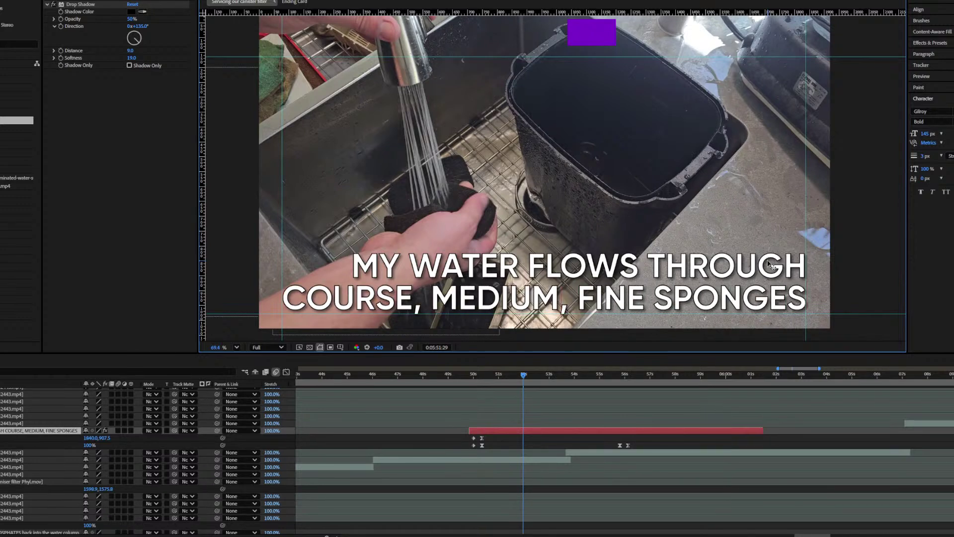
{"action": "key", "text": "BackSpace"}
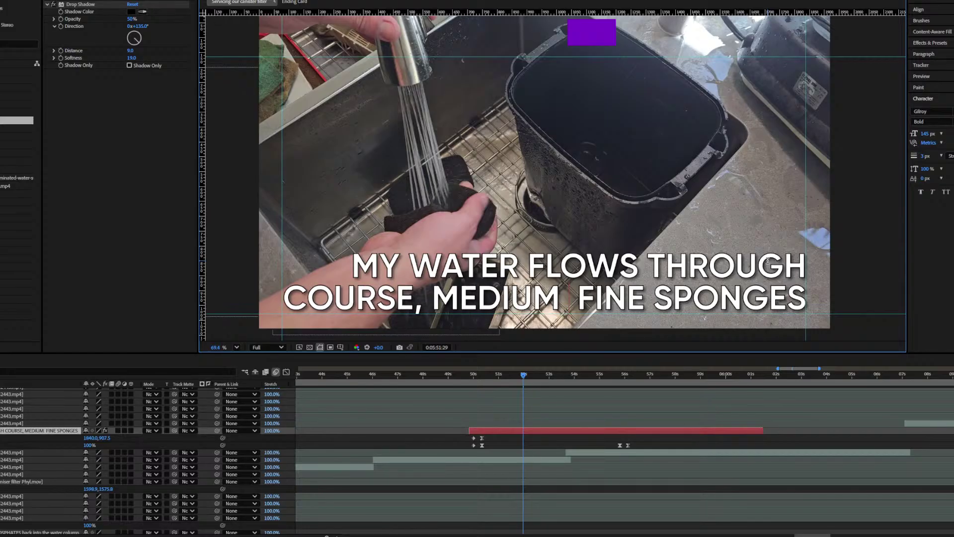
{"action": "type", "text": "&"}
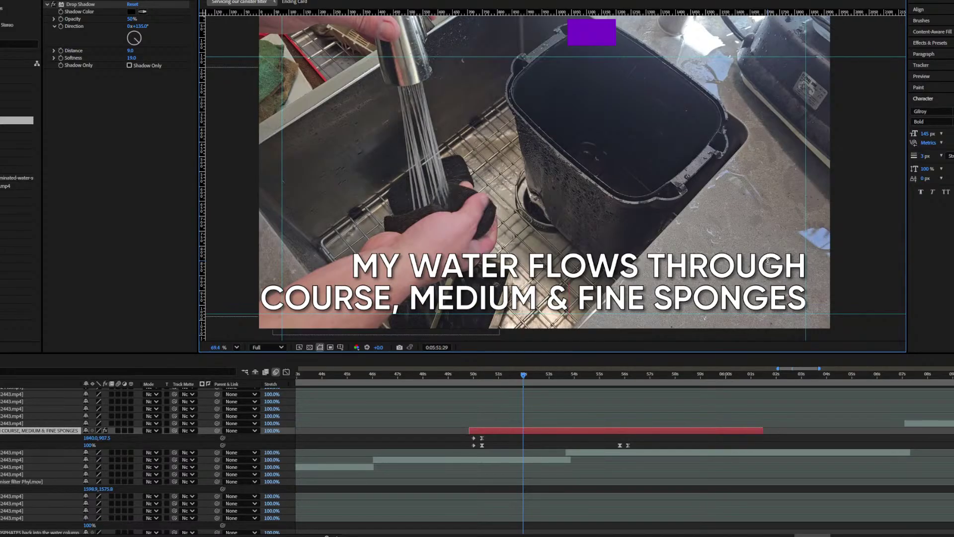
Step: Scale the two-line caption down to fit inside the left guide and play it back up to 0:05:54:00
{"action": "left_click", "coordinate": [2, 2]}
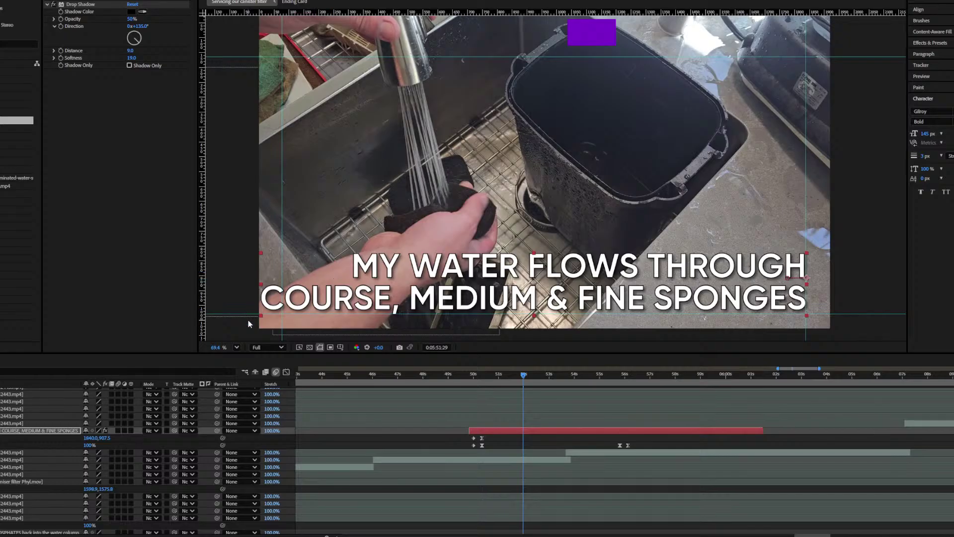
{"action": "left_click_drag", "start_coordinate": [258, 317], "coordinate": [298, 313]}
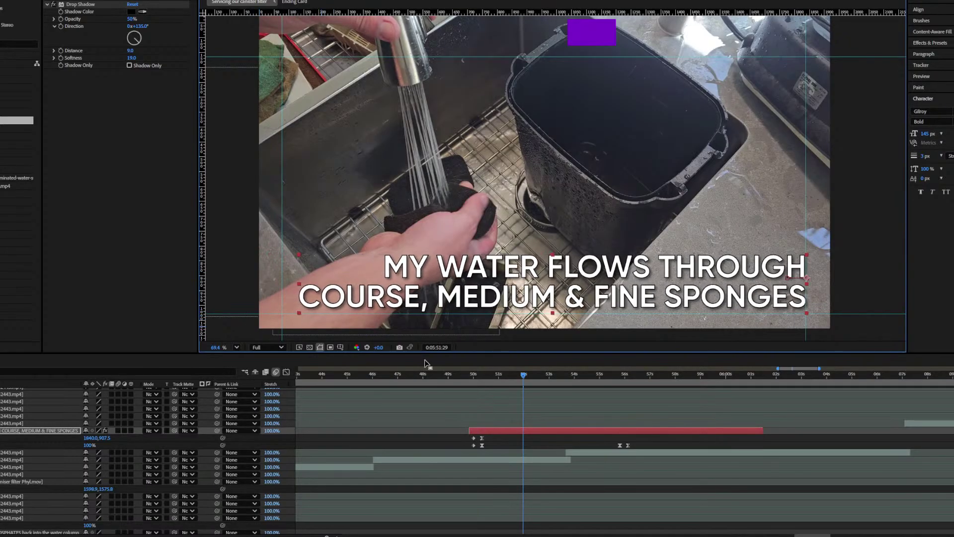
{"action": "left_click", "coordinate": [466, 381]}
{"action": "key", "text": "space"}
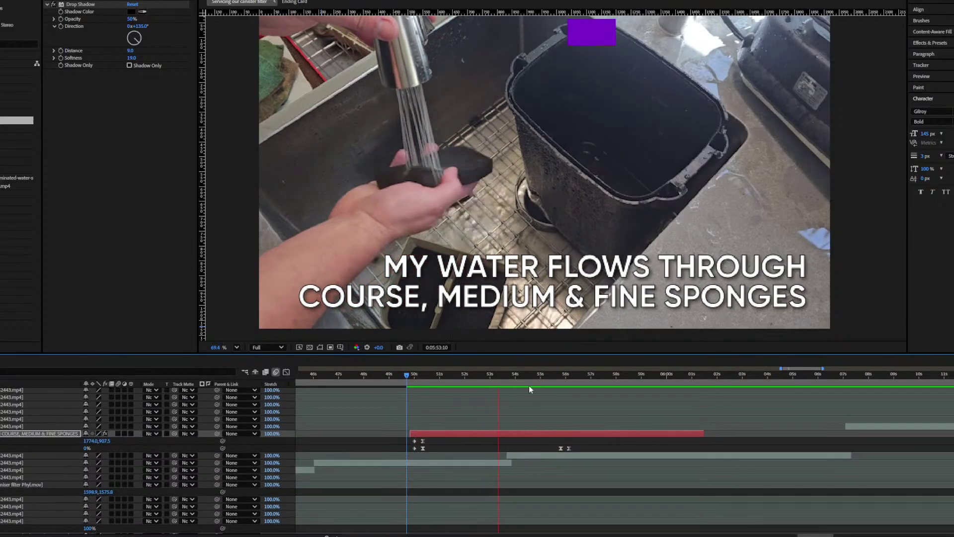
{"action": "left_click", "coordinate": [478, 380]}
{"action": "key", "text": "space"}
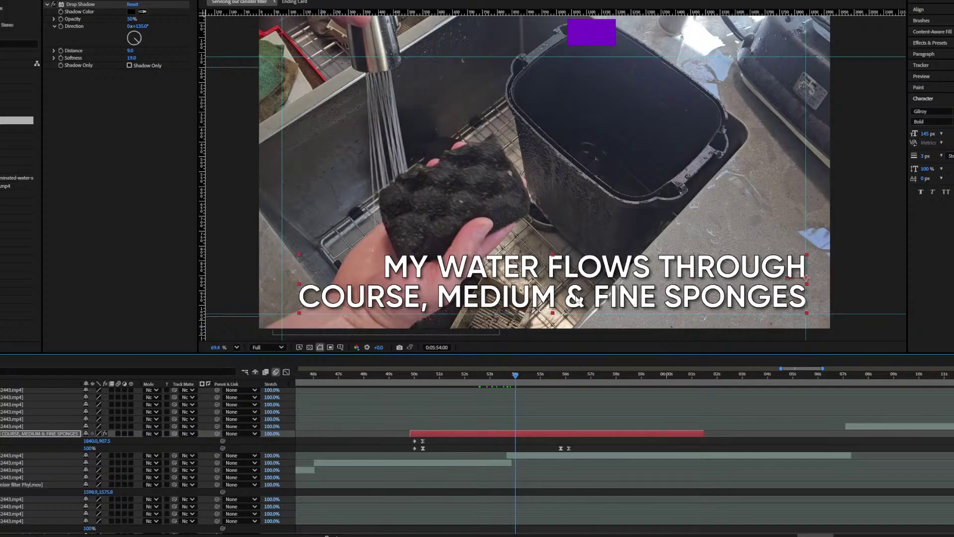
Step: Replace the ampersand in the caption's second line with THEN
{"action": "double_click", "coordinate": [574, 301]}
{"action": "double_click", "coordinate": [574, 298]}
{"action": "type", "text": "THEN"}
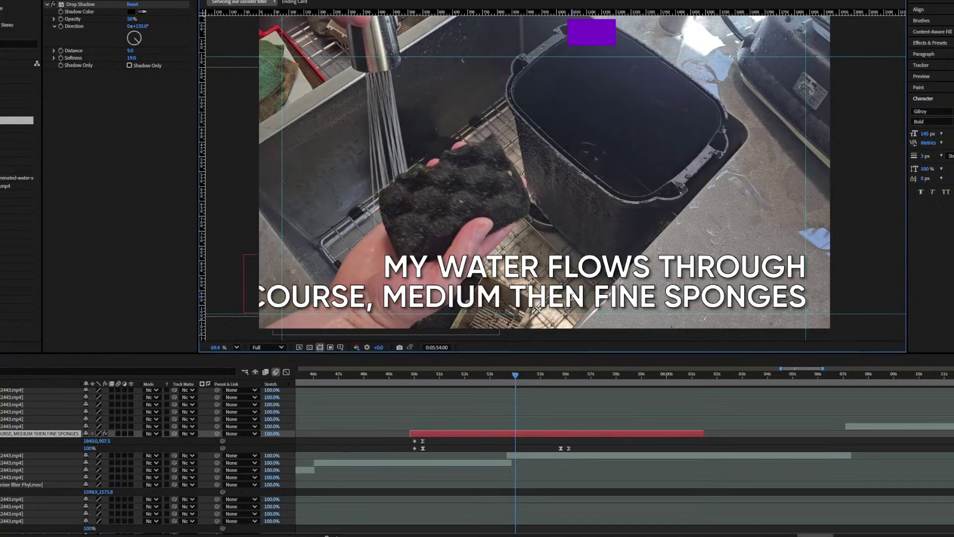
Step: Try to move the word COURSE, up to the end of the caption's first line
{"action": "key", "text": "BackSpace"}
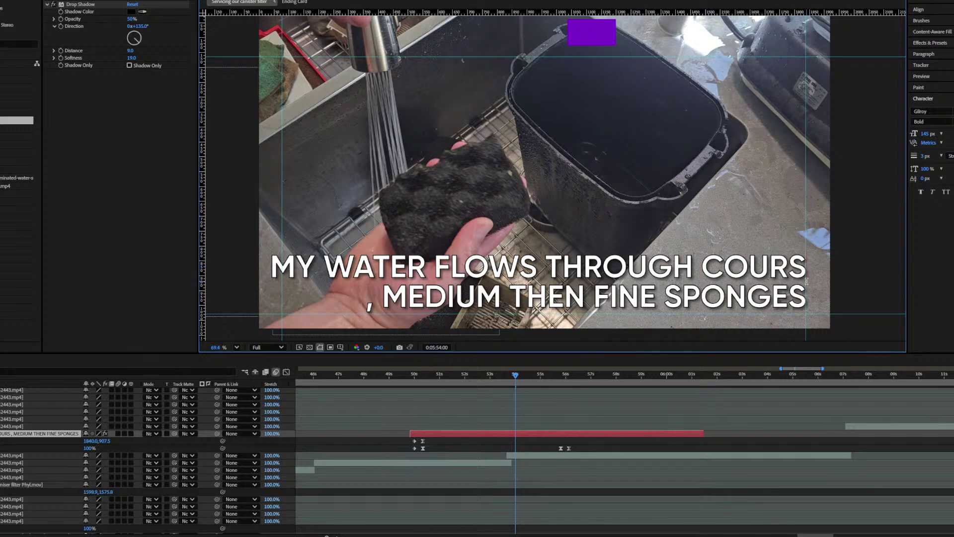
{"action": "type", "text": "E,"}
{"action": "key", "text": "Delete"}
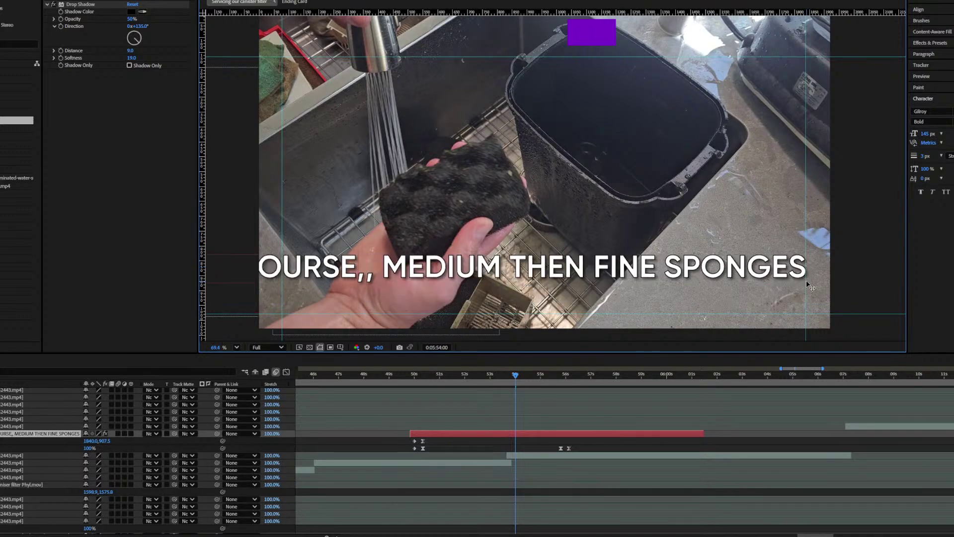
{"action": "key", "text": "BackSpace"}
{"action": "key", "text": "Return"}
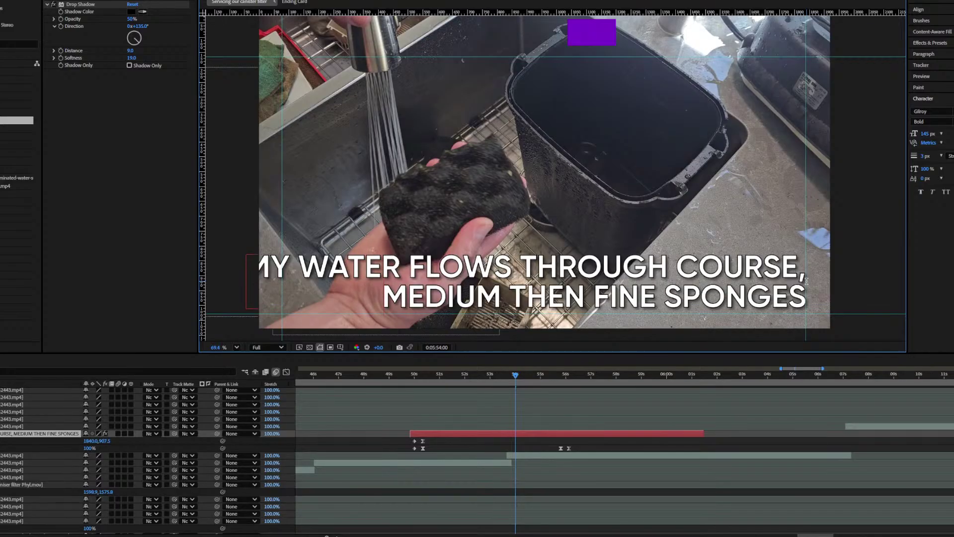
{"action": "left_click", "coordinate": [678, 263]}
{"action": "key", "text": "Return"}
{"action": "key", "text": "Delete"}
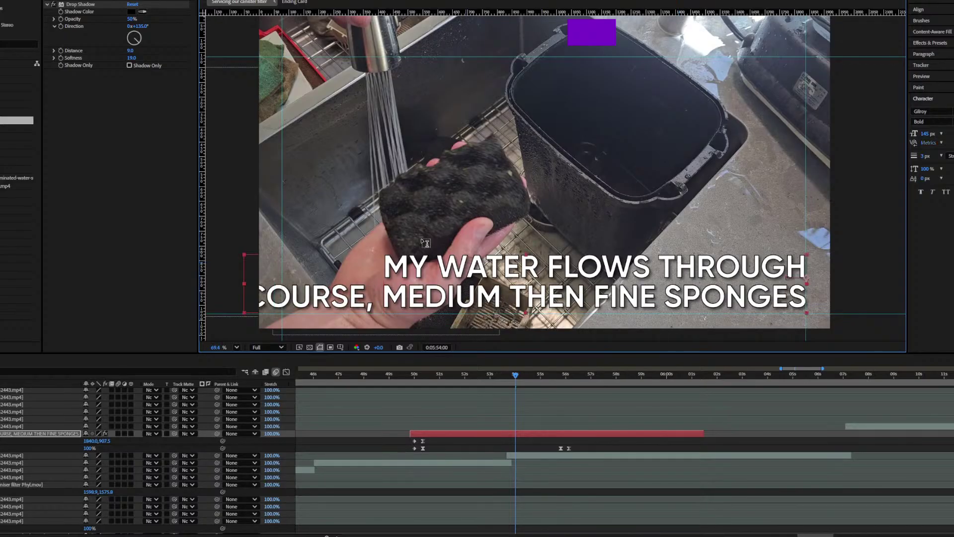
Step: Scale the caption down again to fit inside the left guide and change its first word from MY to THE
{"action": "scroll", "coordinate": [378, 278], "scroll_direction": "down", "scroll_amount": 1}
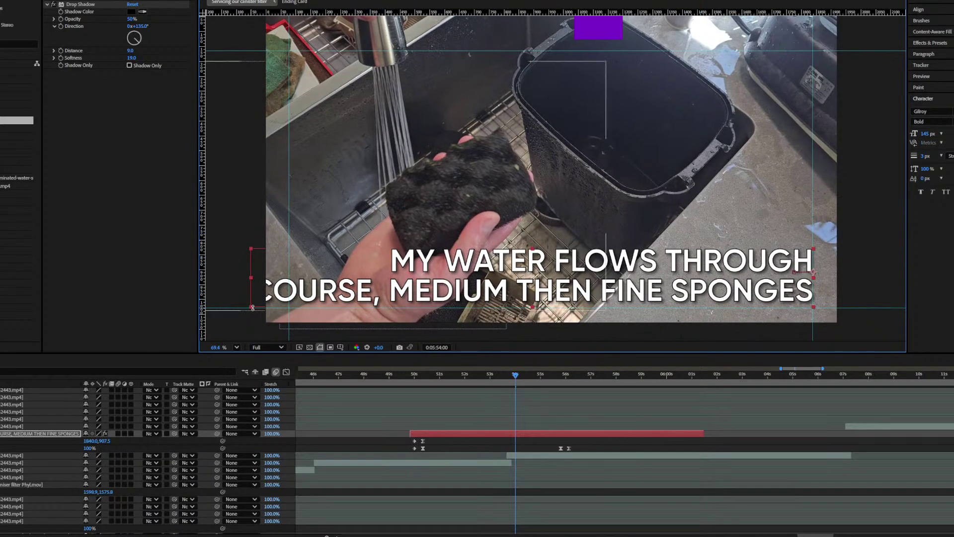
{"action": "left_click_drag", "start_coordinate": [253, 251], "coordinate": [315, 275]}
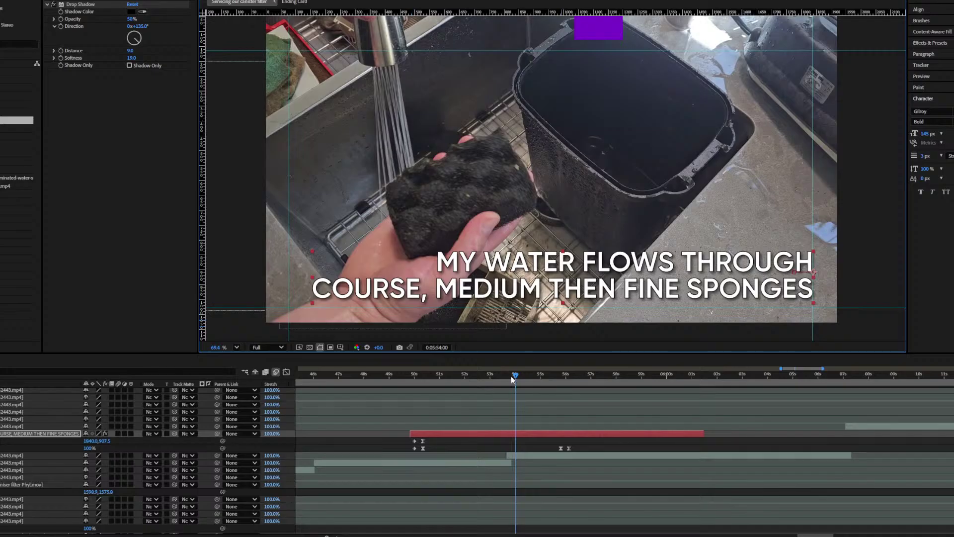
{"action": "key", "text": "space"}
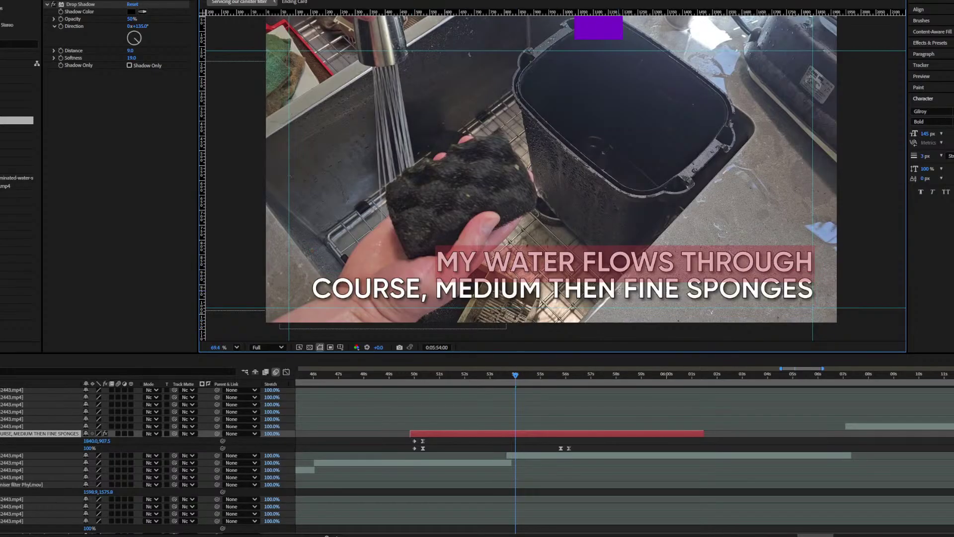
{"action": "key", "text": "space"}
{"action": "key", "text": "space"}
{"action": "key", "text": "space"}
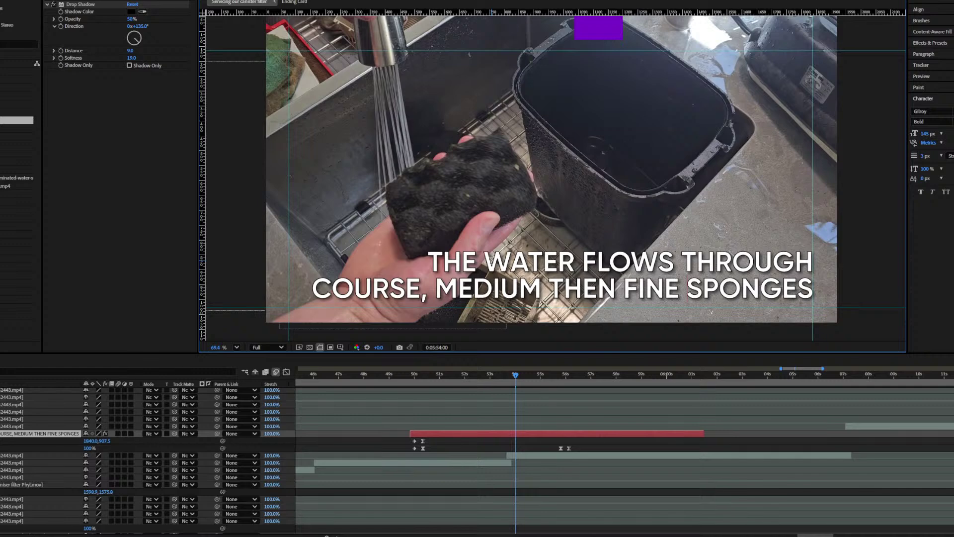
Step: Play back the caption, shift its fade-out opacity keyframes to start at 0:05:55:16, and trim the layer's end just after them at about 0:05:56
{"action": "left_click", "coordinate": [412, 374]}
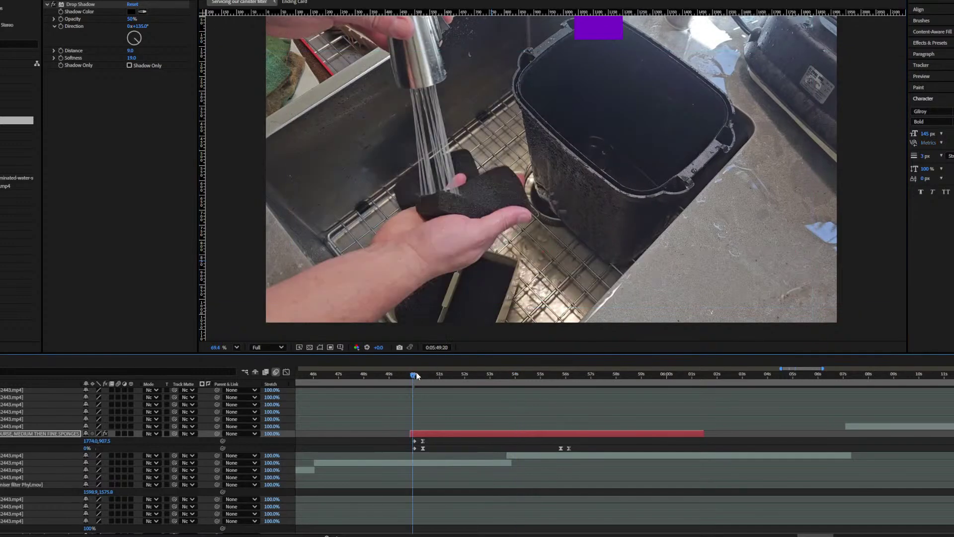
{"action": "key", "text": "space"}
{"action": "scroll", "coordinate": [582, 399], "scroll_direction": "right", "scroll_amount": 3}
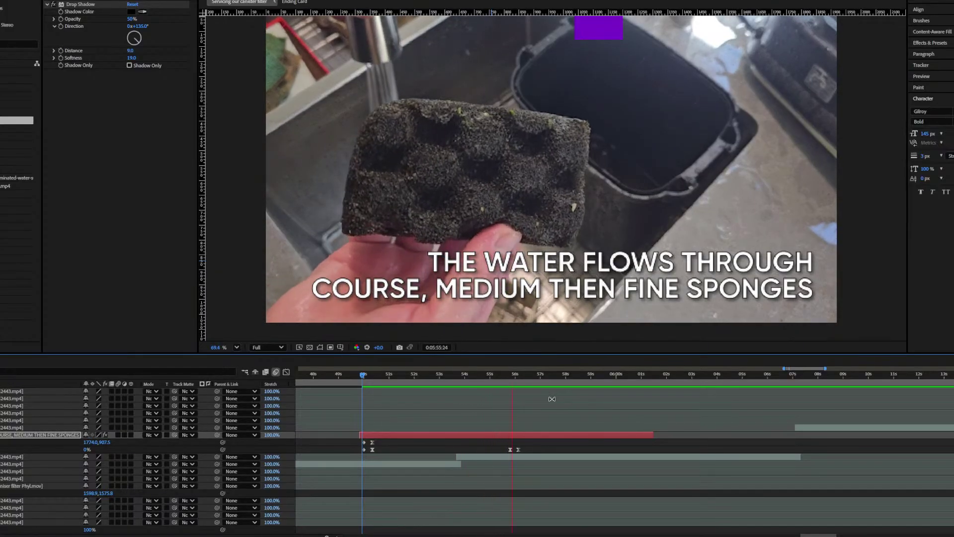
{"action": "mouse_move", "coordinate": [499, 380]}
{"action": "left_mouse_down"}
{"action": "mouse_move", "coordinate": [487, 380]}
{"action": "mouse_move", "coordinate": [503, 382]}
{"action": "left_mouse_up"}
{"action": "left_click_drag", "start_coordinate": [517, 450], "coordinate": [503, 450]}
{"action": "left_click_drag", "start_coordinate": [652, 434], "coordinate": [531, 435]}
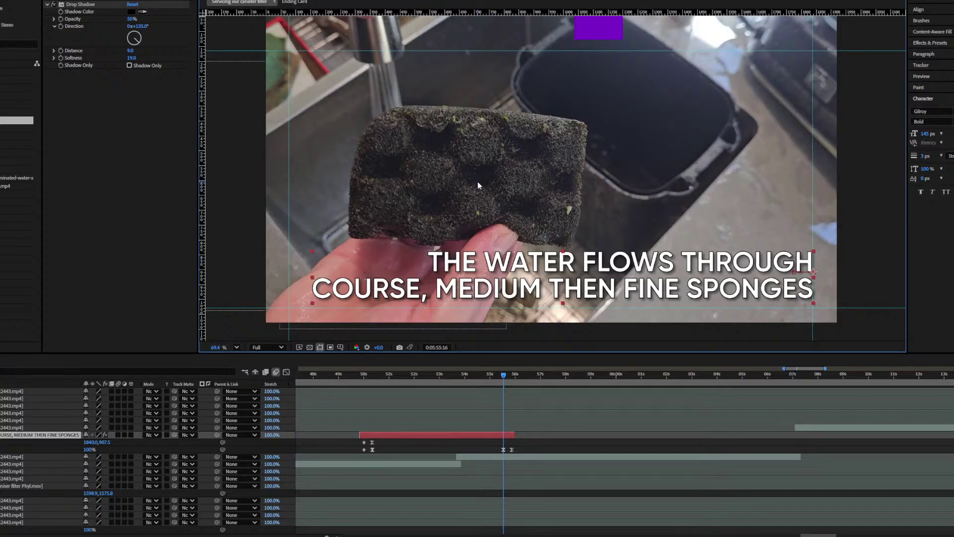
{"action": "left_click_drag", "start_coordinate": [513, 378], "coordinate": [505, 382]}
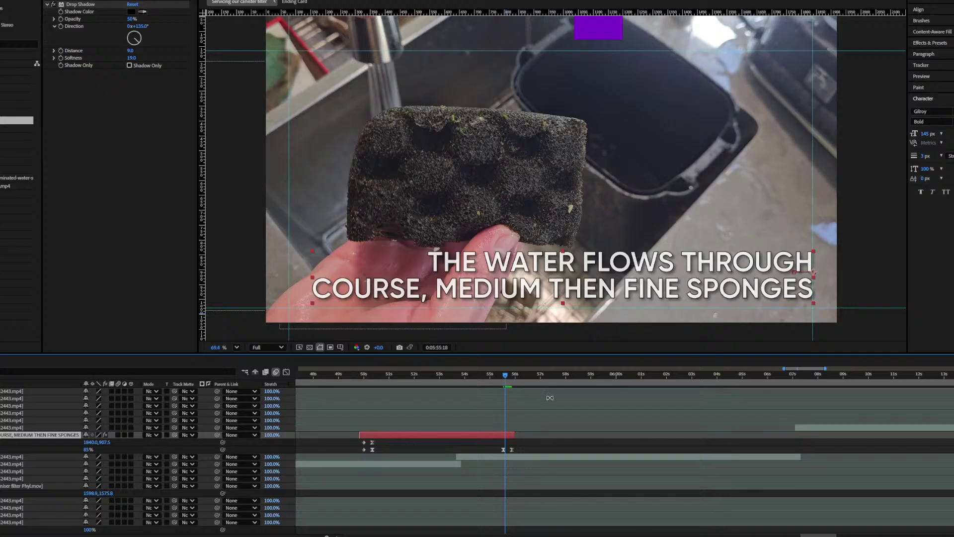
Step: Check the earlier sponge rinsing footage around 0:03:20 against the captioned shot at 0:05:52:23
{"action": "scroll", "coordinate": [505, 378], "scroll_direction": "down", "scroll_amount": 6}
{"action": "left_click", "coordinate": [446, 374]}
{"action": "left_click_drag", "start_coordinate": [446, 375], "coordinate": [411, 380]}
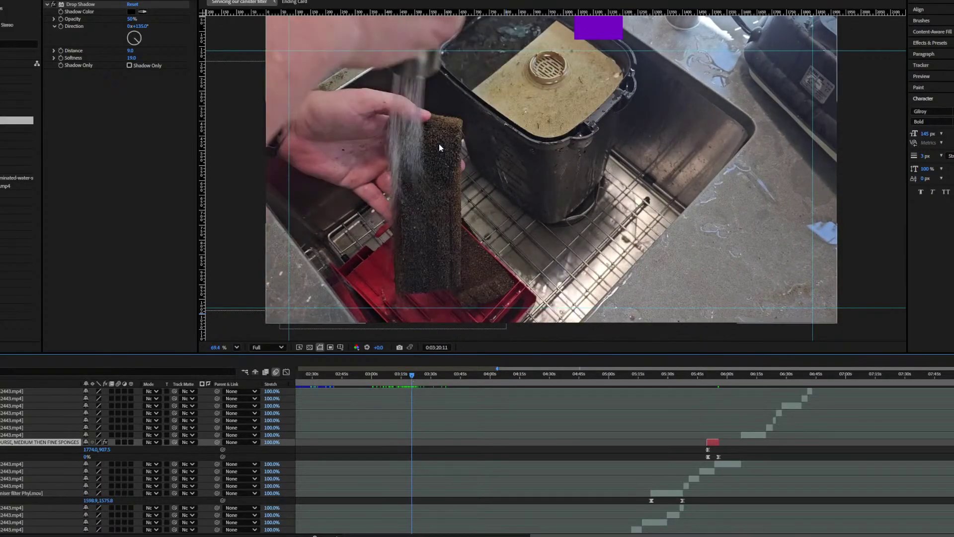
{"action": "left_click_drag", "start_coordinate": [695, 376], "coordinate": [713, 376]}
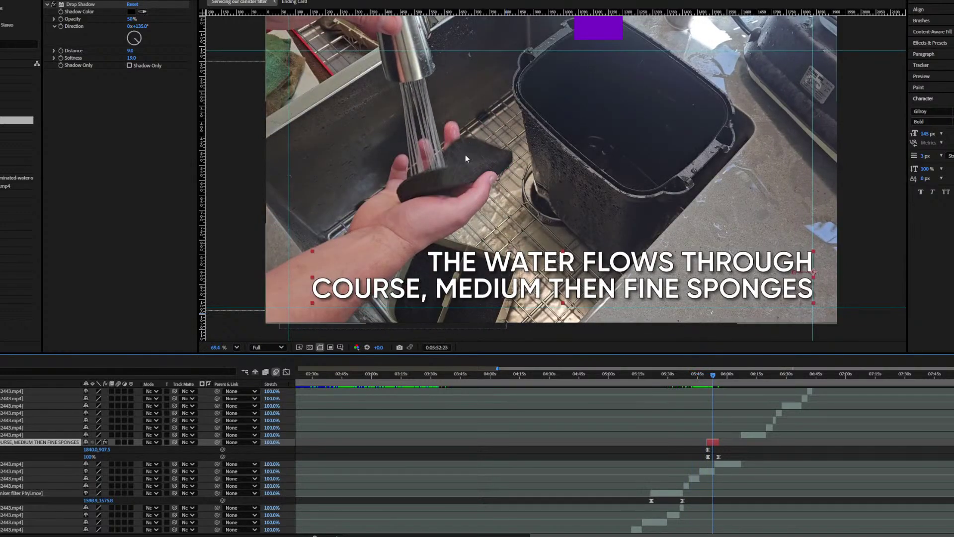
Step: Review the footage after the caption, from about 0:05:57 to the media baskets shot at 0:06:33:04
{"action": "scroll", "coordinate": [740, 410], "scroll_direction": "up", "scroll_amount": 3}
{"action": "left_click_drag", "start_coordinate": [541, 373], "coordinate": [598, 376]}
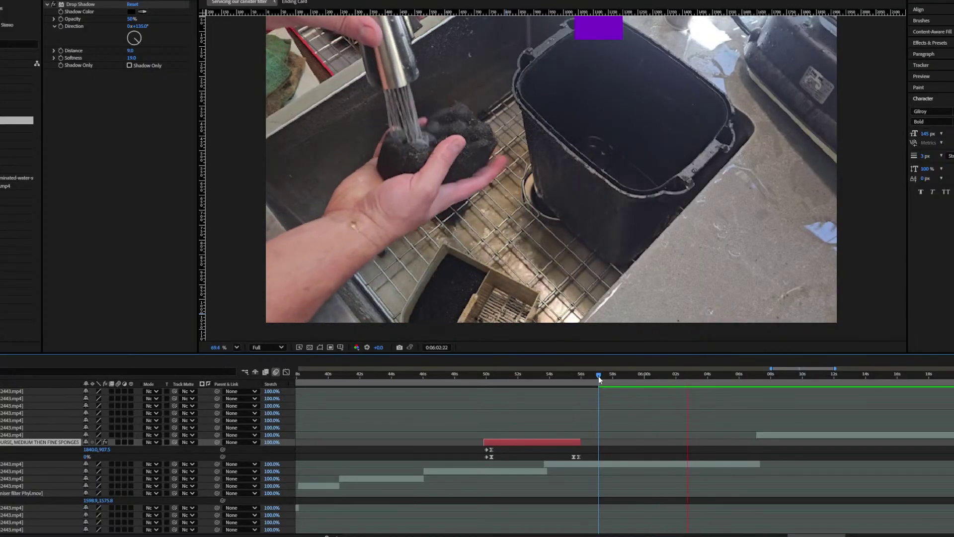
{"action": "left_click", "coordinate": [726, 377]}
{"action": "left_click_drag", "start_coordinate": [715, 394], "coordinate": [601, 392]}
{"action": "key", "text": "space"}
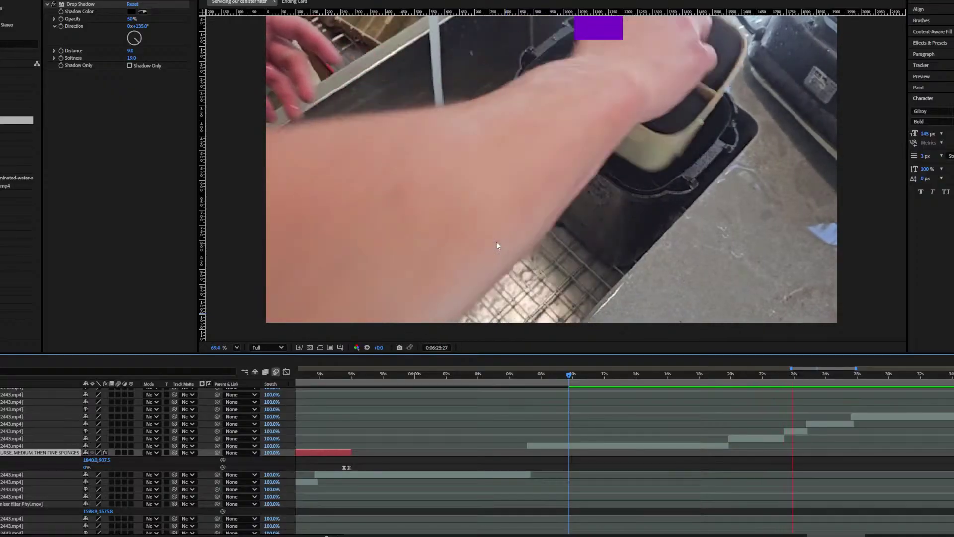
{"action": "left_click_drag", "start_coordinate": [777, 471], "coordinate": [648, 465]}
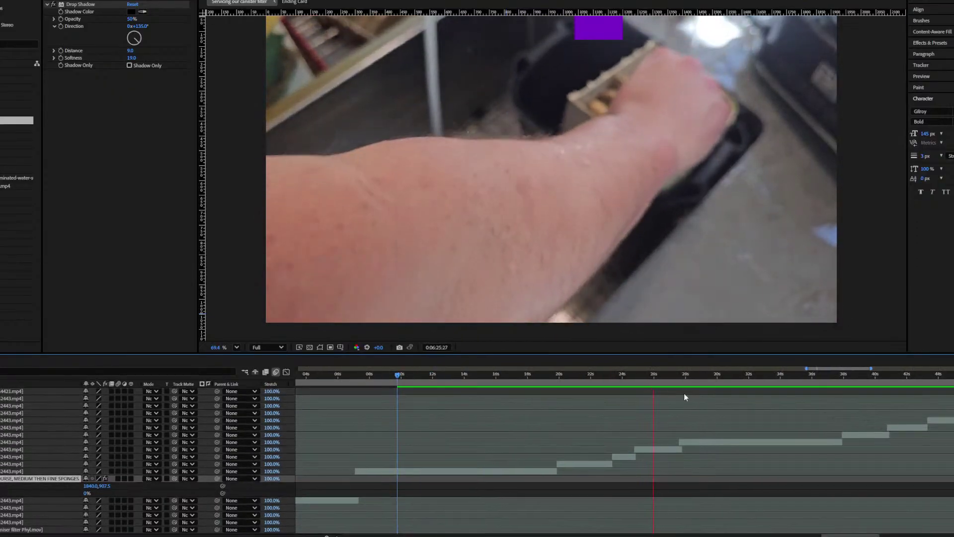
{"action": "left_click_drag", "start_coordinate": [658, 374], "coordinate": [768, 381]}
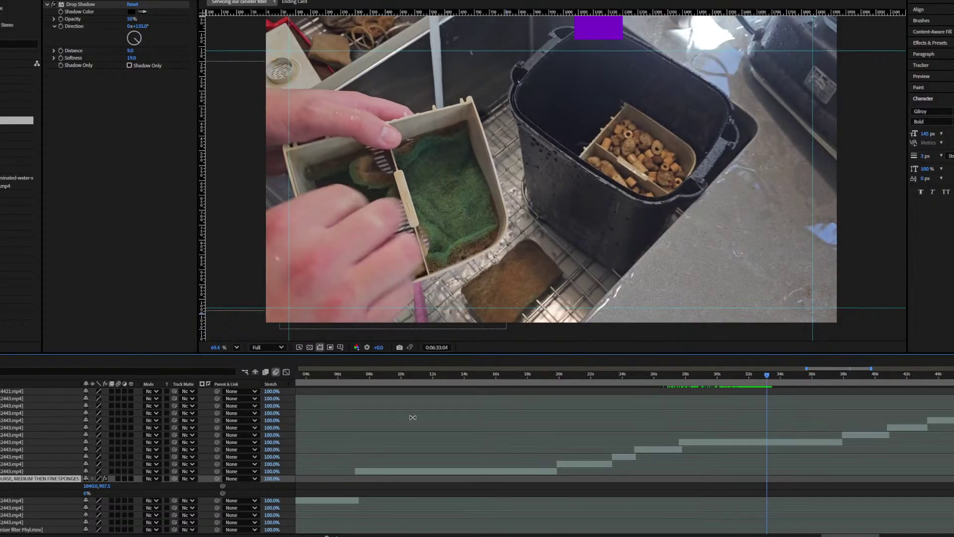
{"action": "scroll", "coordinate": [695, 430], "scroll_direction": "up", "scroll_amount": 2}
{"action": "scroll", "coordinate": [556, 461], "scroll_direction": "right", "scroll_amount": 3}
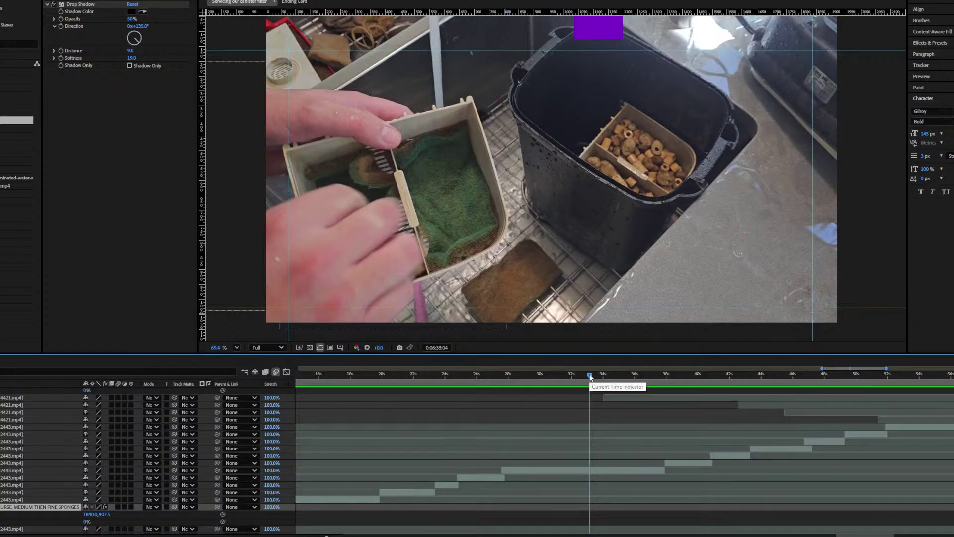
Step: Review the media basket footage from 0:06:33:04, then recheck the brushed basket shot from about 0:06:14:26
{"action": "key", "text": "space"}
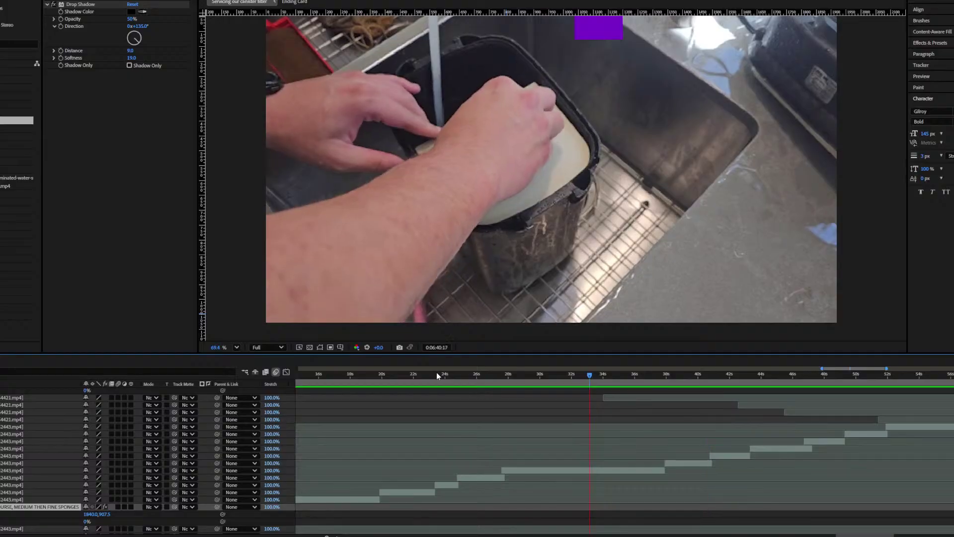
{"action": "scroll", "coordinate": [551, 436], "scroll_direction": "down", "scroll_amount": 5}
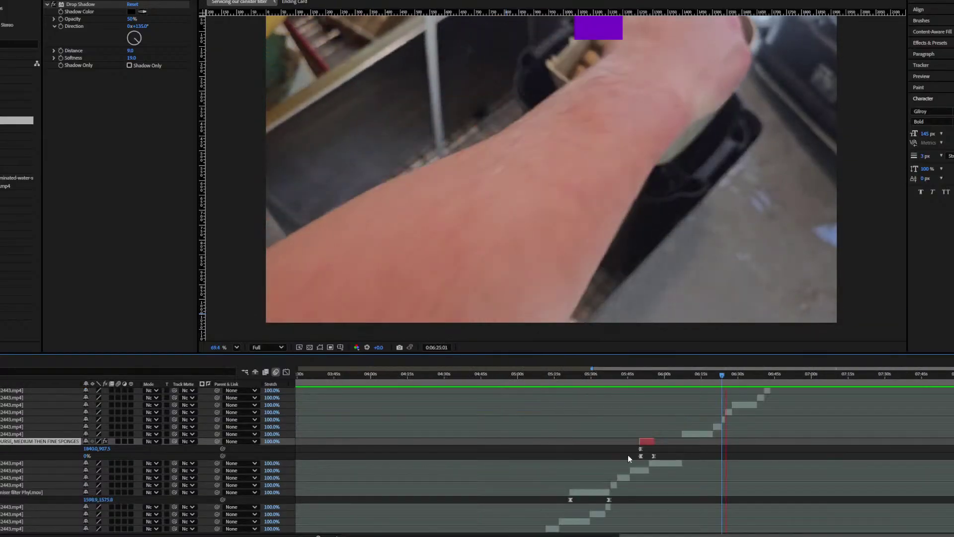
{"action": "scroll", "coordinate": [697, 444], "scroll_direction": "up", "scroll_amount": 1}
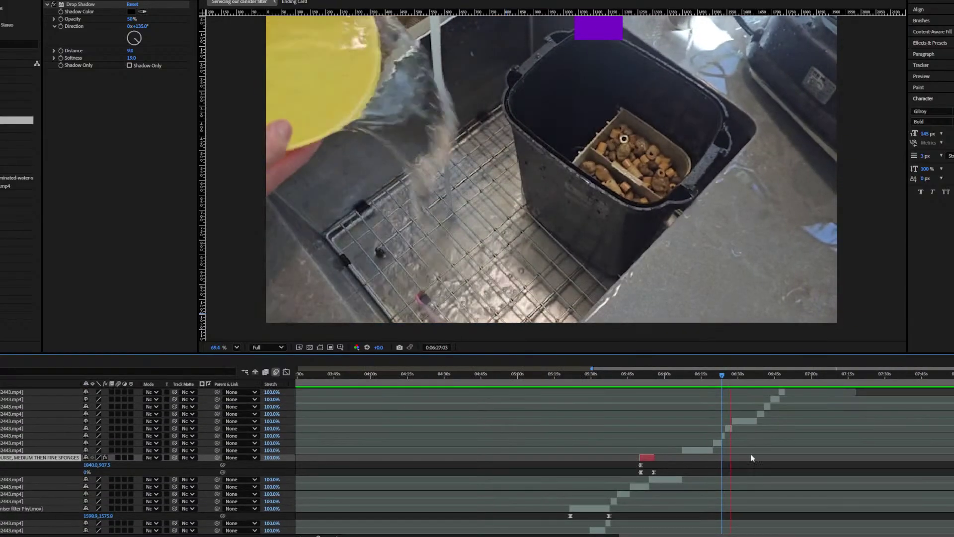
{"action": "scroll", "coordinate": [757, 451], "scroll_direction": "up", "scroll_amount": 2}
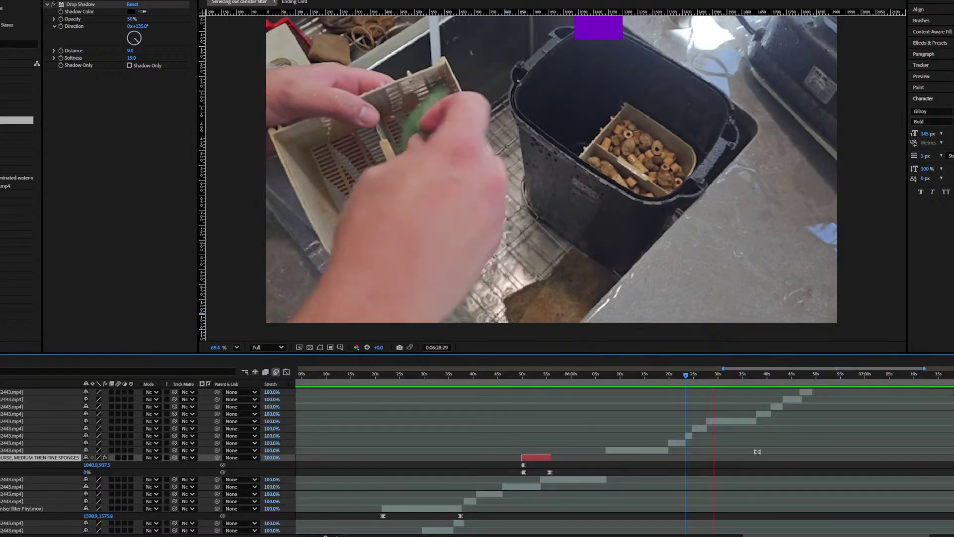
{"action": "left_click", "coordinate": [642, 378]}
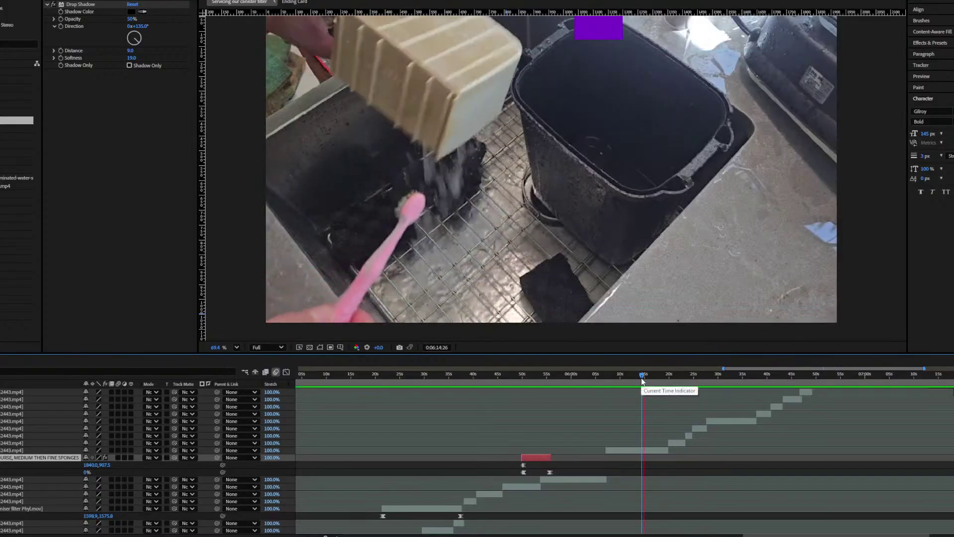
{"action": "scroll", "coordinate": [674, 434], "scroll_direction": "up", "scroll_amount": 2}
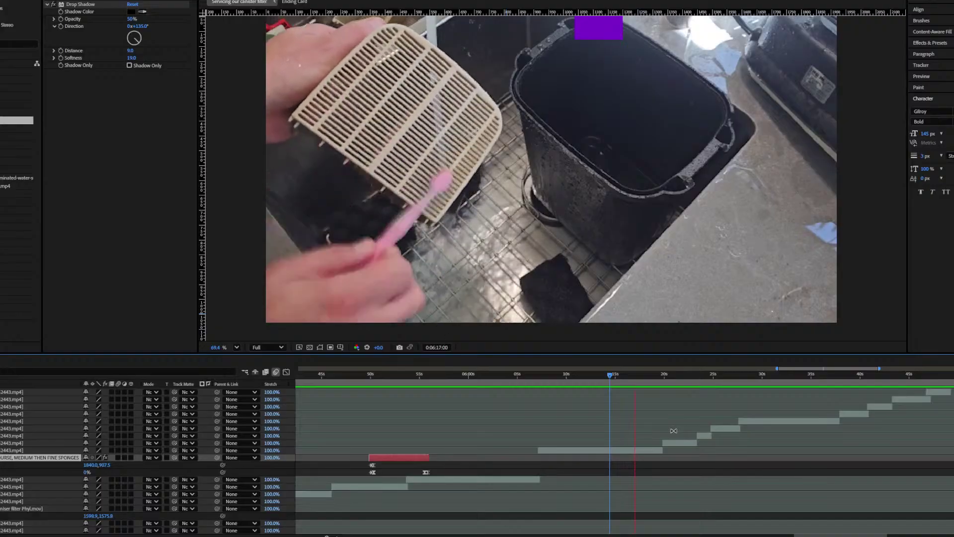
{"action": "scroll", "coordinate": [673, 430], "scroll_direction": "up", "scroll_amount": 2}
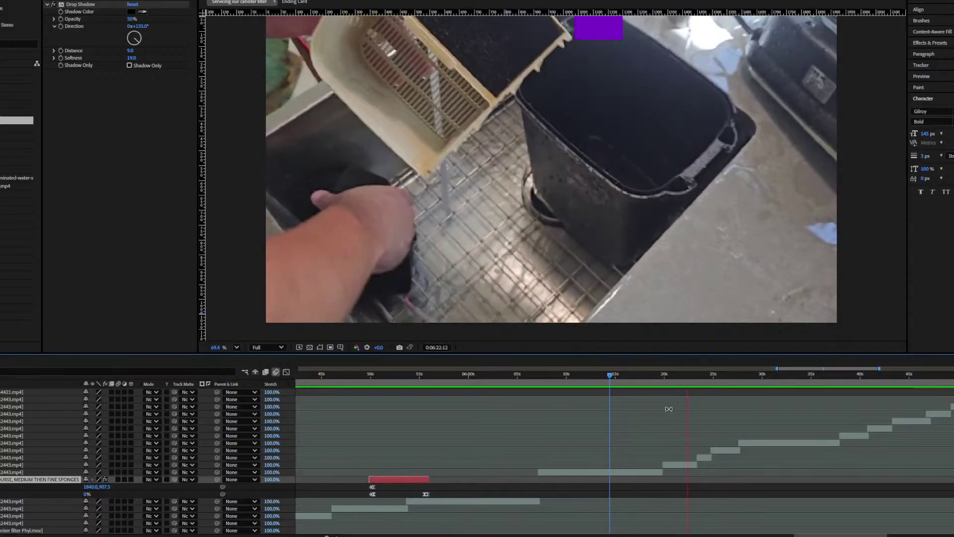
Step: With the time at 0:06:17:02, reuse the earlier leaf character layer by pasting it above the basket rinsing clips
{"action": "left_click", "coordinate": [654, 376]}
{"action": "key", "text": "equal"}
{"action": "left_click_drag", "start_coordinate": [635, 377], "coordinate": [604, 380]}
{"action": "scroll", "coordinate": [630, 438], "scroll_direction": "down", "scroll_amount": 2}
{"action": "scroll", "coordinate": [605, 447], "scroll_direction": "down", "scroll_amount": 5}
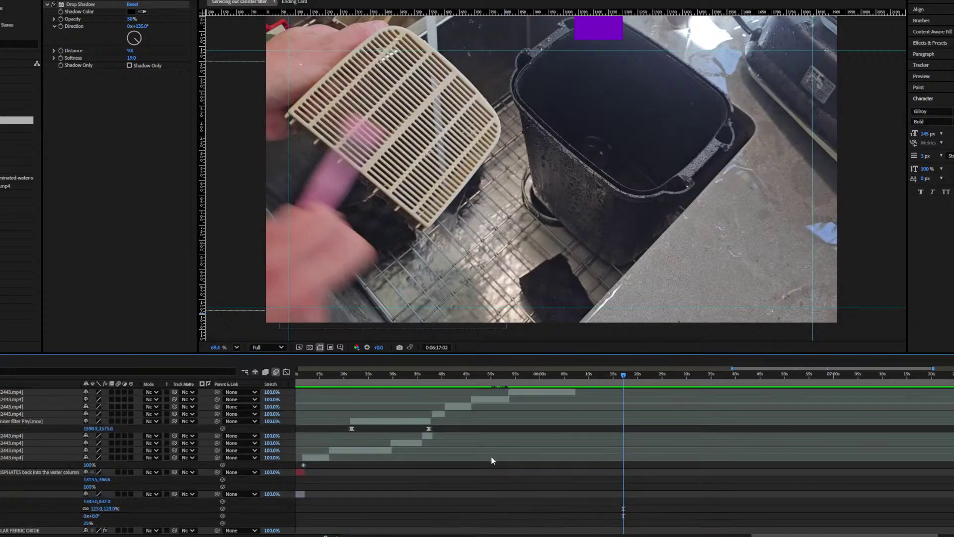
{"action": "key", "text": "minus"}
{"action": "left_click", "coordinate": [16, 421]}
{"action": "scroll", "coordinate": [660, 472], "scroll_direction": "up", "scroll_amount": 5}
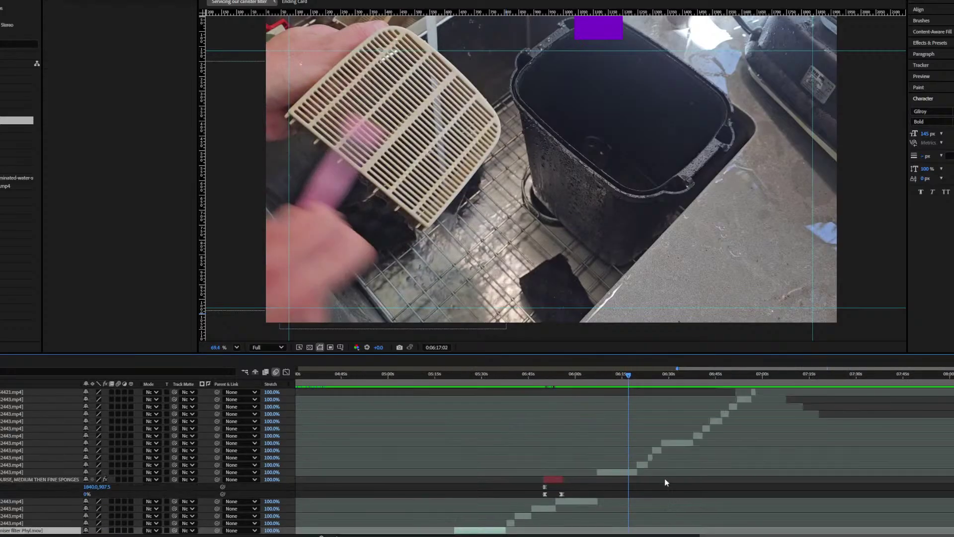
{"action": "key", "text": "ctrl+x"}
{"action": "left_click", "coordinate": [665, 443]}
{"action": "key", "text": "ctrl+v"}
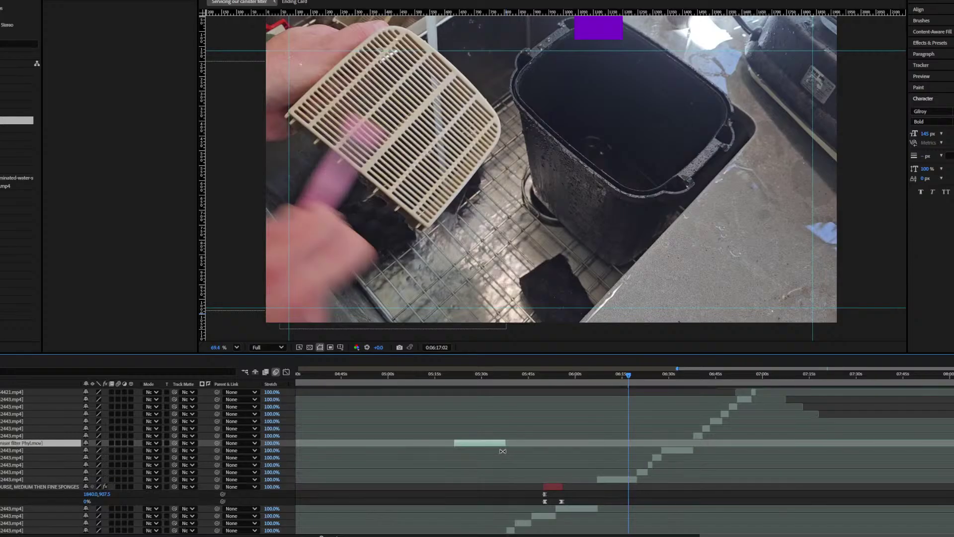
Step: Shift the leaf character's position keyframes to begin at 0:06:17:02 and trim the layer's start to that time
{"action": "key", "text": "u"}
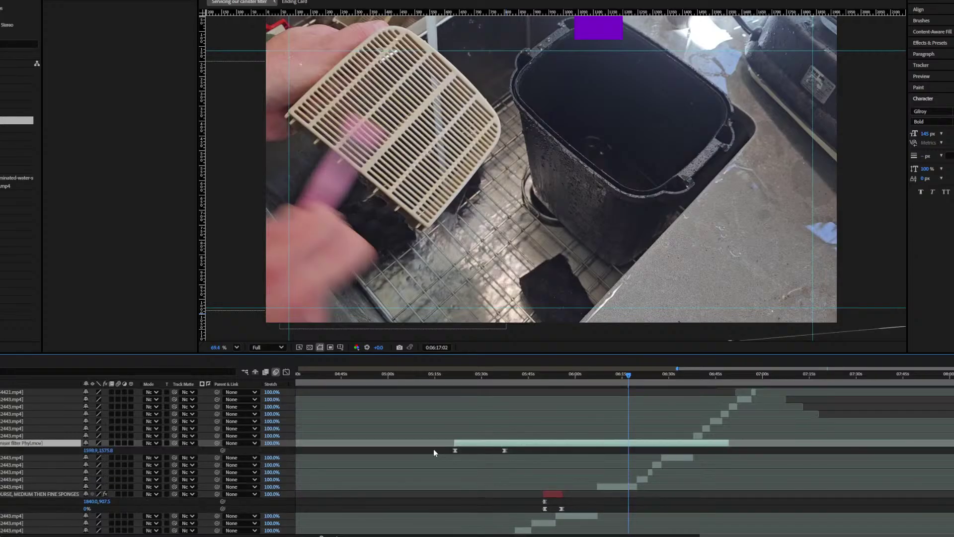
{"action": "left_click_drag", "start_coordinate": [454, 451], "coordinate": [628, 452]}
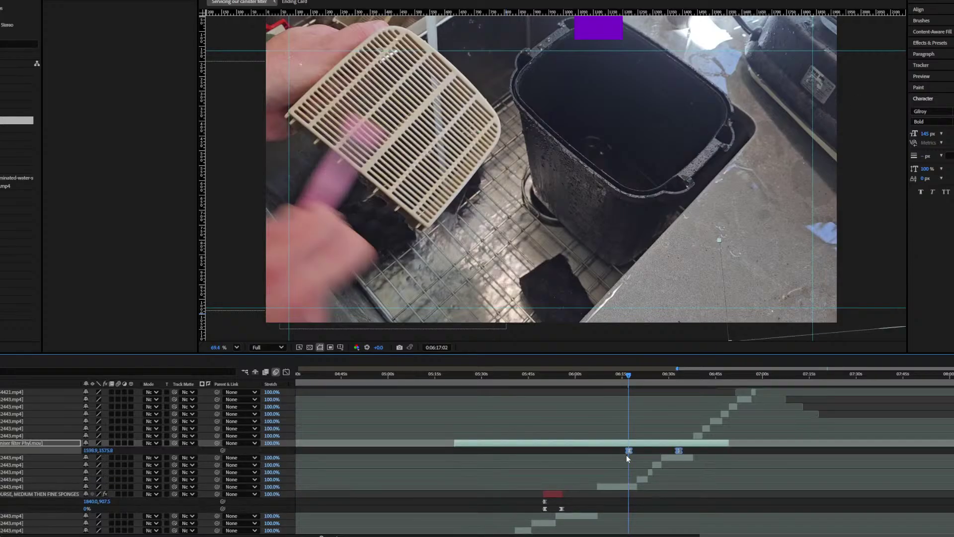
{"action": "key", "text": "equal"}
{"action": "key", "text": "equal"}
{"action": "key", "text": "equal"}
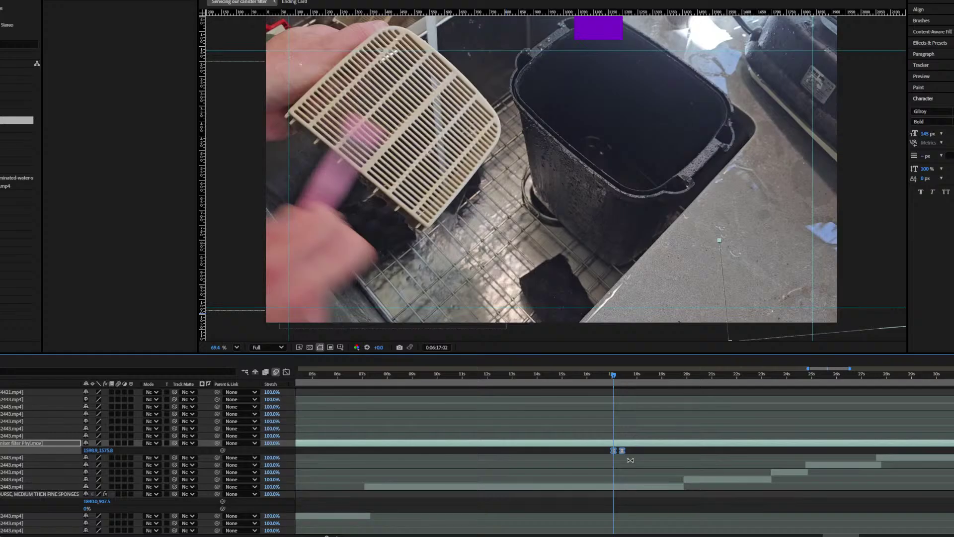
{"action": "key", "text": "alt+bracketleft"}
Step: Play back the leaf character from about 0:06:16 and adjust the timing of its entrance keyframes around 0:06:17
{"action": "left_click", "coordinate": [597, 377]}
{"action": "key", "text": "space"}
{"action": "scroll", "coordinate": [604, 434], "scroll_direction": "right", "scroll_amount": 3}
{"action": "left_click", "coordinate": [510, 449], "text": "shift"}
{"action": "left_click_drag", "start_coordinate": [518, 449], "coordinate": [514, 448]}
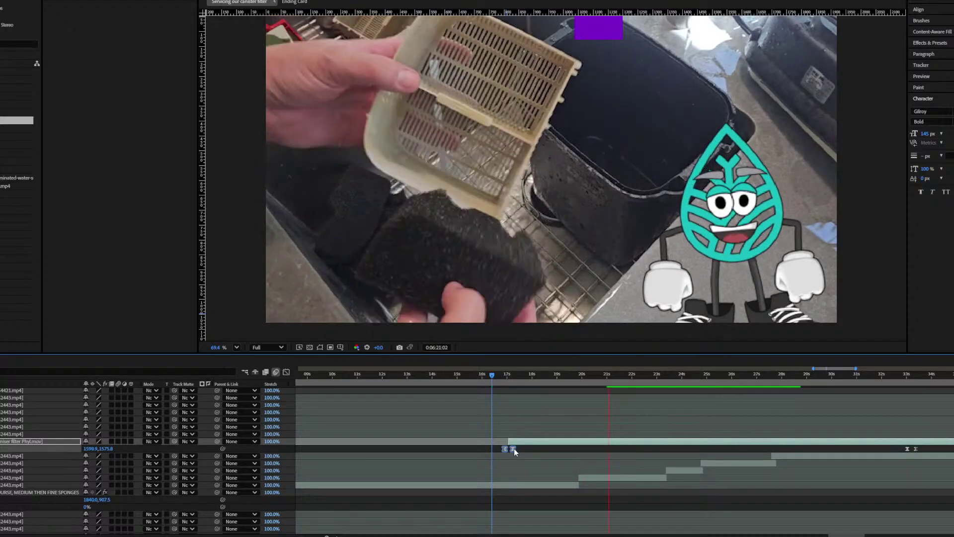
{"action": "scroll", "coordinate": [567, 452], "scroll_direction": "right", "scroll_amount": 4}
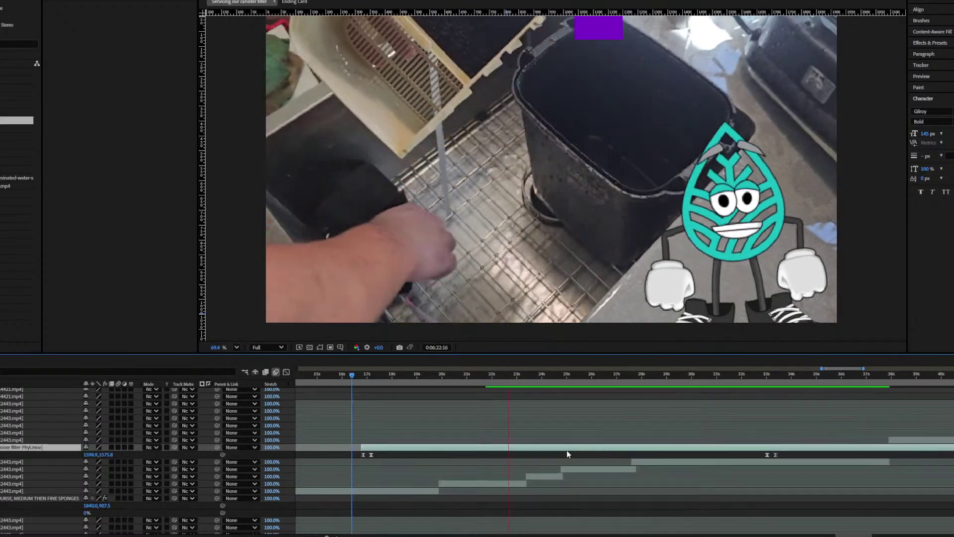
{"action": "scroll", "coordinate": [567, 452], "scroll_direction": "down", "scroll_amount": 3}
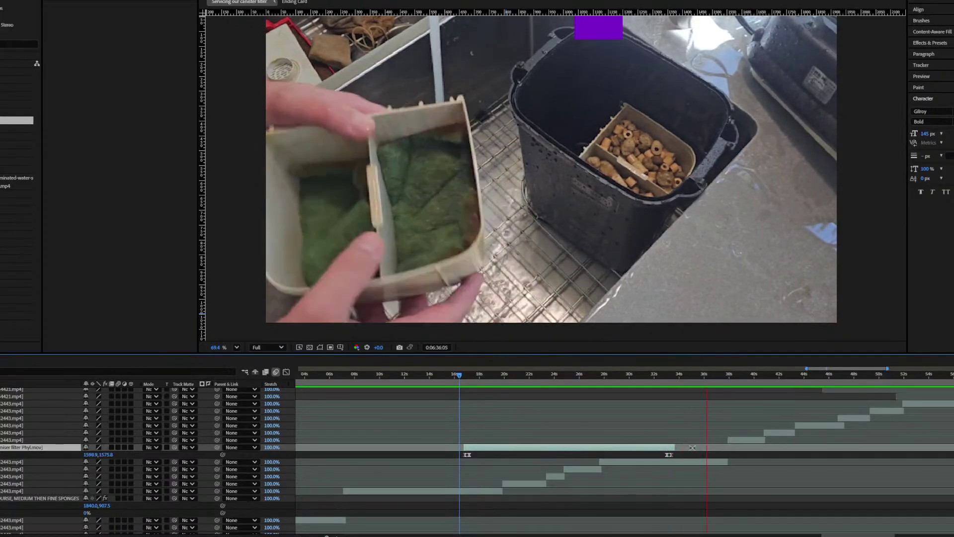
Step: Stop the preview and delete the leaf character layer from the basket footage
{"action": "key", "text": "space"}
{"action": "left_click", "coordinate": [628, 448]}
{"action": "key", "text": "Delete"}
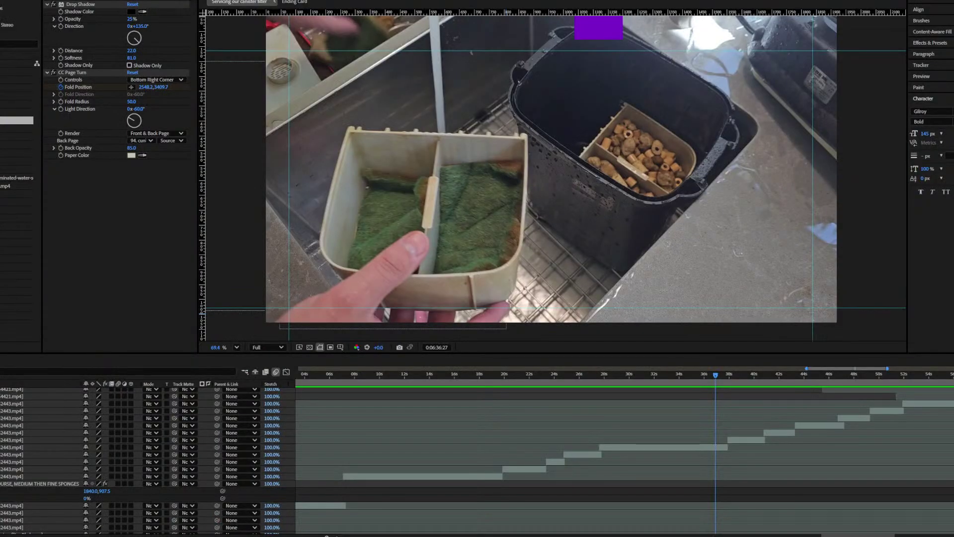
Step: Play the green floss basket shot and add the blue filter floss roll image as a layer starting at about 0:06:33
{"action": "left_click", "coordinate": [17, 194]}
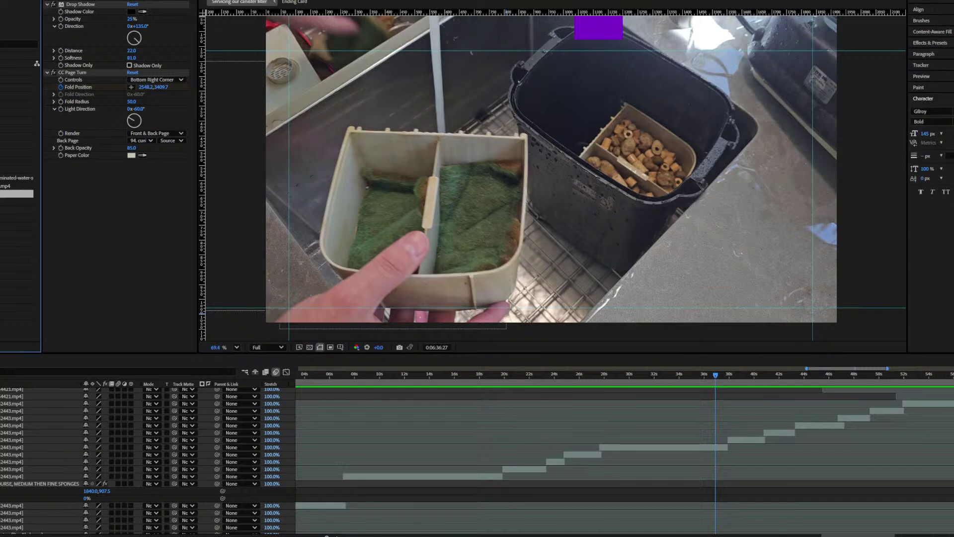
{"action": "scroll", "coordinate": [634, 452], "scroll_direction": "right", "scroll_amount": 3}
{"action": "scroll", "coordinate": [634, 452], "scroll_direction": "up", "scroll_amount": 1}
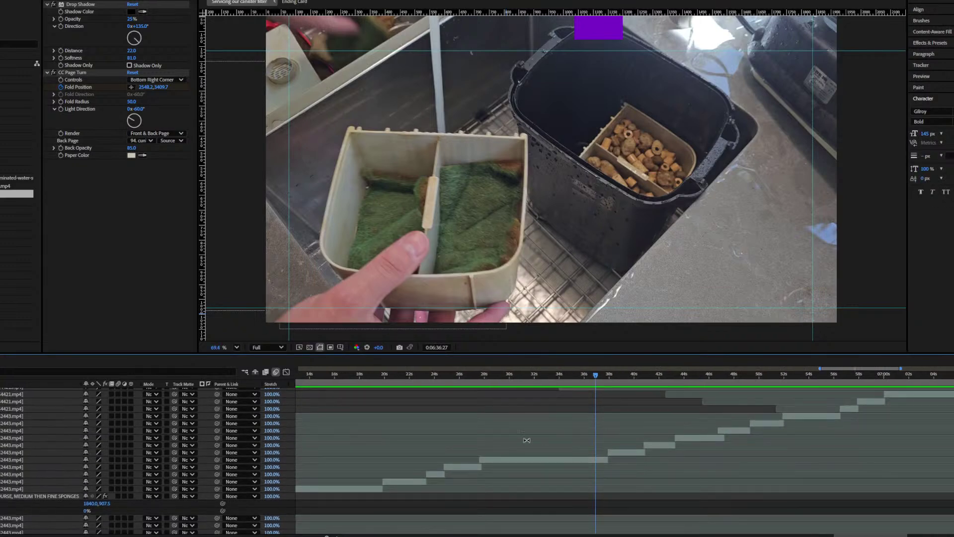
{"action": "left_click", "coordinate": [546, 376]}
{"action": "key", "text": "space"}
{"action": "scroll", "coordinate": [568, 406], "scroll_direction": "up", "scroll_amount": 2}
{"action": "key", "text": "space"}
{"action": "left_click_drag", "start_coordinate": [511, 422], "coordinate": [531, 444]}
Step: Position the floss roll image on the counter beside the black canister, tilt it upright and enlarge it slightly
{"action": "left_click_drag", "start_coordinate": [709, 204], "coordinate": [751, 221]}
{"action": "left_click_drag", "start_coordinate": [775, 149], "coordinate": [790, 171]}
{"action": "left_click", "coordinate": [793, 166]}
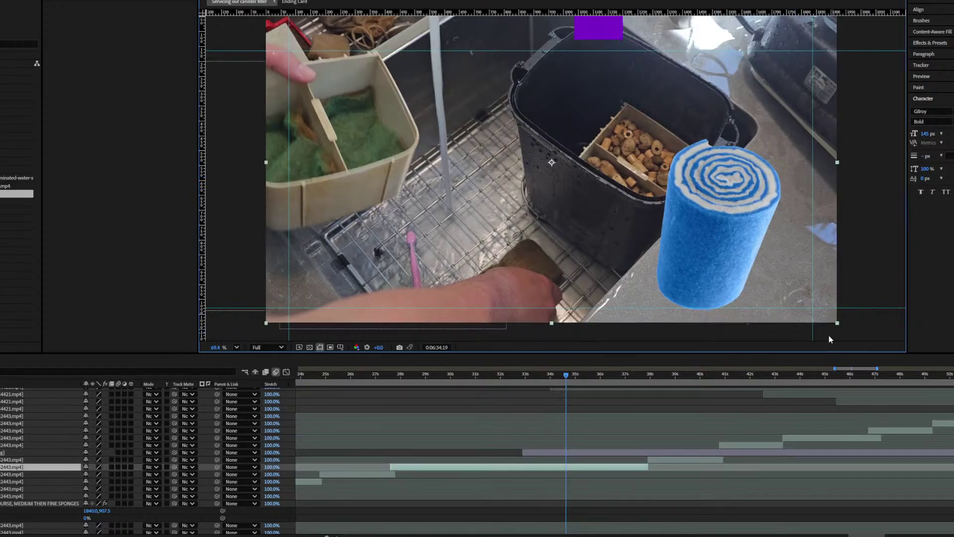
{"action": "left_click", "coordinate": [793, 164]}
{"action": "left_click_drag", "start_coordinate": [793, 164], "coordinate": [805, 144]}
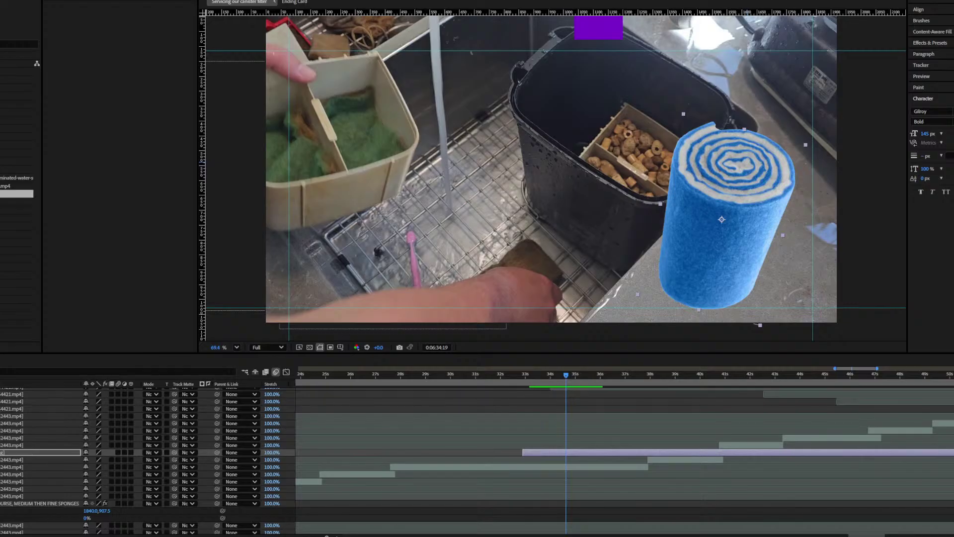
Step: Switch to the Amazon page for the Big Kahuna filter floss roll, check the 15 feet size's price, and return to After Effects
{"action": "key", "text": "alt+Tab"}
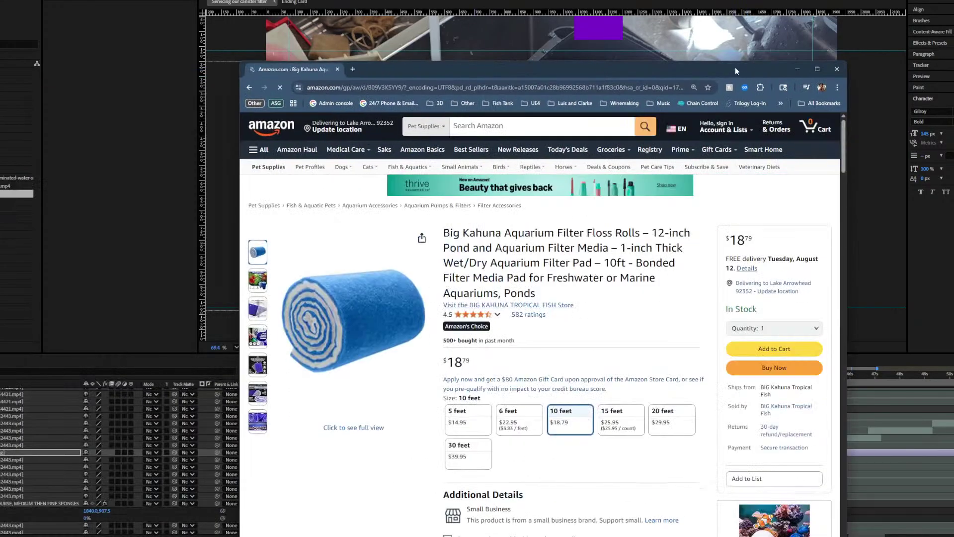
{"action": "left_click_drag", "start_coordinate": [757, 246], "coordinate": [726, 244]}
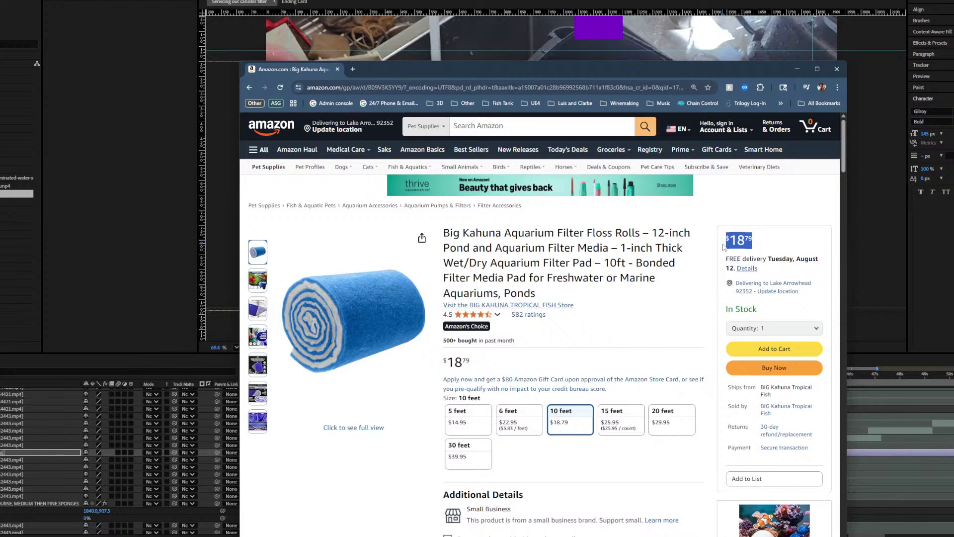
{"action": "left_click", "coordinate": [619, 430]}
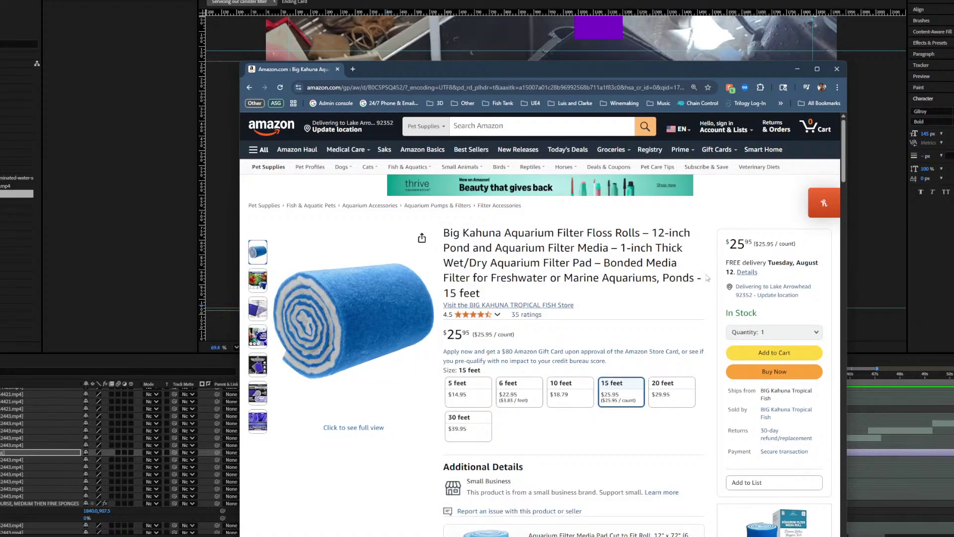
{"action": "left_click_drag", "start_coordinate": [314, 71], "coordinate": [0, 90]}
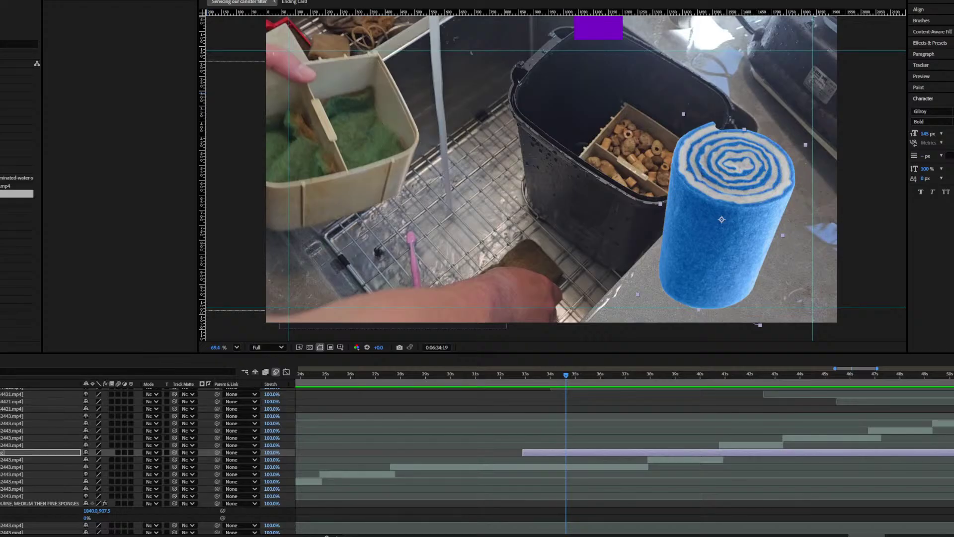
{"action": "key", "text": "alt+Tab"}
{"action": "key", "text": "alt+Tab"}
Step: Animate the floss roll's entrance, keyframing position 1577.8, 807.8 and opacity 0% at 0:06:34:12, rising to its full-opacity placement at 0:06:34:22
{"action": "left_click_drag", "start_coordinate": [567, 376], "coordinate": [525, 386]}
{"action": "key", "text": "space"}
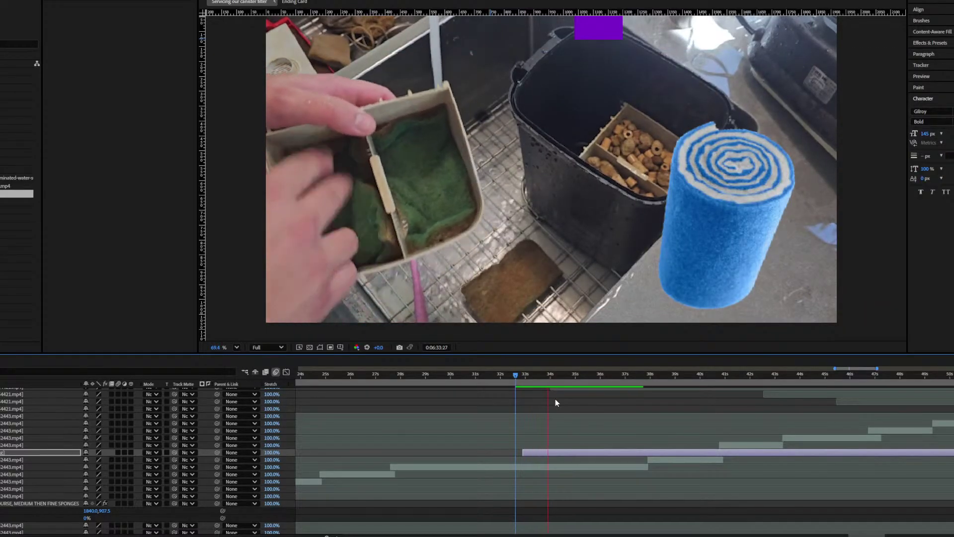
{"action": "key", "text": "space"}
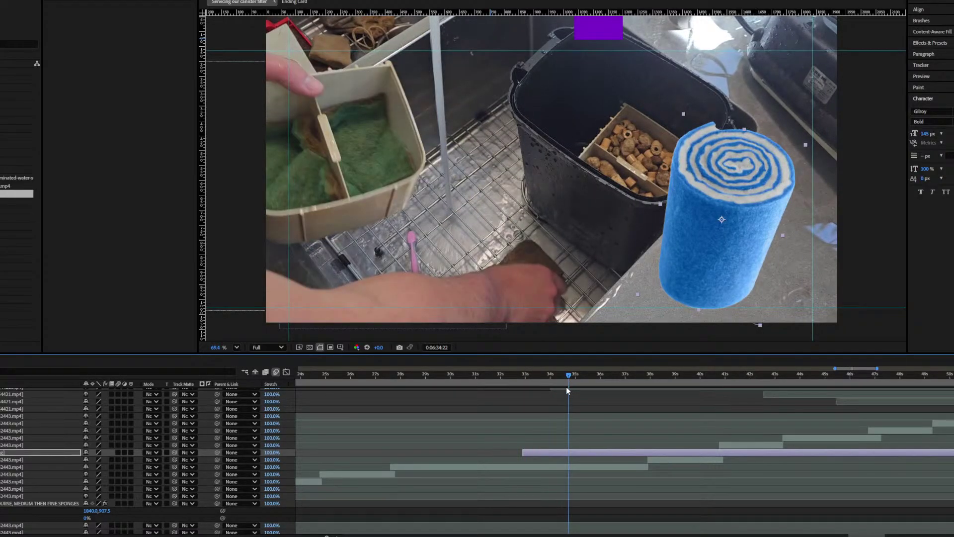
{"action": "key", "text": "u"}
{"action": "left_click_drag", "start_coordinate": [739, 258], "coordinate": [760, 281]}
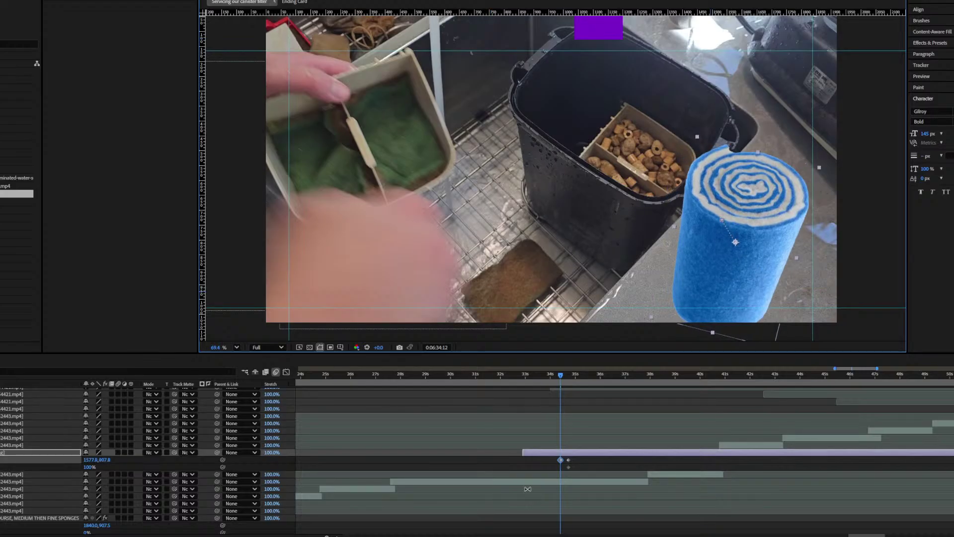
{"action": "left_click_drag", "start_coordinate": [90, 466], "coordinate": [2, 470]}
Step: Trim the floss roll layer's start to 0:06:34:12, apply Easy Ease to its arrival keyframes, and preview the entrance
{"action": "key", "text": "alt+["}
{"action": "left_click_drag", "start_coordinate": [582, 457], "coordinate": [476, 481]}
{"action": "key", "text": "F9"}
{"action": "left_click", "coordinate": [412, 375]}
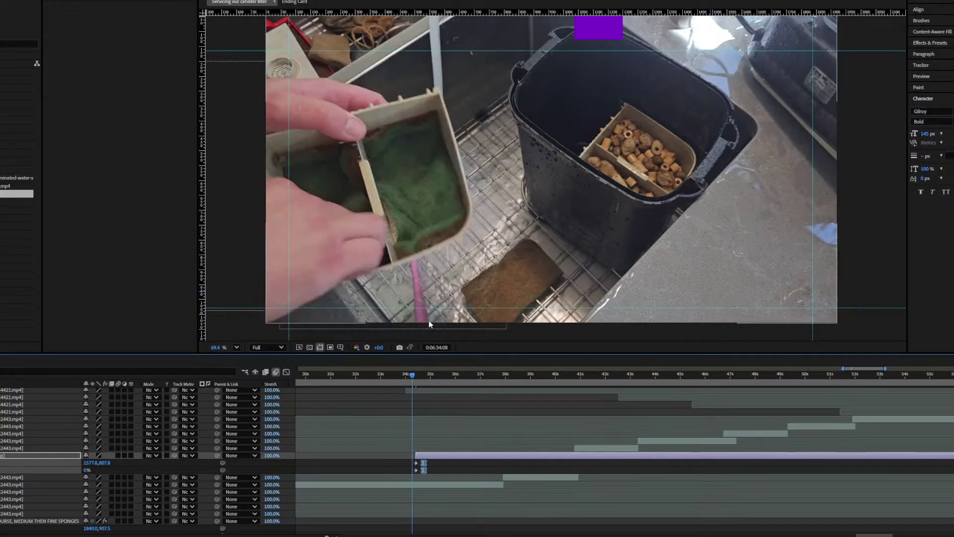
{"action": "mouse_move", "coordinate": [411, 380]}
{"action": "left_mouse_down"}
{"action": "mouse_move", "coordinate": [565, 388]}
{"action": "mouse_move", "coordinate": [423, 392]}
{"action": "left_mouse_up"}
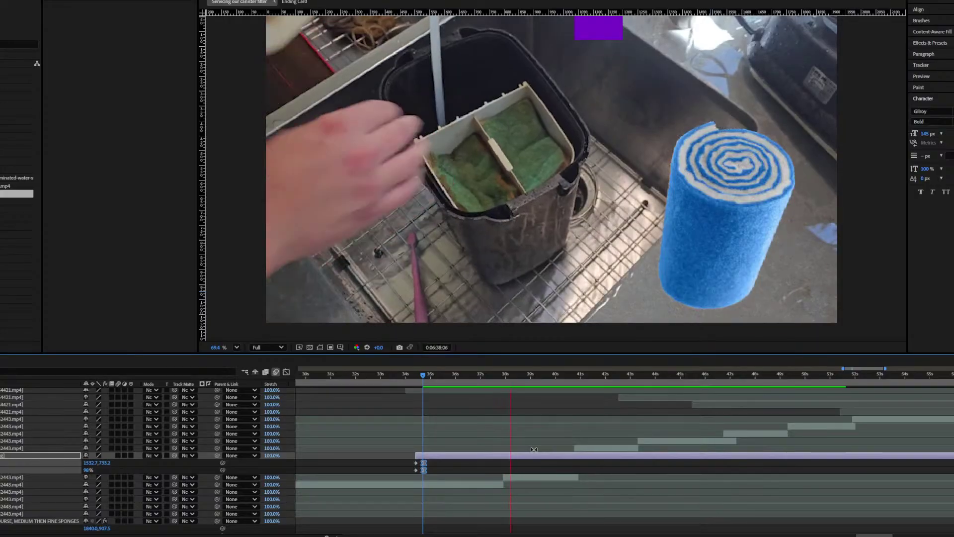
Step: Paste the floss roll's arrival keyframes ten frames before 0:06:38:04 and its starting keyframes at 0:06:38:04 to create the exit
{"action": "left_click", "coordinate": [484, 375]}
{"action": "key", "text": "space"}
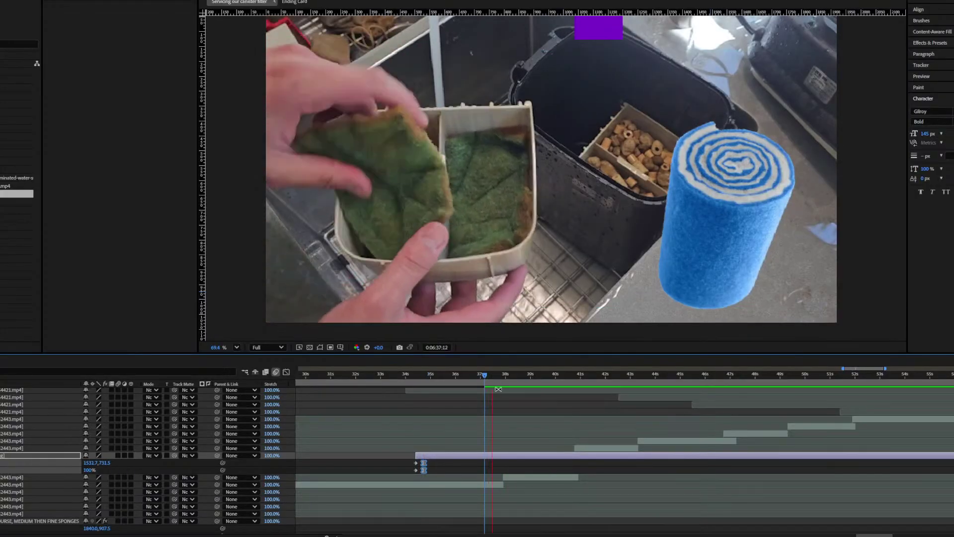
{"action": "key", "text": "ctrl+v"}
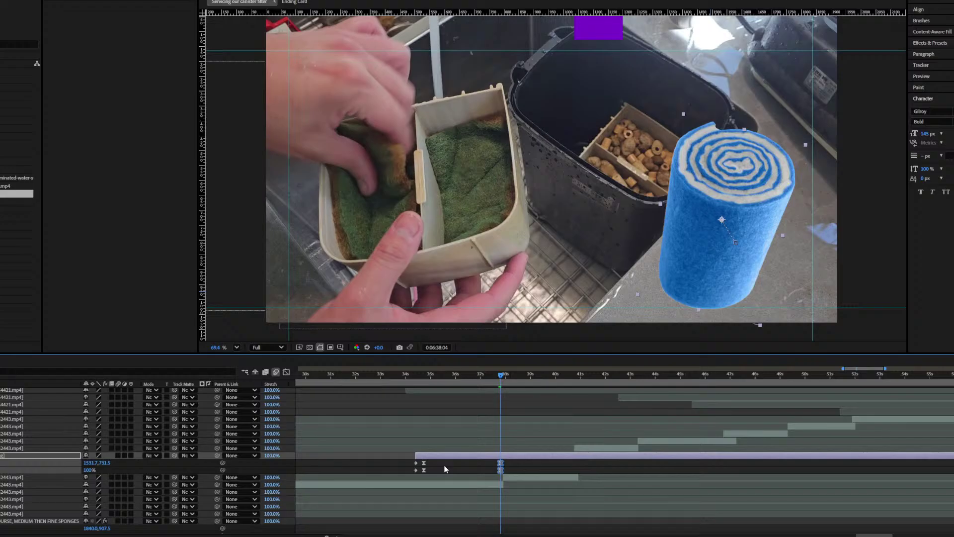
{"action": "key", "text": "shift+Page_Down"}
{"action": "left_click_drag", "start_coordinate": [404, 462], "coordinate": [419, 472]}
{"action": "key", "text": "ctrl+v"}
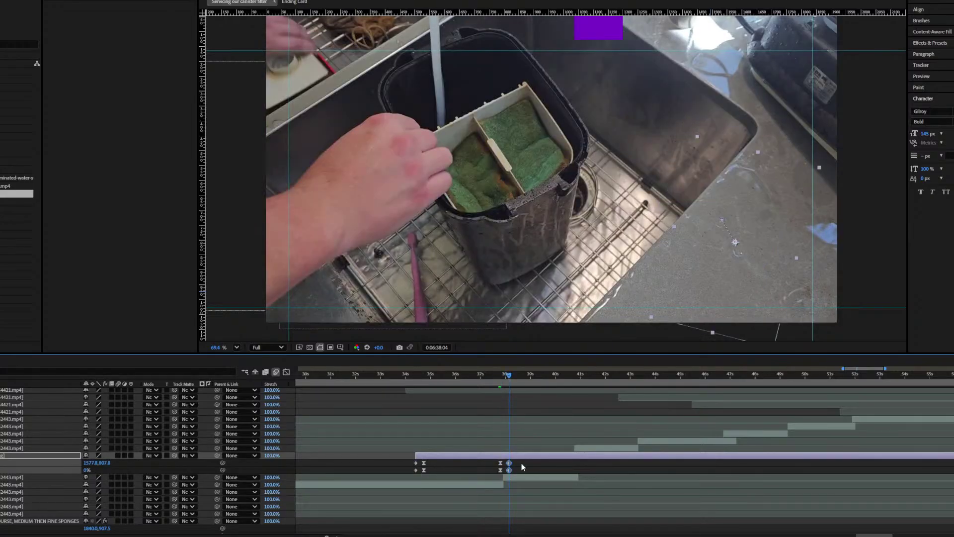
Step: Trim the floss roll layer's end to 0:06:38:04 and play back its exit from just before the fade-out
{"action": "key", "text": "alt+bracketright"}
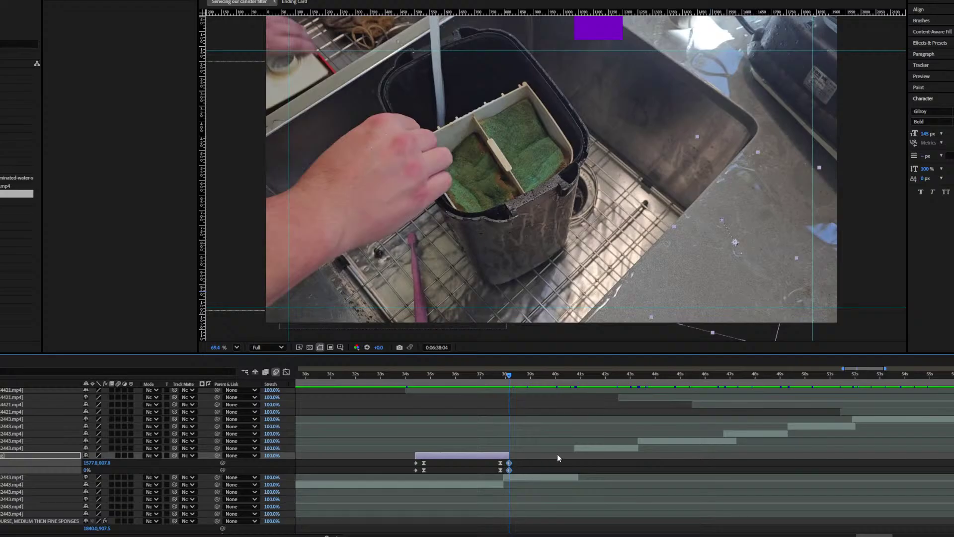
{"action": "left_click", "coordinate": [496, 378]}
{"action": "key", "text": "space"}
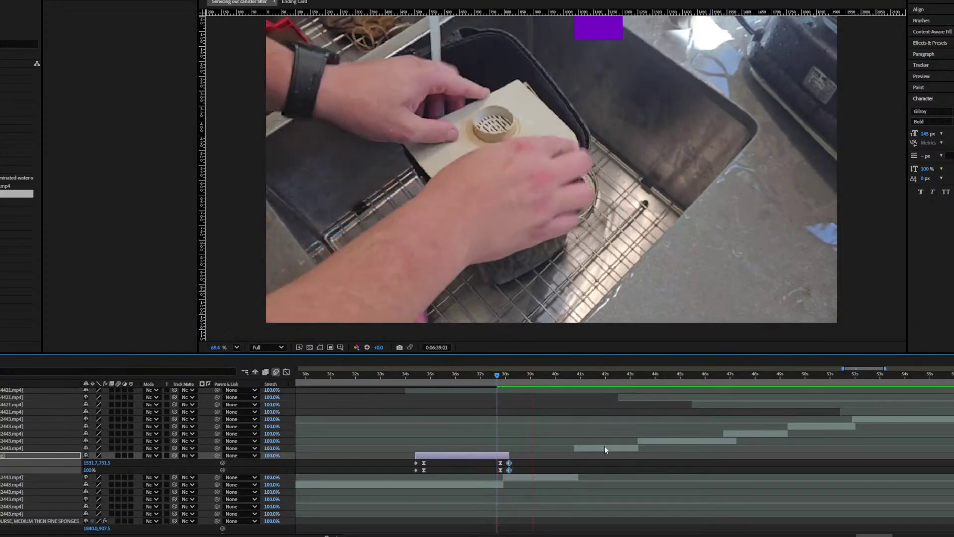
Step: Play back the footage after the floss roll's exit and locate the cut from the sink to the hose connector
{"action": "scroll", "coordinate": [625, 448], "scroll_direction": "right", "scroll_amount": 4}
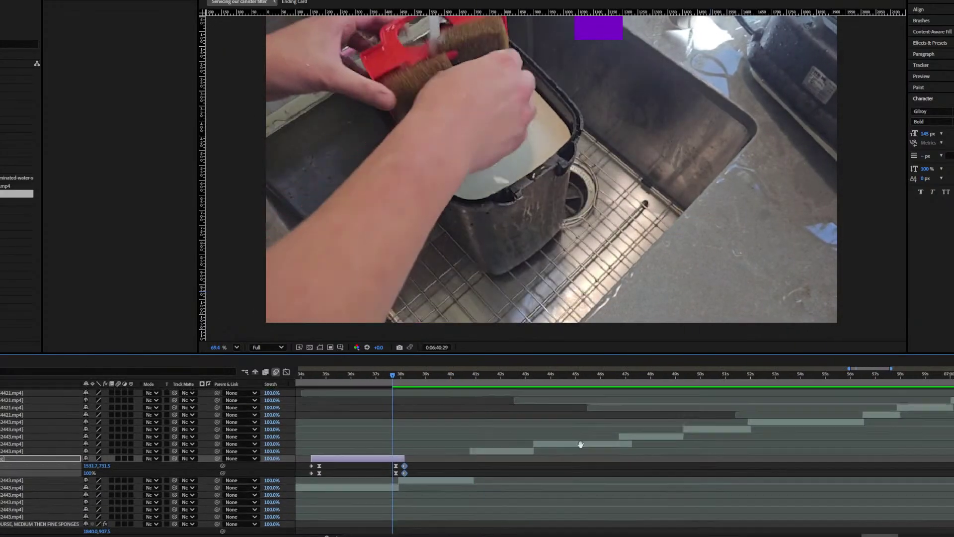
{"action": "scroll", "coordinate": [593, 439], "scroll_direction": "right", "scroll_amount": 2}
{"action": "scroll", "coordinate": [593, 438], "scroll_direction": "up", "scroll_amount": 1}
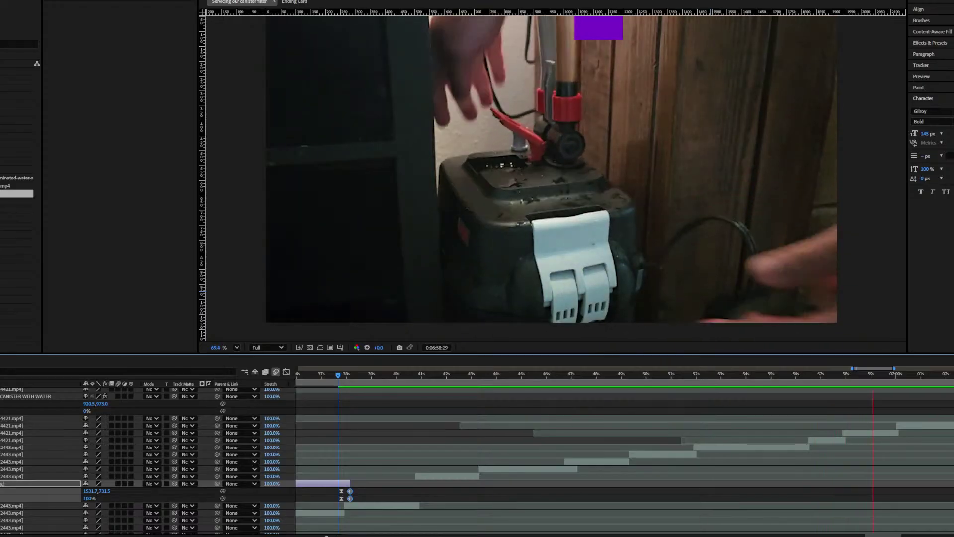
{"action": "scroll", "coordinate": [716, 419], "scroll_direction": "up", "scroll_amount": 2}
{"action": "key", "text": "minus"}
{"action": "left_click", "coordinate": [556, 390]}
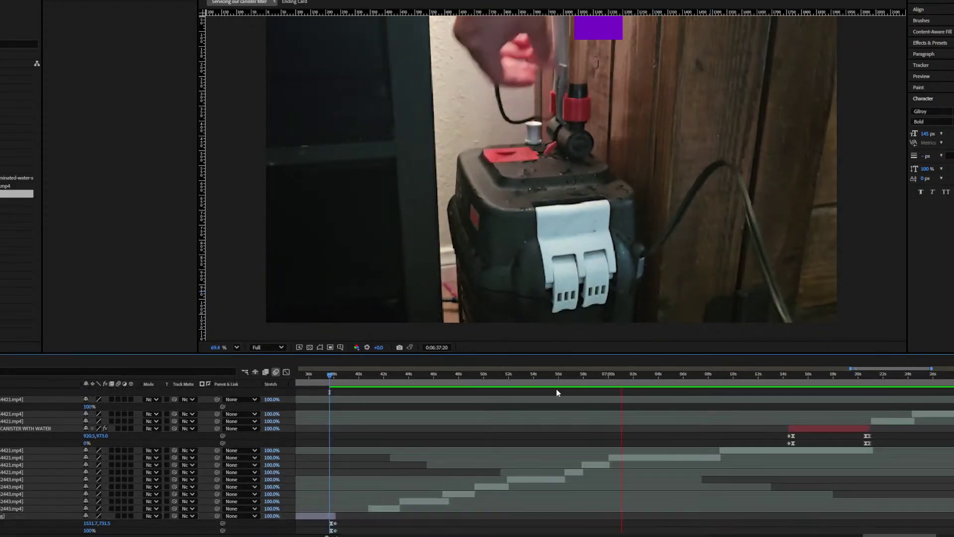
{"action": "left_click", "coordinate": [550, 383]}
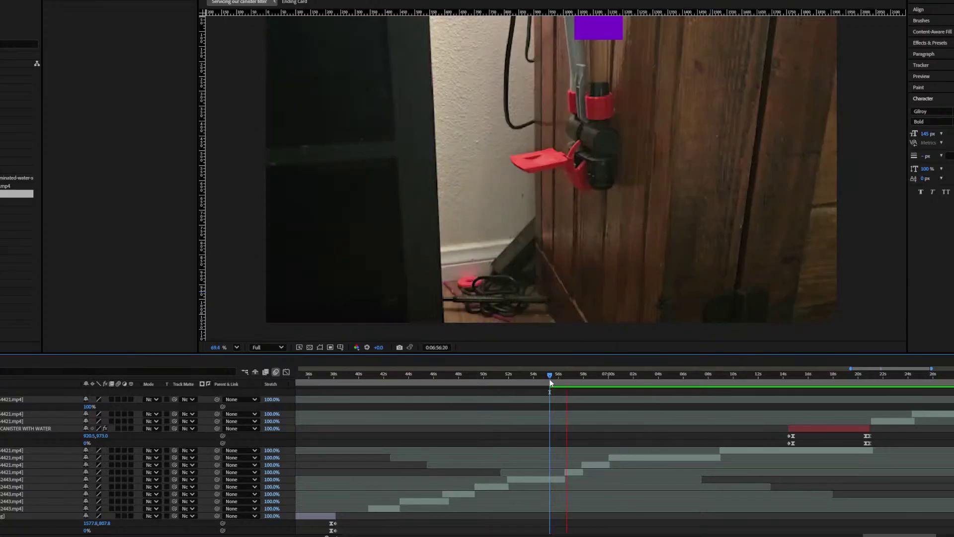
{"action": "left_click_drag", "start_coordinate": [550, 381], "coordinate": [575, 383]}
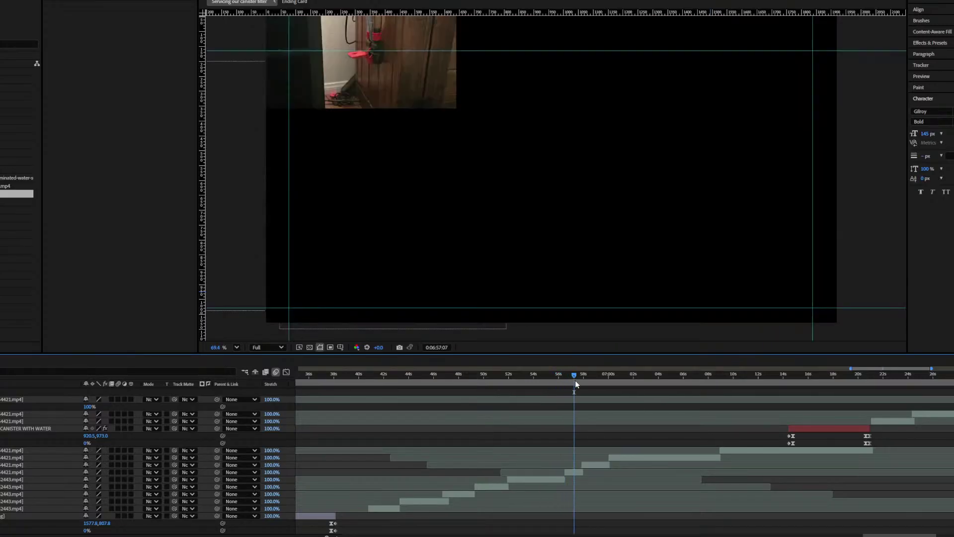
{"action": "left_click", "coordinate": [558, 379]}
Step: Move the work area's start to about 0:06:49, shortly before the cut to the hose connector shot
{"action": "scroll", "coordinate": [541, 431], "scroll_direction": "down", "scroll_amount": 4}
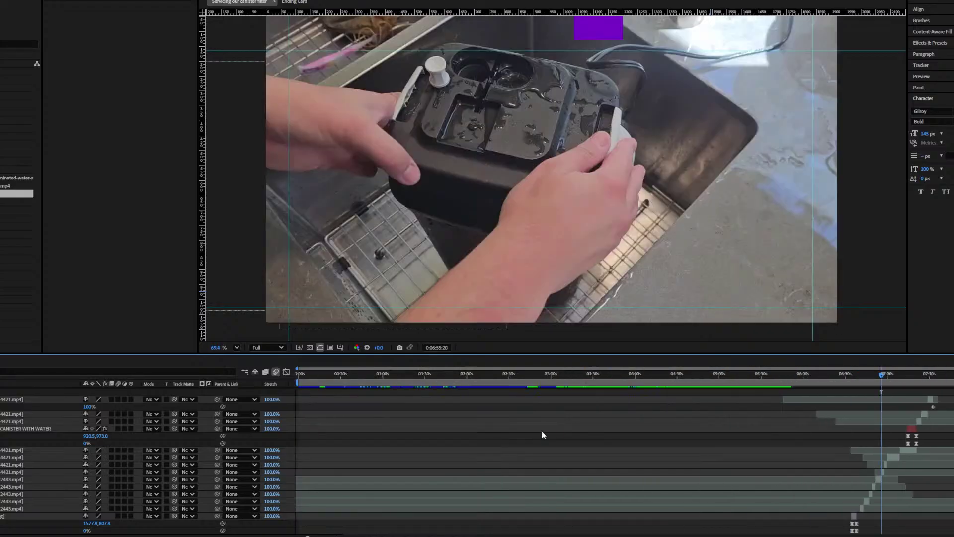
{"action": "left_click_drag", "start_coordinate": [299, 384], "coordinate": [873, 406]}
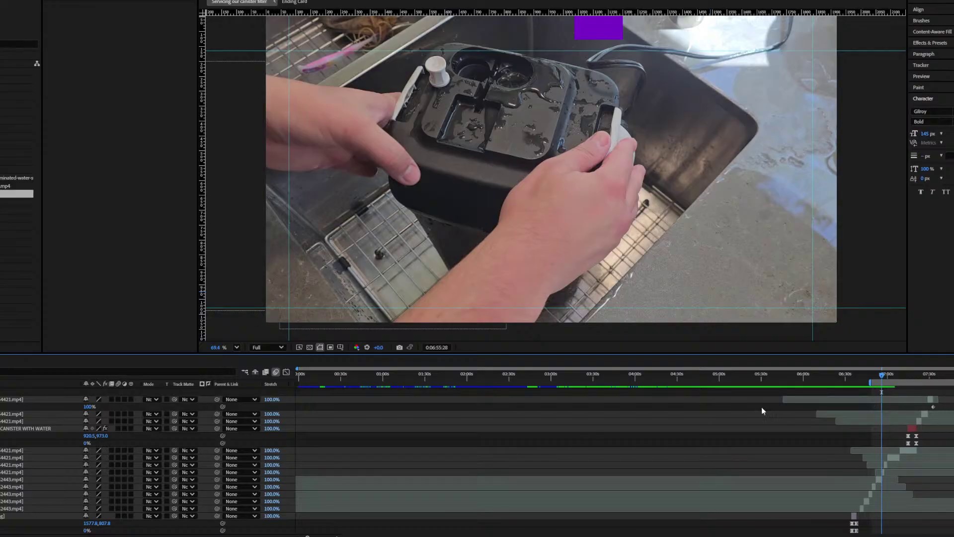
{"action": "scroll", "coordinate": [660, 420], "scroll_direction": "up", "scroll_amount": 5}
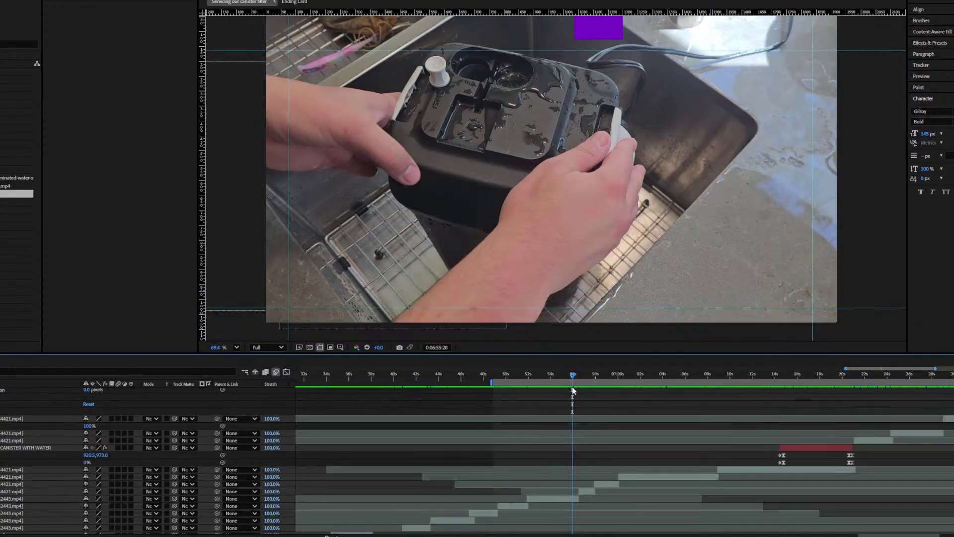
Step: Preview the end of the sink footage and place the playhead on the hose connector shot at 0:06:56:21
{"action": "left_click", "coordinate": [566, 380]}
{"action": "key", "text": "space"}
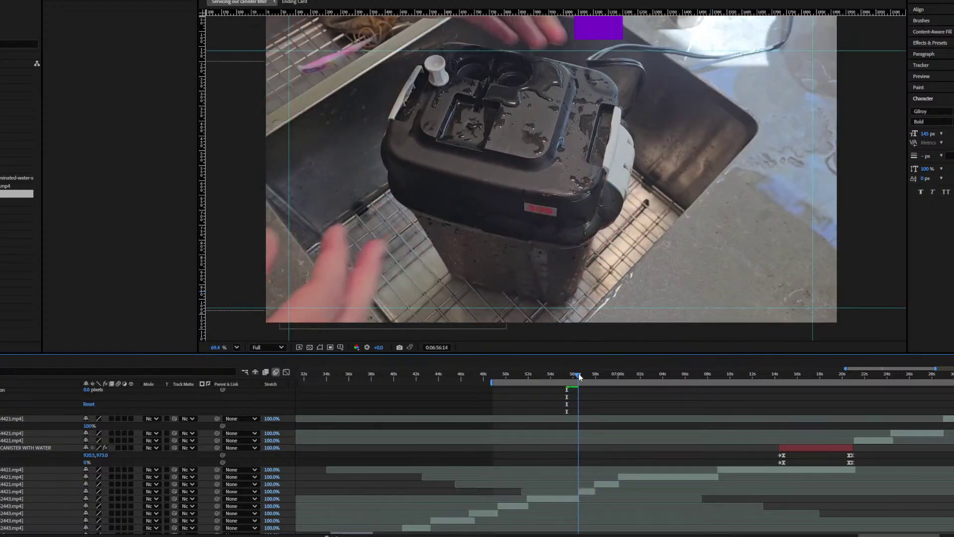
{"action": "left_click_drag", "start_coordinate": [568, 378], "coordinate": [582, 376]}
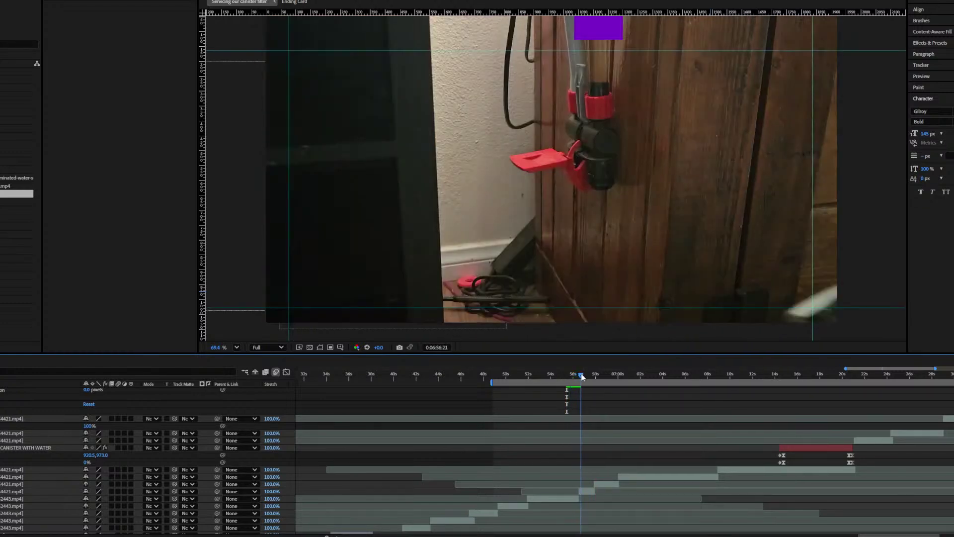
{"action": "scroll", "coordinate": [582, 398], "scroll_direction": "down", "scroll_amount": 1}
{"action": "key", "text": "minus"}
{"action": "key", "text": "minus"}
{"action": "key", "text": "minus"}
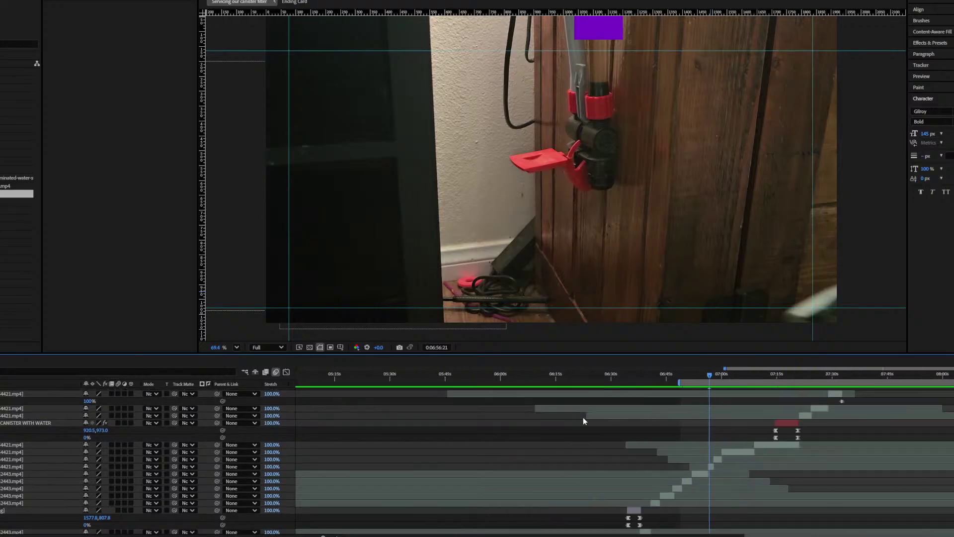
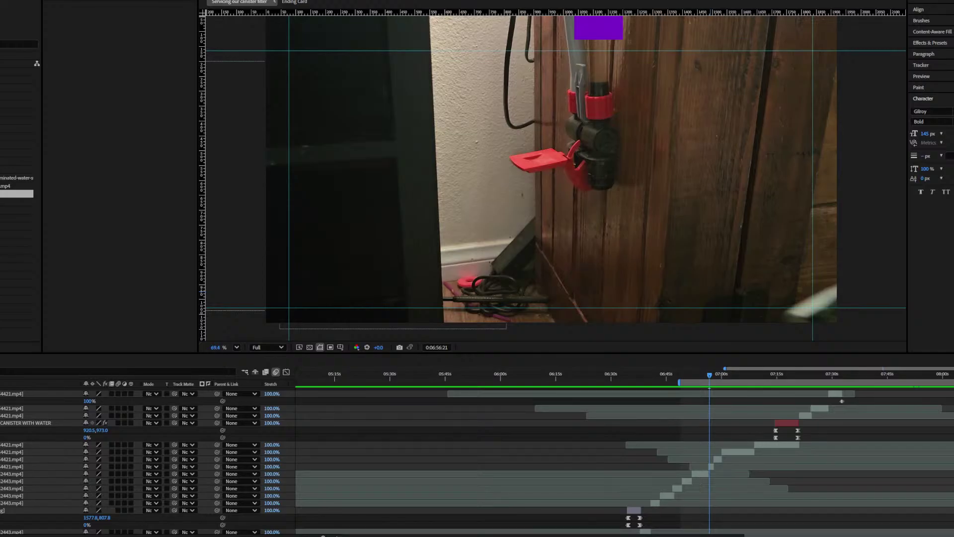
Step: Copy the earlier filter Phyl.mov leaf character layer and paste it just below the CANISTER WITH WATER caption's layer
{"action": "left_click", "coordinate": [757, 409]}
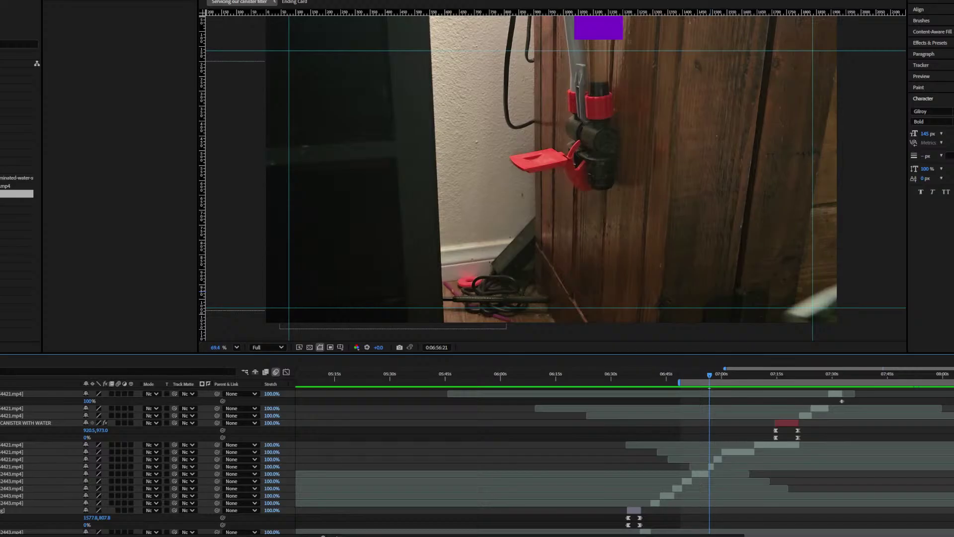
{"action": "left_click", "coordinate": [31, 427]}
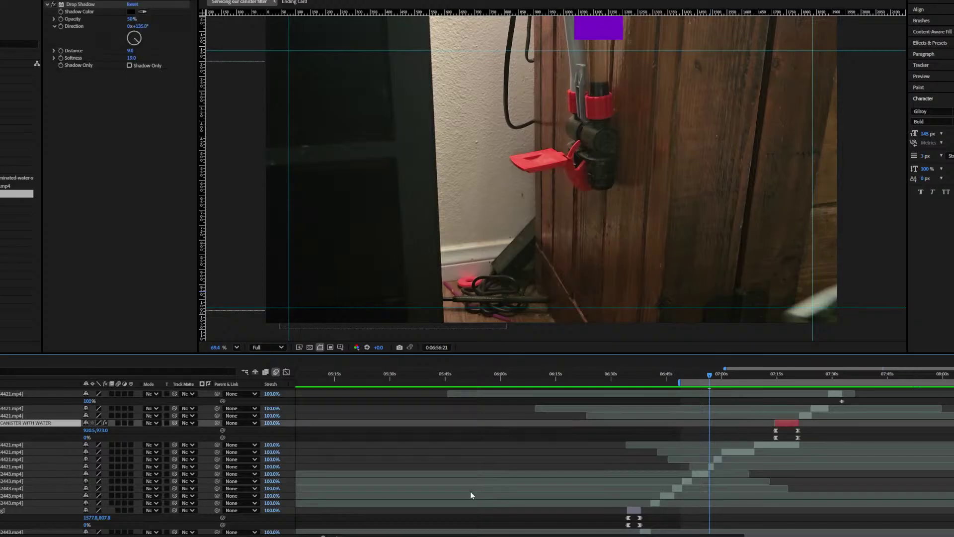
{"action": "scroll", "coordinate": [31, 437], "scroll_direction": "down", "scroll_amount": 5}
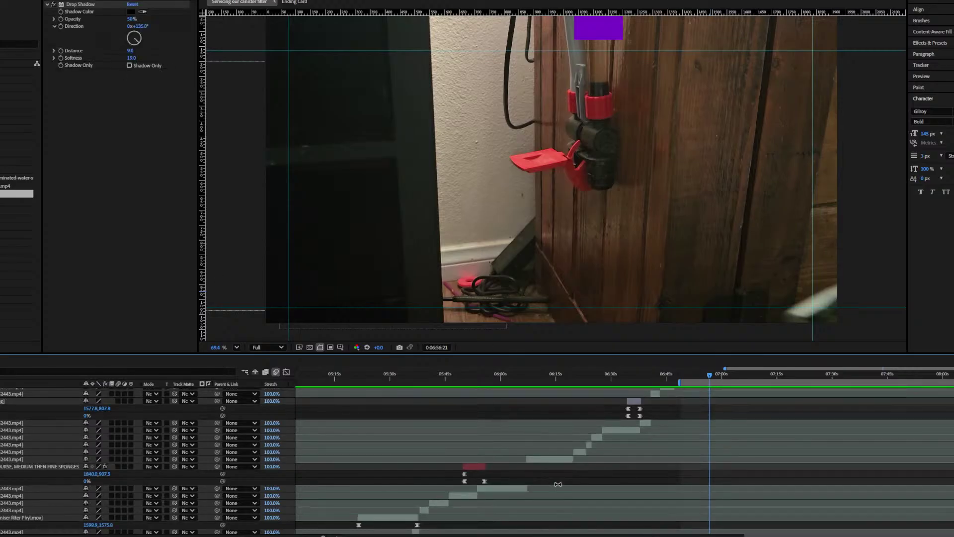
{"action": "left_click", "coordinate": [15, 517]}
{"action": "scroll", "coordinate": [592, 479], "scroll_direction": "up", "scroll_amount": 5}
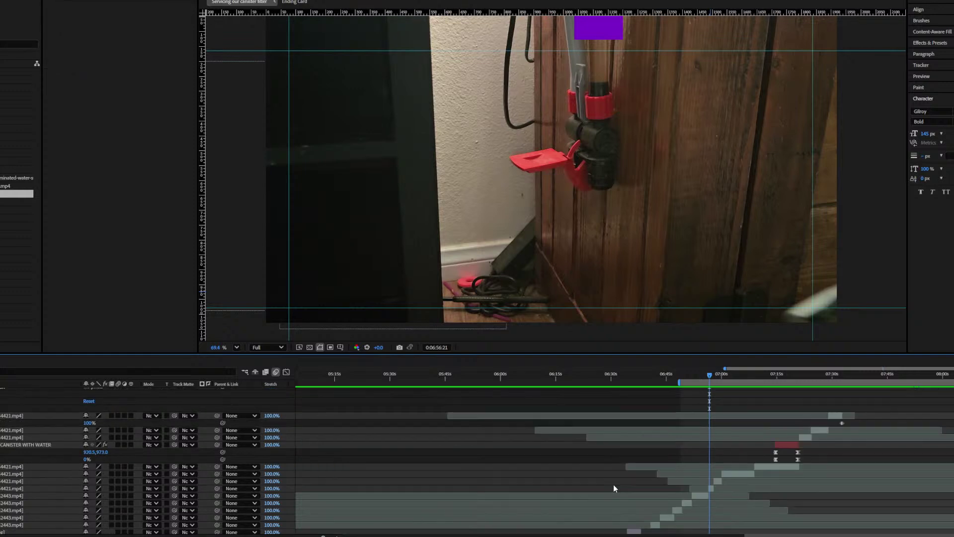
{"action": "left_click", "coordinate": [729, 475]}
{"action": "left_click", "coordinate": [759, 465]}
{"action": "key", "text": "ctrl+v"}
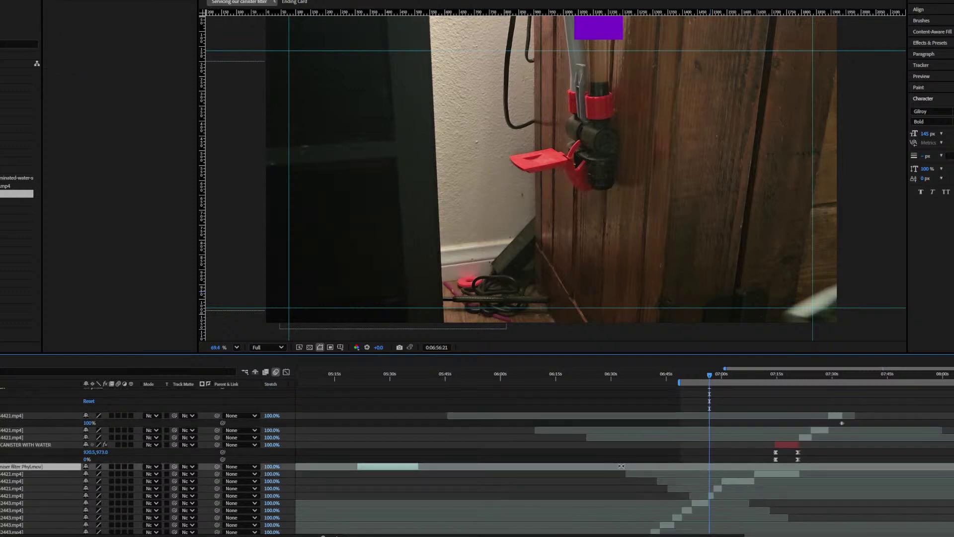
Step: Extend the pasted leaf layer's end to about 0:07:12 and shift its position keyframes so the entrance runs from 0:06:56:07 to 0:06:56:17
{"action": "left_click_drag", "start_coordinate": [417, 466], "coordinate": [769, 458]}
{"action": "key", "text": "u"}
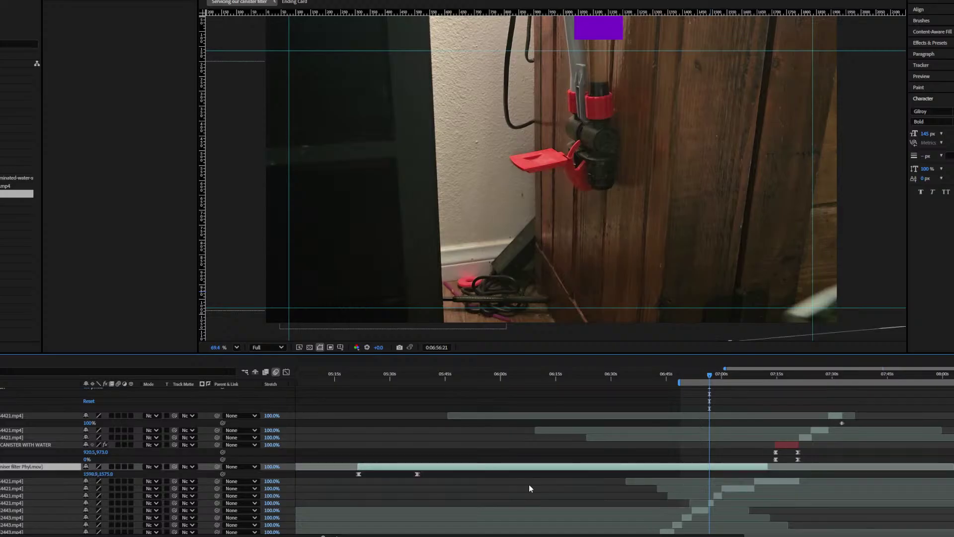
{"action": "left_click_drag", "start_coordinate": [343, 470], "coordinate": [494, 482]}
{"action": "left_click_drag", "start_coordinate": [362, 476], "coordinate": [708, 480]}
{"action": "scroll", "coordinate": [711, 480], "scroll_direction": "up", "scroll_amount": 5}
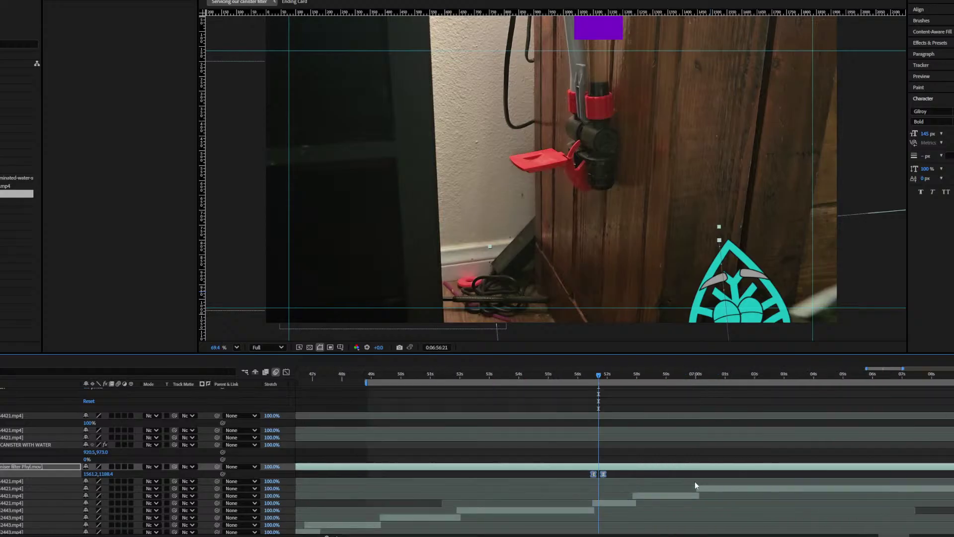
{"action": "left_click", "coordinate": [600, 477]}
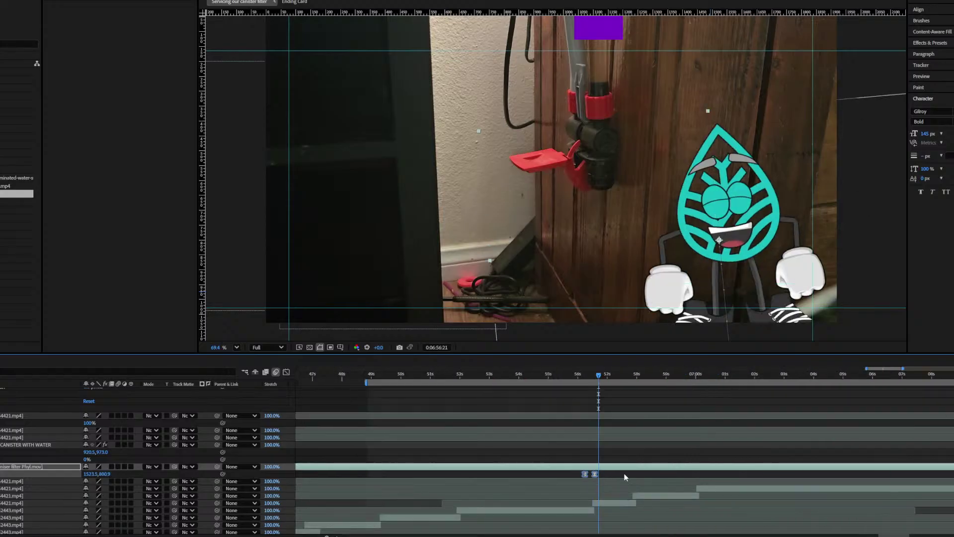
Step: Show the title/action-safe guides and trim the pasted leaf layer's start to its first position keyframe at 0:06:56:07
{"action": "scroll", "coordinate": [618, 464], "scroll_direction": "down", "scroll_amount": 3}
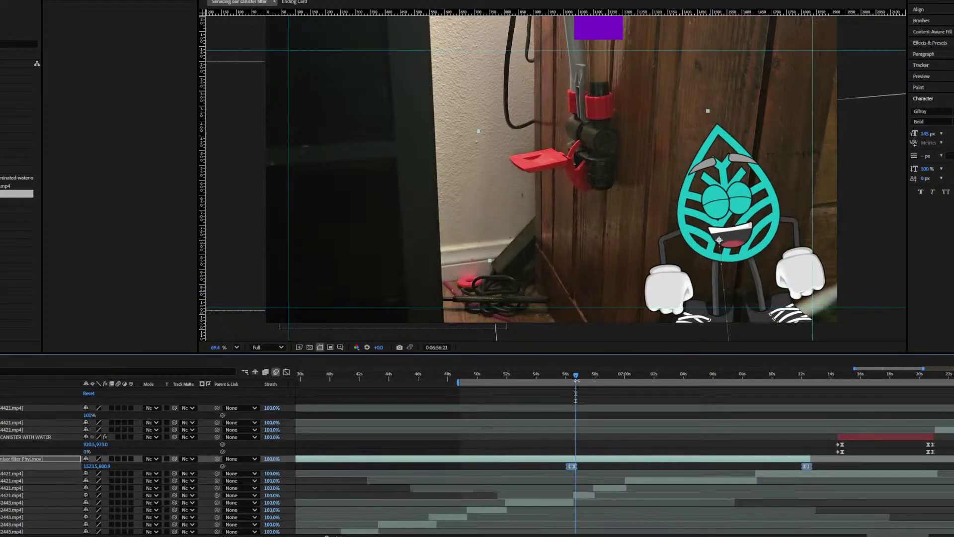
{"action": "left_click", "coordinate": [587, 390]}
{"action": "left_click", "coordinate": [571, 376]}
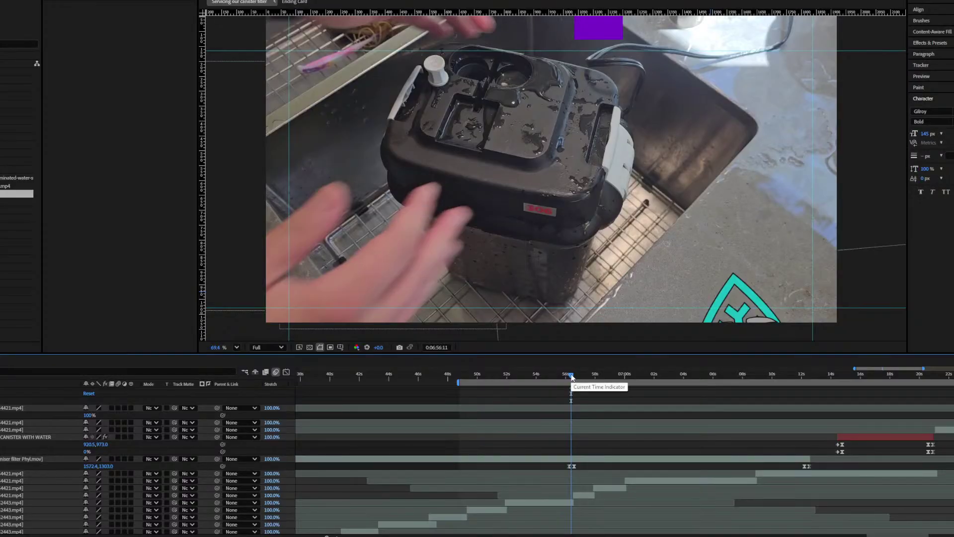
{"action": "scroll", "coordinate": [571, 376], "scroll_direction": "up", "scroll_amount": 8}
{"action": "key", "text": "apostrophe"}
{"action": "scroll", "coordinate": [645, 431], "scroll_direction": "down", "scroll_amount": 8}
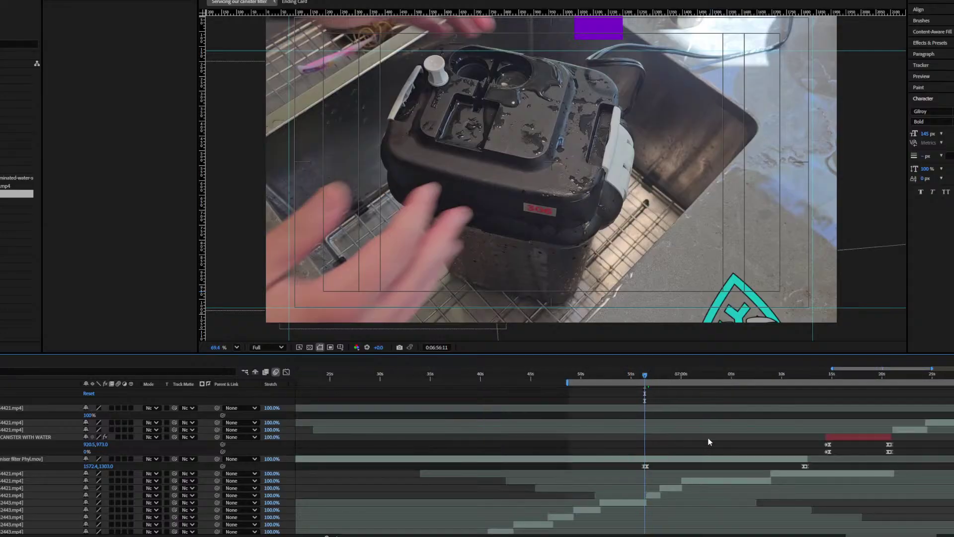
{"action": "scroll", "coordinate": [646, 424], "scroll_direction": "up", "scroll_amount": 8}
{"action": "left_click", "coordinate": [594, 378]}
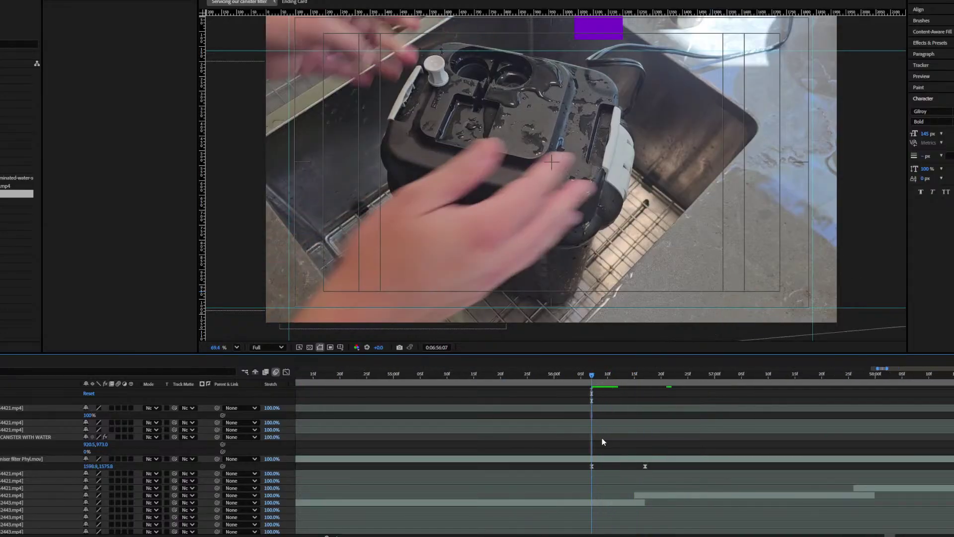
{"action": "left_click", "coordinate": [603, 460]}
Step: At 0:06:56:17, move the leaf character to the left of the hose connector, at position 495.3, 795.2
{"action": "scroll", "coordinate": [675, 440], "scroll_direction": "down", "scroll_amount": 8}
{"action": "left_click_drag", "start_coordinate": [529, 377], "coordinate": [547, 377]}
{"action": "scroll", "coordinate": [579, 404], "scroll_direction": "down", "scroll_amount": 8}
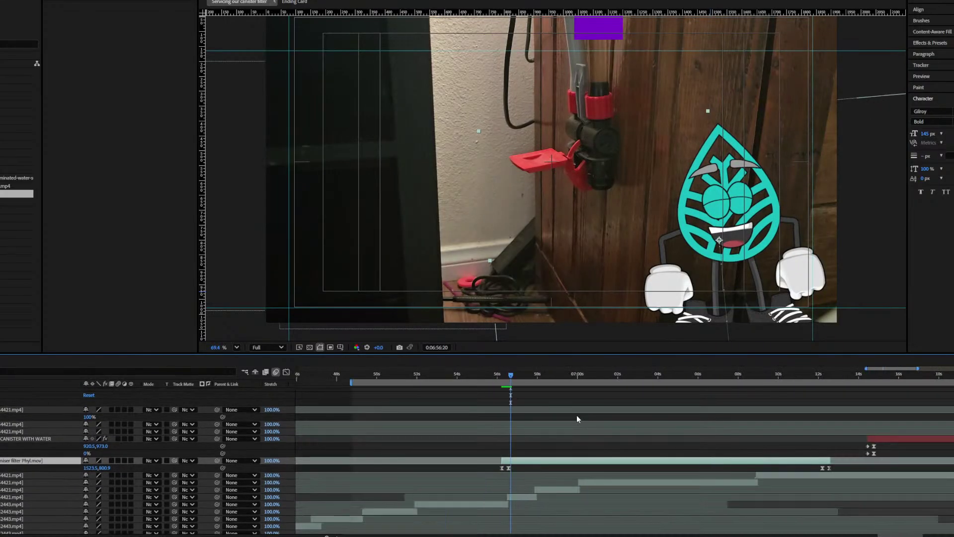
{"action": "key", "text": "Page_Up"}
{"action": "key", "text": "Page_Up"}
{"action": "key", "text": "Page_Up"}
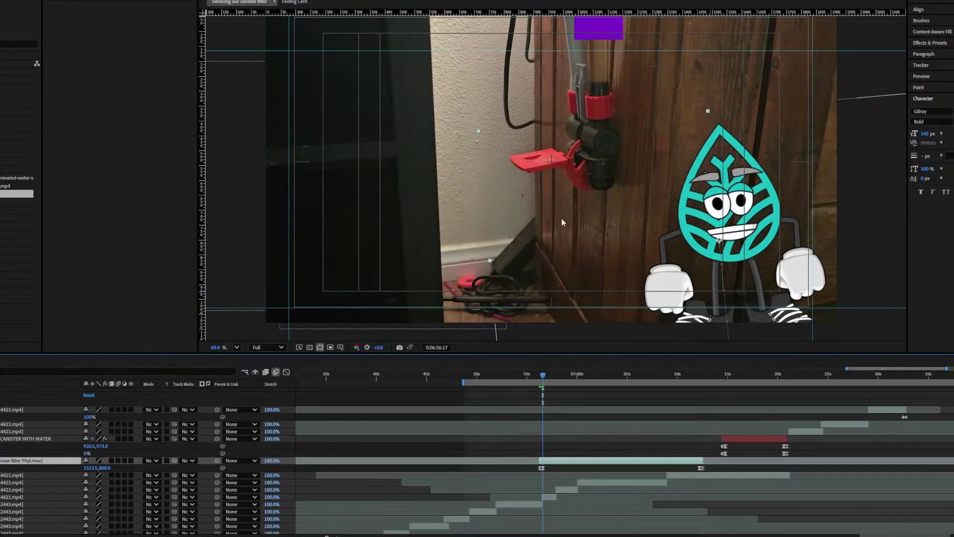
{"action": "left_click_drag", "start_coordinate": [725, 214], "coordinate": [420, 213]}
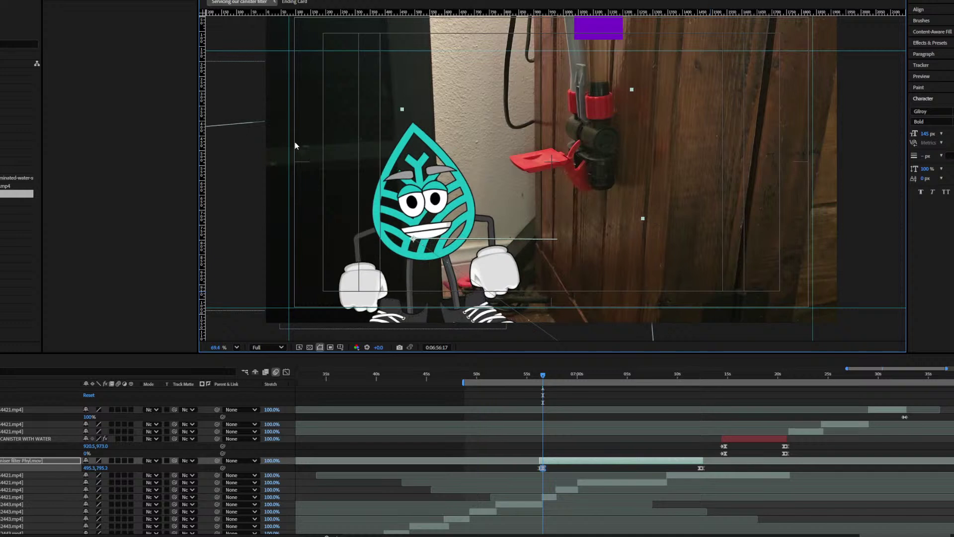
{"action": "left_click_drag", "start_coordinate": [373, 148], "coordinate": [385, 144]}
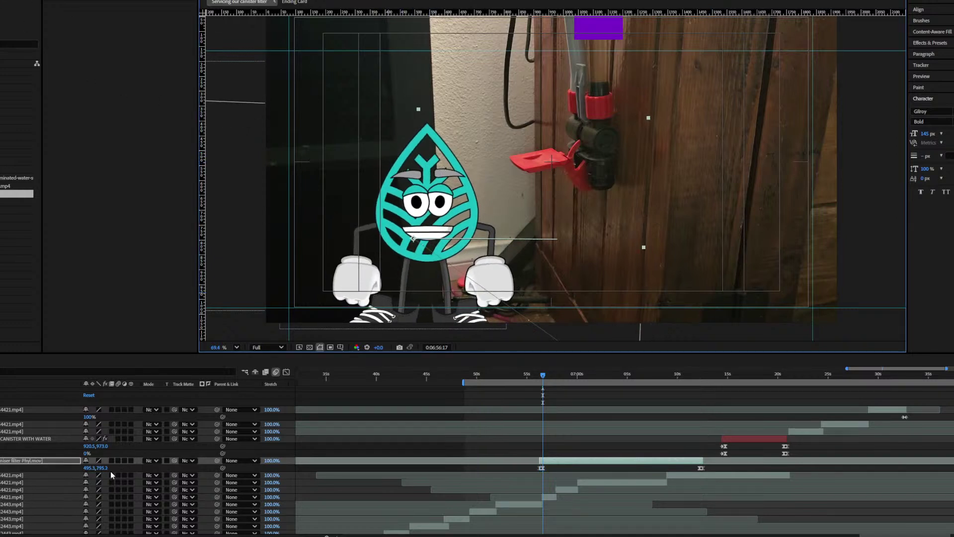
Step: Reveal the leaf layer's scale and rotation properties and set its rotation to 6.2°
{"action": "key", "text": "shift+s"}
{"action": "key", "text": "shift+r"}
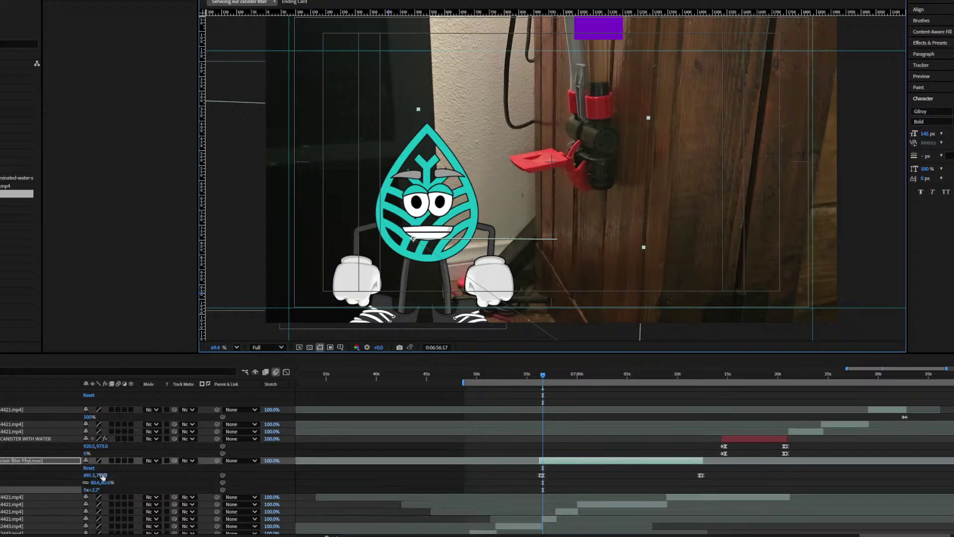
{"action": "left_click", "coordinate": [97, 489]}
{"action": "type", "text": "6.2"}
{"action": "key", "text": "Return"}
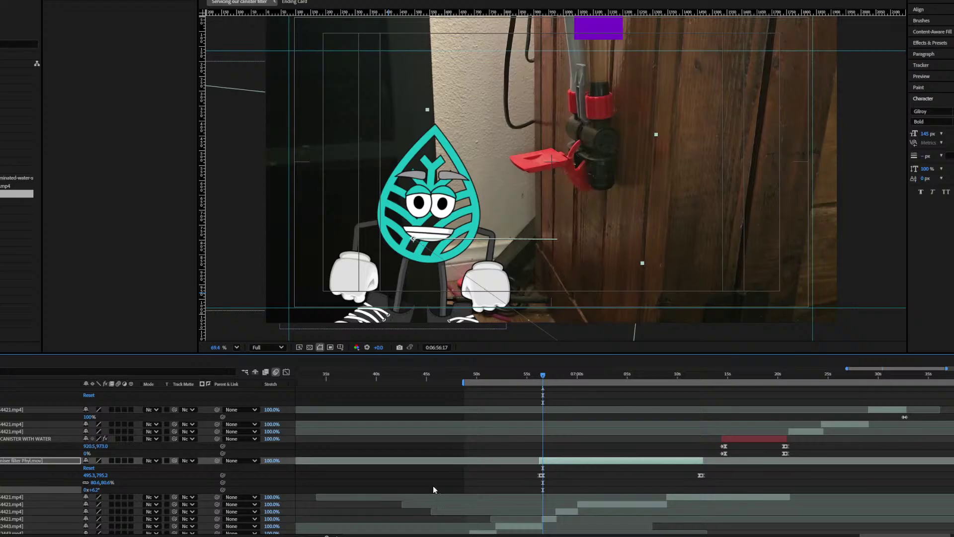
Step: At 0:06:56:07, replace the leaf's starting position with a copy of its 0:06:56:17 position, moved straight down below the frame to 414.7, 1553.9
{"action": "key", "text": "equal"}
{"action": "key", "text": "equal"}
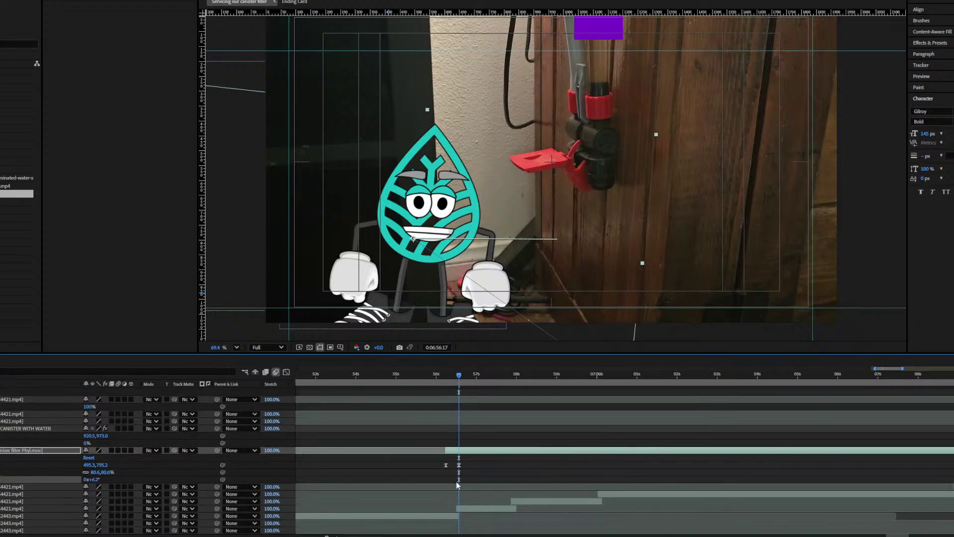
{"action": "scroll", "coordinate": [431, 266], "scroll_direction": "down", "scroll_amount": 2}
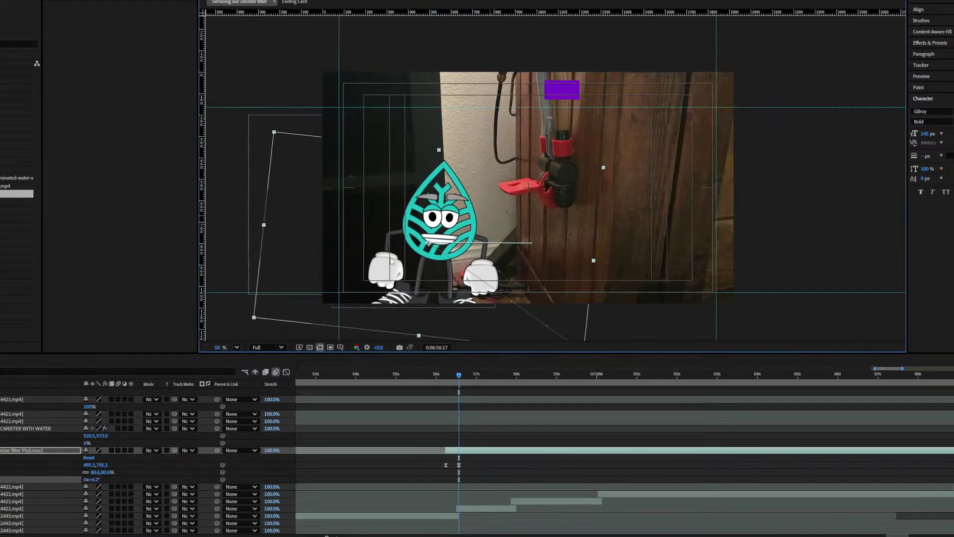
{"action": "left_click", "coordinate": [238, 347]}
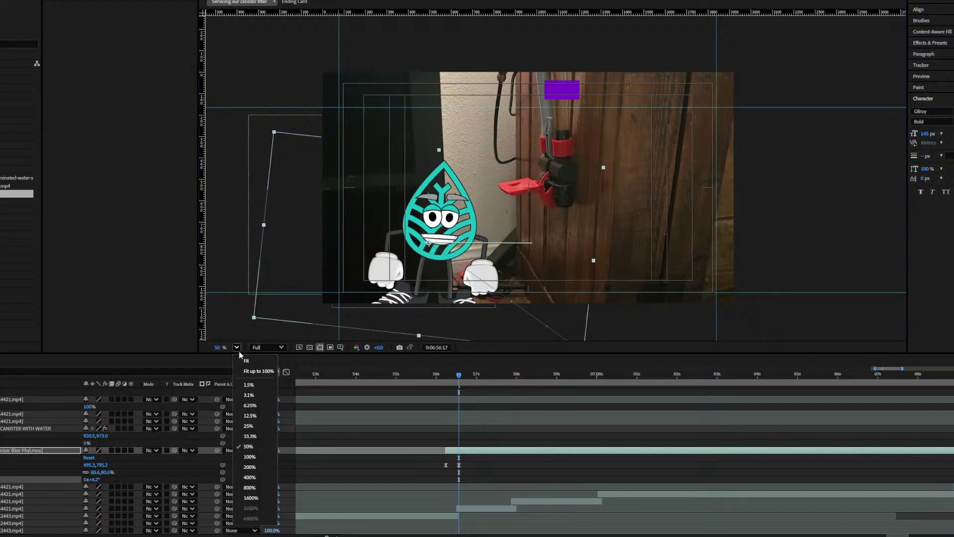
{"action": "left_click", "coordinate": [297, 394]}
{"action": "left_click_drag", "start_coordinate": [459, 376], "coordinate": [452, 378]}
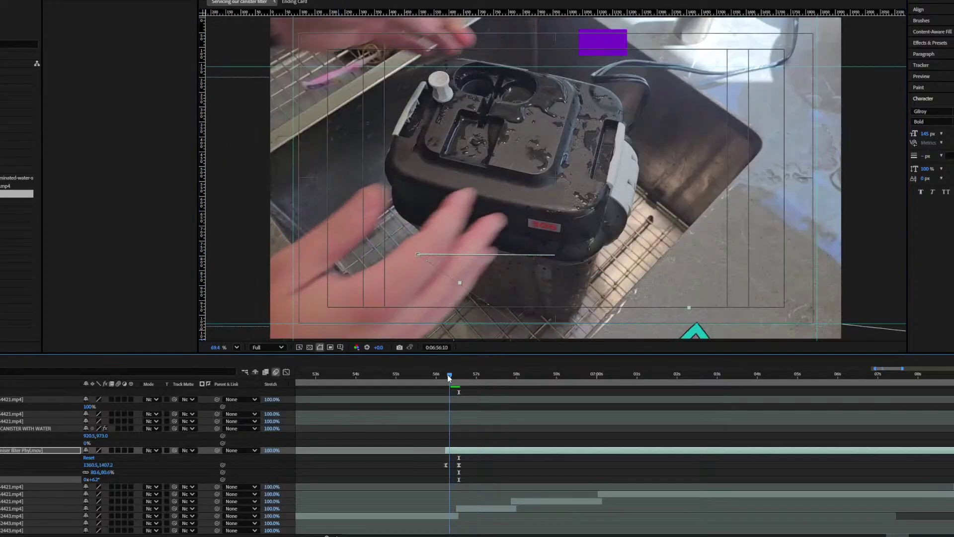
{"action": "key", "text": "j"}
{"action": "left_click", "coordinate": [461, 466]}
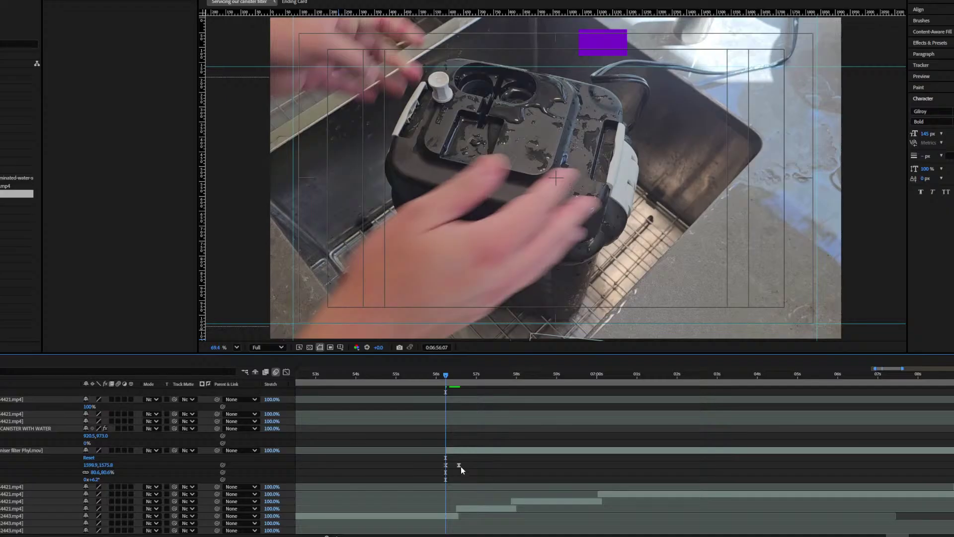
{"action": "scroll", "coordinate": [461, 466], "scroll_direction": "up", "scroll_amount": 1}
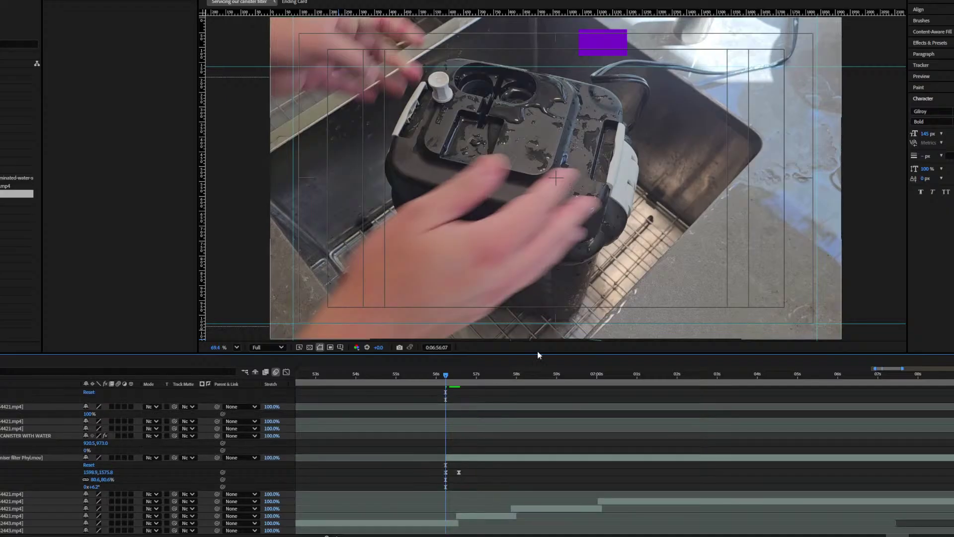
{"action": "scroll", "coordinate": [490, 209], "scroll_direction": "down", "scroll_amount": 1}
{"action": "left_click_drag", "start_coordinate": [490, 208], "coordinate": [469, 168]}
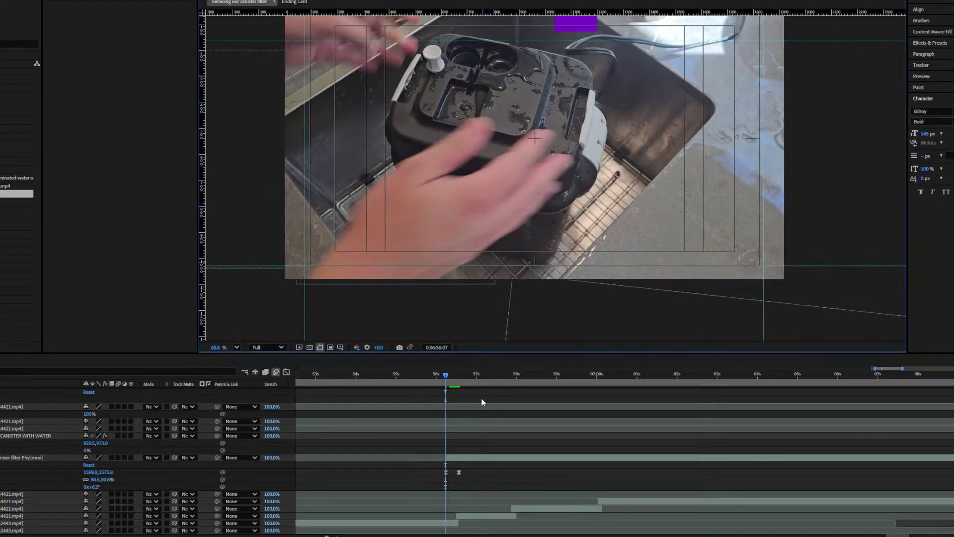
{"action": "left_click", "coordinate": [460, 471]}
{"action": "key", "text": "ctrl+c"}
{"action": "key", "text": "ctrl+v"}
{"action": "left_click_drag", "start_coordinate": [499, 226], "coordinate": [490, 190]}
{"action": "left_click_drag", "start_coordinate": [434, 148], "coordinate": [415, 337]}
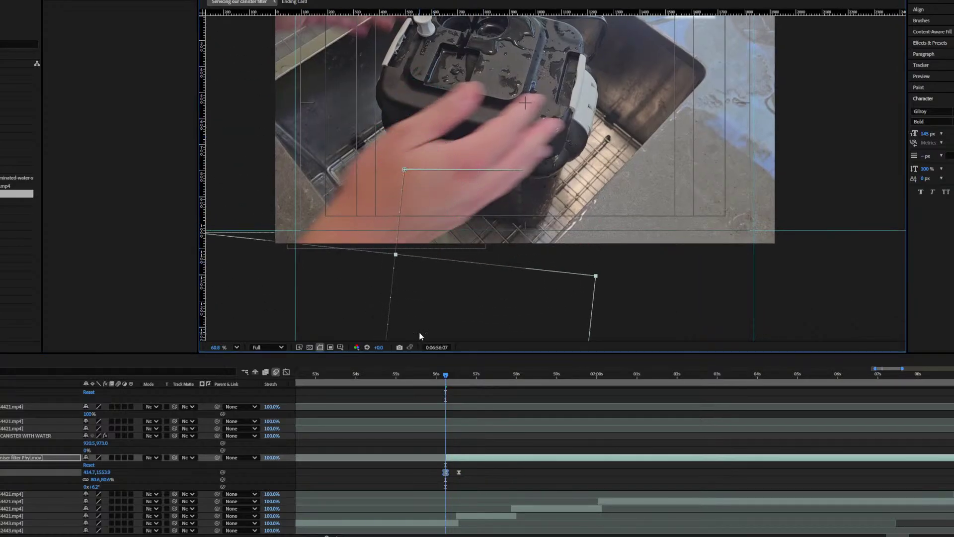
Step: Copy the leaf's resting position keyframe, 495.3, 795.2, from 0:06:56:17 onto its exit-start keyframe at 0:07:12:06
{"action": "left_click_drag", "start_coordinate": [447, 376], "coordinate": [464, 380]}
{"action": "scroll", "coordinate": [458, 428], "scroll_direction": "down", "scroll_amount": 2}
{"action": "scroll", "coordinate": [458, 429], "scroll_direction": "up", "scroll_amount": 1}
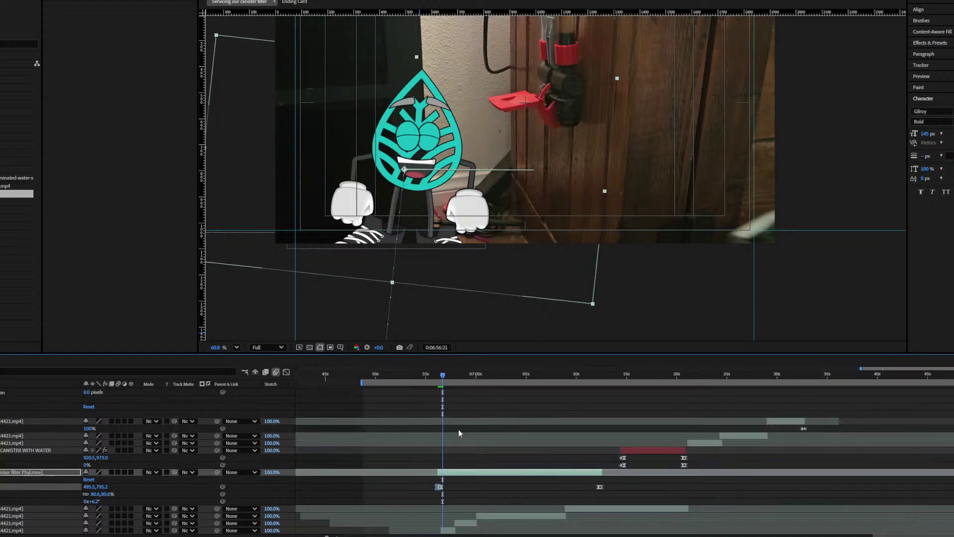
{"action": "left_click_drag", "start_coordinate": [538, 378], "coordinate": [553, 377]}
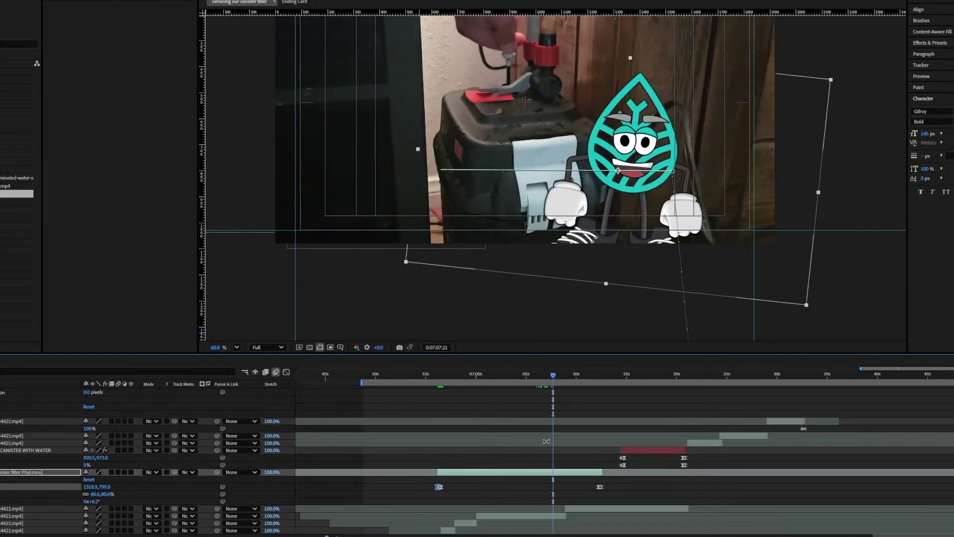
{"action": "key", "text": "k"}
{"action": "left_click", "coordinate": [443, 487]}
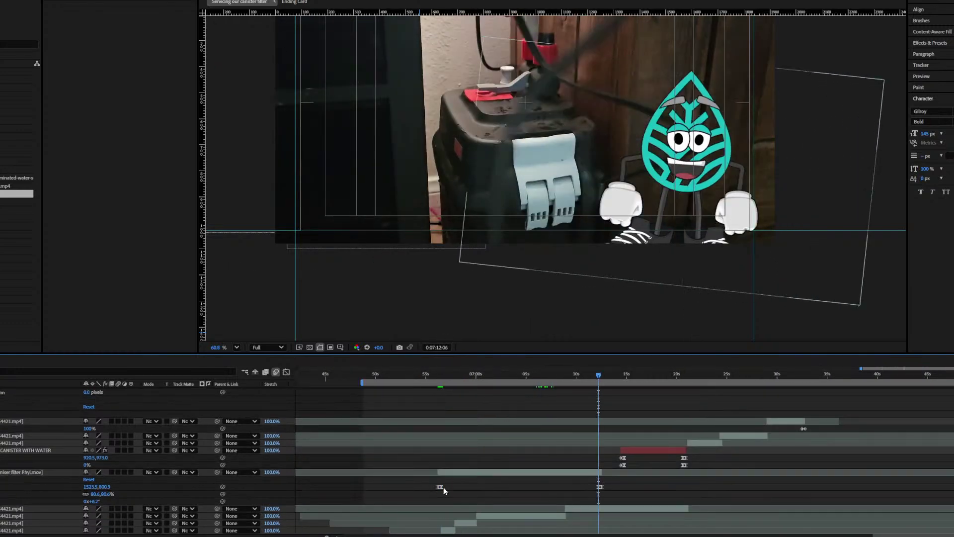
{"action": "key", "text": "ctrl+c"}
{"action": "key", "text": "ctrl+v"}
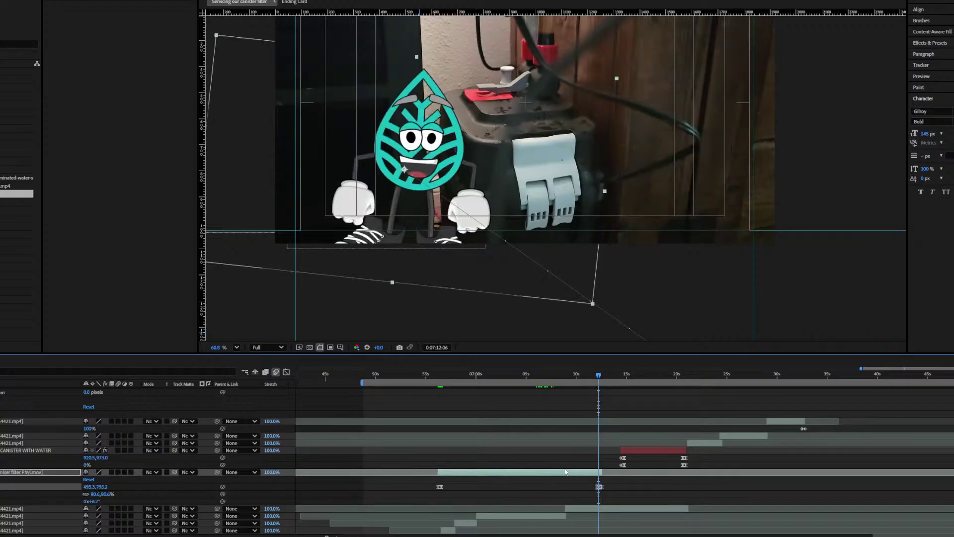
Step: Move the leaf layer above the canister caption and the neighbouring footage layer, and preview its entrance from 0:06:55:22
{"action": "left_click_drag", "start_coordinate": [11, 476], "coordinate": [13, 445]}
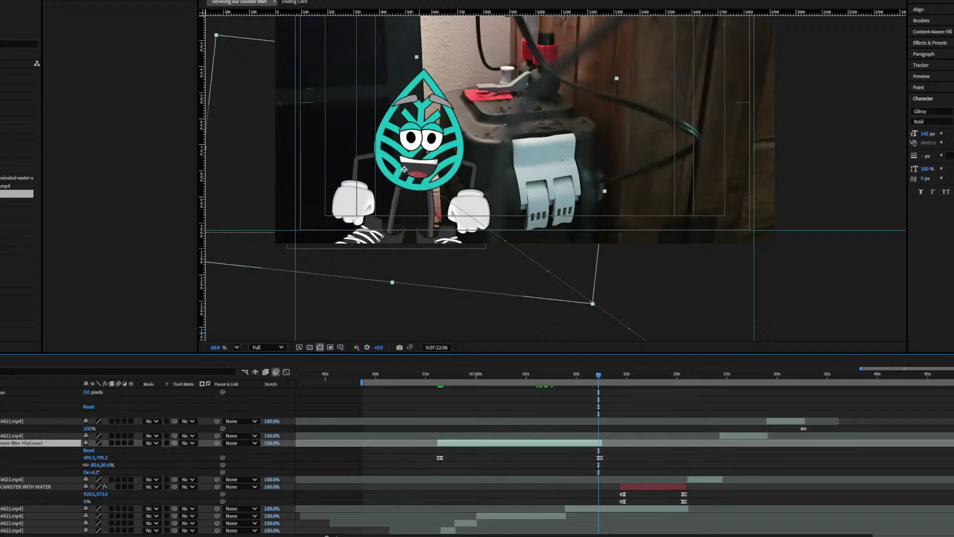
{"action": "left_click", "coordinate": [434, 375]}
{"action": "left_click_drag", "start_coordinate": [435, 379], "coordinate": [509, 382]}
{"action": "left_click", "coordinate": [237, 347]}
{"action": "left_click", "coordinate": [246, 359]}
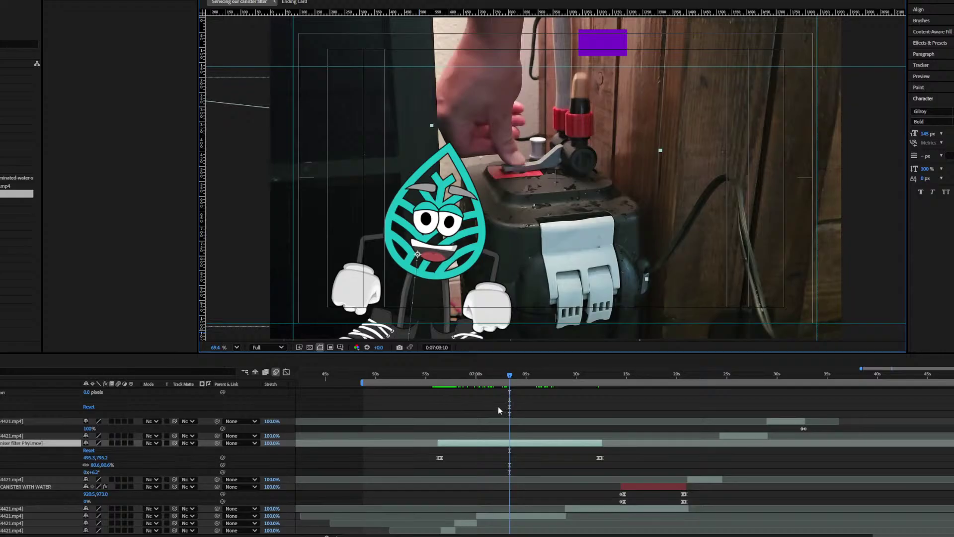
{"action": "left_click", "coordinate": [433, 378]}
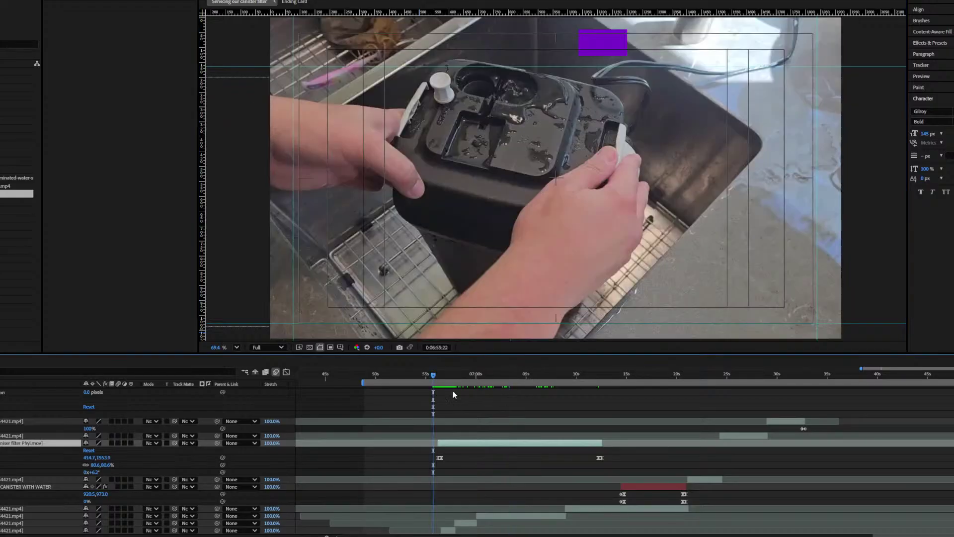
{"action": "key", "text": "space"}
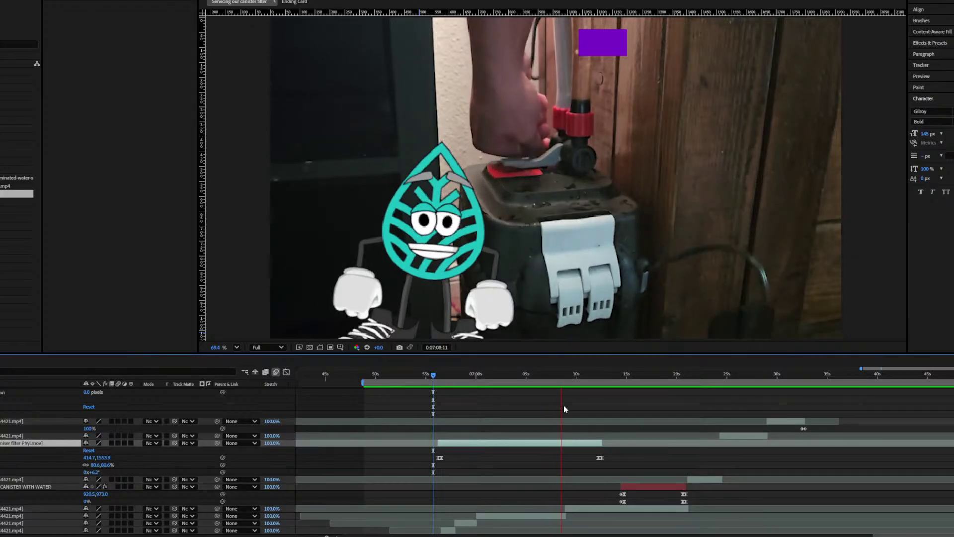
Step: Shift the leaf's position keyframes so the entrance ends at 0:07:09:02, extend the layer to about 0:07:25, and trim its start just before the entrance
{"action": "left_click", "coordinate": [553, 378]}
{"action": "left_click_drag", "start_coordinate": [552, 379], "coordinate": [567, 378]}
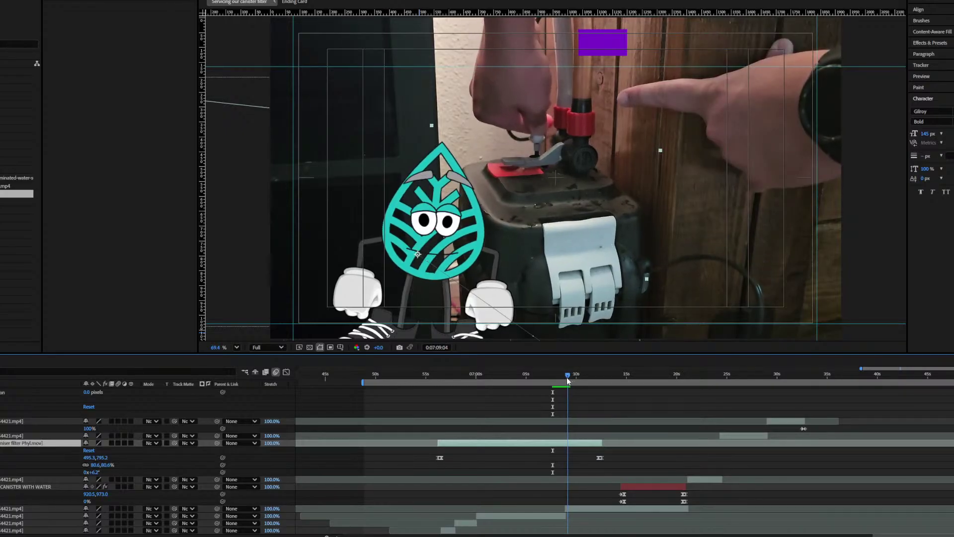
{"action": "left_click_drag", "start_coordinate": [431, 453], "coordinate": [616, 471]}
{"action": "left_click_drag", "start_coordinate": [442, 457], "coordinate": [730, 463]}
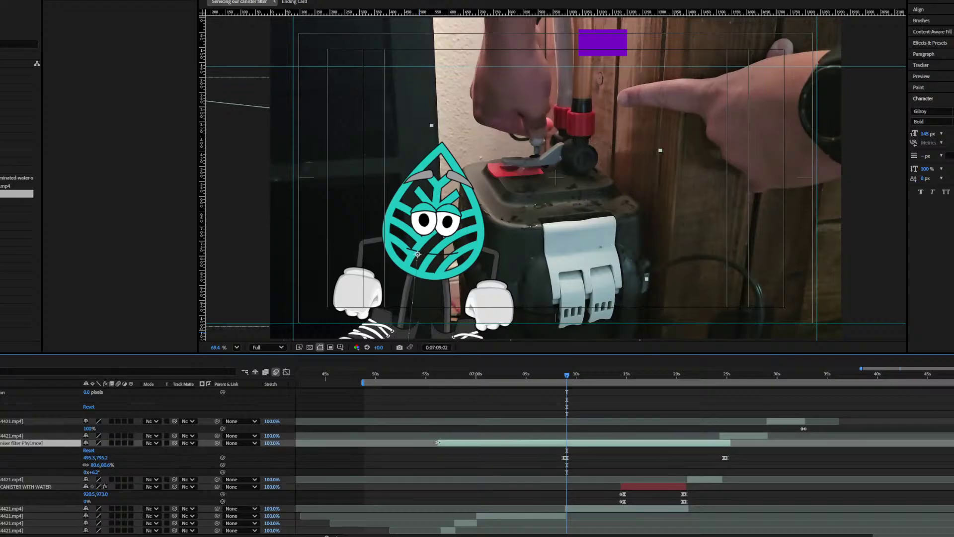
{"action": "left_click_drag", "start_coordinate": [437, 442], "coordinate": [561, 442]}
Step: Move the leaf layer above the next footage layer and preview its retimed entrance through to the PRE-FILL THE CANISTER WITH WATER caption
{"action": "scroll", "coordinate": [607, 467], "scroll_direction": "up", "scroll_amount": 3}
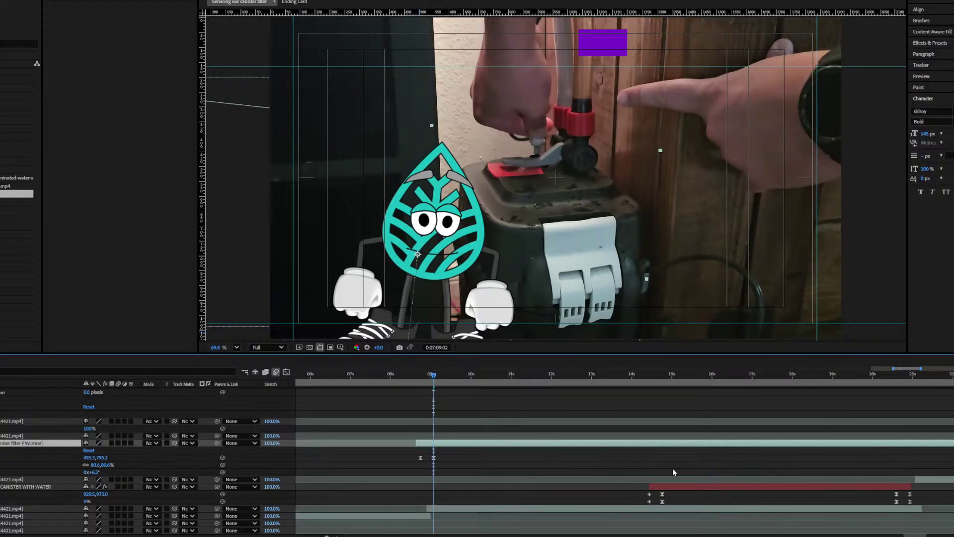
{"action": "scroll", "coordinate": [643, 484], "scroll_direction": "up", "scroll_amount": 2}
{"action": "scroll", "coordinate": [548, 462], "scroll_direction": "down", "scroll_amount": 5}
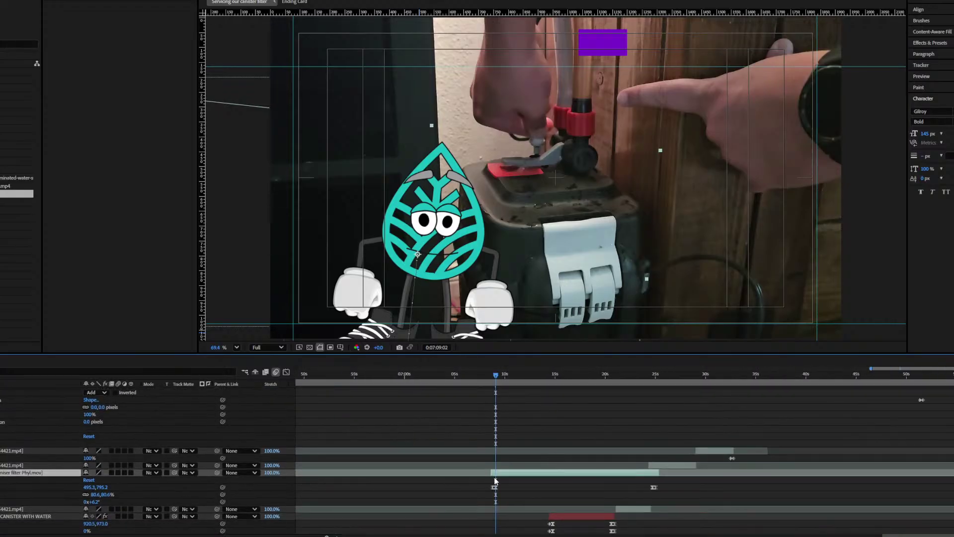
{"action": "left_click_drag", "start_coordinate": [24, 471], "coordinate": [23, 465]}
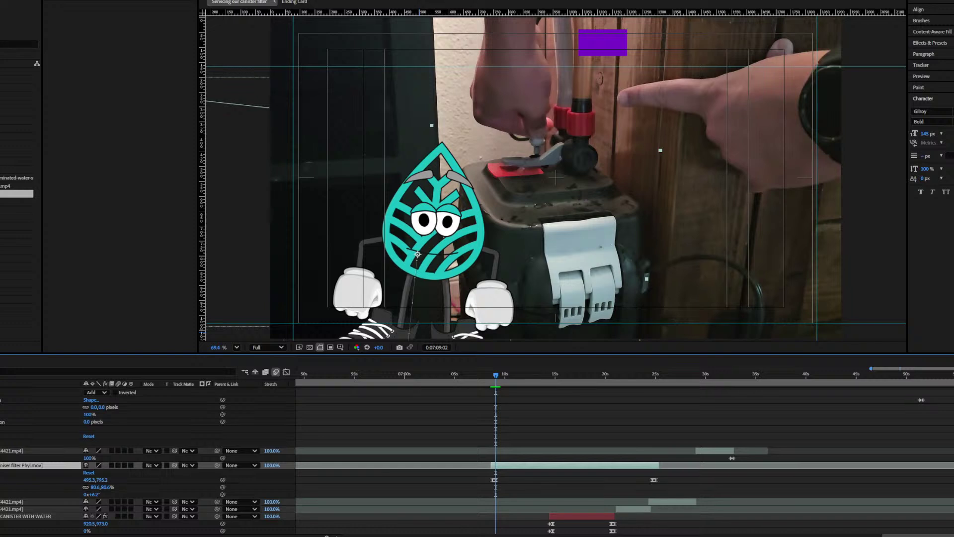
{"action": "scroll", "coordinate": [513, 400], "scroll_direction": "down", "scroll_amount": 2}
{"action": "scroll", "coordinate": [514, 399], "scroll_direction": "down", "scroll_amount": 3}
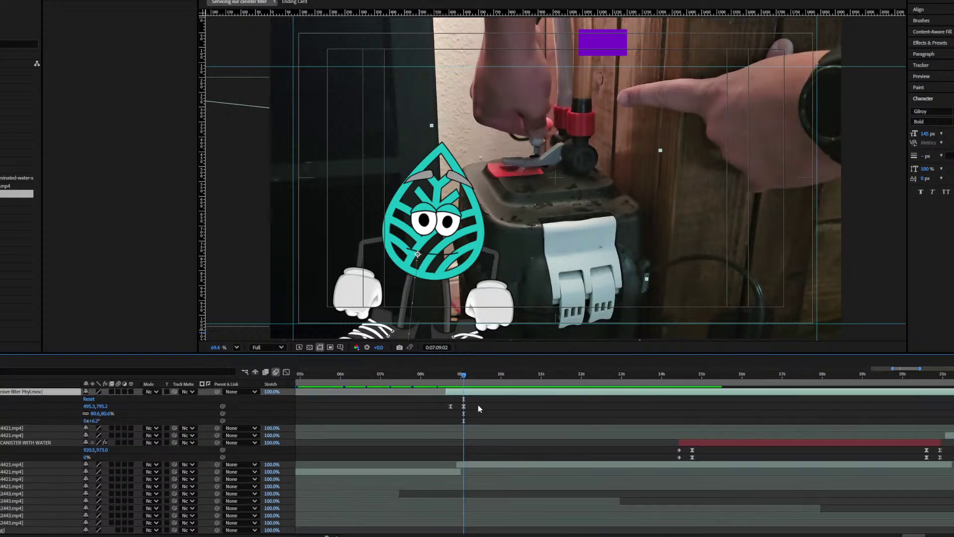
{"action": "scroll", "coordinate": [448, 392], "scroll_direction": "up", "scroll_amount": 3}
{"action": "left_click_drag", "start_coordinate": [438, 376], "coordinate": [424, 381]}
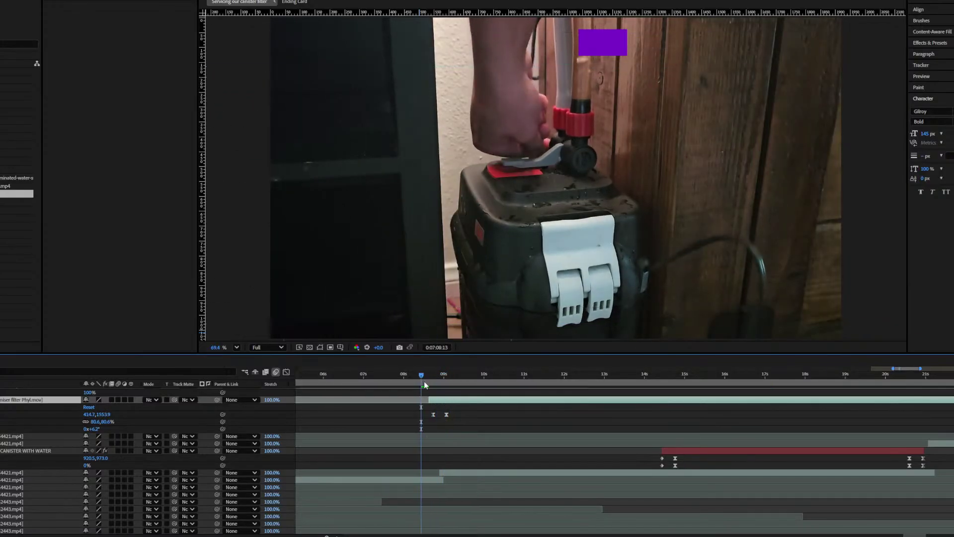
{"action": "key", "text": "space"}
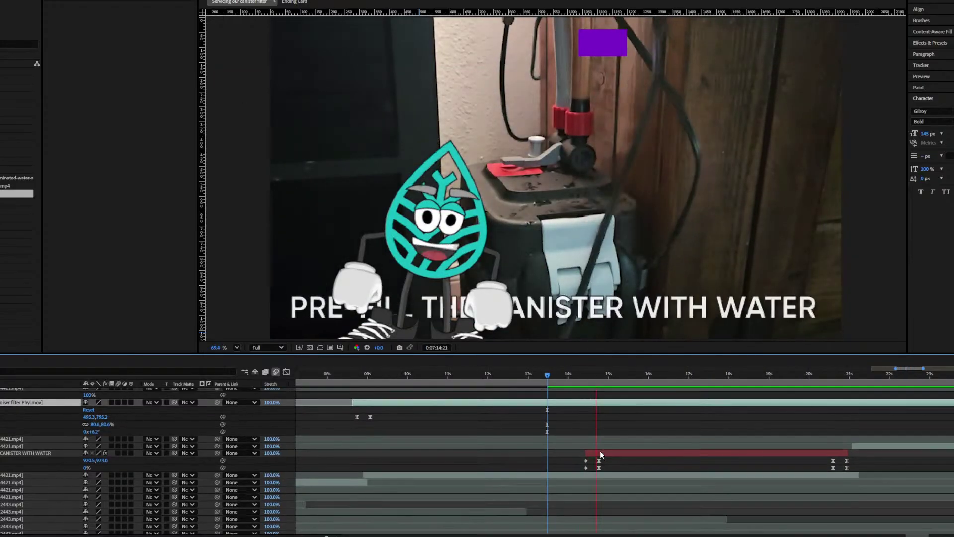
{"action": "left_click", "coordinate": [556, 378]}
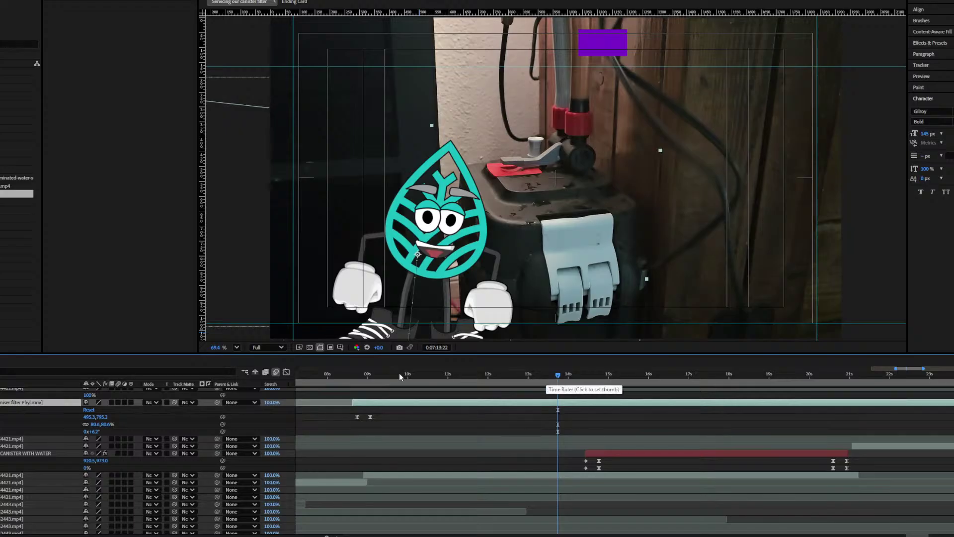
{"action": "left_click_drag", "start_coordinate": [557, 379], "coordinate": [365, 378]}
{"action": "key", "text": "space"}
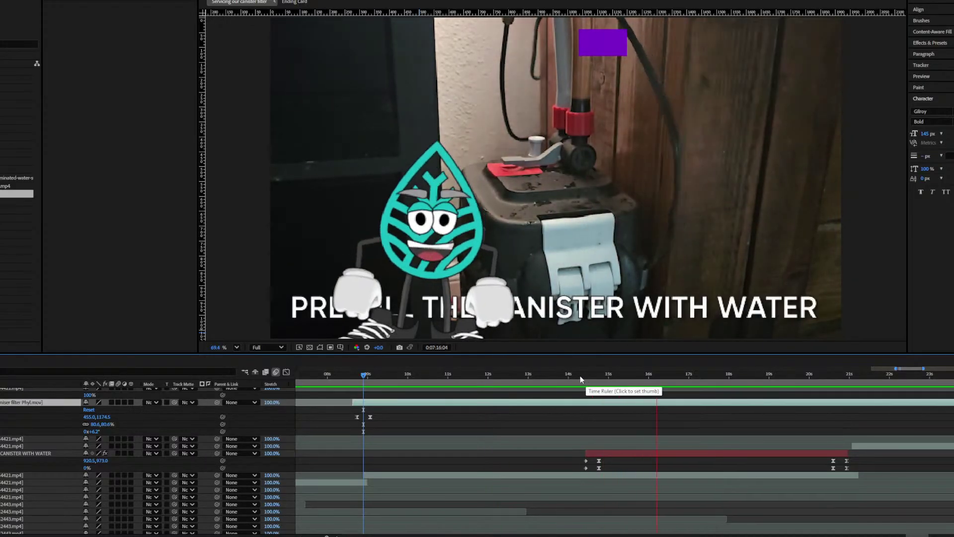
Step: Move the leaf's exit keyframes to start at 0:07:13:02, before the PRE-FILL caption, trim the layer's end just past them, and preview the exit
{"action": "left_click", "coordinate": [531, 379]}
{"action": "mouse_move", "coordinate": [537, 381]}
{"action": "left_mouse_down"}
{"action": "mouse_move", "coordinate": [515, 378]}
{"action": "mouse_move", "coordinate": [530, 380]}
{"action": "left_mouse_up"}
{"action": "scroll", "coordinate": [670, 441], "scroll_direction": "up", "scroll_amount": 1}
{"action": "scroll", "coordinate": [670, 441], "scroll_direction": "down", "scroll_amount": 4}
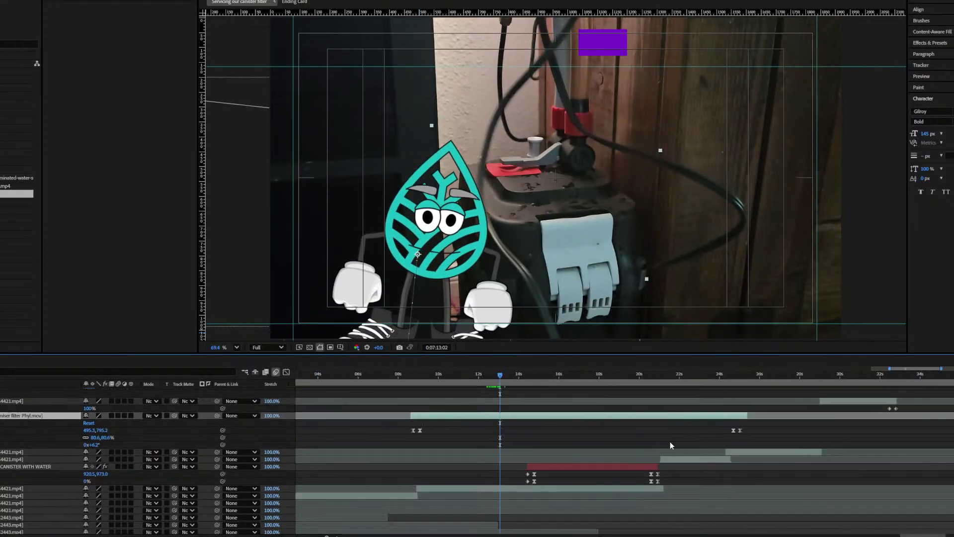
{"action": "left_click_drag", "start_coordinate": [702, 431], "coordinate": [596, 435]}
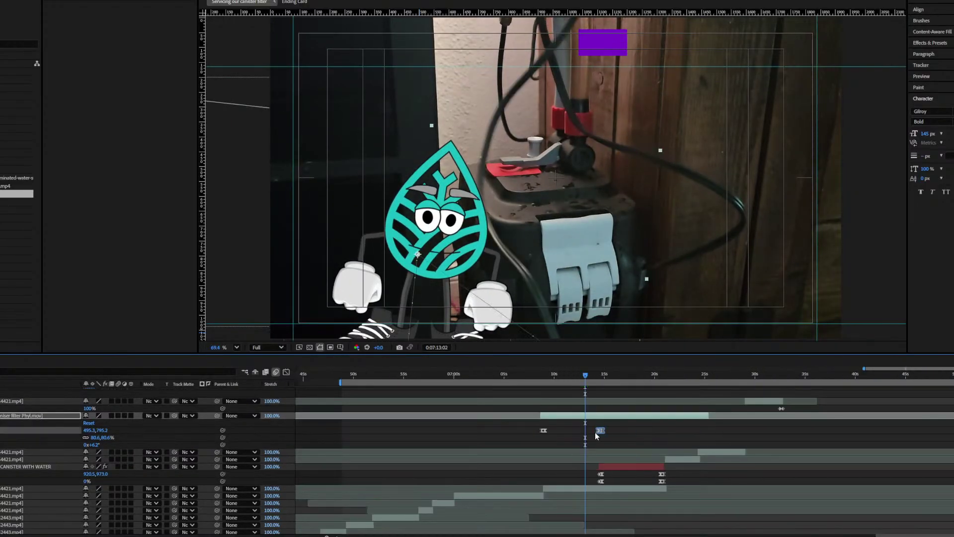
{"action": "left_click", "coordinate": [711, 432]}
{"action": "key", "text": "alt+bracketright"}
{"action": "key", "text": "space"}
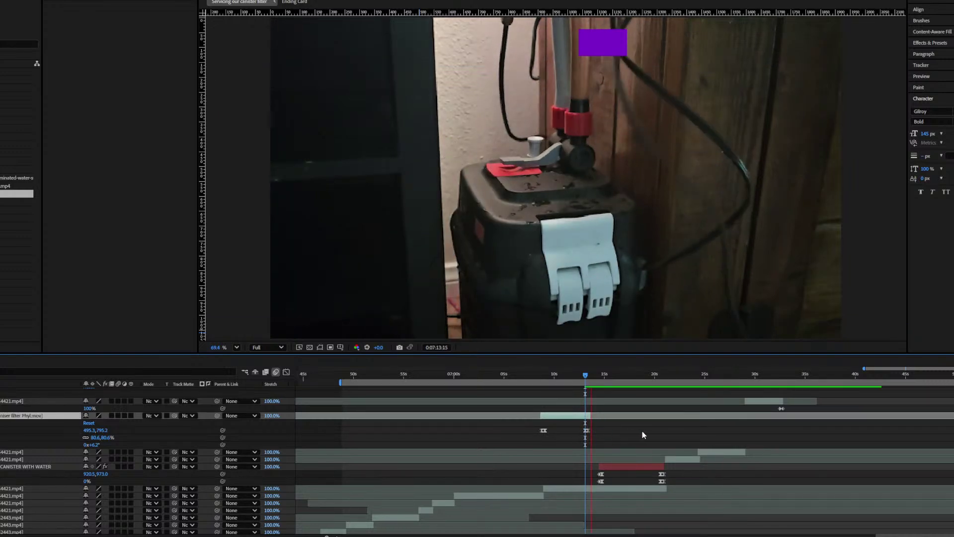
{"action": "key", "text": "space"}
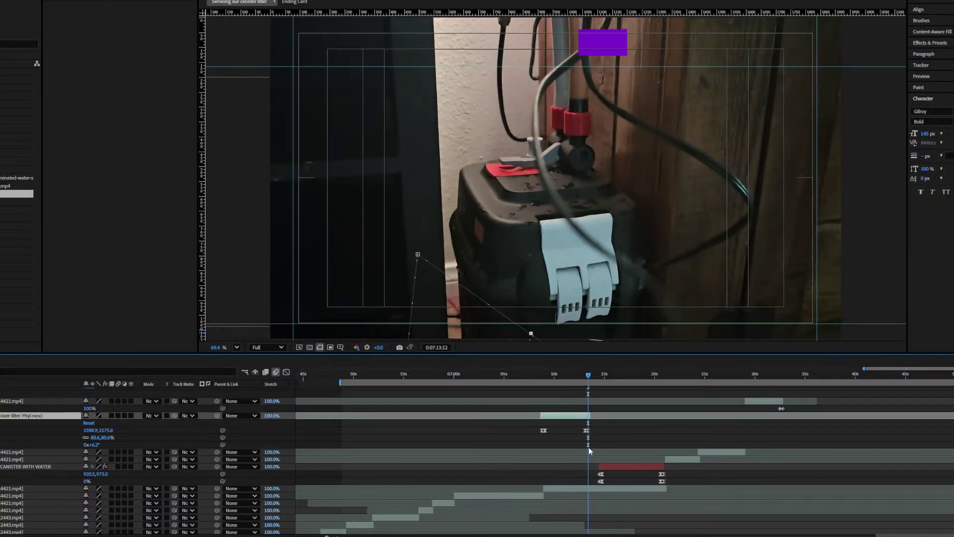
Step: Copy the leaf's first position keyframe, 414.7, 1553.9, onto its last keyframe at 0:07:13:12 so it exits straight down
{"action": "scroll", "coordinate": [589, 446], "scroll_direction": "up", "scroll_amount": 3}
{"action": "scroll", "coordinate": [464, 461], "scroll_direction": "down", "scroll_amount": 1}
{"action": "left_click", "coordinate": [458, 456]}
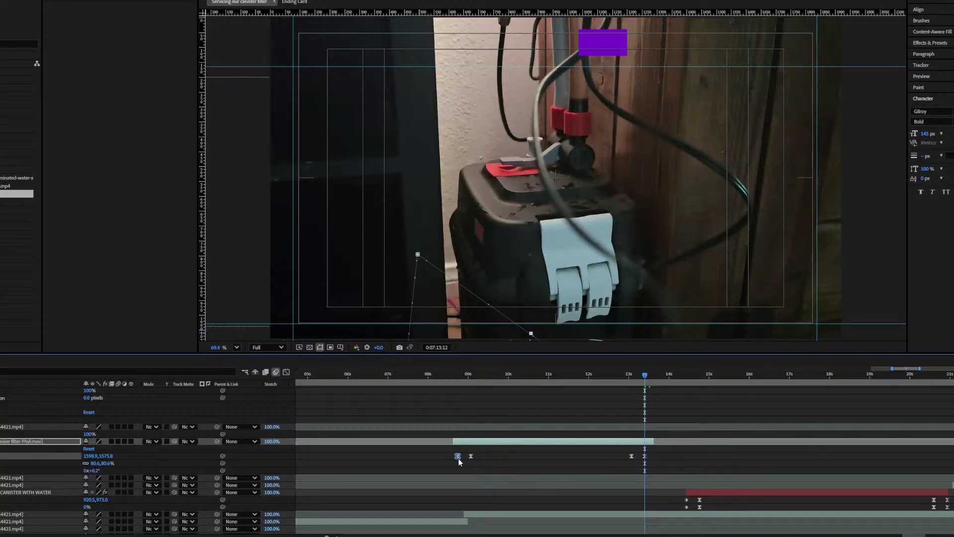
{"action": "scroll", "coordinate": [517, 402], "scroll_direction": "down", "scroll_amount": 5}
{"action": "left_click_drag", "start_coordinate": [522, 377], "coordinate": [557, 384]}
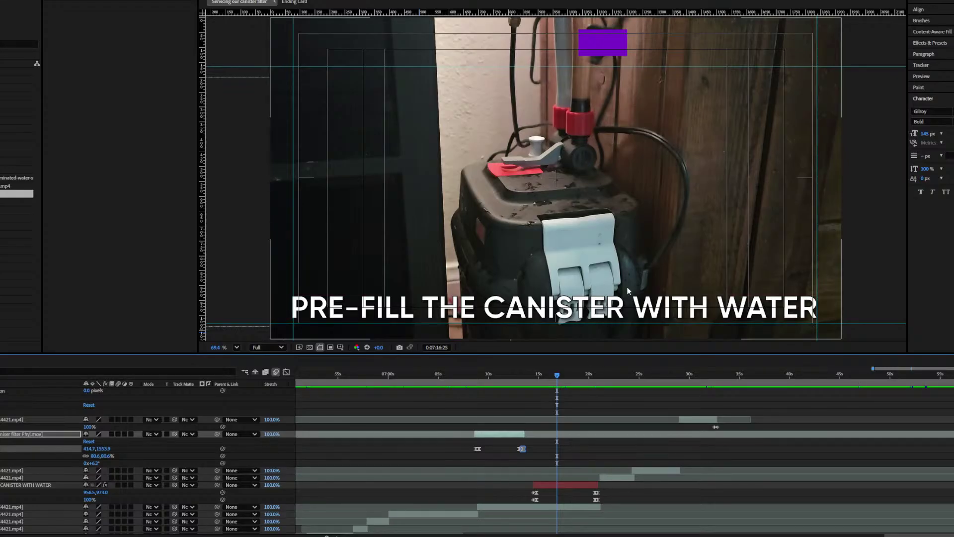
Step: Examine the leaf character's earlier full-body appearance at 0:00:11:28 and return to the PRE-FILL caption at 0:07:14:25
{"action": "key", "text": ";"}
{"action": "left_click_drag", "start_coordinate": [335, 377], "coordinate": [316, 387]}
{"action": "left_click_drag", "start_coordinate": [667, 303], "coordinate": [626, 175]}
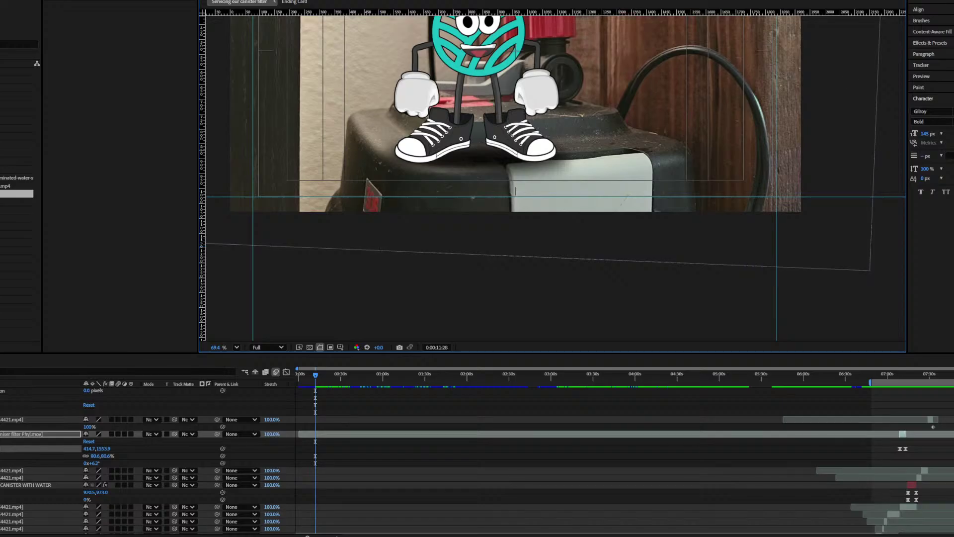
{"action": "left_click_drag", "start_coordinate": [677, 128], "coordinate": [634, 252]}
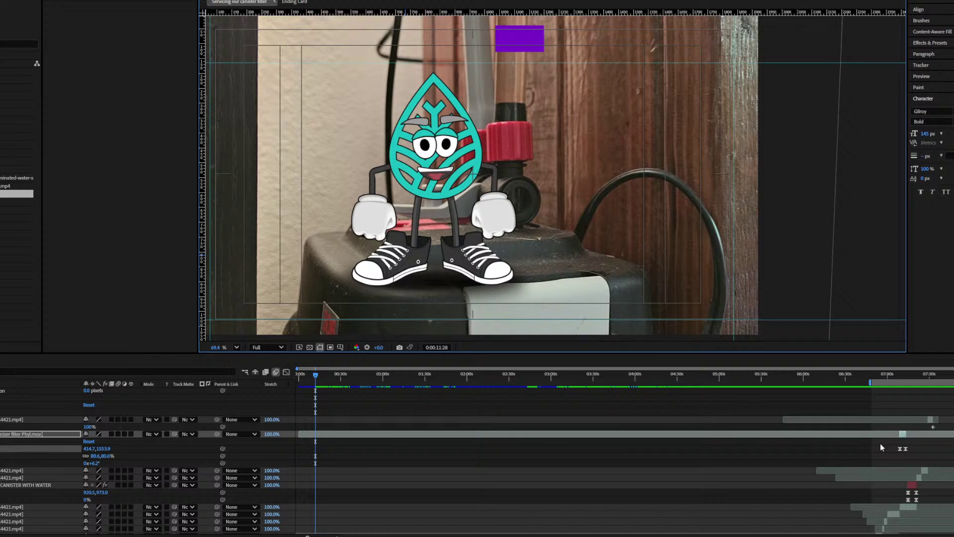
{"action": "left_click", "coordinate": [889, 376]}
{"action": "left_click_drag", "start_coordinate": [891, 377], "coordinate": [911, 381]}
{"action": "key", "text": "equal"}
{"action": "key", "text": "equal"}
{"action": "key", "text": "equal"}
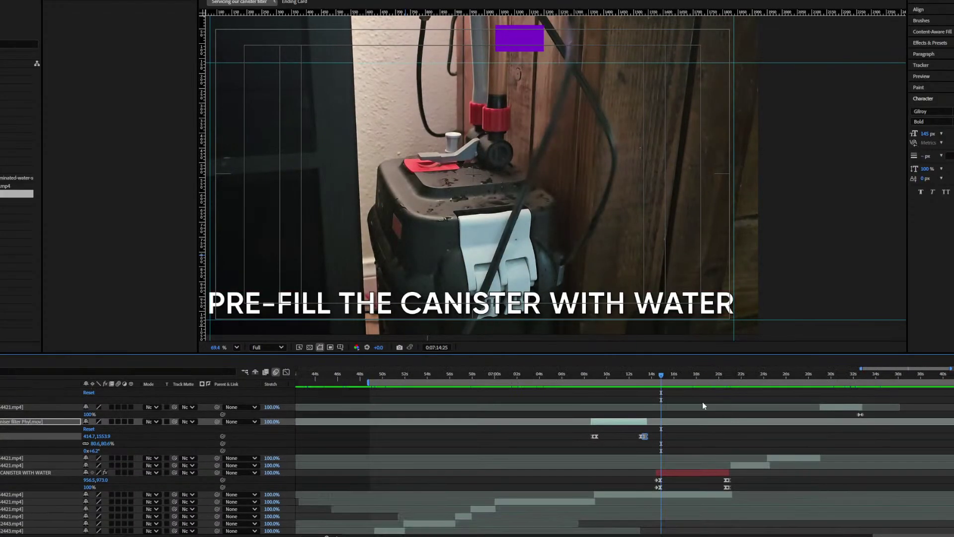
Step: Examine the footage from the end of the PRE-FILL caption to the transition into the full-body leaf around 0:07:33
{"action": "left_click_drag", "start_coordinate": [700, 376], "coordinate": [744, 396]}
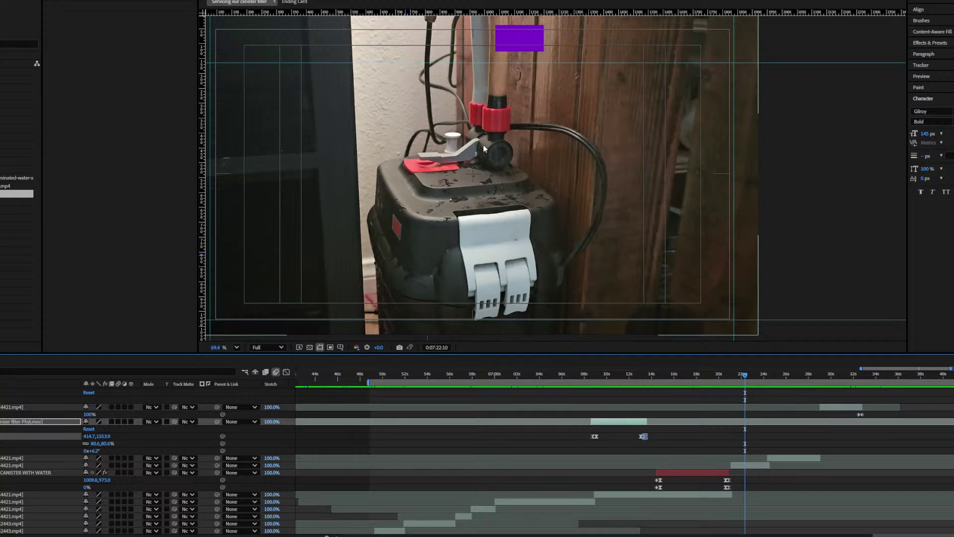
{"action": "left_click_drag", "start_coordinate": [790, 395], "coordinate": [727, 378]}
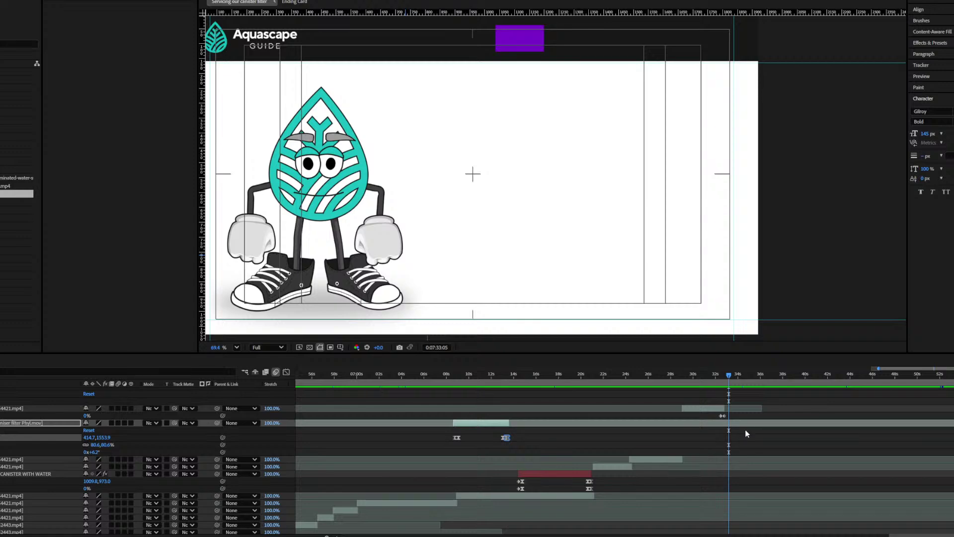
{"action": "scroll", "coordinate": [621, 447], "scroll_direction": "up", "scroll_amount": 5}
{"action": "scroll", "coordinate": [621, 447], "scroll_direction": "right", "scroll_amount": 5}
{"action": "left_click", "coordinate": [539, 386]}
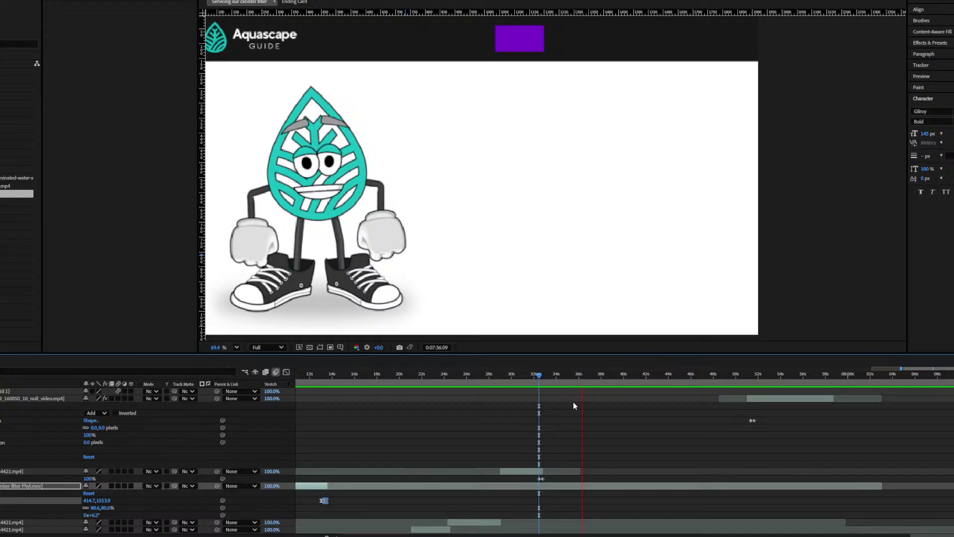
{"action": "left_click_drag", "start_coordinate": [610, 421], "coordinate": [660, 415]}
{"action": "scroll", "coordinate": [640, 445], "scroll_direction": "up", "scroll_amount": 2}
{"action": "left_click_drag", "start_coordinate": [579, 375], "coordinate": [565, 379]}
{"action": "scroll", "coordinate": [616, 472], "scroll_direction": "up", "scroll_amount": 3}
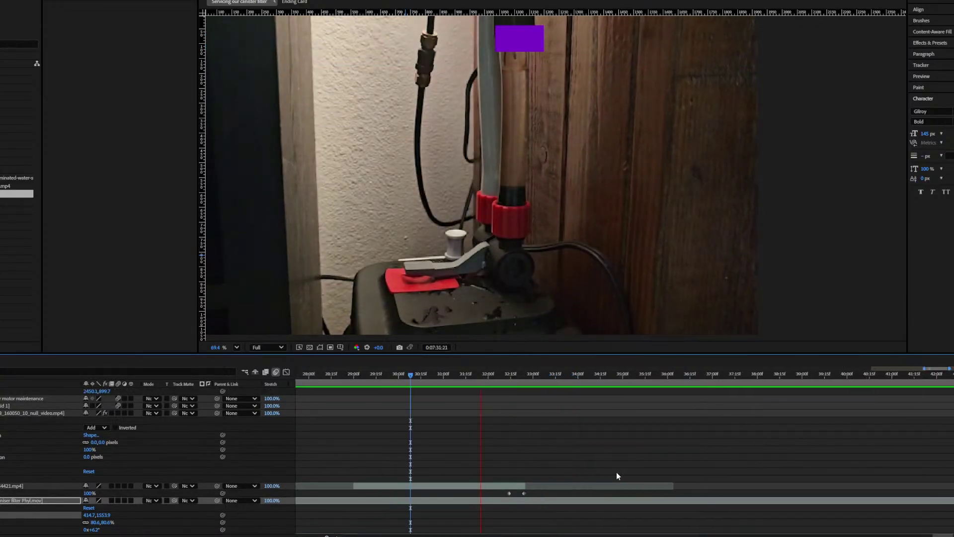
{"action": "scroll", "coordinate": [587, 470], "scroll_direction": "up", "scroll_amount": 1}
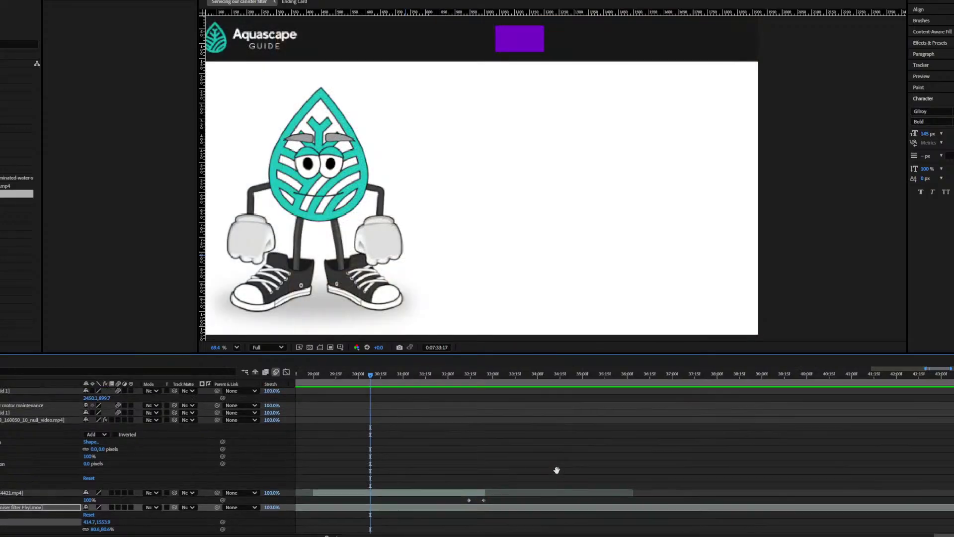
{"action": "scroll", "coordinate": [558, 468], "scroll_direction": "right", "scroll_amount": 2}
{"action": "scroll", "coordinate": [572, 462], "scroll_direction": "down", "scroll_amount": 6}
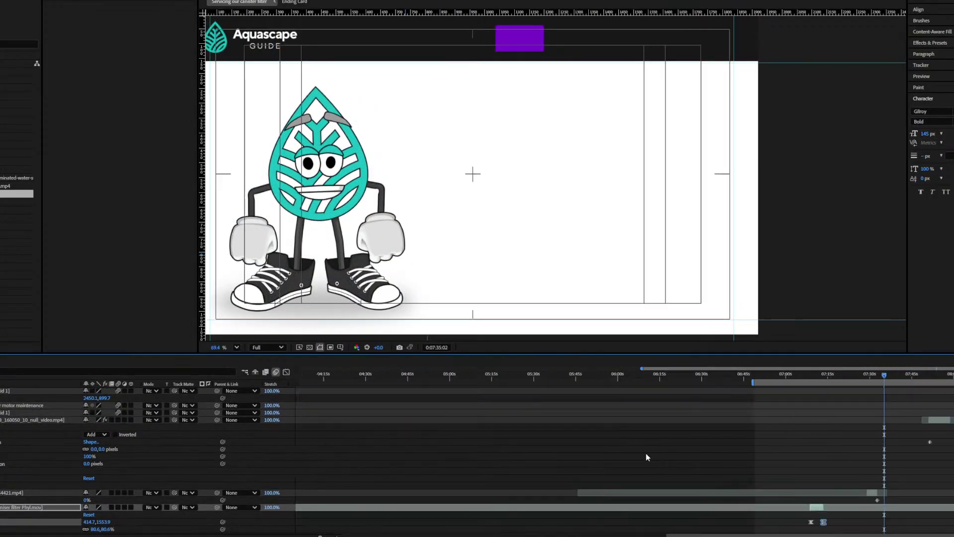
Step: Copy the Bacterial Nitrification article page layer used at 0:02:52:10 and paste it directly above the leaf layer
{"action": "left_click", "coordinate": [671, 377]}
{"action": "left_click_drag", "start_coordinate": [668, 382], "coordinate": [424, 387]}
{"action": "scroll", "coordinate": [497, 457], "scroll_direction": "down", "scroll_amount": 5}
{"action": "left_click_drag", "start_coordinate": [504, 379], "coordinate": [361, 393]}
{"action": "scroll", "coordinate": [361, 393], "scroll_direction": "down", "scroll_amount": 5}
{"action": "left_click_drag", "start_coordinate": [575, 380], "coordinate": [541, 380]}
{"action": "left_click", "coordinate": [584, 188]}
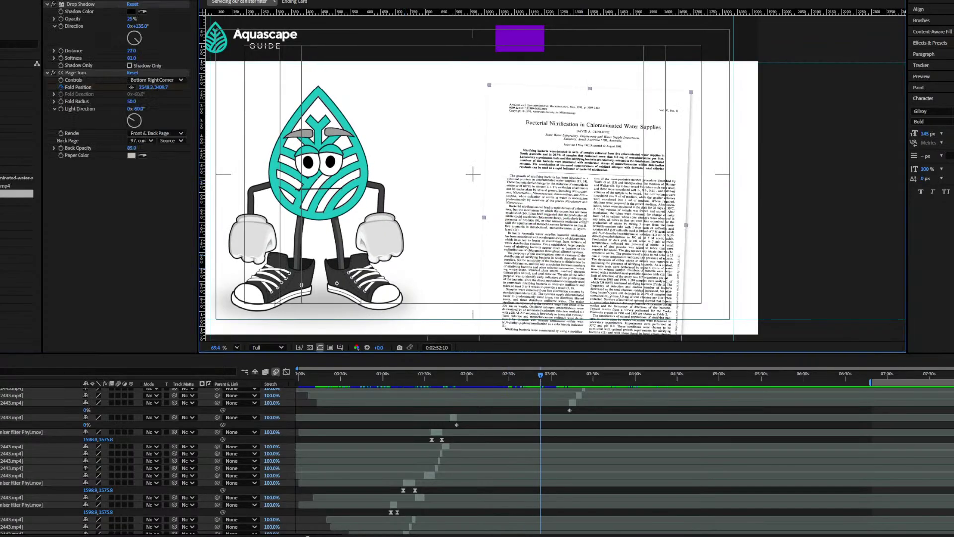
{"action": "scroll", "coordinate": [795, 449], "scroll_direction": "up", "scroll_amount": 10}
{"action": "scroll", "coordinate": [873, 443], "scroll_direction": "up", "scroll_amount": 5}
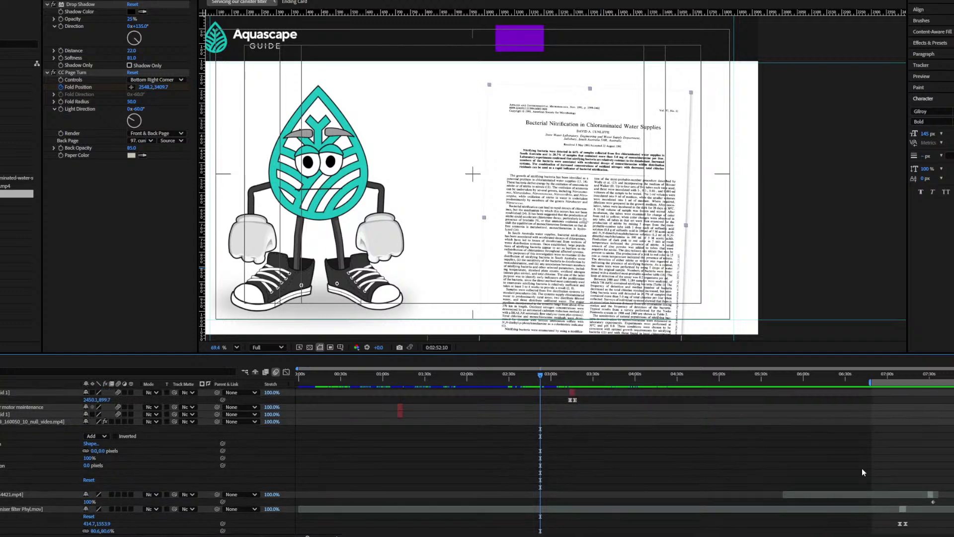
{"action": "scroll", "coordinate": [777, 472], "scroll_direction": "up", "scroll_amount": 5}
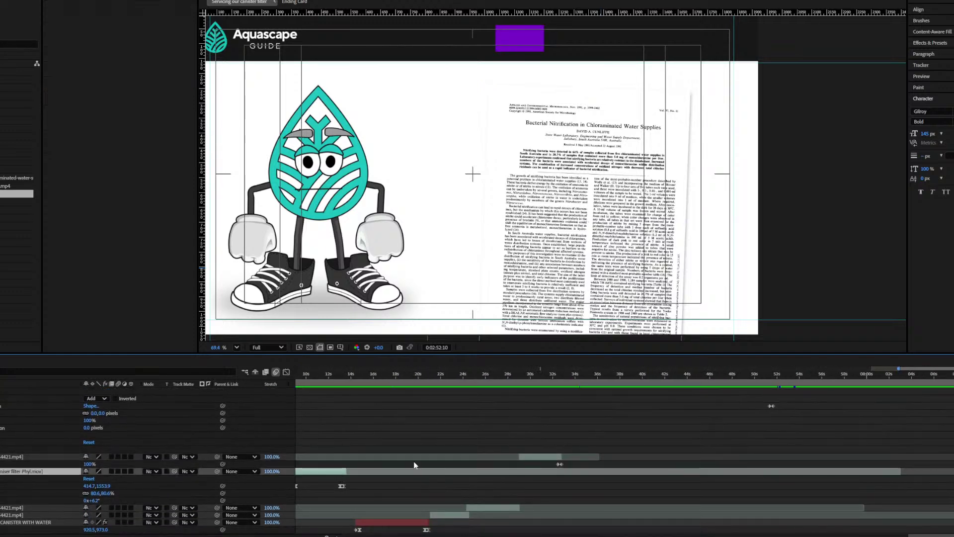
Step: Start the pasted article layer at 0:07:32:06 and preview it beside the full-body leaf
{"action": "left_click", "coordinate": [554, 375]}
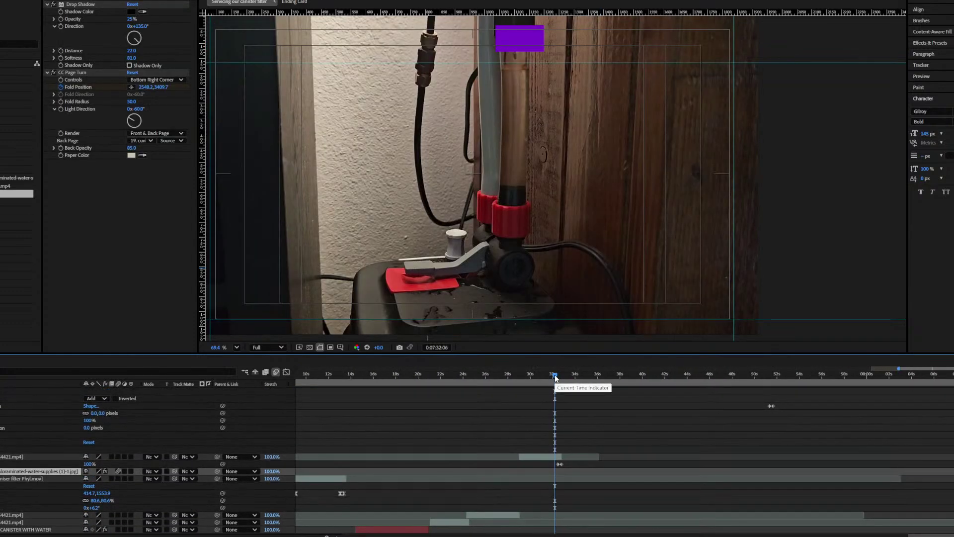
{"action": "key", "text": "["}
{"action": "key", "text": "space"}
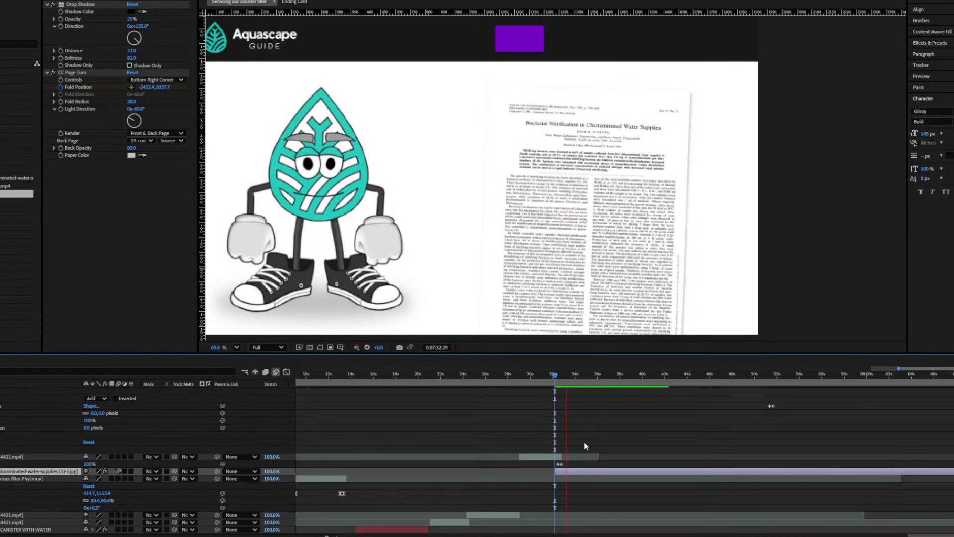
{"action": "left_click_drag", "start_coordinate": [616, 448], "coordinate": [574, 446]}
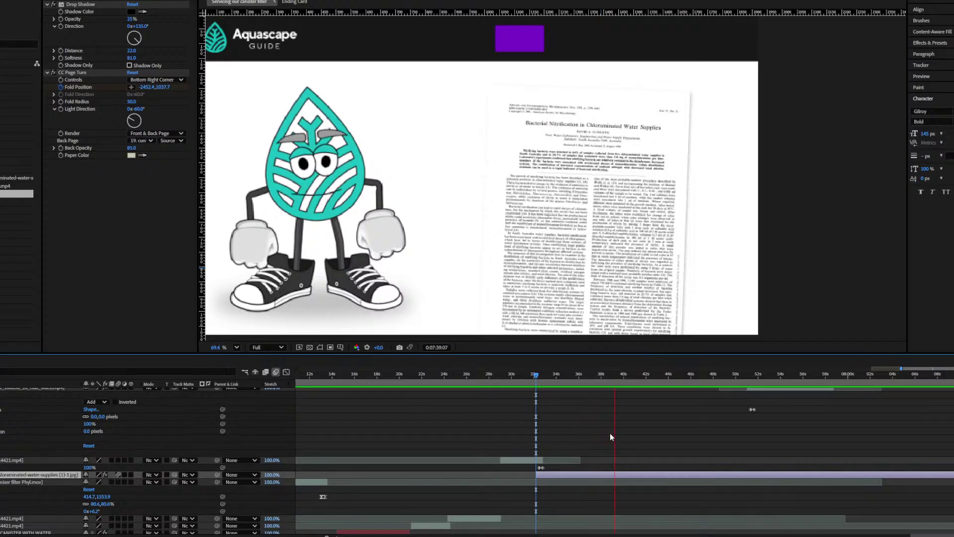
Step: Move the article layer's fade-down opacity keyframes to start at 0:07:40:22
{"action": "left_click", "coordinate": [631, 375]}
{"action": "key", "text": "s"}
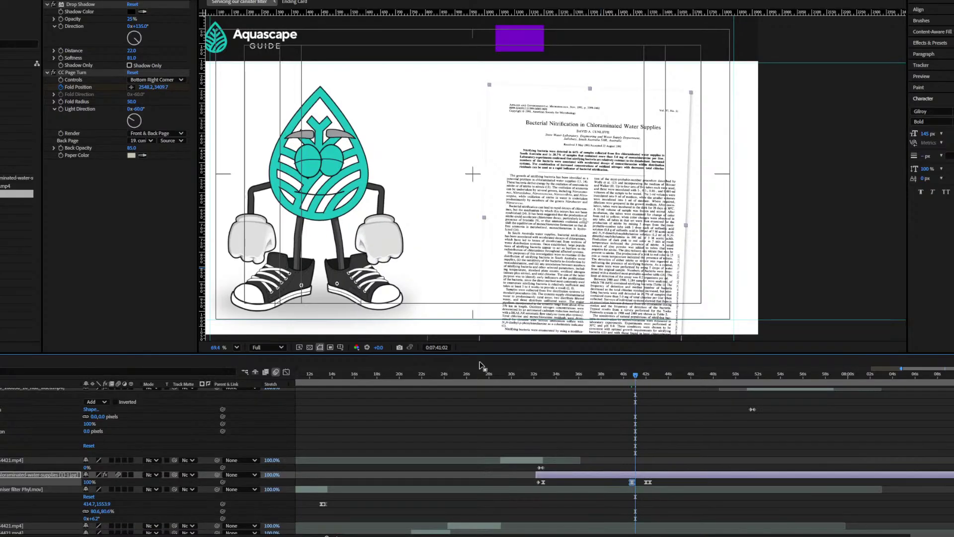
{"action": "left_click_drag", "start_coordinate": [648, 485], "coordinate": [632, 485]}
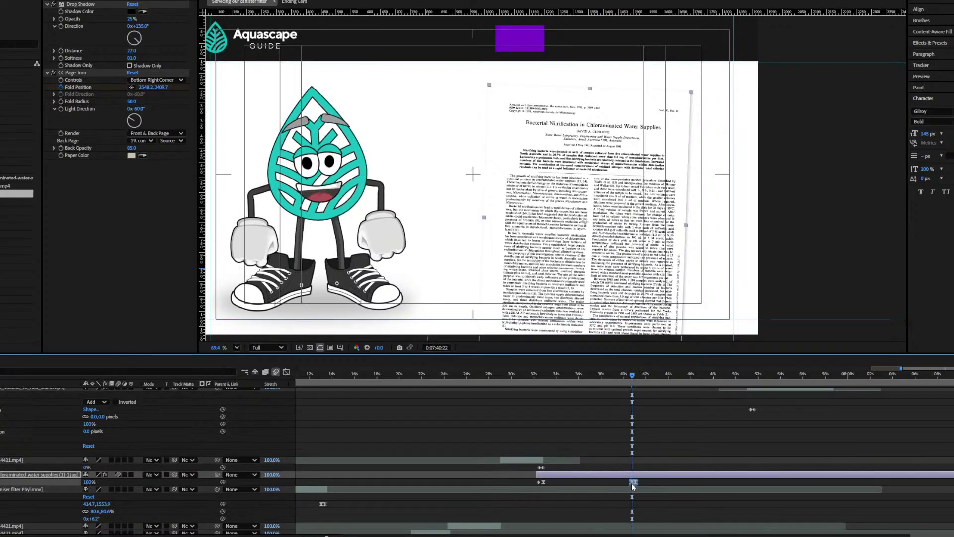
{"action": "key", "text": "space"}
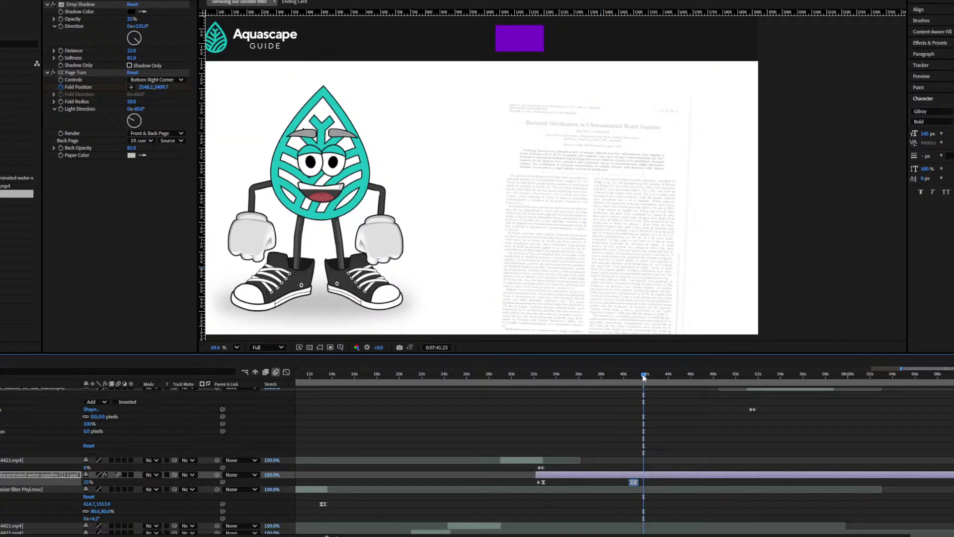
Step: Add a centred text layer over the faded article reading "You can use your tank water" on three lines
{"action": "left_click", "coordinate": [573, 139]}
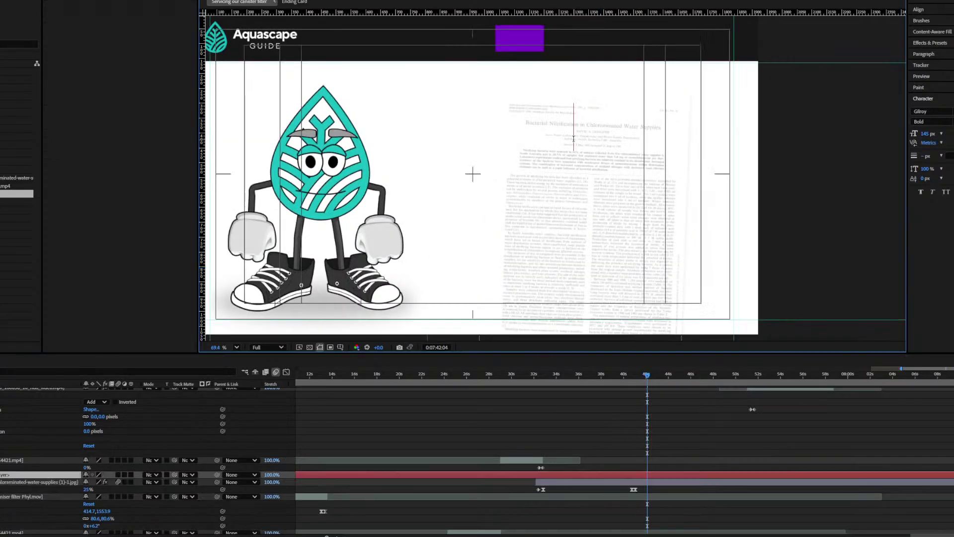
{"action": "type", "text": "You can use"}
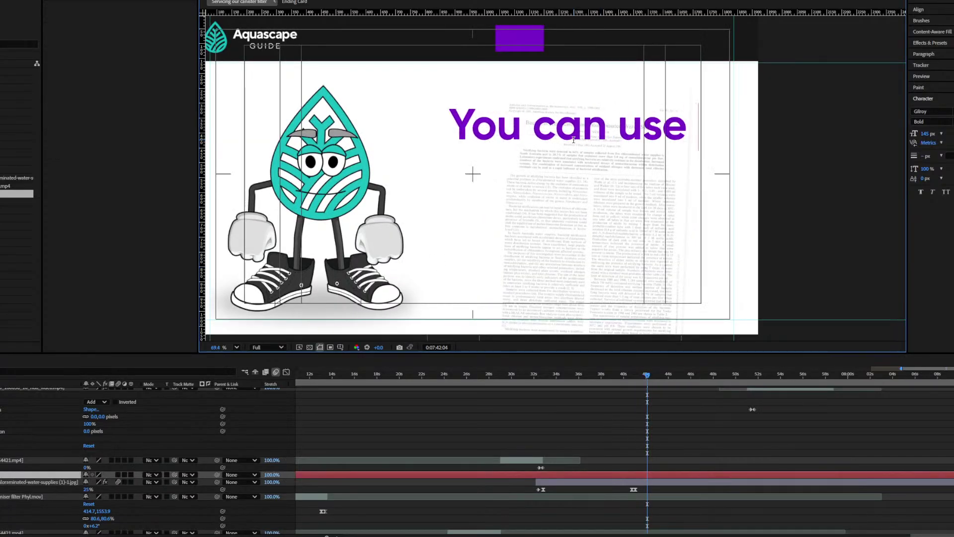
{"action": "key", "text": "Return"}
{"action": "type", "text": "your ta"}
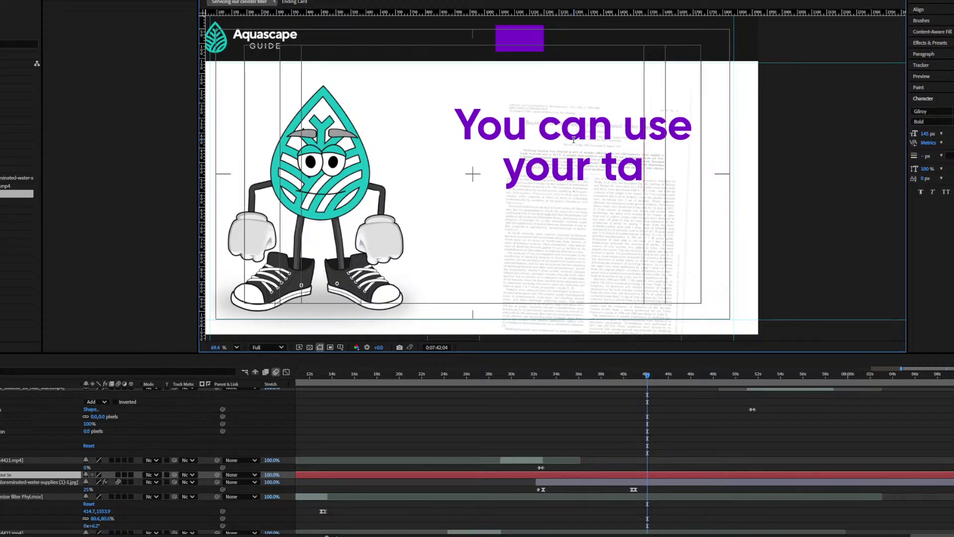
{"action": "type", "text": "nk water"}
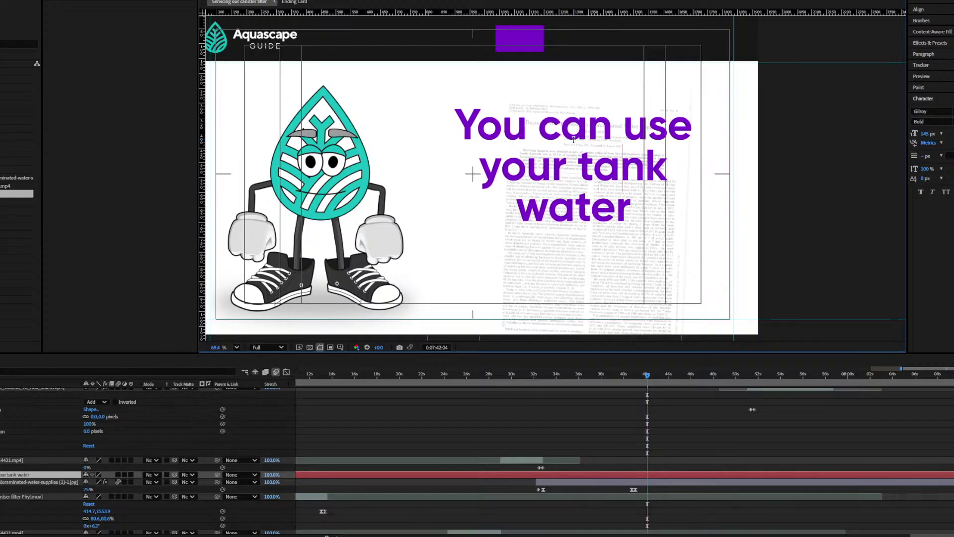
Step: Put "If you want to play it safe," on two lines before the existing text and make the following "you" lowercase
{"action": "key", "text": "ctrl+Home"}
{"action": "type", "text": "If you want"}
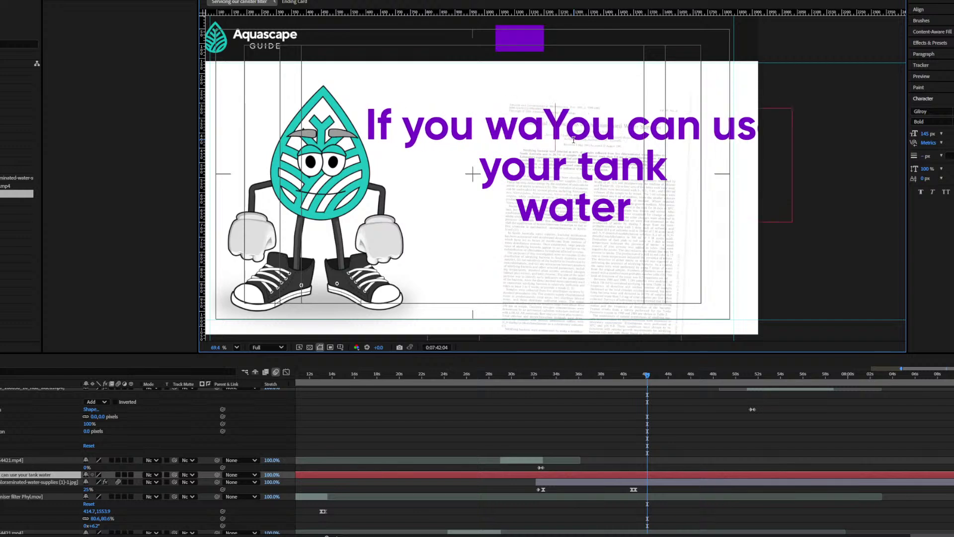
{"action": "key", "text": "Return"}
{"action": "type", "text": "to play it safe, You can"}
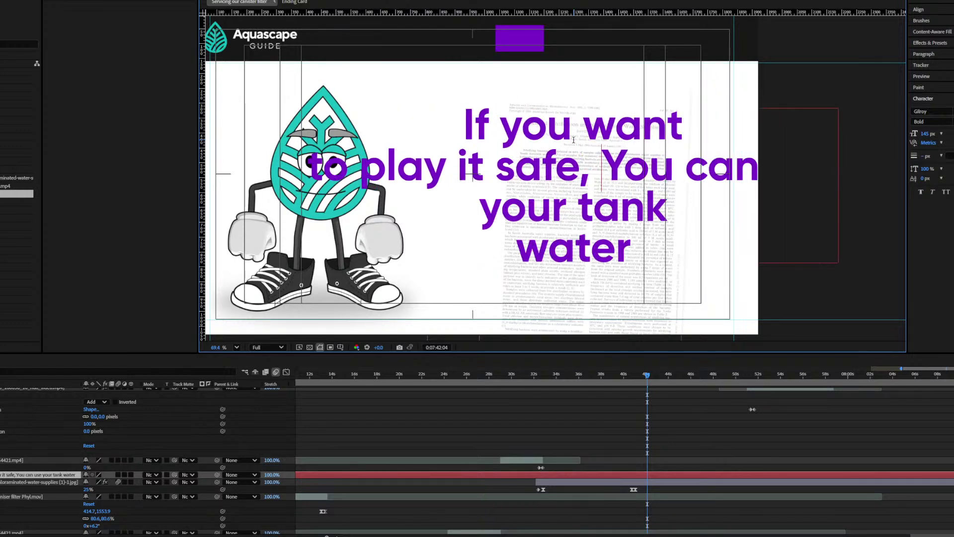
{"action": "key", "text": "Return"}
{"action": "key", "text": "Delete"}
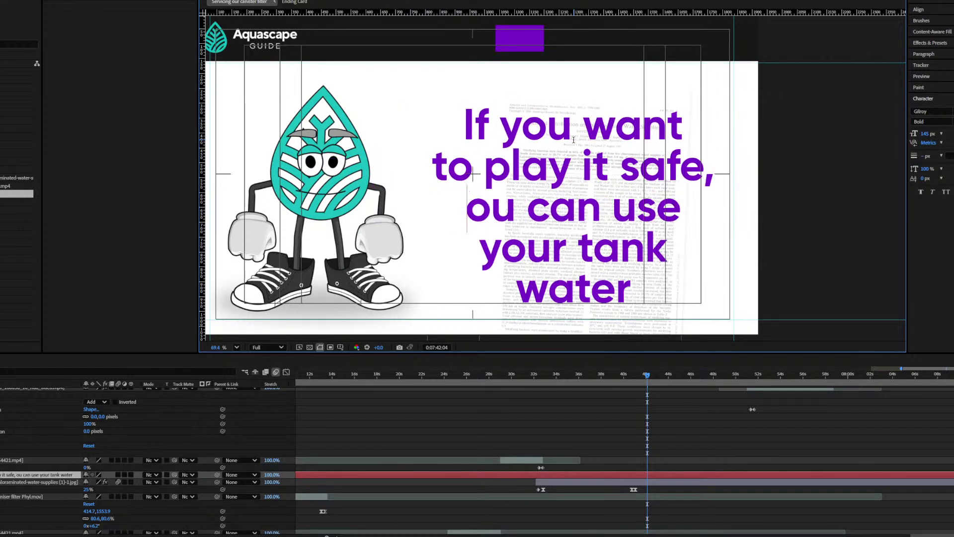
{"action": "type", "text": "y"}
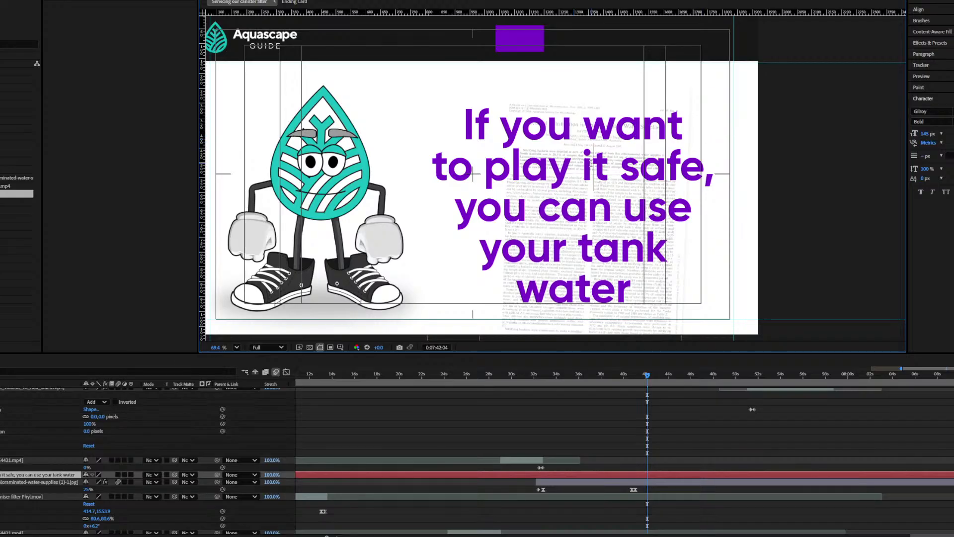
Step: Set the whole text to Gilroy Regular in black
{"action": "double_click", "coordinate": [619, 167]}
{"action": "key", "text": "ctrl+a"}
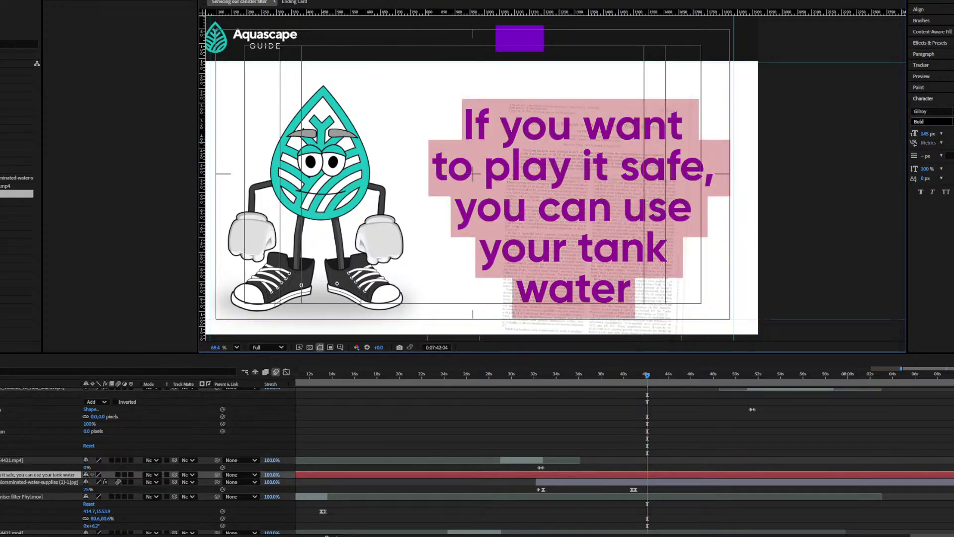
{"action": "left_click", "coordinate": [929, 121]}
{"action": "left_click", "coordinate": [928, 186]}
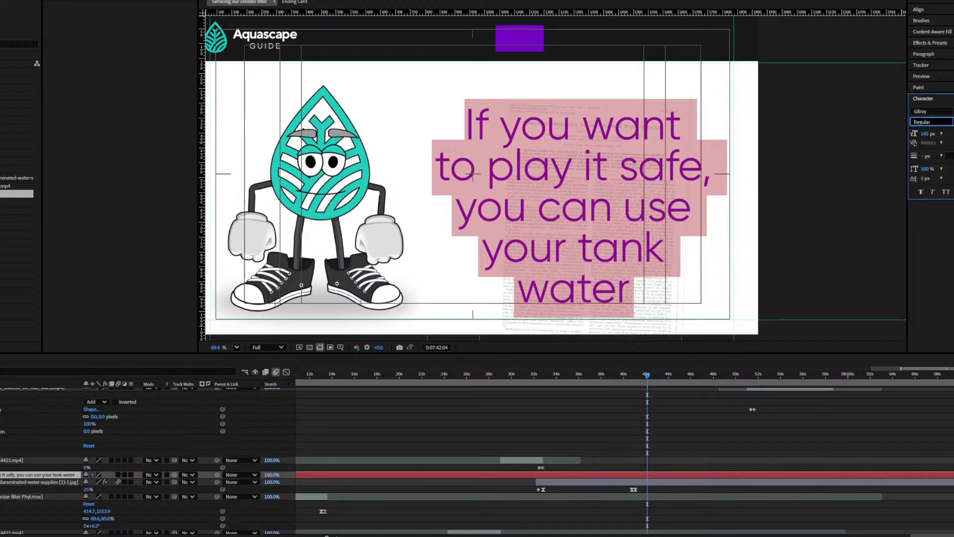
Step: Replace the word "safe" in the second line with "SAFE" in capitals
{"action": "left_click", "coordinate": [660, 167]}
{"action": "double_click", "coordinate": [661, 167]}
{"action": "type", "text": "SAGE"}
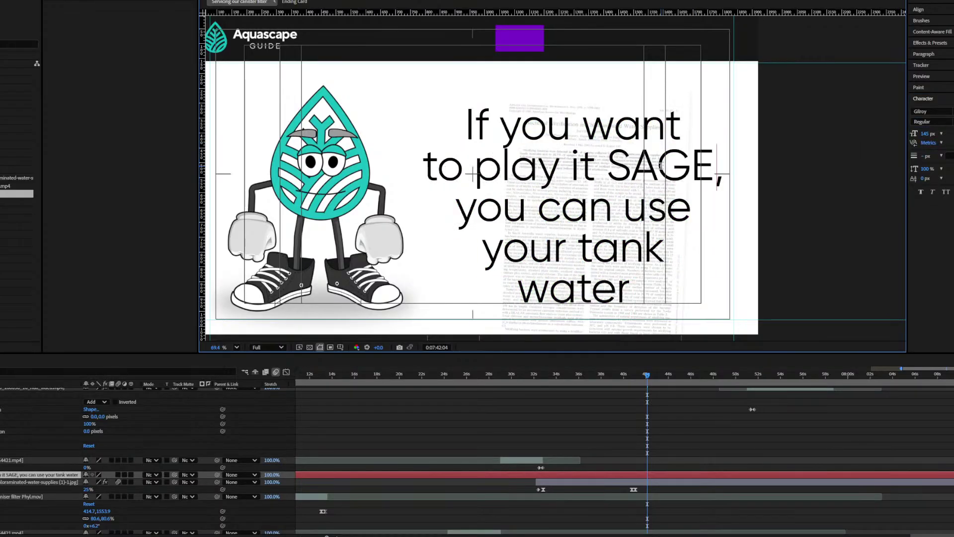
{"action": "key", "text": "BackSpace"}
{"action": "key", "text": "BackSpace"}
{"action": "type", "text": "FE"}
Step: Make the word SAFE Bold and colour it with the purple of the reference rectangle above the footage
{"action": "double_click", "coordinate": [662, 169]}
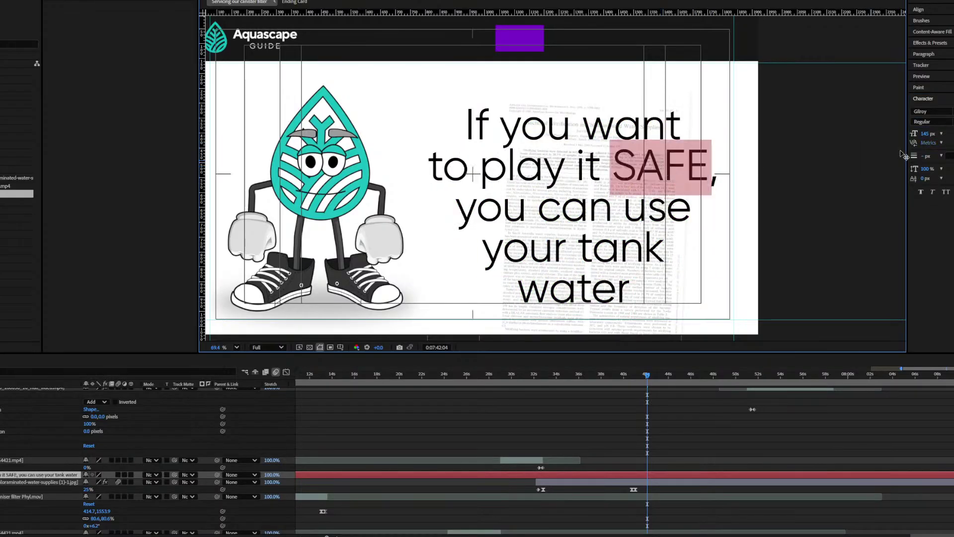
{"action": "left_click", "coordinate": [929, 122]}
{"action": "left_click", "coordinate": [928, 243]}
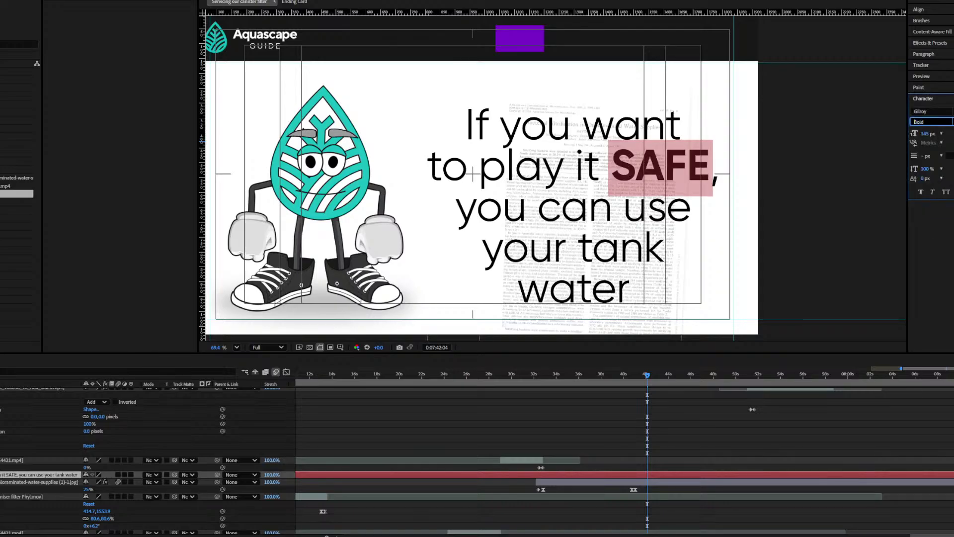
{"action": "left_click", "coordinate": [528, 37]}
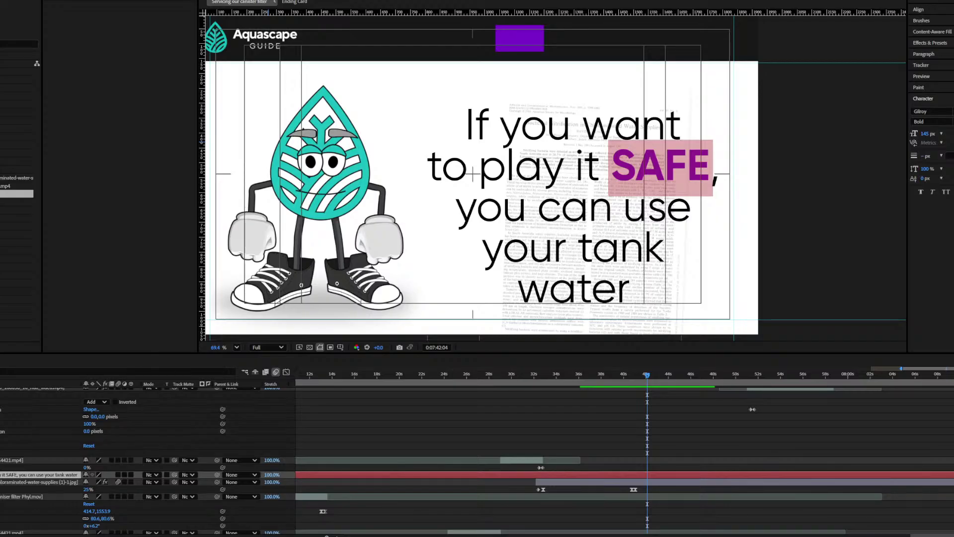
Step: Keyframe the text's position and opacity at 0:07:39:08, and offset it horizontally to 1369.4, 423.4 at 0:07:38:28 for its slide-in
{"action": "left_click_drag", "start_coordinate": [623, 379], "coordinate": [571, 381]}
{"action": "scroll", "coordinate": [605, 432], "scroll_direction": "up", "scroll_amount": 2}
{"action": "left_click_drag", "start_coordinate": [611, 434], "coordinate": [538, 421]}
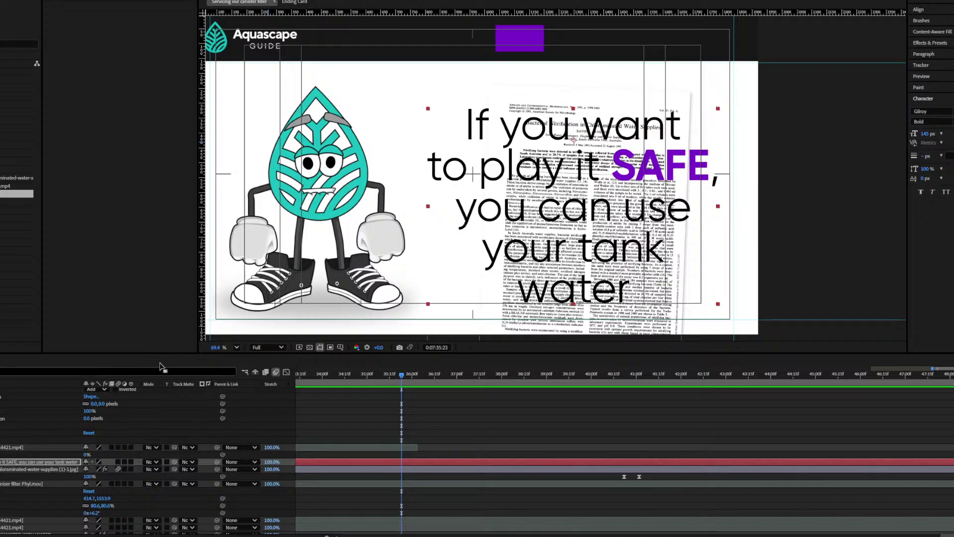
{"action": "left_click", "coordinate": [355, 378]}
{"action": "key", "text": "space"}
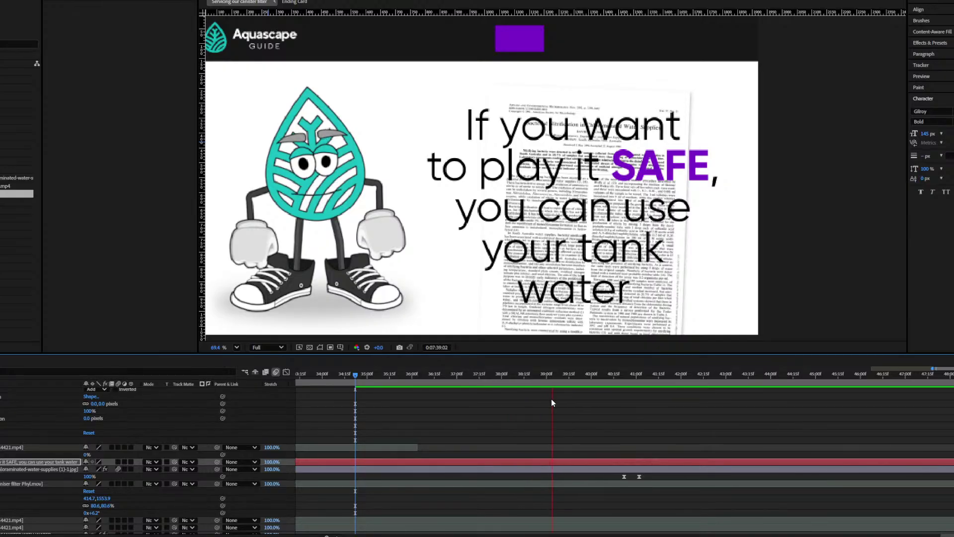
{"action": "key", "text": "space"}
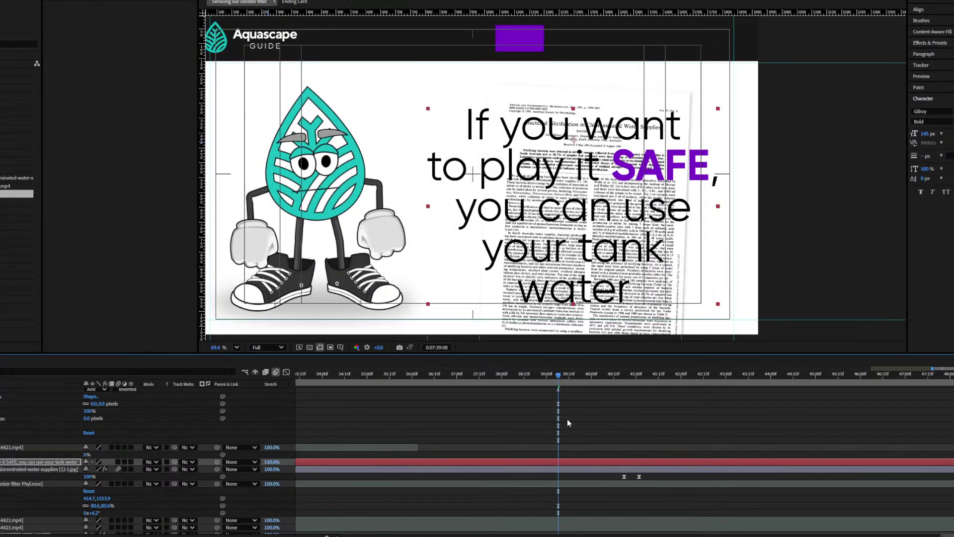
{"action": "key", "text": "u"}
{"action": "key", "text": "shift+Page_Up"}
{"action": "left_click_drag", "start_coordinate": [612, 213], "coordinate": [633, 212]}
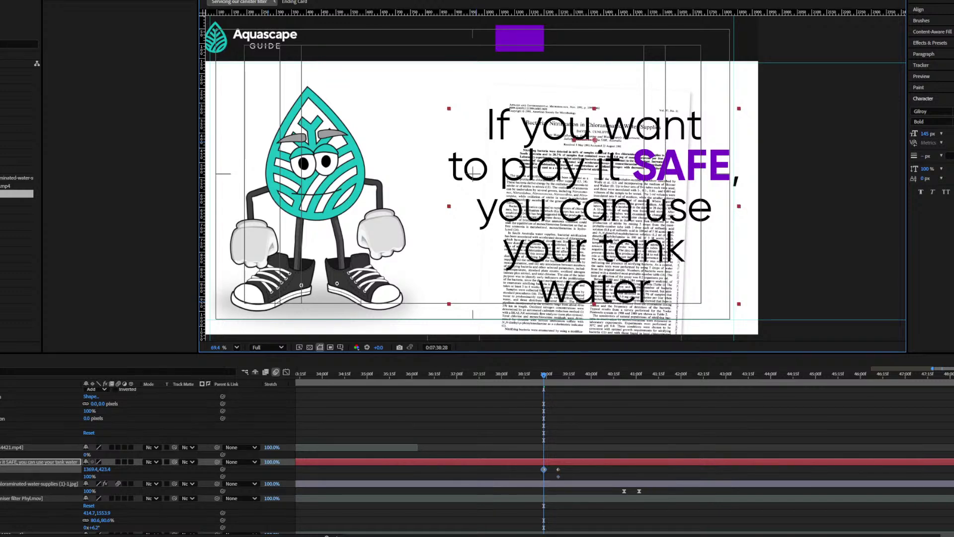
Step: Start the SAFE text's fade-in at 0% opacity with the layer's in-point trimmed to the current time, and ease its closing entrance keyframes
{"action": "left_click", "coordinate": [89, 476]}
{"action": "type", "text": "0"}
{"action": "key", "text": "Return"}
{"action": "key", "text": "alt+bracketleft"}
{"action": "mouse_move", "coordinate": [568, 474]}
{"action": "left_mouse_down"}
{"action": "mouse_move", "coordinate": [556, 474]}
{"action": "mouse_move", "coordinate": [565, 479]}
{"action": "left_mouse_up"}
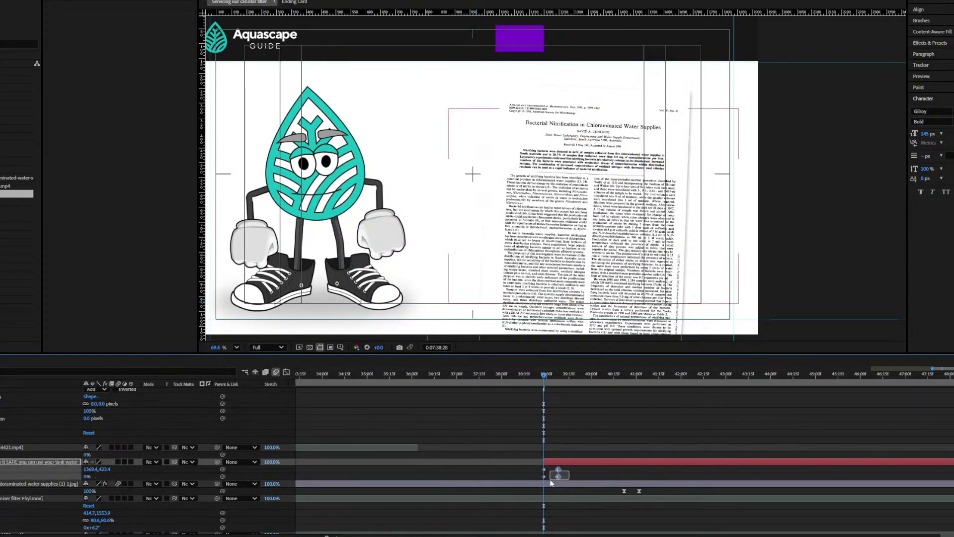
Step: Move the research paper layer's two opacity keyframes earlier so its fade coincides with the text's entrance near 0:07:38:28
{"action": "left_click", "coordinate": [624, 491]}
{"action": "left_click", "coordinate": [639, 491], "text": "shift"}
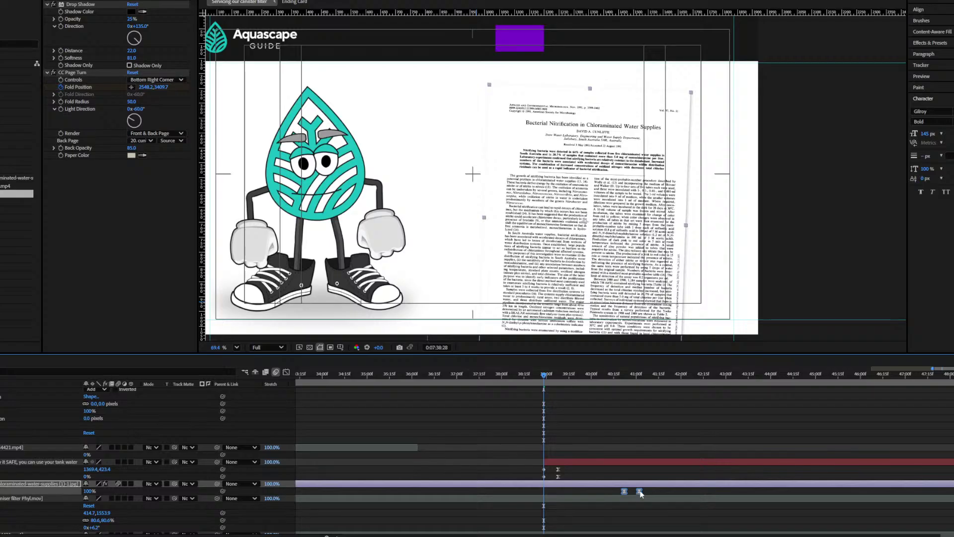
{"action": "left_click_drag", "start_coordinate": [640, 491], "coordinate": [550, 497]}
Step: Play back the text's entrance and the stretch that follows to check the timing of the paper's fade
{"action": "key", "text": "space"}
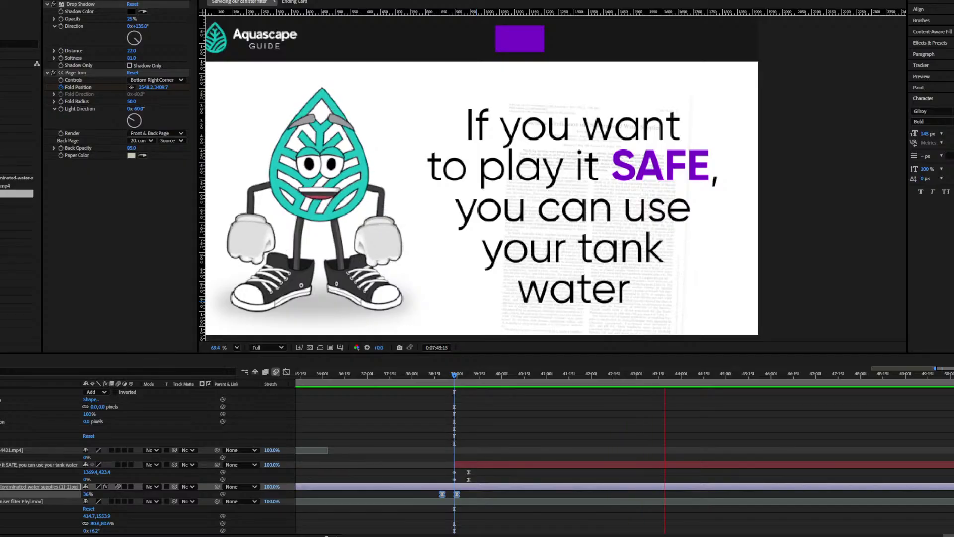
{"action": "left_click_drag", "start_coordinate": [470, 434], "coordinate": [333, 435]}
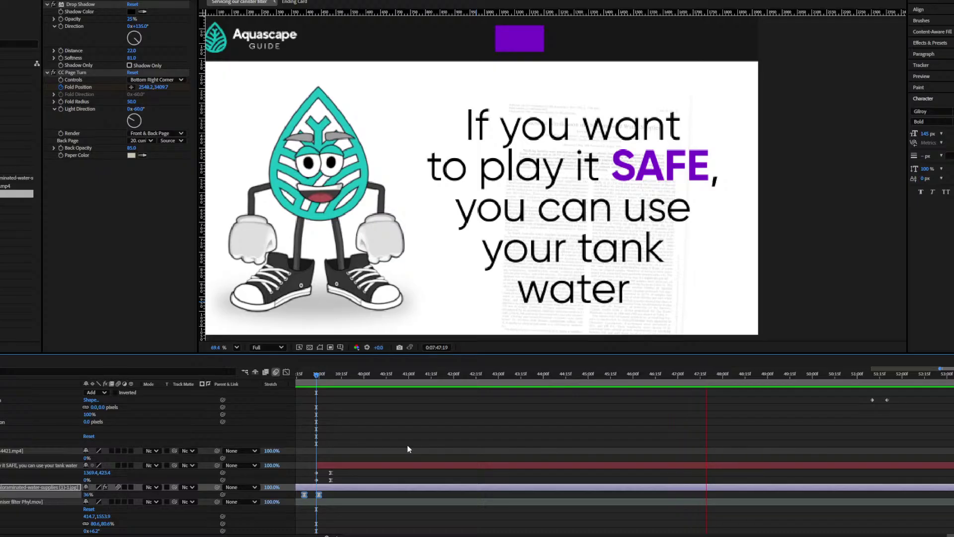
{"action": "left_click_drag", "start_coordinate": [597, 447], "coordinate": [535, 452]}
{"action": "scroll", "coordinate": [536, 453], "scroll_direction": "down", "scroll_amount": 1}
{"action": "scroll", "coordinate": [599, 441], "scroll_direction": "up", "scroll_amount": 3}
{"action": "scroll", "coordinate": [599, 441], "scroll_direction": "down", "scroll_amount": 3}
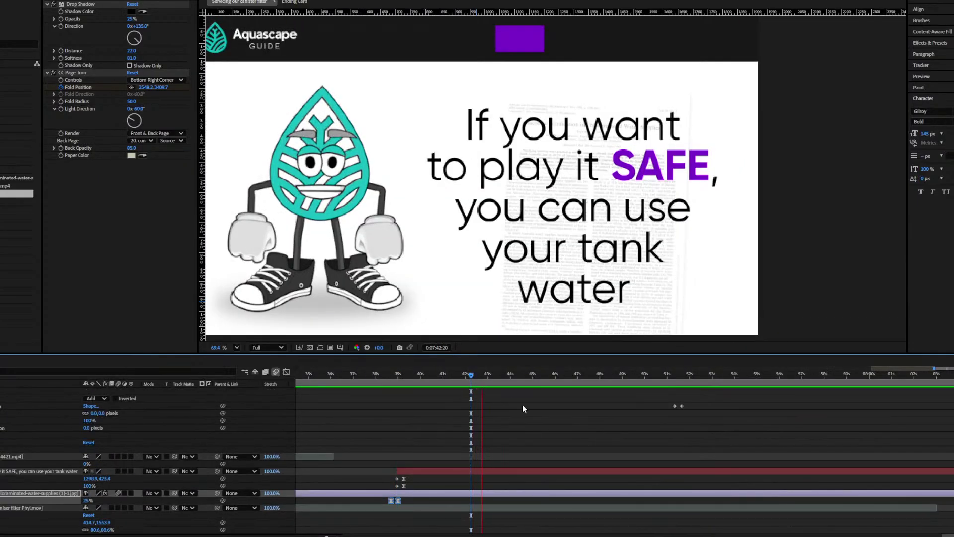
{"action": "scroll", "coordinate": [531, 447], "scroll_direction": "up", "scroll_amount": 1}
{"action": "left_click_drag", "start_coordinate": [535, 442], "coordinate": [511, 438]}
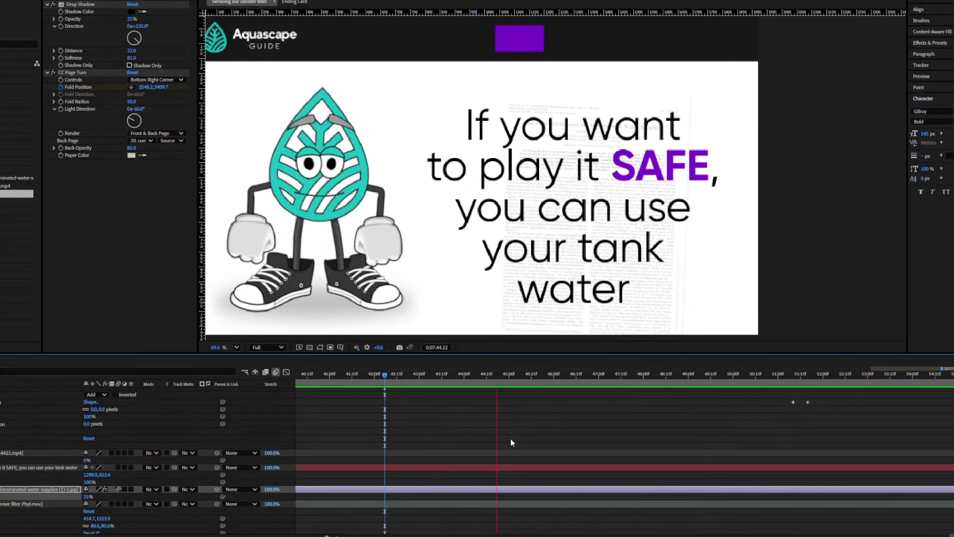
Step: Animate the text out over ten frames from 0:07:45:02, moving it down to Y 488.2 while fading to 0%, and trim its layer end
{"action": "left_click", "coordinate": [477, 374]}
{"action": "left_click", "coordinate": [512, 375]}
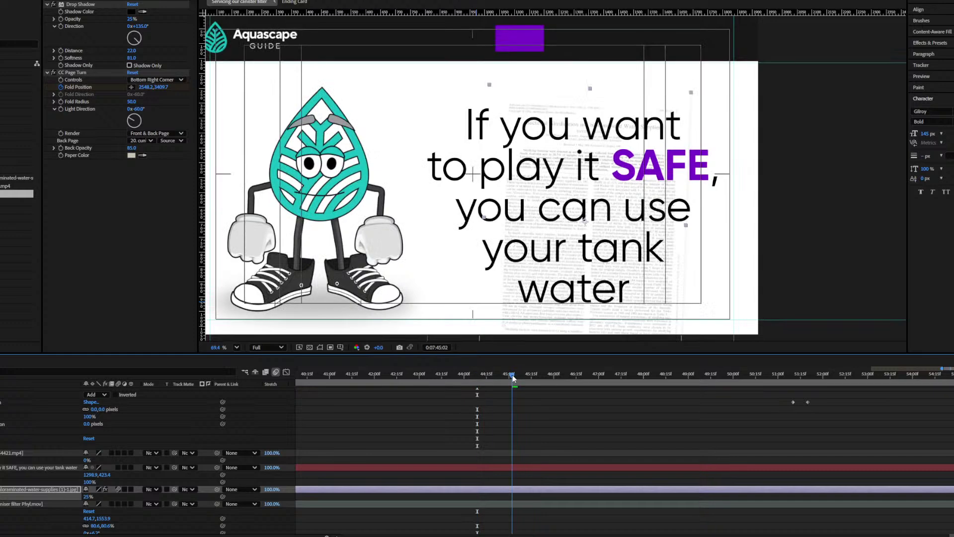
{"action": "scroll", "coordinate": [514, 465], "scroll_direction": "down", "scroll_amount": 1}
{"action": "left_click_drag", "start_coordinate": [511, 466], "coordinate": [580, 453]}
{"action": "left_click", "coordinate": [580, 453]}
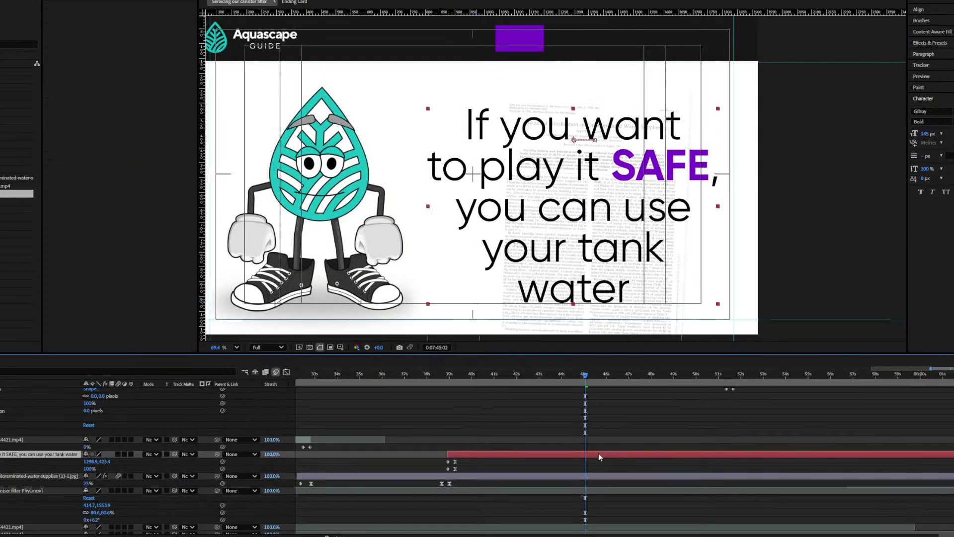
{"action": "key", "text": "ctrl+v"}
{"action": "key", "text": "shift+Page_Down"}
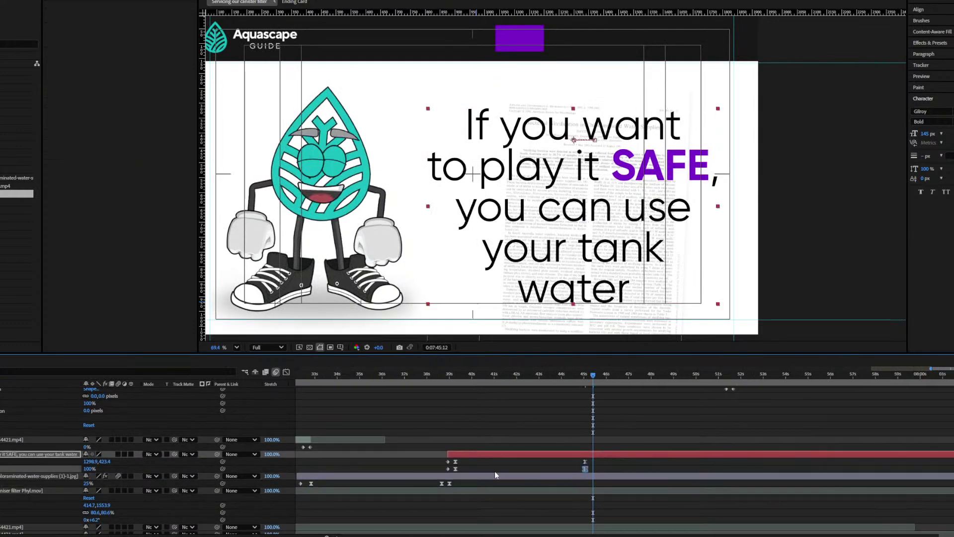
{"action": "left_click_drag", "start_coordinate": [588, 256], "coordinate": [587, 275]}
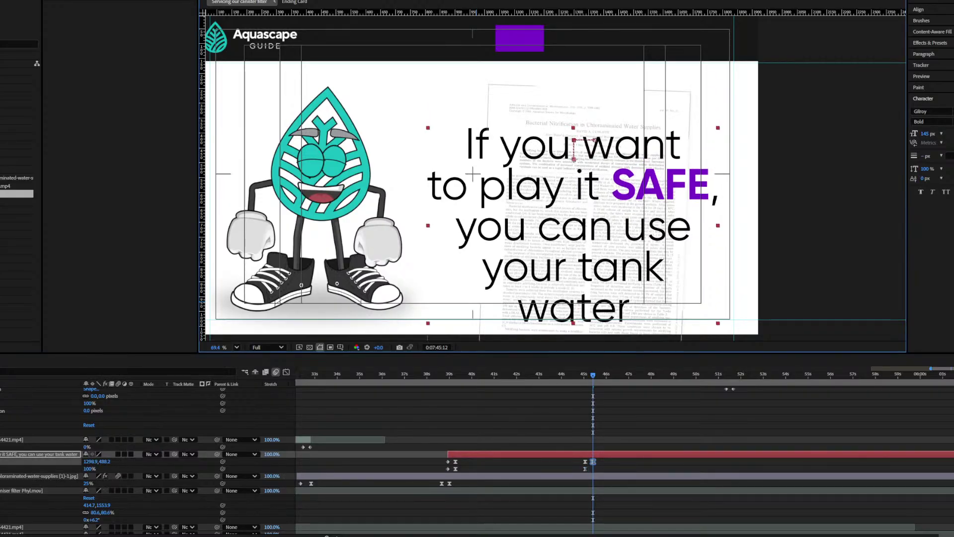
{"action": "left_click_drag", "start_coordinate": [89, 468], "coordinate": [60, 469]}
{"action": "key", "text": "alt+bracketright"}
Step: Fade the research paper layer to 0% opacity over the ten frames ending at 0:07:45:12, and trim its end there
{"action": "left_click", "coordinate": [604, 477]}
{"action": "key", "text": "shift+Page_Up"}
{"action": "scroll", "coordinate": [586, 452], "scroll_direction": "right", "scroll_amount": 2}
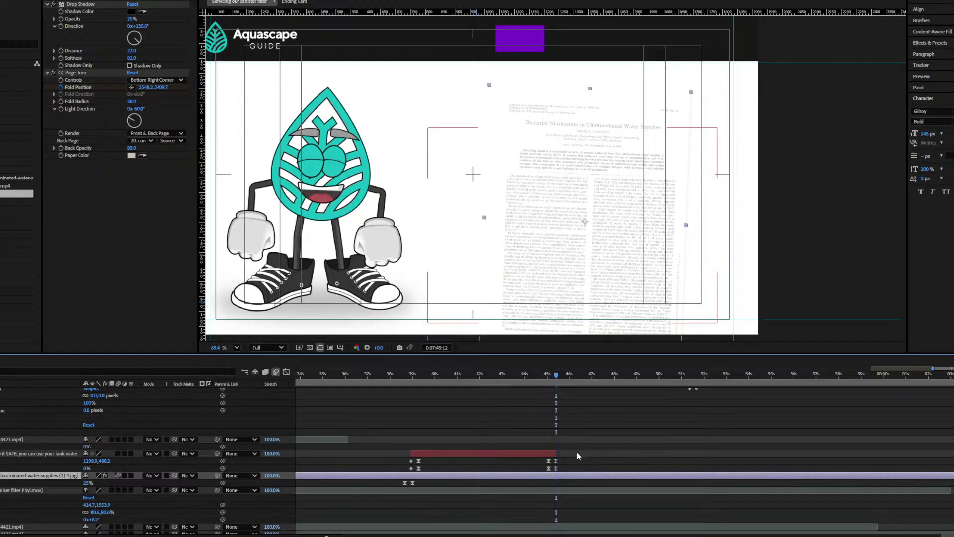
{"action": "key", "text": "alt+shift+t"}
{"action": "key", "text": "shift+Page_Down"}
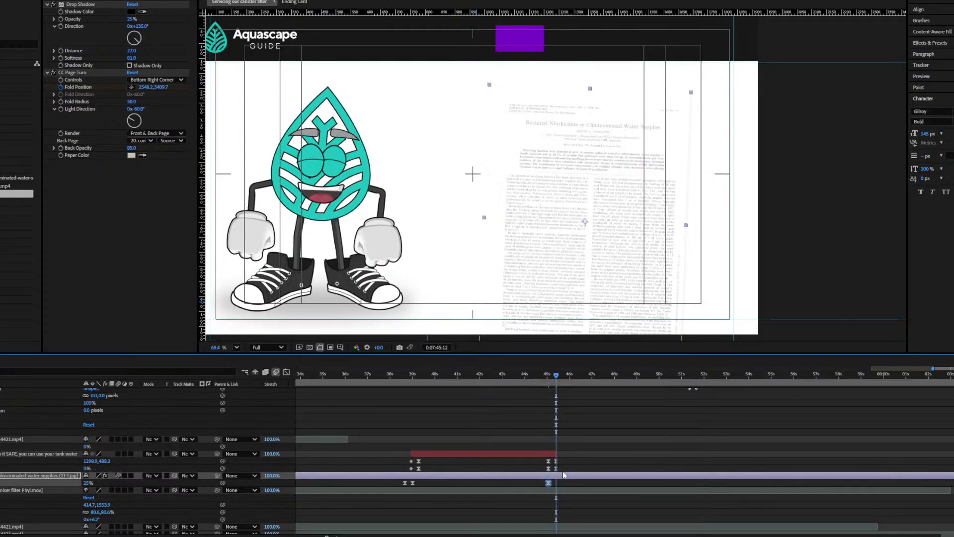
{"action": "left_click_drag", "start_coordinate": [87, 482], "coordinate": [27, 486]}
{"action": "key", "text": "alt+]"}
{"action": "left_click_drag", "start_coordinate": [623, 446], "coordinate": [518, 480]}
{"action": "left_click_drag", "start_coordinate": [484, 446], "coordinate": [622, 446]}
{"action": "left_click_drag", "start_coordinate": [584, 480], "coordinate": [623, 441]}
{"action": "scroll", "coordinate": [621, 441], "scroll_direction": "down", "scroll_amount": 2}
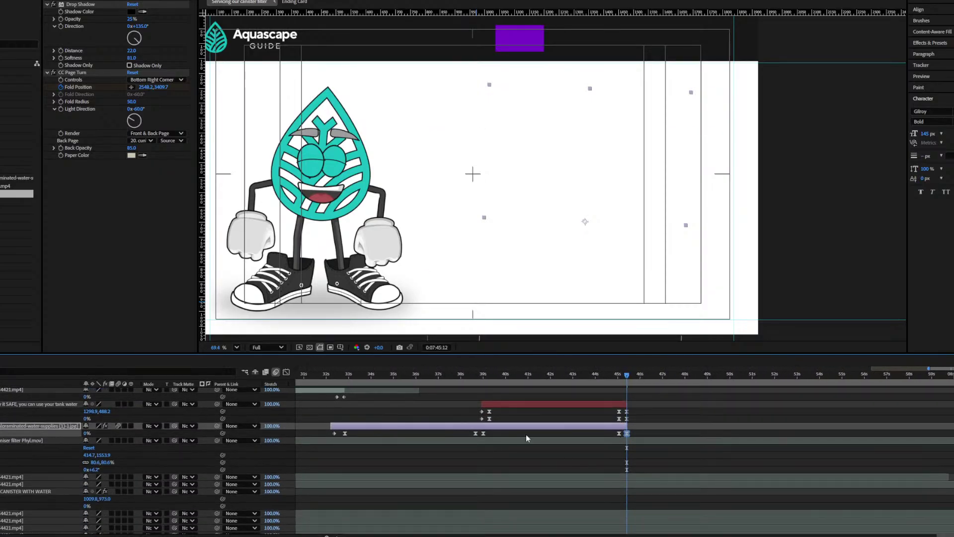
Step: Keyframe the leaf mascot's position from 0:07:45:12 so it slides to the frame's centre at about X 937 ten frames after
{"action": "left_click", "coordinate": [355, 235]}
{"action": "scroll", "coordinate": [682, 460], "scroll_direction": "down", "scroll_amount": 10}
{"action": "scroll", "coordinate": [681, 462], "scroll_direction": "down", "scroll_amount": 10}
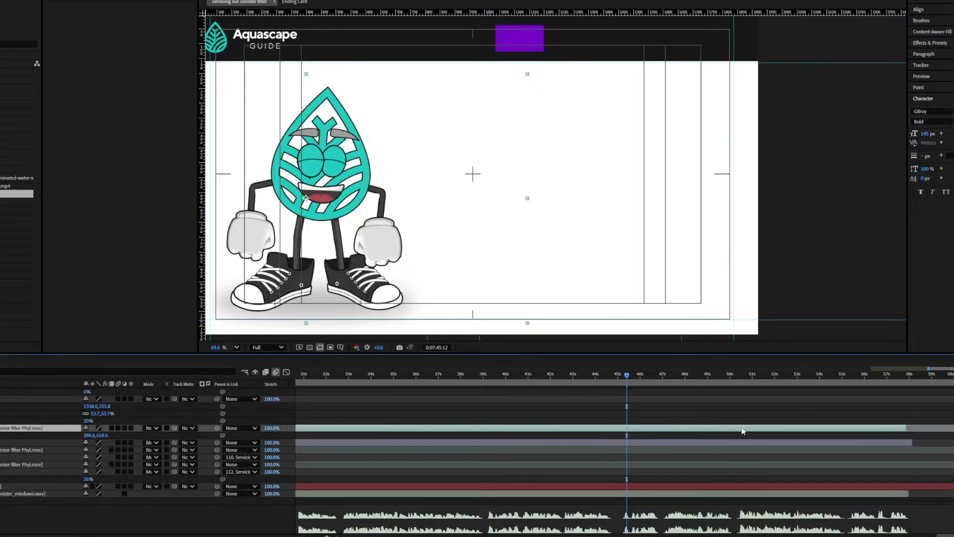
{"action": "left_click_drag", "start_coordinate": [770, 432], "coordinate": [759, 433]}
{"action": "key", "text": "alt+shift+p"}
{"action": "key", "text": "shift+Page_Down"}
{"action": "left_click_drag", "start_coordinate": [359, 214], "coordinate": [523, 207]}
{"action": "scroll", "coordinate": [763, 429], "scroll_direction": "left", "scroll_amount": 3}
{"action": "scroll", "coordinate": [764, 429], "scroll_direction": "up", "scroll_amount": 1}
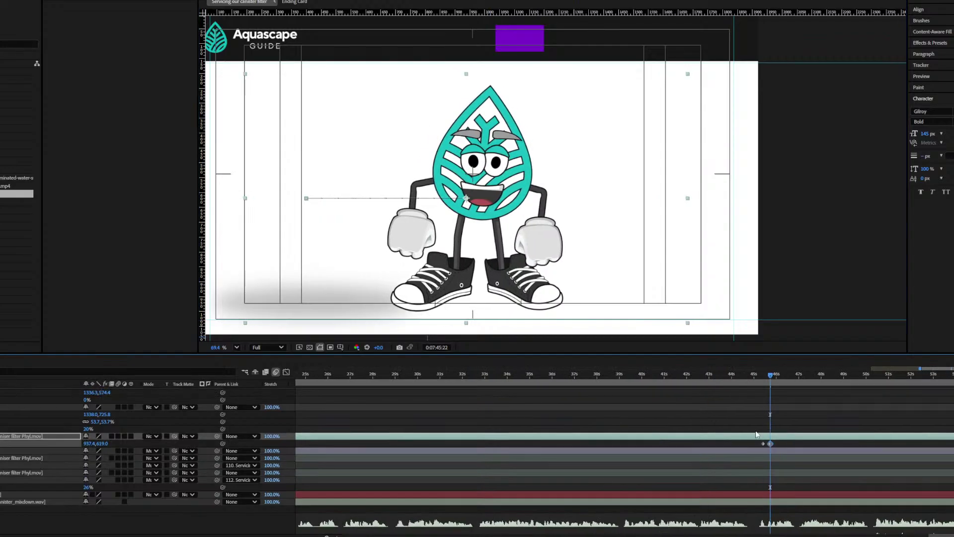
Step: Parent the mascot's shadow layer to the mascot layer at the first position keyframe
{"action": "key", "text": "j"}
{"action": "left_click", "coordinate": [773, 452]}
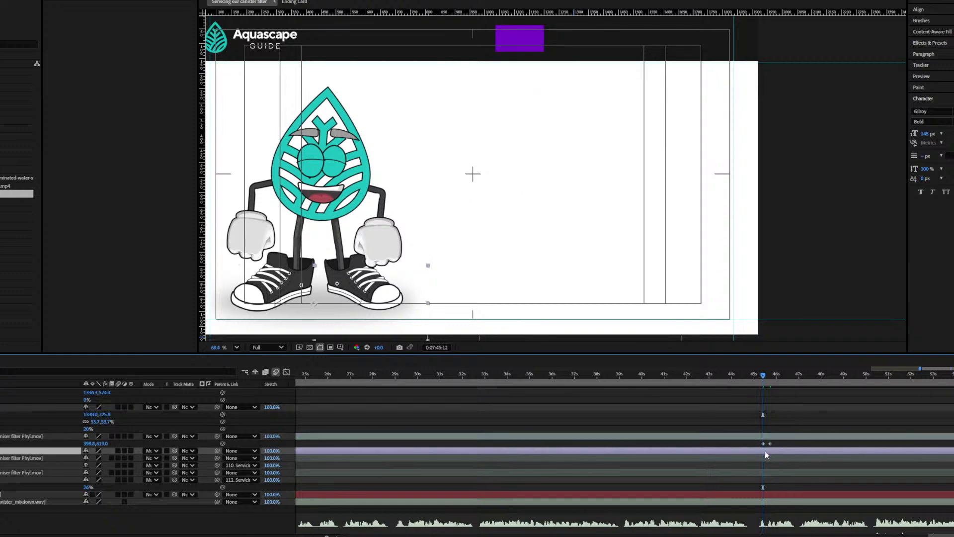
{"action": "left_click_drag", "start_coordinate": [216, 450], "coordinate": [10, 436]}
{"action": "left_click", "coordinate": [10, 436]}
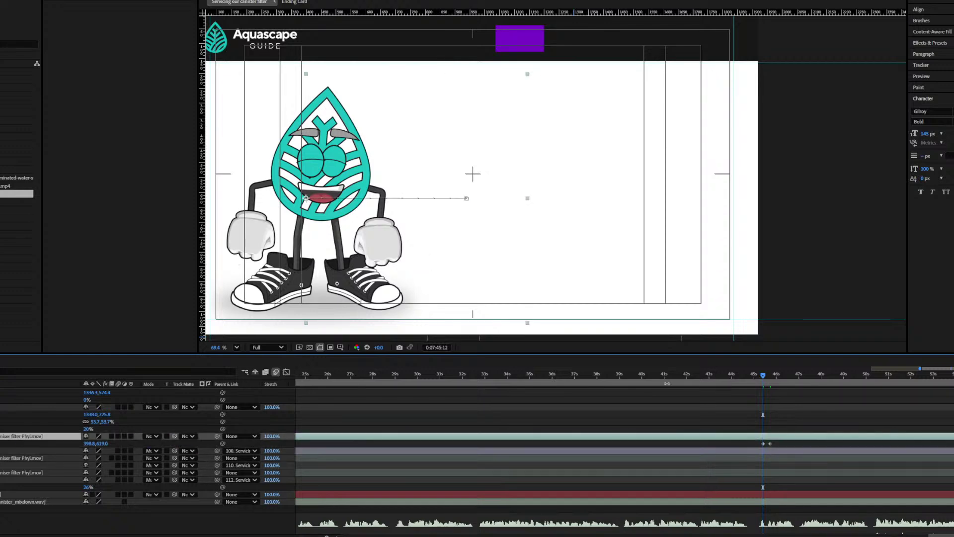
Step: Ease the mascot's two position keyframes and preview its slide to the centre
{"action": "scroll", "coordinate": [672, 395], "scroll_direction": "right", "scroll_amount": 3}
{"action": "scroll", "coordinate": [671, 395], "scroll_direction": "right", "scroll_amount": 2}
{"action": "left_click_drag", "start_coordinate": [609, 434], "coordinate": [577, 443]}
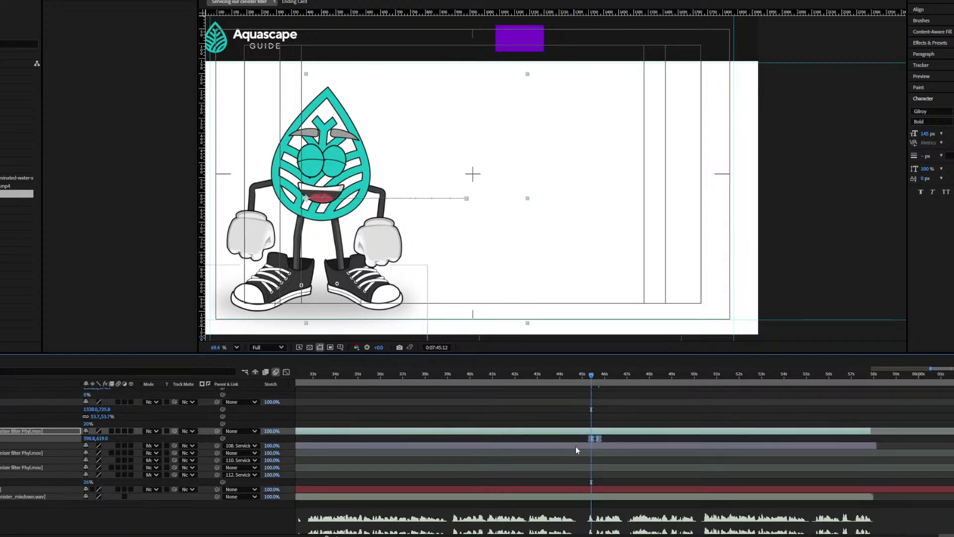
{"action": "key", "text": "space"}
{"action": "left_click", "coordinate": [557, 376]}
{"action": "key", "text": "space"}
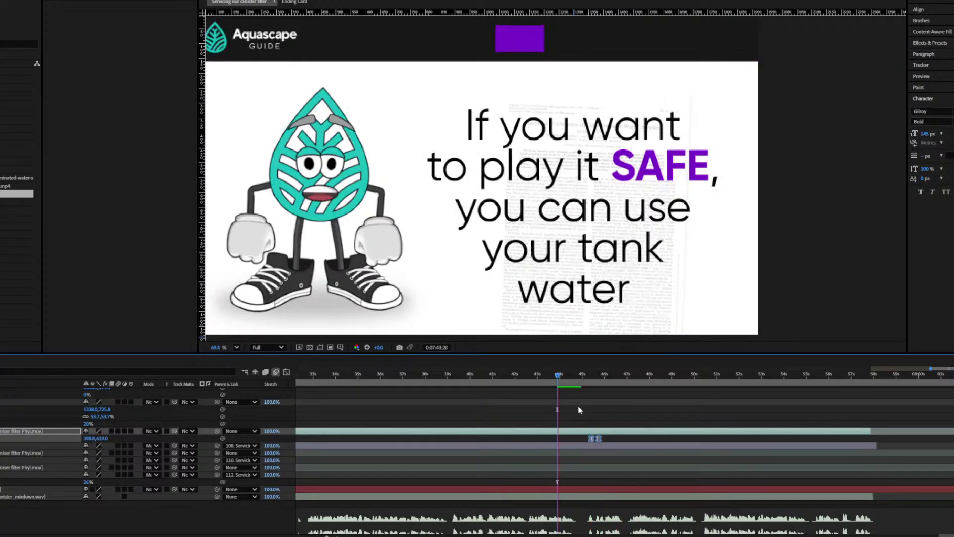
Step: Shift the mascot's position keyframes earlier so the slide starts at 0:07:44:25
{"action": "scroll", "coordinate": [578, 403], "scroll_direction": "up", "scroll_amount": 1}
{"action": "left_click", "coordinate": [578, 374]}
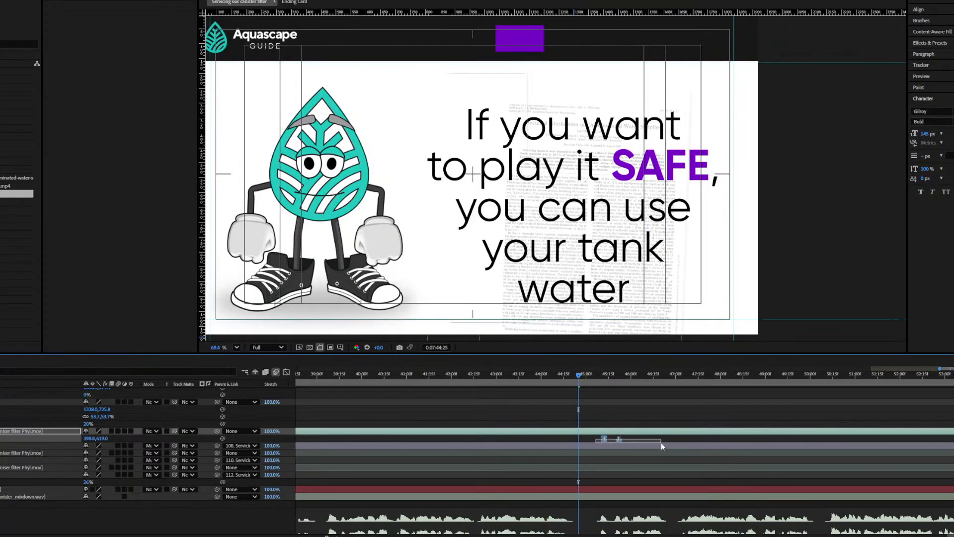
{"action": "left_click_drag", "start_coordinate": [605, 438], "coordinate": [579, 439]}
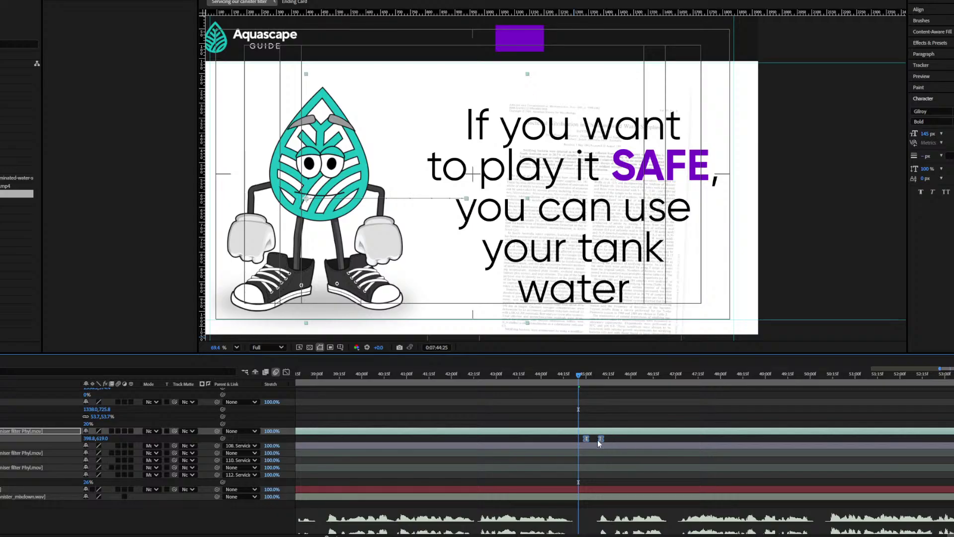
Step: Move the exit keyframes of the text and paper layers earlier to start at about 0:07:44:20, and play back the result
{"action": "scroll", "coordinate": [595, 440], "scroll_direction": "up", "scroll_amount": 6}
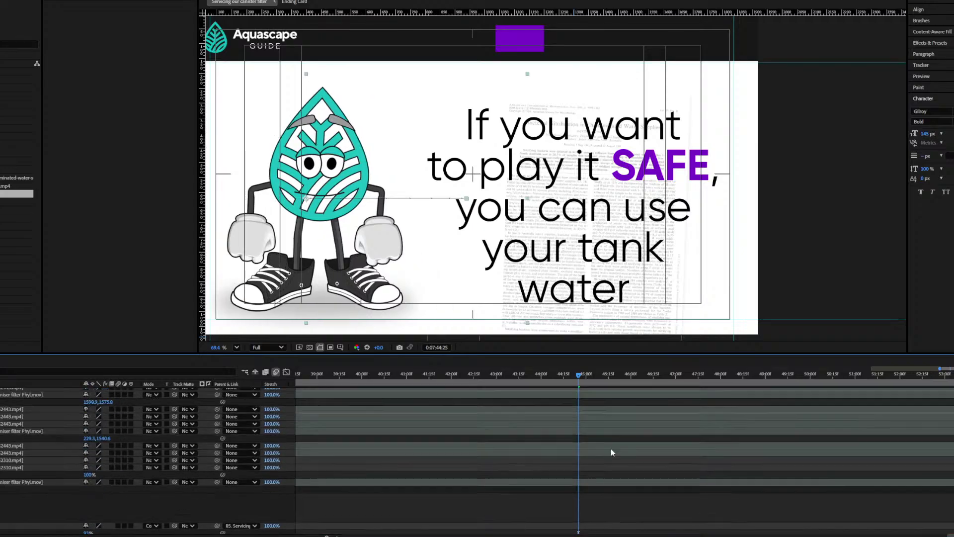
{"action": "scroll", "coordinate": [610, 448], "scroll_direction": "up", "scroll_amount": 5}
{"action": "left_click_drag", "start_coordinate": [610, 448], "coordinate": [578, 419]}
{"action": "key", "text": "space"}
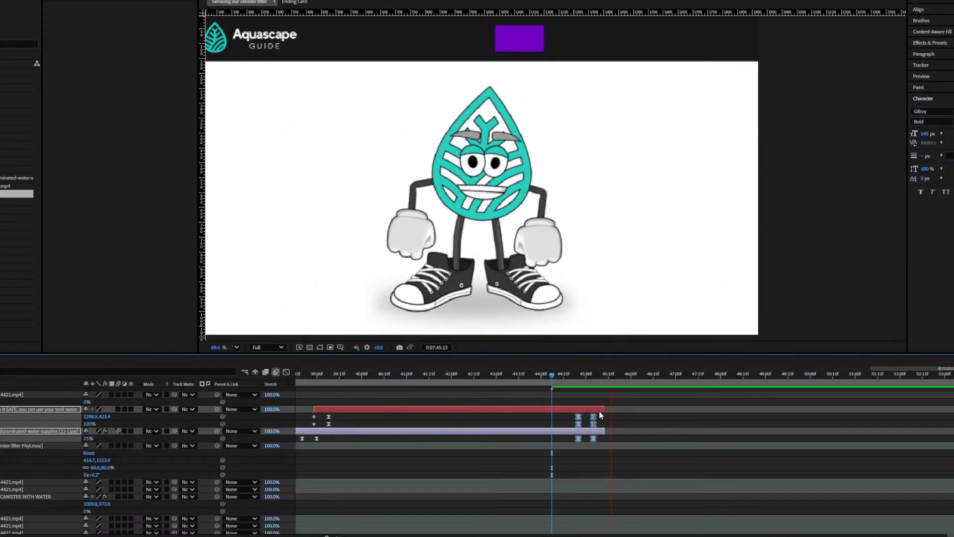
{"action": "left_click_drag", "start_coordinate": [579, 420], "coordinate": [572, 420]}
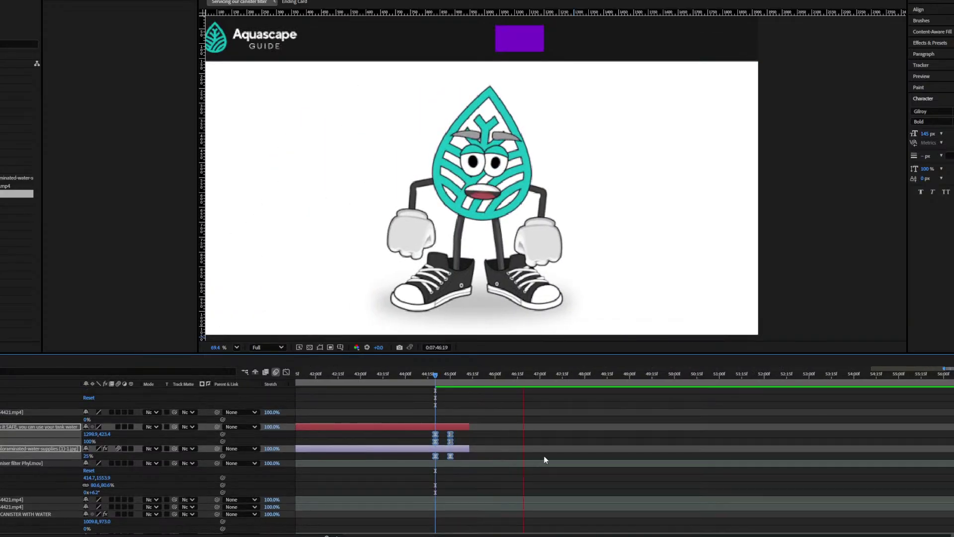
{"action": "scroll", "coordinate": [543, 455], "scroll_direction": "up", "scroll_amount": 2}
{"action": "scroll", "coordinate": [544, 455], "scroll_direction": "right", "scroll_amount": 3}
{"action": "scroll", "coordinate": [643, 436], "scroll_direction": "down", "scroll_amount": 2}
{"action": "scroll", "coordinate": [570, 461], "scroll_direction": "up", "scroll_amount": 2}
{"action": "scroll", "coordinate": [569, 460], "scroll_direction": "up", "scroll_amount": 2}
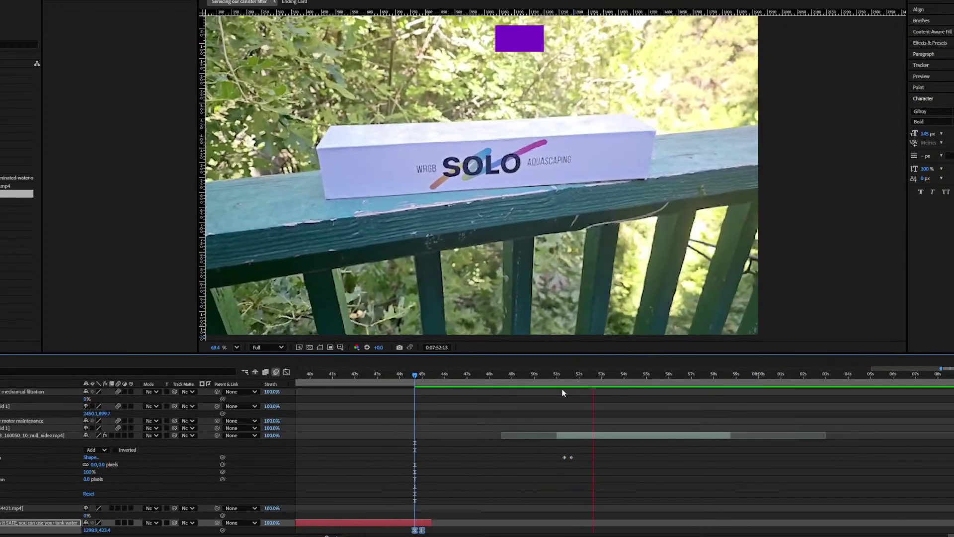
Step: Feather the SOLO box clip's mask by 78 pixels and preview its wipe-in
{"action": "left_click", "coordinate": [566, 375]}
{"action": "left_click", "coordinate": [579, 436]}
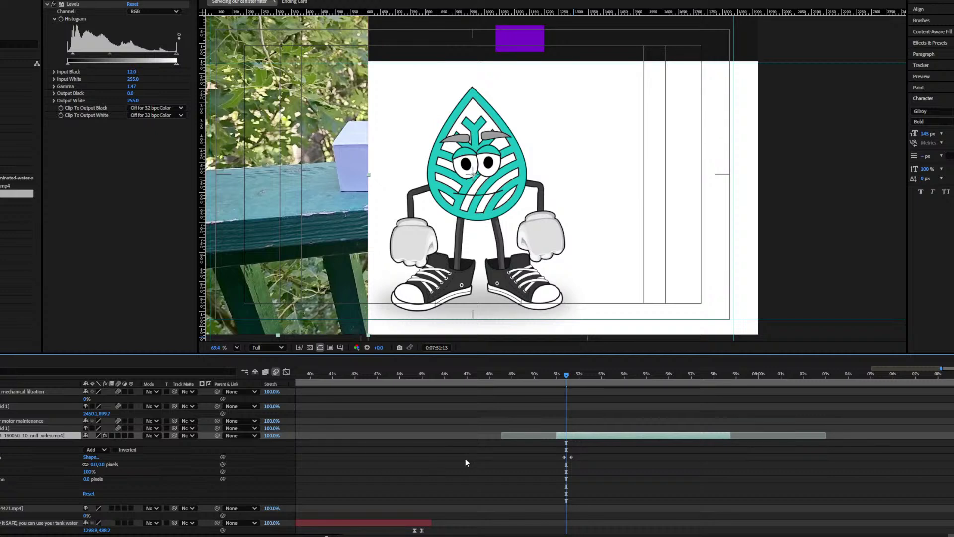
{"action": "scroll", "coordinate": [542, 452], "scroll_direction": "up", "scroll_amount": 3}
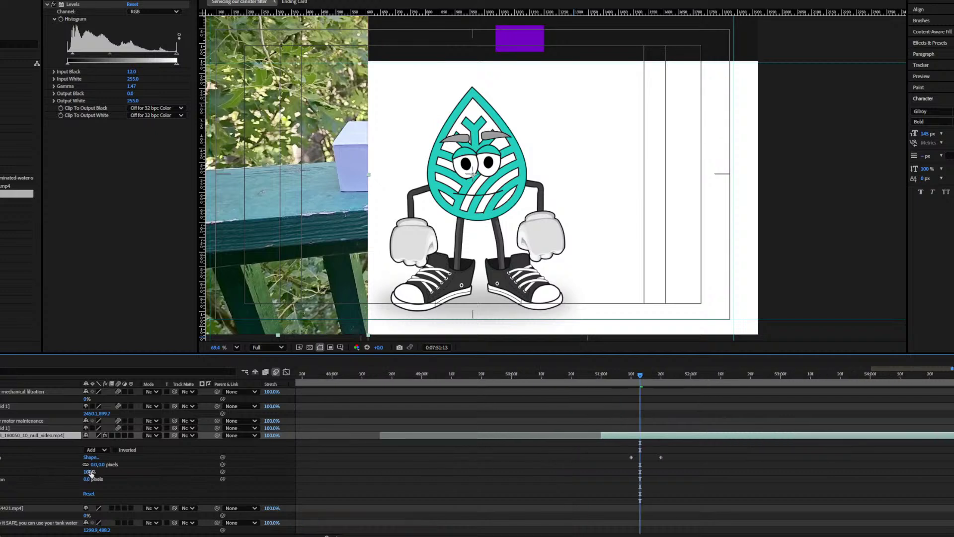
{"action": "left_click_drag", "start_coordinate": [93, 464], "coordinate": [131, 465]}
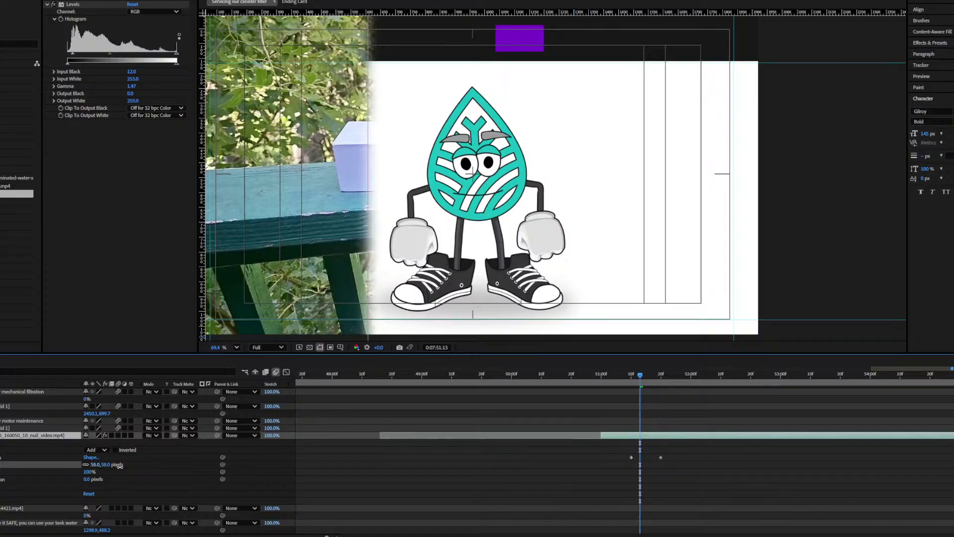
{"action": "scroll", "coordinate": [629, 474], "scroll_direction": "right", "scroll_amount": 3}
{"action": "key", "text": "space"}
{"action": "scroll", "coordinate": [550, 460], "scroll_direction": "right", "scroll_amount": 3}
{"action": "scroll", "coordinate": [541, 475], "scroll_direction": "down", "scroll_amount": 1}
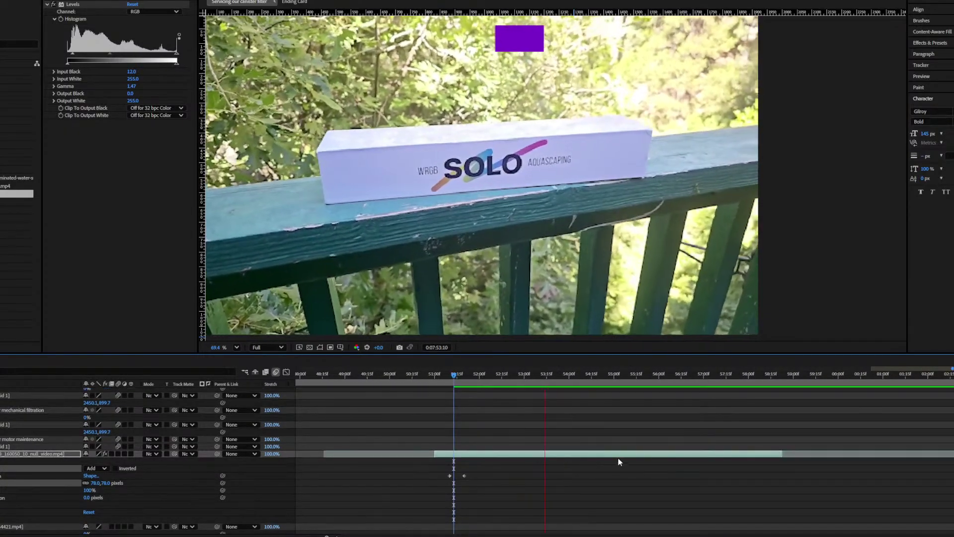
Step: Trim the start of the SOLO box clip to just before its first mask keyframe
{"action": "left_click_drag", "start_coordinate": [622, 453], "coordinate": [588, 481]}
{"action": "left_click", "coordinate": [547, 375]}
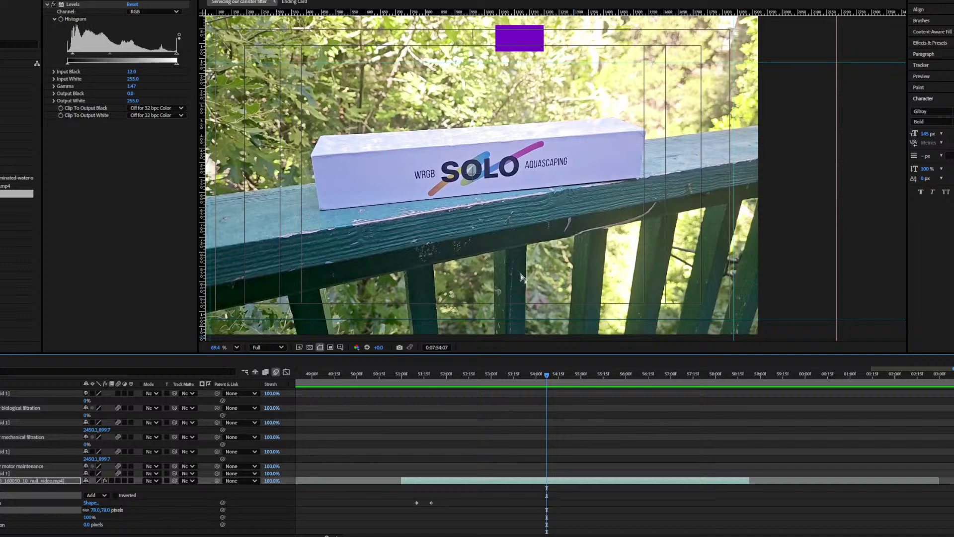
{"action": "left_click_drag", "start_coordinate": [412, 379], "coordinate": [589, 393]}
{"action": "key", "text": "alt+bracketleft"}
{"action": "key", "text": "apostrophe"}
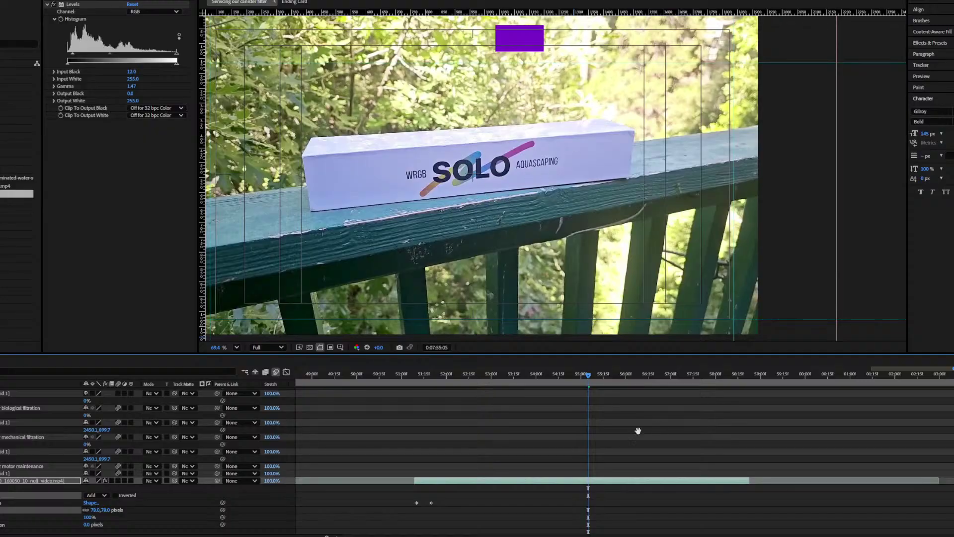
Step: Scrub and play the end of the SOLO box clip to examine its overlap with the ending card
{"action": "scroll", "coordinate": [657, 424], "scroll_direction": "up", "scroll_amount": 2}
{"action": "left_click", "coordinate": [502, 374]}
{"action": "left_click_drag", "start_coordinate": [502, 374], "coordinate": [611, 381]}
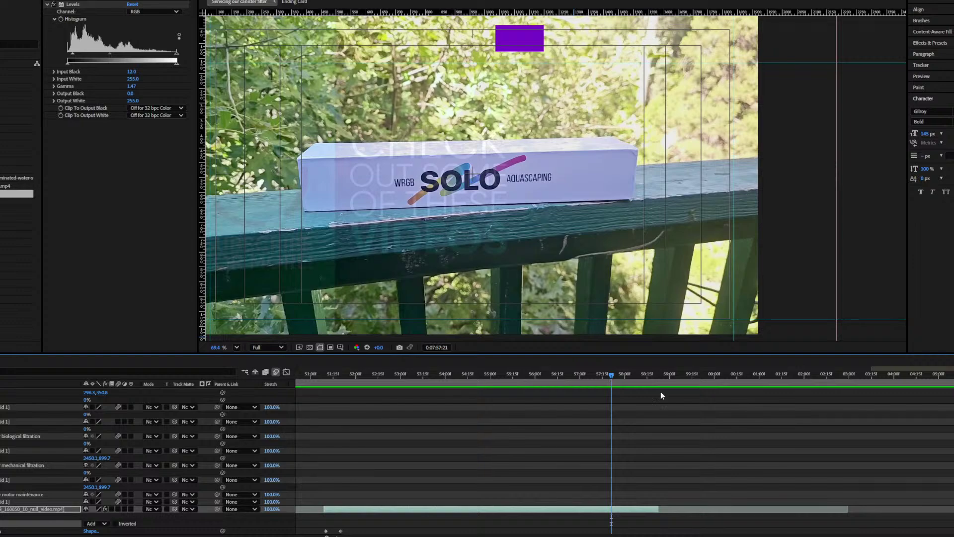
{"action": "key", "text": "space"}
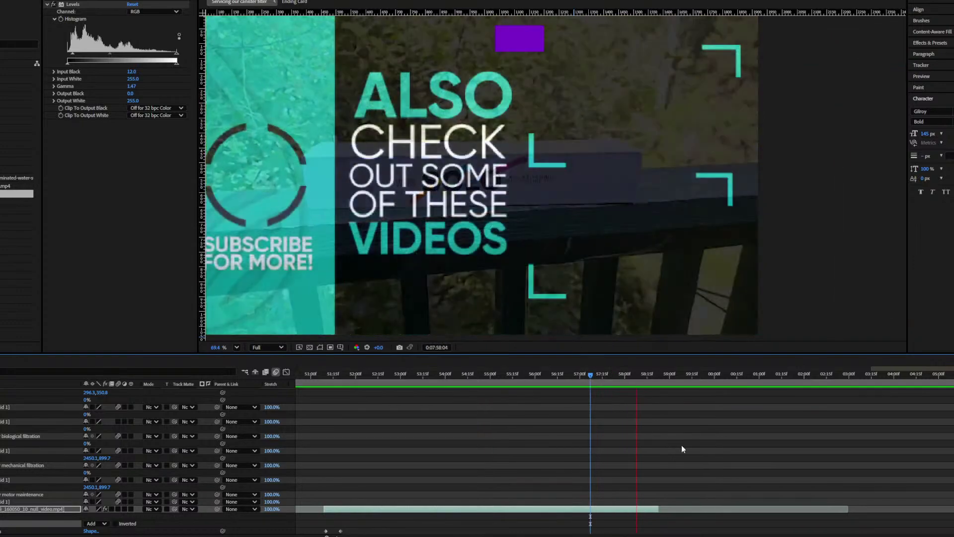
{"action": "key", "text": "space"}
{"action": "key", "text": "apostrophe"}
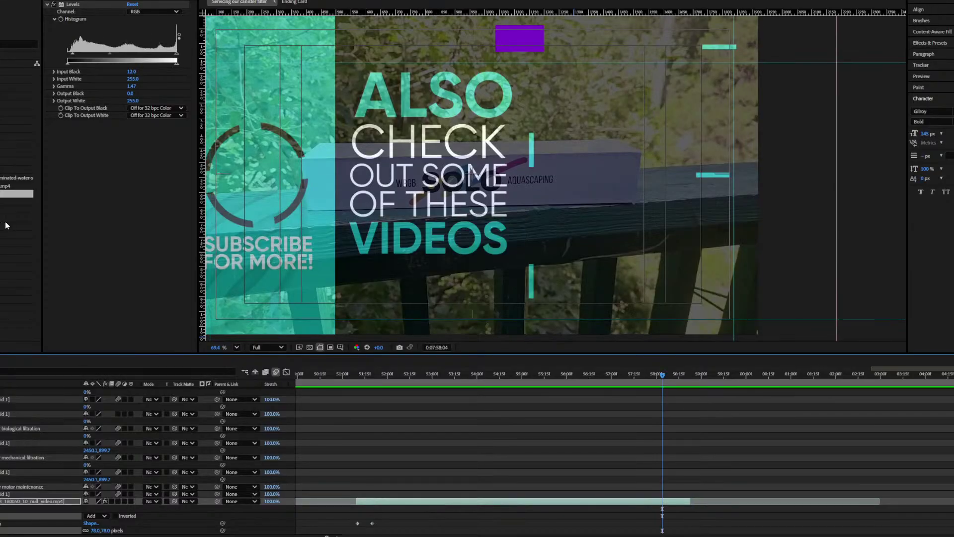
{"action": "scroll", "coordinate": [509, 413], "scroll_direction": "down", "scroll_amount": 5}
{"action": "scroll", "coordinate": [722, 471], "scroll_direction": "down", "scroll_amount": 3}
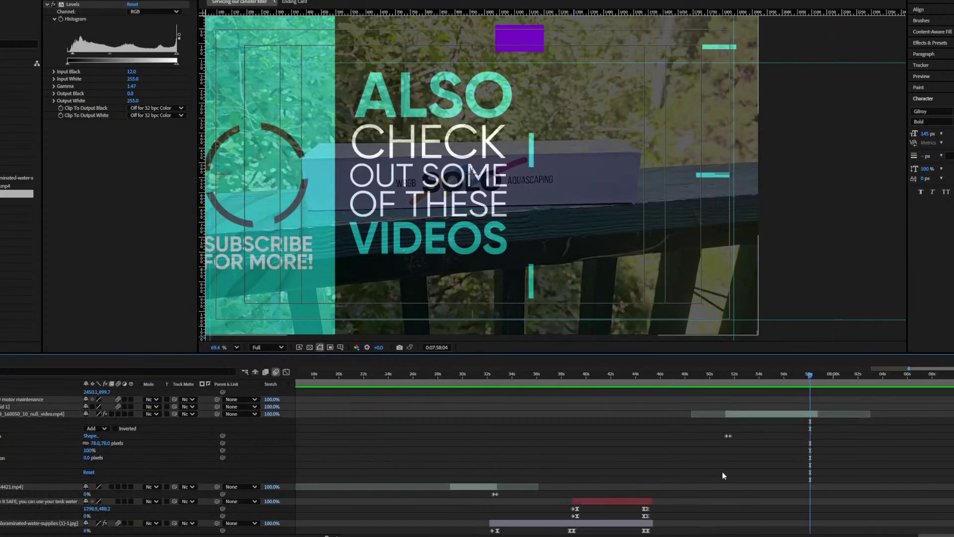
Step: Collapse the SOLO box clip's revealed properties and extend the work area back to the start of the composition
{"action": "scroll", "coordinate": [722, 471], "scroll_direction": "up", "scroll_amount": 10}
{"action": "left_click", "coordinate": [722, 471]}
{"action": "key", "text": "u"}
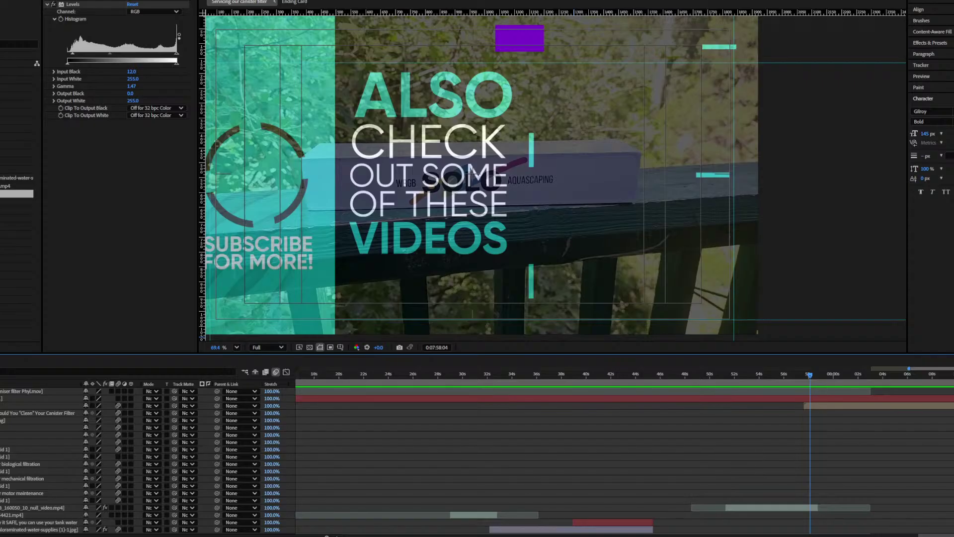
{"action": "scroll", "coordinate": [698, 448], "scroll_direction": "down", "scroll_amount": 10}
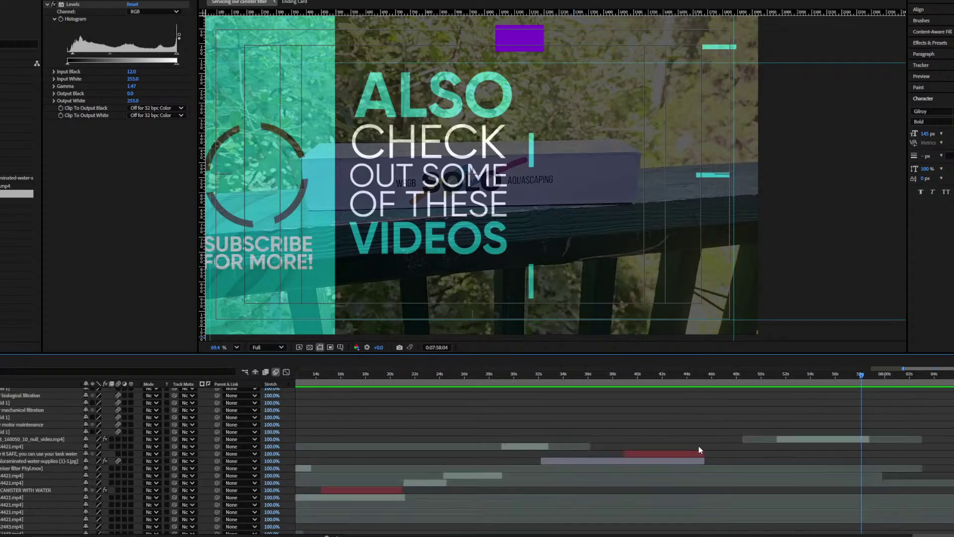
{"action": "scroll", "coordinate": [705, 423], "scroll_direction": "down", "scroll_amount": 6}
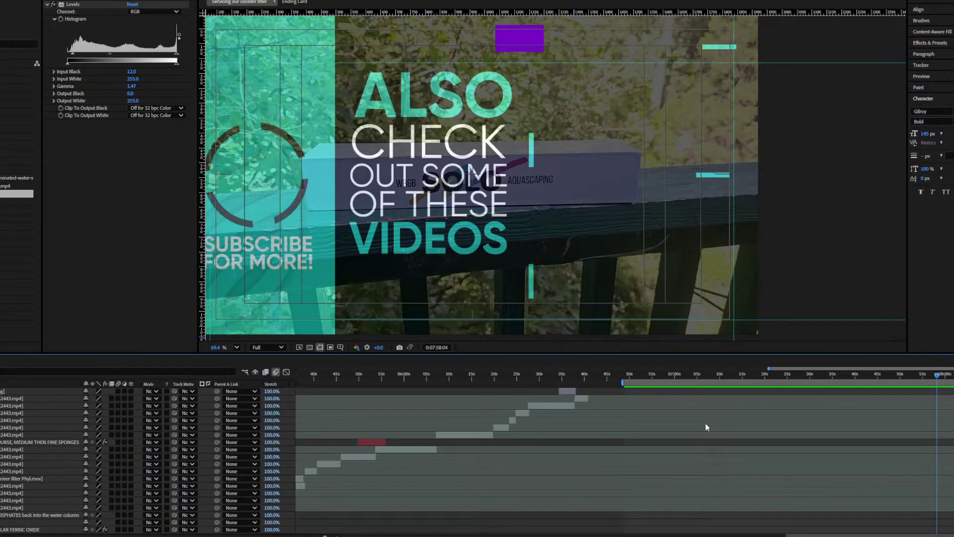
{"action": "left_click_drag", "start_coordinate": [871, 382], "coordinate": [416, 383]}
{"action": "double_click", "coordinate": [415, 384]}
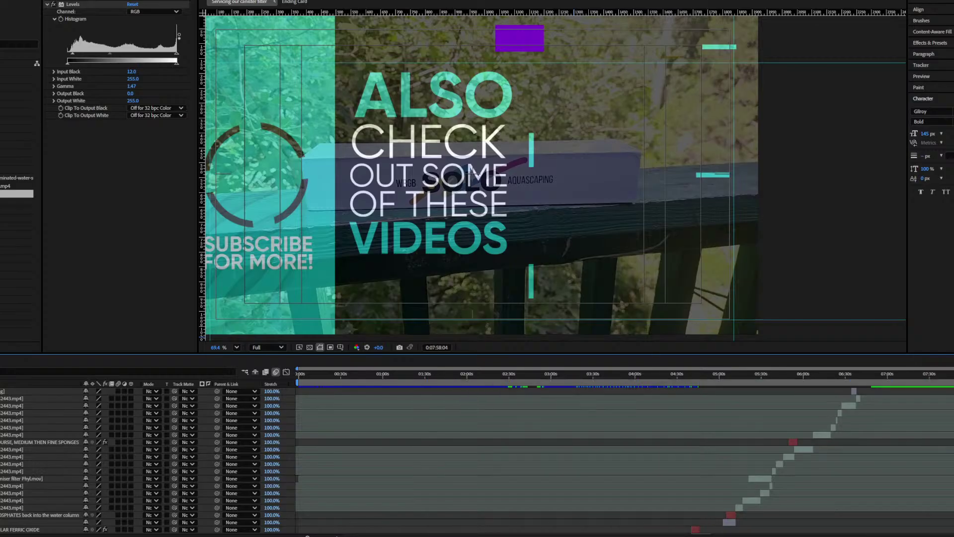
{"action": "scroll", "coordinate": [722, 465], "scroll_direction": "down", "scroll_amount": 1}
{"action": "left_click_drag", "start_coordinate": [427, 372], "coordinate": [953, 393]}
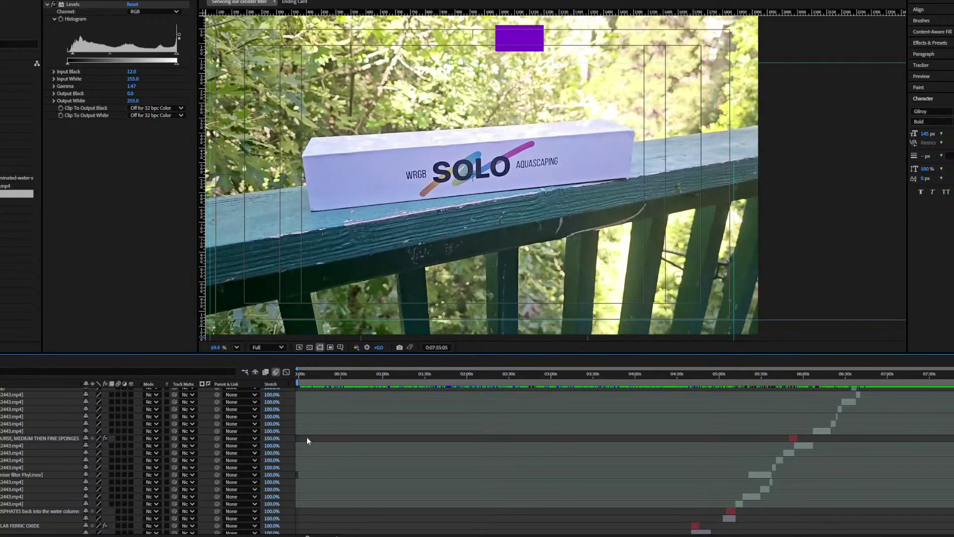
Step: Toggle the Levels effect on the SOLO box clip to compare the look, and leave it disabled
{"action": "left_click", "coordinate": [444, 214]}
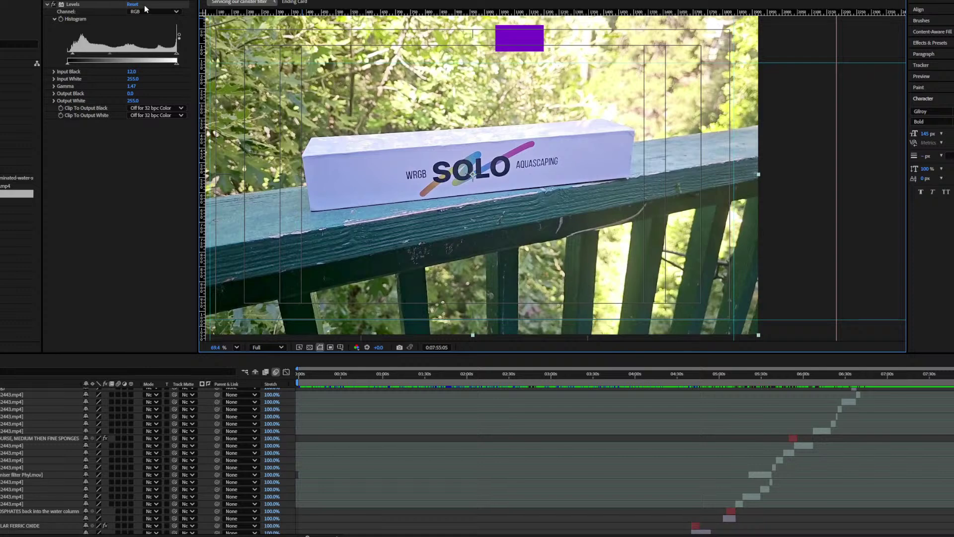
{"action": "left_click", "coordinate": [54, 4]}
{"action": "left_click", "coordinate": [53, 5]}
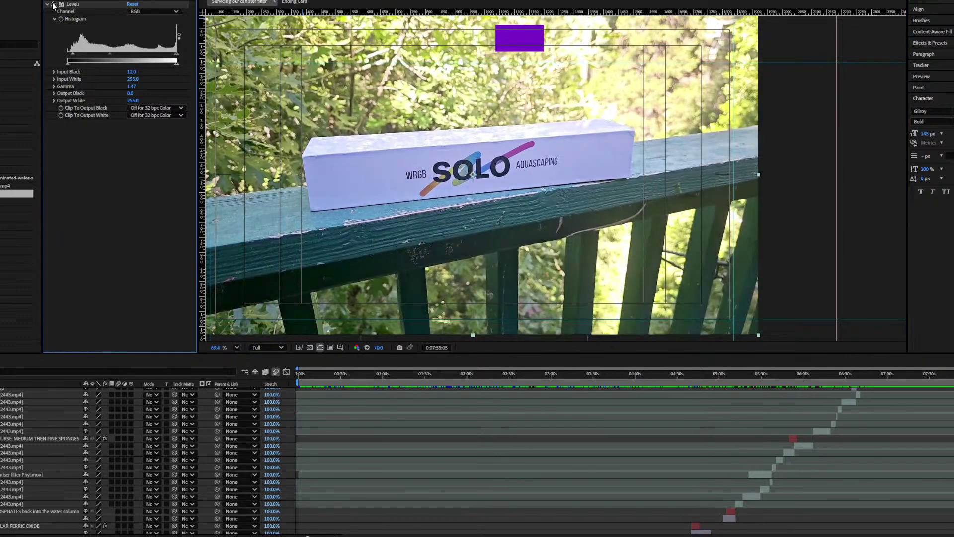
{"action": "left_click", "coordinate": [53, 4]}
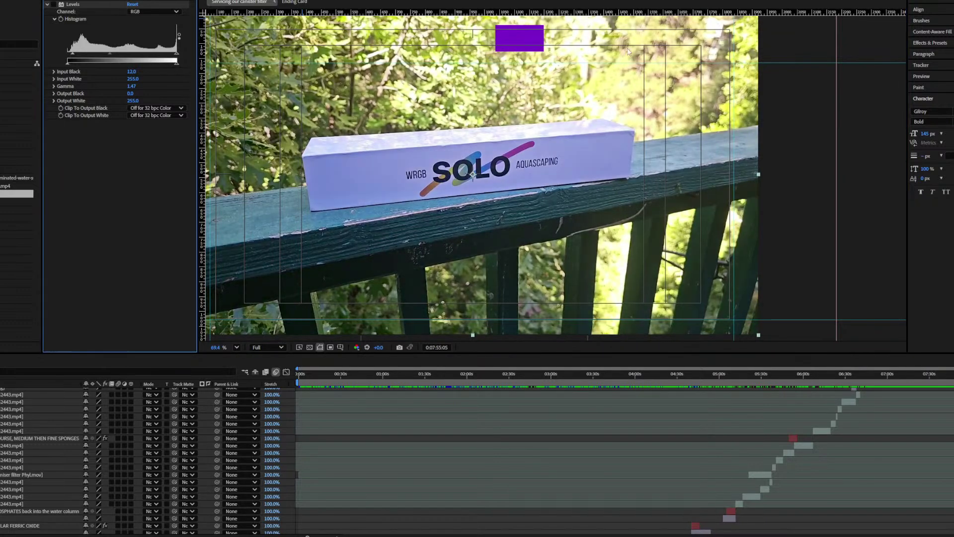
Step: Find the Curves effect and apply it to the SOLO box clip
{"action": "left_click", "coordinate": [930, 43]}
{"action": "left_click", "coordinate": [941, 52]}
{"action": "type", "text": "c"}
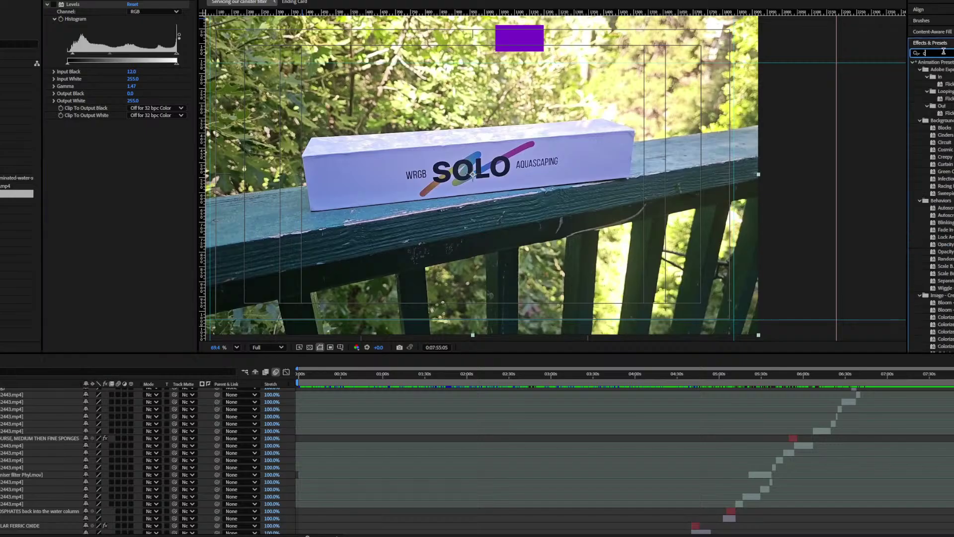
{"action": "type", "text": "urve"}
{"action": "left_click_drag", "start_coordinate": [945, 91], "coordinate": [497, 199]}
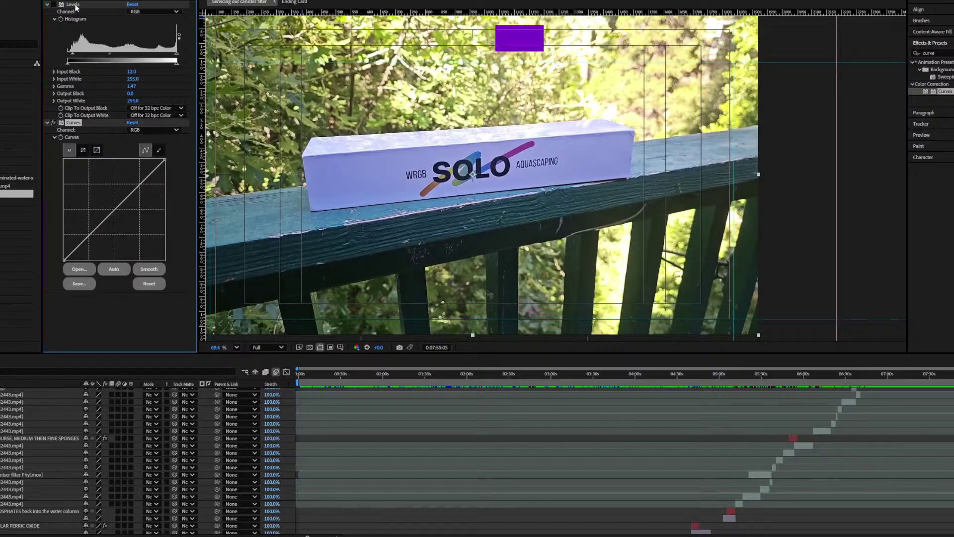
{"action": "scroll", "coordinate": [95, 7], "scroll_direction": "down", "scroll_amount": 5}
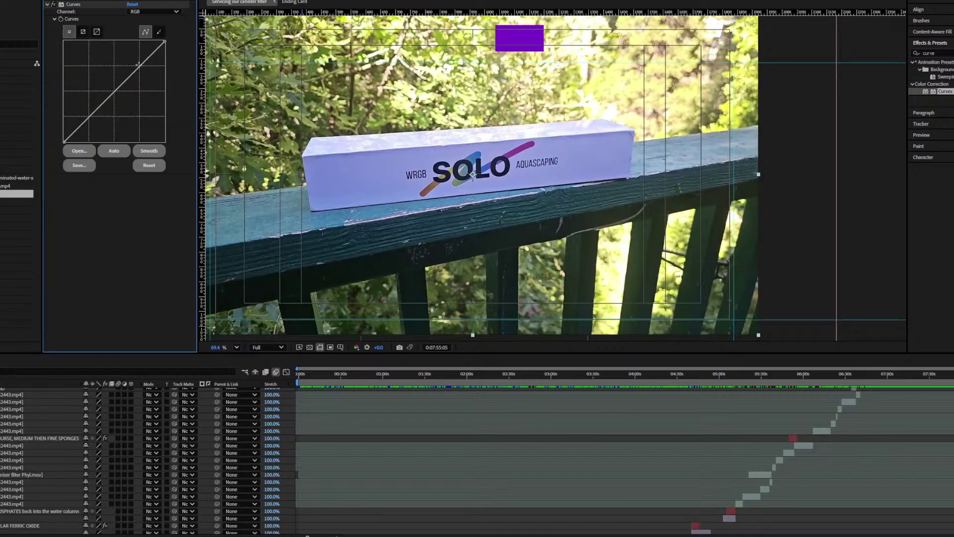
{"action": "left_click_drag", "start_coordinate": [137, 64], "coordinate": [135, 59]}
{"action": "left_click_drag", "start_coordinate": [83, 121], "coordinate": [85, 129]}
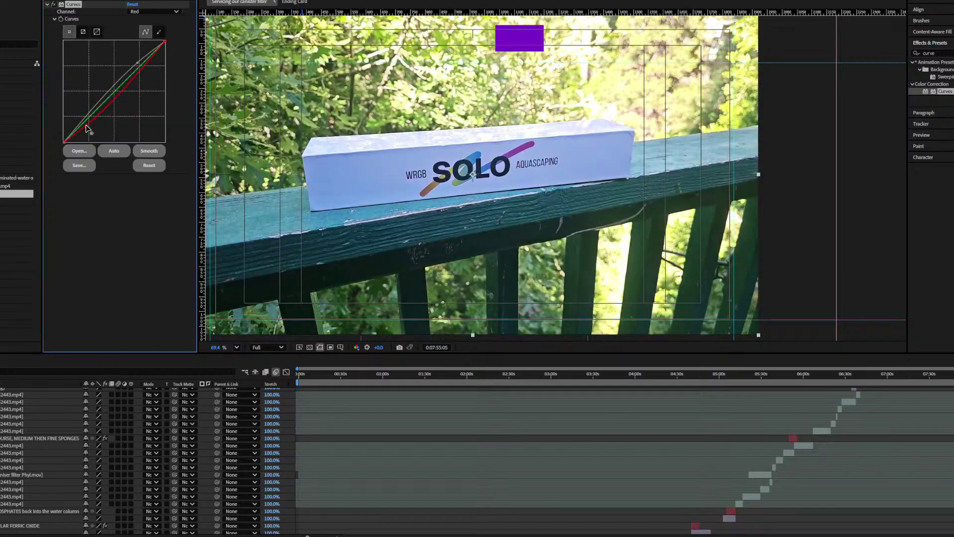
{"action": "key", "text": "ctrl+z"}
{"action": "key", "text": "ctrl+z"}
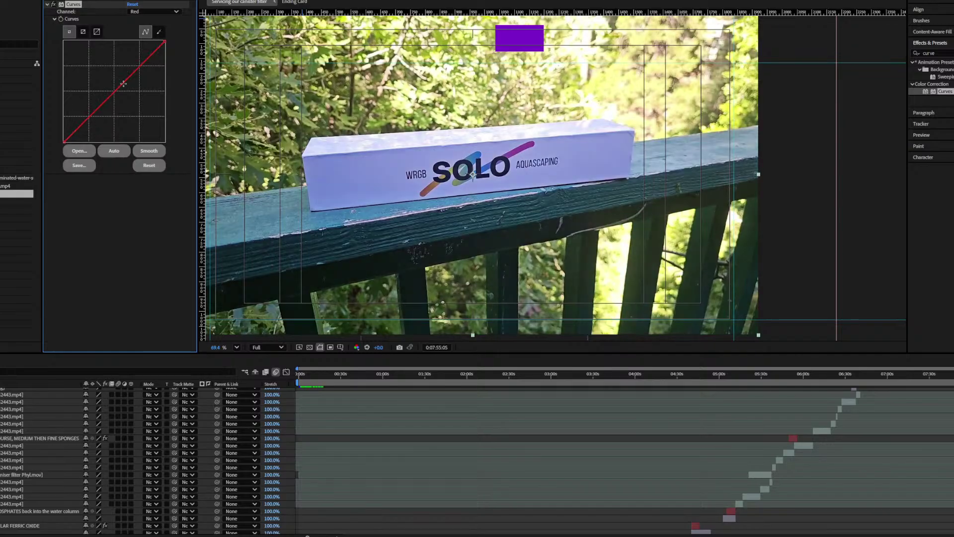
Step: Shape a gentle S-curve on the RGB channel, raising highlights and lowering shadows, and compare the clip with and without Curves
{"action": "left_click", "coordinate": [154, 11]}
{"action": "left_click", "coordinate": [144, 23]}
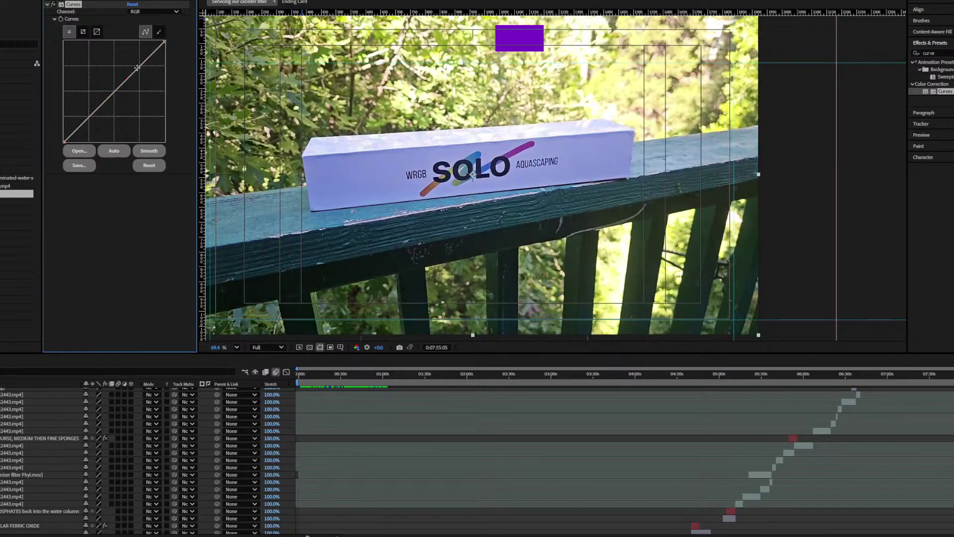
{"action": "left_click_drag", "start_coordinate": [138, 66], "coordinate": [136, 60]}
{"action": "left_click_drag", "start_coordinate": [87, 118], "coordinate": [84, 123]}
{"action": "left_click_drag", "start_coordinate": [135, 58], "coordinate": [138, 60]}
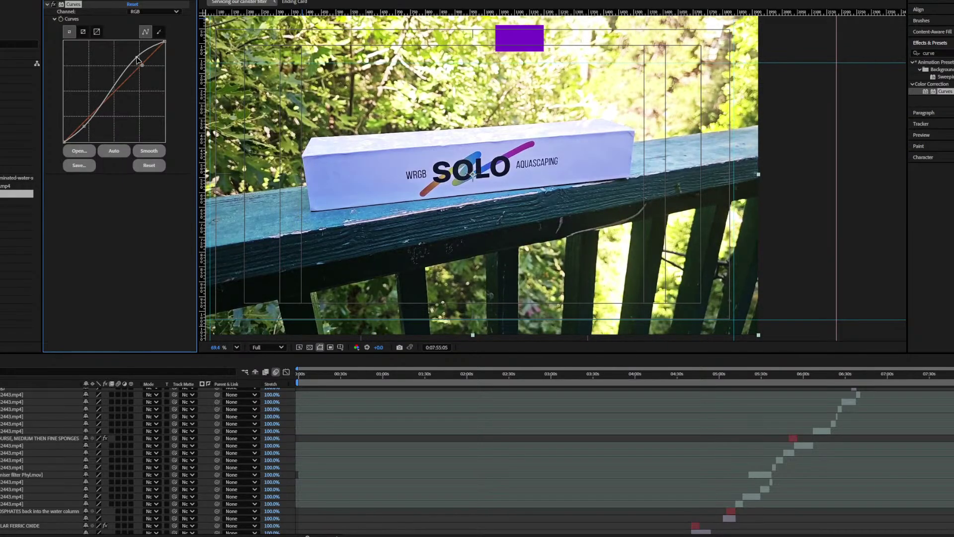
{"action": "left_click_drag", "start_coordinate": [81, 125], "coordinate": [84, 129]}
{"action": "left_click", "coordinate": [53, 5]}
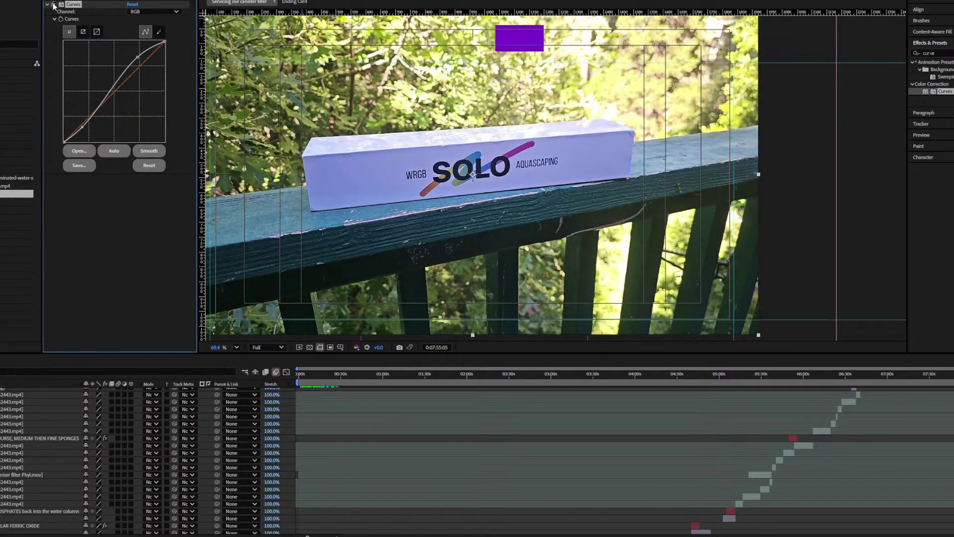
{"action": "left_click", "coordinate": [53, 5]}
Step: Move the playhead back to about 0:07:32:01 to view the canister filter clip
{"action": "scroll", "coordinate": [920, 470], "scroll_direction": "up", "scroll_amount": 5}
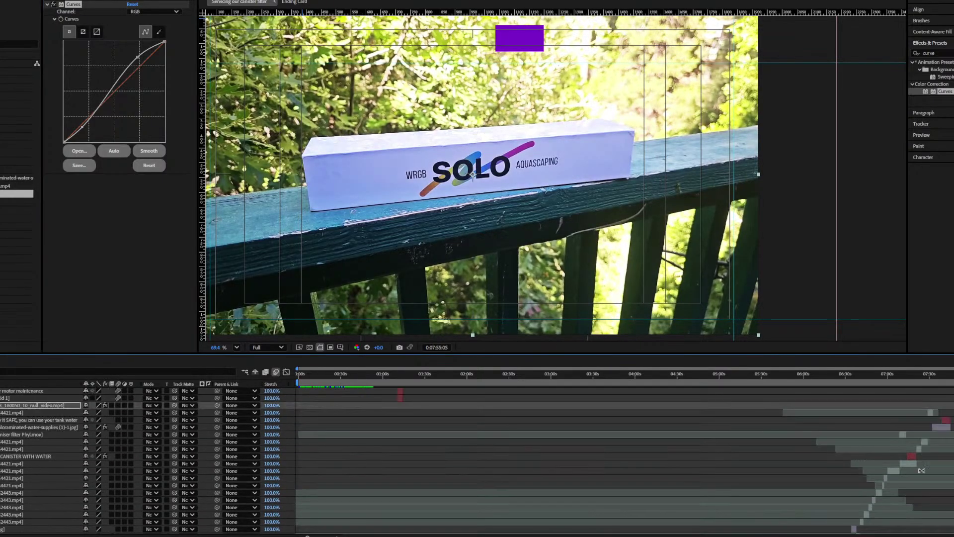
{"action": "scroll", "coordinate": [920, 469], "scroll_direction": "up", "scroll_amount": 3}
{"action": "left_click_drag", "start_coordinate": [633, 458], "coordinate": [521, 465]}
{"action": "left_click_drag", "start_coordinate": [867, 379], "coordinate": [762, 377]}
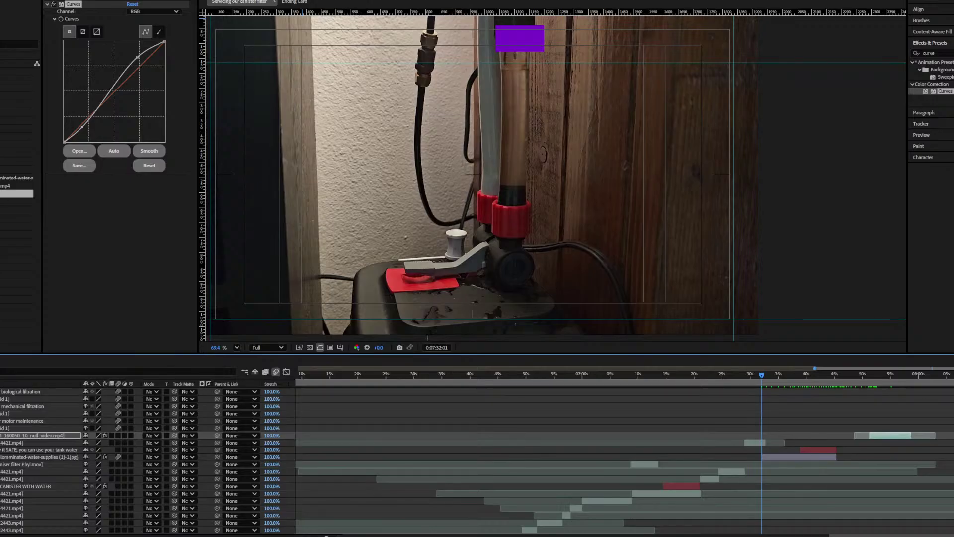
Step: Move several selected project items into a folder and create another folder in the project list
{"action": "left_click", "coordinate": [16, 226]}
{"action": "left_click", "coordinate": [17, 201], "text": "ctrl"}
{"action": "left_click", "coordinate": [16, 193], "text": "ctrl"}
{"action": "left_click_drag", "start_coordinate": [17, 194], "coordinate": [17, 217]}
{"action": "left_click", "coordinate": [17, 186]}
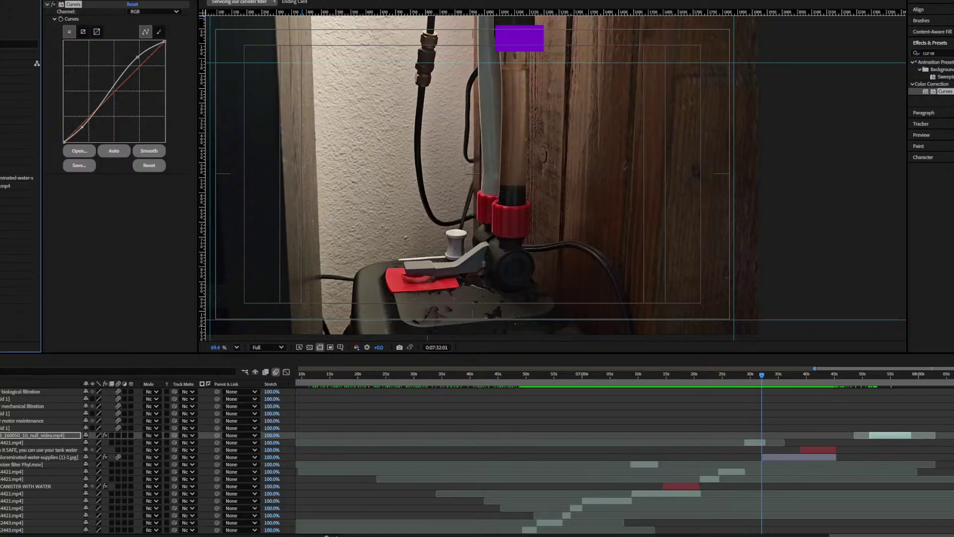
{"action": "left_click", "coordinate": [17, 308]}
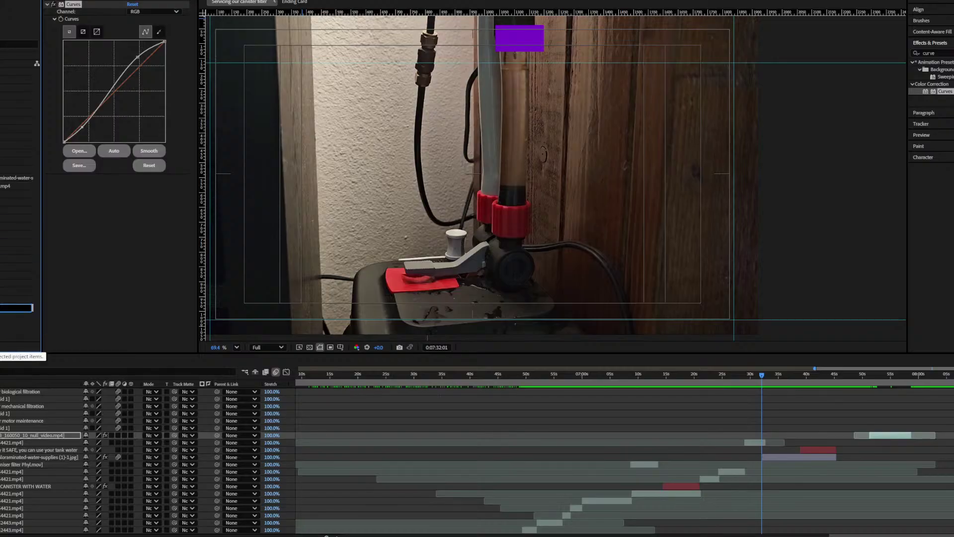
{"action": "left_click", "coordinate": [16, 299]}
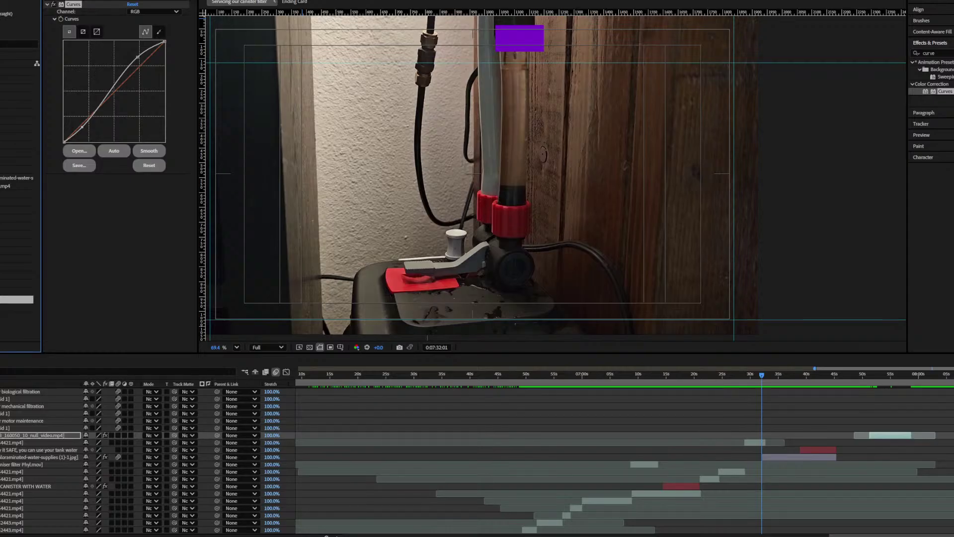
Step: Sort the remaining loose footage and audio items in the project list into their folders
{"action": "left_click", "coordinate": [16, 219]}
{"action": "left_click", "coordinate": [16, 226], "text": "shift"}
{"action": "left_click", "coordinate": [17, 192]}
{"action": "mouse_move", "coordinate": [16, 242]}
{"action": "left_mouse_down"}
{"action": "mouse_move", "coordinate": [16, 186]}
{"action": "mouse_move", "coordinate": [6, 232]}
{"action": "left_mouse_up"}
{"action": "left_click", "coordinate": [16, 202]}
{"action": "left_click", "coordinate": [16, 210], "text": "shift"}
{"action": "left_click", "coordinate": [17, 177]}
{"action": "left_click", "coordinate": [16, 120]}
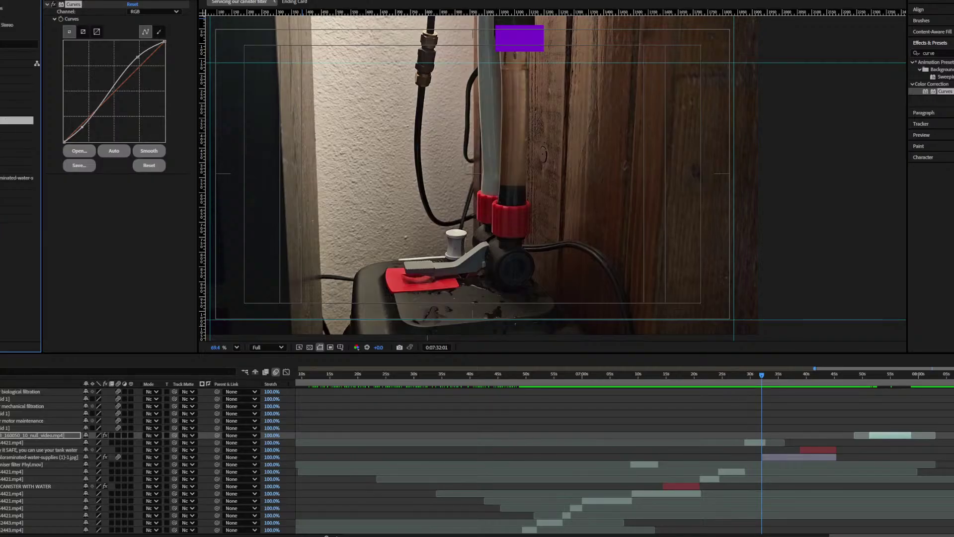
{"action": "left_click", "coordinate": [17, 136]}
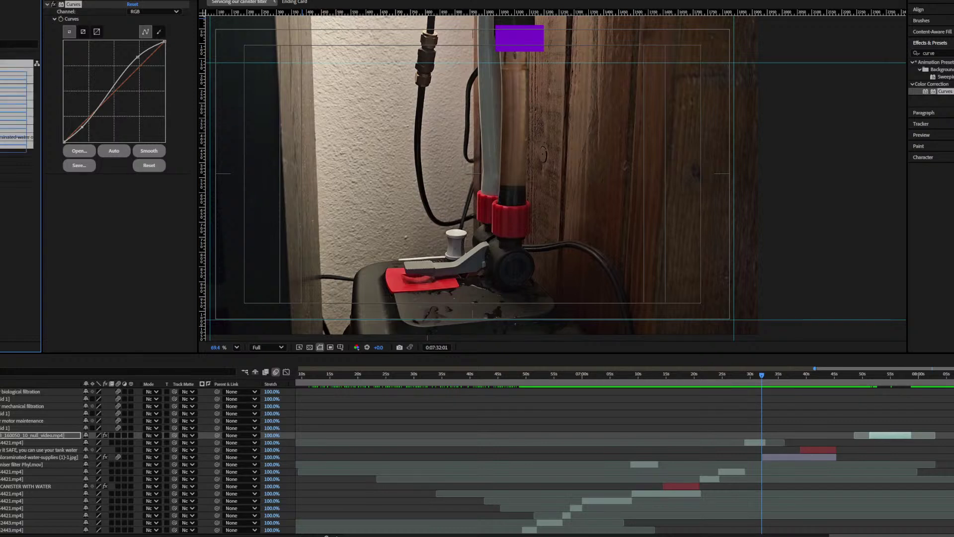
{"action": "left_click_drag", "start_coordinate": [17, 137], "coordinate": [17, 80]}
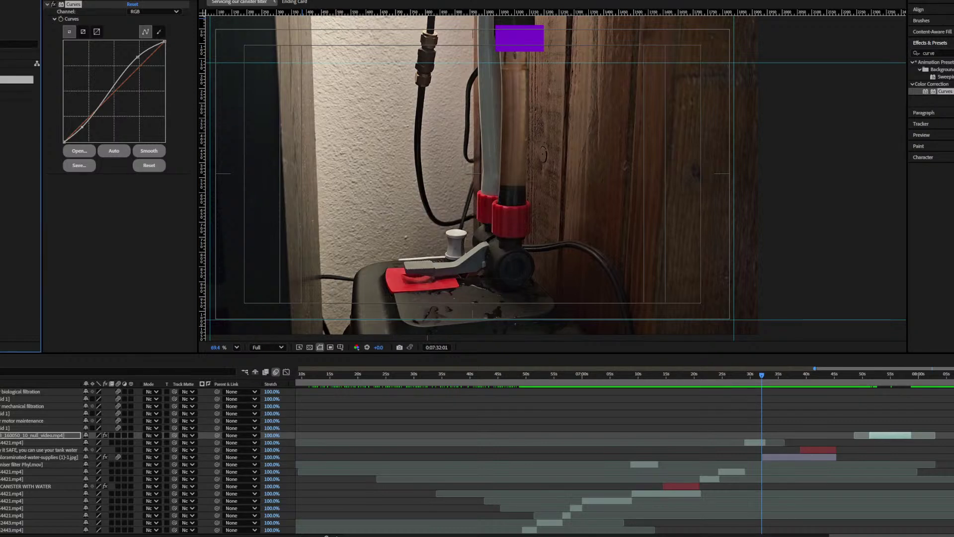
{"action": "left_click", "coordinate": [20, 24]}
{"action": "left_click", "coordinate": [67, 166]}
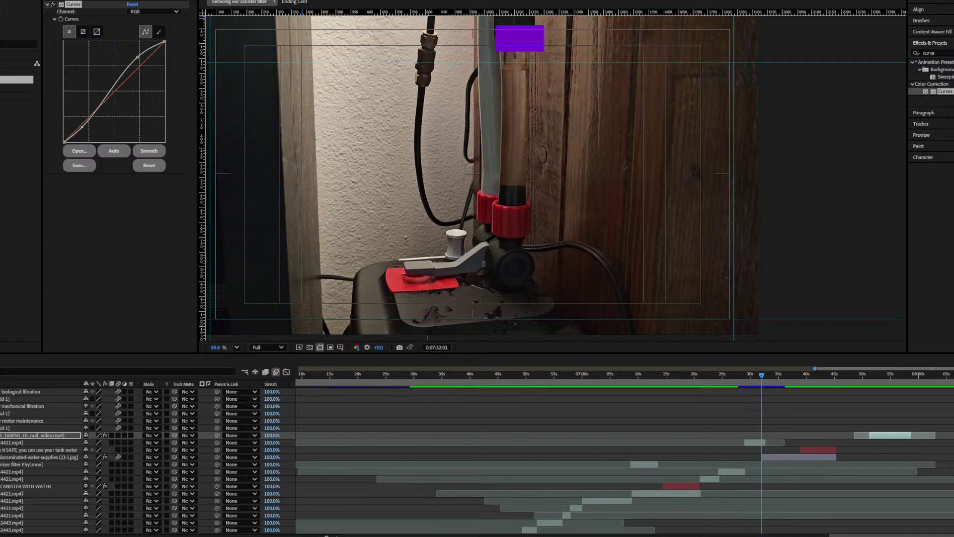
{"action": "left_click", "coordinate": [518, 41]}
{"action": "left_click", "coordinate": [518, 41]}
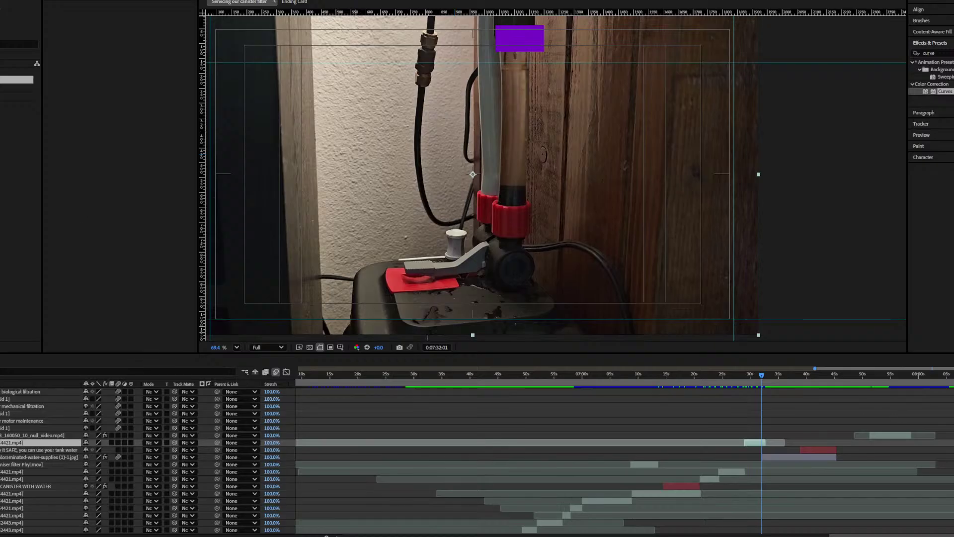
Step: Scrub back through the composition to about 0:05:34:18 to examine the mascot over the filter media footage
{"action": "scroll", "coordinate": [477, 459], "scroll_direction": "up", "scroll_amount": 5}
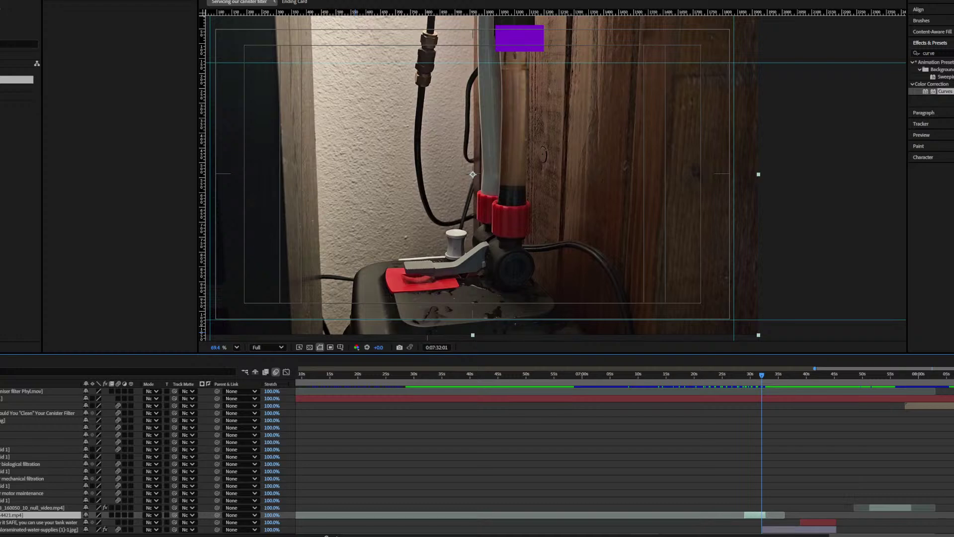
{"action": "left_click_drag", "start_coordinate": [762, 375], "coordinate": [411, 392]}
{"action": "scroll", "coordinate": [851, 460], "scroll_direction": "left", "scroll_amount": 5}
{"action": "scroll", "coordinate": [674, 458], "scroll_direction": "down", "scroll_amount": 3}
{"action": "scroll", "coordinate": [559, 424], "scroll_direction": "up", "scroll_amount": 3}
{"action": "scroll", "coordinate": [559, 425], "scroll_direction": "down", "scroll_amount": 5}
{"action": "left_click_drag", "start_coordinate": [781, 380], "coordinate": [768, 383]}
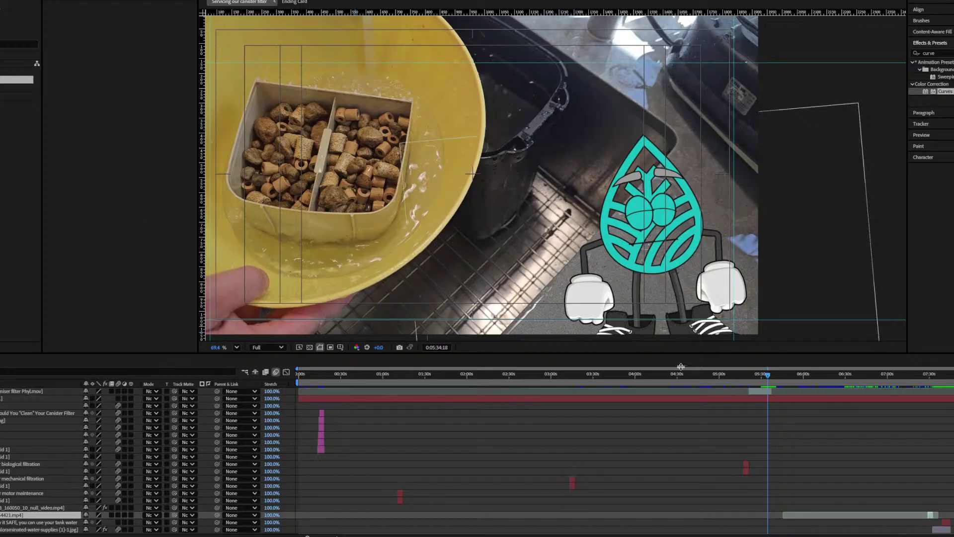
Step: Go to 0:05:33:03 and delete the extra mascot layer at the top of the layer stack
{"action": "left_click", "coordinate": [603, 466]}
{"action": "left_click", "coordinate": [60, 391]}
{"action": "left_click", "coordinate": [765, 376]}
{"action": "left_click", "coordinate": [588, 463]}
{"action": "left_click", "coordinate": [28, 392]}
{"action": "key", "text": "Delete"}
Step: Try bringing the mascot clip around 0:05:33 to the top of the layer stack
{"action": "scroll", "coordinate": [776, 456], "scroll_direction": "down", "scroll_amount": 10}
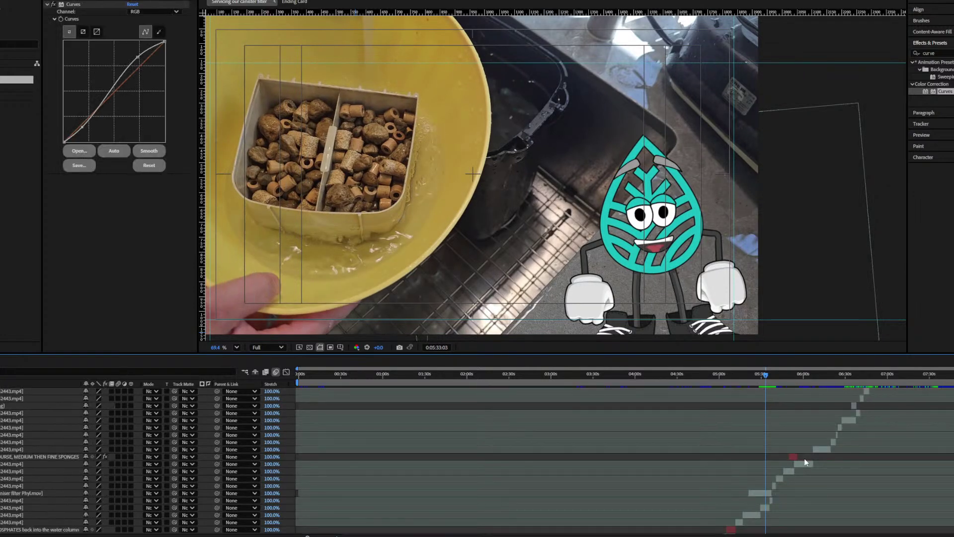
{"action": "scroll", "coordinate": [772, 497], "scroll_direction": "up", "scroll_amount": 3}
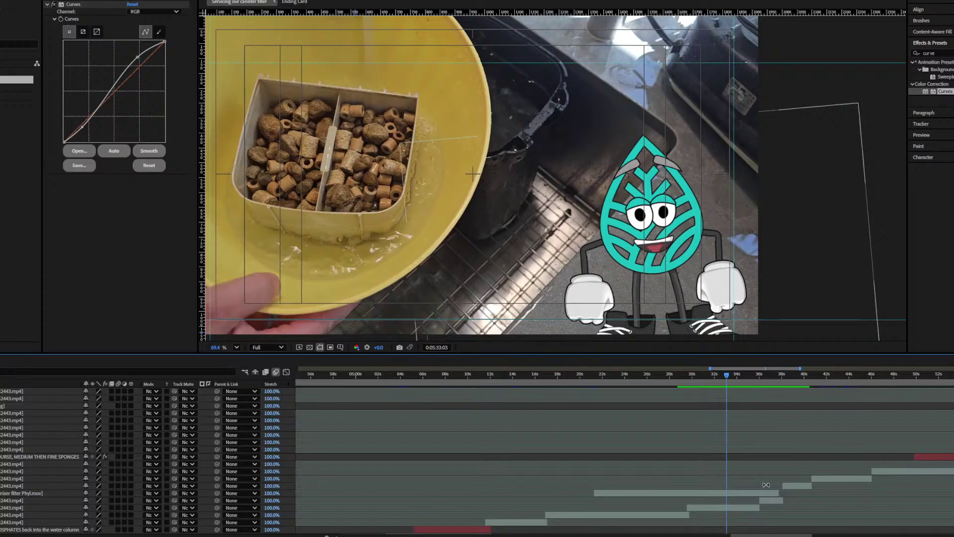
{"action": "left_click", "coordinate": [769, 492]}
{"action": "key", "text": "ctrl+shift+]"}
{"action": "scroll", "coordinate": [766, 472], "scroll_direction": "up", "scroll_amount": 10}
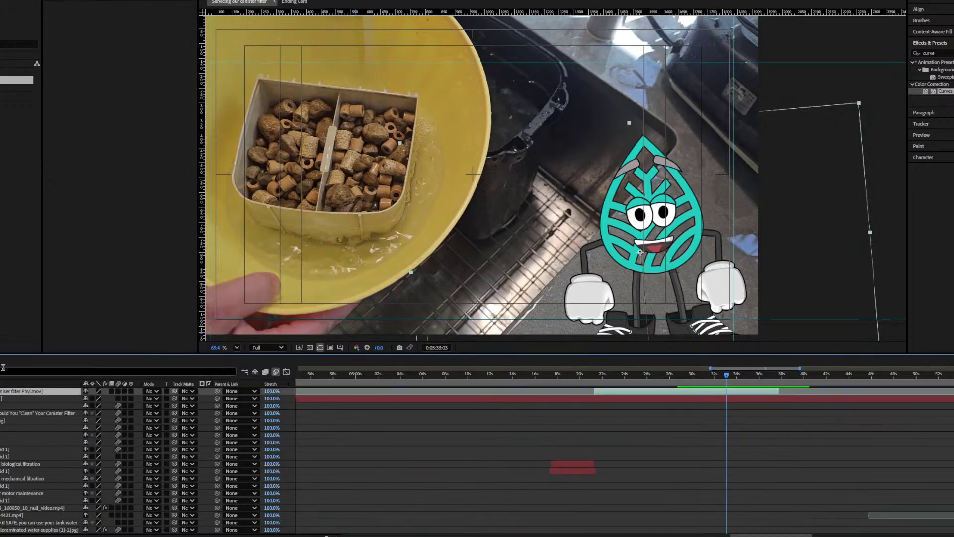
{"action": "left_click", "coordinate": [1, 391]}
{"action": "left_click", "coordinate": [1, 391]}
{"action": "left_click", "coordinate": [707, 433]}
{"action": "left_click", "coordinate": [706, 392]}
{"action": "key", "text": "Delete"}
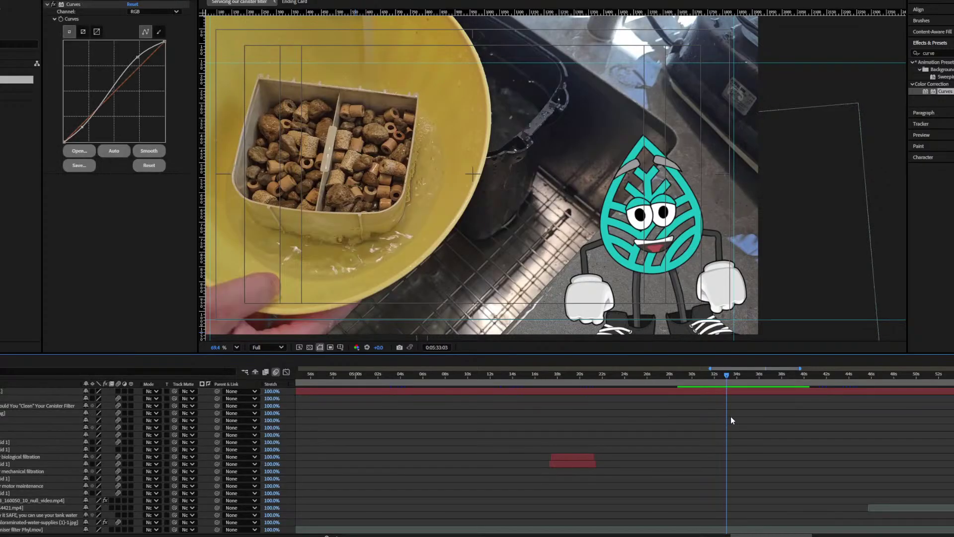
Step: Try duplicating the mascot clip in place among the filter media footage layers
{"action": "scroll", "coordinate": [730, 420], "scroll_direction": "down", "scroll_amount": 5}
{"action": "left_click", "coordinate": [728, 408]}
{"action": "key", "text": "ctrl+d"}
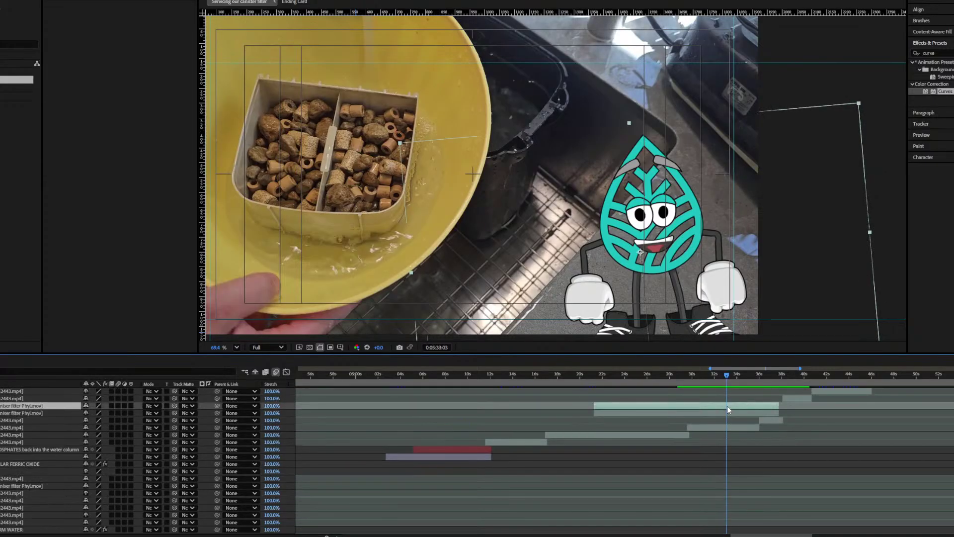
{"action": "left_click", "coordinate": [517, 442]}
{"action": "left_click", "coordinate": [658, 406]}
{"action": "key", "text": "Delete"}
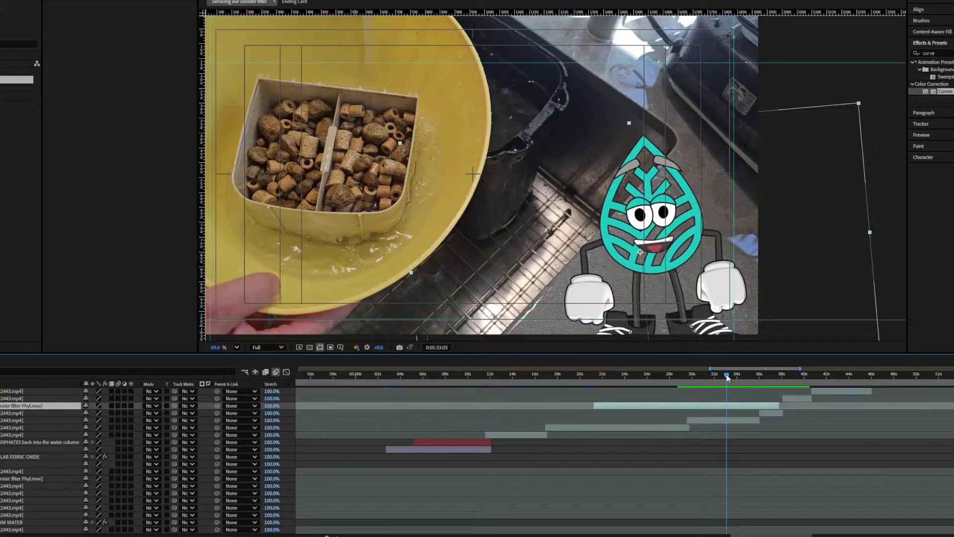
Step: Check the mascot over the filter media footage at 0:05:32:12 and clear the layer selection
{"action": "left_click_drag", "start_coordinate": [727, 378], "coordinate": [719, 376]}
{"action": "scroll", "coordinate": [801, 435], "scroll_direction": "up", "scroll_amount": 5}
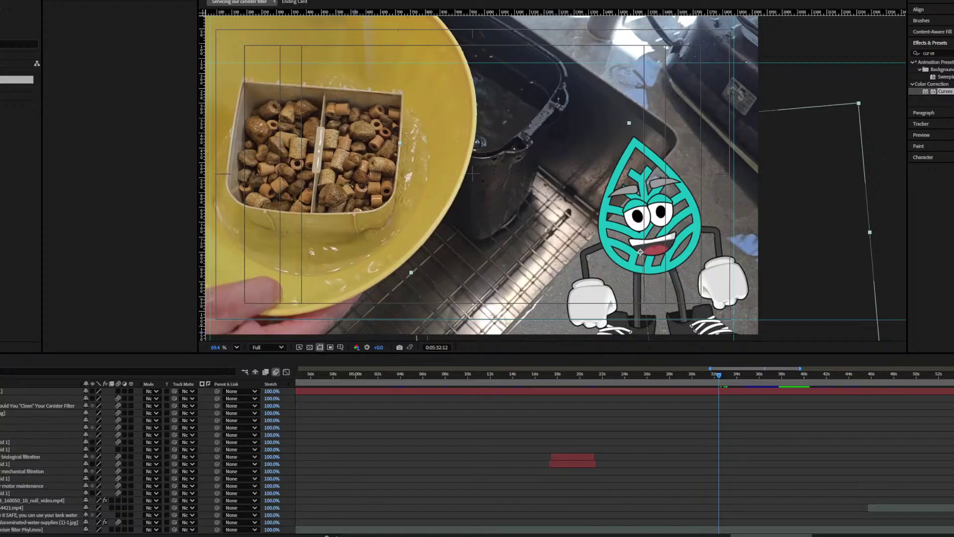
{"action": "left_click", "coordinate": [620, 436]}
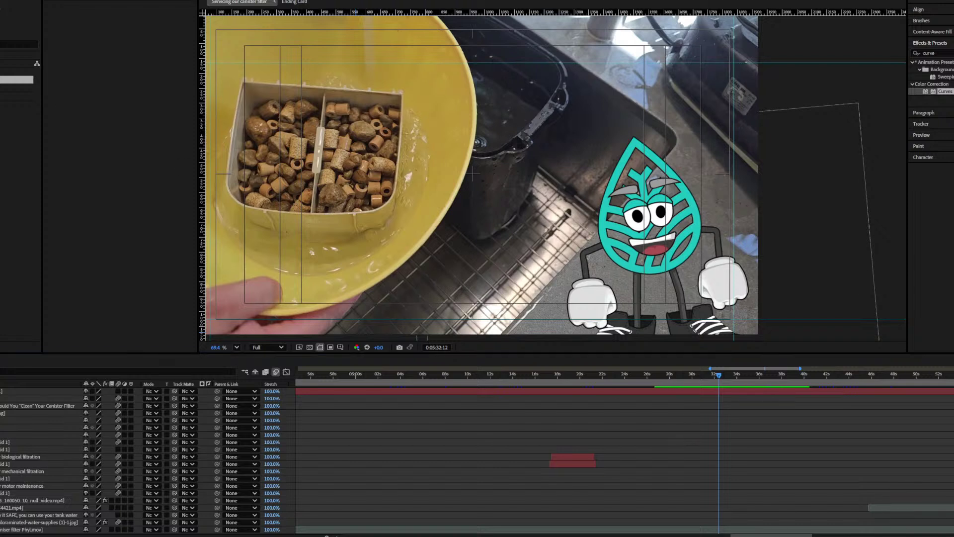
Step: Try to queue the Servicing our canister filter composition for Adobe Media Encoder
{"action": "left_click", "coordinate": [17, 88]}
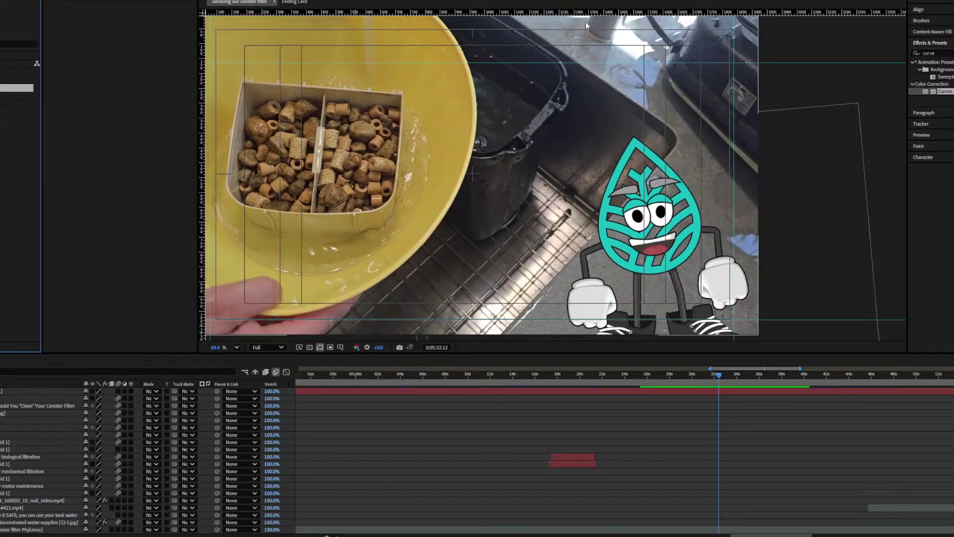
{"action": "key", "text": "alt+c"}
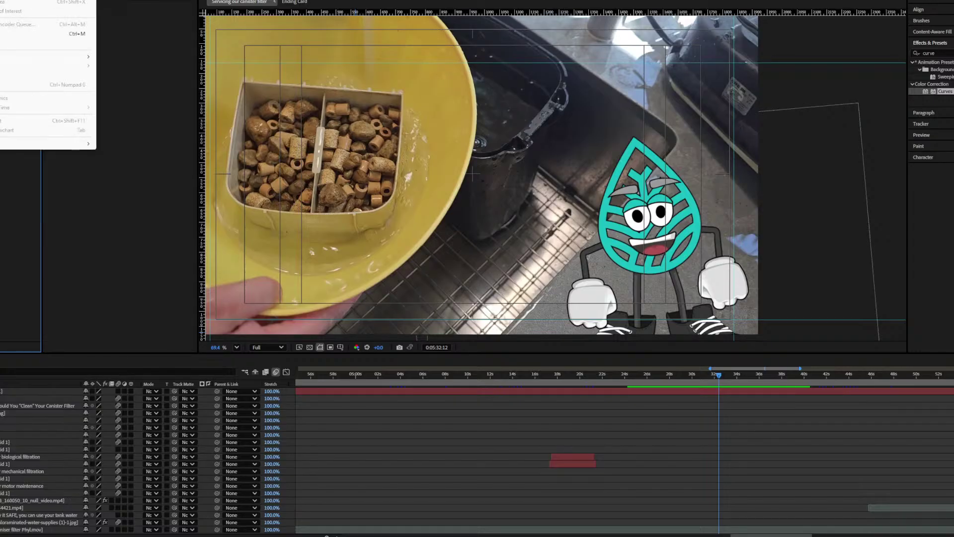
{"action": "key", "text": "Escape"}
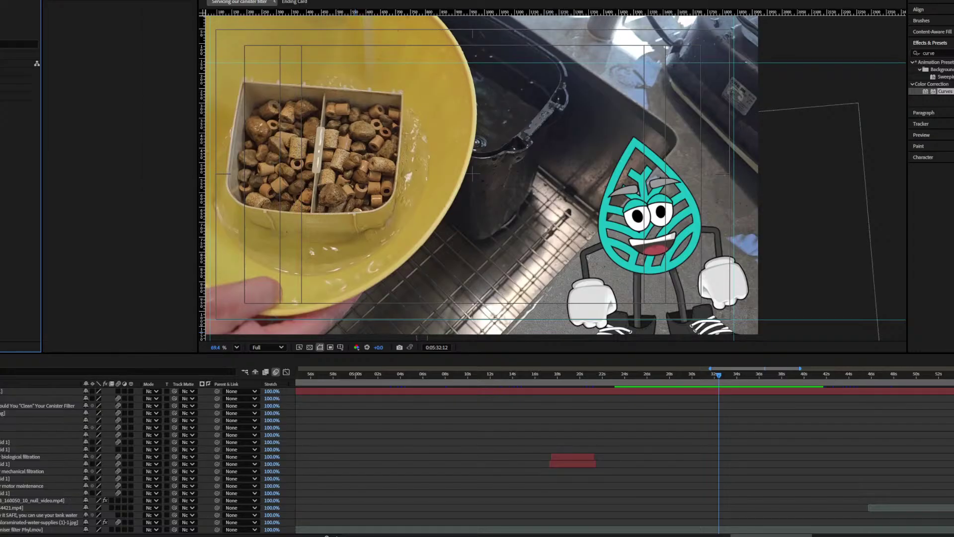
{"action": "key", "text": "alt+c"}
{"action": "key", "text": "Return"}
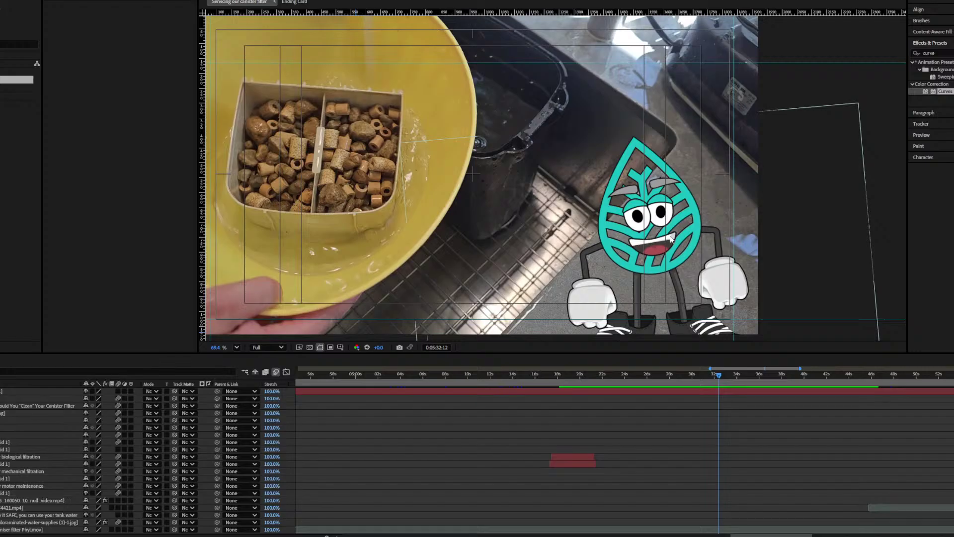
Step: Review the whole composition, including the ending card at 0:08:12:17, finishing at about 0:02:14:05
{"action": "left_click_drag", "start_coordinate": [702, 375], "coordinate": [771, 383]}
{"action": "key", "text": "semicolon"}
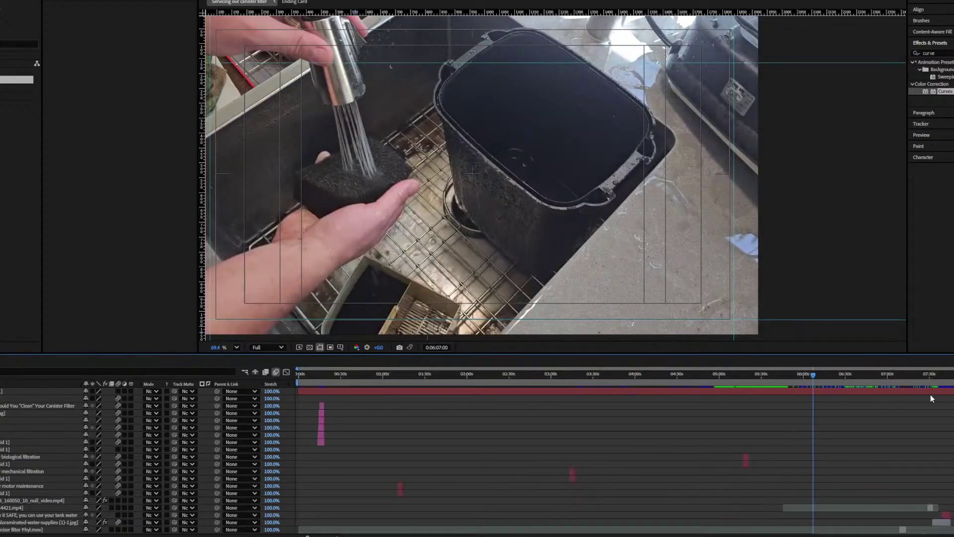
{"action": "key", "text": "End"}
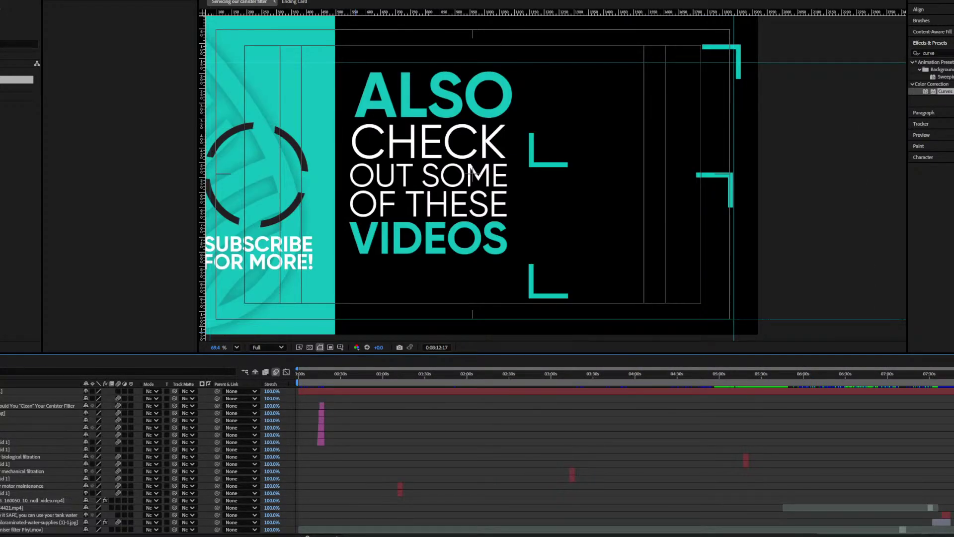
{"action": "left_click_drag", "start_coordinate": [867, 382], "coordinate": [484, 383]}
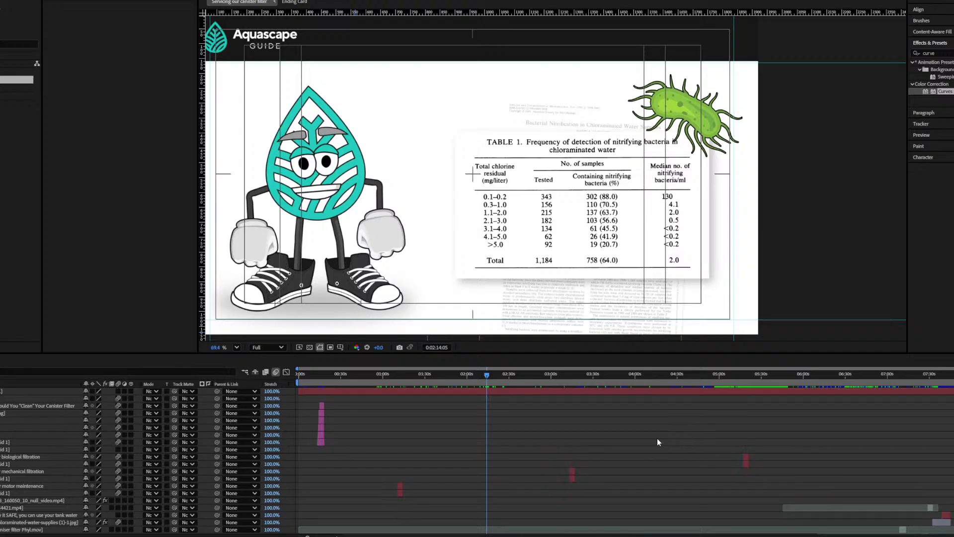
Step: Save the project and send the Servicing our canister filter composition to the Adobe Media Encoder queue
{"action": "scroll", "coordinate": [566, 436], "scroll_direction": "up", "scroll_amount": 5}
{"action": "key", "text": "ctrl+s"}
{"action": "left_click", "coordinate": [330, 419]}
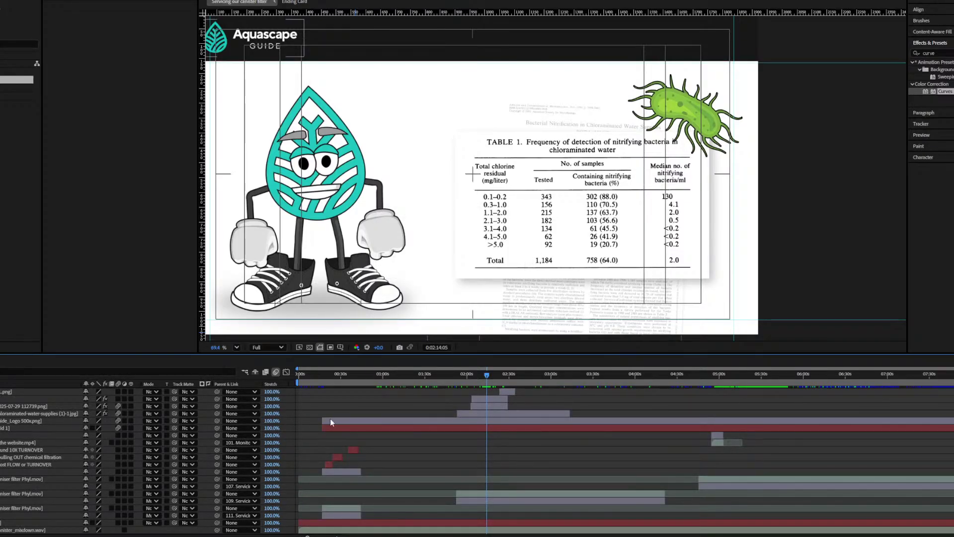
{"action": "left_click", "coordinate": [2, 103]}
{"action": "left_click", "coordinate": [2, 79]}
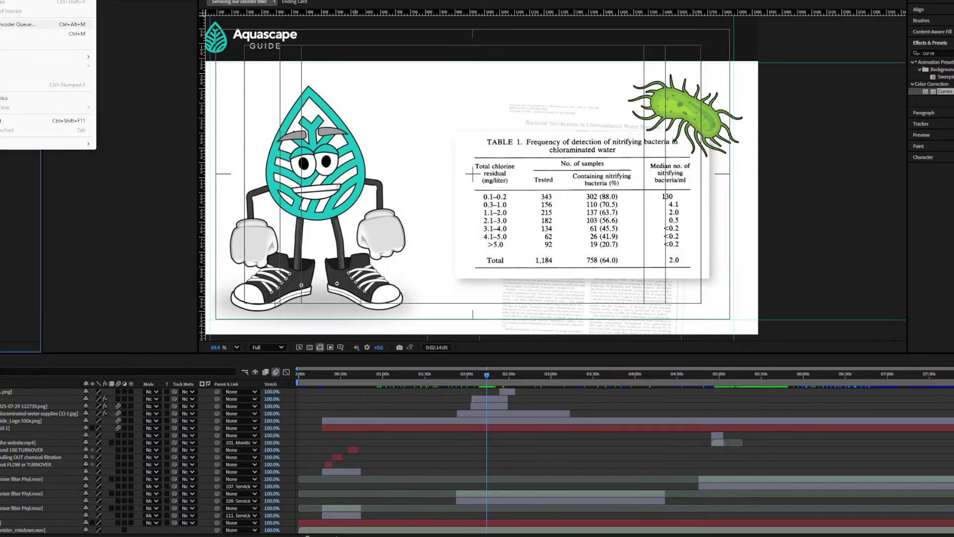
{"action": "left_click", "coordinate": [20, 24]}
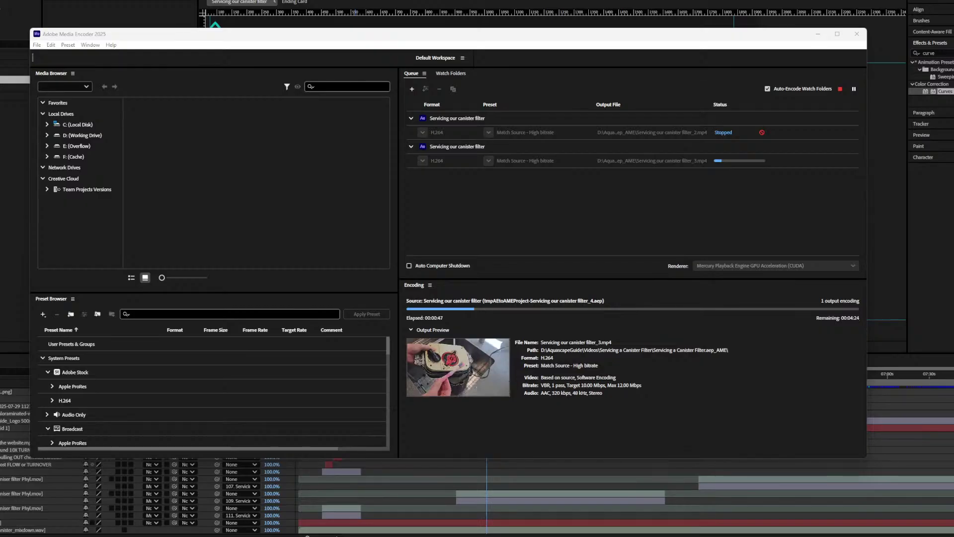
Step: Switch to Adobe Character Animator and maximize its window
{"action": "key", "text": "alt+Tab"}
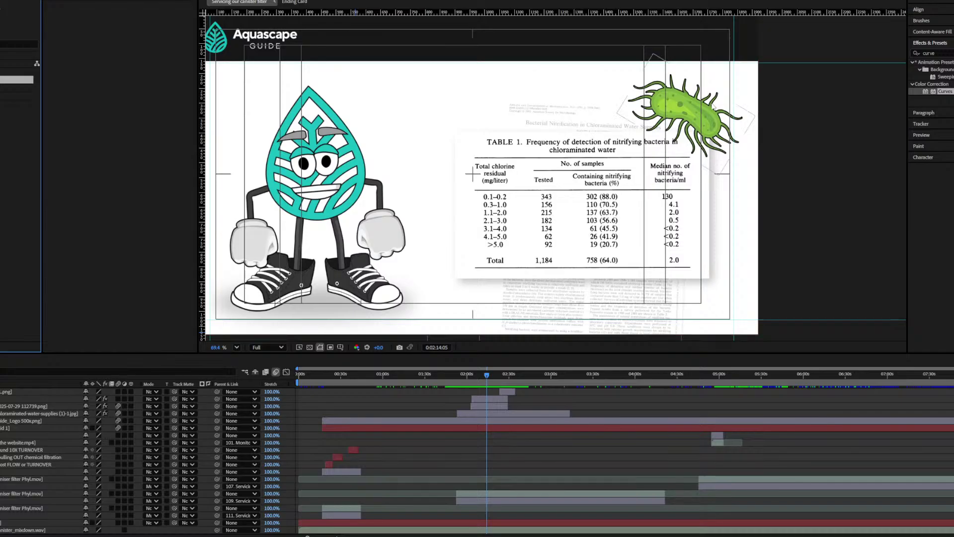
{"action": "key", "text": "alt+Tab"}
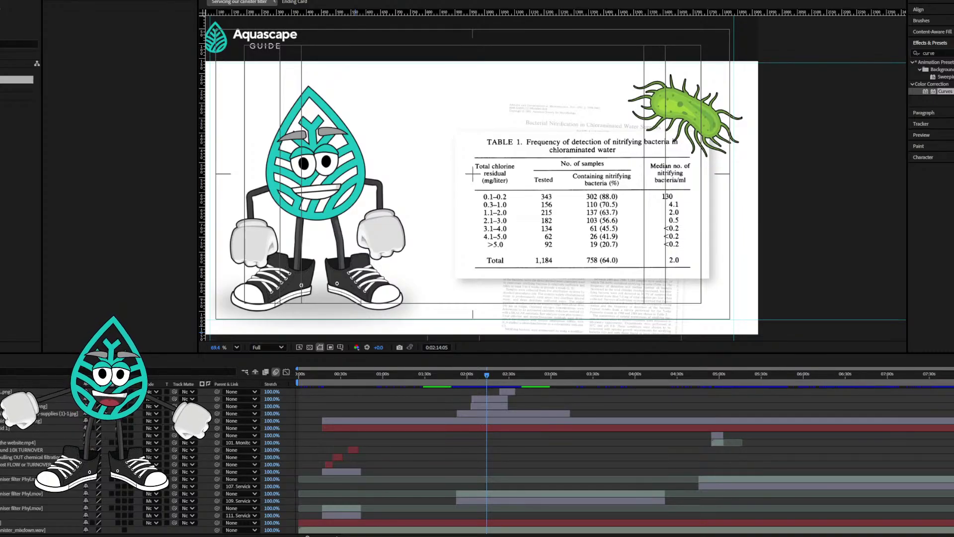
{"action": "left_click_drag", "start_coordinate": [953, 25], "coordinate": [611, 30]}
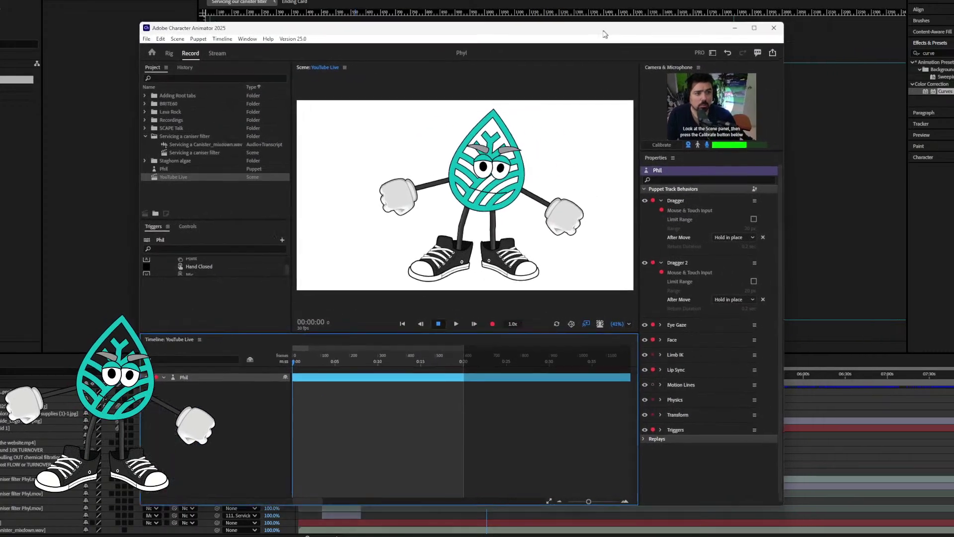
{"action": "double_click", "coordinate": [612, 28]}
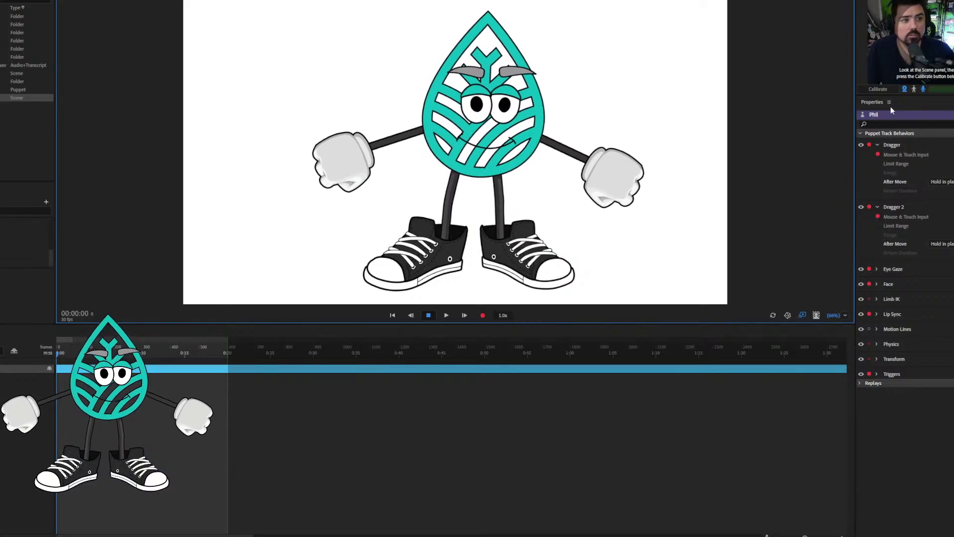
Step: Calibrate the Phil puppet to the camera with both hands lowered, and turn off the microphone input
{"action": "left_click", "coordinate": [877, 86]}
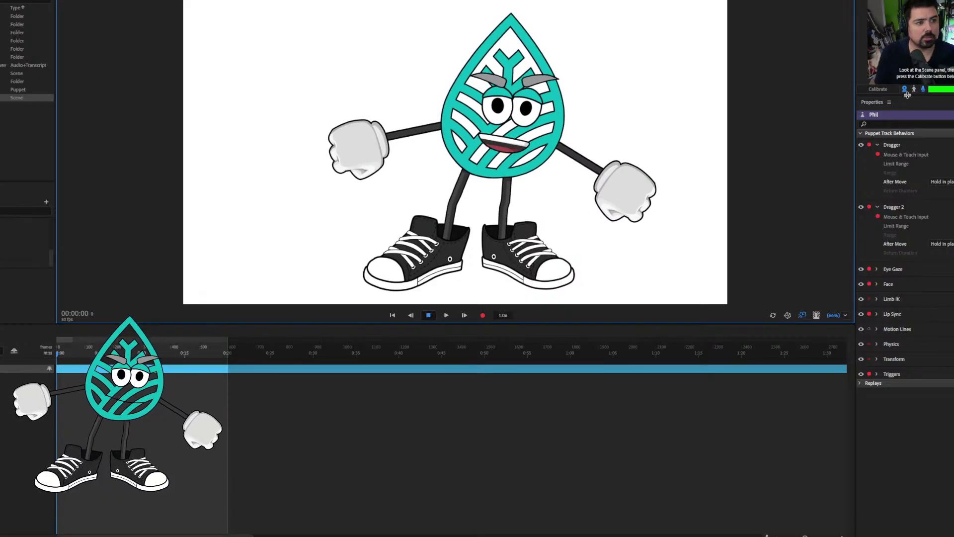
{"action": "left_click", "coordinate": [884, 90]}
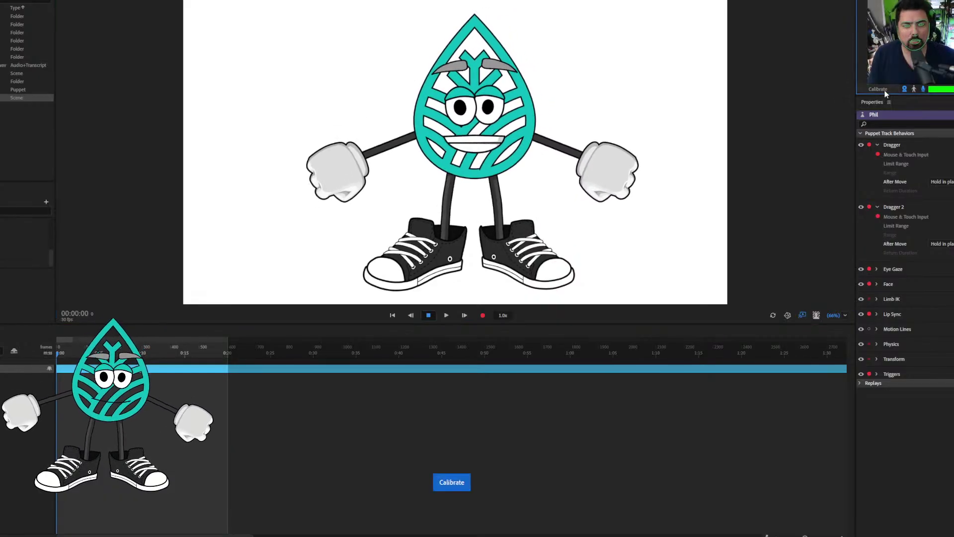
{"action": "left_click_drag", "start_coordinate": [552, 210], "coordinate": [603, 174]}
{"action": "key", "text": "1"}
{"action": "key", "text": "2"}
{"action": "left_click", "coordinate": [923, 90]}
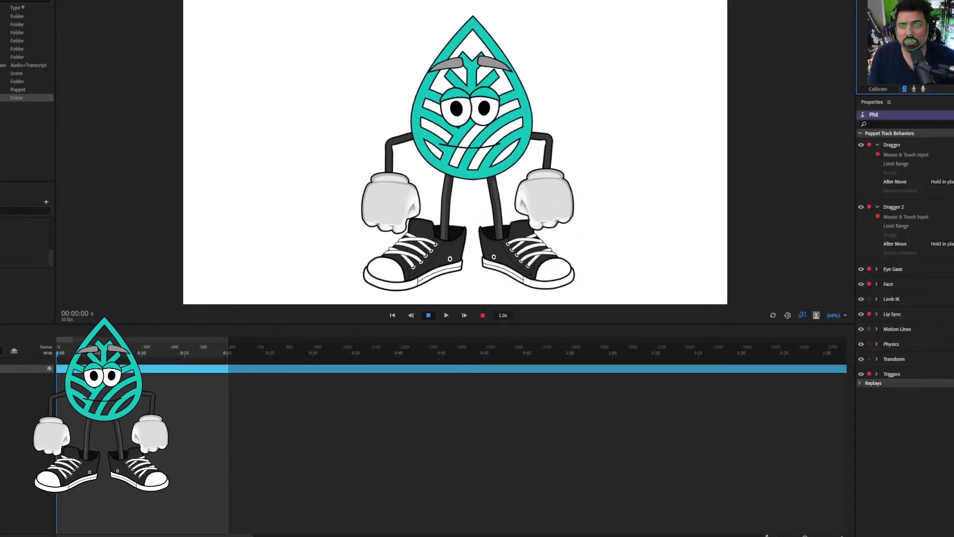
Step: Open the Servicing a caniser filter scene and scrub its timeline to about 03:32:14
{"action": "left_click", "coordinate": [28, 65]}
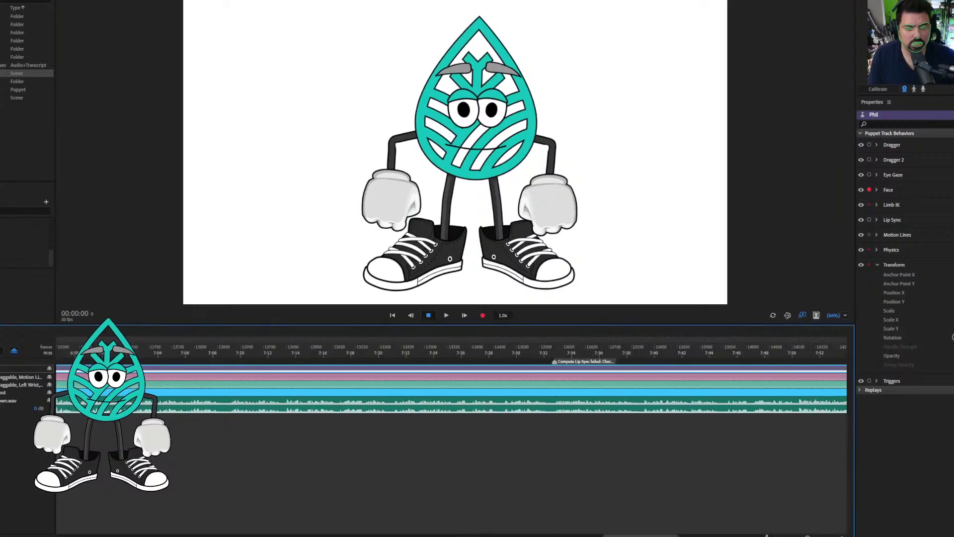
{"action": "scroll", "coordinate": [470, 355], "scroll_direction": "down", "scroll_amount": 6}
{"action": "left_click_drag", "start_coordinate": [140, 353], "coordinate": [156, 351]}
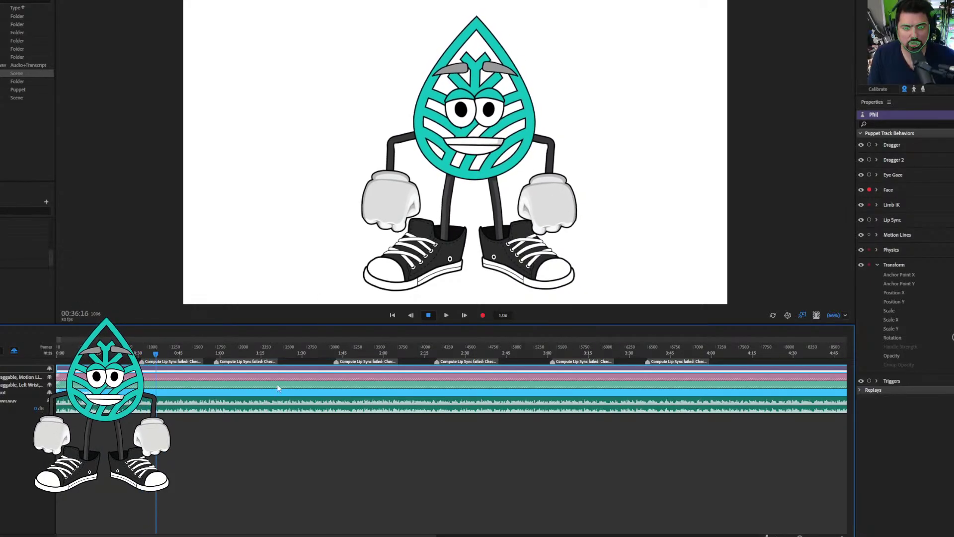
{"action": "left_click_drag", "start_coordinate": [283, 351], "coordinate": [638, 351]}
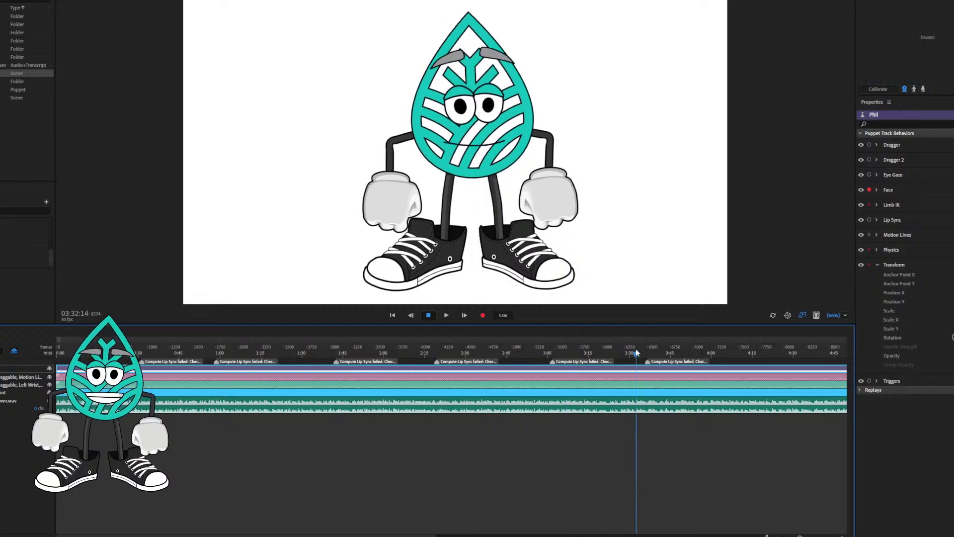
Step: Move the playhead to 00:31:02 and display all of the puppet's lip-sync takes in the timeline
{"action": "scroll", "coordinate": [622, 383], "scroll_direction": "down", "scroll_amount": 4}
{"action": "left_click_drag", "start_coordinate": [356, 350], "coordinate": [94, 353]}
{"action": "scroll", "coordinate": [111, 407], "scroll_direction": "up", "scroll_amount": 4}
{"action": "scroll", "coordinate": [110, 406], "scroll_direction": "up", "scroll_amount": 1}
{"action": "left_click", "coordinate": [14, 350]}
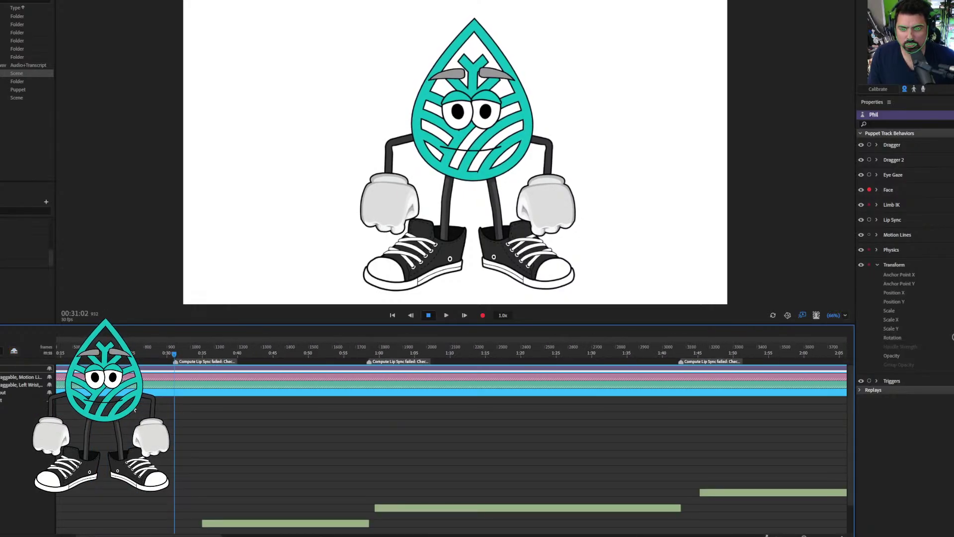
Step: Extend the start of the audio input take near 0:35 back to just after the preceding take and play that section
{"action": "scroll", "coordinate": [168, 458], "scroll_direction": "down", "scroll_amount": 2}
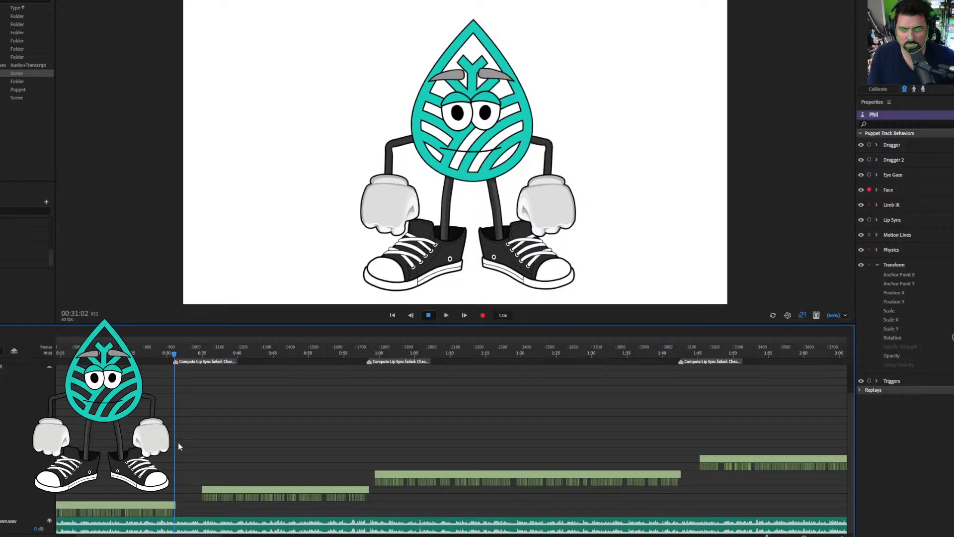
{"action": "scroll", "coordinate": [176, 447], "scroll_direction": "up", "scroll_amount": 2}
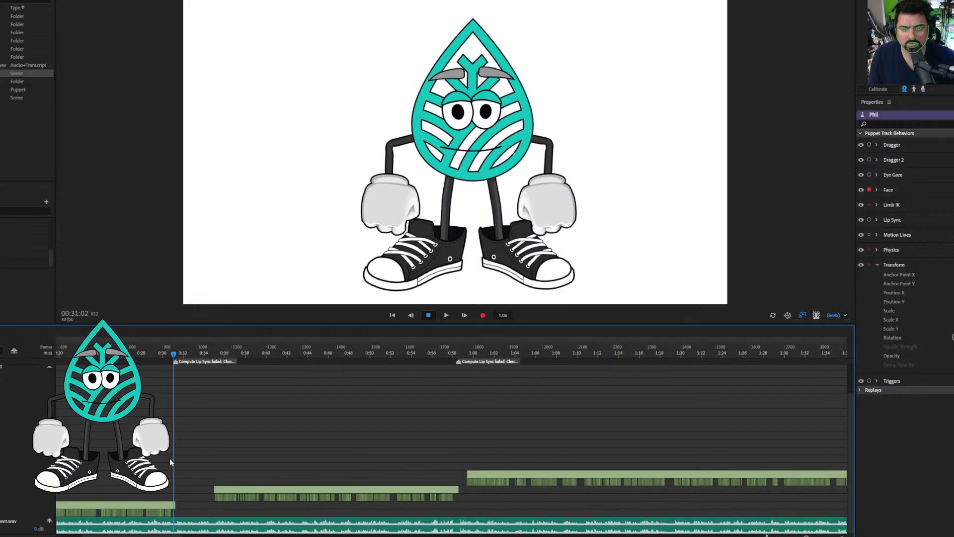
{"action": "scroll", "coordinate": [169, 458], "scroll_direction": "up", "scroll_amount": 2}
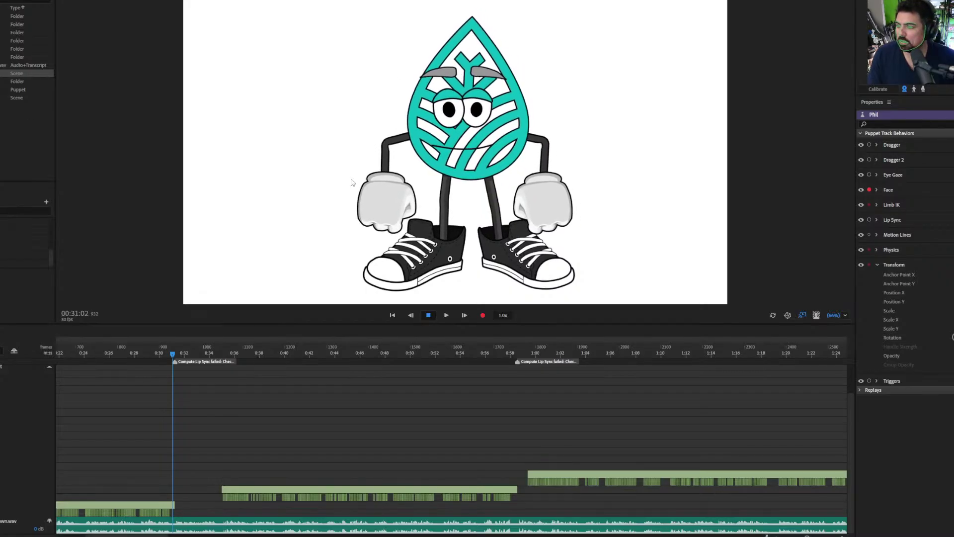
{"action": "scroll", "coordinate": [187, 484], "scroll_direction": "up", "scroll_amount": 3}
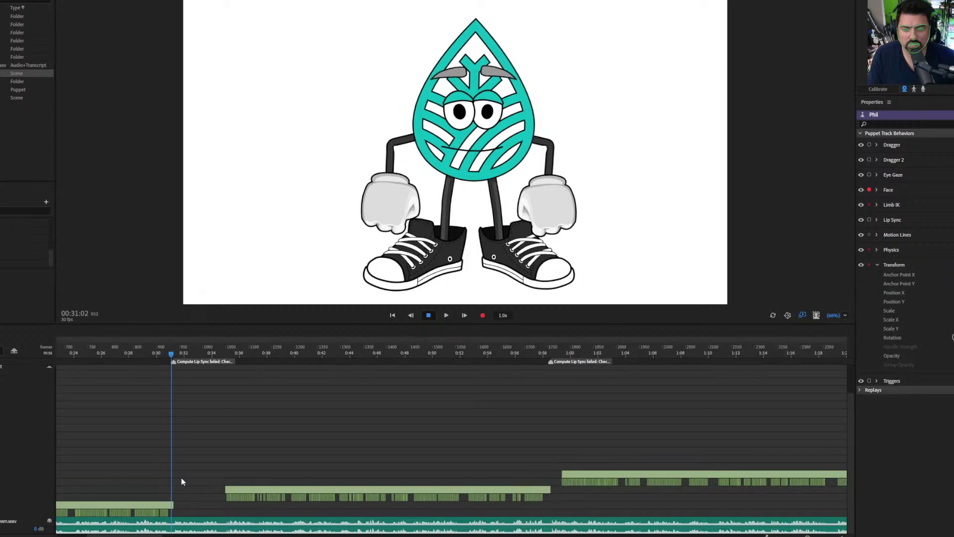
{"action": "left_click", "coordinate": [180, 481]}
{"action": "scroll", "coordinate": [181, 481], "scroll_direction": "up", "scroll_amount": 5}
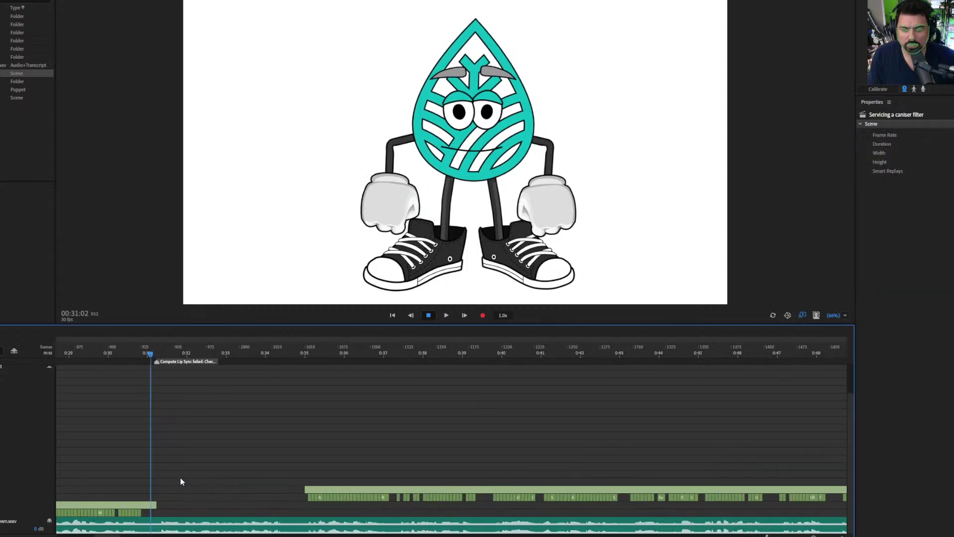
{"action": "scroll", "coordinate": [182, 480], "scroll_direction": "up", "scroll_amount": 2}
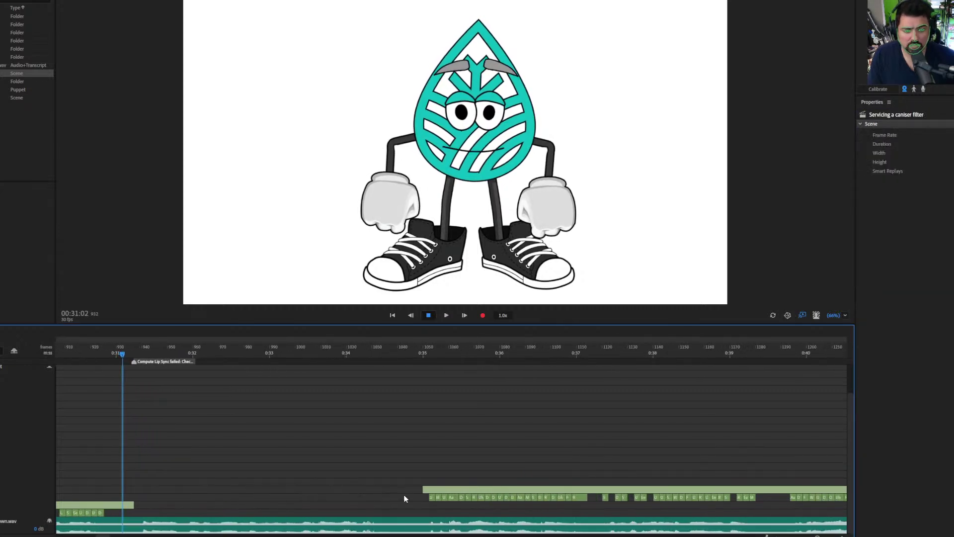
{"action": "left_click_drag", "start_coordinate": [424, 488], "coordinate": [143, 480]}
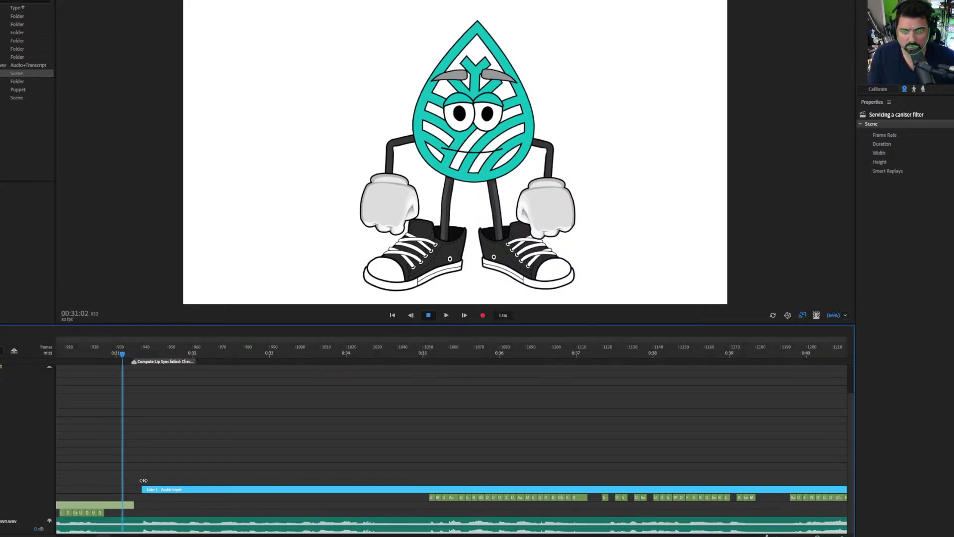
{"action": "left_click", "coordinate": [145, 489]}
{"action": "key", "text": "space"}
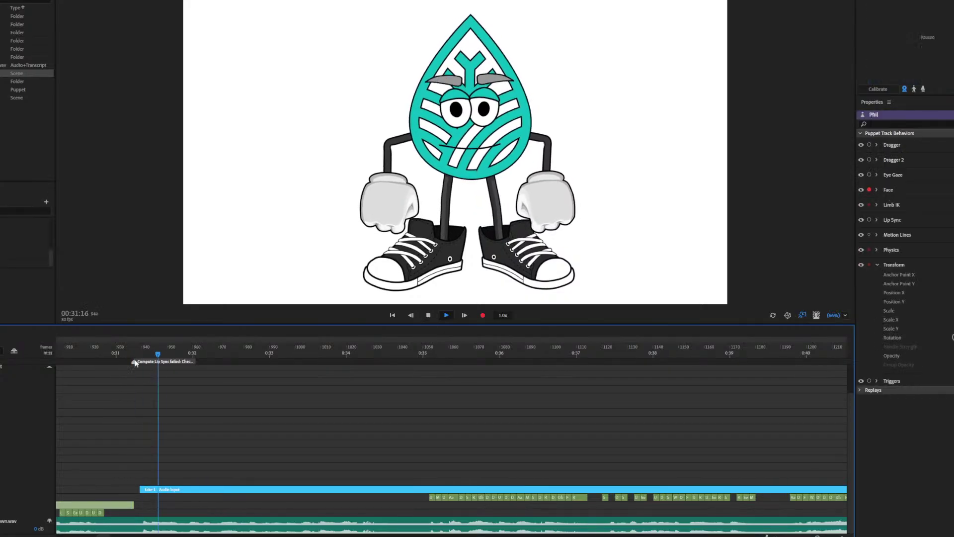
{"action": "key", "text": "space"}
Step: Insert an Aa viseme at 00:31:10 in the extended audio input take
{"action": "scroll", "coordinate": [146, 497], "scroll_direction": "up", "scroll_amount": 3}
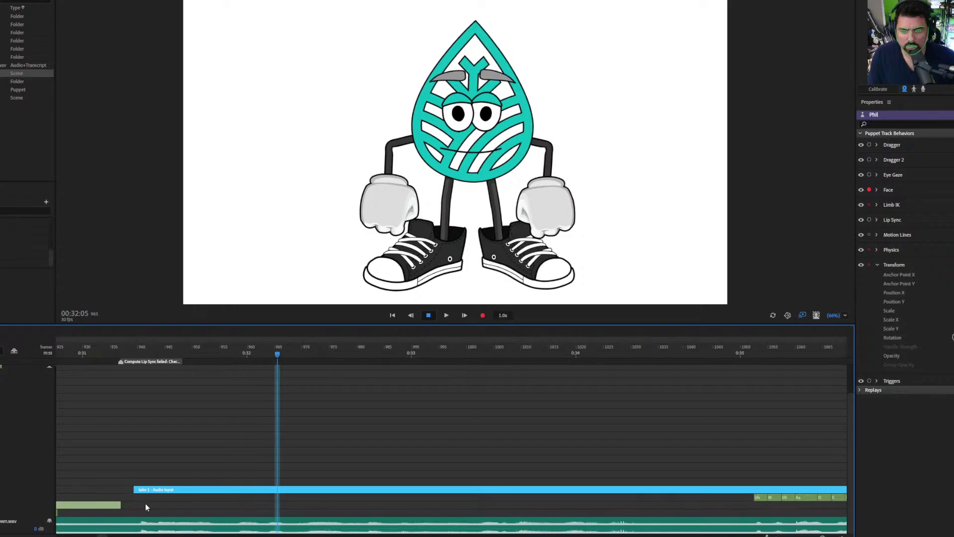
{"action": "left_click", "coordinate": [134, 354]}
{"action": "left_click", "coordinate": [141, 354]}
{"action": "right_click", "coordinate": [141, 495]}
{"action": "left_click", "coordinate": [169, 432]}
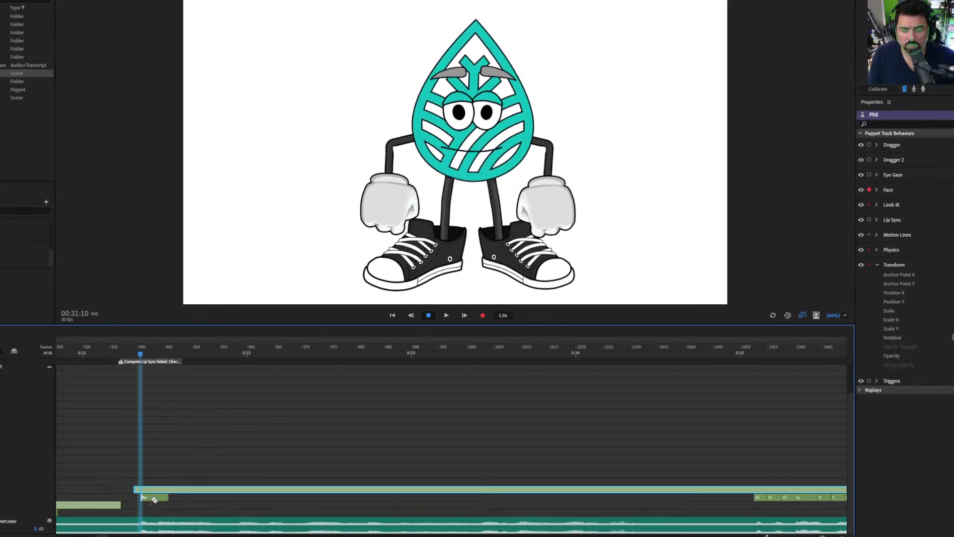
Step: Add an M viseme directly after the Aa viseme and check the puppet's mouth at 00:31:13
{"action": "right_click", "coordinate": [153, 497]}
{"action": "left_click", "coordinate": [160, 384]}
{"action": "mouse_move", "coordinate": [169, 354]}
{"action": "left_mouse_down"}
{"action": "mouse_move", "coordinate": [200, 353]}
{"action": "mouse_move", "coordinate": [149, 354]}
{"action": "mouse_move", "coordinate": [158, 356]}
{"action": "left_mouse_up"}
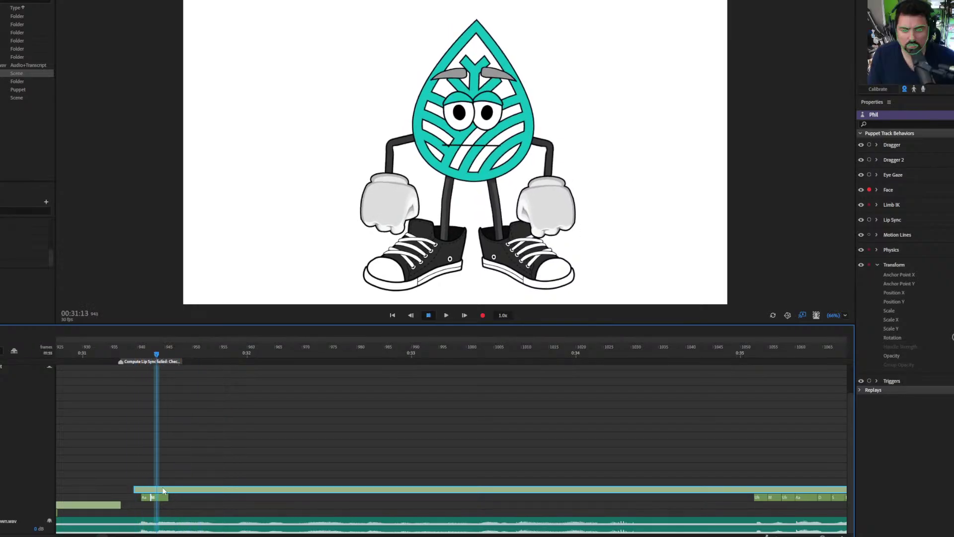
{"action": "scroll", "coordinate": [150, 497], "scroll_direction": "up", "scroll_amount": 2}
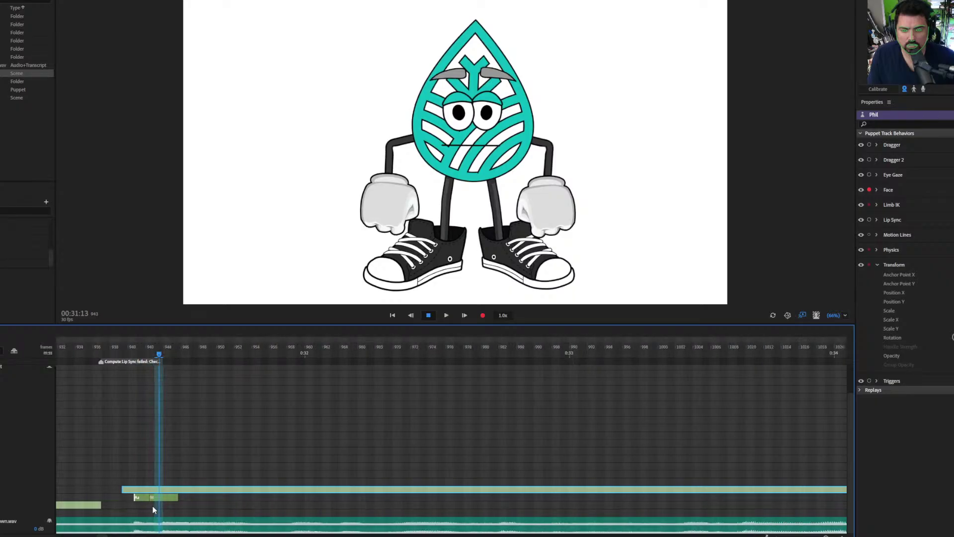
Step: Add an R viseme after the M viseme at 00:31:13, followed by an Uh viseme
{"action": "right_click", "coordinate": [159, 496]}
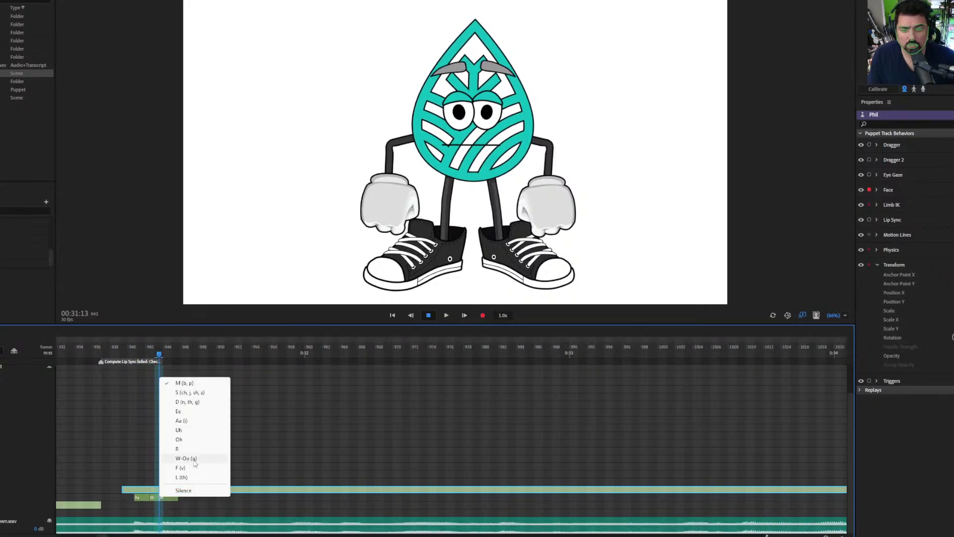
{"action": "left_click", "coordinate": [193, 449]}
{"action": "left_click_drag", "start_coordinate": [122, 353], "coordinate": [168, 355]}
{"action": "right_click", "coordinate": [176, 498]}
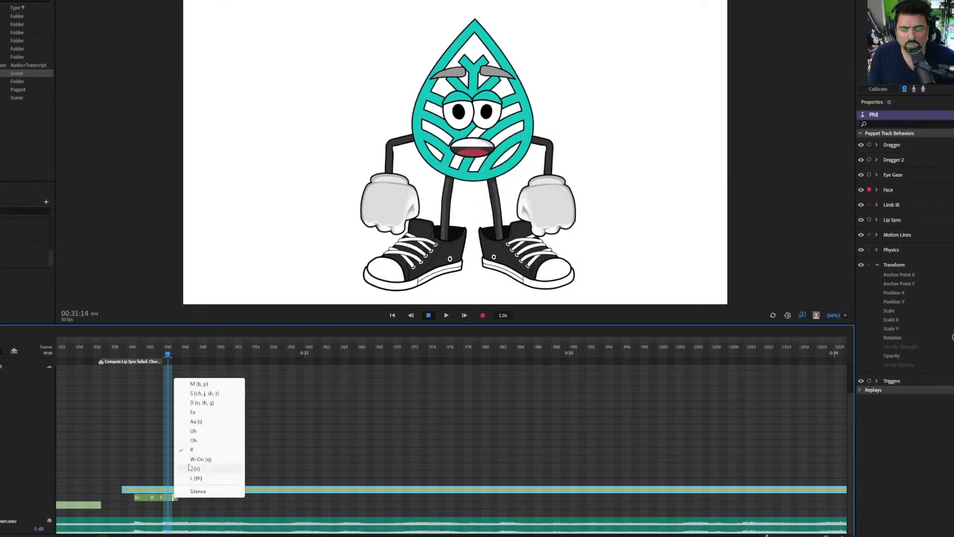
{"action": "left_click", "coordinate": [209, 433]}
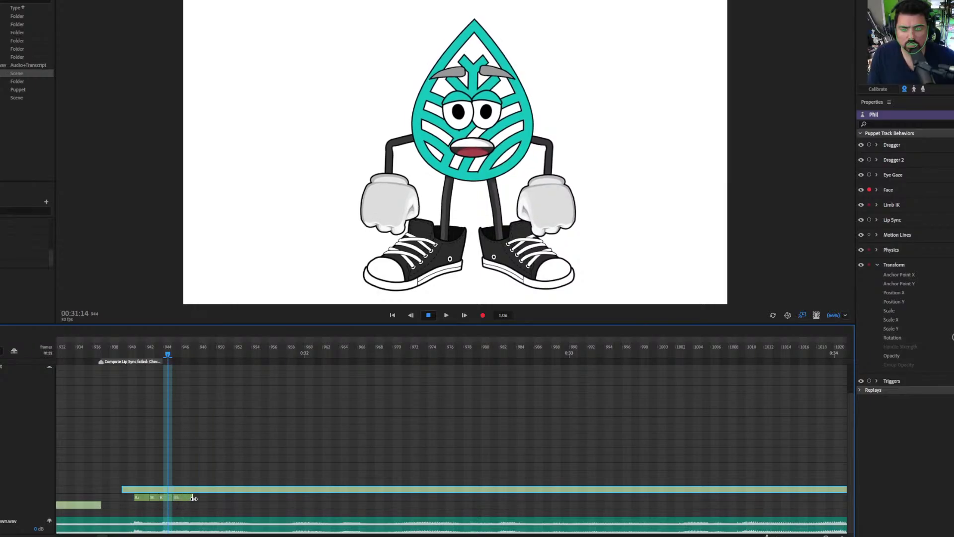
Step: Review the new mouth shapes up to 00:31:16 and add Ee and D visemes after the Uh viseme
{"action": "left_click", "coordinate": [139, 352]}
{"action": "key", "text": "space"}
{"action": "left_click_drag", "start_coordinate": [139, 350], "coordinate": [187, 356]}
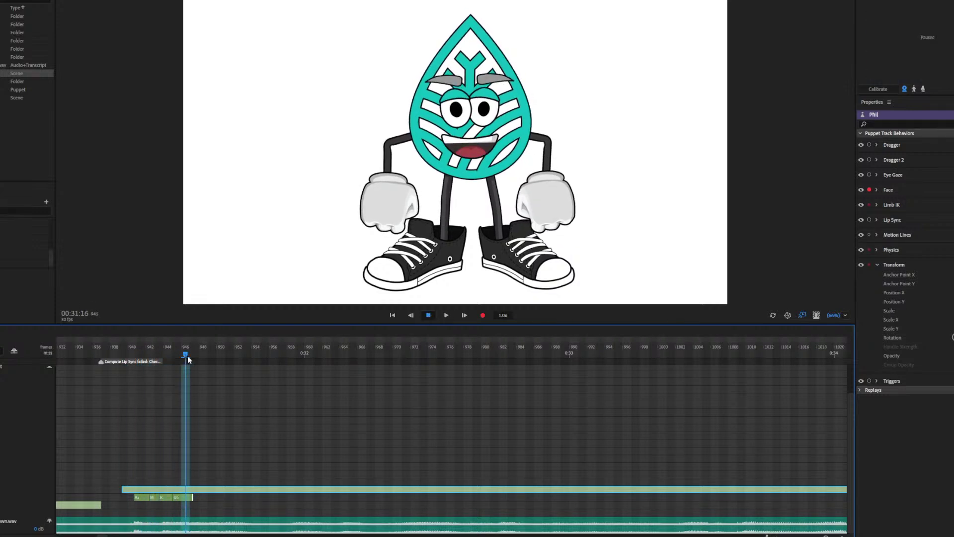
{"action": "right_click", "coordinate": [194, 496]}
{"action": "left_click", "coordinate": [231, 411]}
{"action": "right_click", "coordinate": [212, 498]}
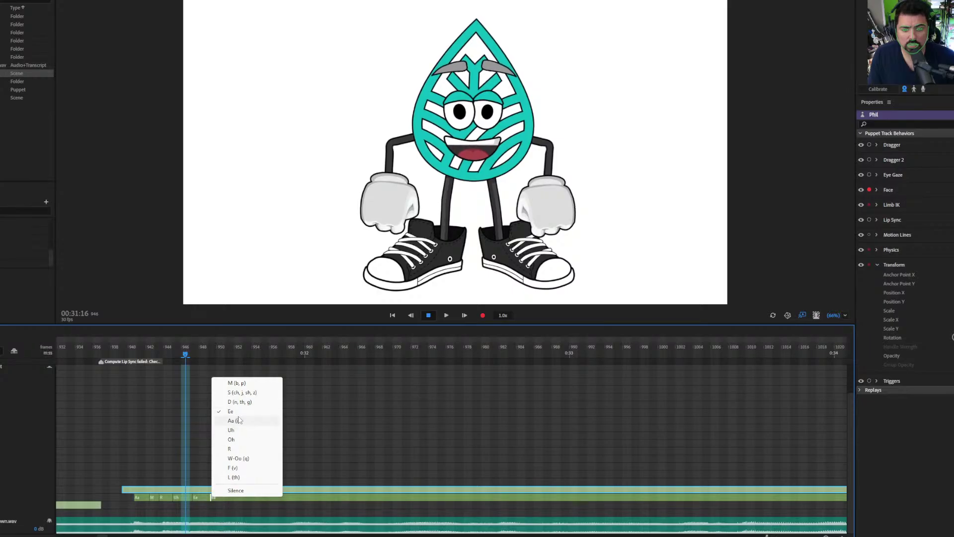
{"action": "left_click", "coordinate": [247, 402]}
Step: Add an Aa viseme after the D viseme at about 00:31:22 and check the mouth movement there
{"action": "left_click", "coordinate": [133, 351]}
{"action": "left_click_drag", "start_coordinate": [158, 348], "coordinate": [237, 487]}
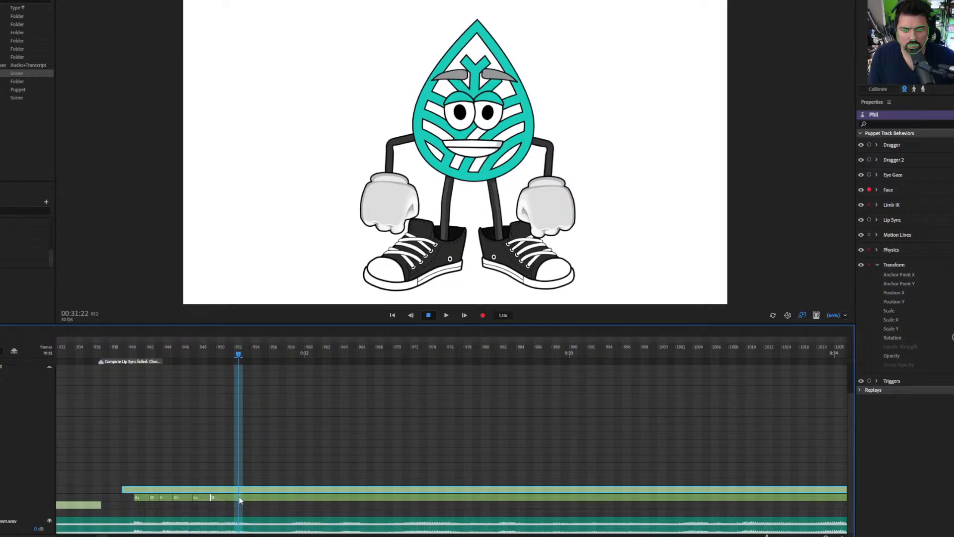
{"action": "right_click", "coordinate": [239, 497]}
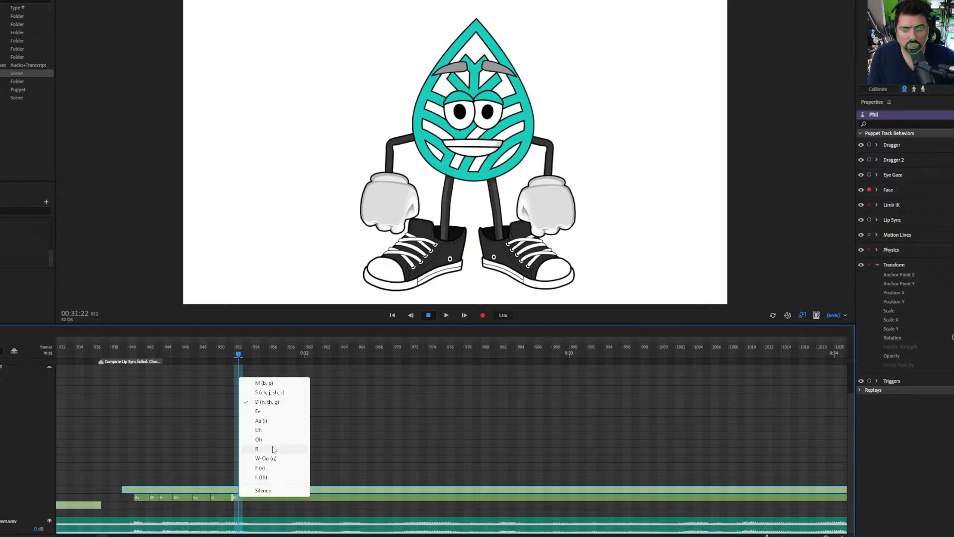
{"action": "left_click", "coordinate": [267, 419]}
{"action": "left_click_drag", "start_coordinate": [216, 354], "coordinate": [248, 361]}
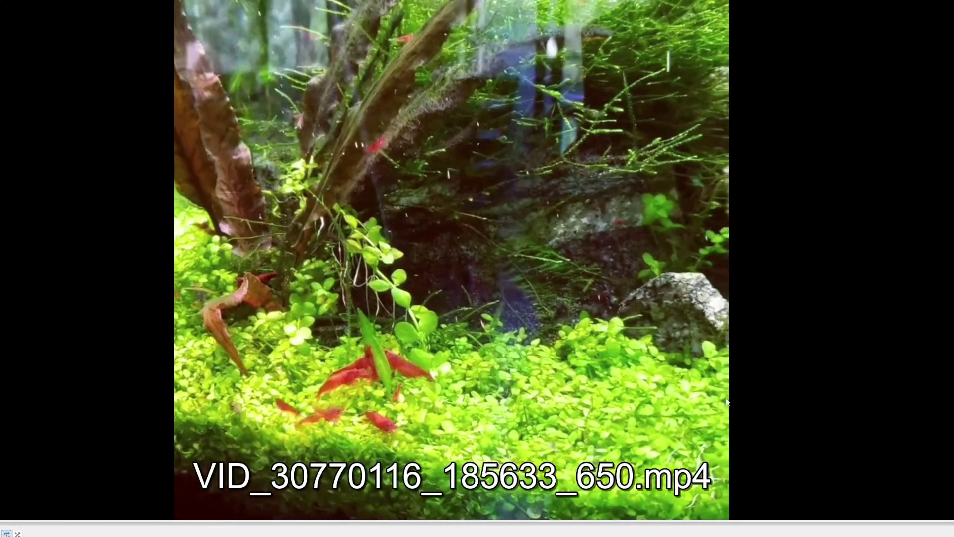
{"action": "scroll", "coordinate": [745, 402], "scroll_direction": "down", "scroll_amount": 15}
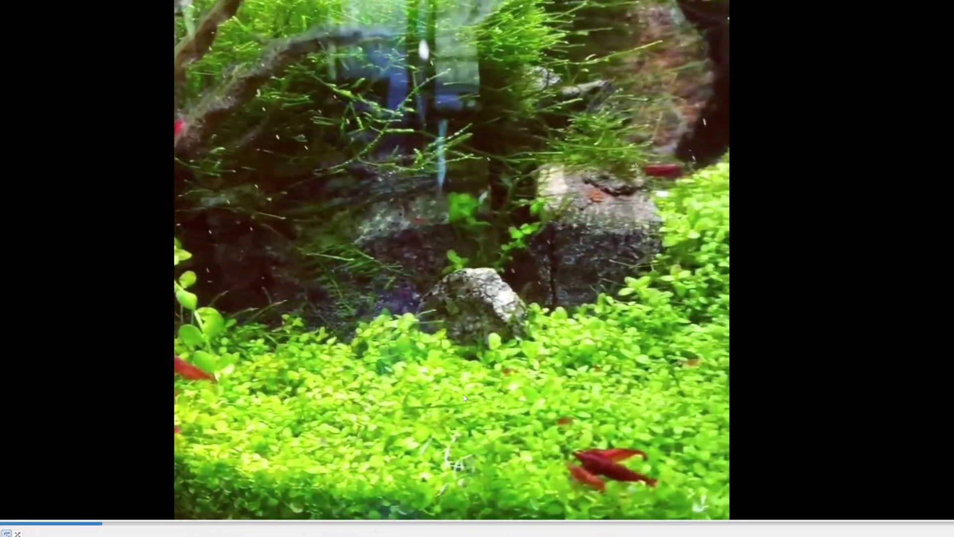
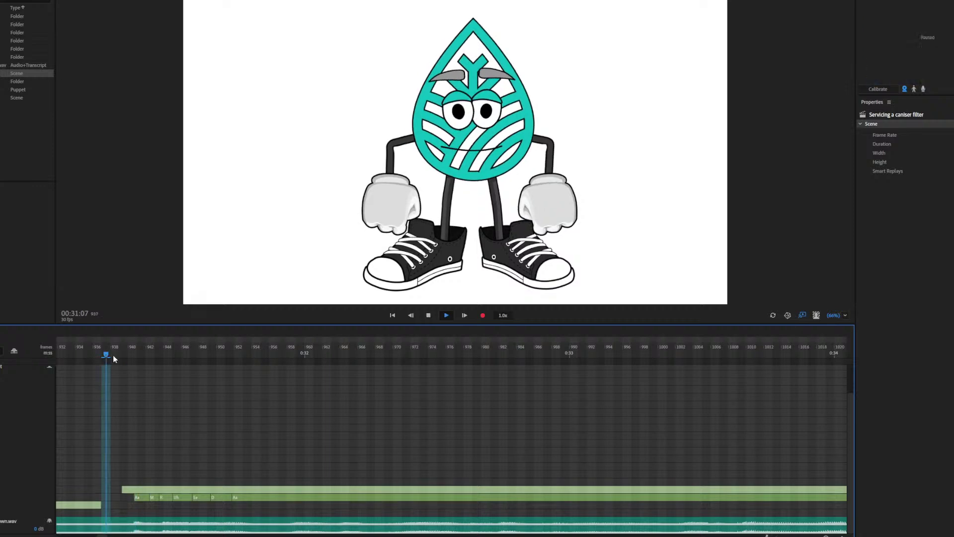
Step: Add an F viseme at 00:31:23 after the Aa viseme, followed by an L viseme
{"action": "left_click_drag", "start_coordinate": [158, 354], "coordinate": [248, 358]}
{"action": "right_click", "coordinate": [250, 497]}
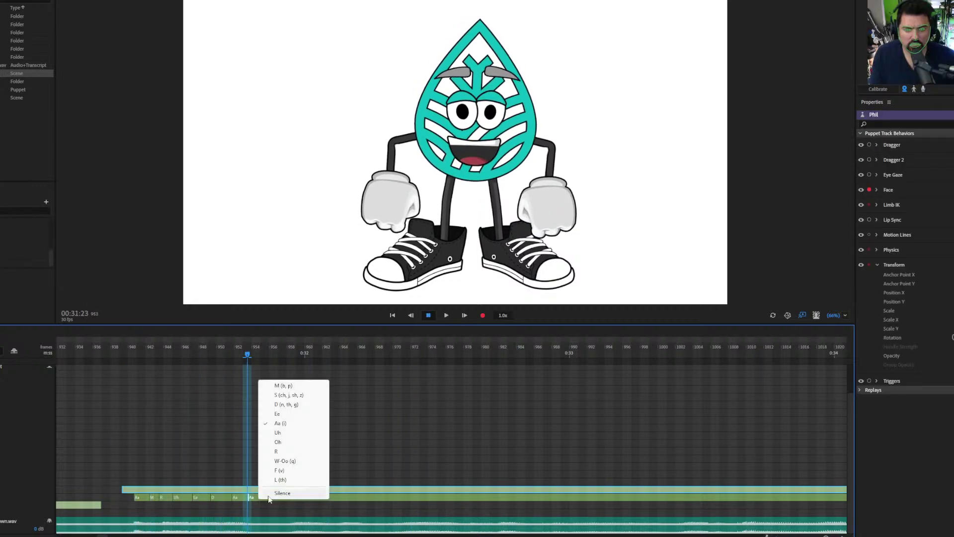
{"action": "left_click", "coordinate": [287, 477]}
{"action": "right_click", "coordinate": [271, 498]}
{"action": "left_click", "coordinate": [294, 478]}
Step: Insert an Oh viseme at 00:31:28 and an F viseme at about 00:32:03
{"action": "key", "text": "space"}
{"action": "left_click_drag", "start_coordinate": [219, 350], "coordinate": [291, 356]}
{"action": "right_click", "coordinate": [292, 497]}
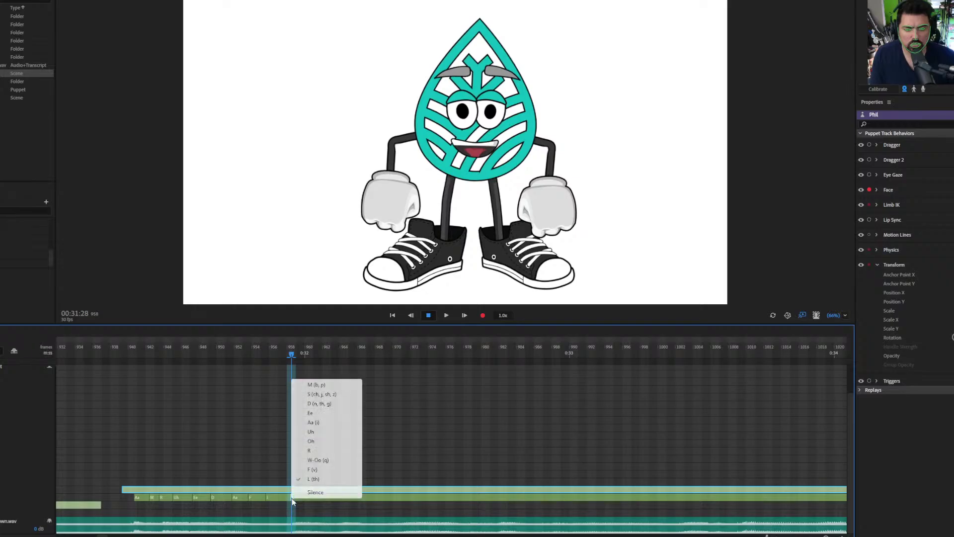
{"action": "left_click", "coordinate": [312, 441]}
{"action": "left_click_drag", "start_coordinate": [282, 354], "coordinate": [335, 355]}
{"action": "right_click", "coordinate": [330, 497]}
{"action": "left_click", "coordinate": [380, 467]}
Step: Add Uh and L visemes after the F viseme near 00:32:03
{"action": "right_click", "coordinate": [359, 497]}
{"action": "left_click", "coordinate": [378, 432]}
{"action": "right_click", "coordinate": [367, 497]}
{"action": "left_click", "coordinate": [391, 479]}
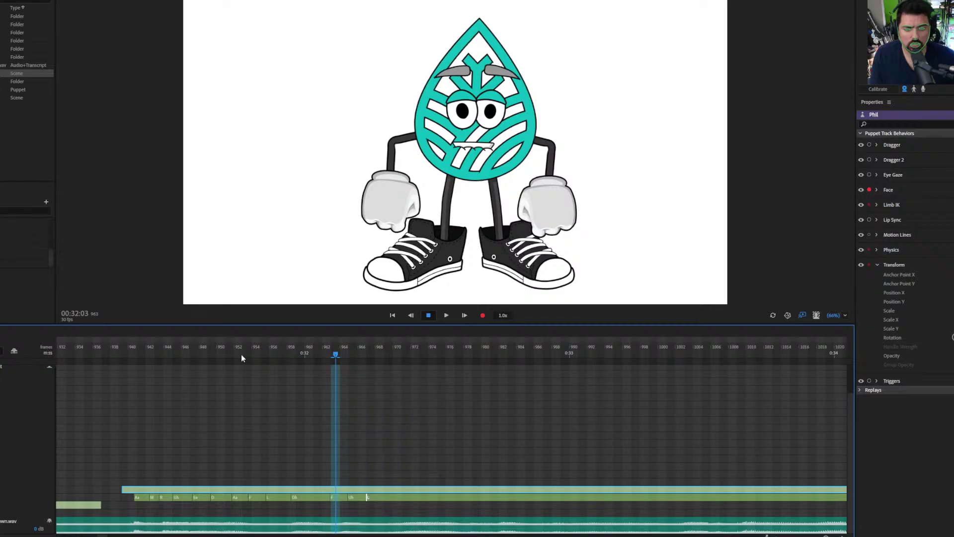
Step: Play the section back and change the Oh viseme at 00:31:28 to W-Oo
{"action": "left_click", "coordinate": [204, 346]}
{"action": "key", "text": "space"}
{"action": "key", "text": "space"}
{"action": "left_click_drag", "start_coordinate": [206, 347], "coordinate": [317, 358]}
{"action": "right_click", "coordinate": [300, 497]}
{"action": "left_click", "coordinate": [334, 456]}
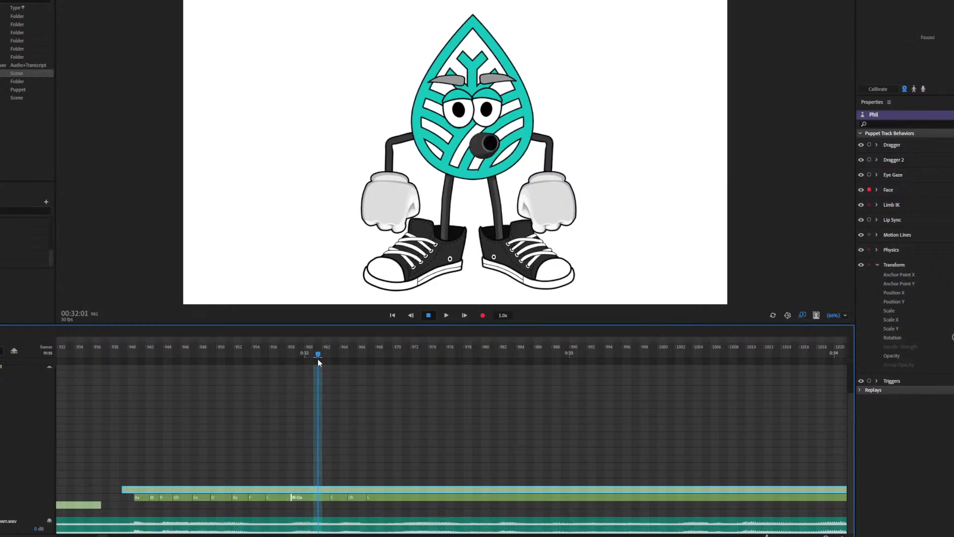
Step: Shift the starts of the F, Uh and L visemes after W-Oo slightly earlier to match the audio
{"action": "left_click_drag", "start_coordinate": [331, 500], "coordinate": [318, 499]}
{"action": "left_click_drag", "start_coordinate": [318, 355], "coordinate": [337, 356]}
{"action": "left_click_drag", "start_coordinate": [348, 498], "coordinate": [337, 497]}
{"action": "left_click", "coordinate": [308, 354]}
{"action": "left_click_drag", "start_coordinate": [318, 353], "coordinate": [352, 355]}
{"action": "left_click_drag", "start_coordinate": [368, 498], "coordinate": [356, 498]}
{"action": "left_click_drag", "start_coordinate": [309, 354], "coordinate": [388, 356]}
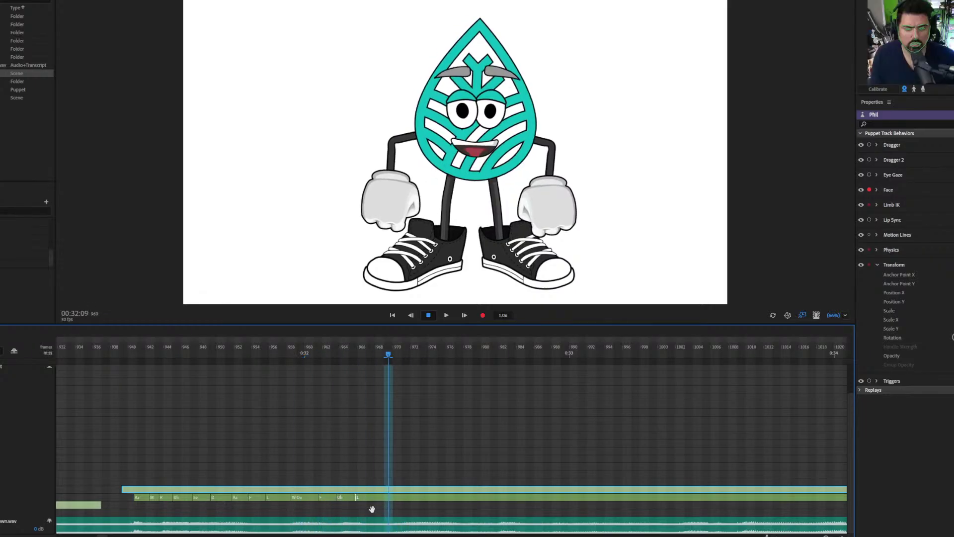
Step: End the last L viseme with Silence and insert a D viseme at 00:32:09
{"action": "right_click", "coordinate": [376, 499]}
{"action": "left_click", "coordinate": [388, 502]}
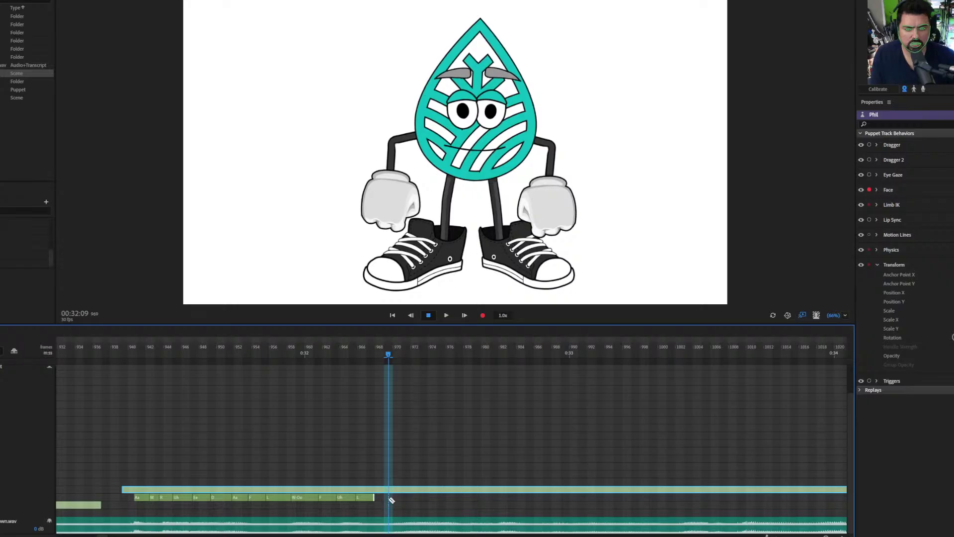
{"action": "right_click", "coordinate": [388, 498]}
{"action": "left_click", "coordinate": [432, 408]}
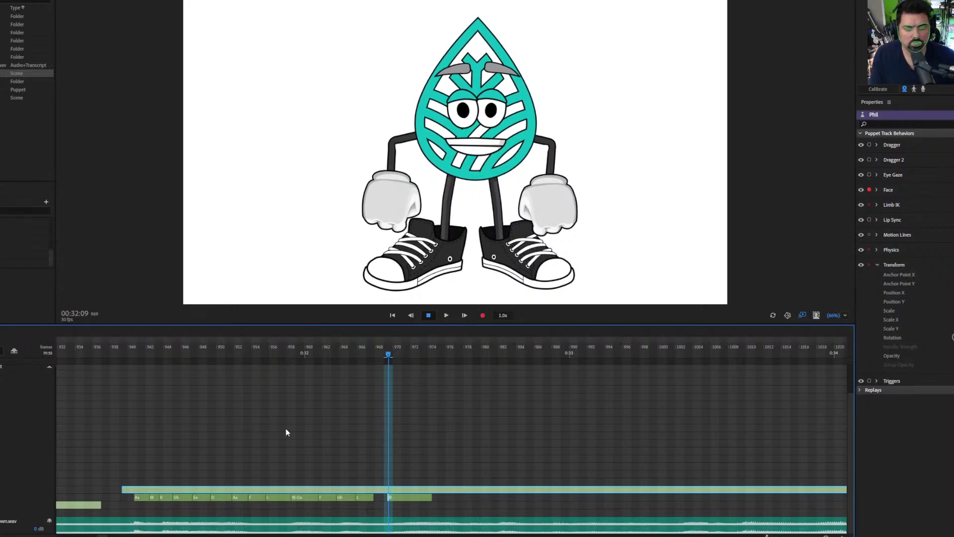
Step: Add an R viseme at 00:32:10 after the D viseme, followed by an Ee viseme
{"action": "left_click_drag", "start_coordinate": [351, 354], "coordinate": [392, 357]}
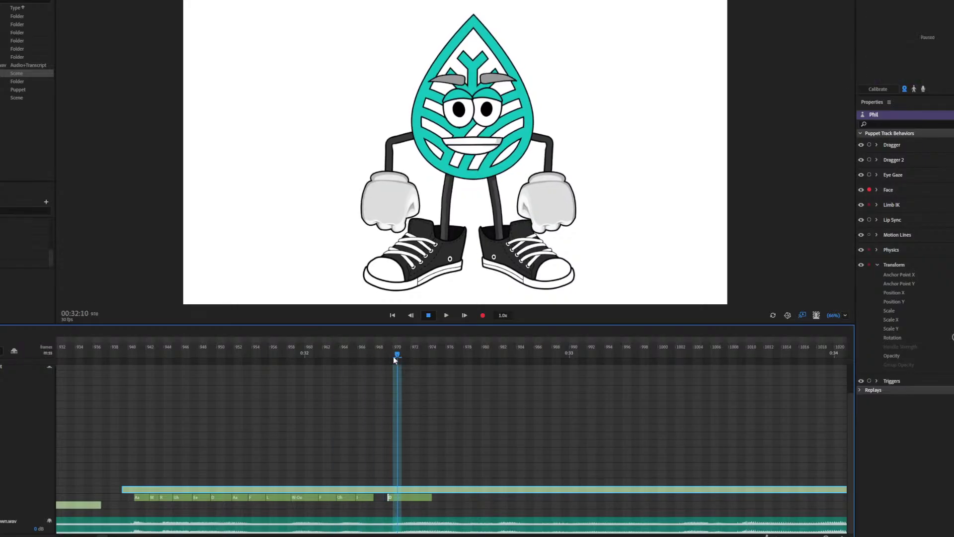
{"action": "right_click", "coordinate": [401, 500]}
{"action": "left_click", "coordinate": [423, 450]}
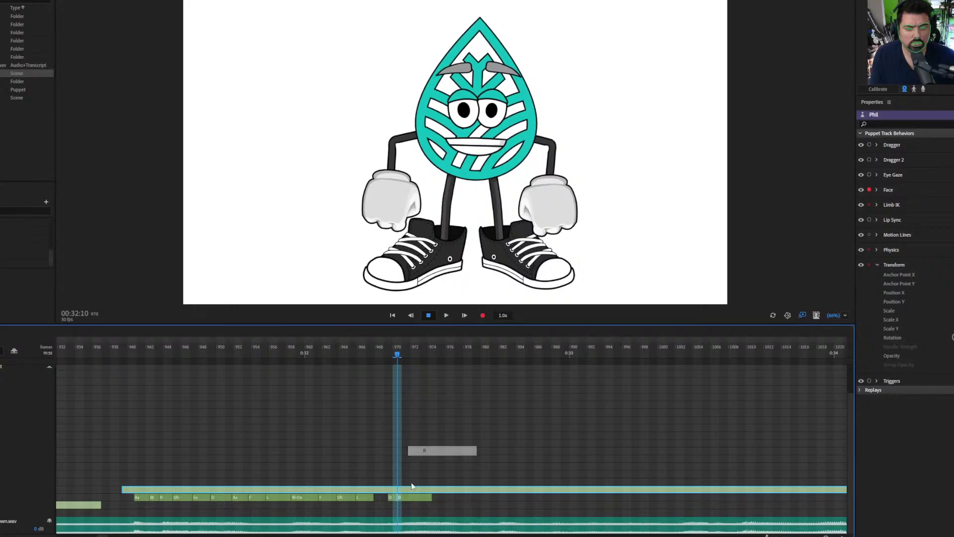
{"action": "right_click", "coordinate": [417, 498]}
{"action": "left_click", "coordinate": [443, 415]}
Step: Play the section back and add Oh, S and Ee visemes after the last Ee, placing the final one at 00:32:18
{"action": "left_click", "coordinate": [368, 356]}
{"action": "key", "text": "space"}
{"action": "key", "text": "space"}
{"action": "left_click_drag", "start_coordinate": [389, 356], "coordinate": [464, 356]}
{"action": "right_click", "coordinate": [433, 499]}
{"action": "left_click", "coordinate": [452, 442]}
{"action": "right_click", "coordinate": [462, 498]}
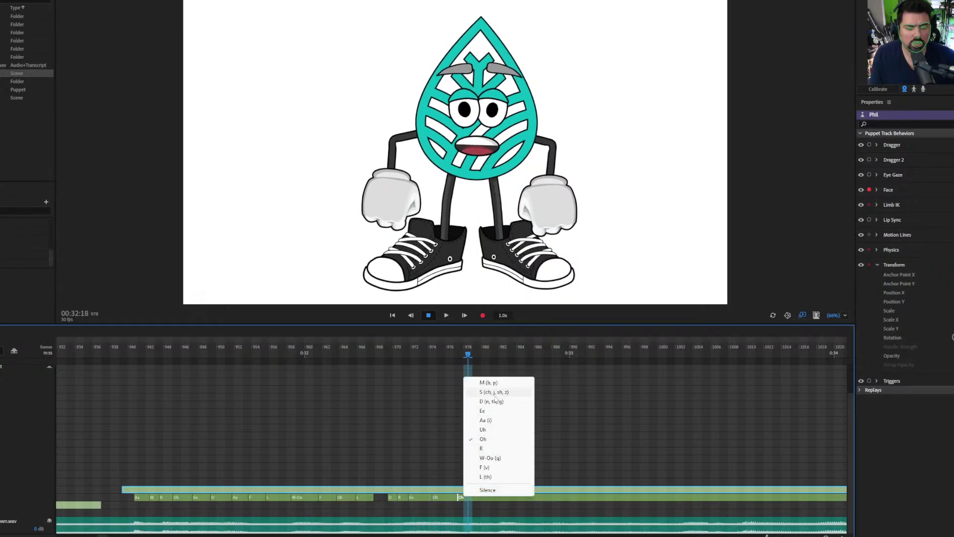
{"action": "left_click", "coordinate": [481, 392]}
{"action": "right_click", "coordinate": [470, 497]}
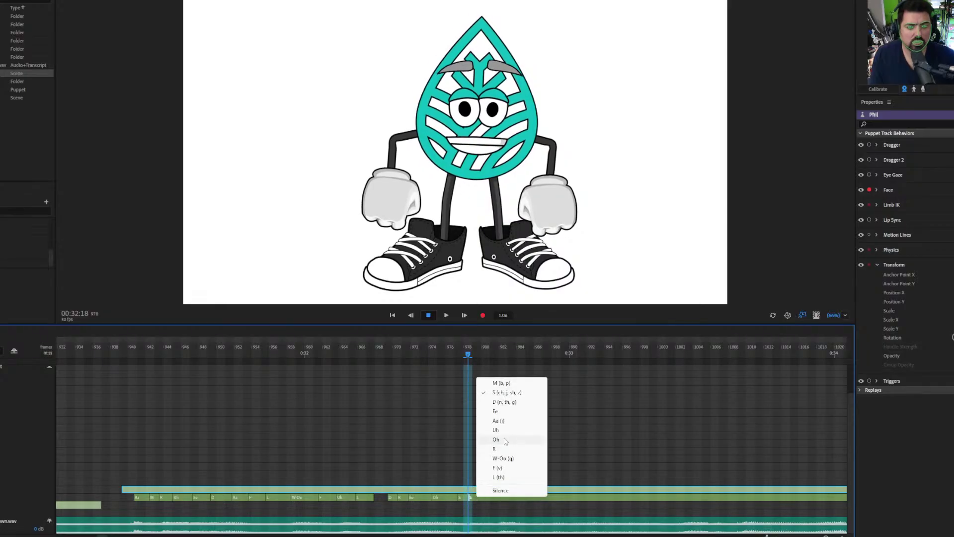
{"action": "left_click", "coordinate": [495, 412]}
Step: Add F, Ee and D visemes in sequence from 00:32:21
{"action": "scroll", "coordinate": [494, 414], "scroll_direction": "right", "scroll_amount": 2}
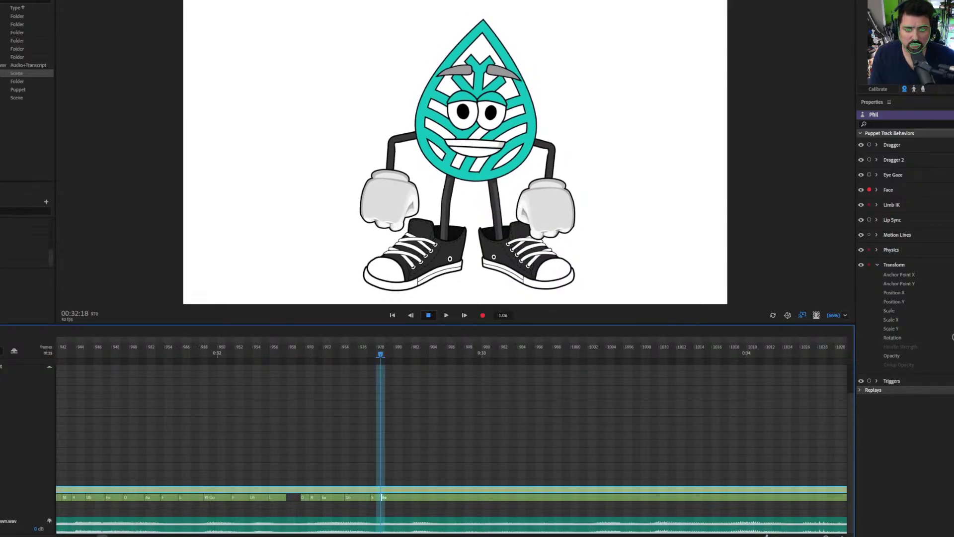
{"action": "left_click_drag", "start_coordinate": [258, 354], "coordinate": [320, 359]}
{"action": "right_click", "coordinate": [328, 499]}
{"action": "left_click", "coordinate": [351, 468]}
{"action": "right_click", "coordinate": [340, 496]}
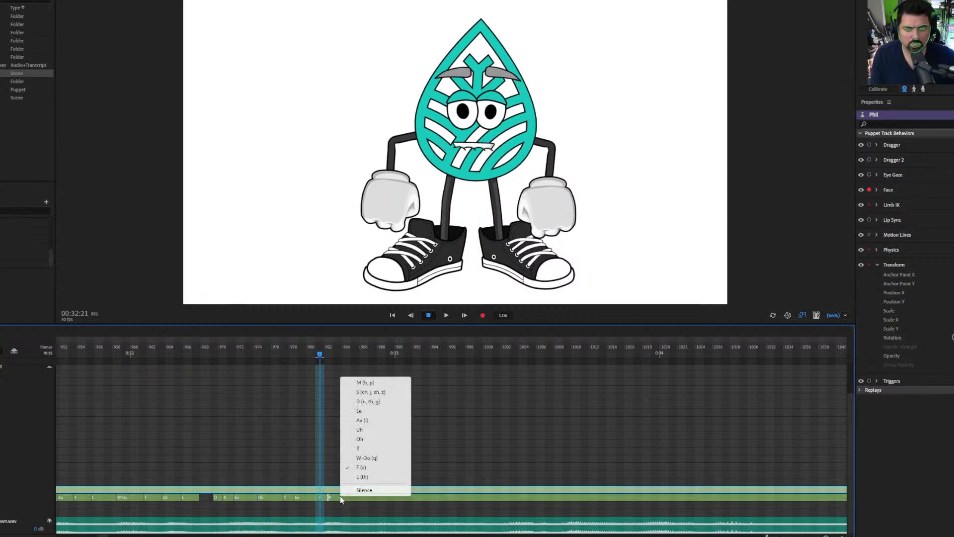
{"action": "left_click", "coordinate": [368, 411]}
{"action": "right_click", "coordinate": [351, 497]}
{"action": "left_click", "coordinate": [377, 401]}
Step: Replay the section and change the Ee viseme at 00:32:18 to Aa
{"action": "left_click_drag", "start_coordinate": [214, 352], "coordinate": [307, 386]}
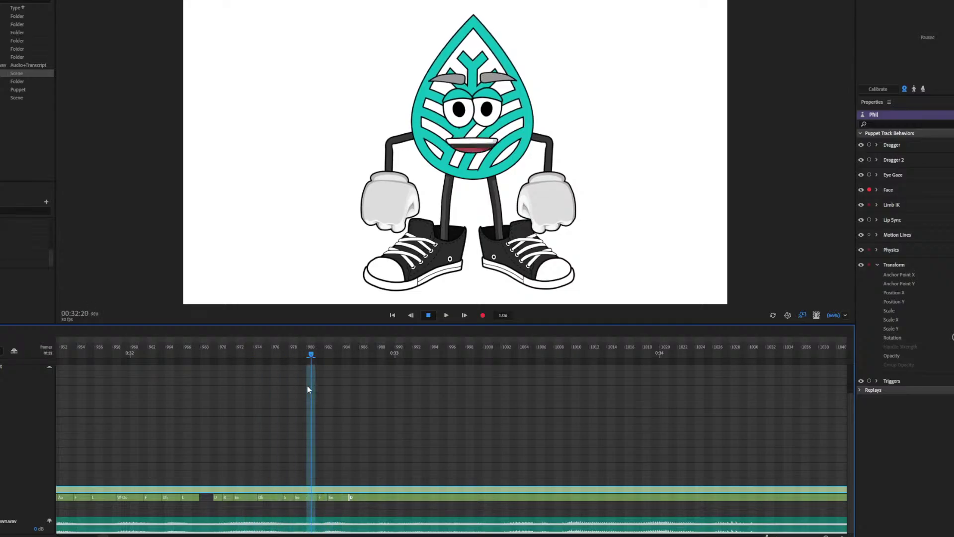
{"action": "left_click", "coordinate": [188, 348]}
{"action": "key", "text": "space"}
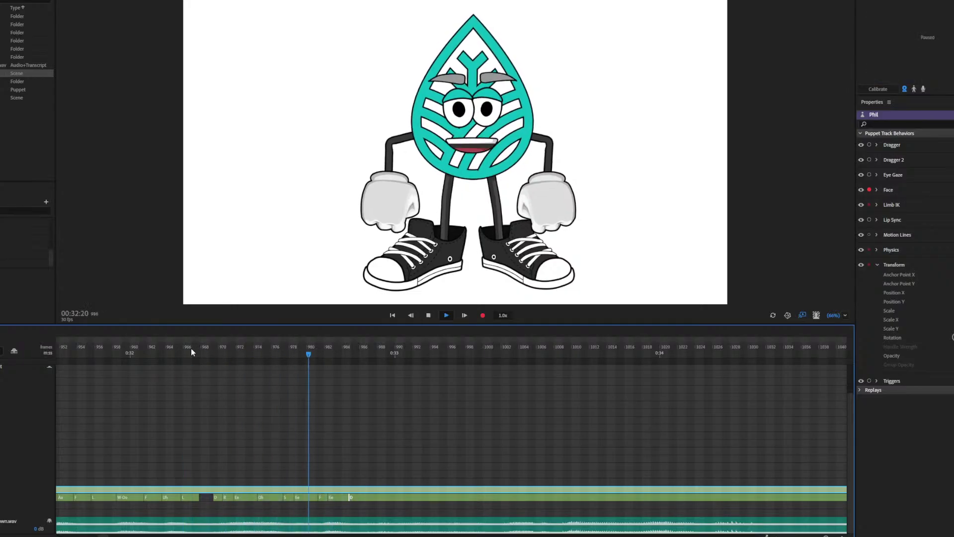
{"action": "left_click_drag", "start_coordinate": [187, 349], "coordinate": [294, 364]}
{"action": "right_click", "coordinate": [298, 498]}
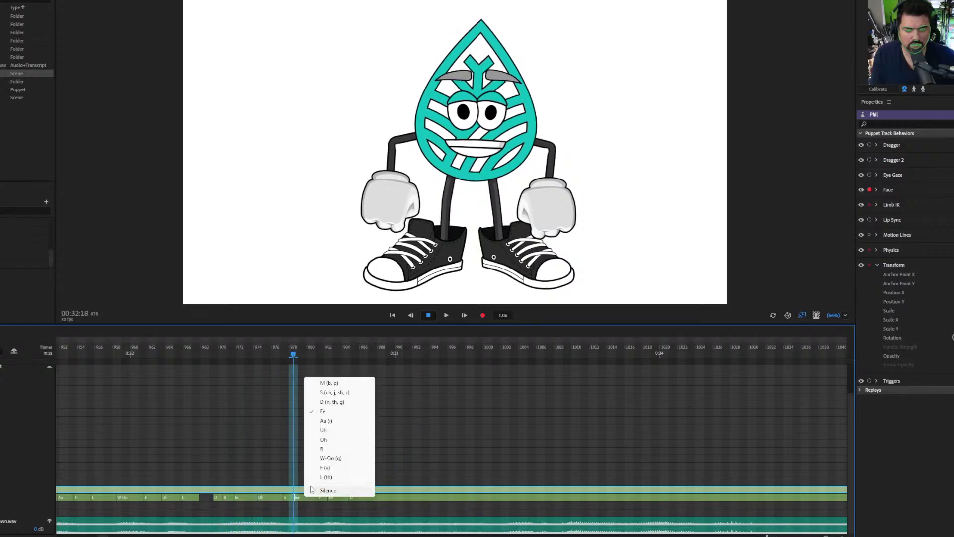
{"action": "left_click", "coordinate": [334, 421]}
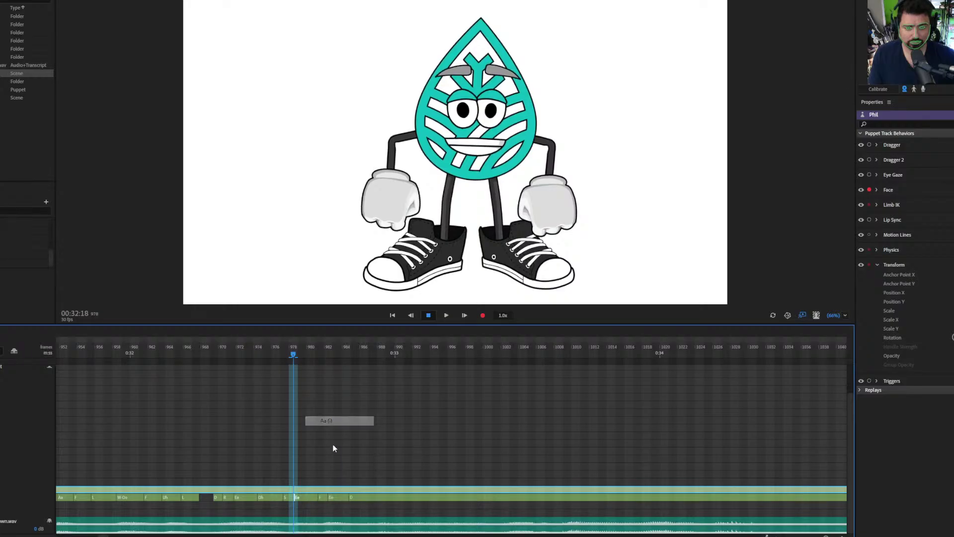
{"action": "left_click_drag", "start_coordinate": [294, 354], "coordinate": [362, 397]}
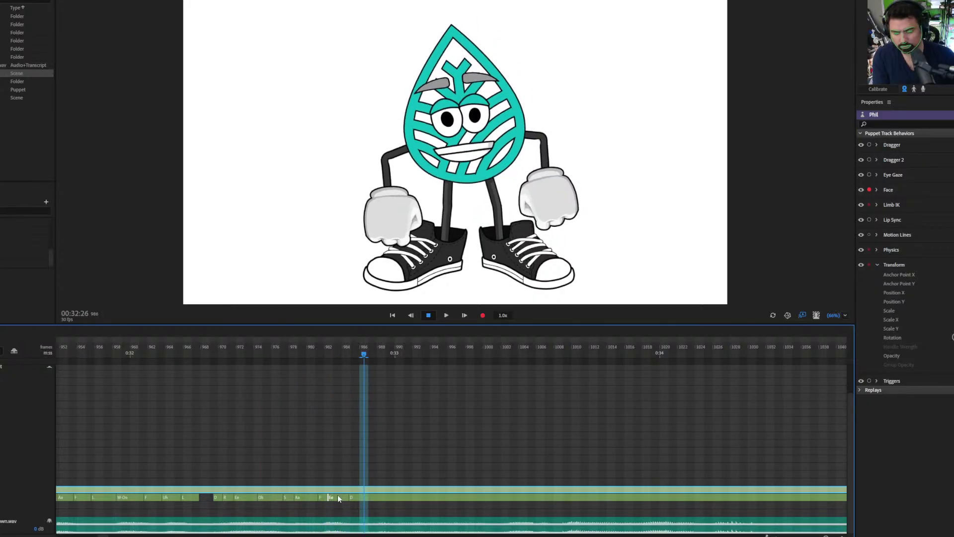
Step: Play the section again and replace the F and Ee visemes after Aa with a D viseme
{"action": "left_click", "coordinate": [246, 349]}
{"action": "key", "text": "space"}
{"action": "key", "text": "space"}
{"action": "right_click", "coordinate": [327, 499]}
{"action": "left_click", "coordinate": [363, 400]}
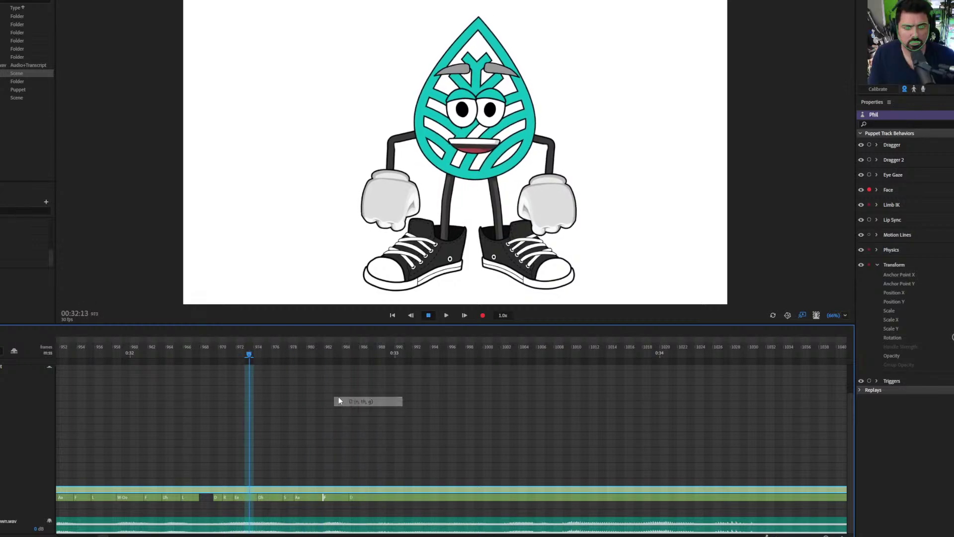
Step: Move the start of the D viseme after Aa to 00:32:23
{"action": "left_click", "coordinate": [225, 349]}
{"action": "left_click_drag", "start_coordinate": [226, 349], "coordinate": [341, 363]}
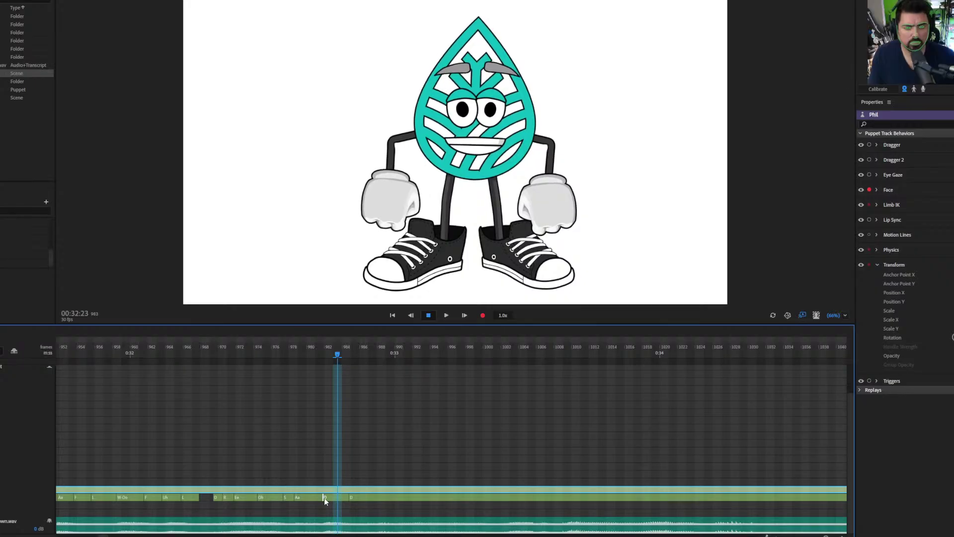
{"action": "left_click_drag", "start_coordinate": [324, 497], "coordinate": [334, 497]}
Step: Change the last D viseme to Oh and move its start to 00:33:01
{"action": "right_click", "coordinate": [357, 498]}
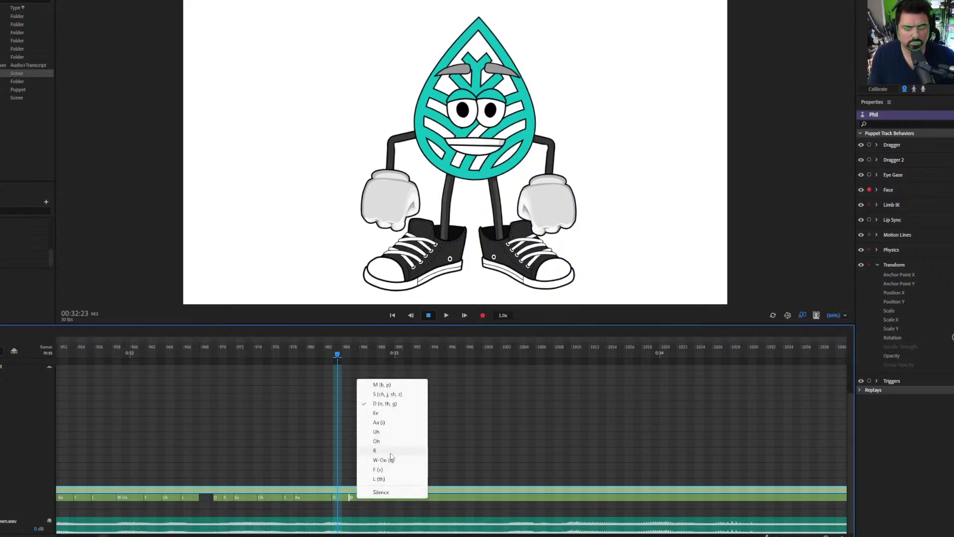
{"action": "left_click", "coordinate": [390, 440]}
{"action": "left_click", "coordinate": [272, 356]}
{"action": "key", "text": "space"}
{"action": "left_click_drag", "start_coordinate": [263, 344], "coordinate": [379, 358]}
{"action": "left_click_drag", "start_coordinate": [351, 497], "coordinate": [359, 497]}
{"action": "left_click_drag", "start_coordinate": [319, 354], "coordinate": [407, 366]}
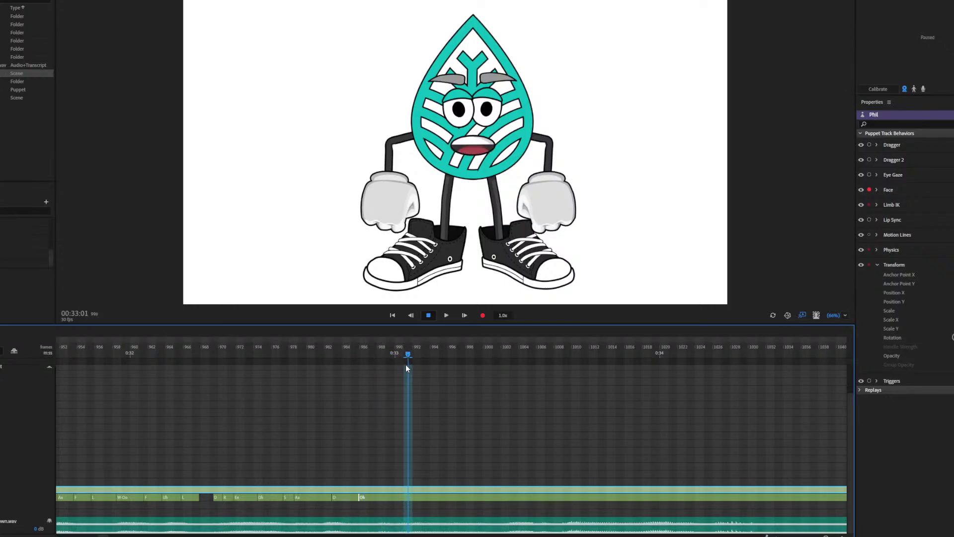
{"action": "left_click_drag", "start_coordinate": [358, 497], "coordinate": [404, 497]}
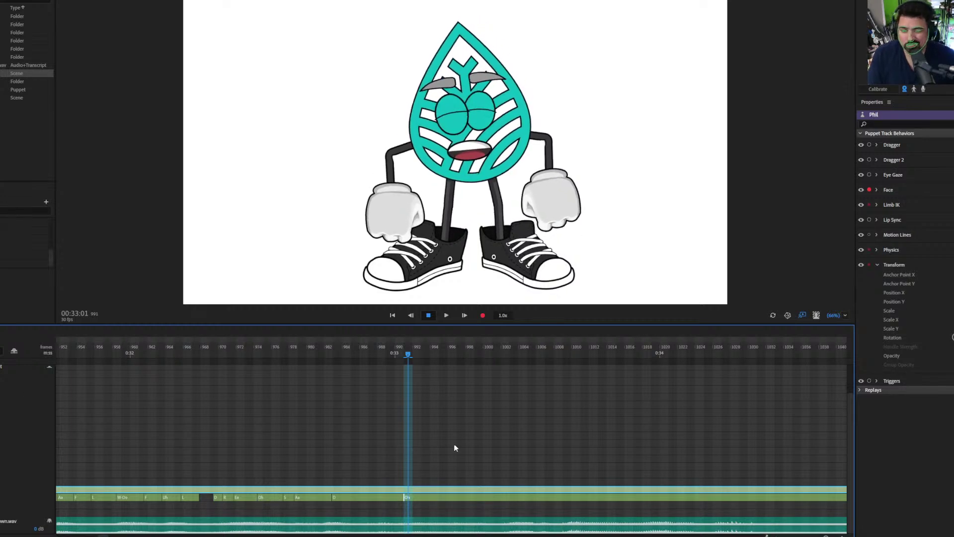
Step: Play the timeline from about 00:32:08 to check the edited visemes against the audio
{"action": "left_click", "coordinate": [354, 353]}
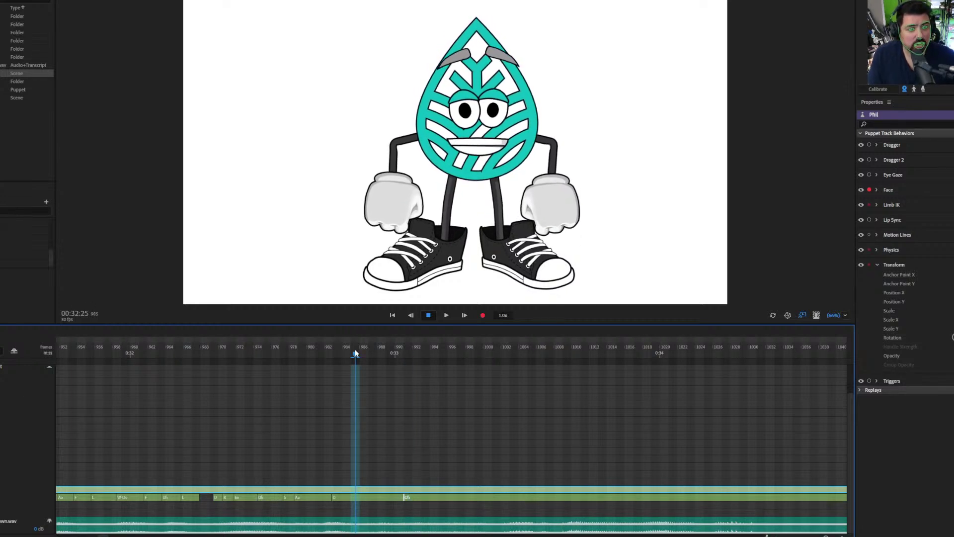
{"action": "key", "text": "space"}
{"action": "left_click", "coordinate": [202, 347]}
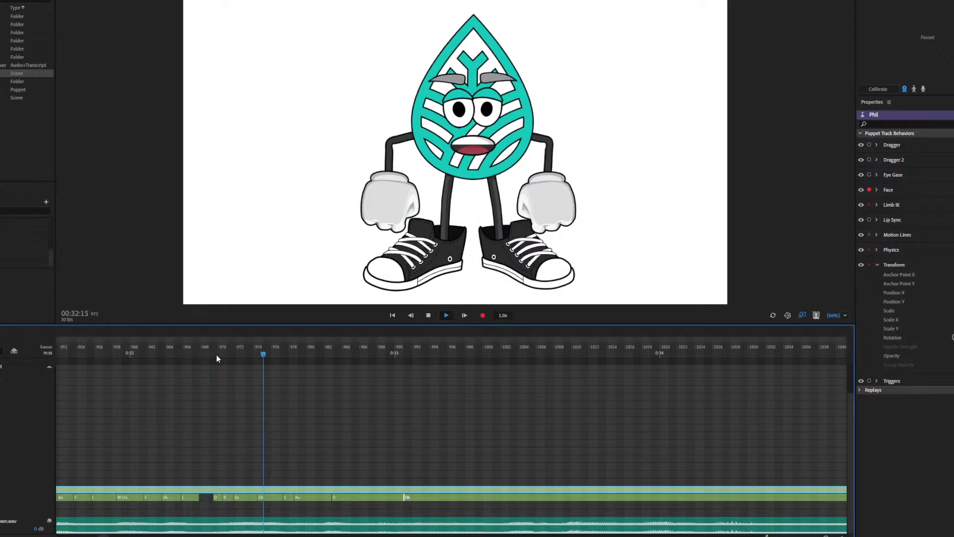
Step: Play the section again, retime the D viseme after Aa, and insert a silence between D and Oh just before 00:33:00
{"action": "left_click_drag", "start_coordinate": [229, 354], "coordinate": [330, 490]}
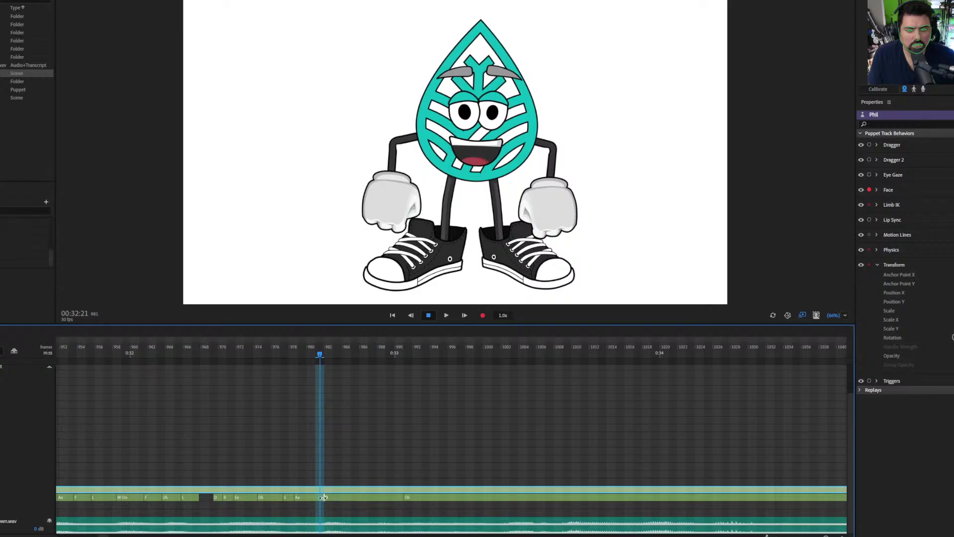
{"action": "left_click_drag", "start_coordinate": [313, 349], "coordinate": [364, 407]}
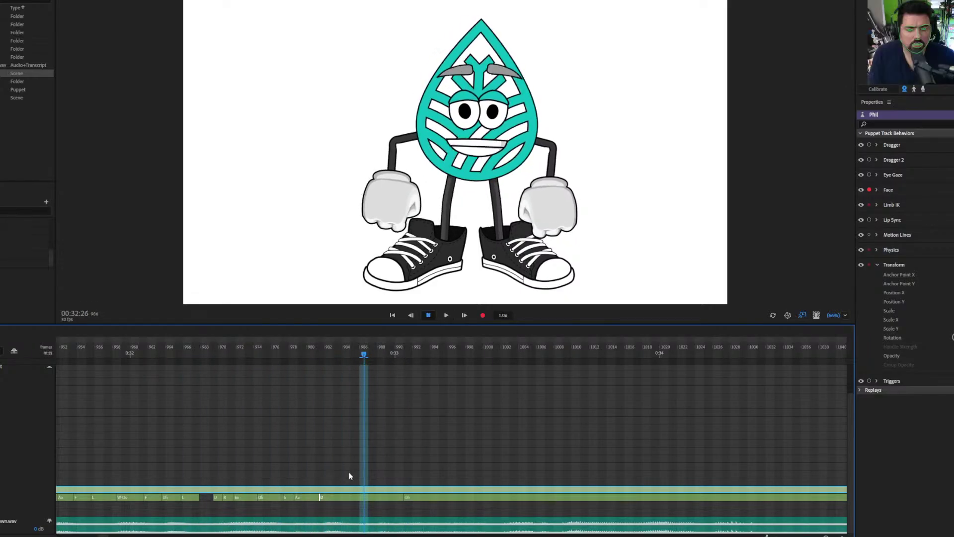
{"action": "left_click_drag", "start_coordinate": [311, 354], "coordinate": [227, 349]}
{"action": "key", "text": "space"}
{"action": "left_click_drag", "start_coordinate": [328, 354], "coordinate": [381, 359]}
{"action": "right_click", "coordinate": [387, 499]}
{"action": "left_click", "coordinate": [394, 498]}
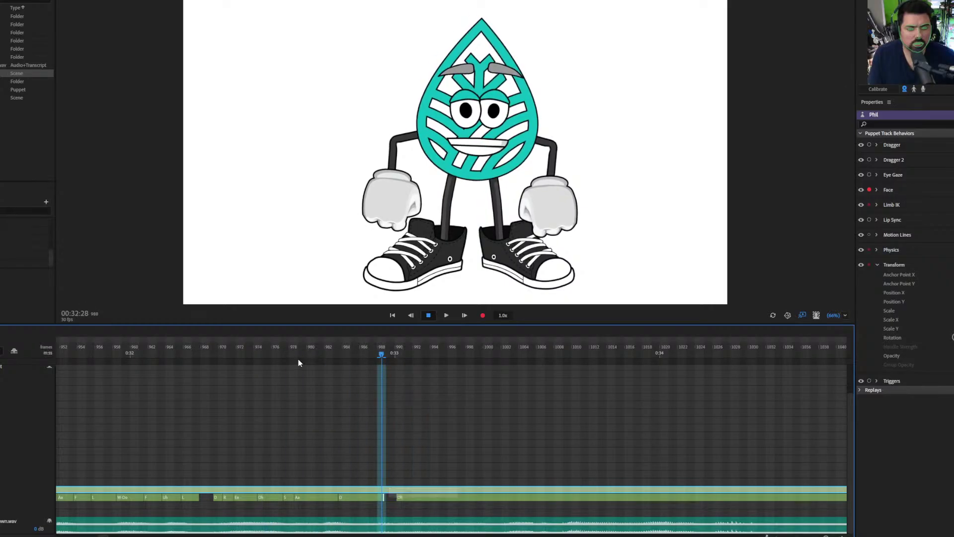
Step: Play up to about 00:33:04 and add a D viseme after the Oh viseme
{"action": "left_click", "coordinate": [290, 346]}
{"action": "key", "text": "space"}
{"action": "left_click_drag", "start_coordinate": [318, 350], "coordinate": [432, 365]}
{"action": "right_click", "coordinate": [428, 497]}
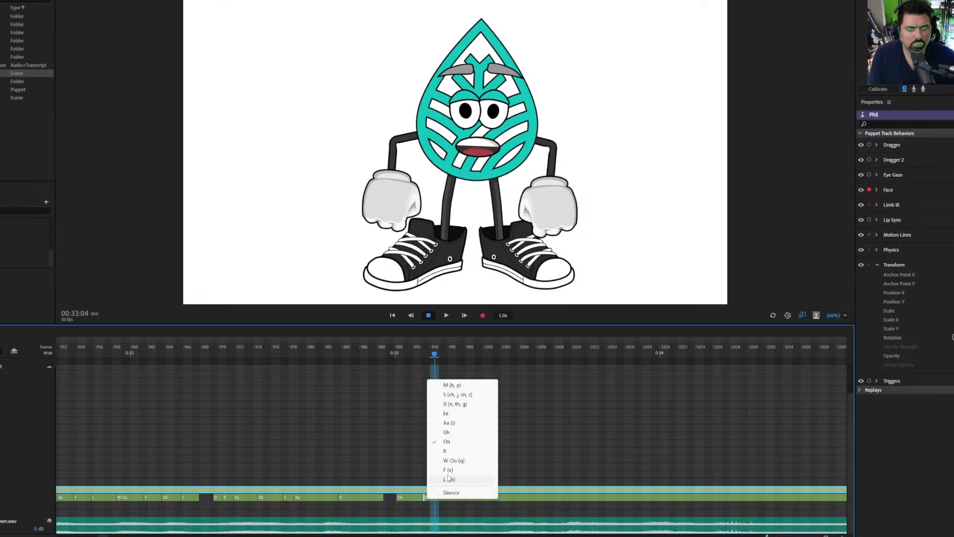
{"action": "left_click", "coordinate": [456, 417]}
Step: Add an M viseme after D at about 00:33:06 and scrub over it to check the closed mouth
{"action": "left_click_drag", "start_coordinate": [394, 355], "coordinate": [447, 505]}
{"action": "right_click", "coordinate": [451, 499]}
{"action": "left_click", "coordinate": [479, 384]}
{"action": "left_click_drag", "start_coordinate": [383, 355], "coordinate": [478, 376]}
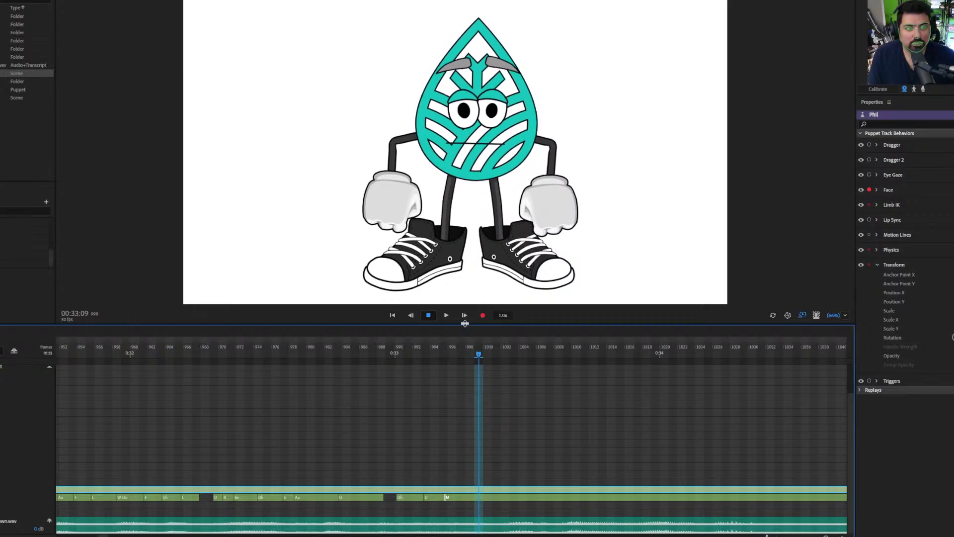
{"action": "left_click_drag", "start_coordinate": [478, 371], "coordinate": [434, 378]}
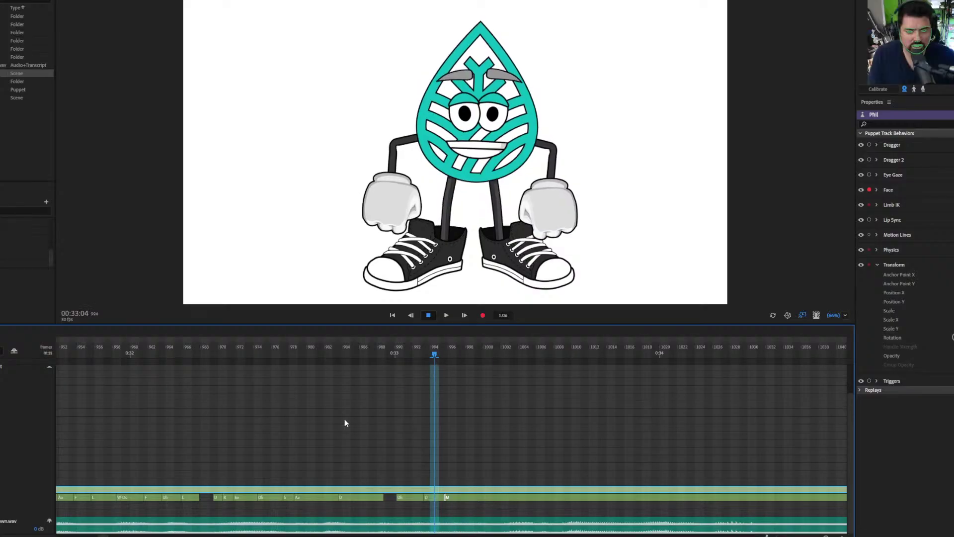
Step: Switch to Media Encoder, play the exported Servicing our canister filter_3.mp4 with adjusted volume, and return to Character Animator
{"action": "key", "text": "alt+Tab"}
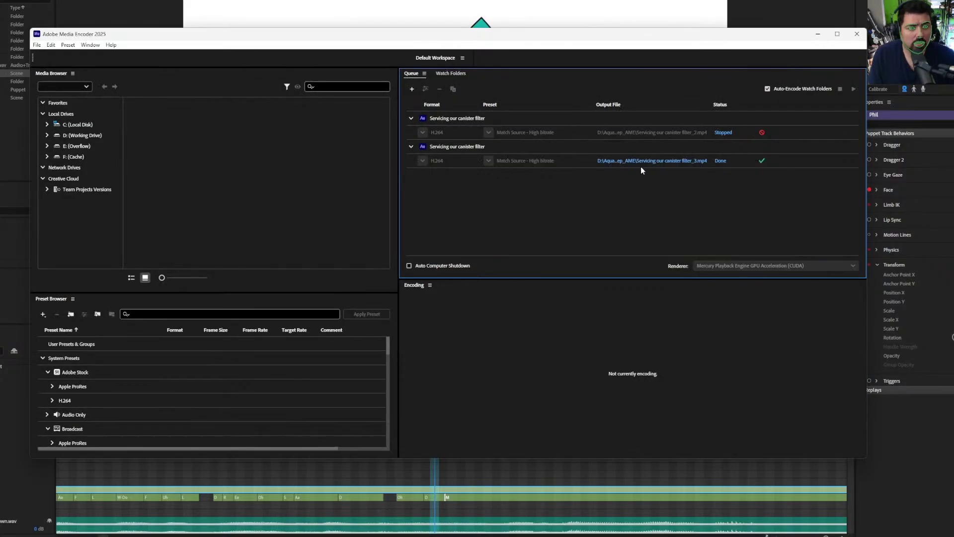
{"action": "left_click", "coordinate": [660, 162]}
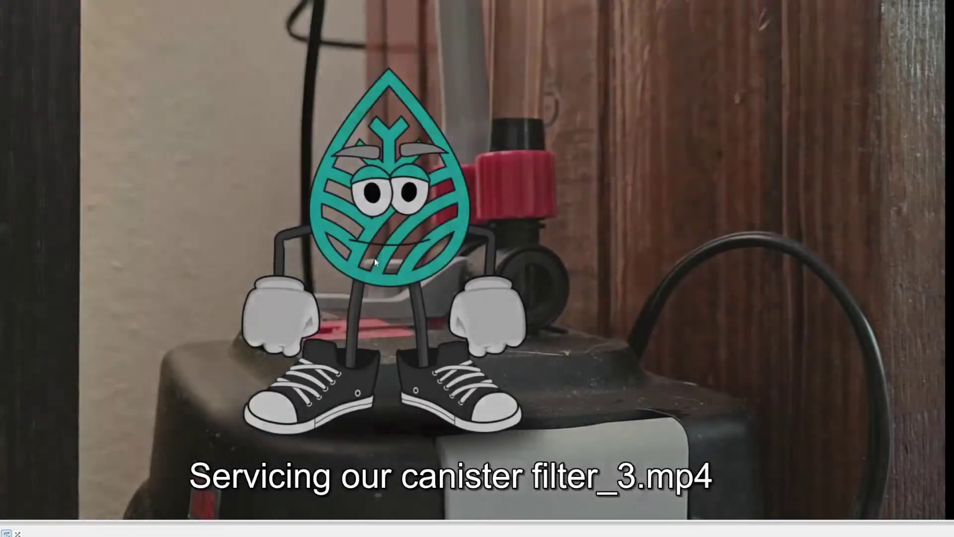
{"action": "scroll", "coordinate": [515, 338], "scroll_direction": "up", "scroll_amount": 15}
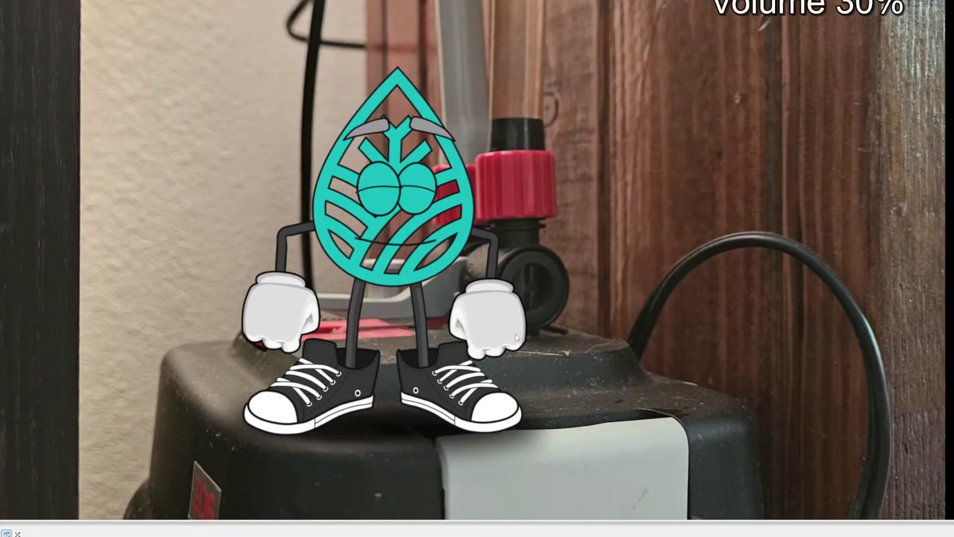
{"action": "scroll", "coordinate": [515, 338], "scroll_direction": "down", "scroll_amount": 1}
{"action": "scroll", "coordinate": [516, 338], "scroll_direction": "up", "scroll_amount": 1}
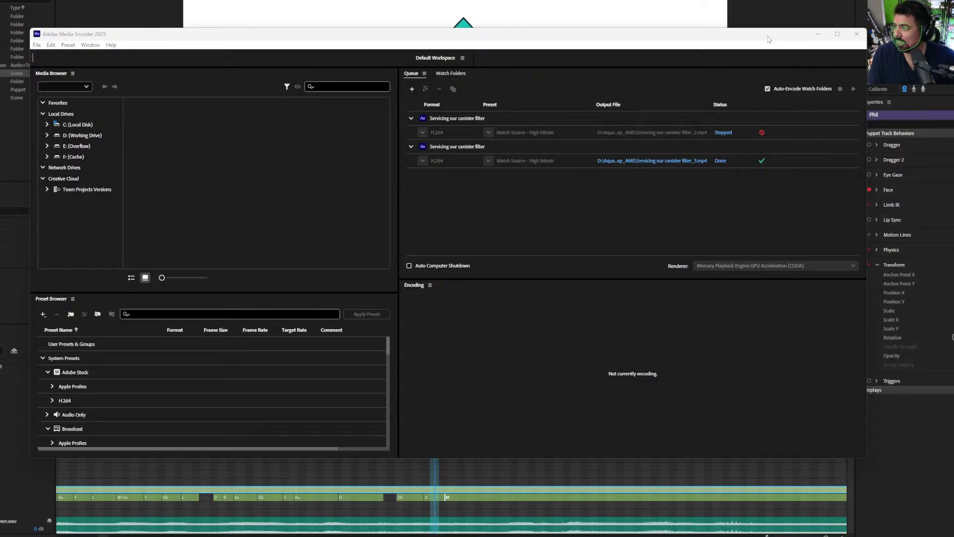
{"action": "left_click", "coordinate": [818, 35]}
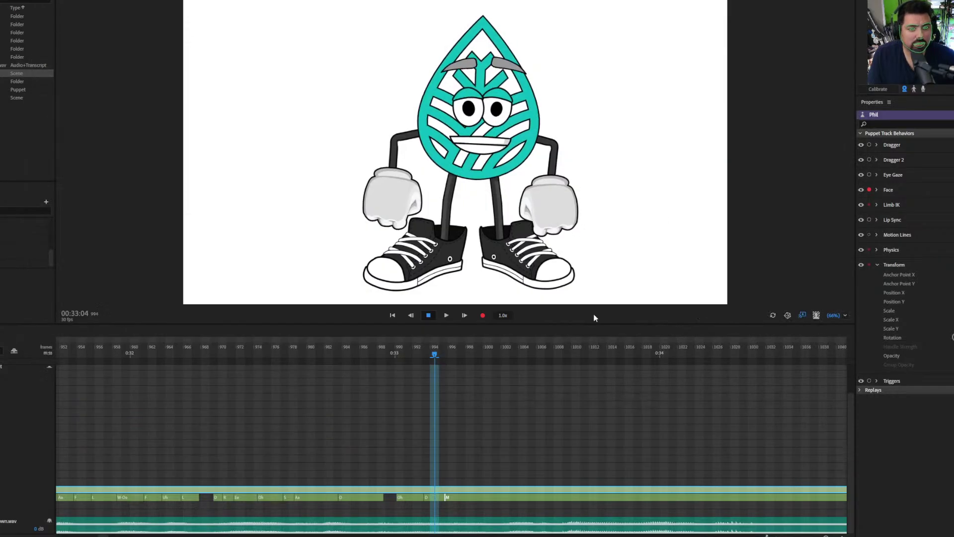
Step: Turn off the camera input and add an Aa viseme after M at about 00:33:07
{"action": "left_click", "coordinate": [430, 359]}
{"action": "left_click_drag", "start_coordinate": [430, 359], "coordinate": [461, 360]}
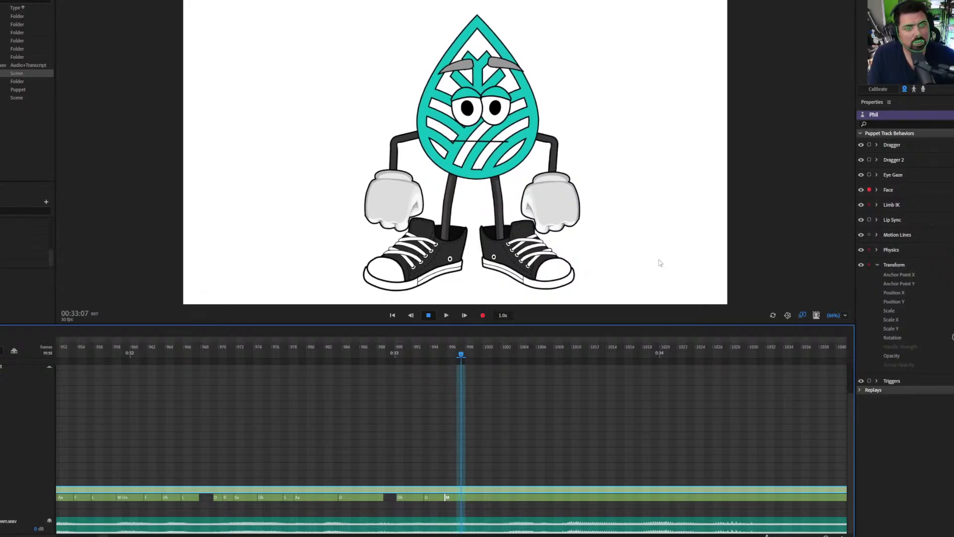
{"action": "left_click", "coordinate": [904, 91]}
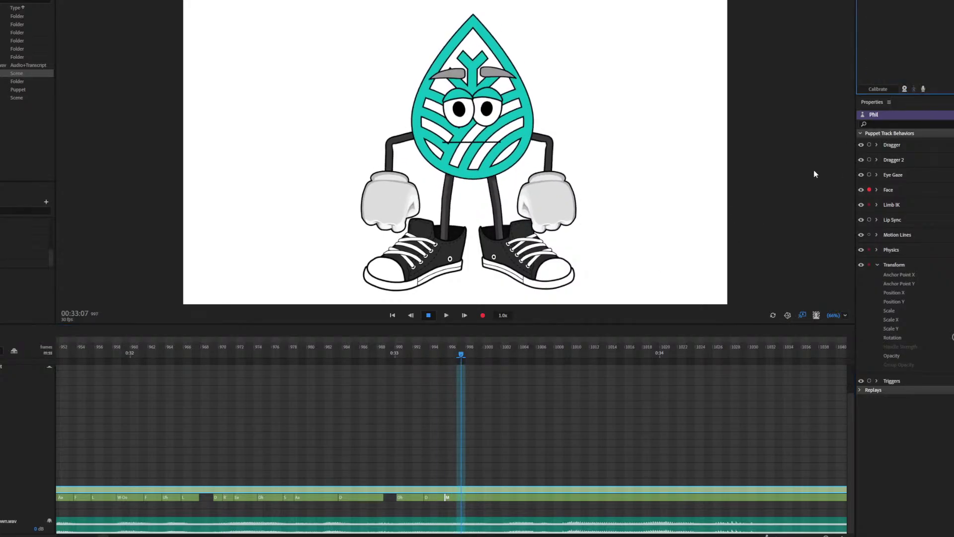
{"action": "left_click_drag", "start_coordinate": [440, 356], "coordinate": [462, 367]}
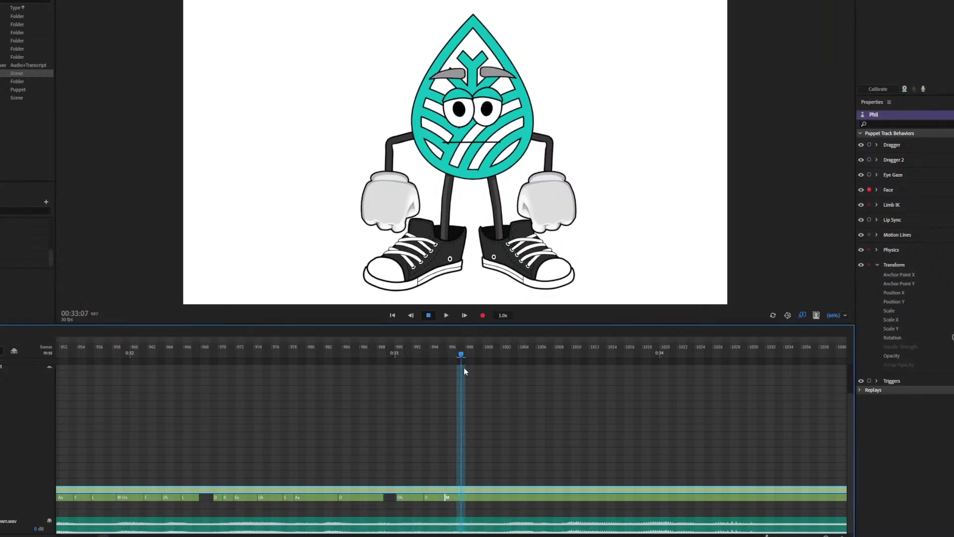
{"action": "right_click", "coordinate": [466, 496]}
{"action": "left_click", "coordinate": [487, 421]}
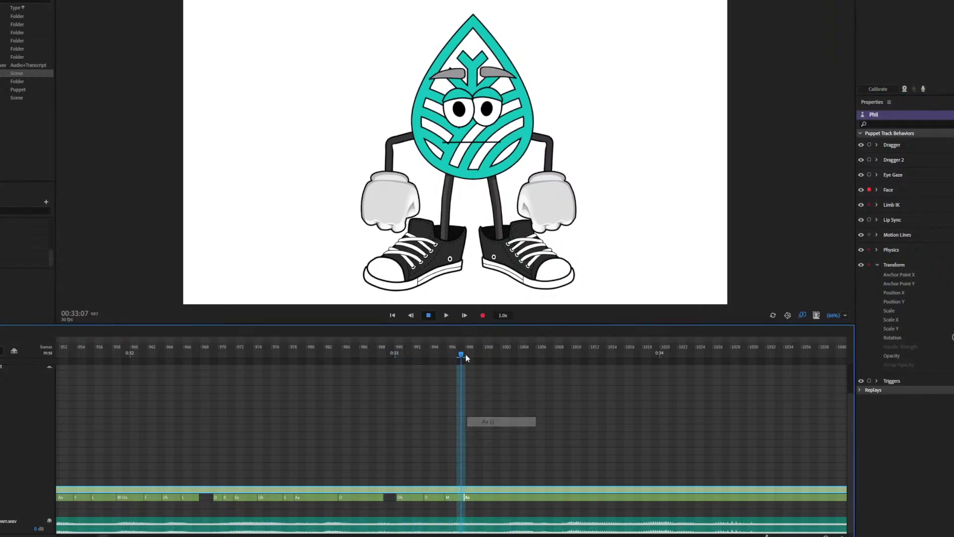
Step: Play the new Aa viseme and add a D viseme after it at about 00:33:11
{"action": "left_click", "coordinate": [444, 354]}
{"action": "key", "text": "space"}
{"action": "left_click", "coordinate": [497, 355]}
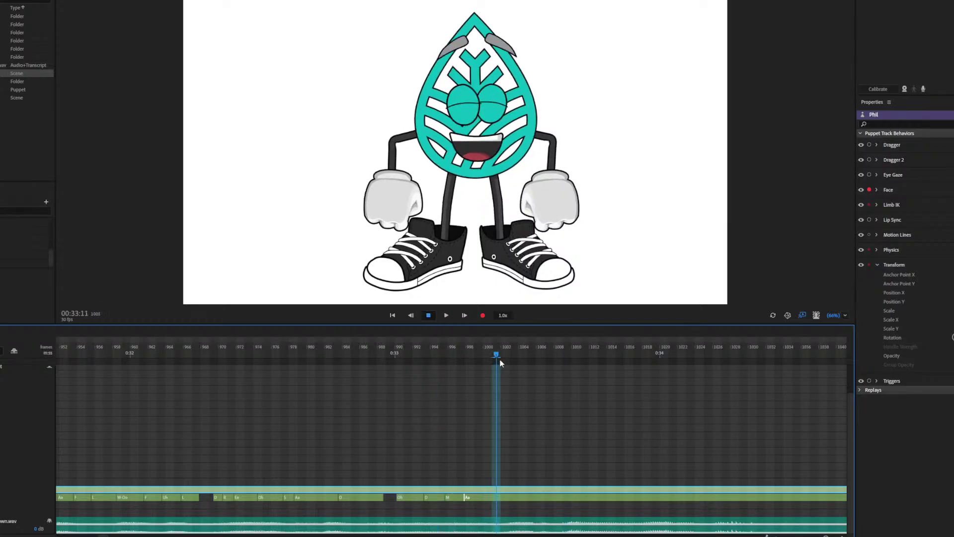
{"action": "right_click", "coordinate": [499, 498]}
{"action": "left_click", "coordinate": [522, 402]}
Step: Continue the lip sync after the D viseme at 00:33:11 with Aa, Ee and D visemes
{"action": "right_click", "coordinate": [511, 497]}
{"action": "left_click", "coordinate": [539, 421]}
{"action": "right_click", "coordinate": [533, 498]}
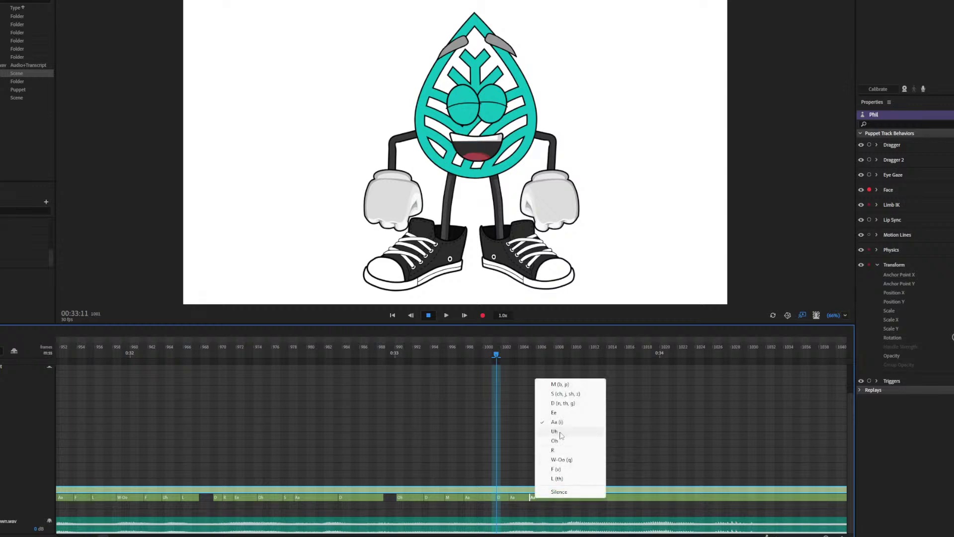
{"action": "left_click", "coordinate": [564, 413]}
{"action": "right_click", "coordinate": [552, 498]}
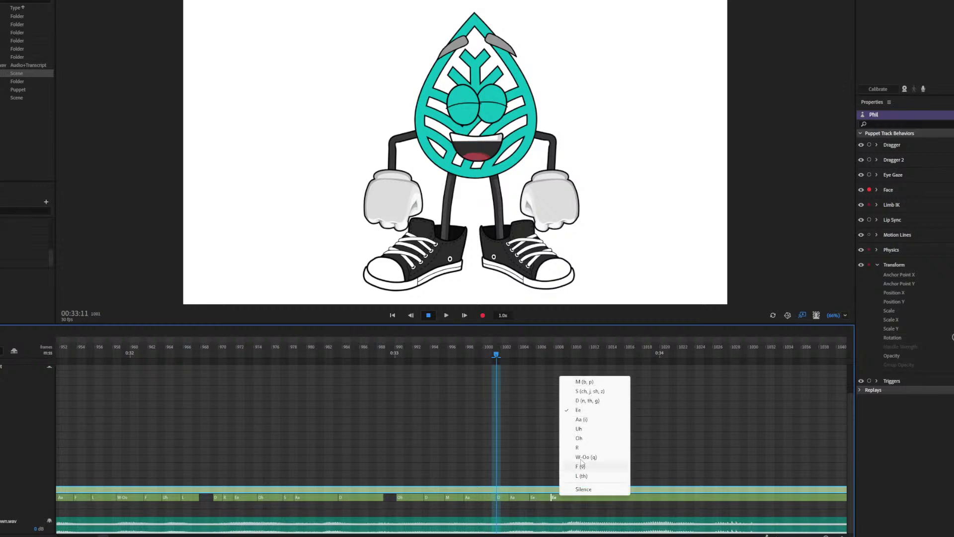
{"action": "left_click", "coordinate": [585, 402]}
Step: Play from about 00:32:28 and add Aa and L visemes after the last D, just past 00:33:19
{"action": "left_click", "coordinate": [376, 354]}
{"action": "key", "text": "space"}
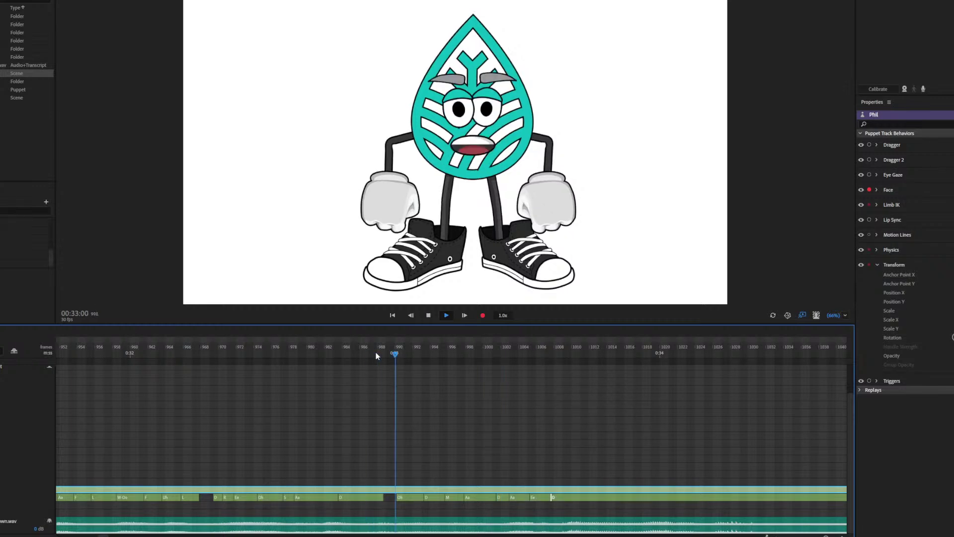
{"action": "key", "text": "space"}
{"action": "left_click", "coordinate": [529, 364]}
{"action": "left_click_drag", "start_coordinate": [529, 364], "coordinate": [566, 364]}
{"action": "right_click", "coordinate": [582, 498]}
{"action": "left_click", "coordinate": [603, 419]}
{"action": "right_click", "coordinate": [587, 498]}
{"action": "left_click", "coordinate": [619, 476]}
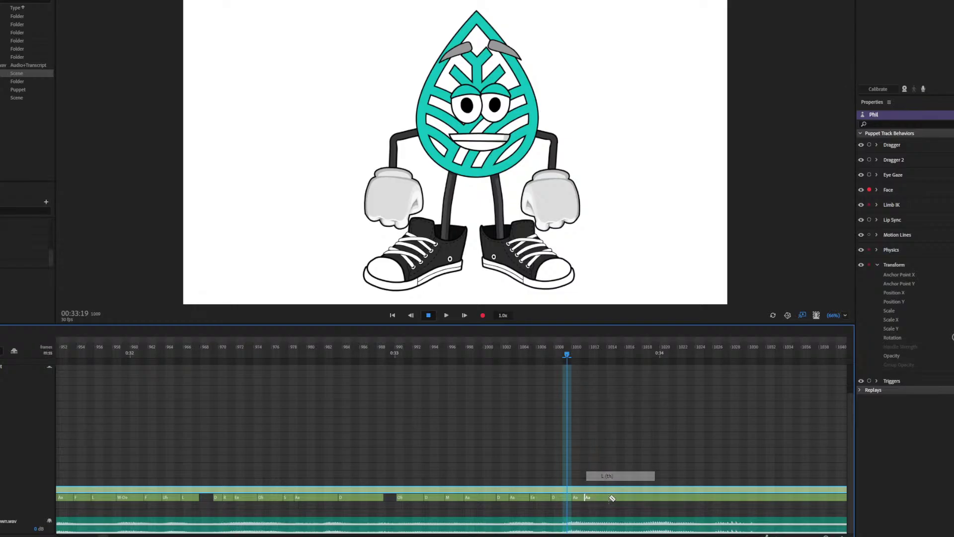
Step: Add Uh and D visemes after the L viseme
{"action": "right_click", "coordinate": [603, 497]}
{"action": "left_click", "coordinate": [621, 430]}
{"action": "right_click", "coordinate": [619, 497]}
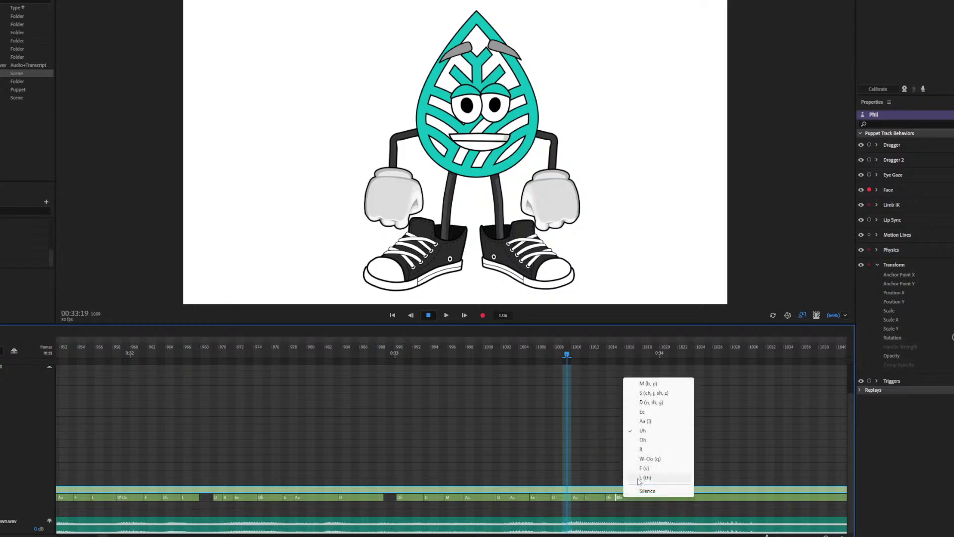
{"action": "left_click", "coordinate": [651, 402]}
Step: Turn the camera input back on and play the timeline from 00:33:13 to check the new visemes
{"action": "left_click", "coordinate": [903, 90]}
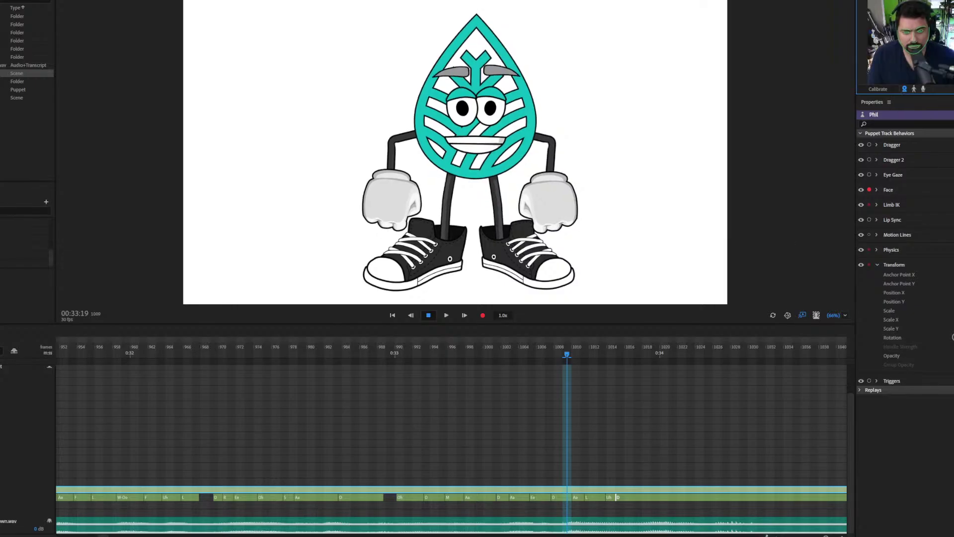
{"action": "scroll", "coordinate": [451, 422], "scroll_direction": "right", "scroll_amount": 5}
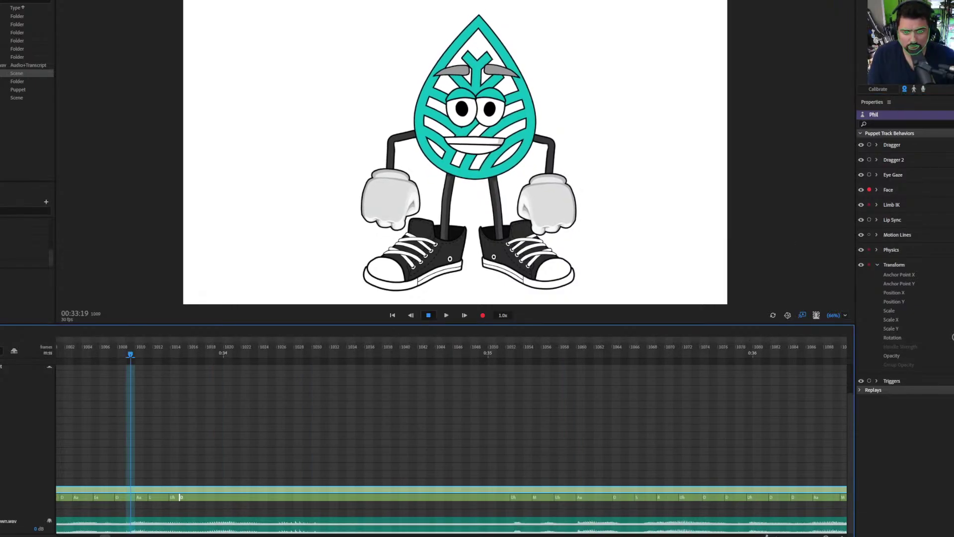
{"action": "left_click", "coordinate": [79, 348]}
{"action": "key", "text": "space"}
{"action": "key", "text": "space"}
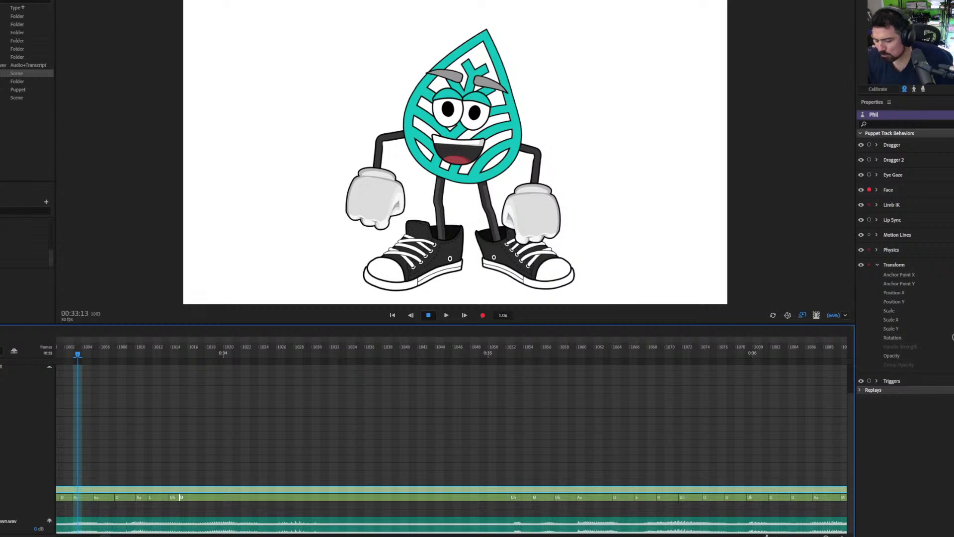
Step: Add a W-Oo viseme at 00:33:27 followed by an Aa viseme
{"action": "left_click_drag", "start_coordinate": [87, 359], "coordinate": [204, 375]}
{"action": "right_click", "coordinate": [209, 499]}
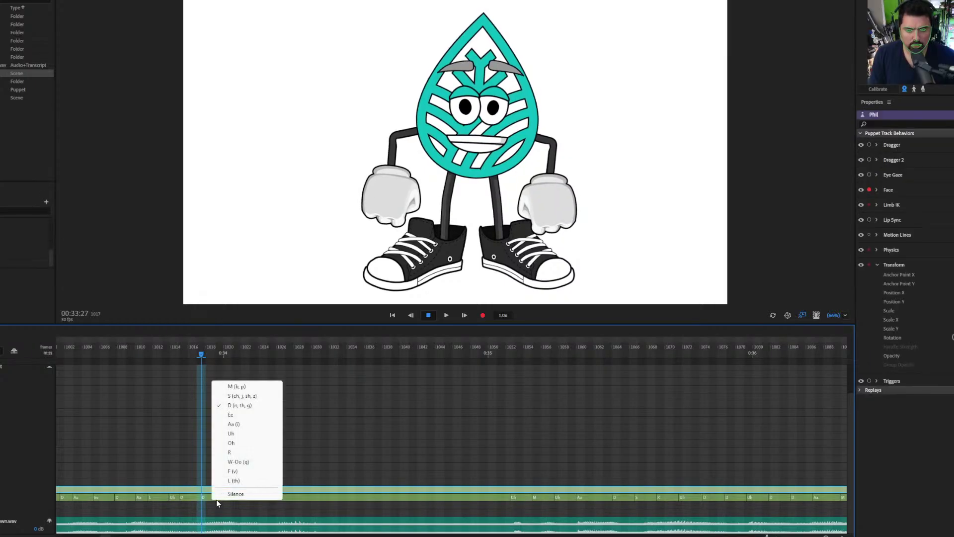
{"action": "left_click", "coordinate": [225, 490]}
{"action": "right_click", "coordinate": [216, 498]}
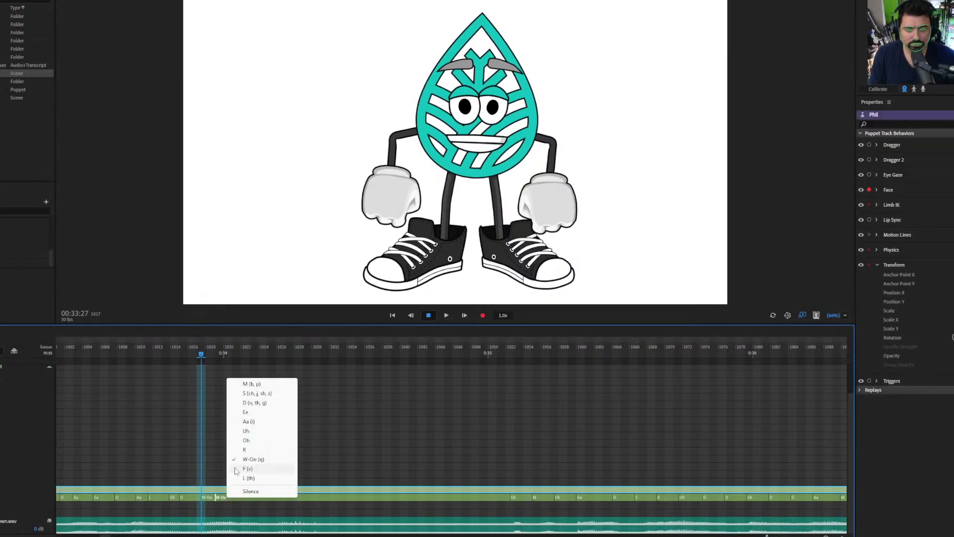
{"action": "left_click", "coordinate": [251, 425]}
Step: Play the timeline from about 00:33:23 to check the W-Oo and Aa visemes, and replay it from slightly earlier
{"action": "left_click", "coordinate": [166, 352]}
{"action": "key", "text": "space"}
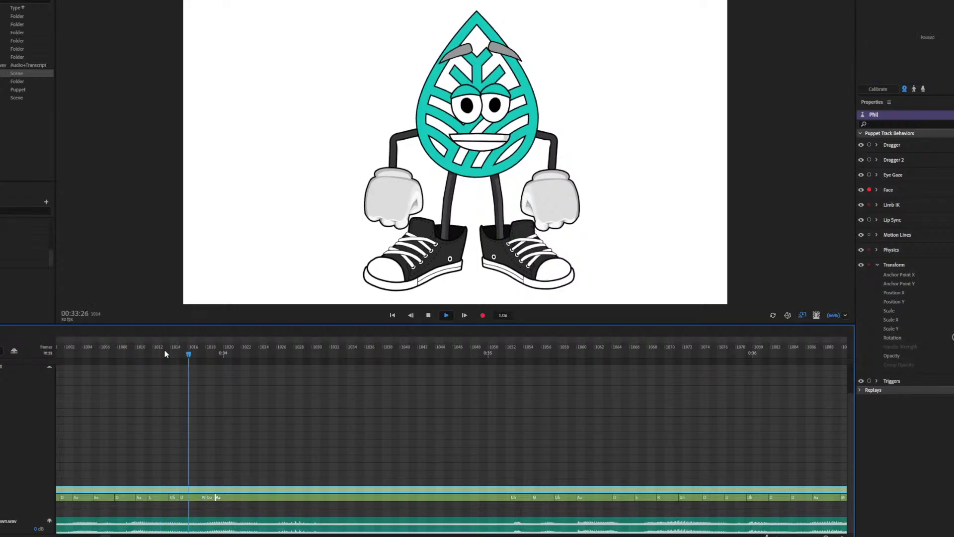
{"action": "left_click", "coordinate": [138, 352]}
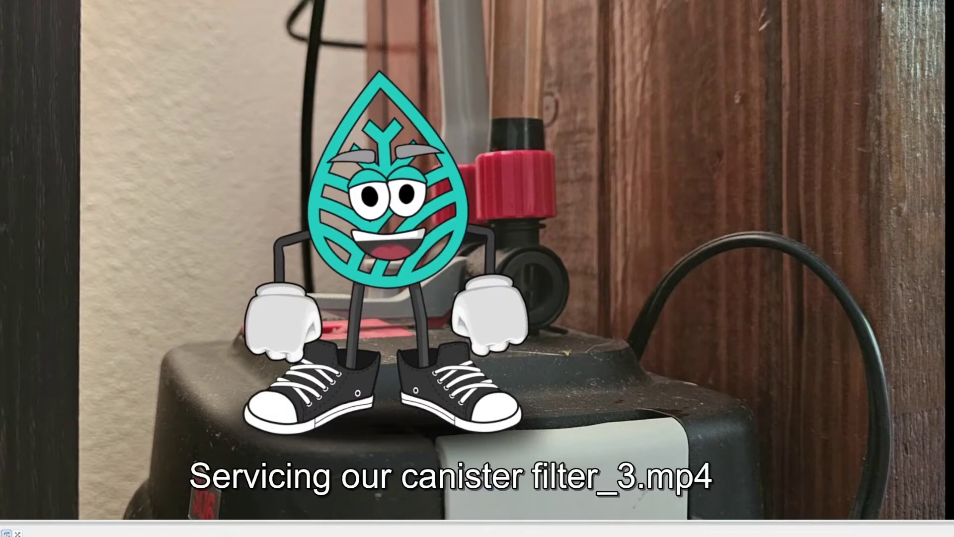
Step: Play the exported Servicing our canister filter_3.mp4 with the volume lowered to 60%
{"action": "scroll", "coordinate": [779, 336], "scroll_direction": "down", "scroll_amount": 8}
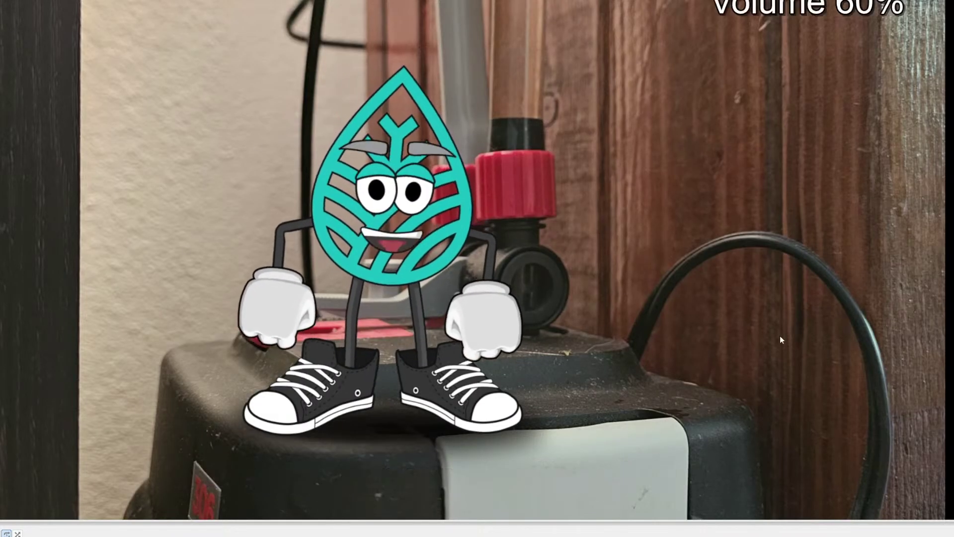
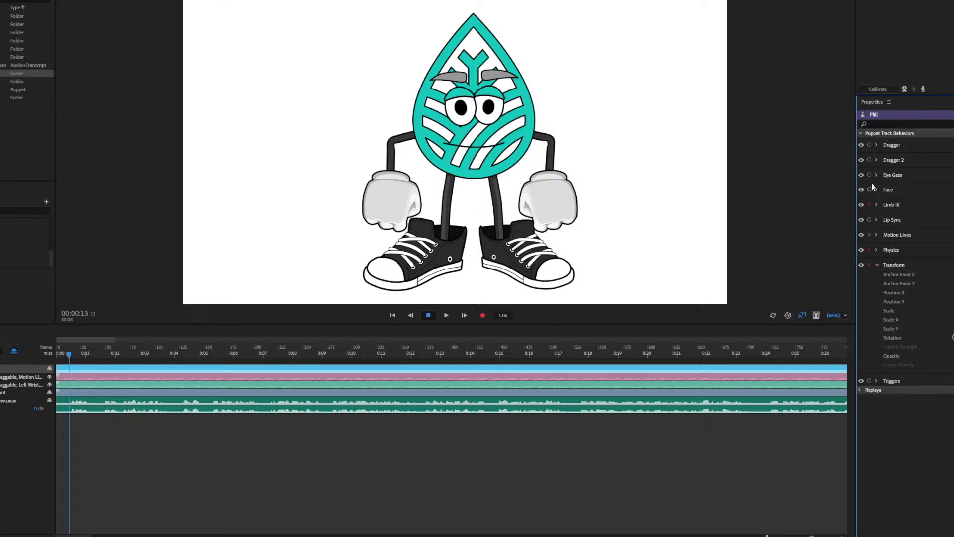
Step: Arm the Dragger 2 and Triggers behaviors, test dragging Phil's hand, and place the playhead at 00:00:10
{"action": "left_click", "coordinate": [869, 380]}
{"action": "mouse_move", "coordinate": [549, 198]}
{"action": "left_mouse_down"}
{"action": "mouse_move", "coordinate": [639, 177]}
{"action": "mouse_move", "coordinate": [556, 196]}
{"action": "left_mouse_up"}
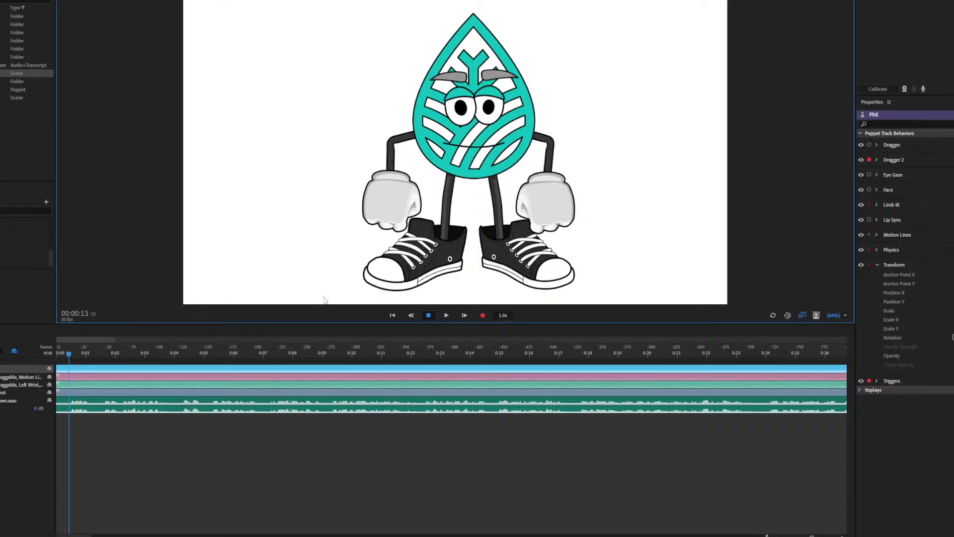
{"action": "left_click", "coordinate": [67, 354]}
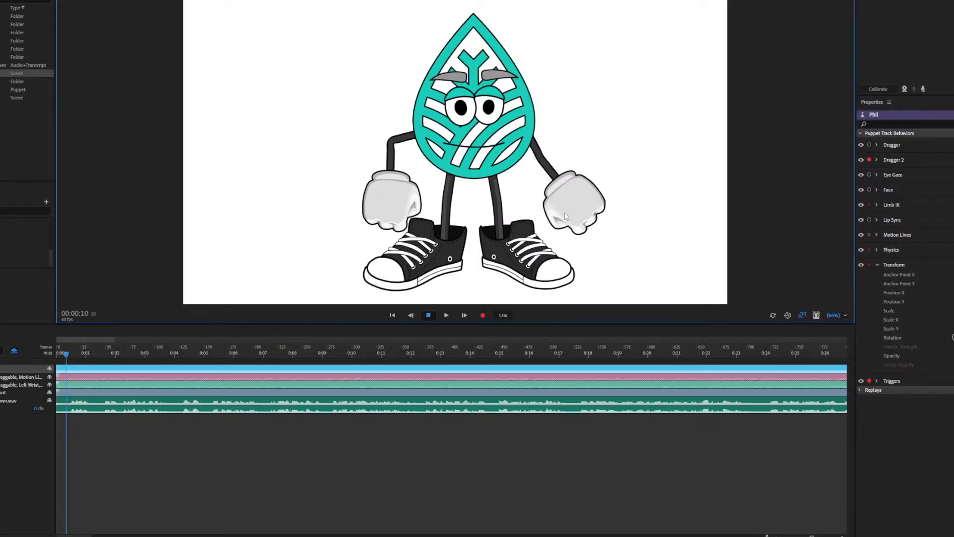
Step: Record Phil's left arm movement with Open, Point and Open hand triggers until 00:04:16, and blend both ends of the arm take
{"action": "key", "text": "ctrl+r"}
{"action": "mouse_move", "coordinate": [496, 283]}
{"action": "left_mouse_down"}
{"action": "mouse_move", "coordinate": [575, 130]}
{"action": "mouse_move", "coordinate": [582, 141]}
{"action": "mouse_move", "coordinate": [577, 126]}
{"action": "mouse_move", "coordinate": [571, 208]}
{"action": "left_mouse_up"}
{"action": "key", "text": "space"}
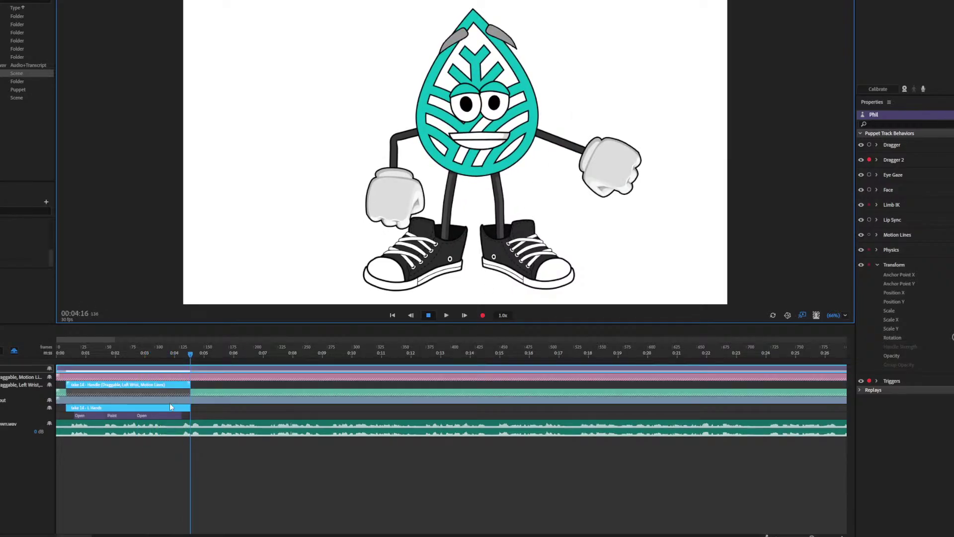
{"action": "left_click_drag", "start_coordinate": [66, 385], "coordinate": [70, 385]}
{"action": "left_click_drag", "start_coordinate": [190, 384], "coordinate": [185, 383]}
Step: Change the Point hand trigger at about 00:01:23 to Thumb and play the take from the start
{"action": "left_click_drag", "start_coordinate": [85, 355], "coordinate": [108, 362]}
{"action": "right_click", "coordinate": [112, 416]}
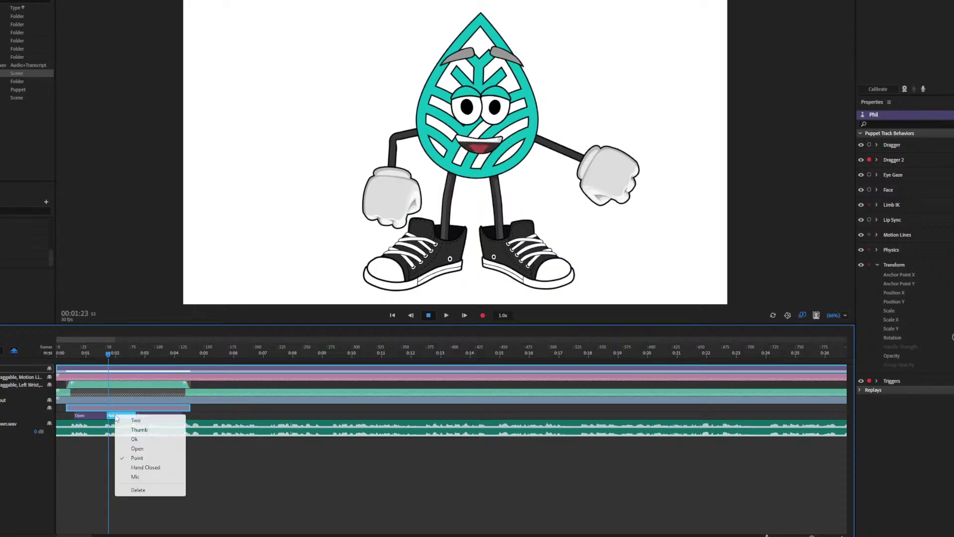
{"action": "left_click", "coordinate": [132, 430]}
{"action": "left_click", "coordinate": [63, 351]}
{"action": "key", "text": "space"}
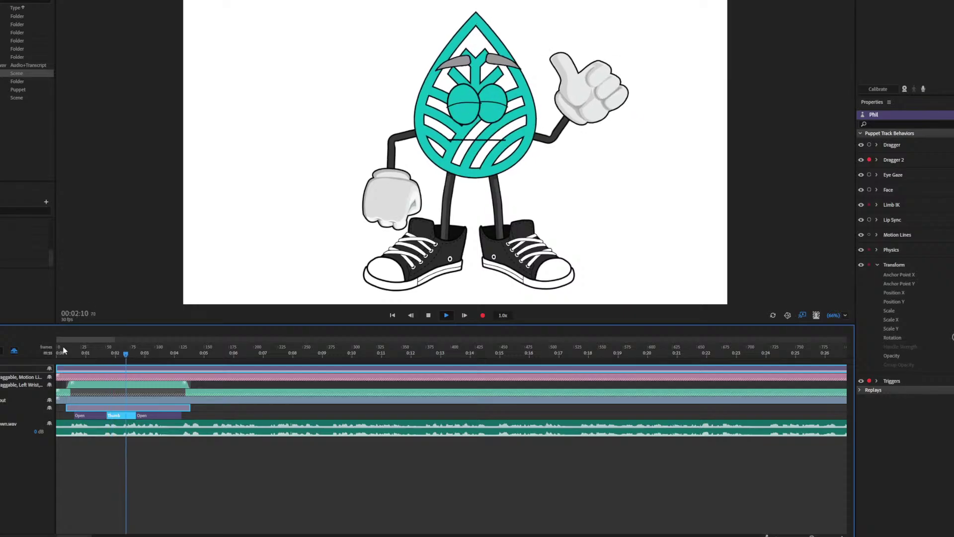
Step: Replay the left arm take with its Open, Thumb and Open hand triggers, then stop playback
{"action": "key", "text": "space"}
{"action": "left_click_drag", "start_coordinate": [88, 356], "coordinate": [219, 371]}
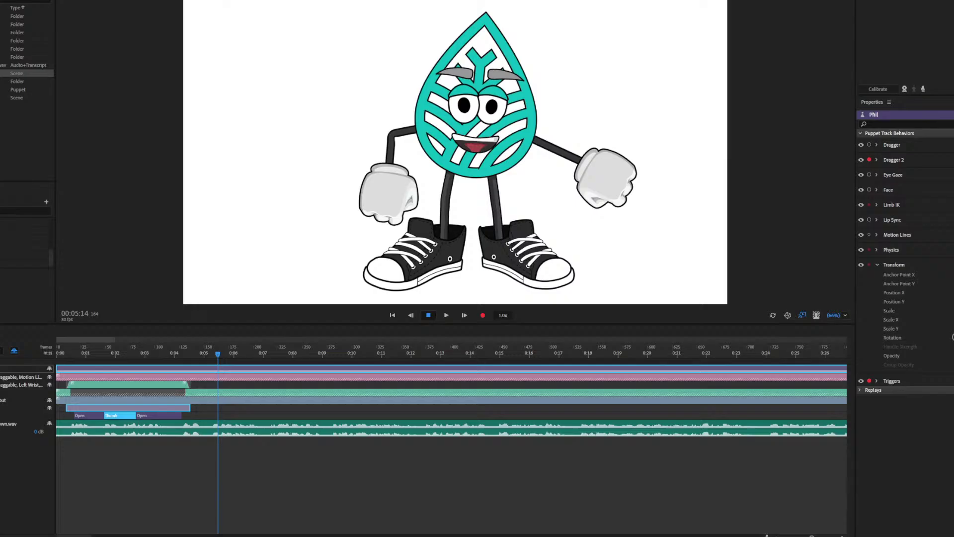
{"action": "left_click", "coordinate": [162, 356]}
{"action": "key", "text": "space"}
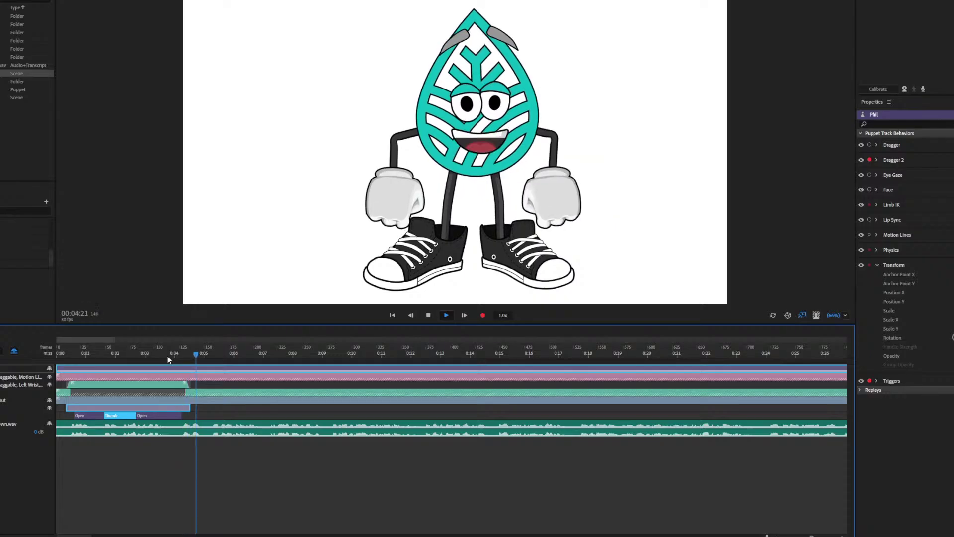
{"action": "key", "text": "space"}
Step: Arm the Dragger behavior, disarm Dragger 2, and test dragging Phil's right hand
{"action": "left_click", "coordinate": [869, 145]}
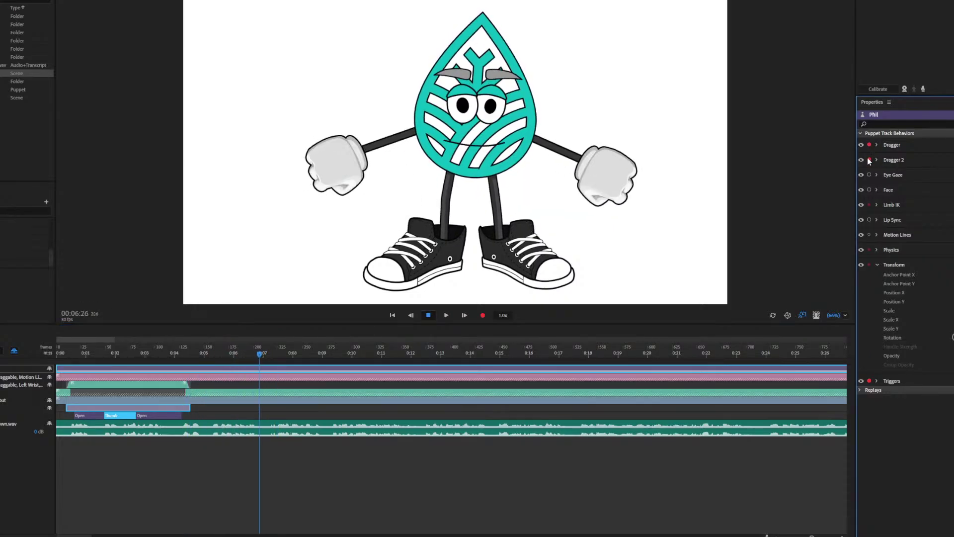
{"action": "left_click", "coordinate": [868, 159]}
{"action": "mouse_move", "coordinate": [342, 162]}
{"action": "left_mouse_down"}
{"action": "mouse_move", "coordinate": [397, 196]}
{"action": "mouse_move", "coordinate": [354, 170]}
{"action": "mouse_move", "coordinate": [360, 186]}
{"action": "mouse_move", "coordinate": [372, 94]}
{"action": "left_mouse_up"}
Step: Record Phil's right arm movement with Open, Point and Open hand triggers from 00:06:27 to 00:12:23, and blend both ends of the arm take
{"action": "left_click", "coordinate": [480, 312]}
{"action": "key", "text": "space"}
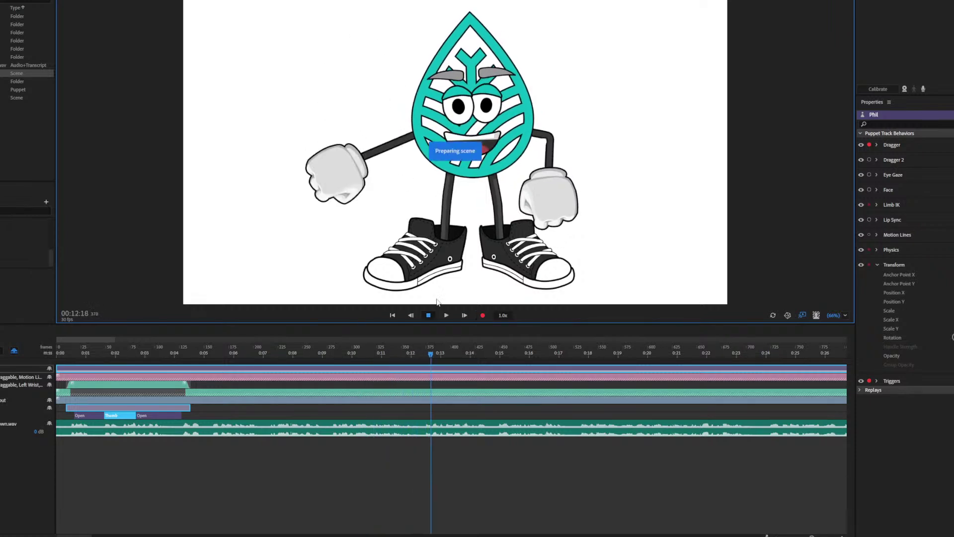
{"action": "left_click", "coordinate": [261, 354]}
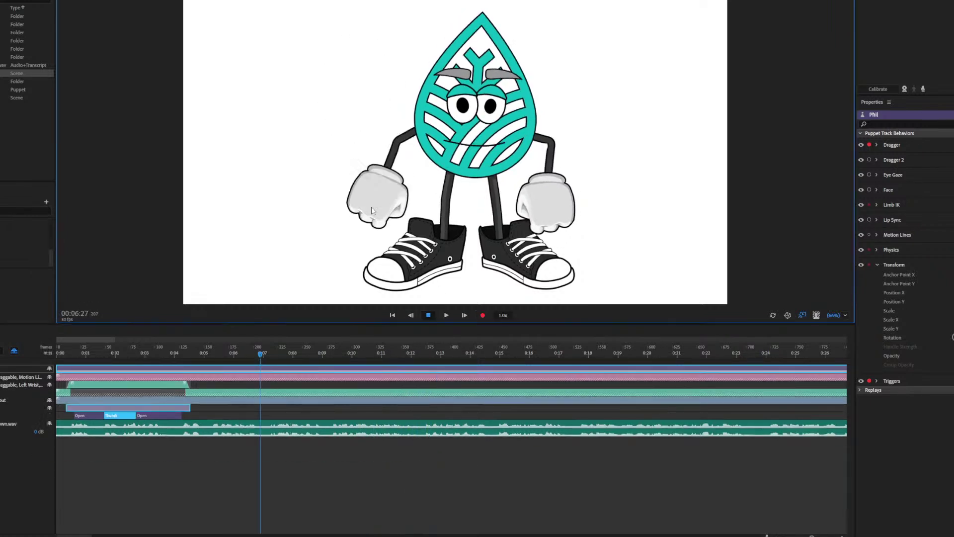
{"action": "key", "text": "ctrl+r"}
{"action": "mouse_move", "coordinate": [373, 199]}
{"action": "left_mouse_down"}
{"action": "mouse_move", "coordinate": [384, 176]}
{"action": "mouse_move", "coordinate": [378, 148]}
{"action": "mouse_move", "coordinate": [368, 164]}
{"action": "mouse_move", "coordinate": [359, 373]}
{"action": "left_mouse_up"}
{"action": "key", "text": "space"}
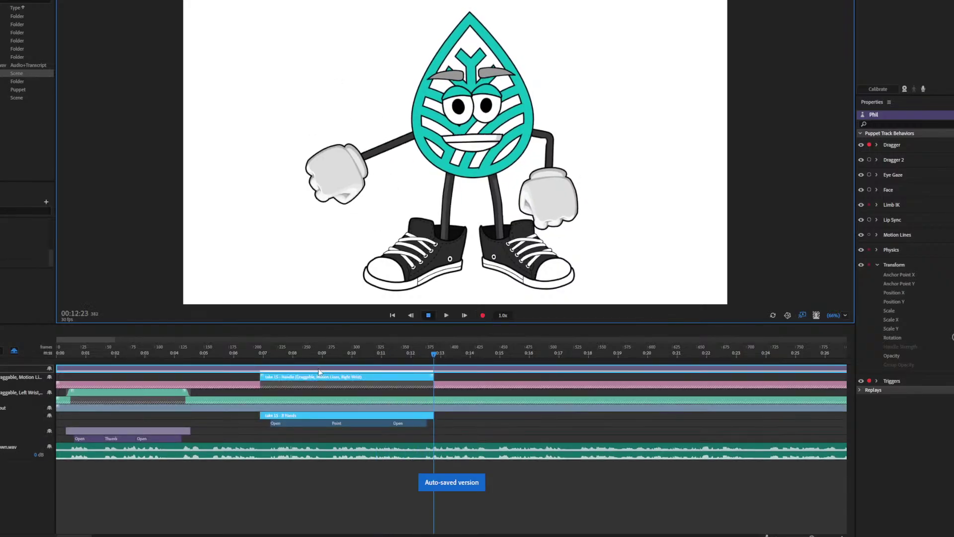
{"action": "left_click", "coordinate": [264, 378]}
{"action": "left_click_drag", "start_coordinate": [431, 376], "coordinate": [427, 376]}
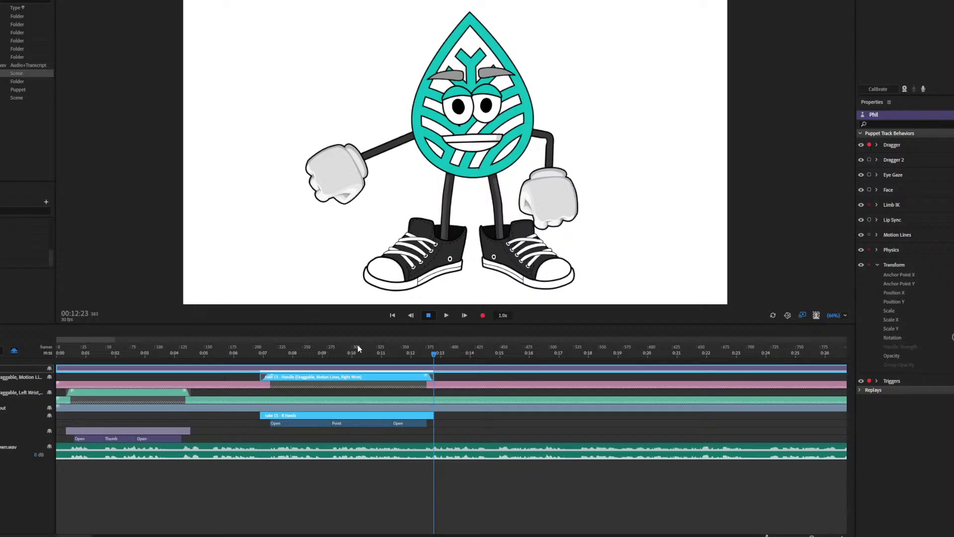
Step: Place the playhead at 00:18:10, arm the Dragger 2 behavior and disarm Dragger
{"action": "left_click", "coordinate": [484, 355]}
{"action": "key", "text": "space"}
{"action": "left_click", "coordinate": [565, 354]}
{"action": "key", "text": "space"}
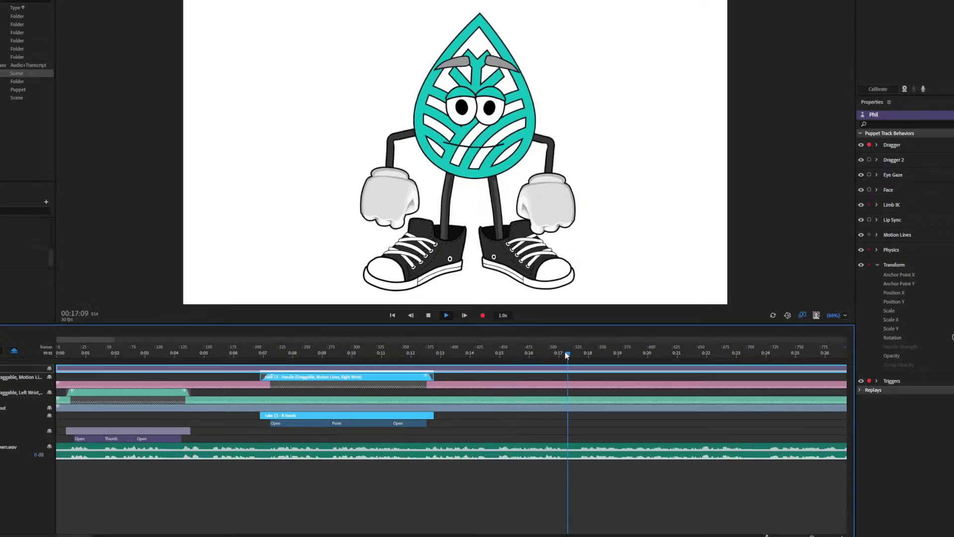
{"action": "left_click", "coordinate": [597, 354]}
{"action": "left_click", "coordinate": [869, 160]}
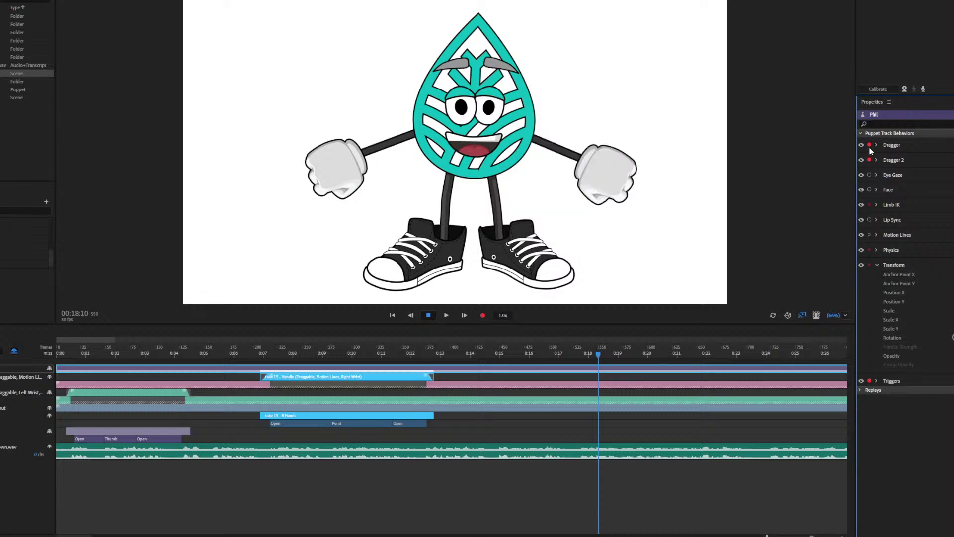
{"action": "left_click", "coordinate": [868, 145]}
Step: Switch to VLC media player, shrink the Servicing our canister filter_3.mp4 window and move it fully into view
{"action": "key", "text": "alt+Tab"}
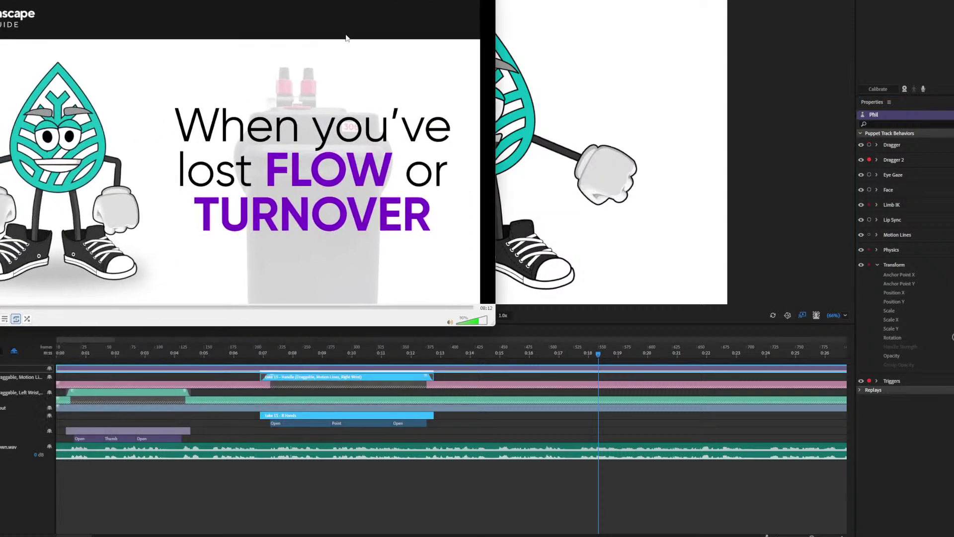
{"action": "left_click_drag", "start_coordinate": [489, 327], "coordinate": [141, 164]}
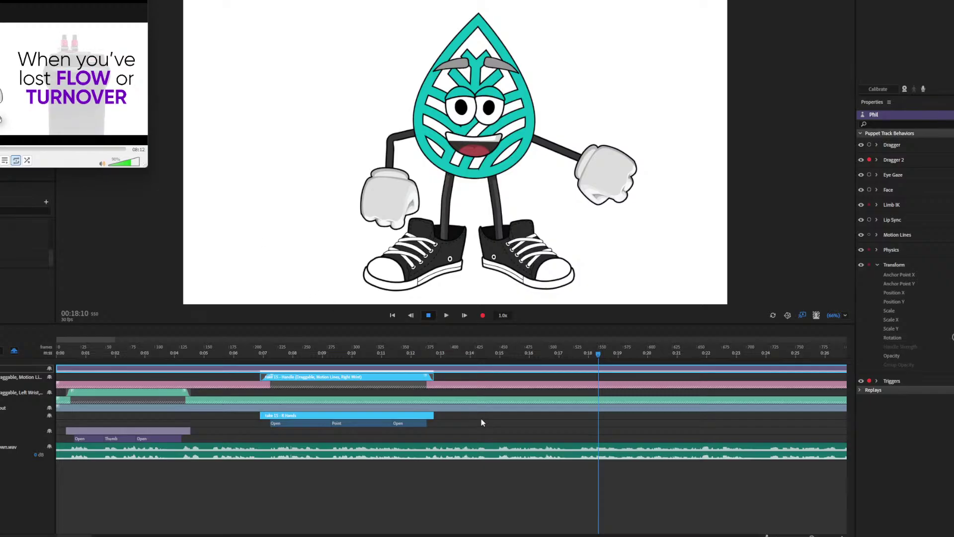
{"action": "left_click_drag", "start_coordinate": [57, 0], "coordinate": [156, 13]}
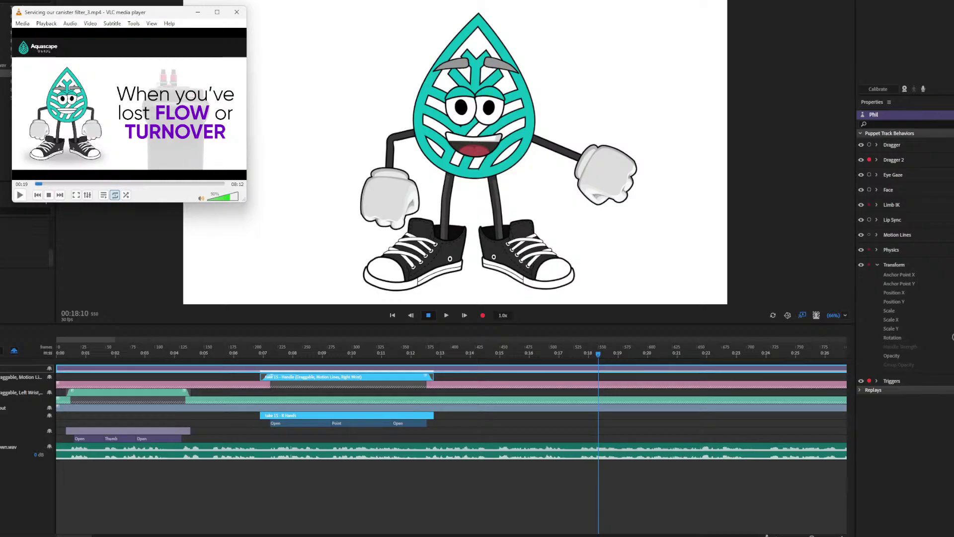
{"action": "left_click", "coordinate": [630, 412]}
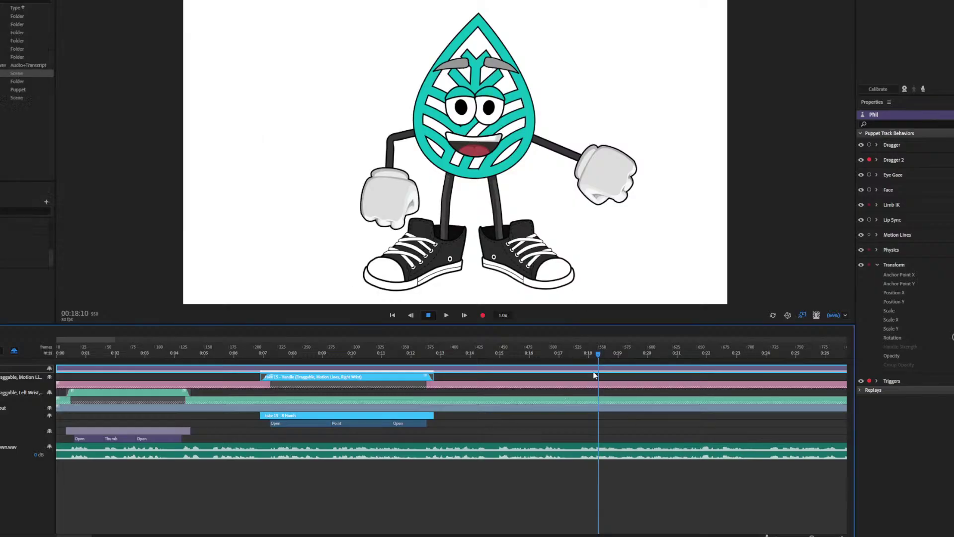
{"action": "key", "text": "alt+Tab"}
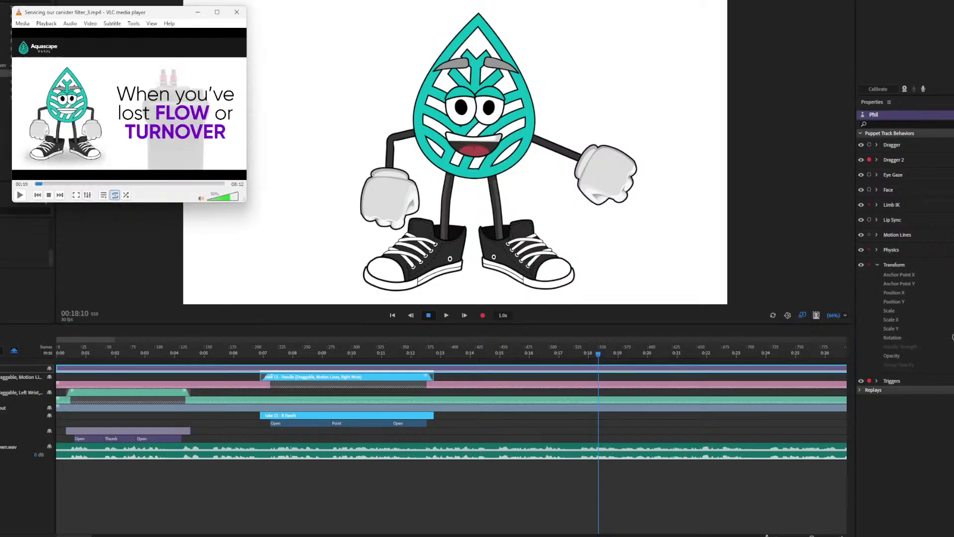
{"action": "right_click", "coordinate": [180, 11]}
{"action": "left_click", "coordinate": [162, 14]}
Step: Switch to the browser, maximize the ASM Journals article "Bacterial nitrification in chloraminated water supplies" and open its PDF
{"action": "key", "text": "alt+Tab"}
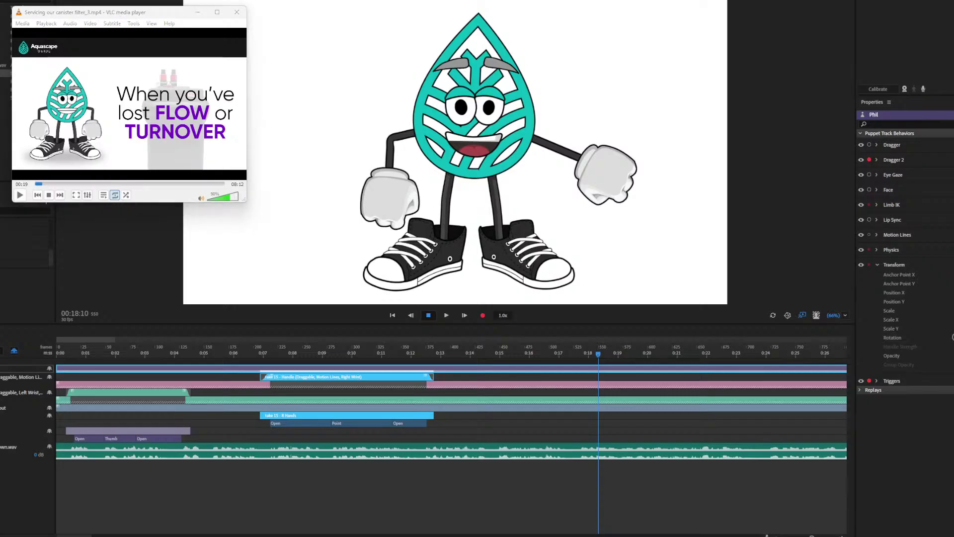
{"action": "key", "text": "alt+Tab"}
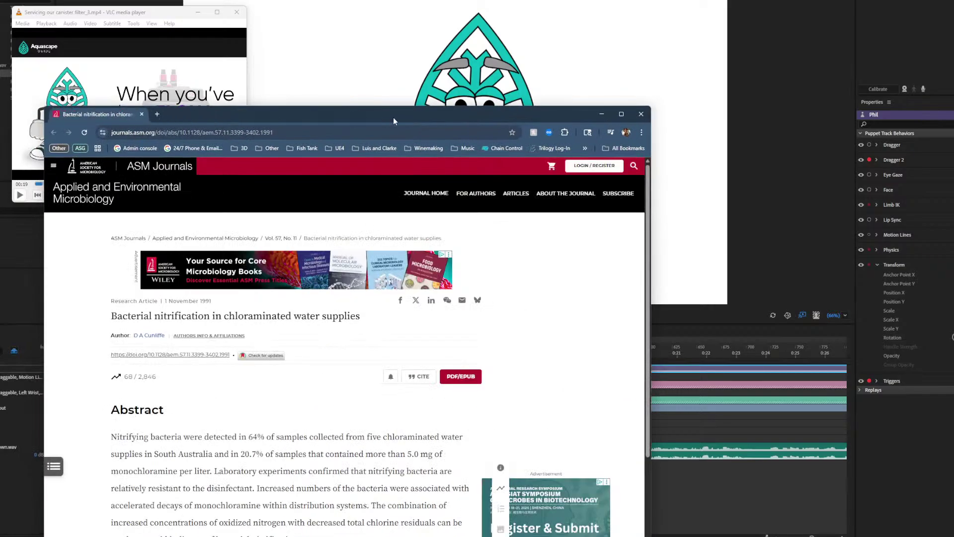
{"action": "double_click", "coordinate": [393, 121]}
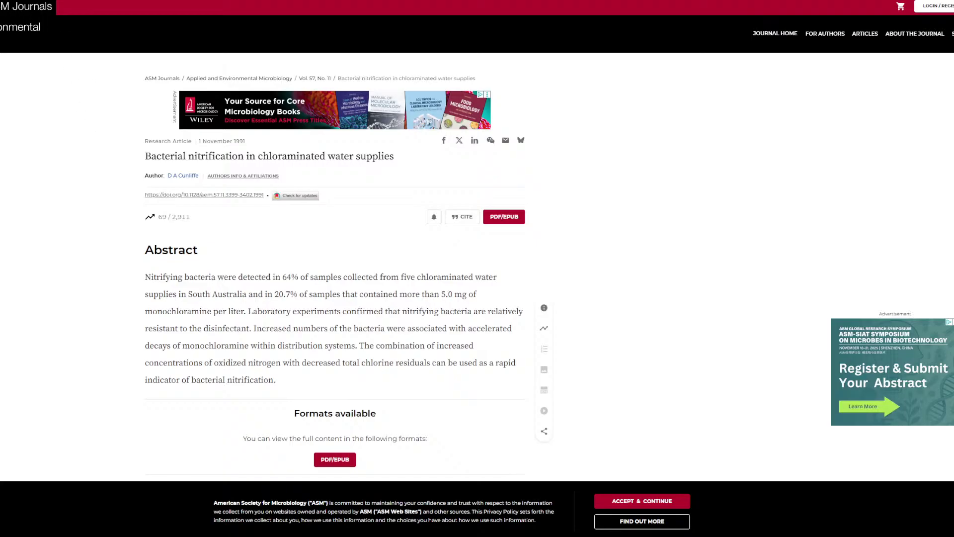
{"action": "scroll", "coordinate": [239, 164], "scroll_direction": "down", "scroll_amount": 2}
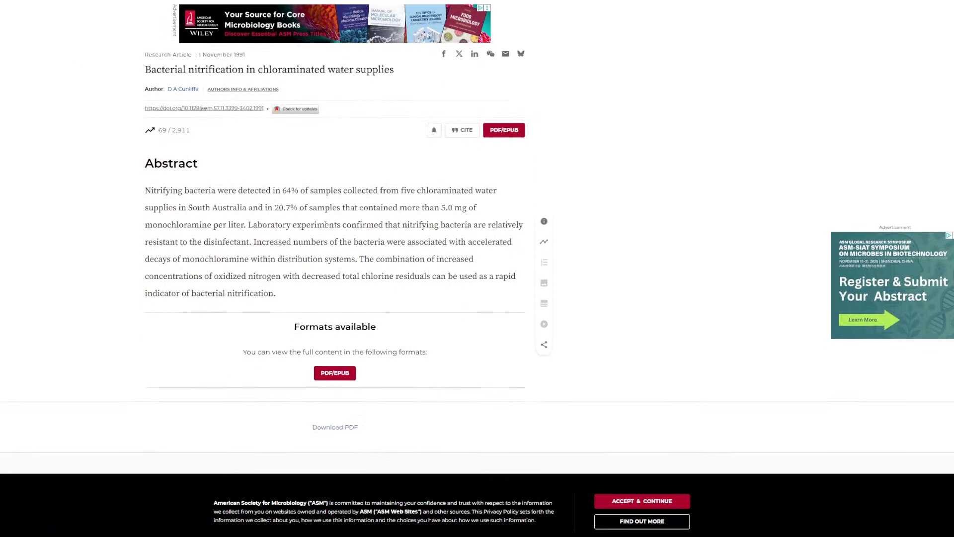
{"action": "left_click", "coordinate": [337, 363]}
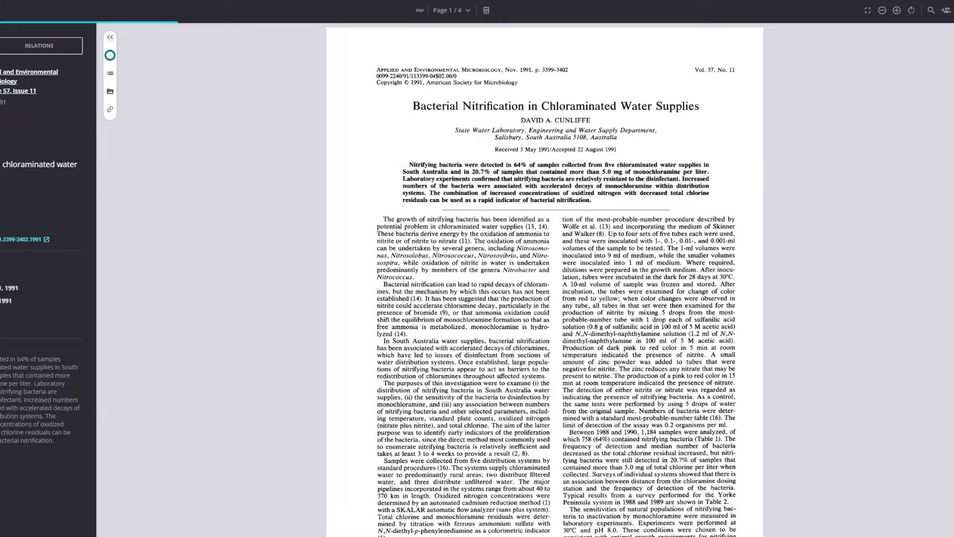
Step: Skim the nitrification paper's text, tables, figures and references, then return to the abstract on page 1
{"action": "scroll", "coordinate": [591, 189], "scroll_direction": "down", "scroll_amount": 10}
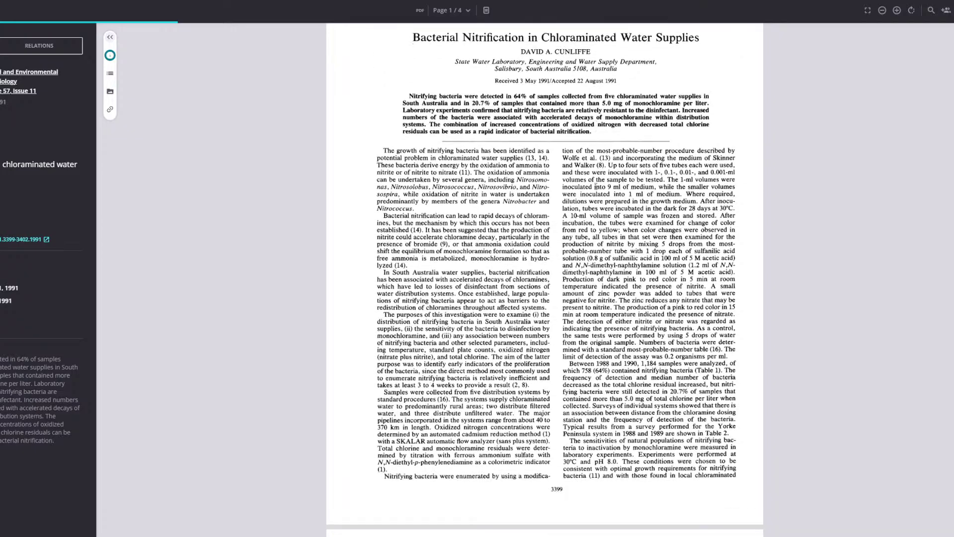
{"action": "scroll", "coordinate": [575, 184], "scroll_direction": "up", "scroll_amount": 7}
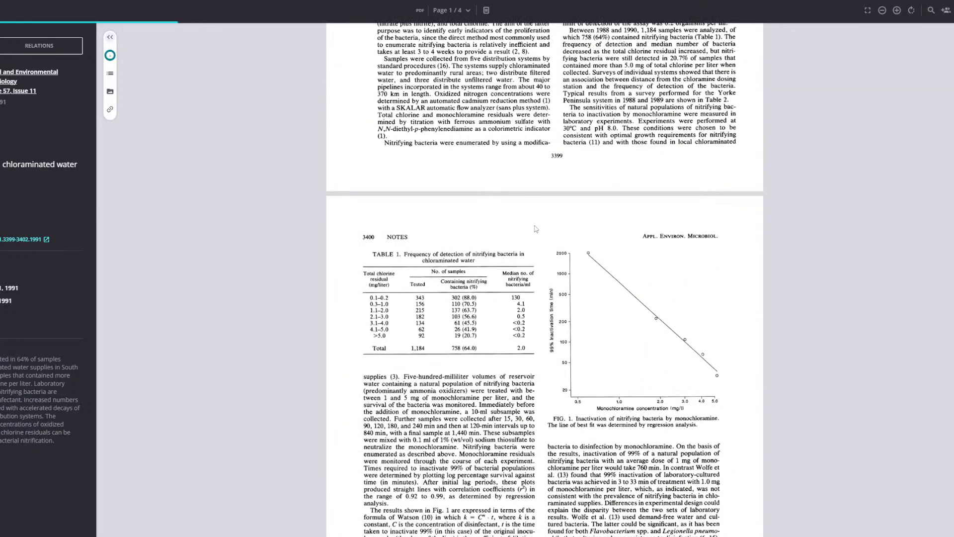
{"action": "scroll", "coordinate": [536, 229], "scroll_direction": "down", "scroll_amount": 12}
{"action": "scroll", "coordinate": [536, 229], "scroll_direction": "down", "scroll_amount": 4}
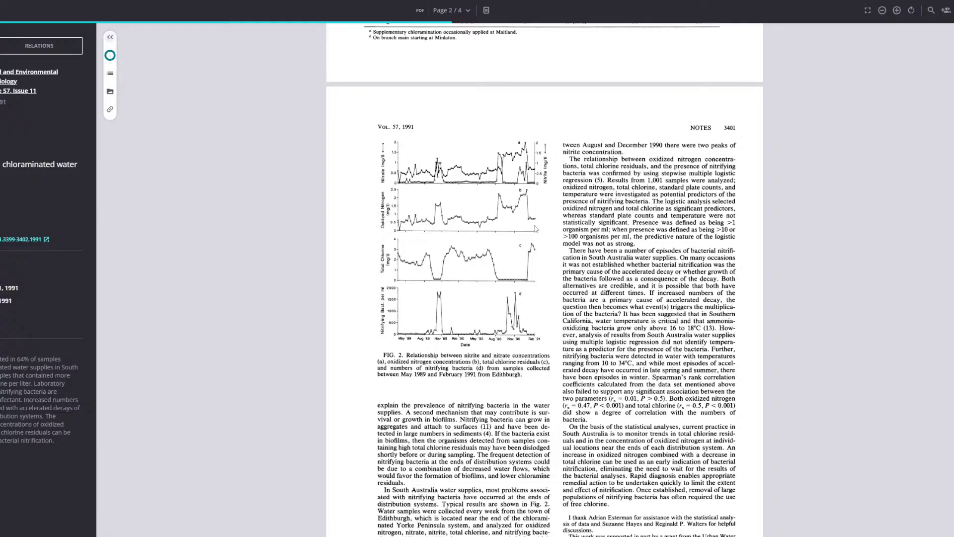
{"action": "scroll", "coordinate": [535, 229], "scroll_direction": "down", "scroll_amount": 10}
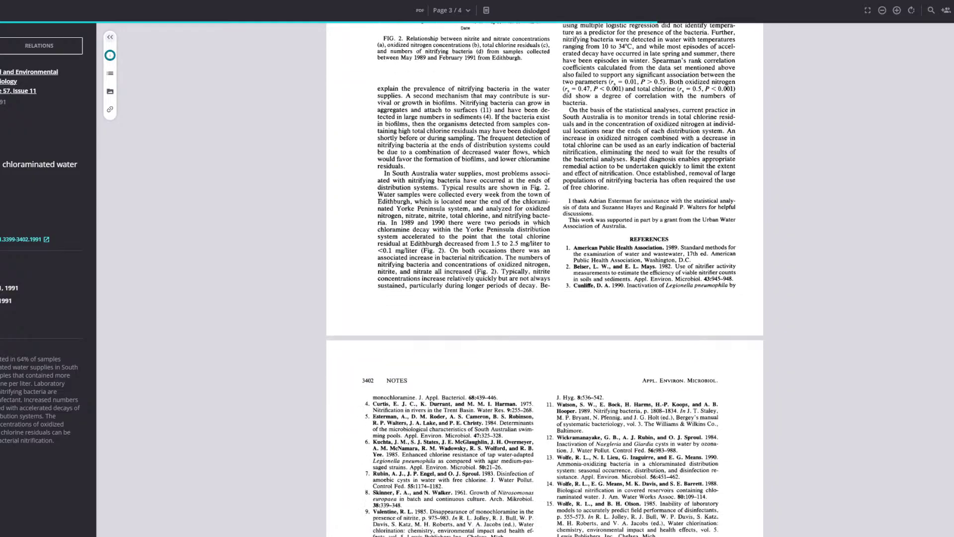
{"action": "scroll", "coordinate": [536, 229], "scroll_direction": "up", "scroll_amount": 12}
{"action": "scroll", "coordinate": [536, 229], "scroll_direction": "up", "scroll_amount": 6}
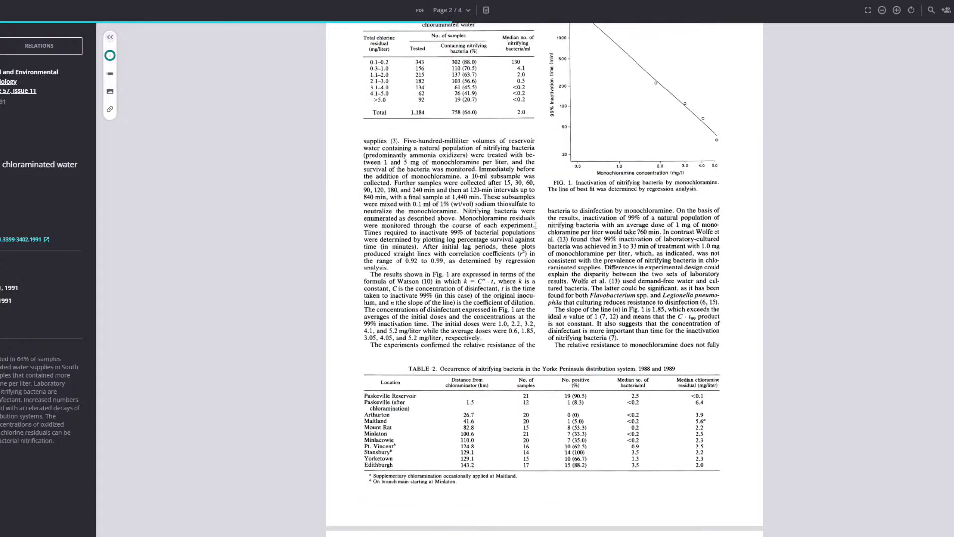
{"action": "scroll", "coordinate": [535, 227], "scroll_direction": "up", "scroll_amount": 3}
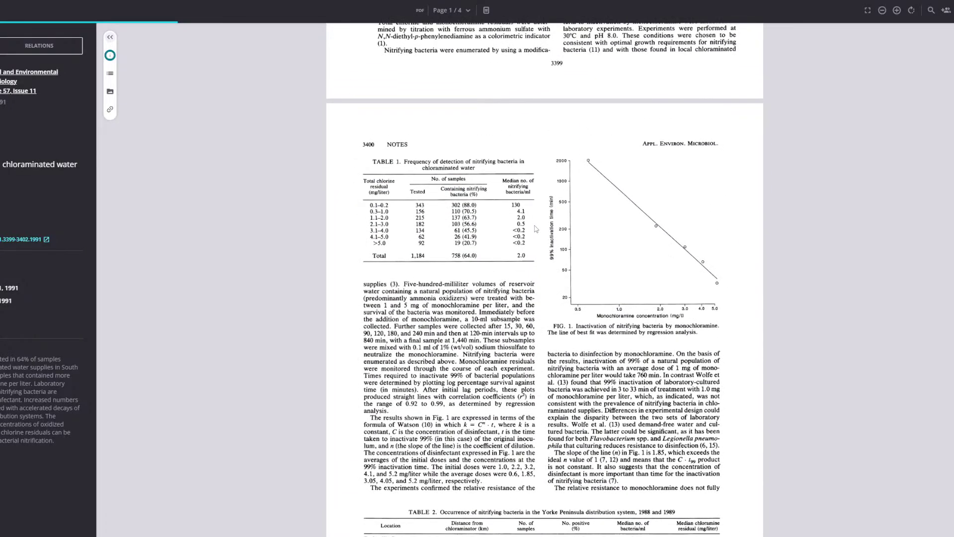
{"action": "scroll", "coordinate": [536, 228], "scroll_direction": "up", "scroll_amount": 9}
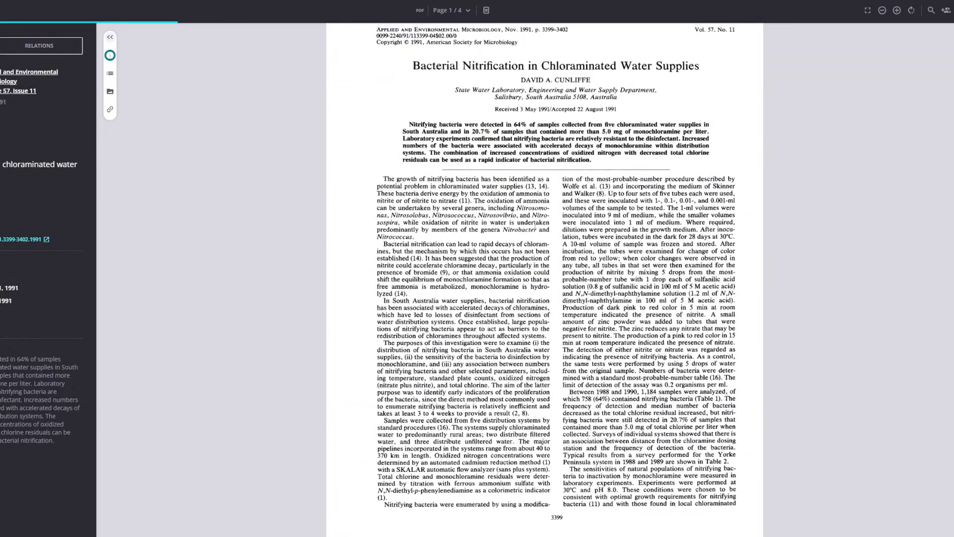
{"action": "scroll", "coordinate": [536, 227], "scroll_direction": "down", "scroll_amount": 10}
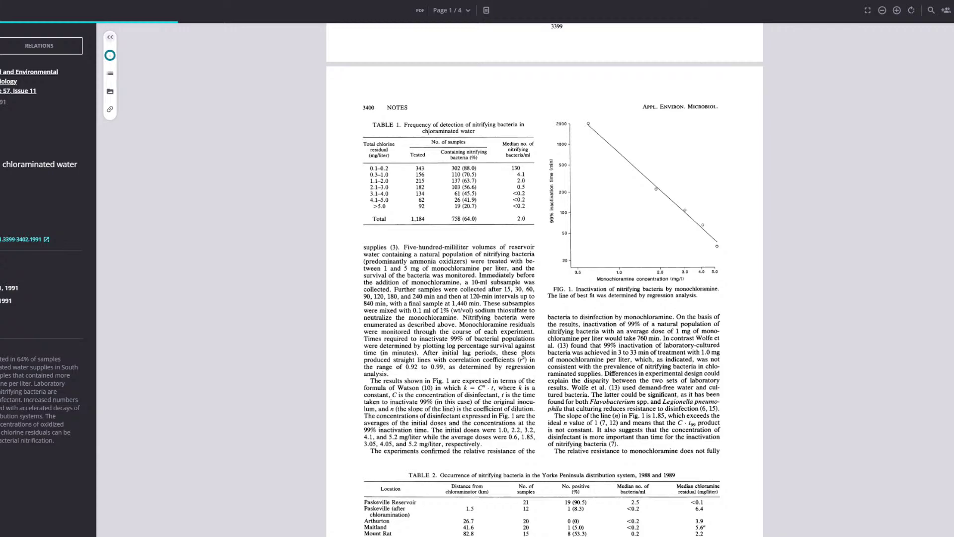
{"action": "scroll", "coordinate": [432, 217], "scroll_direction": "up", "scroll_amount": 9}
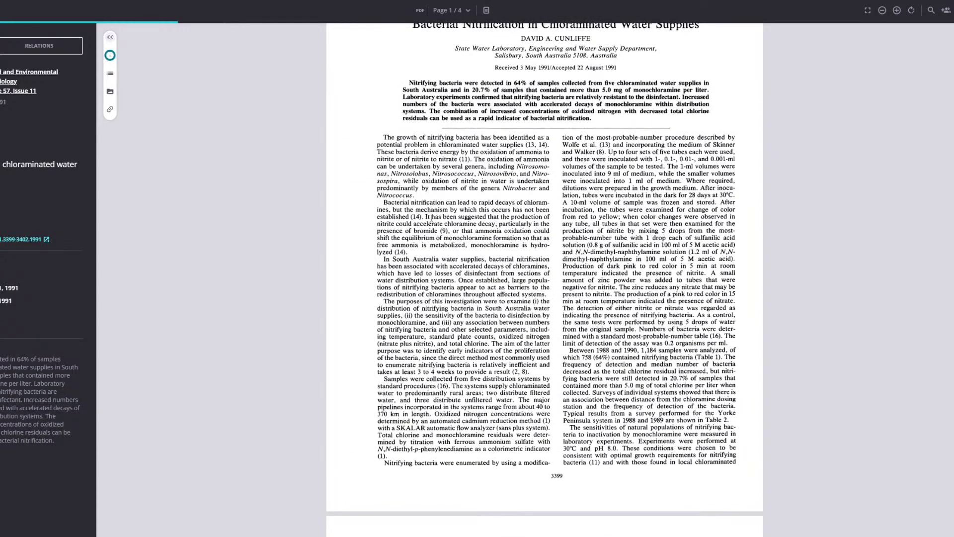
{"action": "scroll", "coordinate": [431, 217], "scroll_direction": "up", "scroll_amount": 2}
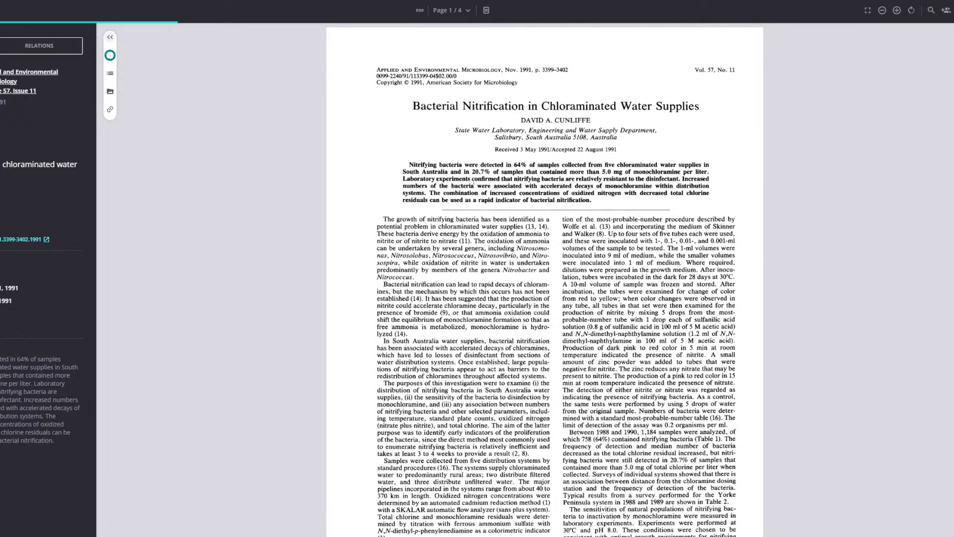
Step: Enlarge Table 1 on page 2 and highlight the number of samples containing nitrifying bacteria in the 0.1–0.2 mg/liter row
{"action": "scroll", "coordinate": [508, 172], "scroll_direction": "down", "scroll_amount": 10}
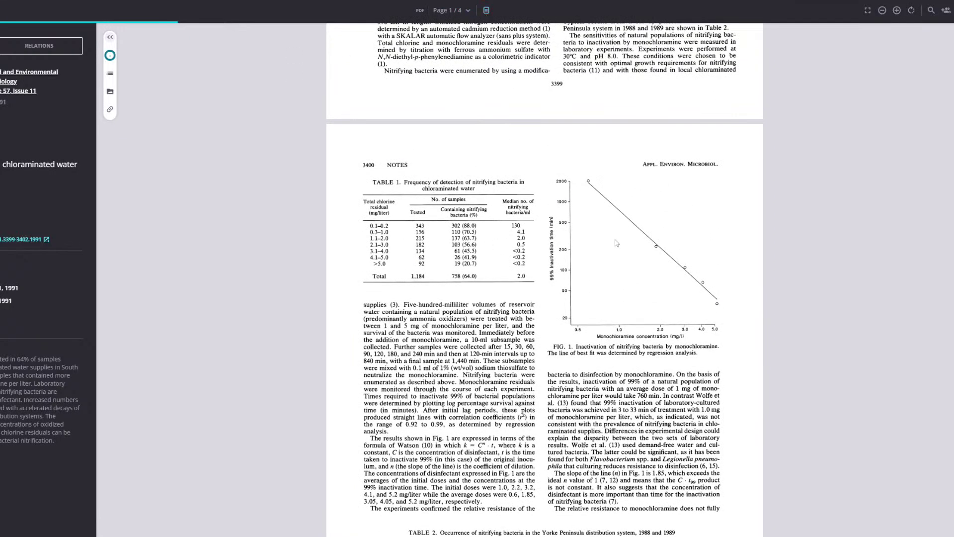
{"action": "scroll", "coordinate": [617, 243], "scroll_direction": "down", "scroll_amount": 5}
{"action": "scroll", "coordinate": [617, 243], "scroll_direction": "up", "scroll_amount": 5}
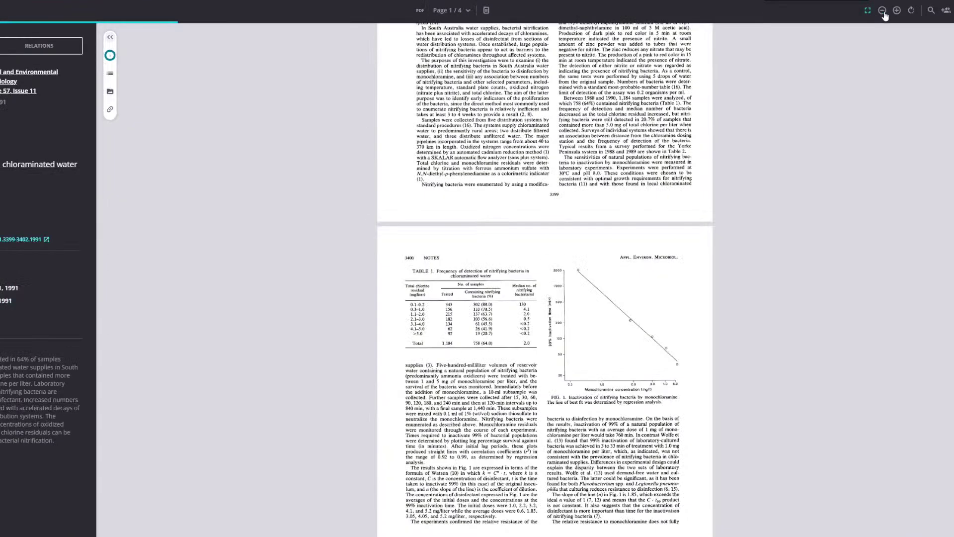
{"action": "scroll", "coordinate": [562, 239], "scroll_direction": "down", "scroll_amount": 8}
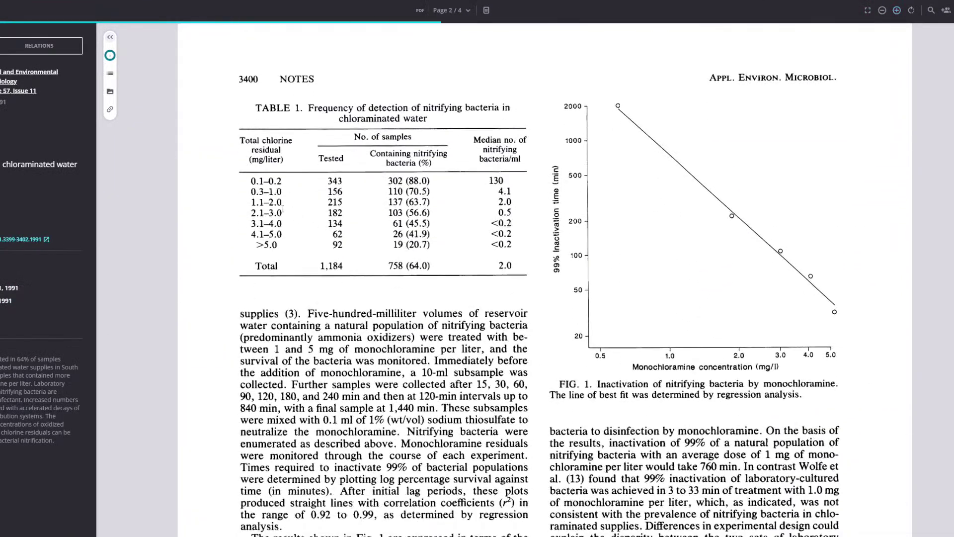
{"action": "left_click", "coordinate": [259, 245]}
{"action": "key", "text": "ctrl+a"}
{"action": "left_click", "coordinate": [290, 246]}
{"action": "left_click_drag", "start_coordinate": [434, 181], "coordinate": [390, 180]}
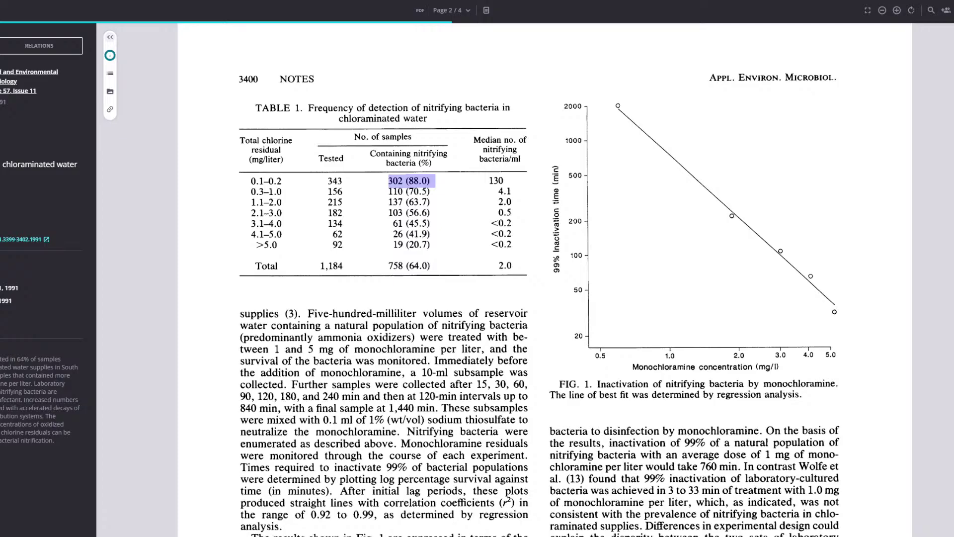
Step: Switch to the Google Scholar browser window and maximize it
{"action": "key", "text": "alt+Tab"}
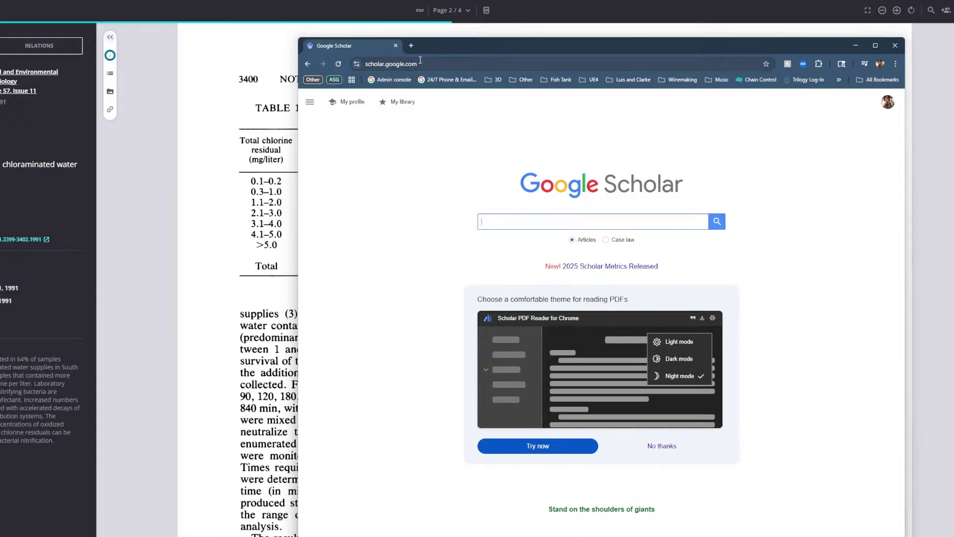
{"action": "double_click", "coordinate": [440, 47]}
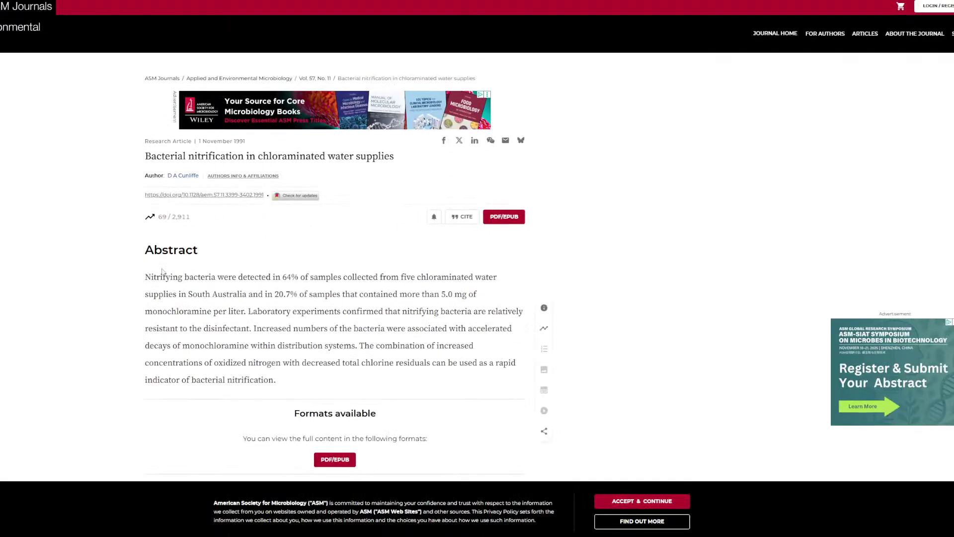
Step: Read the nitrification article's abstract on the ASM Journals page and highlight the full abstract with its heading
{"action": "left_click_drag", "start_coordinate": [162, 270], "coordinate": [330, 367]}
{"action": "left_click", "coordinate": [287, 343]}
{"action": "scroll", "coordinate": [336, 341], "scroll_direction": "down", "scroll_amount": 2}
{"action": "scroll", "coordinate": [336, 341], "scroll_direction": "down", "scroll_amount": 1}
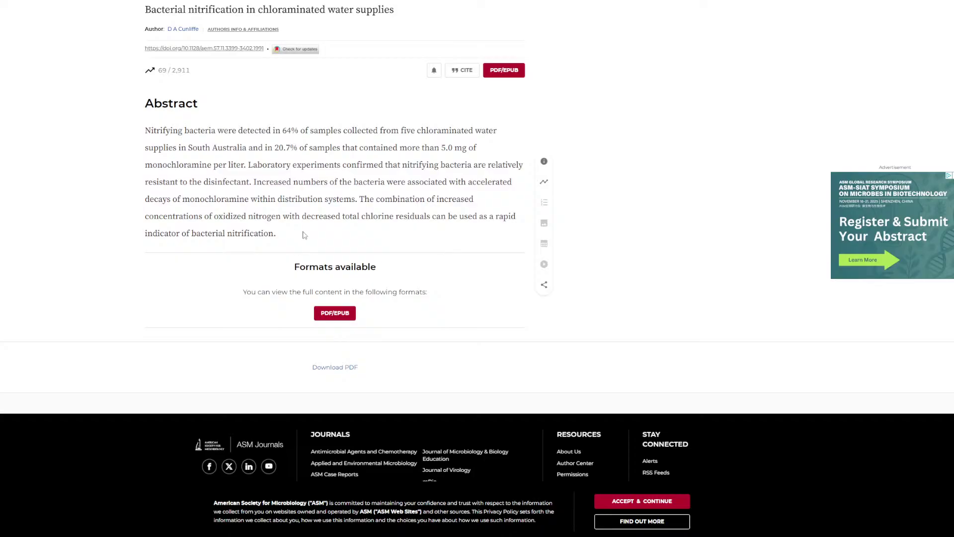
{"action": "scroll", "coordinate": [223, 199], "scroll_direction": "up", "scroll_amount": 1}
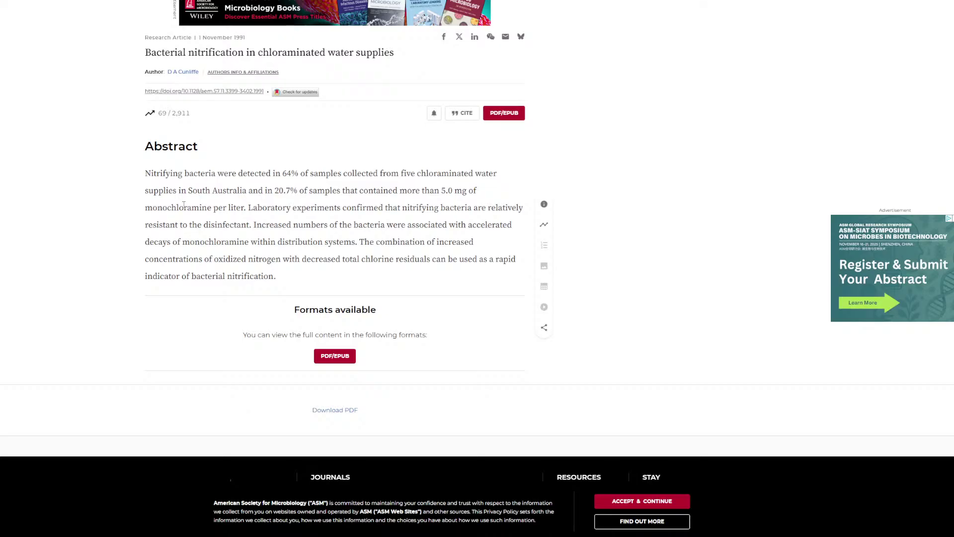
{"action": "scroll", "coordinate": [183, 205], "scroll_direction": "up", "scroll_amount": 2}
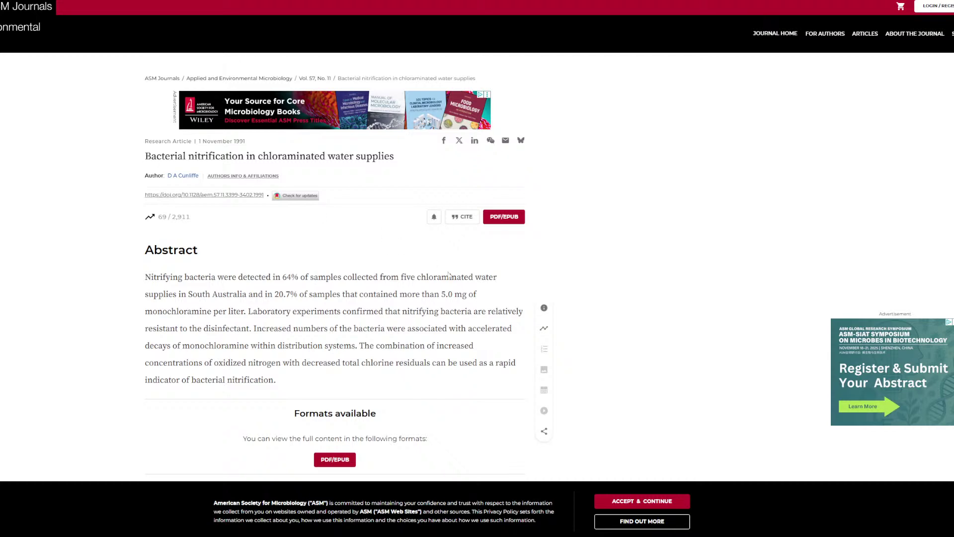
{"action": "left_click_drag", "start_coordinate": [300, 384], "coordinate": [149, 246]}
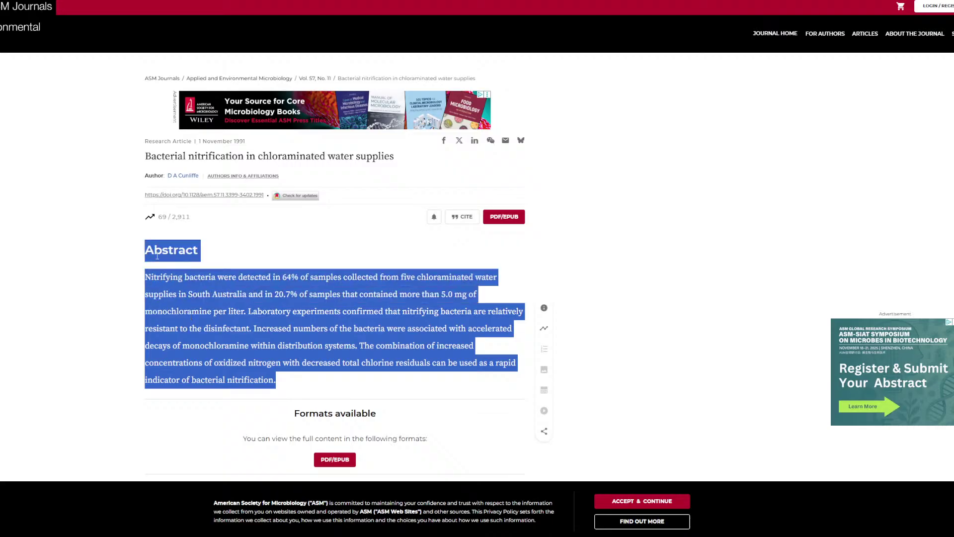
{"action": "left_click", "coordinate": [189, 269]}
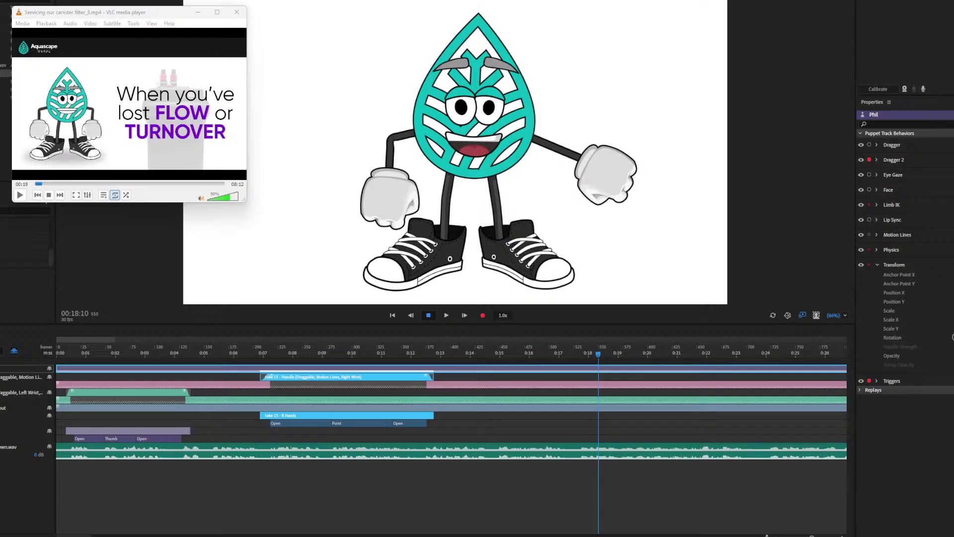
Step: Switch back to Character Animator and play the scene from about 17 seconds, checking the VLC reference, to locate the next arm gesture
{"action": "left_click", "coordinate": [90, 338]}
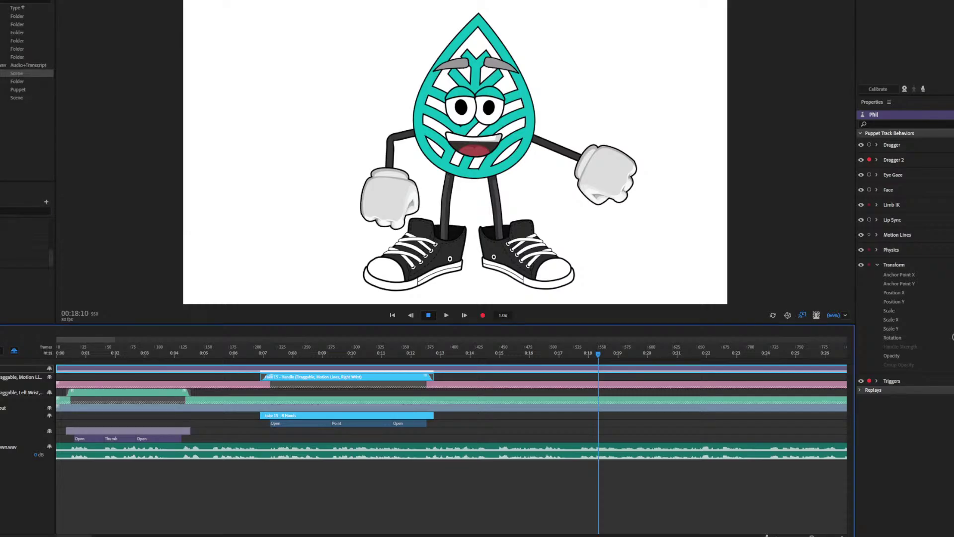
{"action": "key", "text": "alt+Tab"}
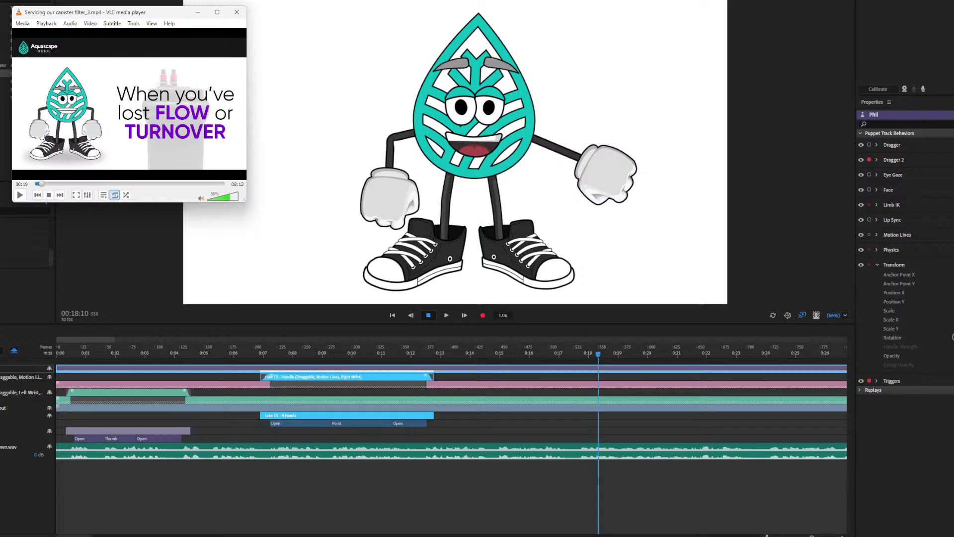
{"action": "left_click", "coordinate": [490, 437]}
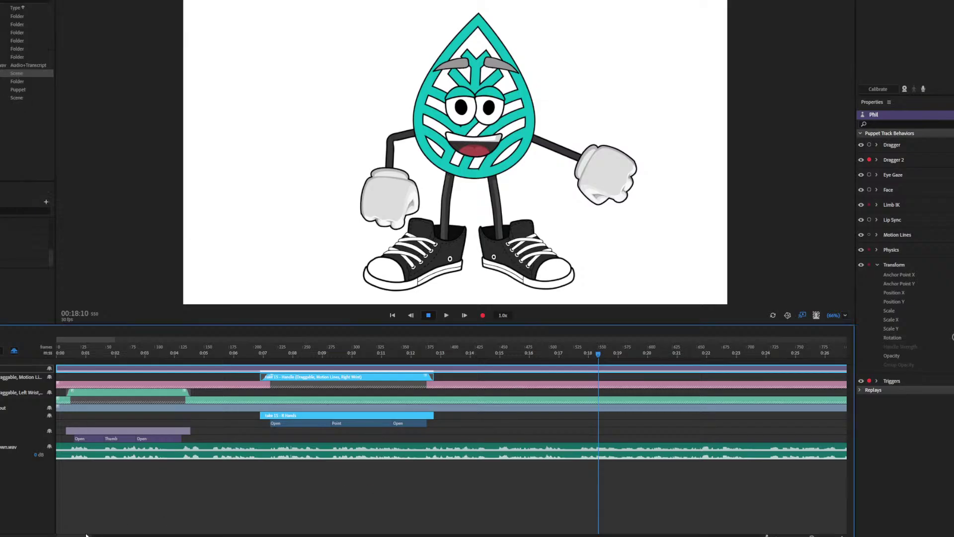
{"action": "scroll", "coordinate": [451, 413], "scroll_direction": "right", "scroll_amount": 8}
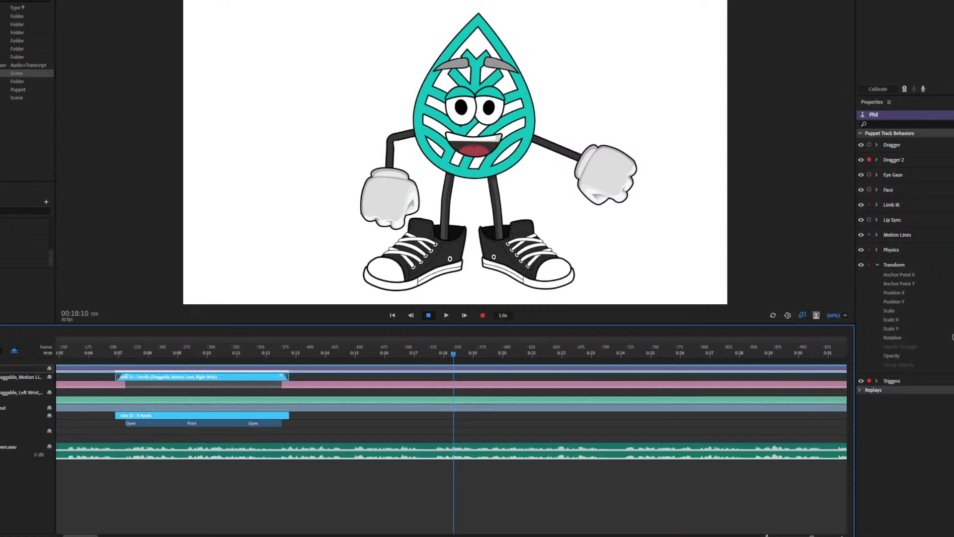
{"action": "scroll", "coordinate": [451, 412], "scroll_direction": "right", "scroll_amount": 3}
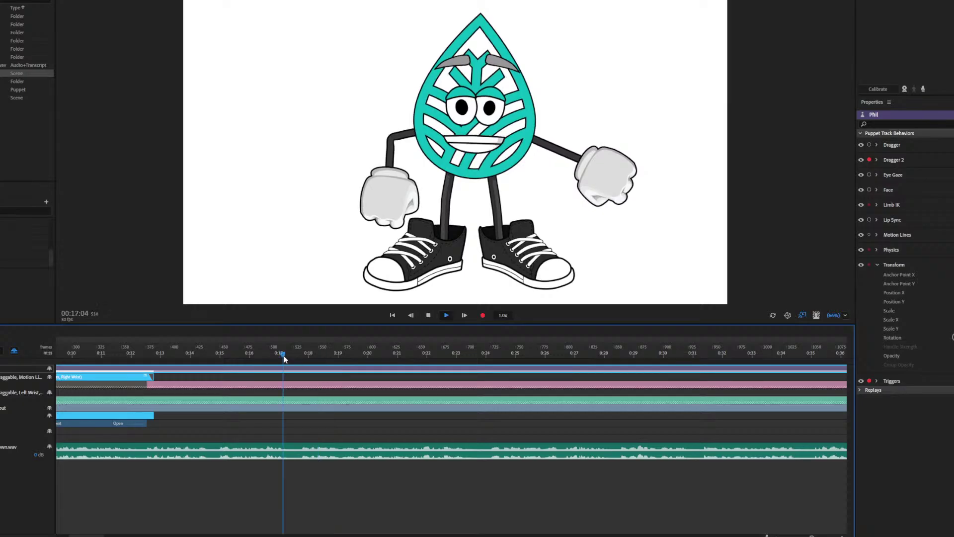
{"action": "key", "text": "space"}
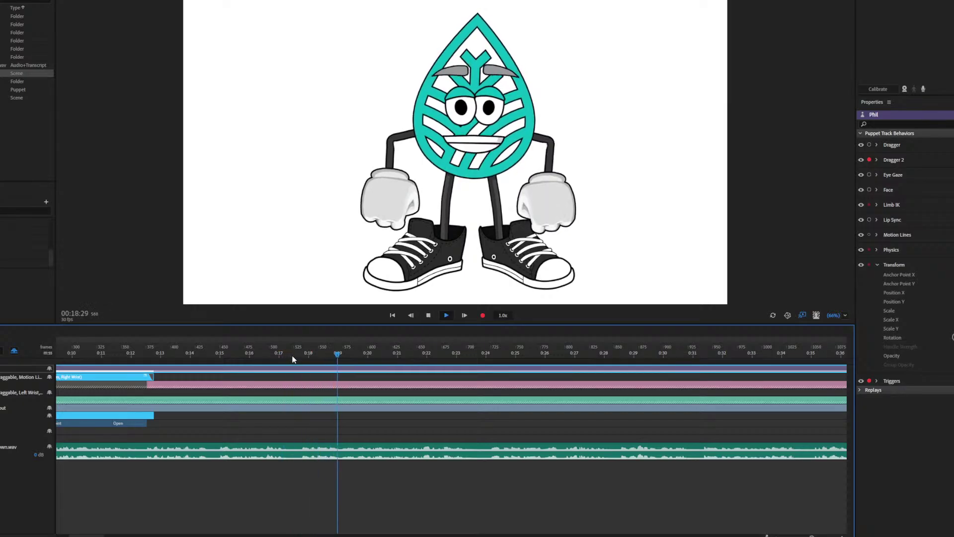
{"action": "left_click", "coordinate": [292, 356]}
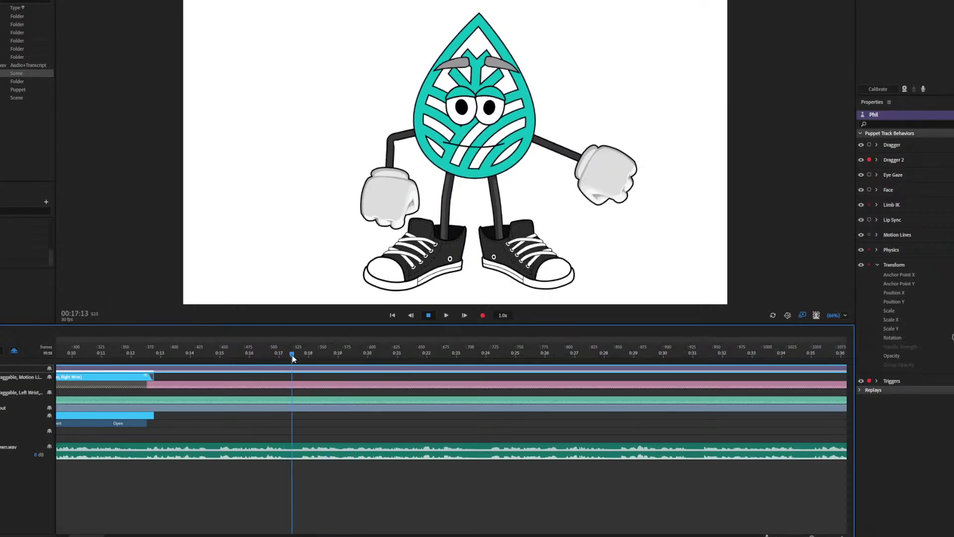
{"action": "left_click", "coordinate": [327, 354]}
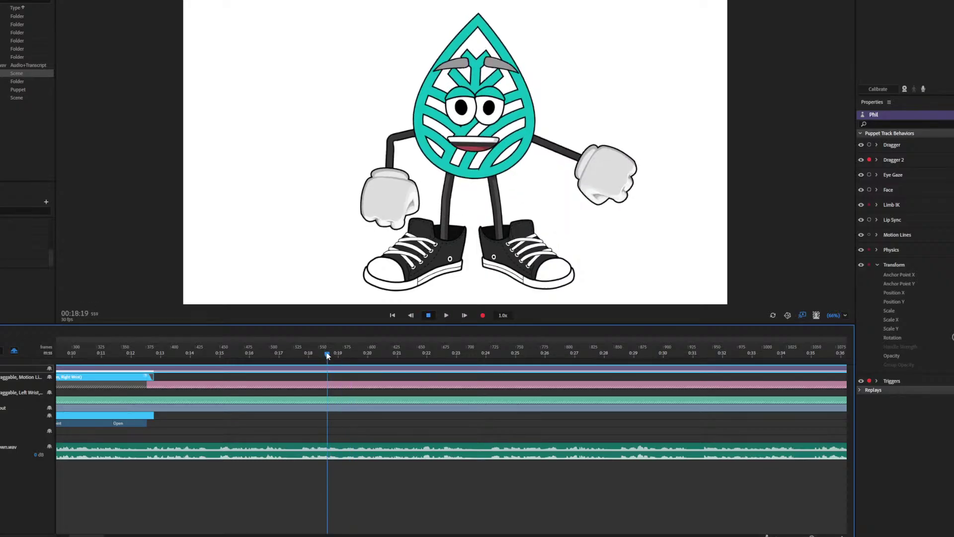
{"action": "left_click_drag", "start_coordinate": [625, 184], "coordinate": [593, 195]}
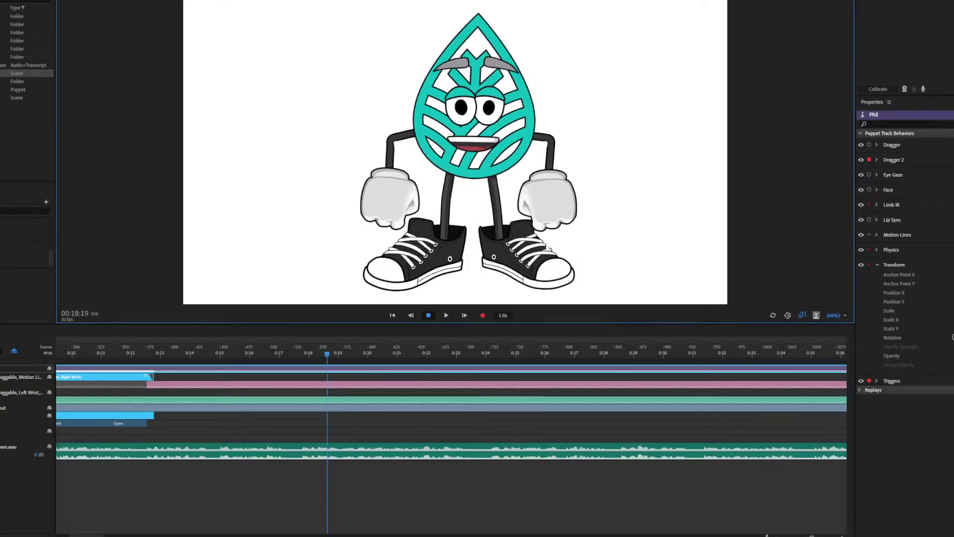
{"action": "key", "text": "ctrl+r"}
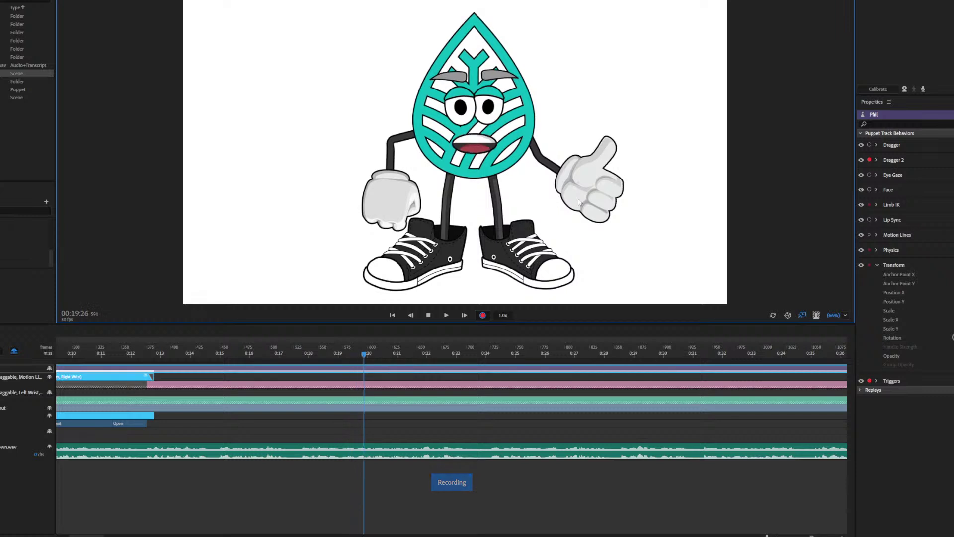
{"action": "key", "text": "space"}
{"action": "key", "text": "ctrl+z"}
Step: Record a left-wrist take from 00:18:22 to 00:24:01 using the Thumb, Open and Point hand triggers
{"action": "left_click", "coordinate": [331, 353]}
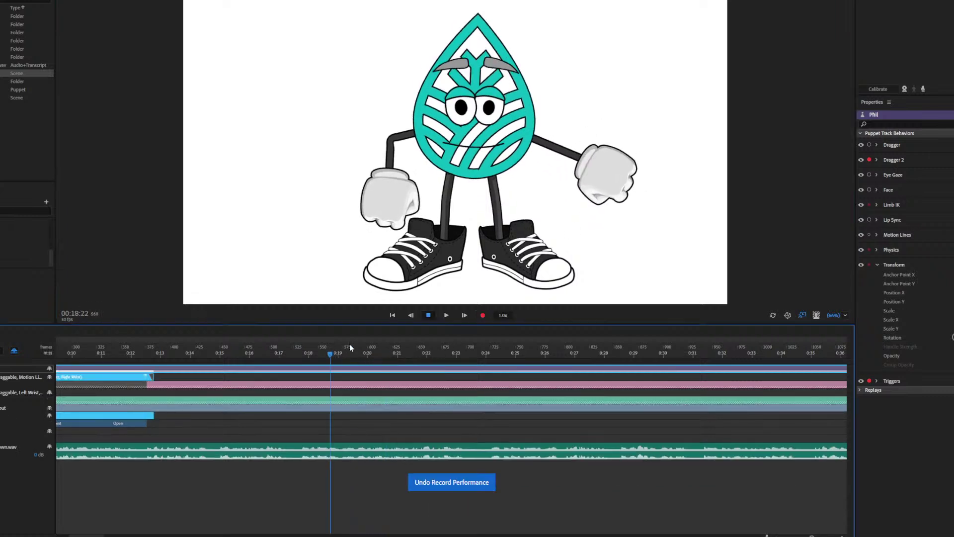
{"action": "mouse_move", "coordinate": [594, 239]}
{"action": "left_mouse_down"}
{"action": "mouse_move", "coordinate": [599, 178]}
{"action": "mouse_move", "coordinate": [554, 196]}
{"action": "mouse_move", "coordinate": [533, 245]}
{"action": "mouse_move", "coordinate": [529, 221]}
{"action": "mouse_move", "coordinate": [560, 198]}
{"action": "mouse_move", "coordinate": [571, 206]}
{"action": "mouse_move", "coordinate": [582, 122]}
{"action": "mouse_move", "coordinate": [554, 197]}
{"action": "left_mouse_up"}
{"action": "key", "text": "ctrl+r"}
{"action": "key", "text": "space"}
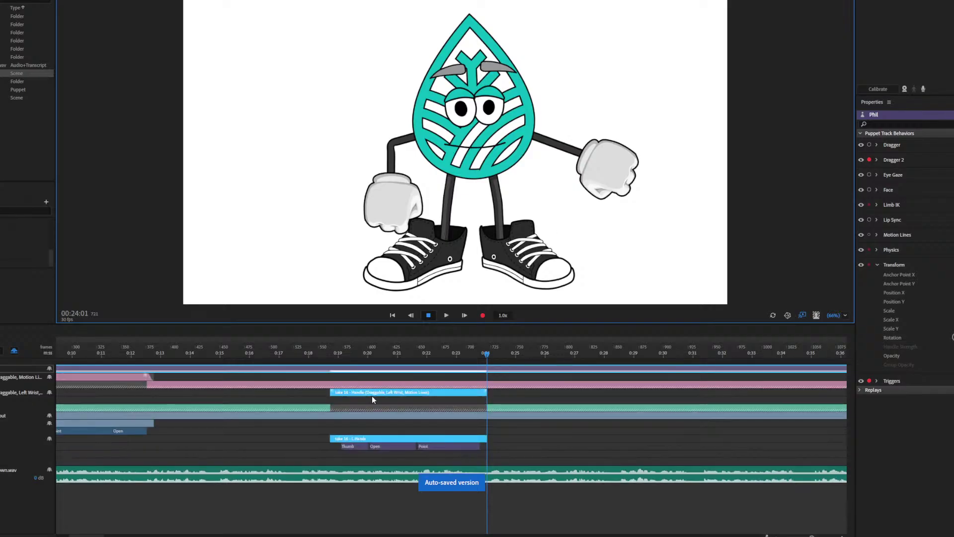
Step: Add short blends at the start and end of the new left-wrist take and play back its ending
{"action": "left_click_drag", "start_coordinate": [332, 391], "coordinate": [337, 391]}
{"action": "left_click_drag", "start_coordinate": [484, 397], "coordinate": [480, 393]}
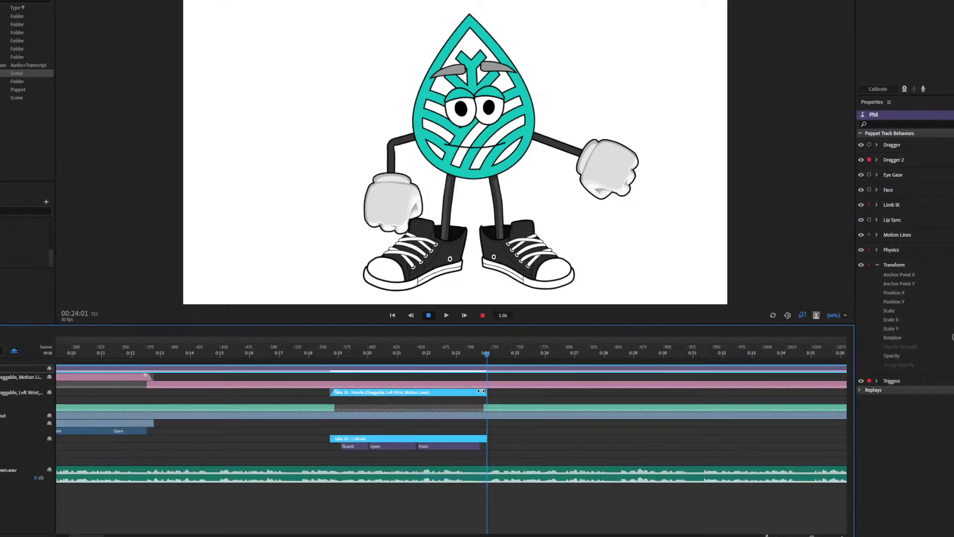
{"action": "left_click", "coordinate": [442, 351]}
{"action": "key", "text": "space"}
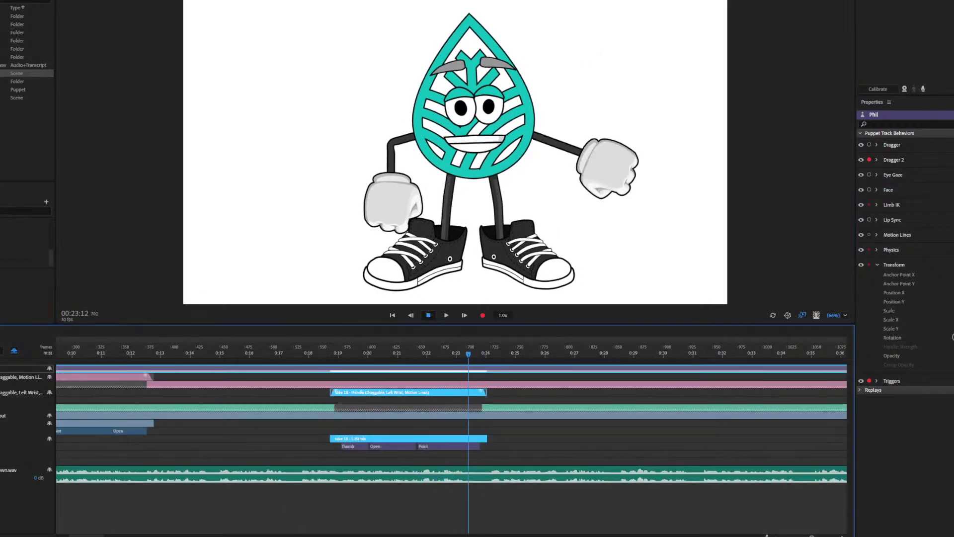
Step: Play the reference video in VLC, then play the scene past 24 seconds in Character Animator to find the next gesture
{"action": "key", "text": "alt+Tab"}
{"action": "key", "text": "space"}
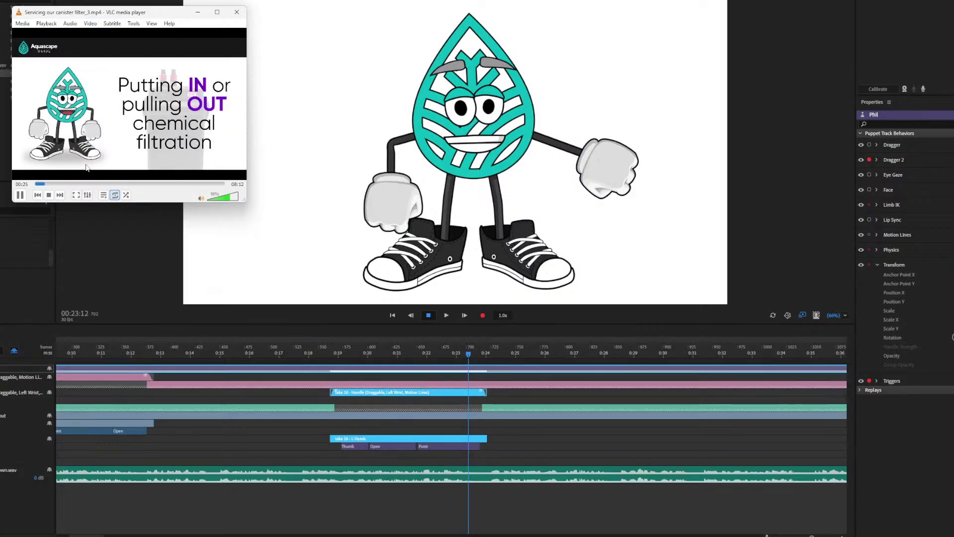
{"action": "key", "text": "space"}
{"action": "left_click", "coordinate": [501, 358]}
{"action": "key", "text": "space"}
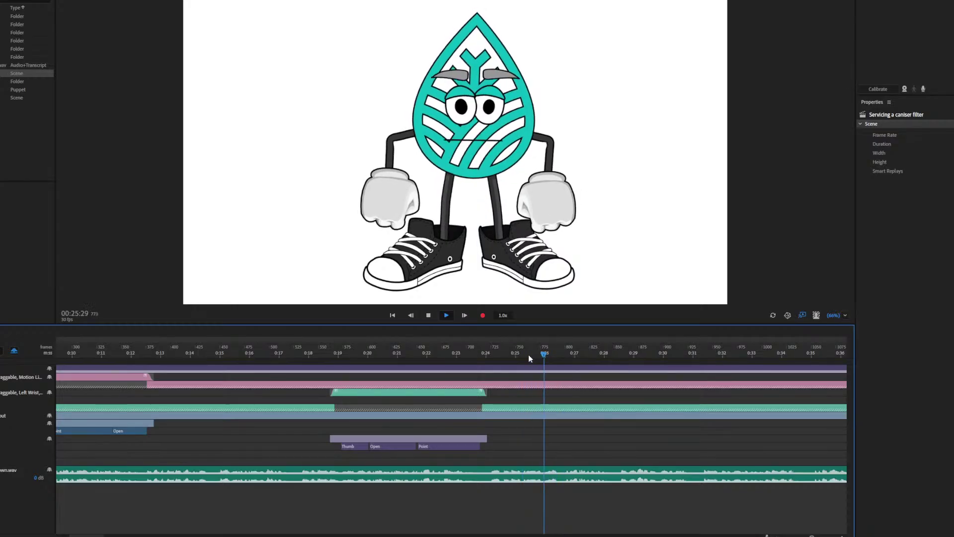
Step: Record a left-wrist take from between 25 and 26 seconds to 00:28:20 with the Open hand, and blend both ends
{"action": "left_click", "coordinate": [529, 356]}
{"action": "mouse_move", "coordinate": [603, 178]}
{"action": "left_mouse_down"}
{"action": "mouse_move", "coordinate": [565, 214]}
{"action": "mouse_move", "coordinate": [581, 191]}
{"action": "mouse_move", "coordinate": [554, 206]}
{"action": "left_mouse_up"}
{"action": "key", "text": "ctrl+r"}
{"action": "left_click", "coordinate": [483, 315]}
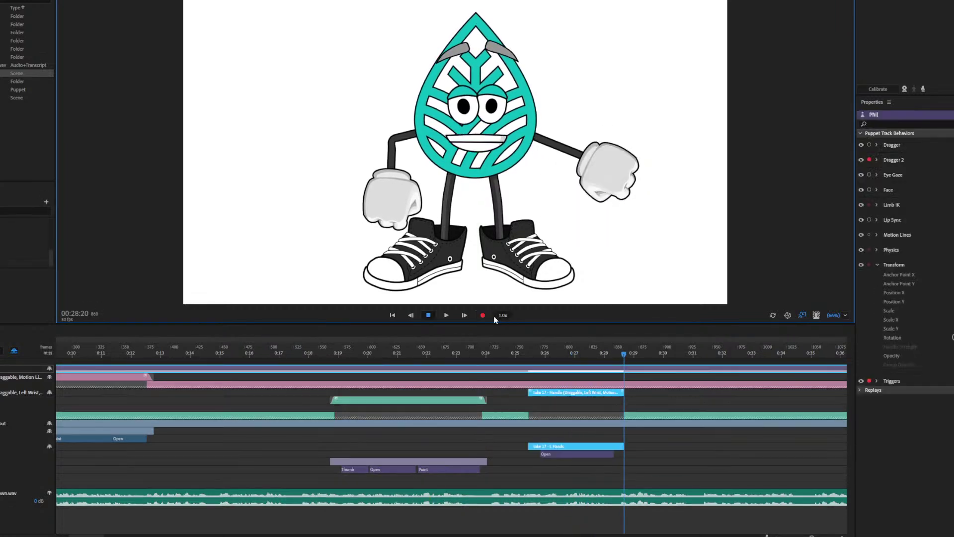
{"action": "left_click", "coordinate": [614, 394]}
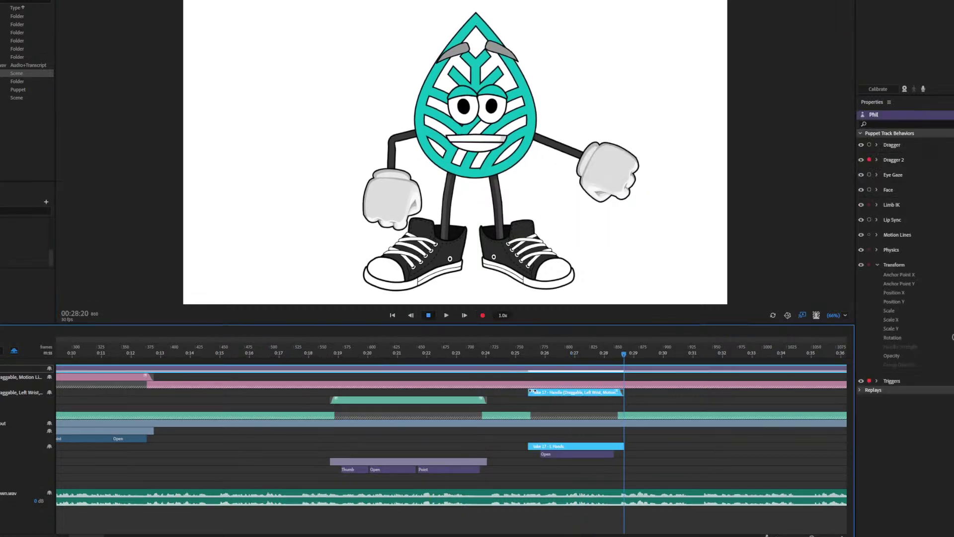
Step: Check the canister section of the reference video in VLC and play the matching part of the scene, around 29 to 33 seconds
{"action": "left_click_drag", "start_coordinate": [598, 350], "coordinate": [407, 356]}
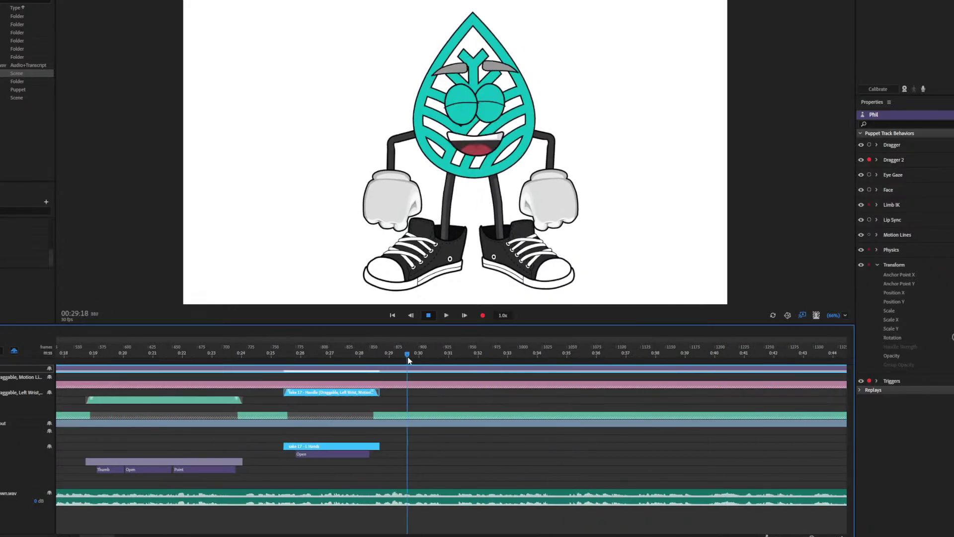
{"action": "left_click", "coordinate": [285, 535]}
{"action": "left_click", "coordinate": [20, 194]}
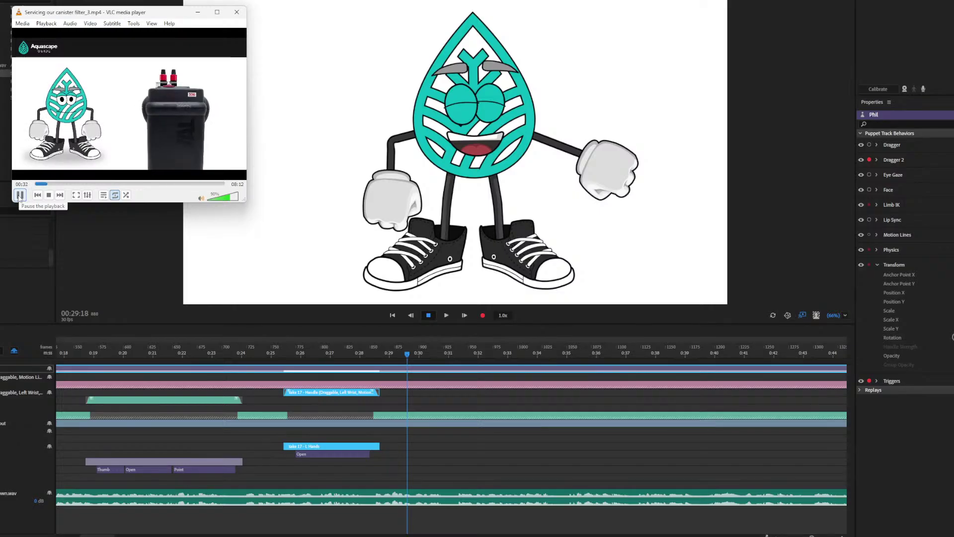
{"action": "left_click", "coordinate": [500, 353]}
{"action": "key", "text": "space"}
Step: Record a left-wrist take from 00:31:08 to 00:34:29 using the Point and then the Open hand trigger
{"action": "left_click", "coordinate": [456, 352]}
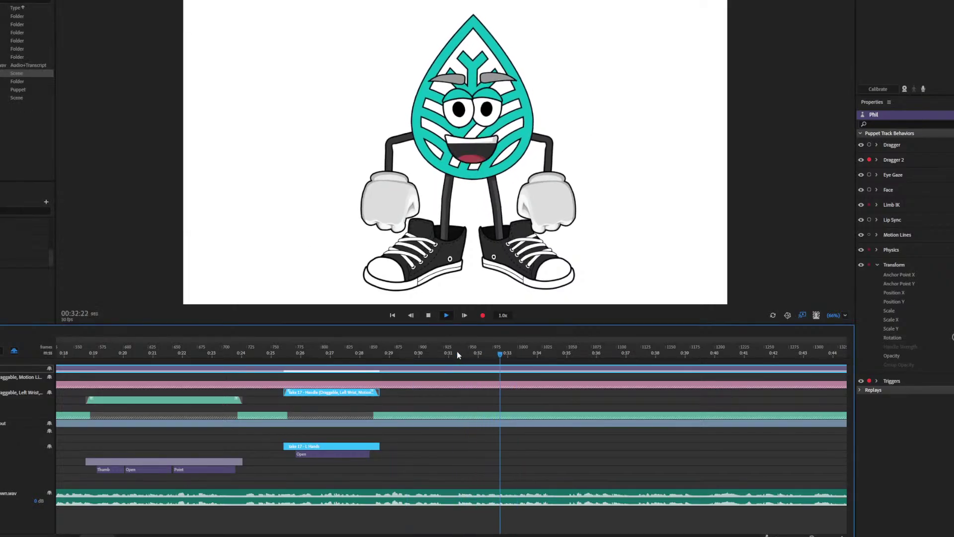
{"action": "key", "text": "space"}
{"action": "key", "text": "1"}
{"action": "left_click_drag", "start_coordinate": [608, 161], "coordinate": [554, 199]}
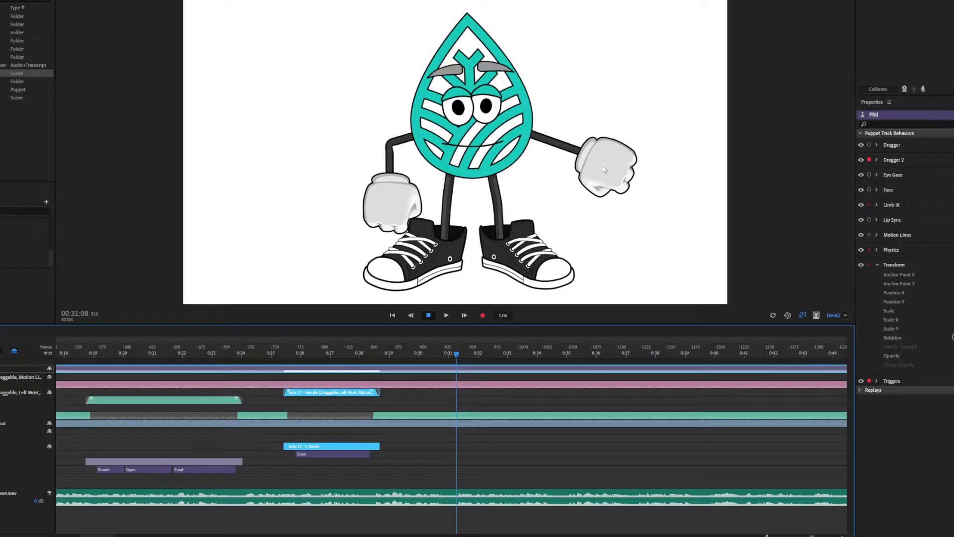
{"action": "left_click", "coordinate": [482, 316]}
{"action": "key", "text": "2"}
{"action": "mouse_move", "coordinate": [562, 204]}
{"action": "left_mouse_down"}
{"action": "mouse_move", "coordinate": [577, 185]}
{"action": "mouse_move", "coordinate": [591, 181]}
{"action": "mouse_move", "coordinate": [599, 192]}
{"action": "mouse_move", "coordinate": [541, 234]}
{"action": "left_mouse_up"}
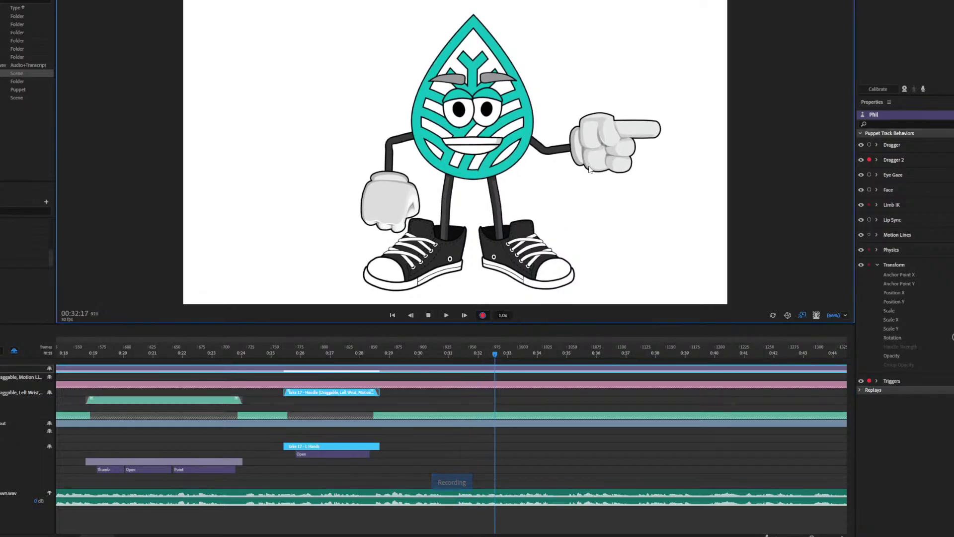
{"action": "key", "text": "1"}
{"action": "key", "text": "space"}
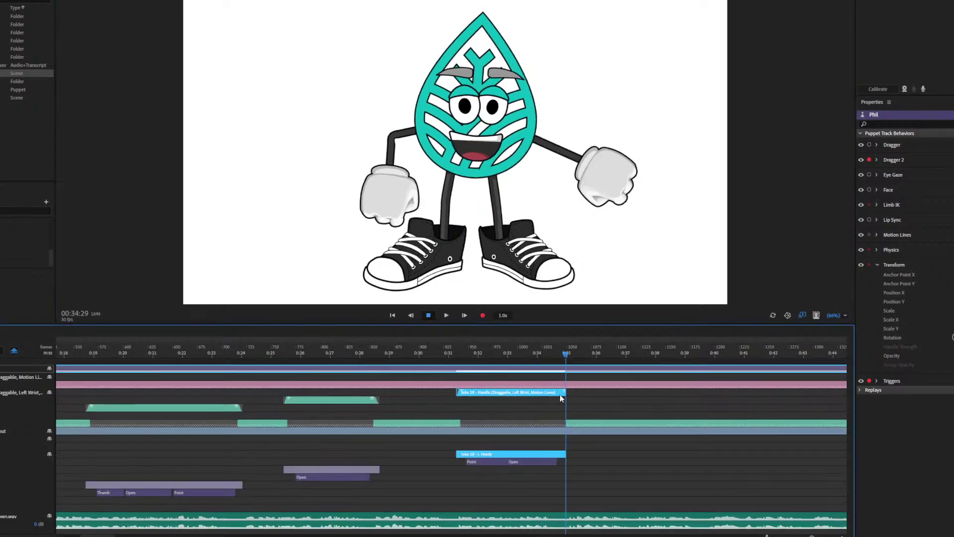
Step: Undo the accidental trim of the latest recordings, blend the end of the left-wrist take and play it back
{"action": "key", "text": "ctrl+z"}
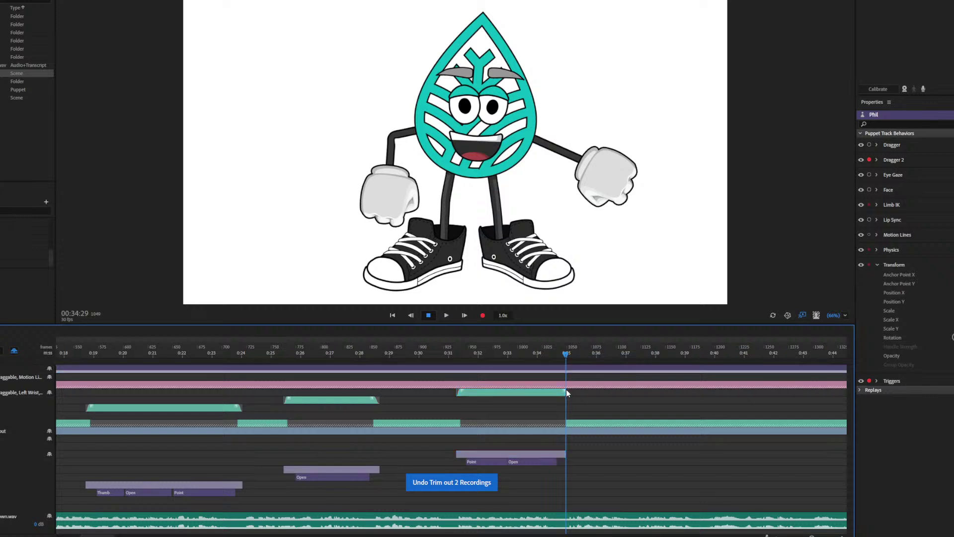
{"action": "left_click", "coordinate": [568, 392]}
{"action": "left_click", "coordinate": [546, 356]}
{"action": "key", "text": "space"}
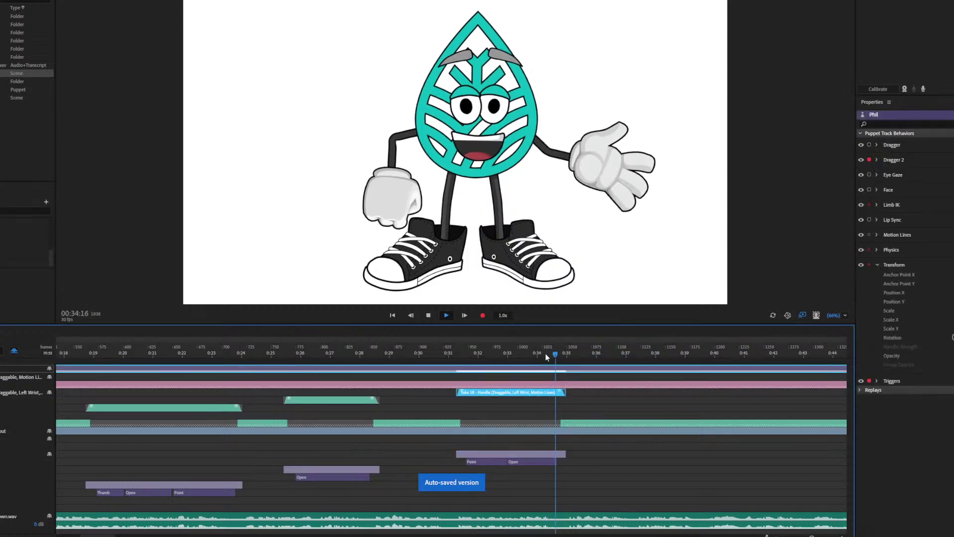
Step: Review the reference video in VLC, play the scene from about 36 seconds and place the playhead at 00:37:25
{"action": "left_click", "coordinate": [606, 354]}
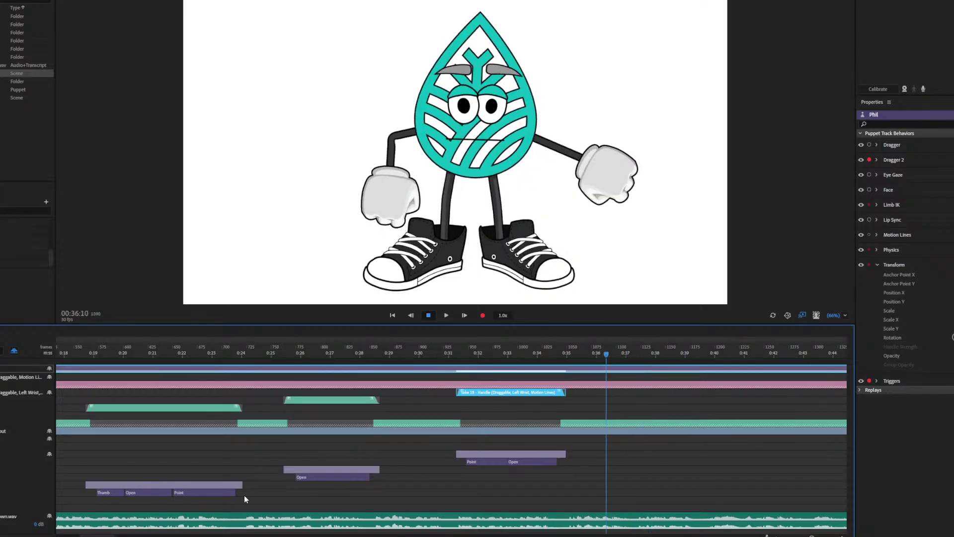
{"action": "key", "text": "alt+Tab"}
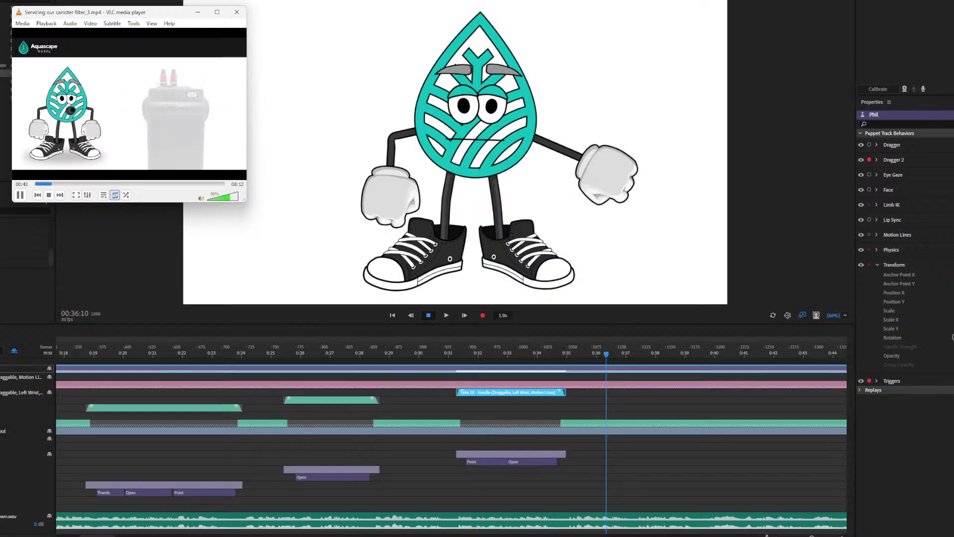
{"action": "key", "text": "space"}
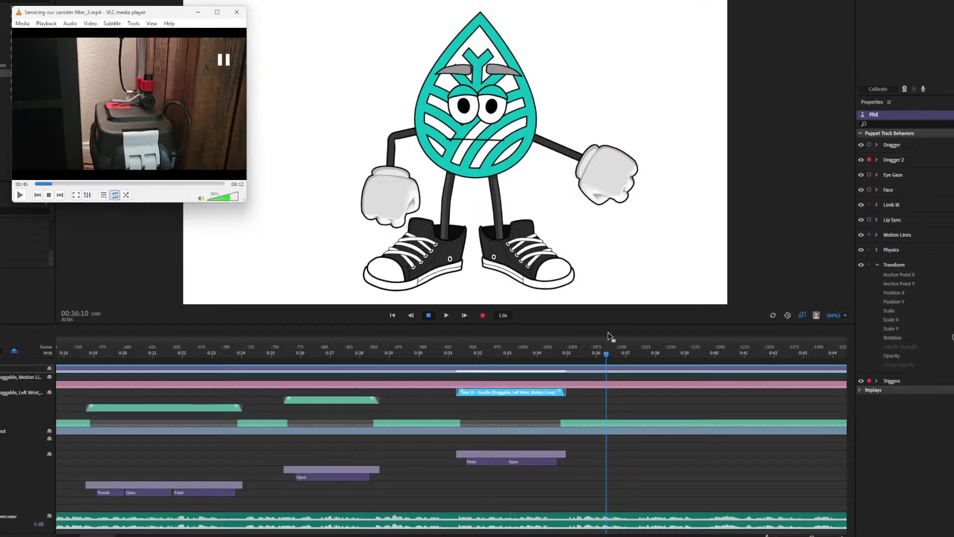
{"action": "left_click", "coordinate": [621, 352]}
{"action": "key", "text": "space"}
{"action": "left_click", "coordinate": [651, 356]}
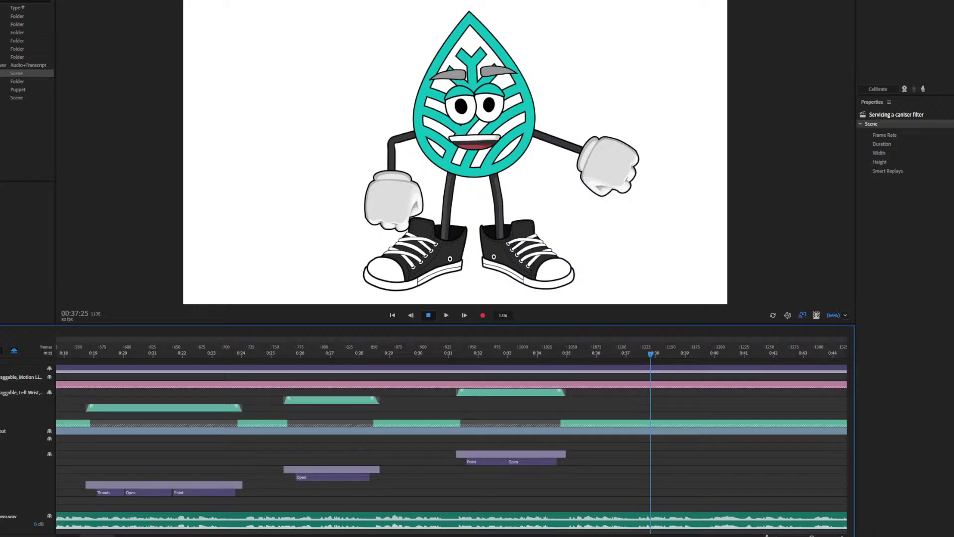
Step: Turn on the camera input, play the scene between about 36 and 38 seconds and place the playhead at 00:36:25
{"action": "left_click", "coordinate": [904, 89]}
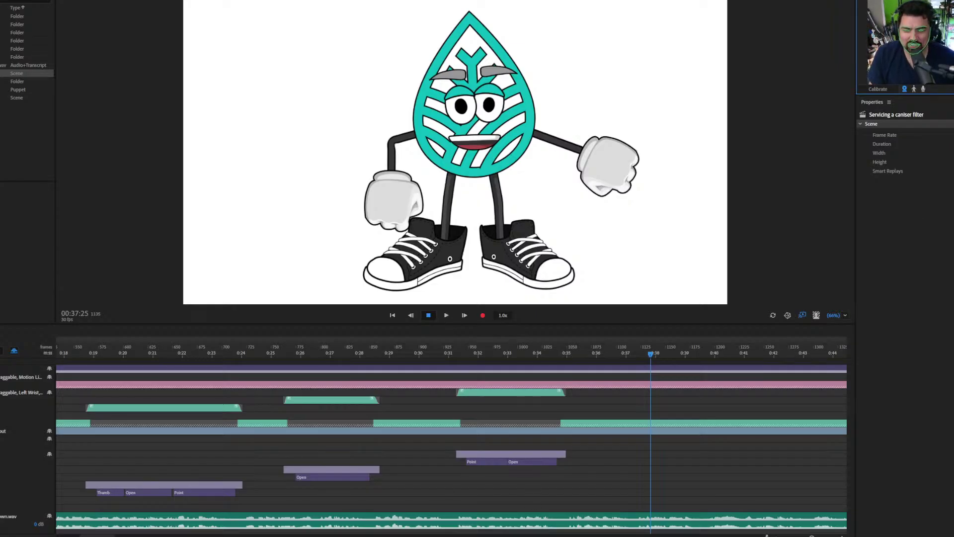
{"action": "left_click", "coordinate": [295, 435]}
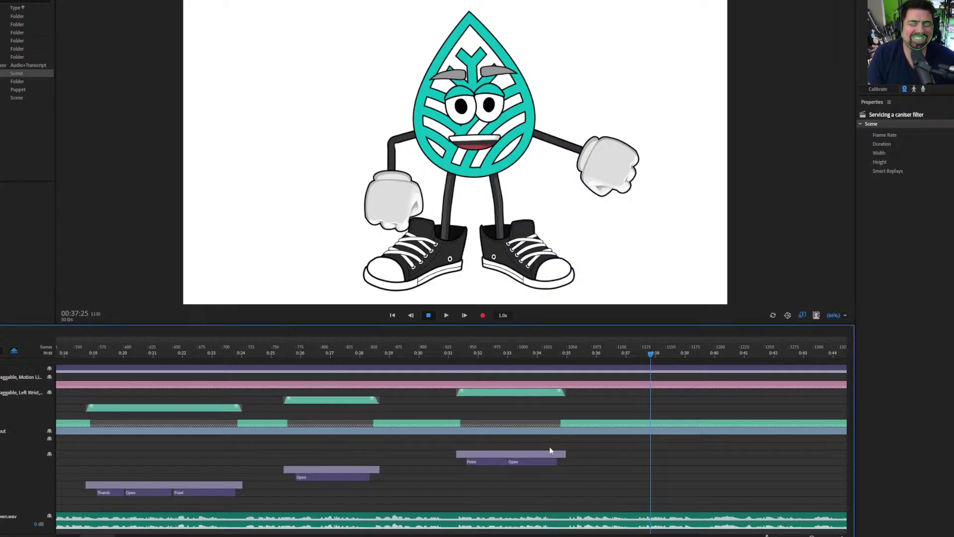
{"action": "left_click", "coordinate": [607, 348]}
{"action": "key", "text": "space"}
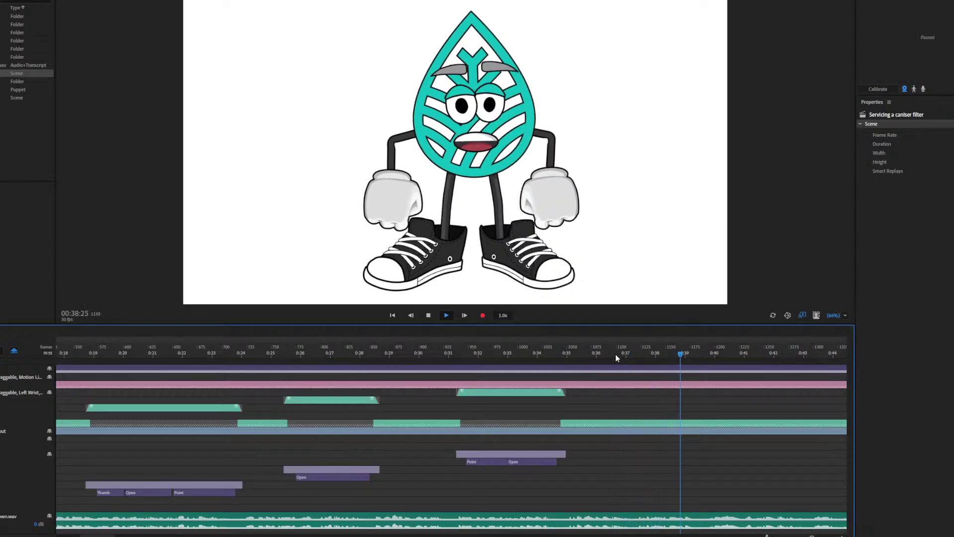
{"action": "left_click", "coordinate": [626, 353]}
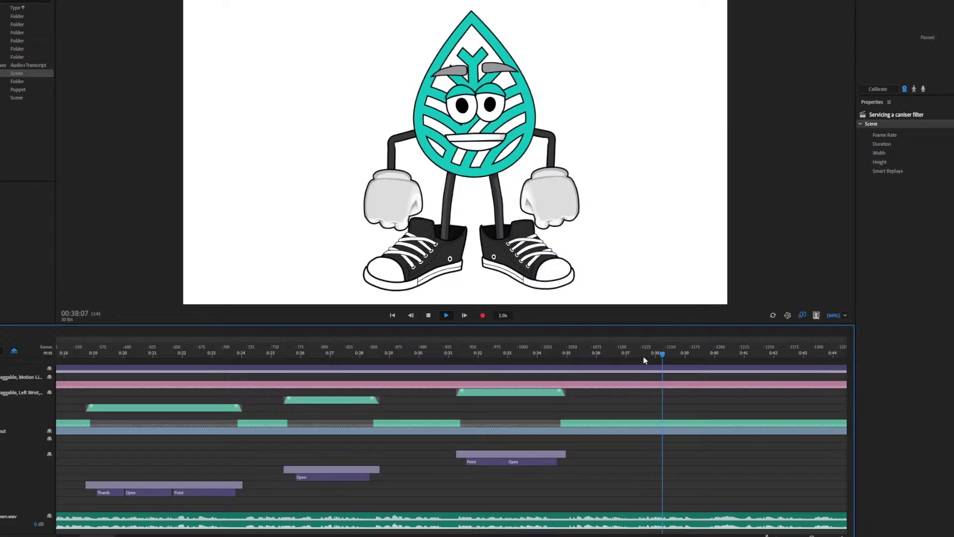
{"action": "left_click", "coordinate": [632, 353]}
{"action": "left_click", "coordinate": [614, 353]}
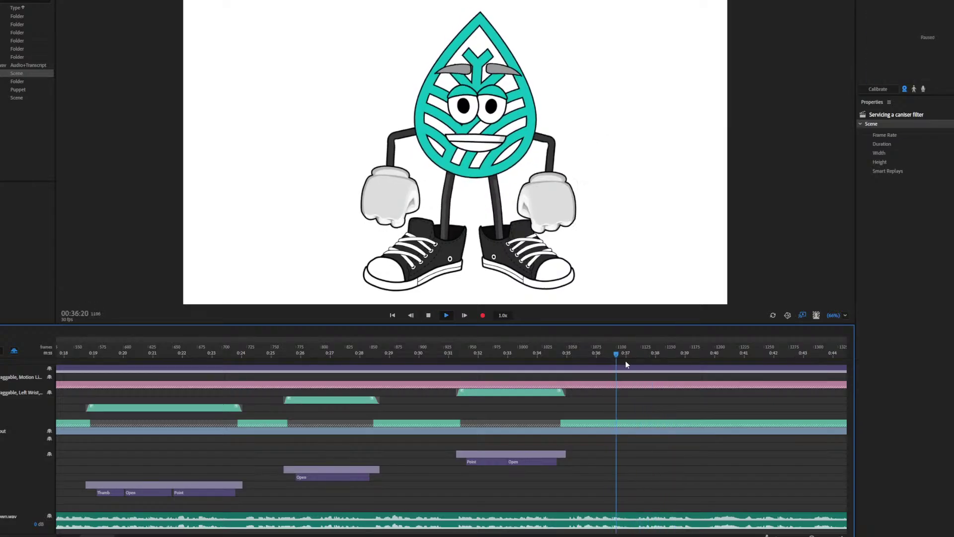
{"action": "left_click", "coordinate": [621, 355]}
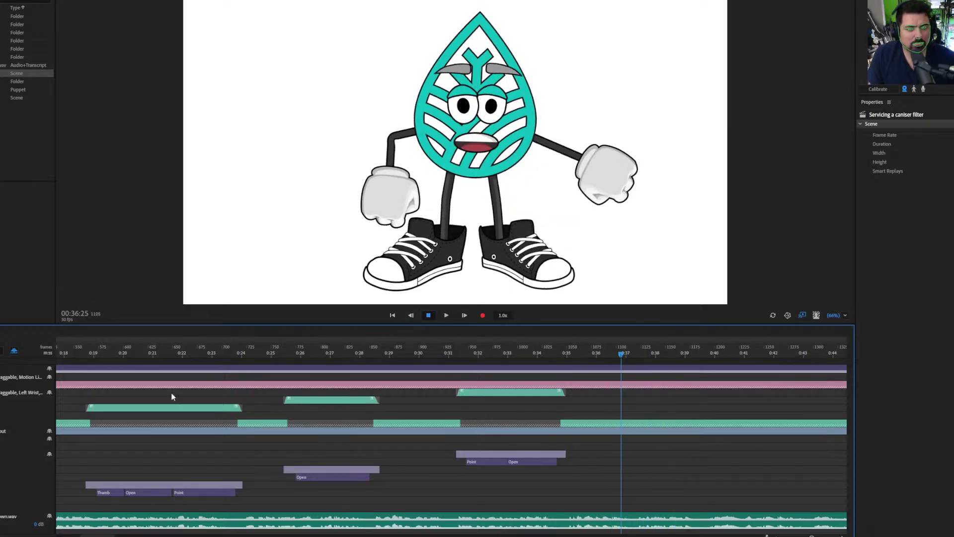
Step: Arm only Dragger on Phil, record a right-wrist take from 00:36:25 to 00:39:27 with the Open hand trigger and blend its ends
{"action": "left_click", "coordinate": [614, 369]}
{"action": "left_click", "coordinate": [869, 145]}
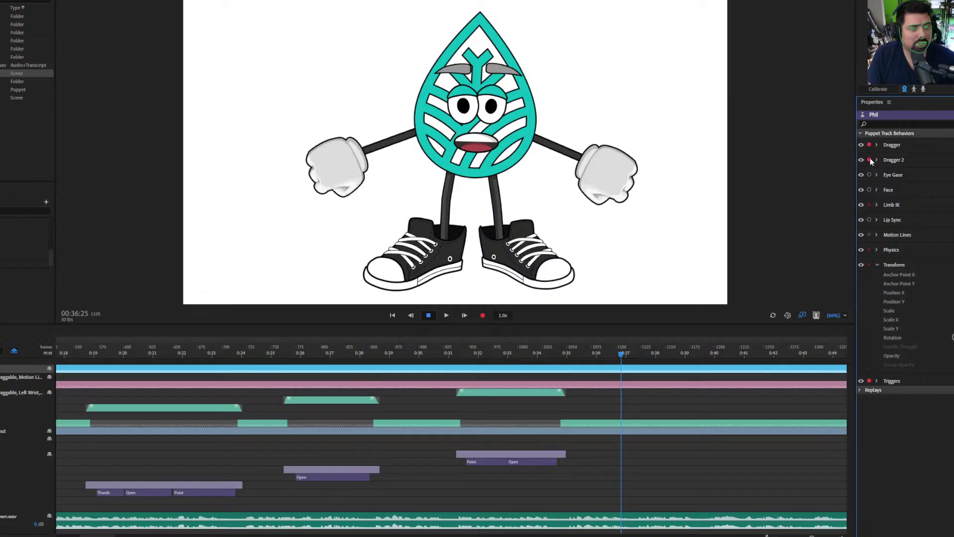
{"action": "left_click", "coordinate": [869, 159]}
{"action": "key", "text": "2"}
{"action": "key", "text": "ctrl+r"}
{"action": "left_click_drag", "start_coordinate": [380, 221], "coordinate": [372, 198]}
{"action": "key", "text": "space"}
{"action": "left_click", "coordinate": [630, 376]}
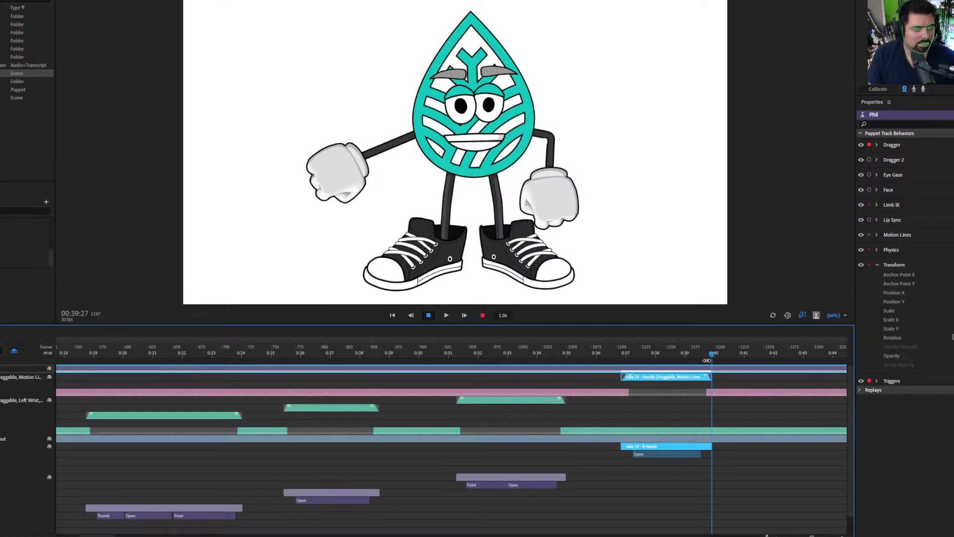
Step: Scrub the scene to 00:42:03 and check the reference video in VLC around 51 seconds
{"action": "left_click", "coordinate": [749, 354]}
{"action": "left_click_drag", "start_coordinate": [756, 353], "coordinate": [776, 353]}
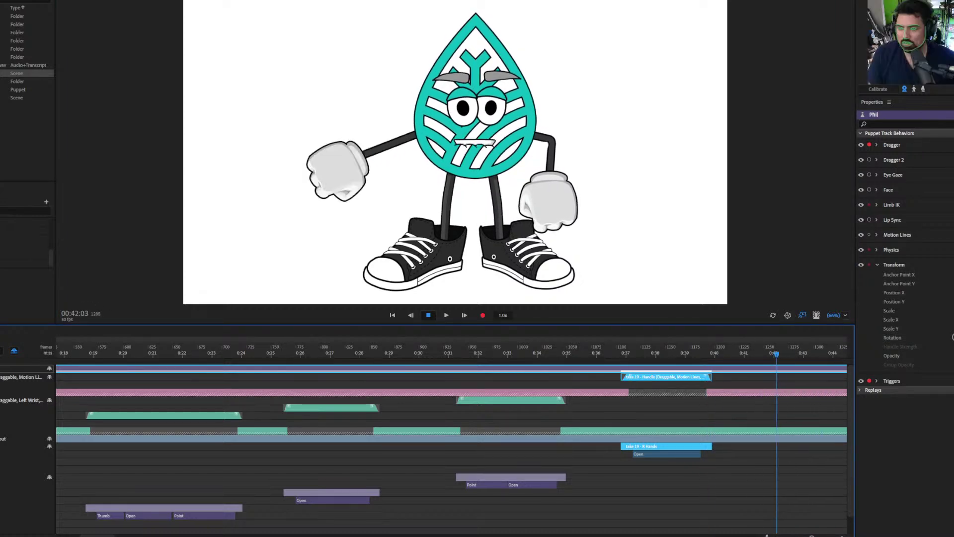
{"action": "key", "text": "alt+Tab"}
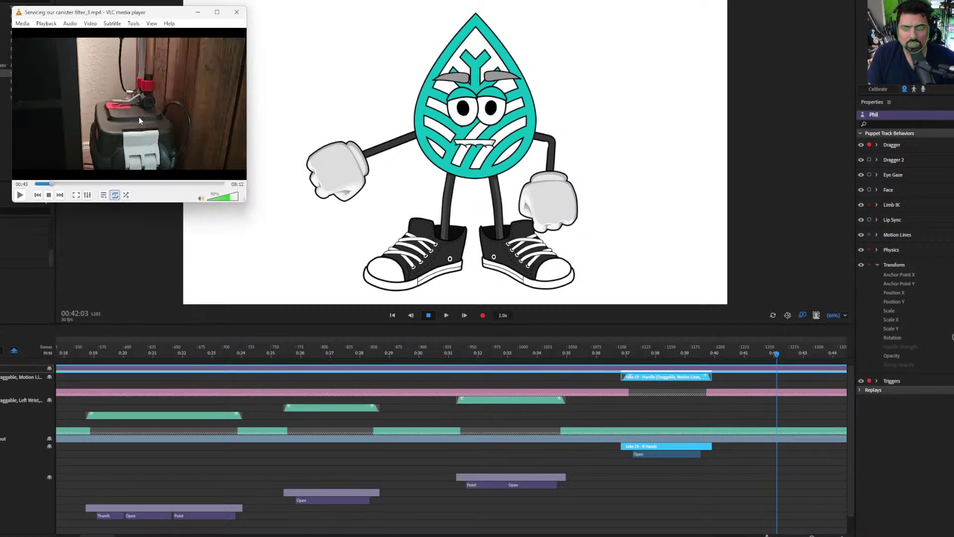
{"action": "left_click", "coordinate": [56, 183]}
{"action": "left_click", "coordinate": [54, 184]}
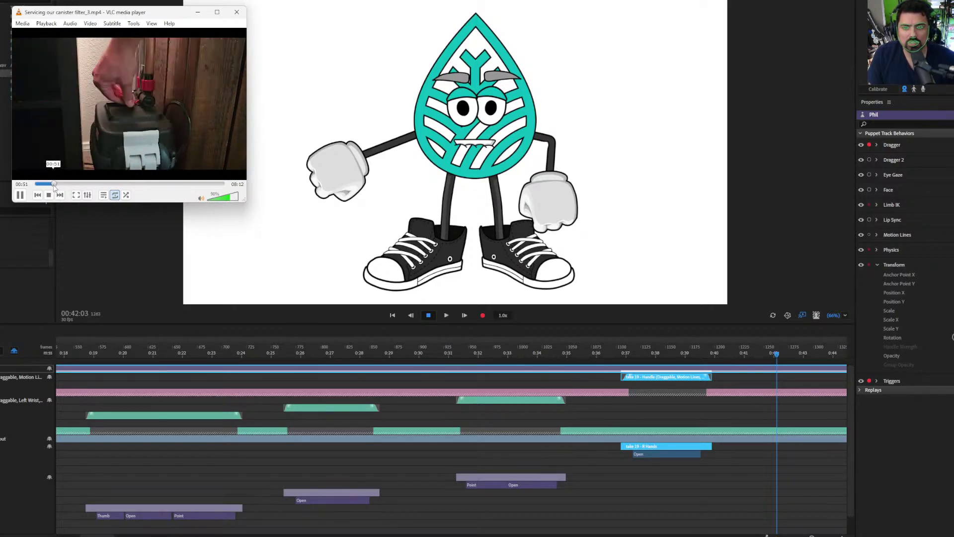
{"action": "left_click", "coordinate": [207, 120]}
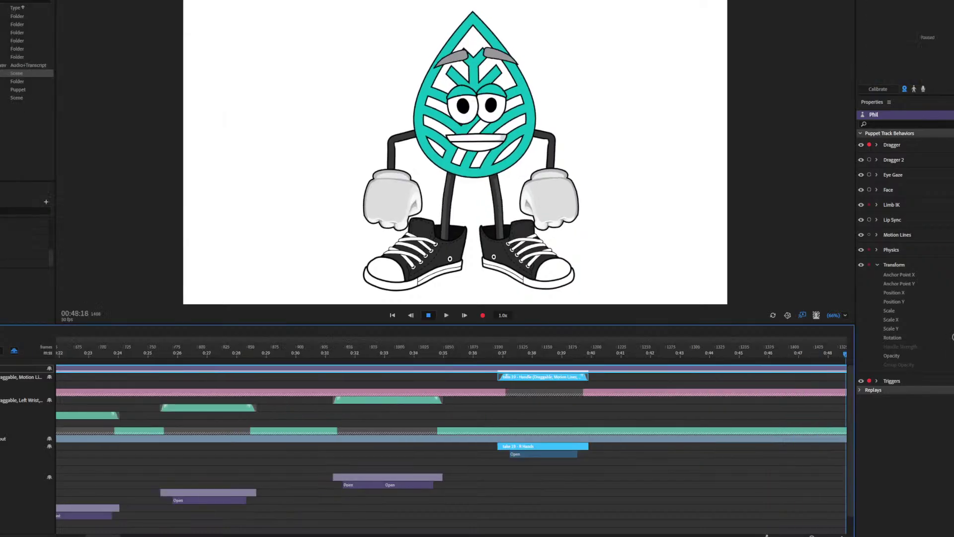
Step: Arm Dragger 2 instead of Dragger and record a left-wrist take from about 00:52 to 00:55:25 with the Point and Open hand triggers
{"action": "left_click_drag", "start_coordinate": [846, 354], "coordinate": [545, 356]}
{"action": "key", "text": "space"}
{"action": "left_click", "coordinate": [869, 160]}
{"action": "left_click", "coordinate": [869, 144]}
{"action": "key", "text": "p"}
{"action": "mouse_move", "coordinate": [561, 197]}
{"action": "left_mouse_down"}
{"action": "mouse_move", "coordinate": [586, 127]}
{"action": "mouse_move", "coordinate": [562, 193]}
{"action": "mouse_move", "coordinate": [594, 181]}
{"action": "left_mouse_up"}
{"action": "left_click", "coordinate": [483, 315]}
{"action": "key", "text": "space"}
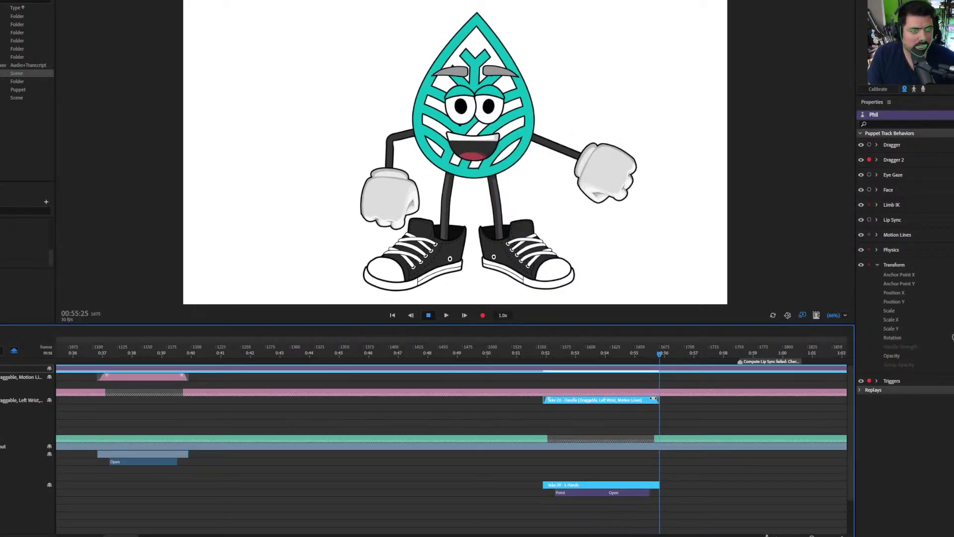
Step: Compare the reference video in VLC with the scene up to 00:57:22, and review the video from about 01:10
{"action": "left_click", "coordinate": [266, 531]}
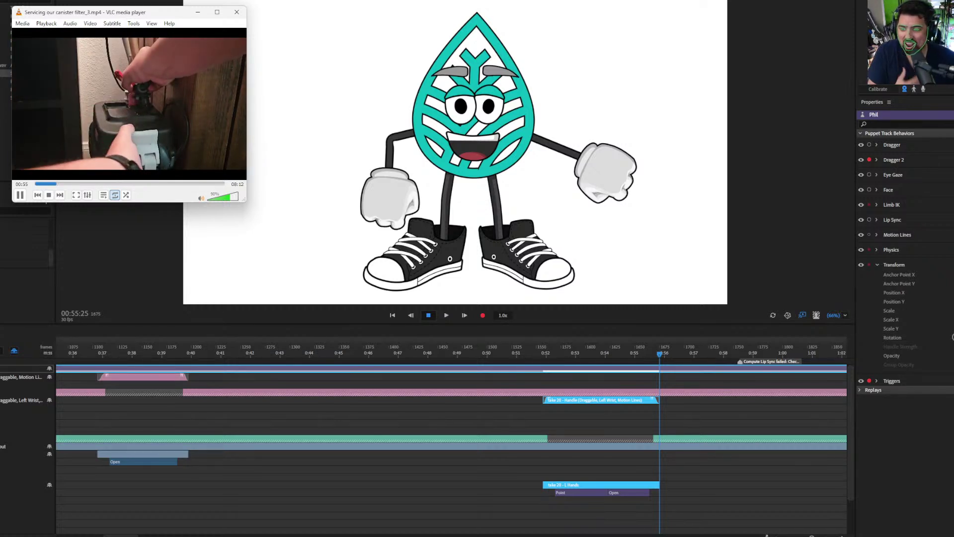
{"action": "key", "text": "space"}
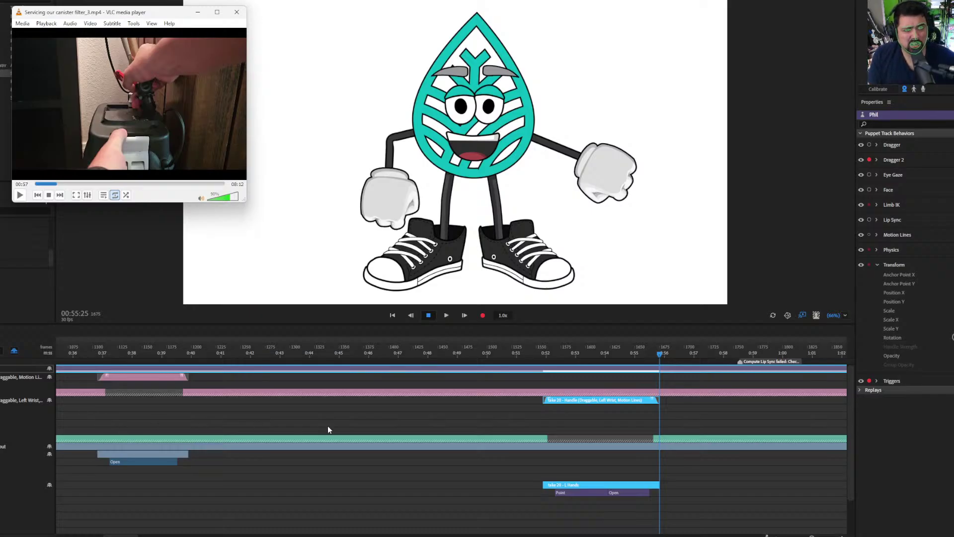
{"action": "left_click", "coordinate": [480, 444]}
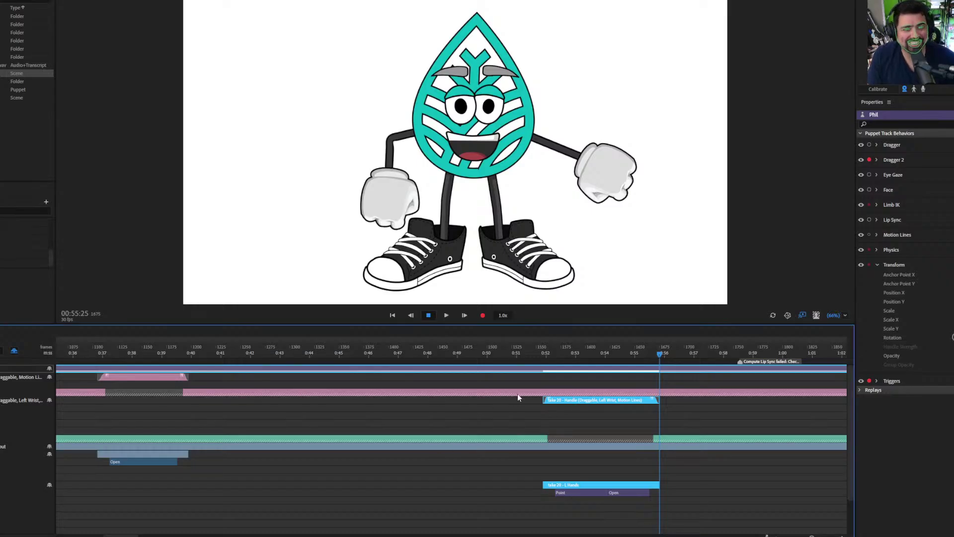
{"action": "left_click", "coordinate": [614, 353]}
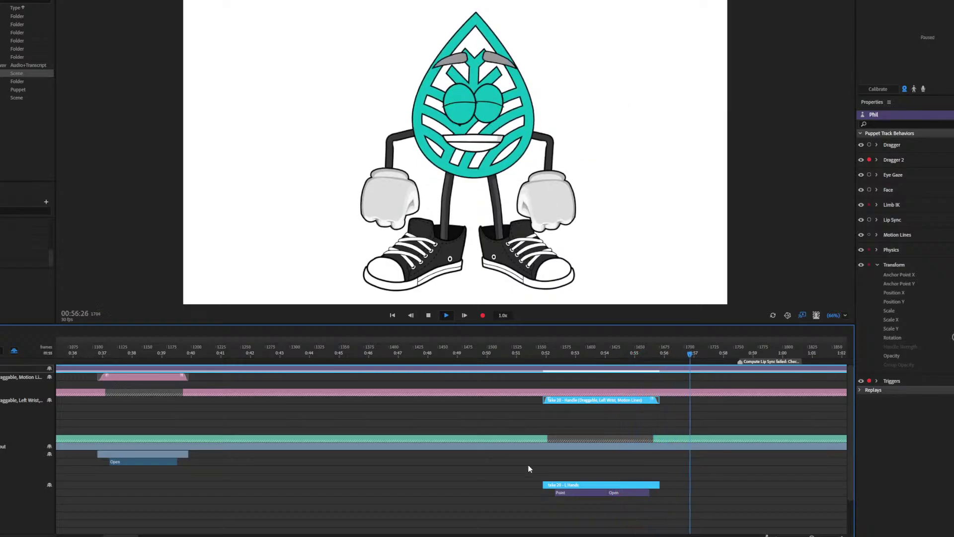
{"action": "key", "text": "space"}
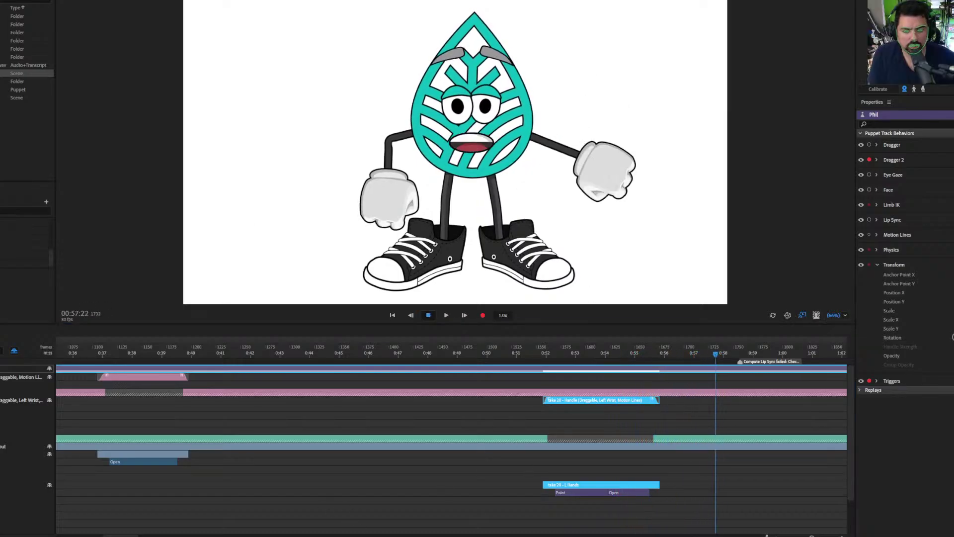
{"action": "key", "text": "alt+Tab"}
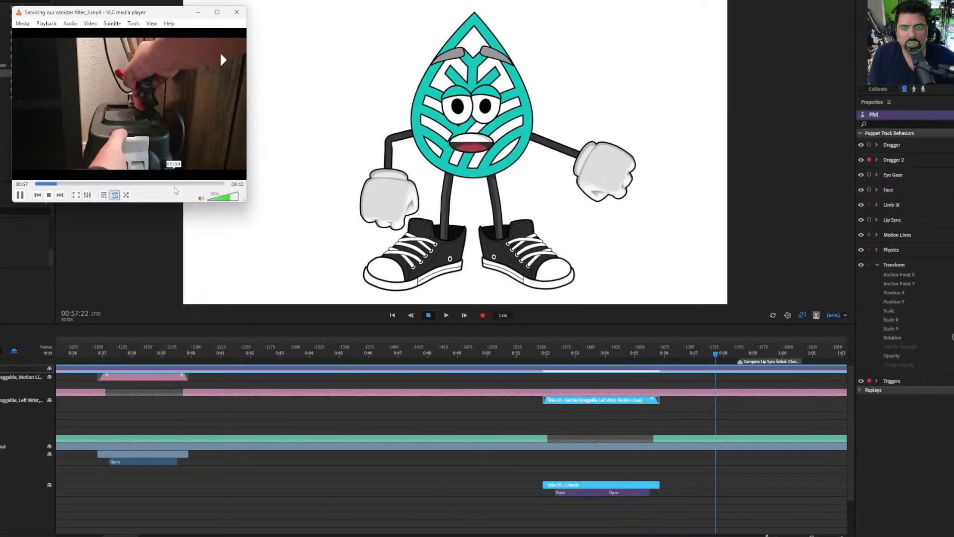
{"action": "left_click", "coordinate": [62, 184]}
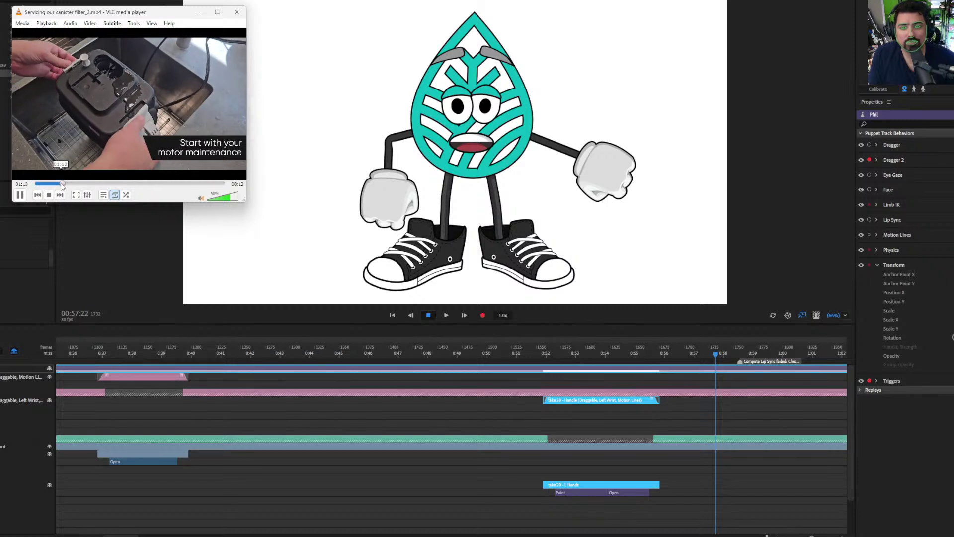
{"action": "key", "text": "space"}
{"action": "left_click_drag", "start_coordinate": [715, 354], "coordinate": [632, 356]}
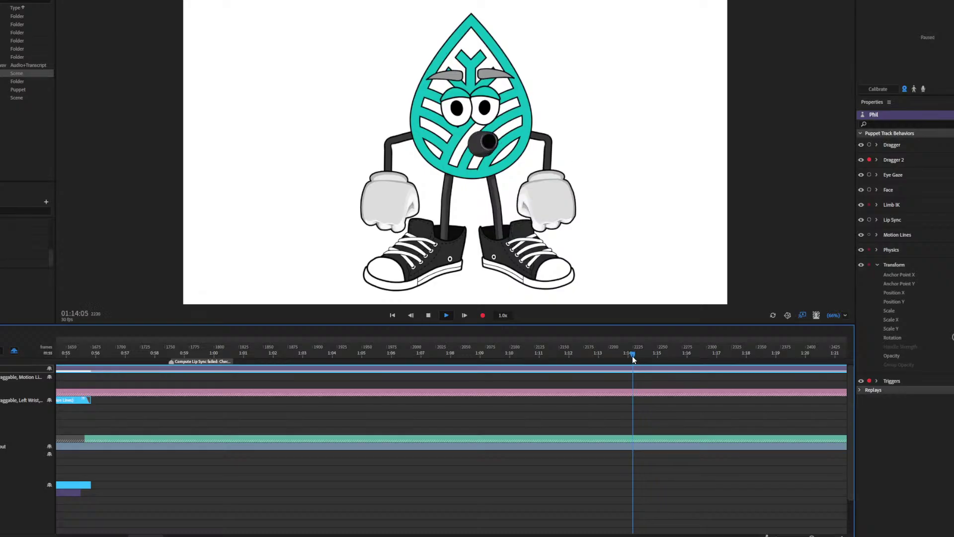
{"action": "left_click", "coordinate": [868, 145]}
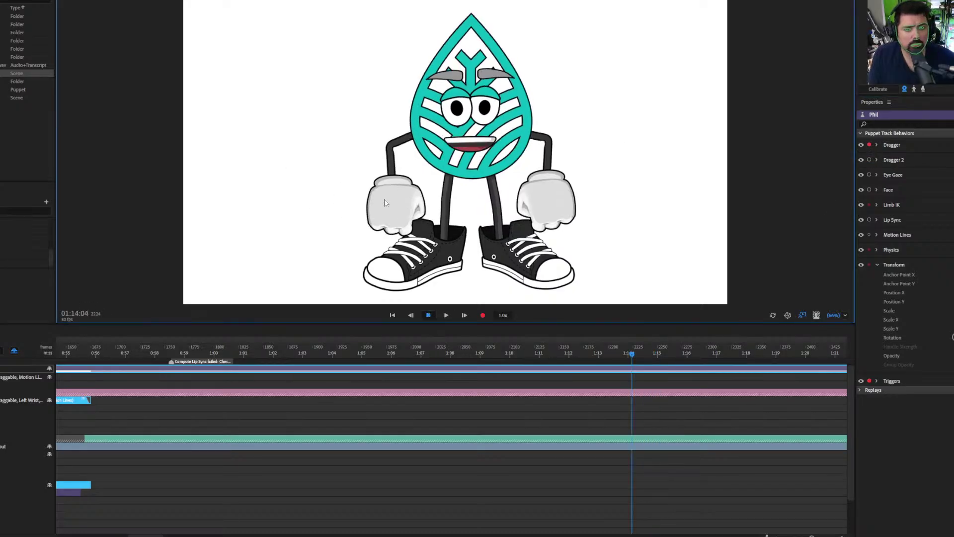
{"action": "mouse_move", "coordinate": [407, 211]}
{"action": "left_mouse_down"}
{"action": "mouse_move", "coordinate": [318, 159]}
{"action": "mouse_move", "coordinate": [358, 182]}
{"action": "left_mouse_up"}
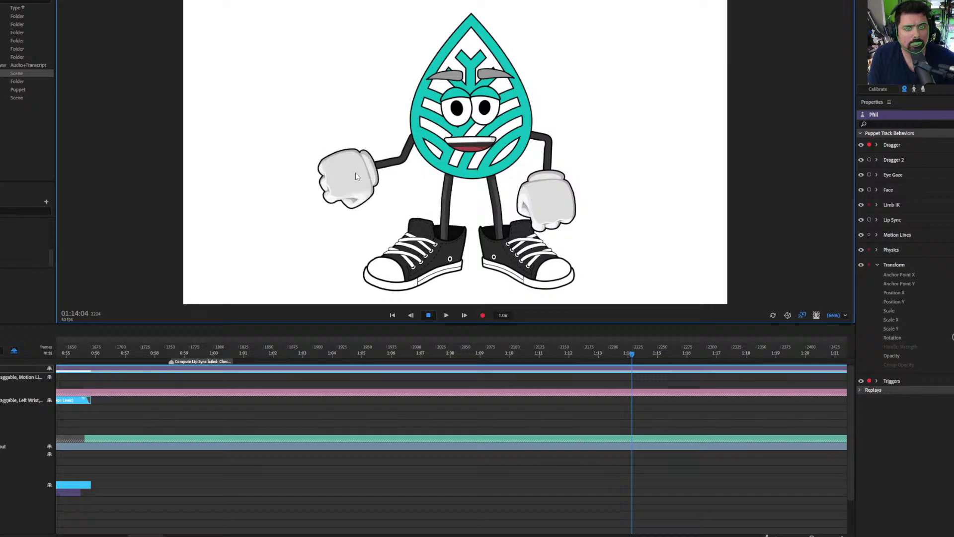
{"action": "key", "text": "ctrl+z"}
{"action": "mouse_move", "coordinate": [744, 350]}
{"action": "left_mouse_down"}
{"action": "mouse_move", "coordinate": [845, 347]}
{"action": "mouse_move", "coordinate": [707, 344]}
{"action": "mouse_move", "coordinate": [705, 354]}
{"action": "mouse_move", "coordinate": [818, 351]}
{"action": "mouse_move", "coordinate": [901, 362]}
{"action": "mouse_move", "coordinate": [754, 351]}
{"action": "left_mouse_up"}
{"action": "left_click", "coordinate": [607, 352]}
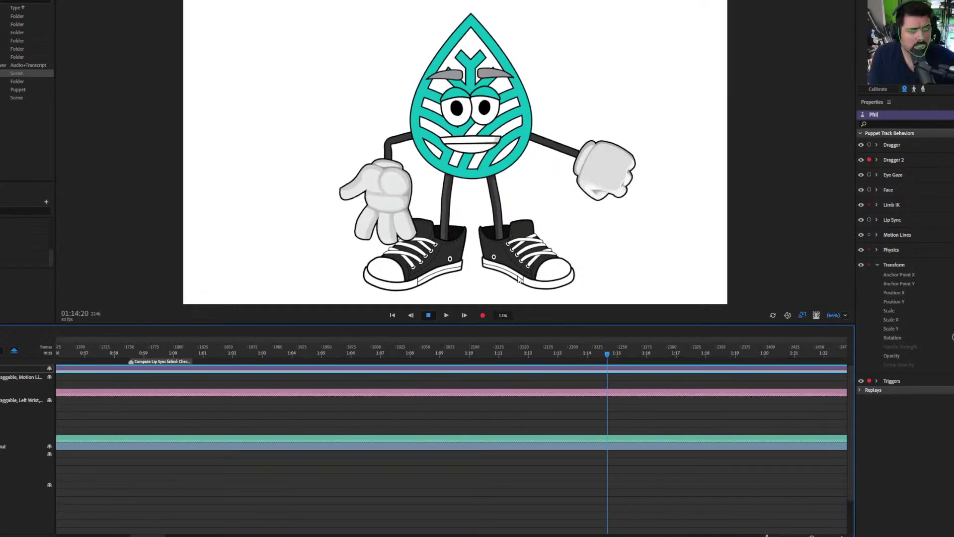
Step: Arm Dragger and record a right-wrist take from 01:14:11 to 01:19:10 with the Open, Point and Open hand triggers
{"action": "left_click", "coordinate": [869, 145]}
{"action": "mouse_move", "coordinate": [390, 202]}
{"action": "left_mouse_down"}
{"action": "mouse_move", "coordinate": [328, 168]}
{"action": "mouse_move", "coordinate": [386, 205]}
{"action": "left_mouse_up"}
{"action": "left_click", "coordinate": [579, 353]}
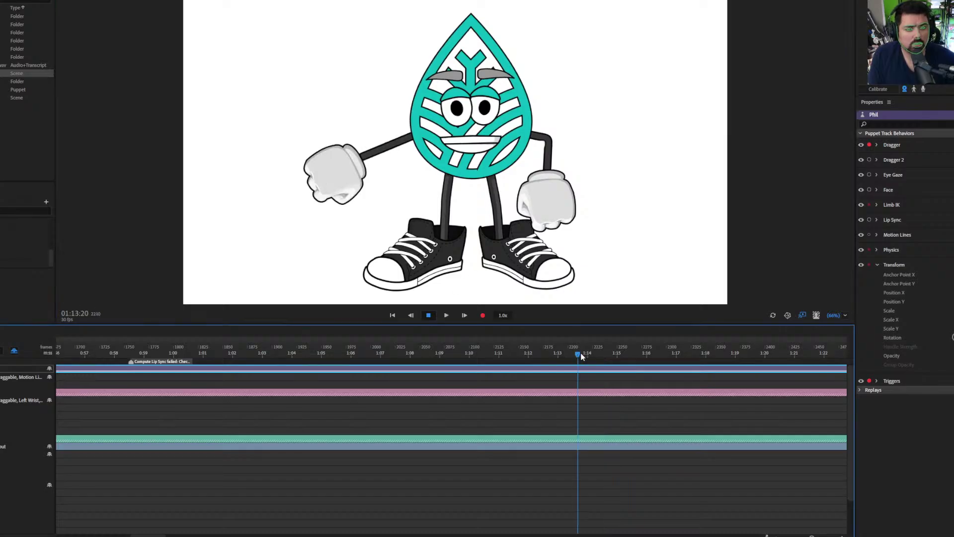
{"action": "key", "text": "space"}
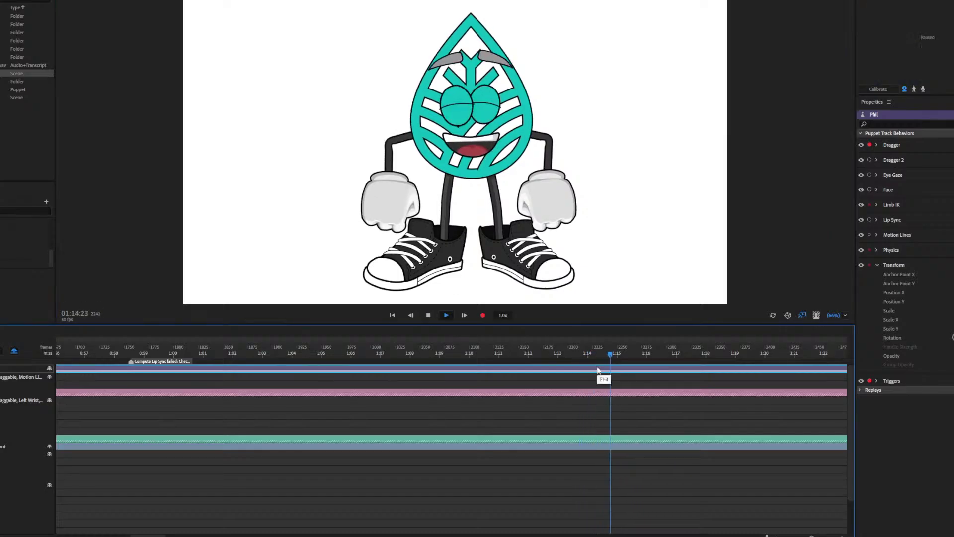
{"action": "left_click", "coordinate": [598, 354]}
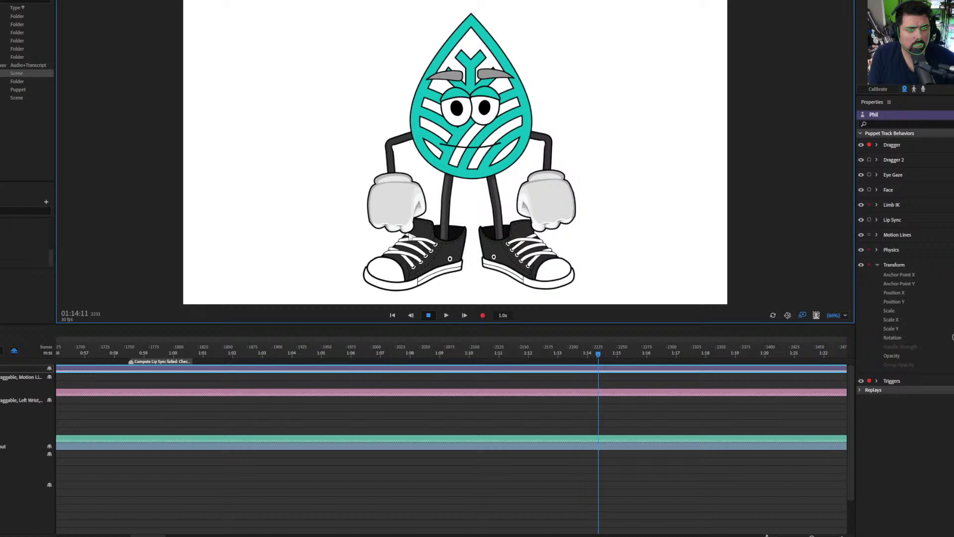
{"action": "left_click", "coordinate": [482, 315]}
{"action": "mouse_move", "coordinate": [396, 199]}
{"action": "left_mouse_down"}
{"action": "mouse_move", "coordinate": [349, 118]}
{"action": "mouse_move", "coordinate": [343, 127]}
{"action": "mouse_move", "coordinate": [354, 107]}
{"action": "mouse_move", "coordinate": [343, 129]}
{"action": "left_mouse_up"}
{"action": "key", "text": "2"}
{"action": "key", "text": "space"}
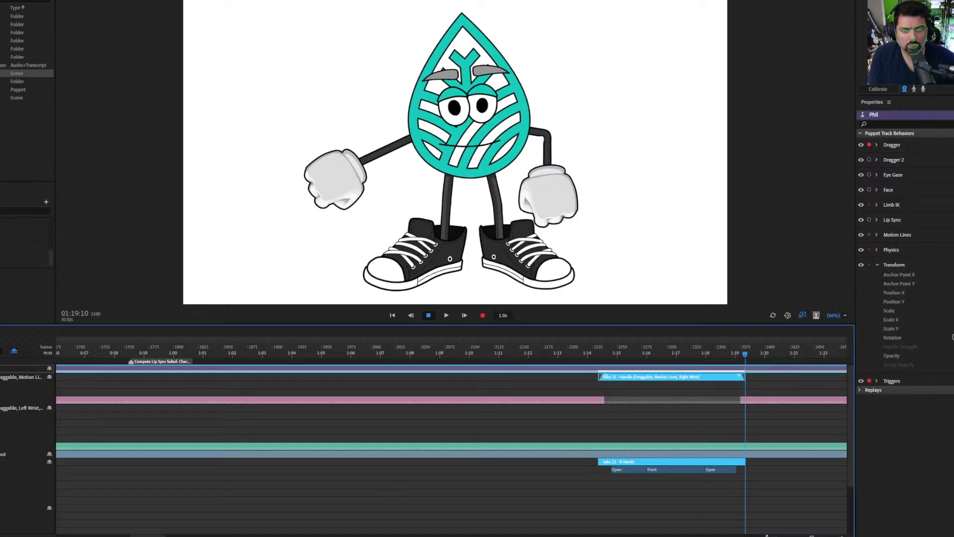
Step: Check the reference video in VLC around 01:20, play the matching part of the scene and place the playhead at 01:20:21
{"action": "key", "text": "alt+Tab"}
{"action": "left_click_drag", "start_coordinate": [745, 354], "coordinate": [696, 356]}
{"action": "key", "text": "alt+Tab"}
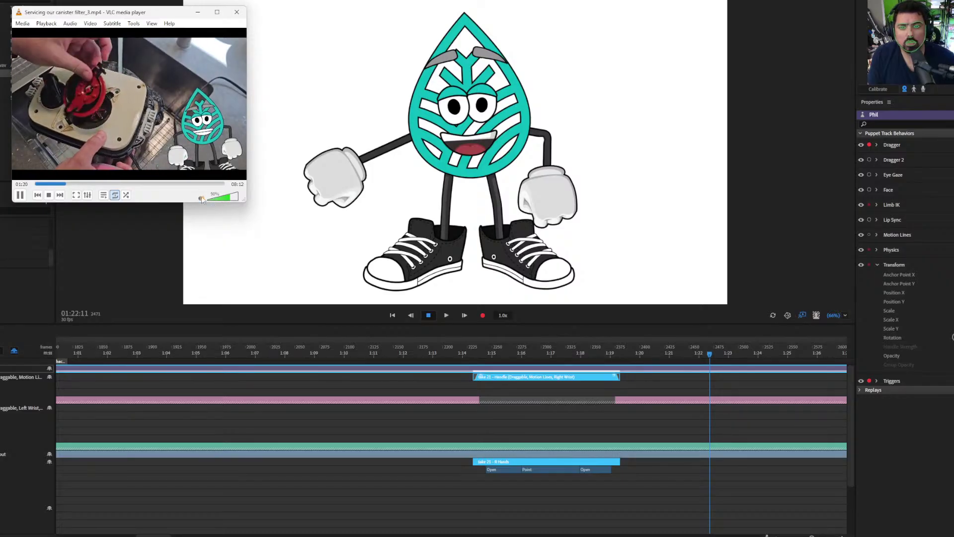
{"action": "left_click", "coordinate": [745, 343]}
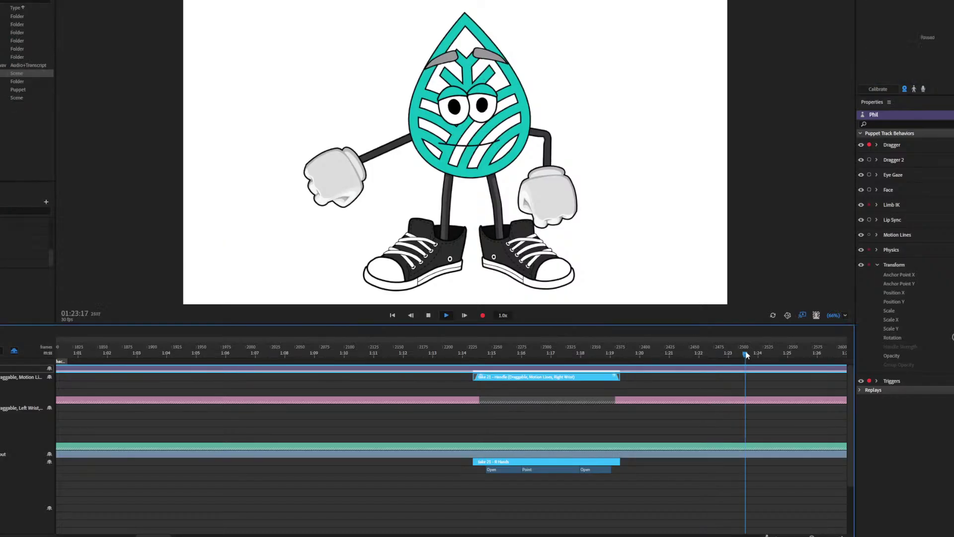
{"action": "left_click", "coordinate": [646, 354]}
{"action": "key", "text": "space"}
{"action": "left_click", "coordinate": [661, 355]}
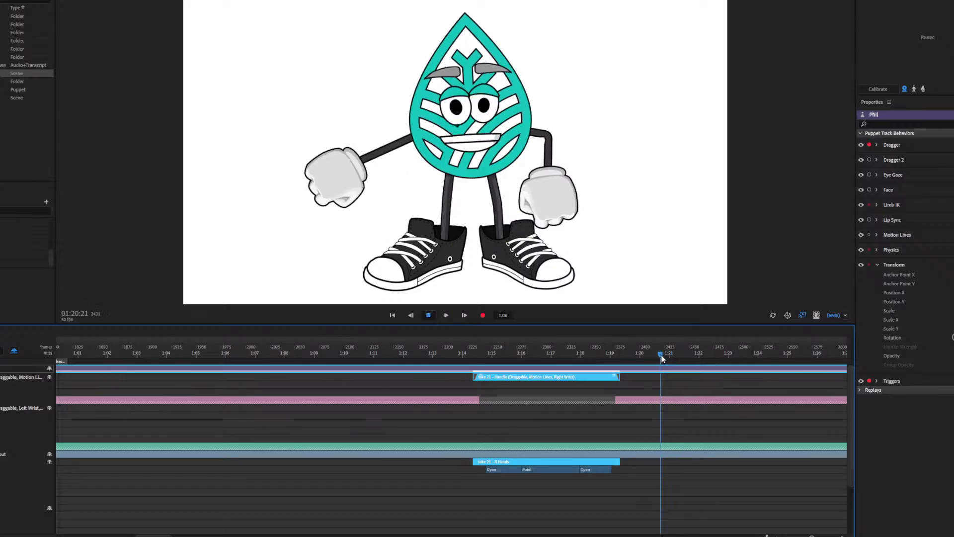
{"action": "left_click_drag", "start_coordinate": [390, 179], "coordinate": [396, 193]}
{"action": "left_click", "coordinate": [482, 315]}
{"action": "key", "text": "space"}
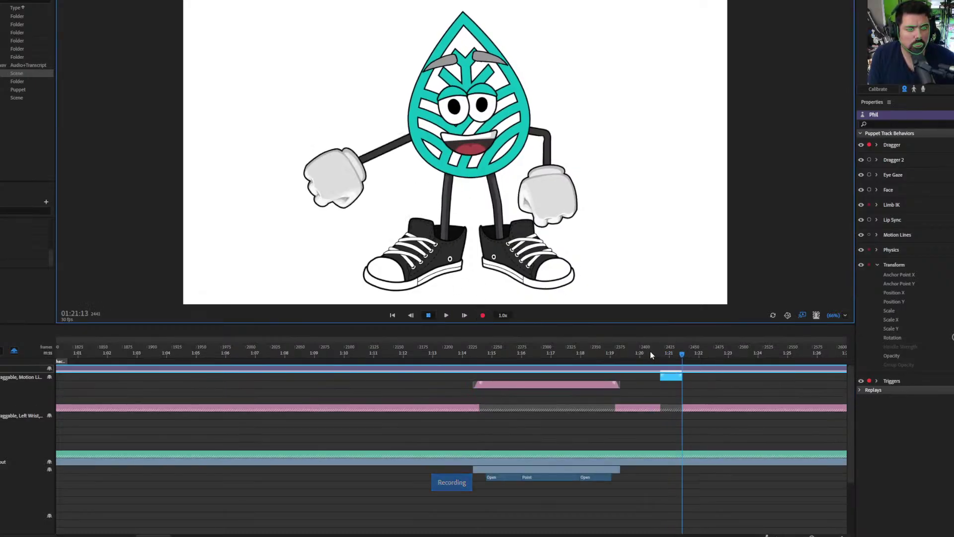
{"action": "key", "text": "ctrl+z"}
Step: Record a right-wrist take from shortly before 01:21 to 01:23:20 with the Thumb hand trigger
{"action": "left_click", "coordinate": [657, 350]}
{"action": "key", "text": "p"}
{"action": "left_click", "coordinate": [482, 315]}
{"action": "key", "text": "p"}
{"action": "left_click_drag", "start_coordinate": [413, 212], "coordinate": [343, 179]}
{"action": "key", "text": "space"}
Step: Blend both ends of the right-wrist Thumb take and shorten its end to about 01:23:09
{"action": "left_click_drag", "start_coordinate": [659, 377], "coordinate": [665, 375]}
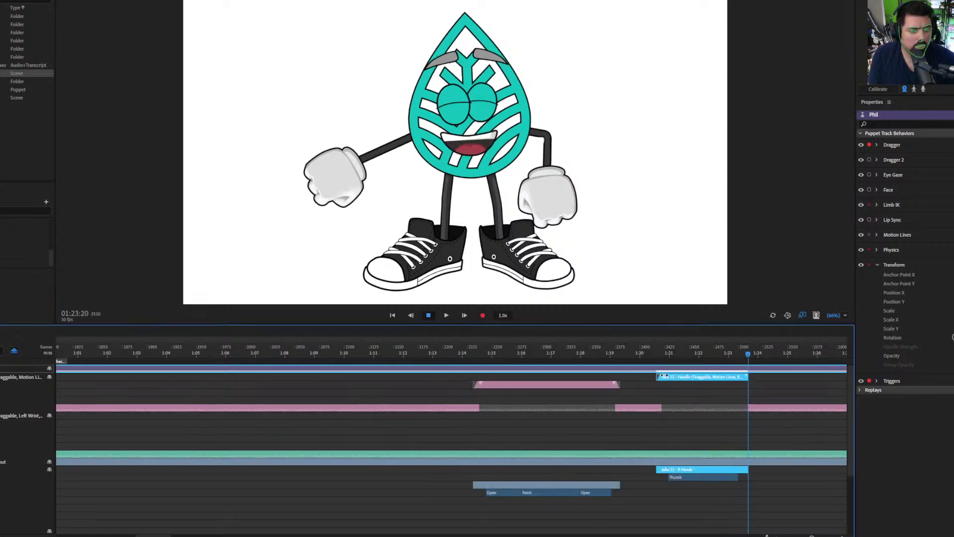
{"action": "key", "text": "space"}
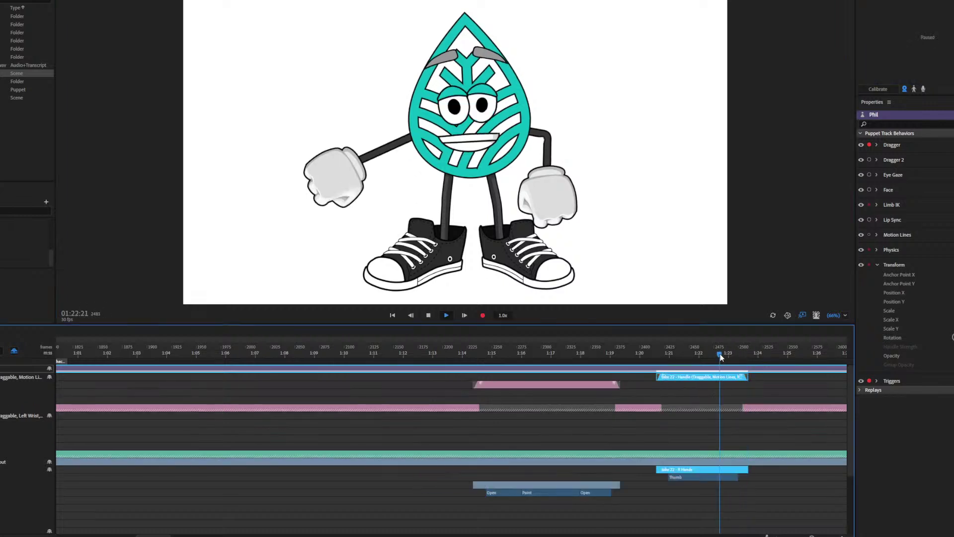
{"action": "left_click_drag", "start_coordinate": [747, 377], "coordinate": [739, 372]}
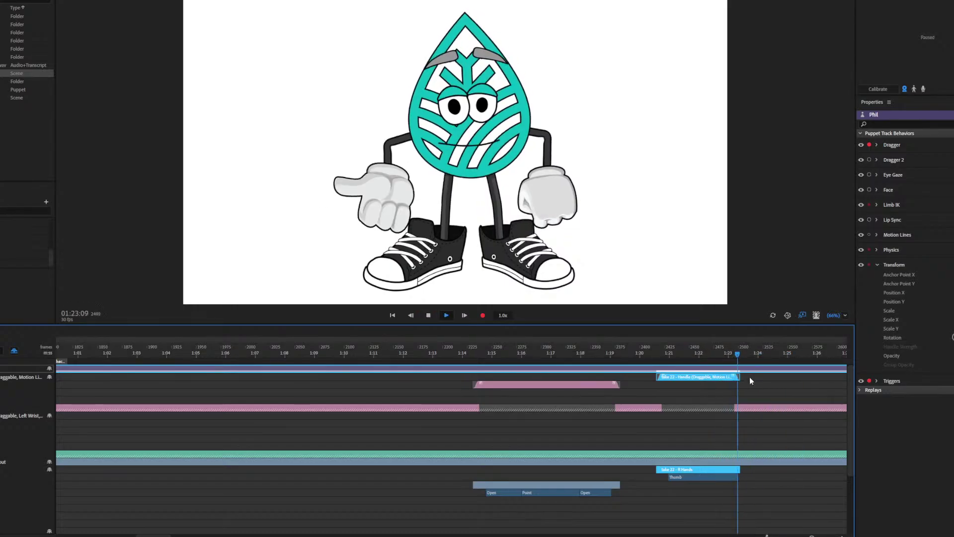
Step: Play the scene on from 01:23:09, check the reference video in VLC from about 01:24, and place the playhead at 01:34:03
{"action": "key", "text": "space"}
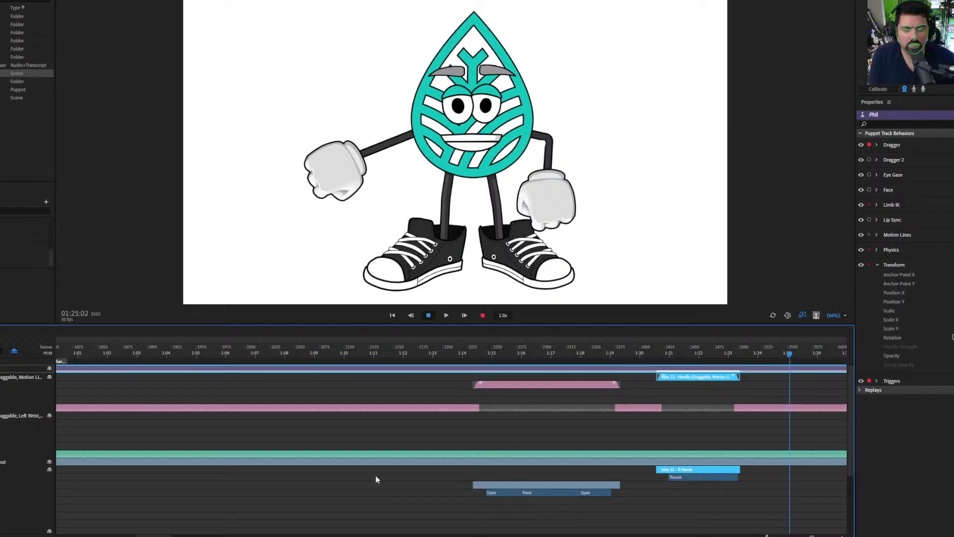
{"action": "key", "text": "space"}
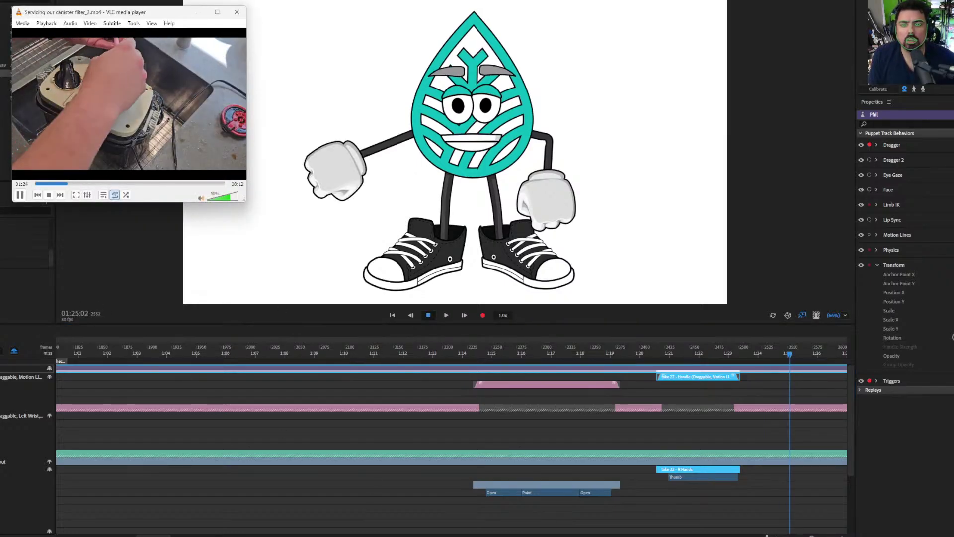
{"action": "left_click", "coordinate": [65, 184]}
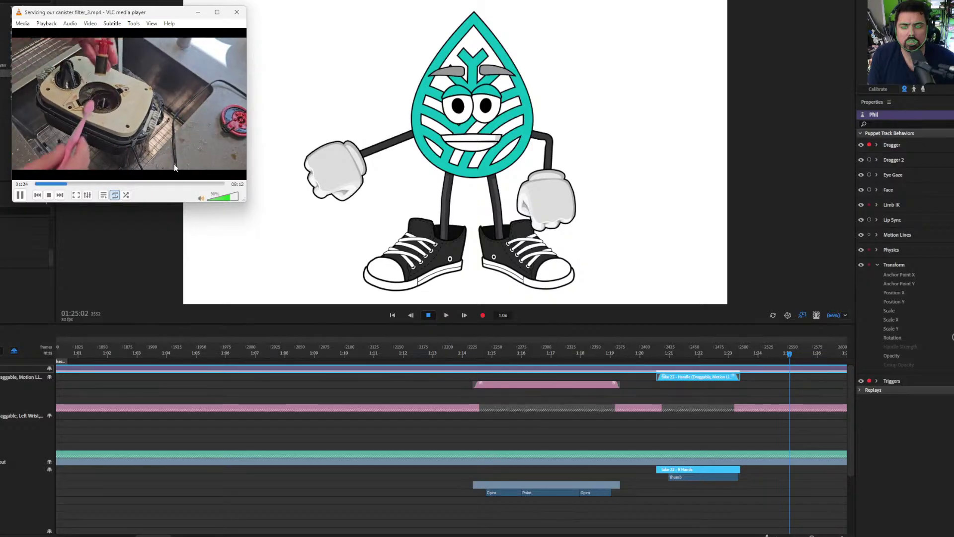
{"action": "left_click", "coordinate": [70, 184]}
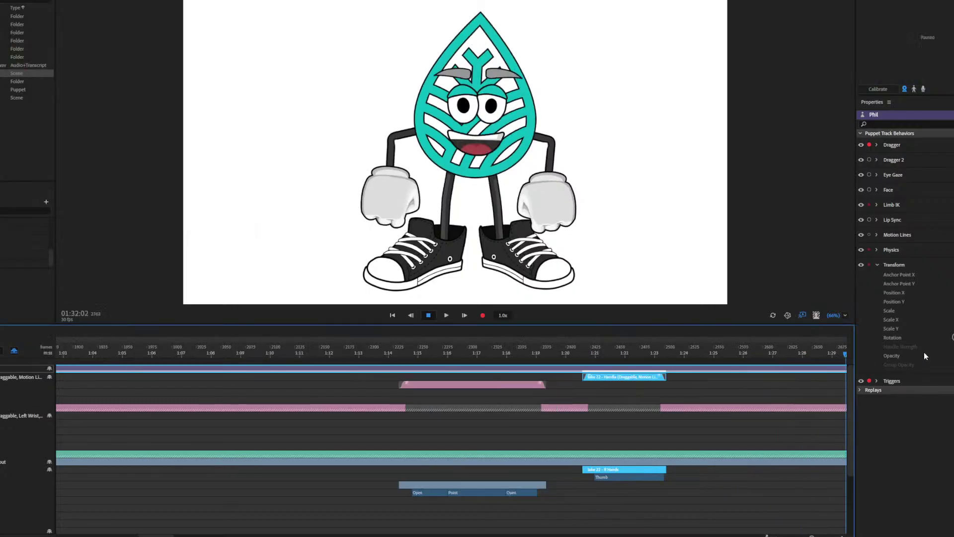
{"action": "key", "text": "space"}
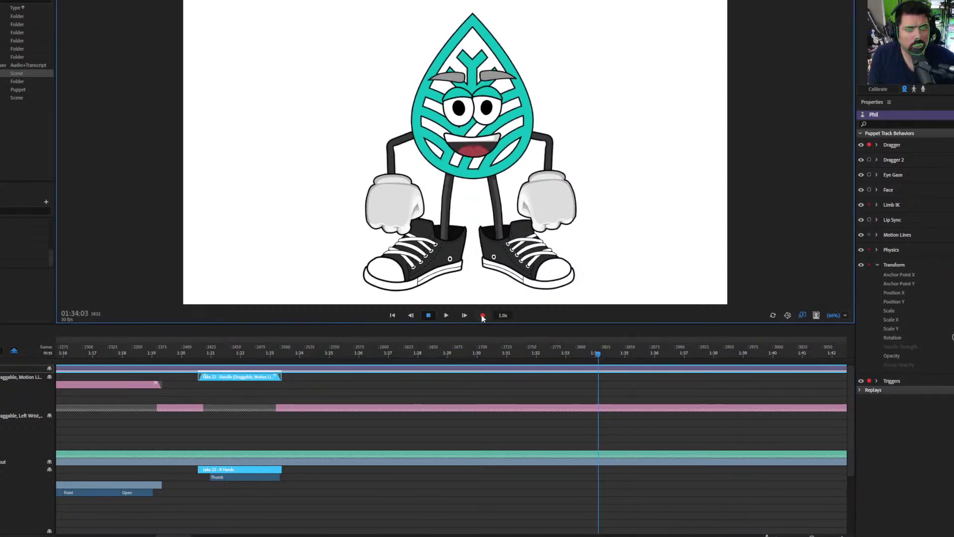
Step: Record a right-wrist take from 01:34:03 to 01:38:00 with Point and Open hand triggers, and change the Open trigger to Ok
{"action": "left_click", "coordinate": [482, 315]}
{"action": "mouse_move", "coordinate": [395, 198]}
{"action": "left_mouse_down"}
{"action": "mouse_move", "coordinate": [348, 99]}
{"action": "mouse_move", "coordinate": [359, 155]}
{"action": "left_mouse_up"}
{"action": "key", "text": "space"}
{"action": "right_click", "coordinate": [678, 486]}
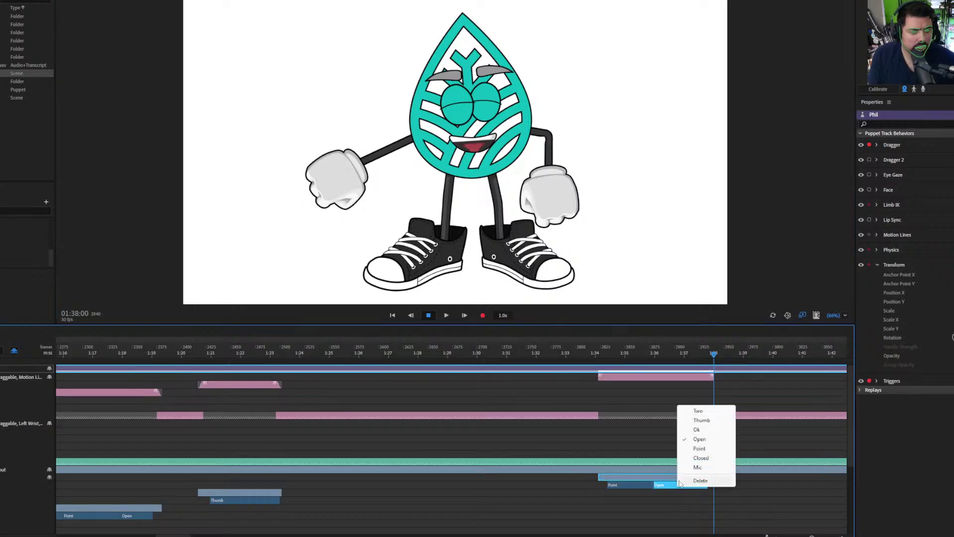
{"action": "left_click", "coordinate": [696, 429]}
Step: Blend both ends of the right-wrist take between 01:34:03 and 01:38:00 and play it back
{"action": "left_click", "coordinate": [711, 376]}
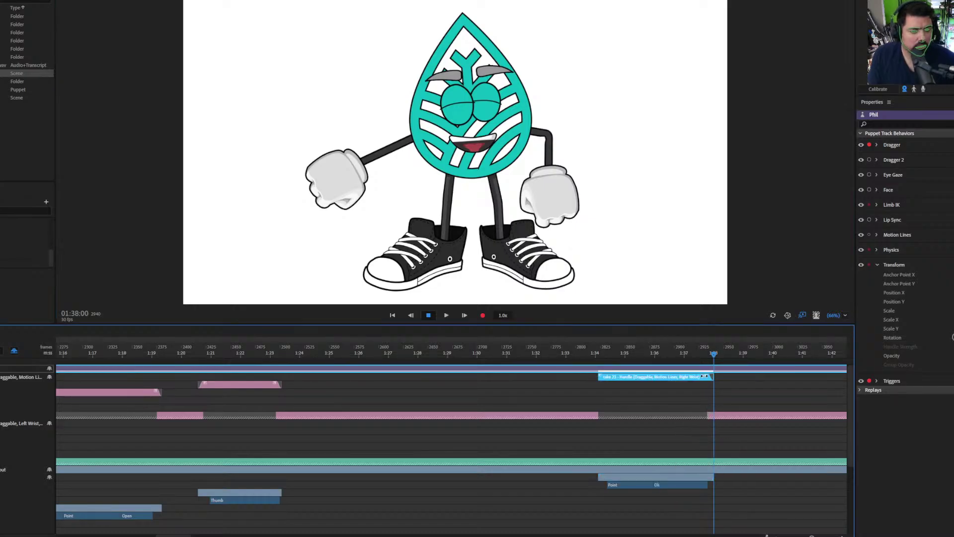
{"action": "key", "text": "space"}
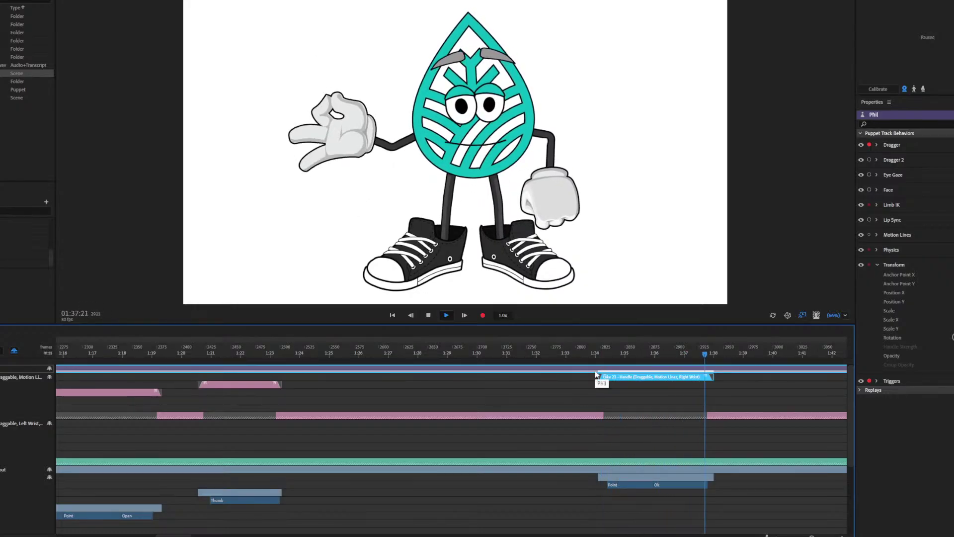
{"action": "key", "text": "space"}
Step: Compare the reference video around 01:40 in VLC with the scene's playback from 01:37:20 to 01:42:07
{"action": "key", "text": "alt+Tab"}
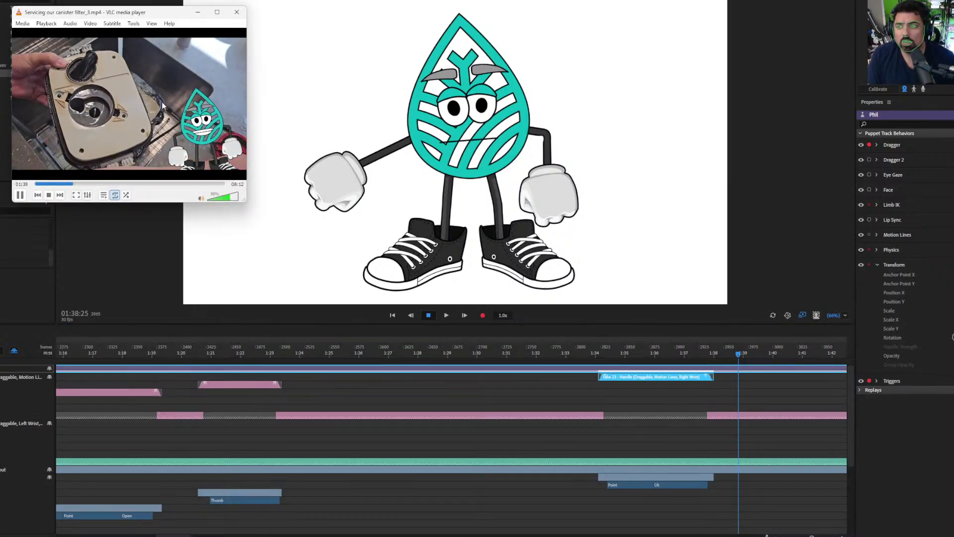
{"action": "key", "text": "space"}
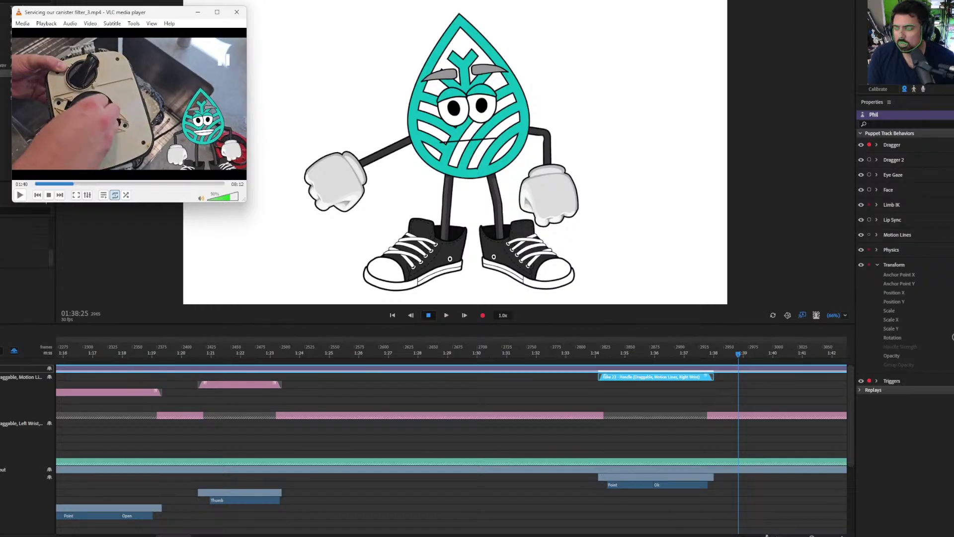
{"action": "key", "text": "alt+Tab"}
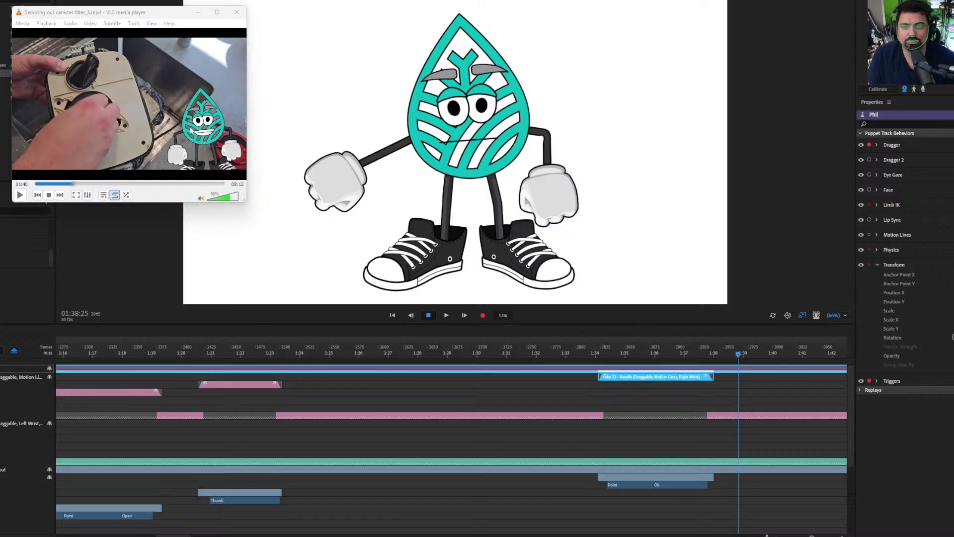
{"action": "left_click", "coordinate": [192, 132]}
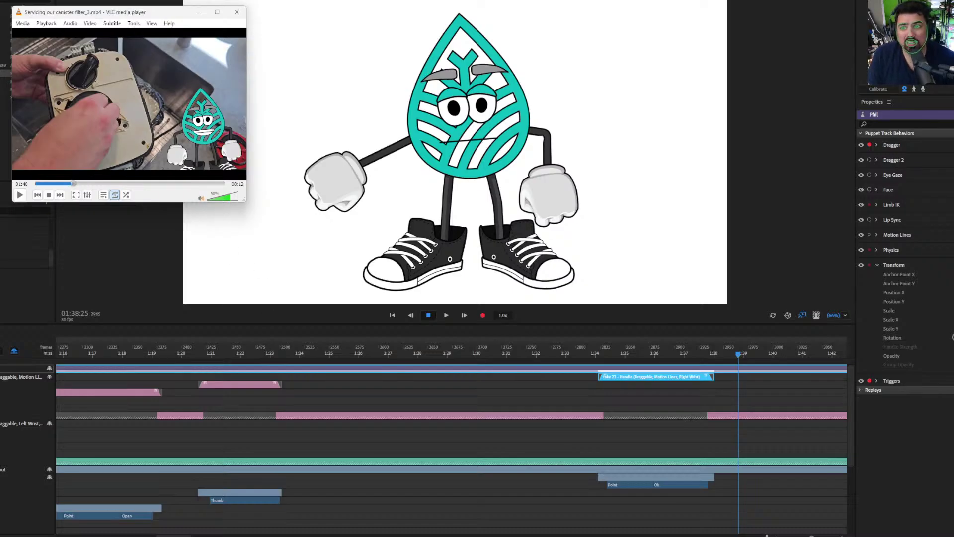
{"action": "key", "text": "space"}
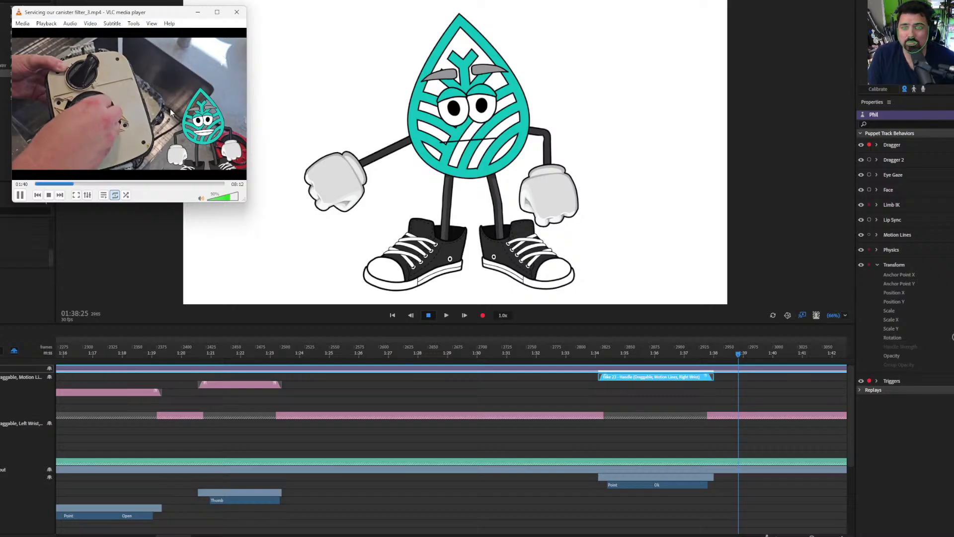
{"action": "left_click", "coordinate": [706, 354]}
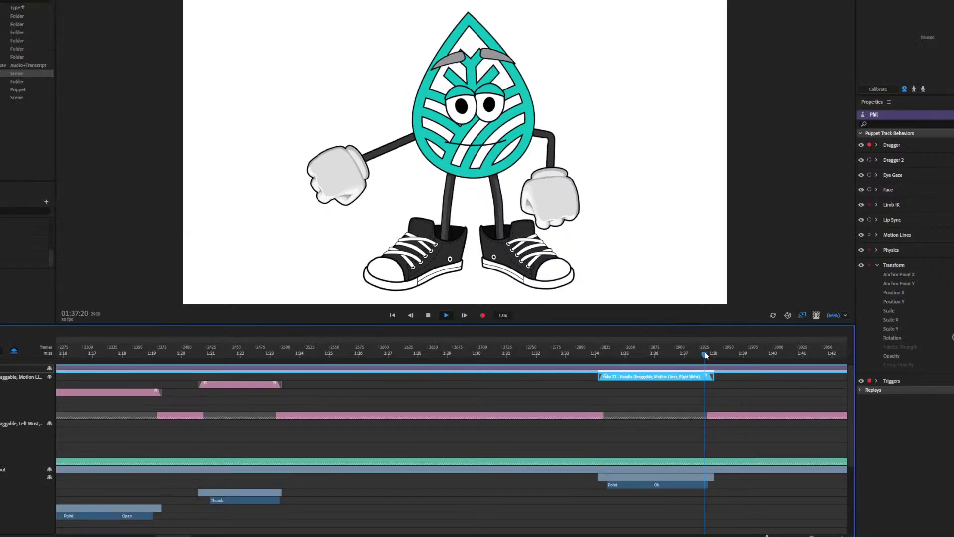
{"action": "key", "text": "space"}
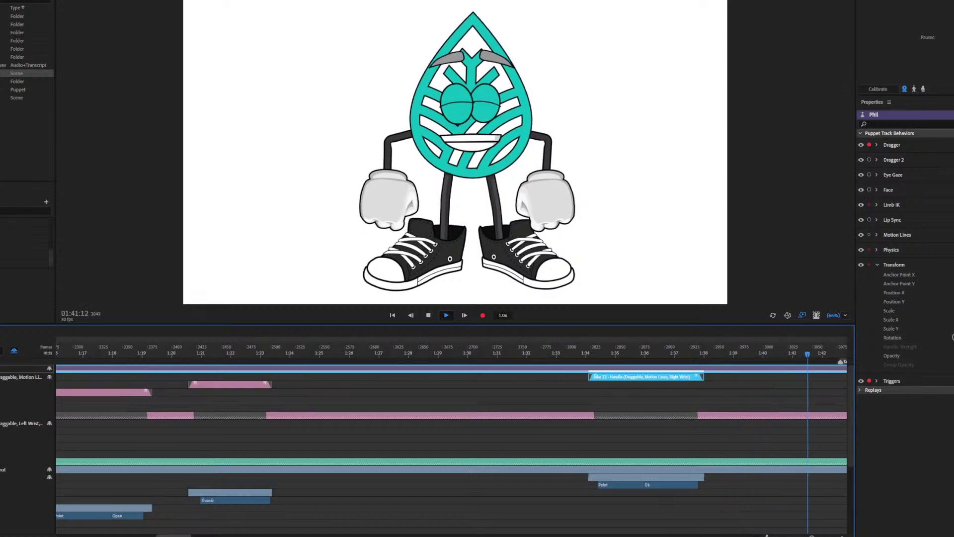
{"action": "left_click", "coordinate": [418, 349]}
{"action": "key", "text": "space"}
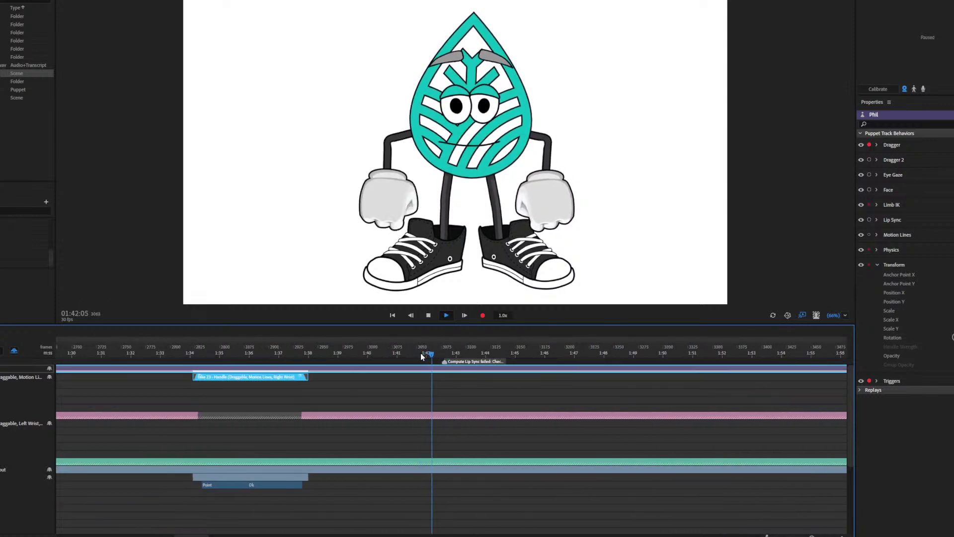
Step: Review the reference video from 01:27 to 01:40 in VLC and replay the scene from about 01:37
{"action": "key", "text": "alt+Tab"}
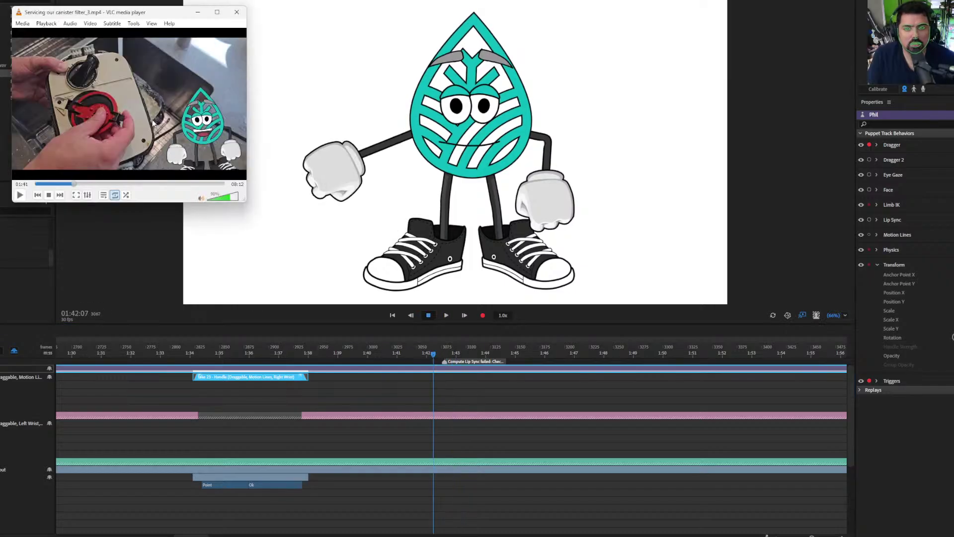
{"action": "left_click", "coordinate": [104, 148]}
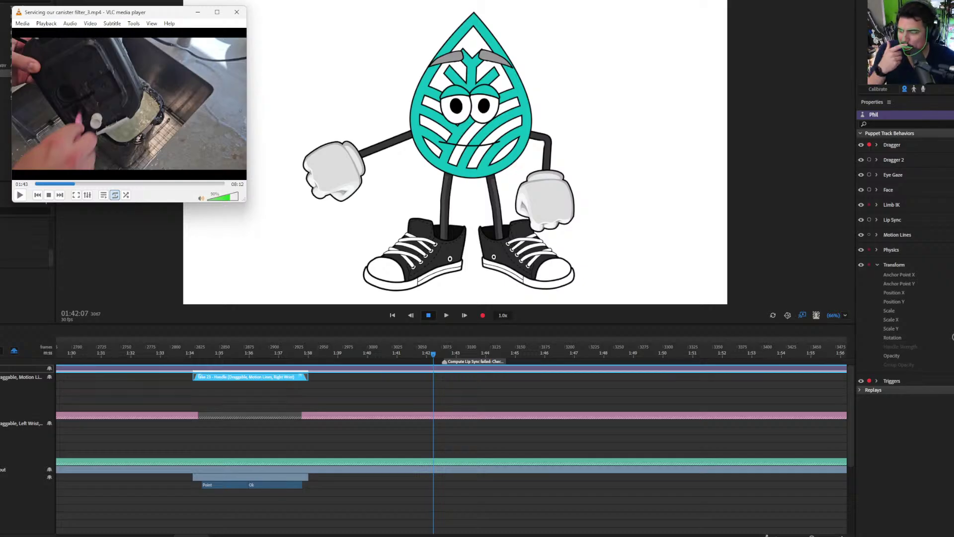
{"action": "left_click", "coordinate": [70, 184]}
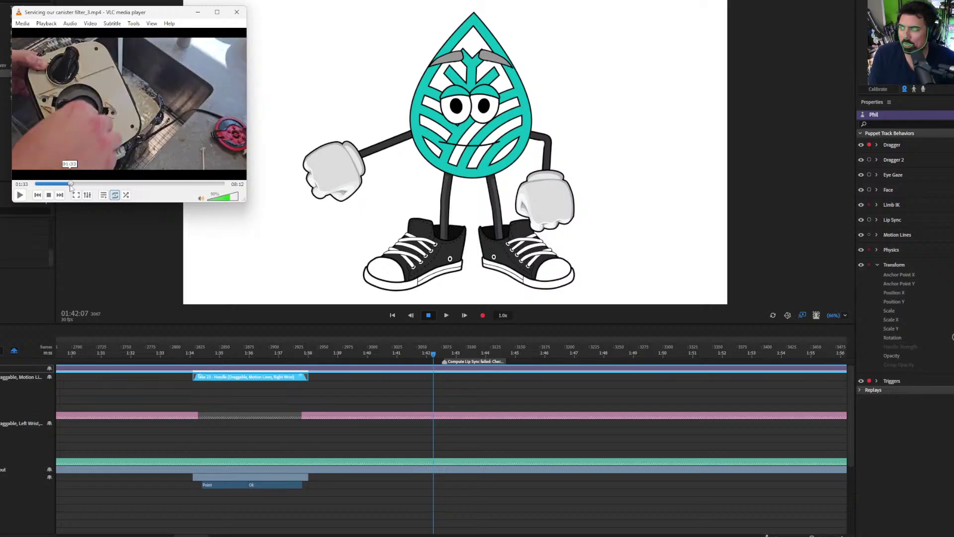
{"action": "left_click", "coordinate": [68, 184]}
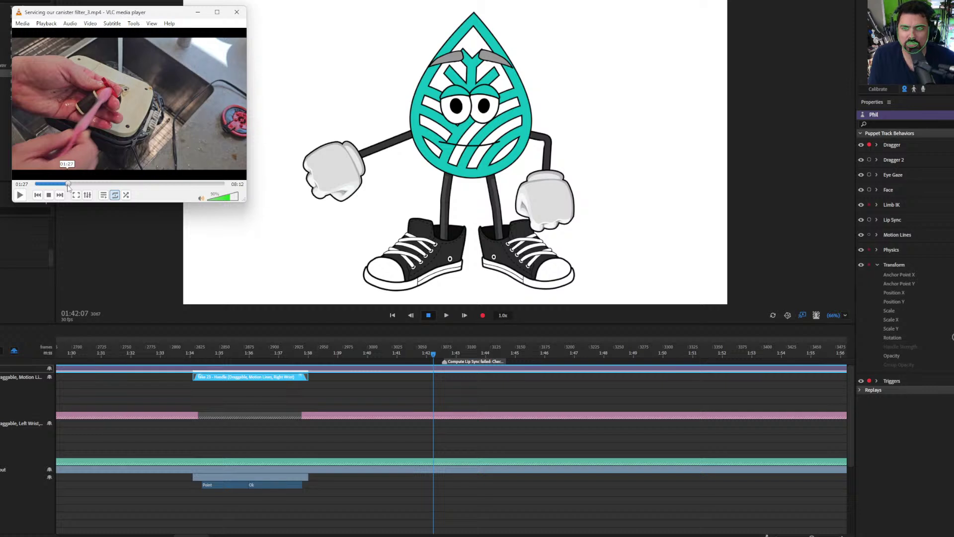
{"action": "key", "text": "space"}
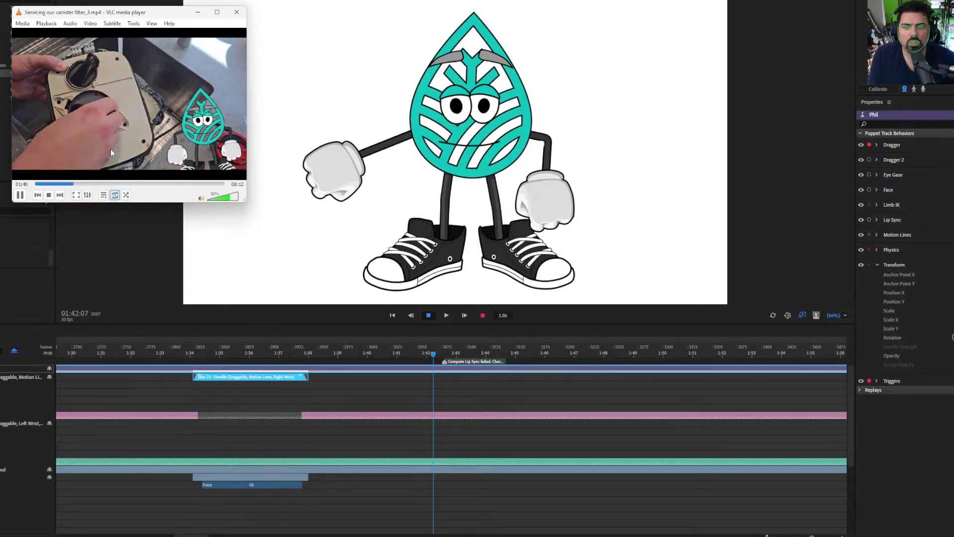
{"action": "left_click", "coordinate": [293, 349]}
{"action": "key", "text": "space"}
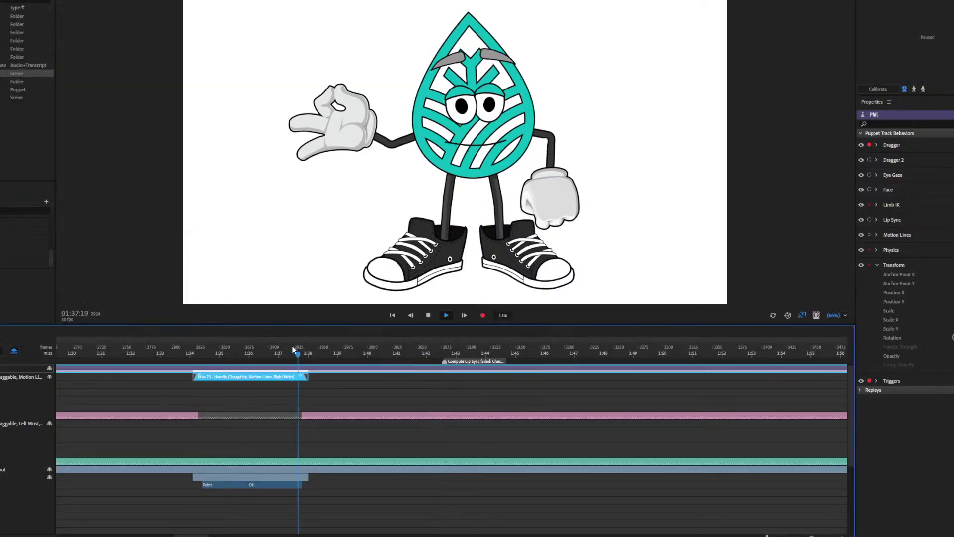
Step: Record a right-wrist take from about 01:39:13 to 01:42:23 with the Point and Open hand triggers
{"action": "left_click", "coordinate": [350, 356]}
{"action": "left_click_drag", "start_coordinate": [332, 173], "coordinate": [387, 191]}
{"action": "key", "text": "1"}
{"action": "left_click", "coordinate": [484, 316]}
{"action": "mouse_move", "coordinate": [425, 237]}
{"action": "left_mouse_down"}
{"action": "mouse_move", "coordinate": [340, 133]}
{"action": "mouse_move", "coordinate": [337, 139]}
{"action": "mouse_move", "coordinate": [350, 127]}
{"action": "mouse_move", "coordinate": [350, 154]}
{"action": "left_mouse_up"}
{"action": "key", "text": "space"}
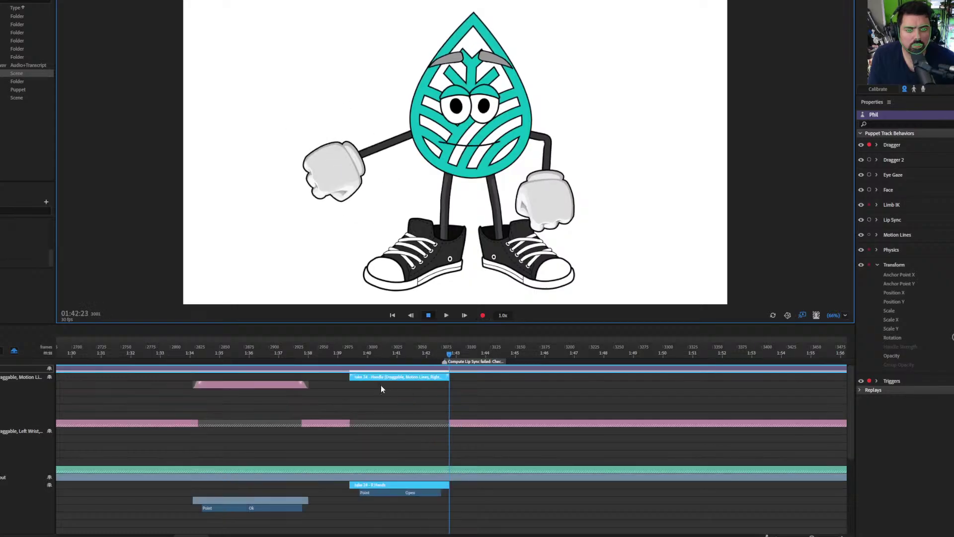
Step: Blend both ends of the right-wrist take ending at 01:42:23 and play the scene through to 01:44:21
{"action": "left_click_drag", "start_coordinate": [350, 373], "coordinate": [355, 374]}
{"action": "left_click_drag", "start_coordinate": [449, 373], "coordinate": [444, 373]}
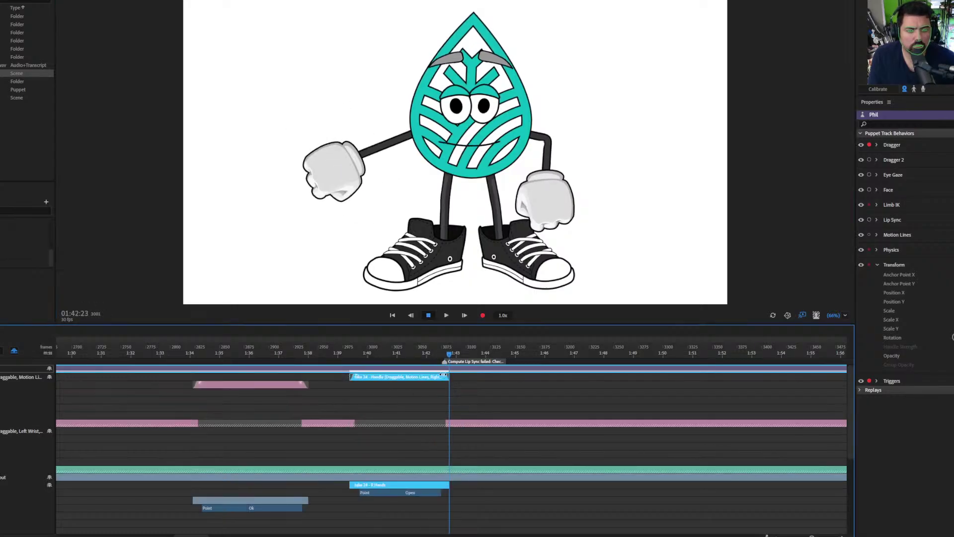
{"action": "key", "text": "space"}
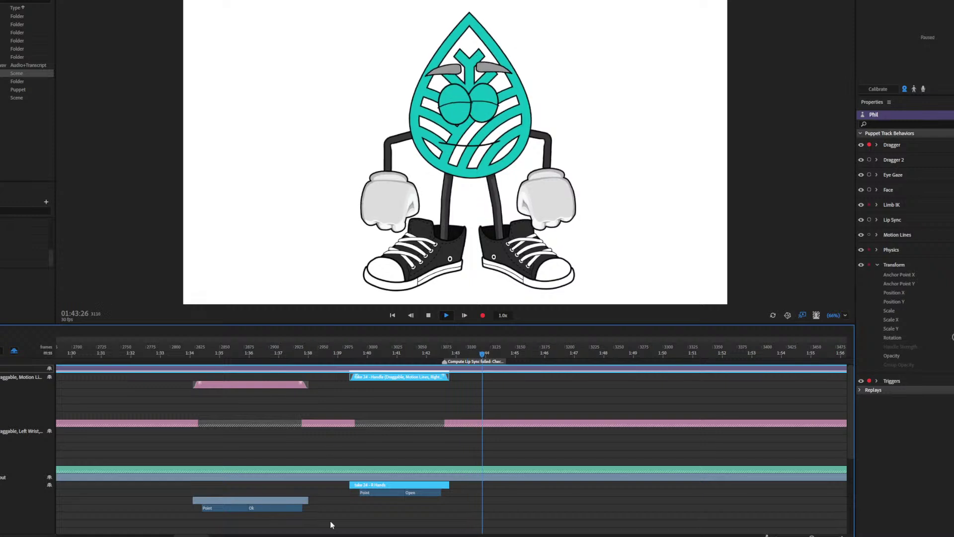
{"action": "key", "text": "space"}
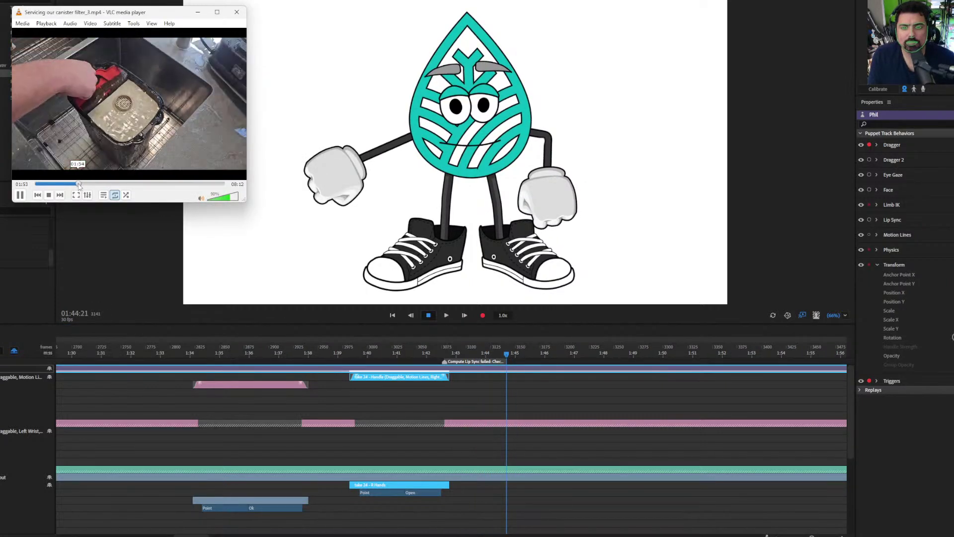
Step: Check the reference video in VLC around 01:50 to 01:58 for the next gesture
{"action": "left_click", "coordinate": [79, 184]}
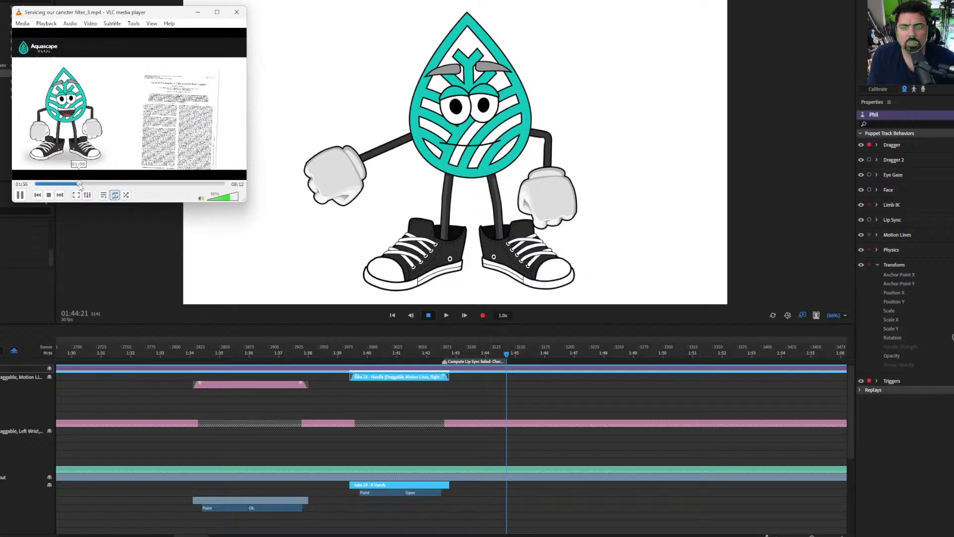
{"action": "left_click", "coordinate": [76, 184]}
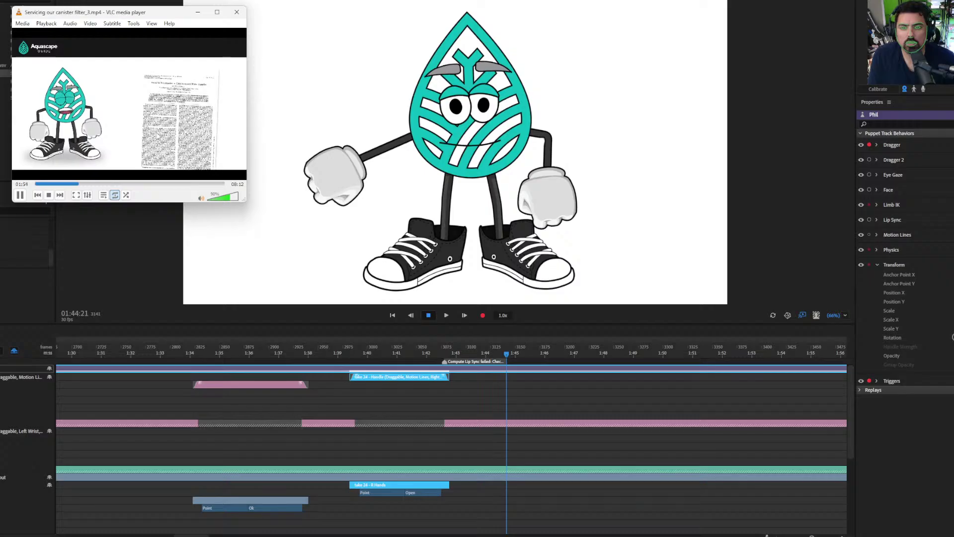
Step: Record a left-hand take from 1:55:06 with Dragger 2 armed and Dragger disarmed, triggering Point, Open and Point hands, and blend its ends
{"action": "left_click", "coordinate": [579, 350]}
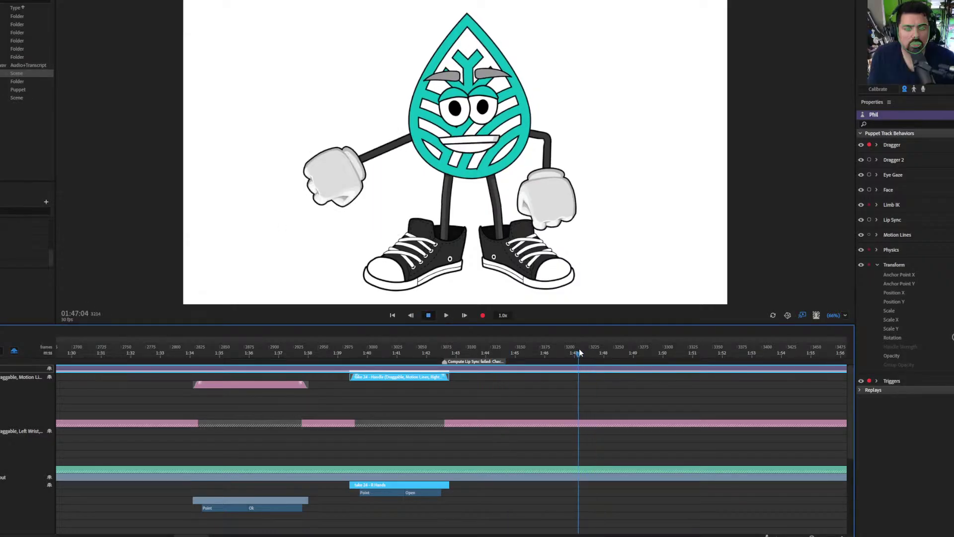
{"action": "key", "text": "alt+Tab"}
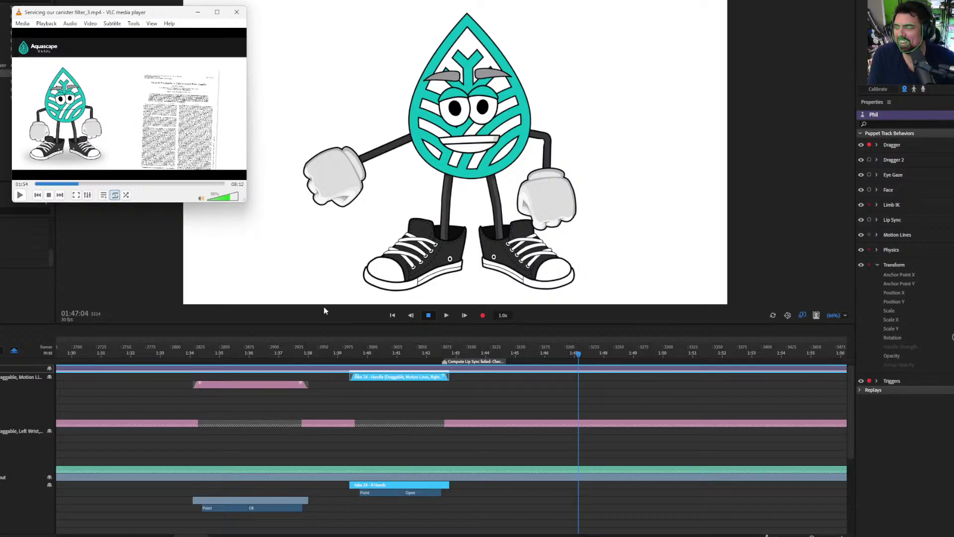
{"action": "left_click", "coordinate": [549, 347]}
{"action": "key", "text": "space"}
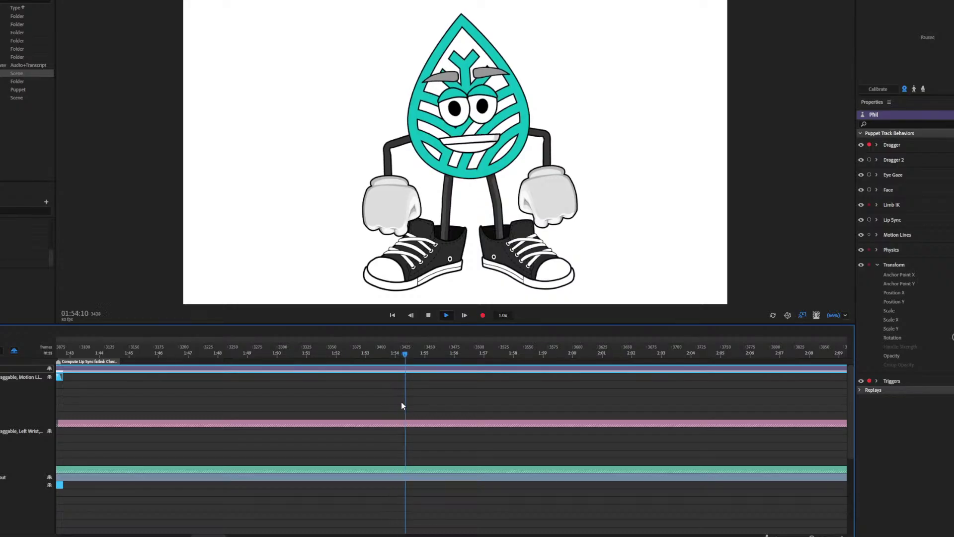
{"action": "left_click", "coordinate": [431, 354]}
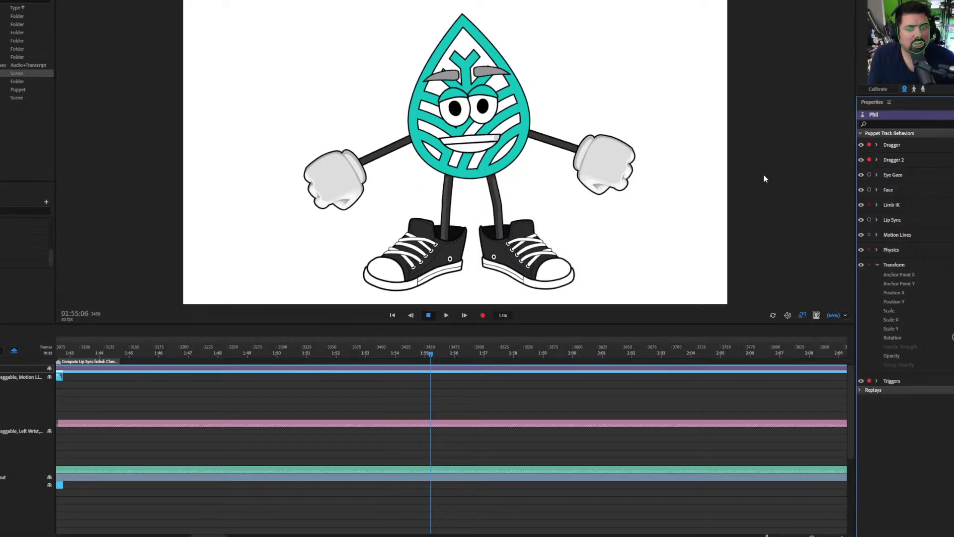
{"action": "left_click", "coordinate": [869, 144]}
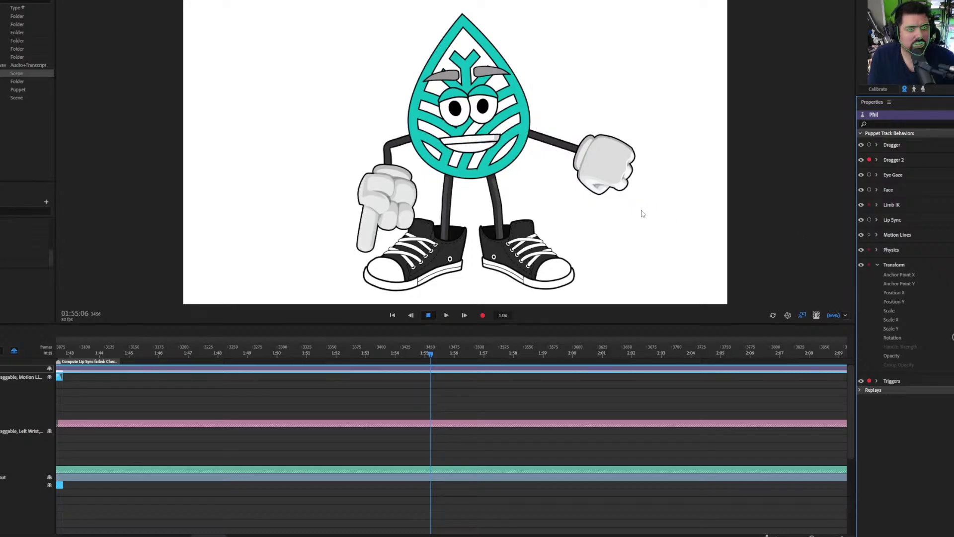
{"action": "mouse_move", "coordinate": [624, 209]}
{"action": "left_mouse_down"}
{"action": "mouse_move", "coordinate": [557, 186]}
{"action": "mouse_move", "coordinate": [556, 217]}
{"action": "mouse_move", "coordinate": [593, 151]}
{"action": "mouse_move", "coordinate": [595, 159]}
{"action": "mouse_move", "coordinate": [572, 118]}
{"action": "left_mouse_up"}
{"action": "left_click", "coordinate": [483, 316]}
{"action": "key", "text": "2"}
{"action": "key", "text": "space"}
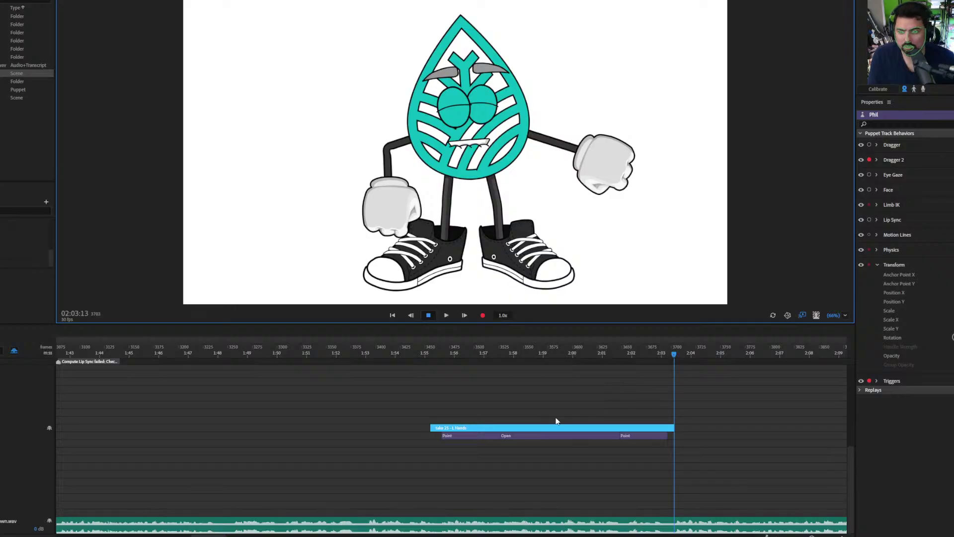
{"action": "left_click", "coordinate": [648, 431]}
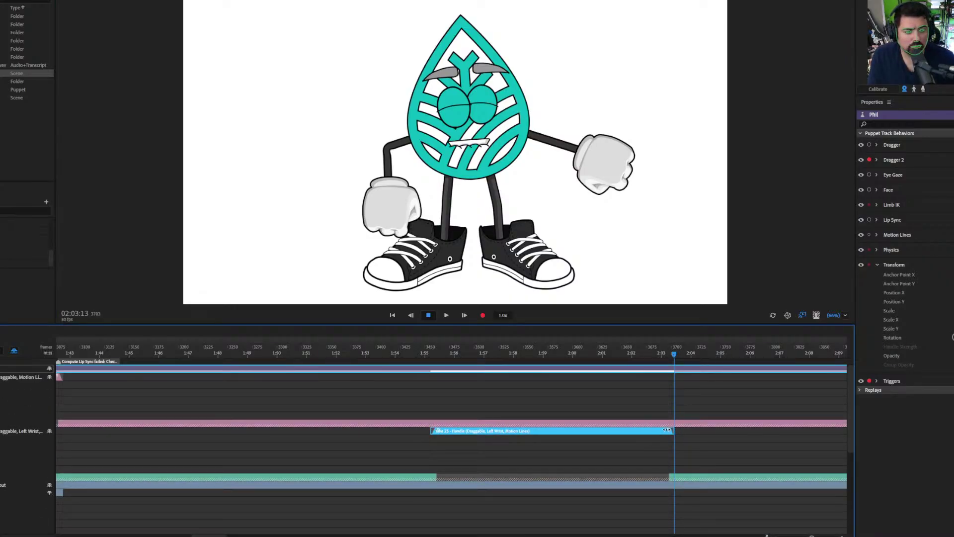
Step: Review the new left-hand take in the scene against the reference video, closing the aquarium photo that is in the way
{"action": "key", "text": "alt+Tab"}
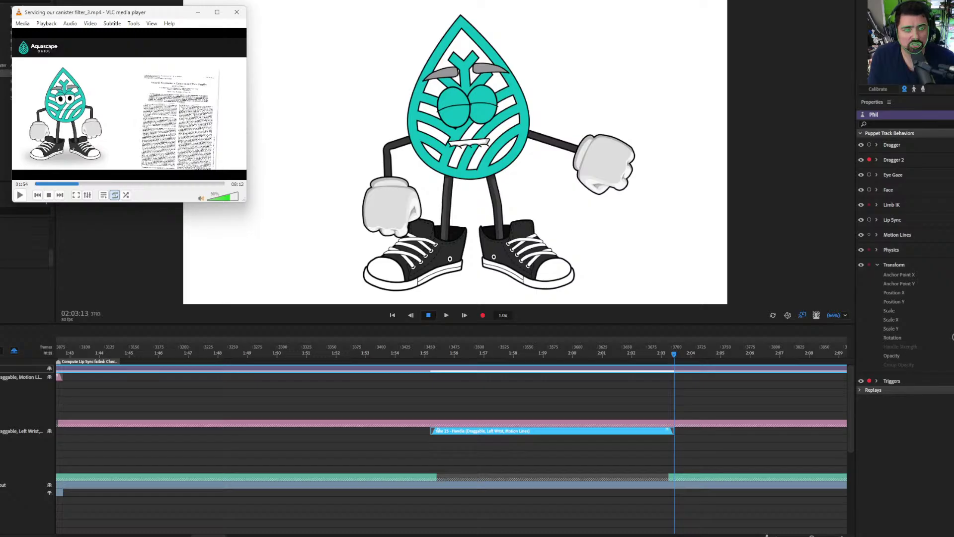
{"action": "left_click_drag", "start_coordinate": [209, 536], "coordinate": [217, 535]}
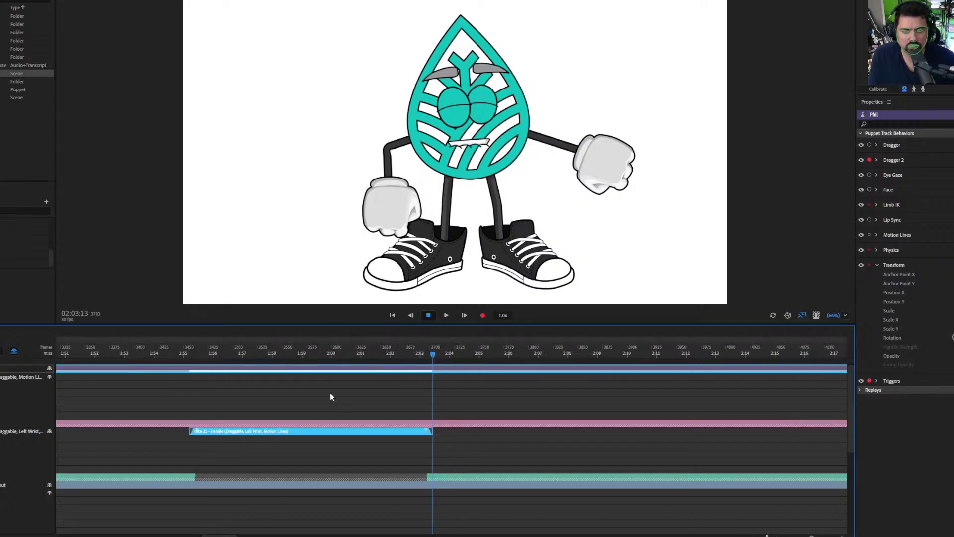
{"action": "left_click_drag", "start_coordinate": [372, 354], "coordinate": [316, 354]}
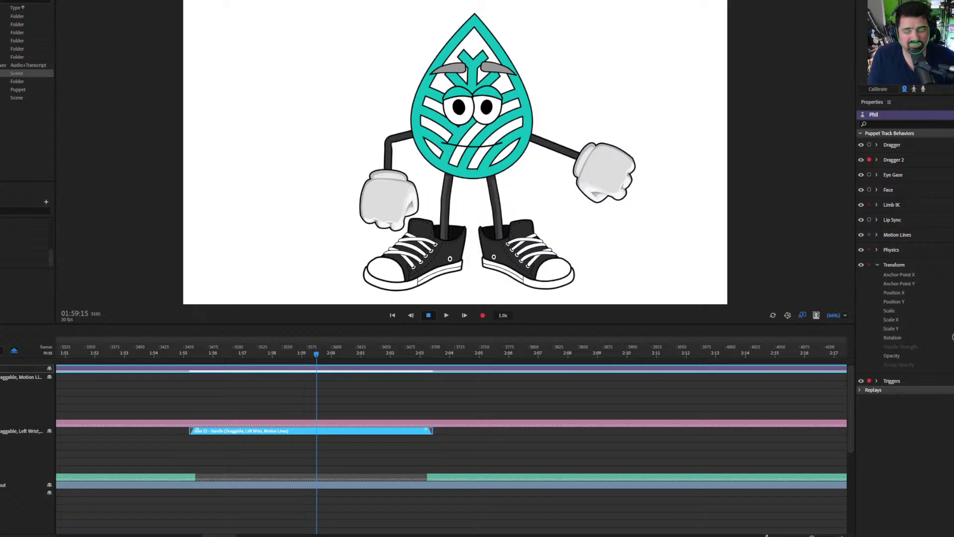
{"action": "left_click", "coordinate": [228, 499]}
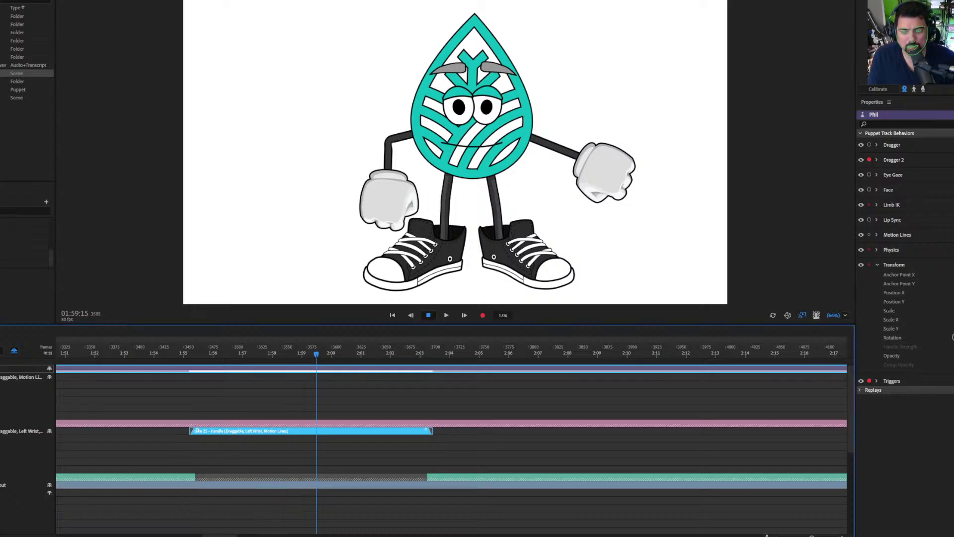
{"action": "key", "text": "alt+Tab"}
{"action": "key", "text": "alt+Tab"}
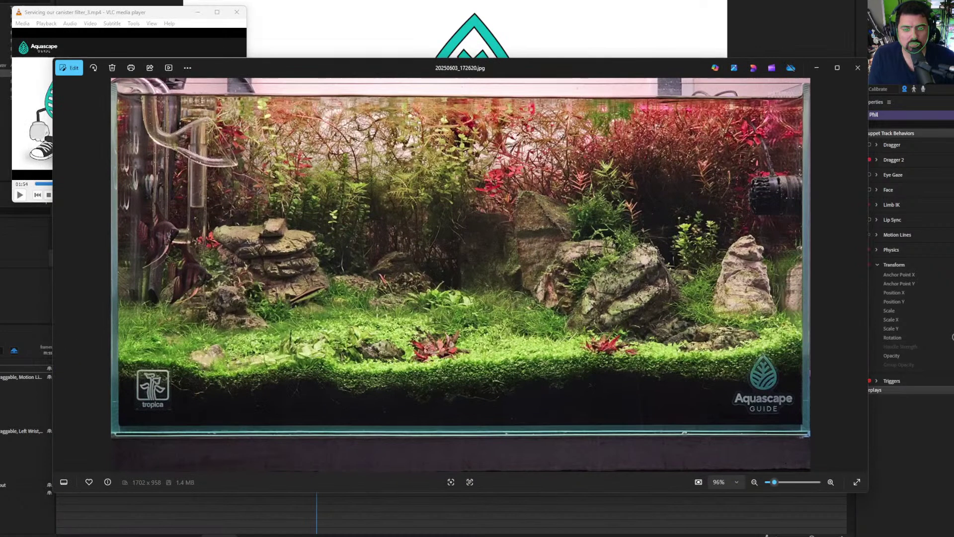
{"action": "left_click", "coordinate": [858, 68]}
{"action": "left_click", "coordinate": [267, 353]}
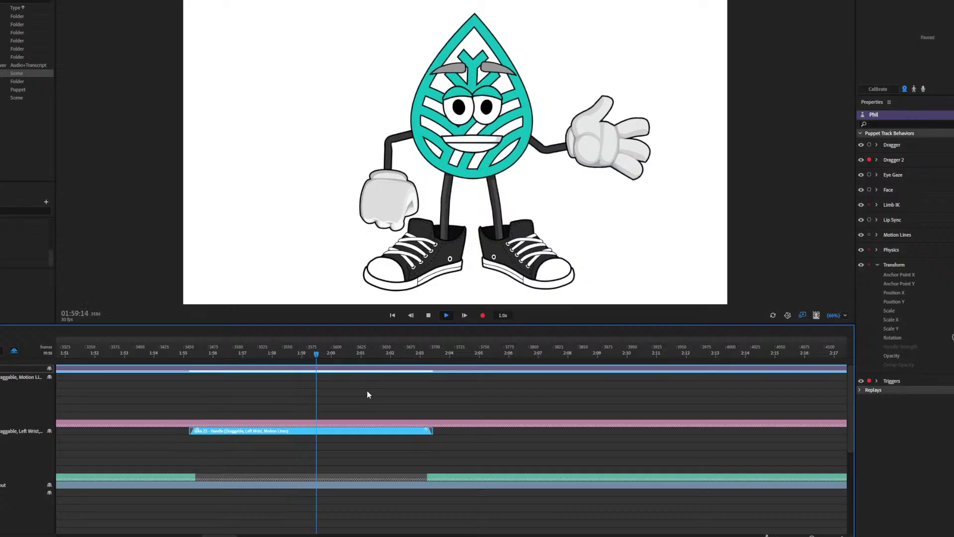
Step: Play the end of the left-hand take from about 2:02 and compare its timing with the reference video
{"action": "left_click", "coordinate": [395, 354]}
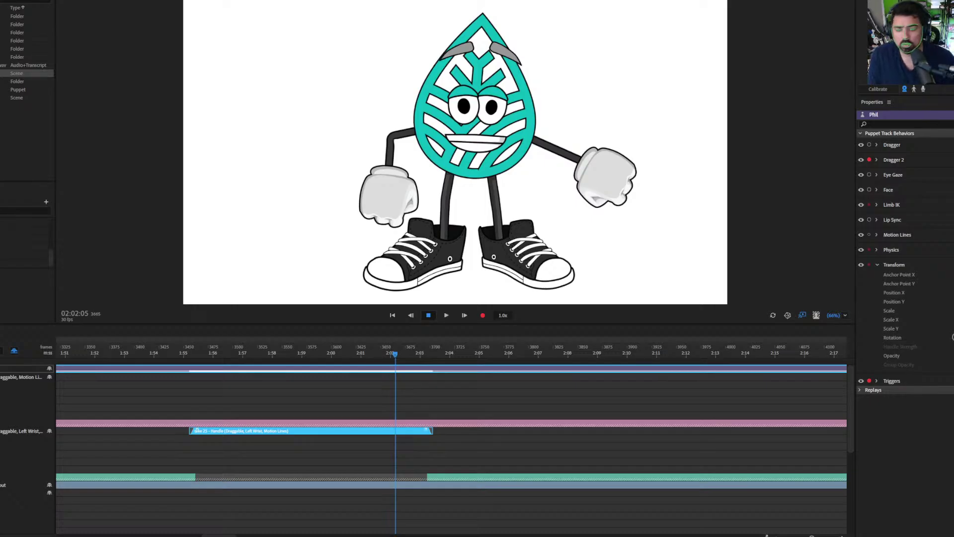
{"action": "key", "text": "space"}
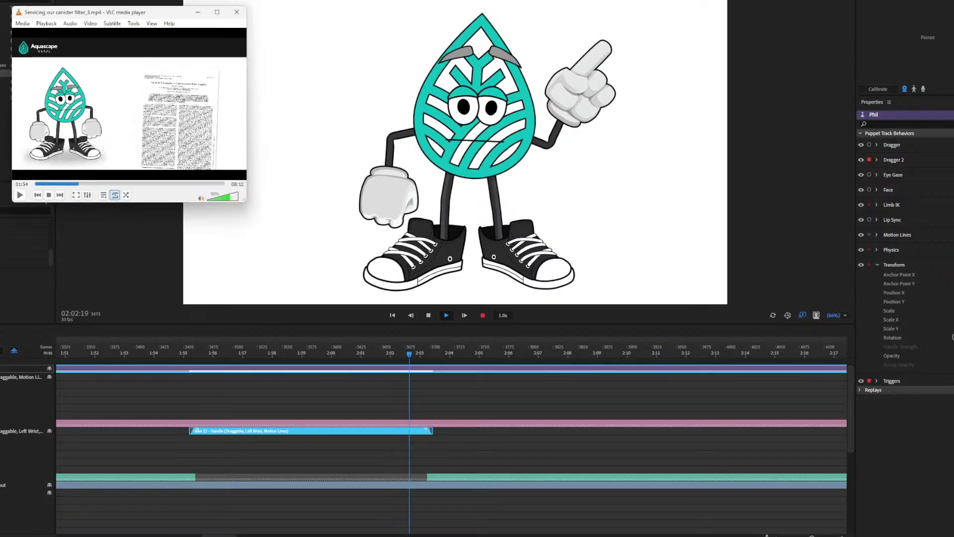
{"action": "key", "text": "space"}
{"action": "left_click", "coordinate": [315, 536]}
{"action": "key", "text": "space"}
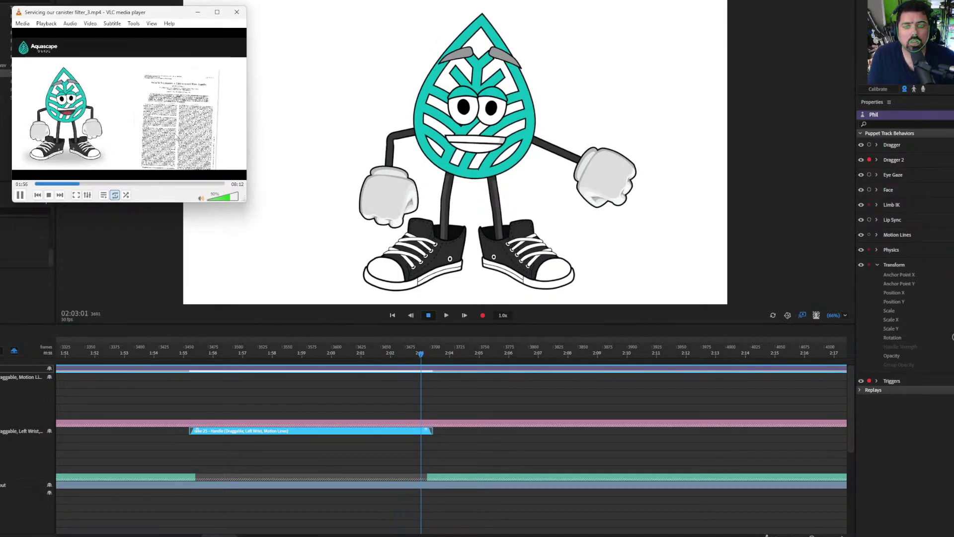
{"action": "left_click", "coordinate": [419, 354]}
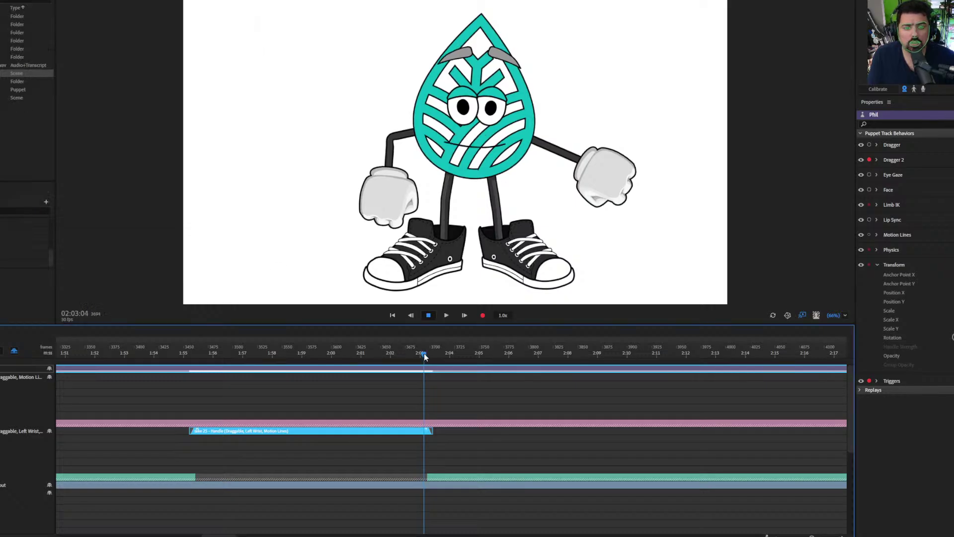
{"action": "key", "text": "alt+Tab"}
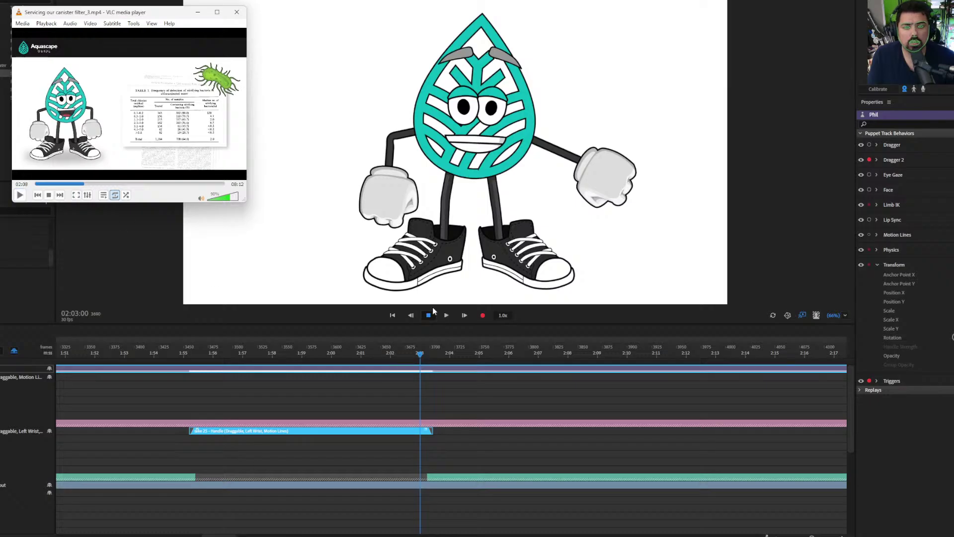
Step: Record a right-hand take from 2:07:06 with Dragger armed and Dragger 2 disarmed, triggering the Open hand
{"action": "left_click", "coordinate": [427, 353]}
{"action": "key", "text": "space"}
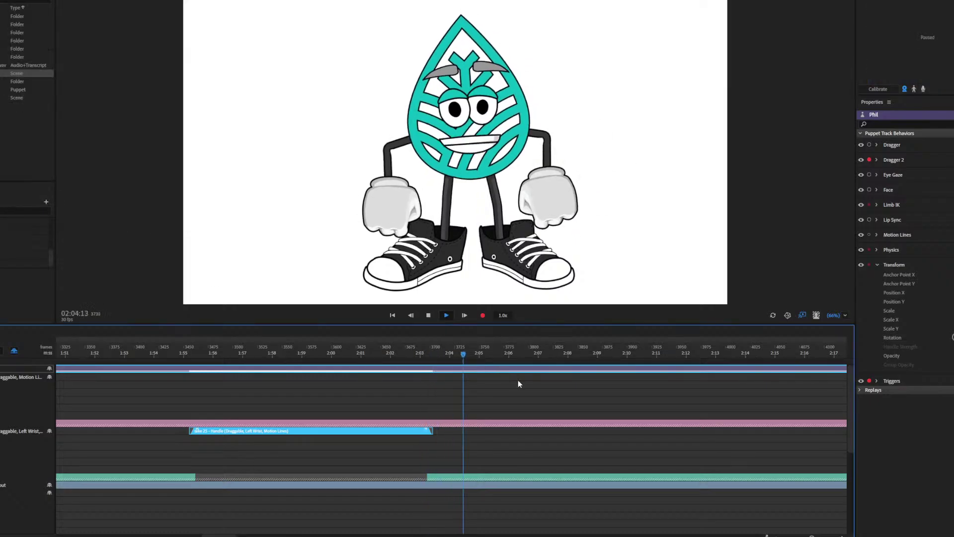
{"action": "left_click_drag", "start_coordinate": [236, 534], "coordinate": [252, 534]}
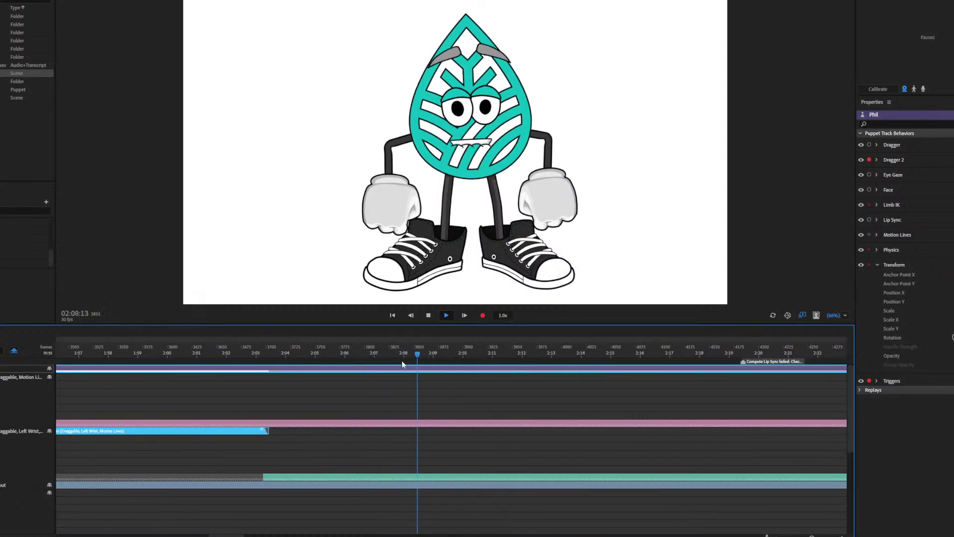
{"action": "left_click", "coordinate": [389, 353]}
{"action": "left_click", "coordinate": [380, 353]}
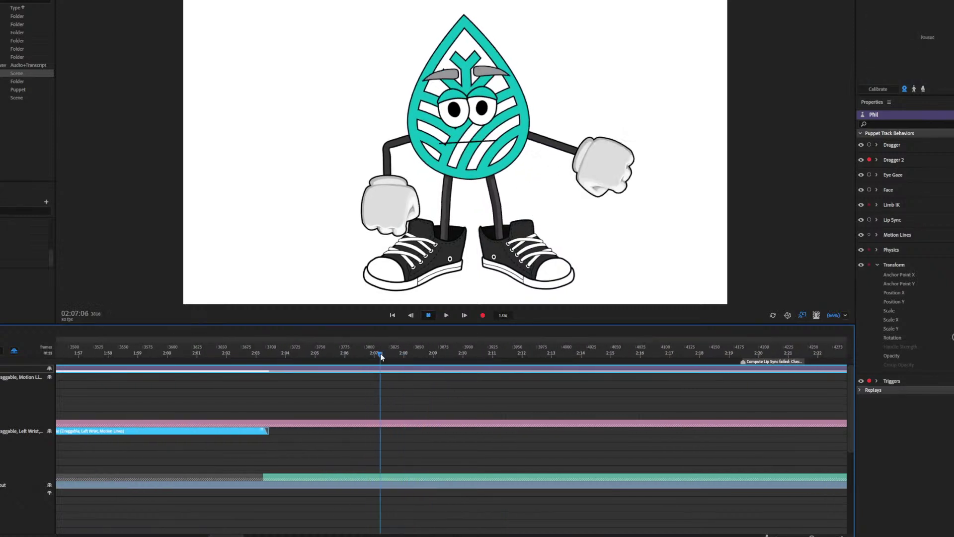
{"action": "left_click", "coordinate": [869, 145]}
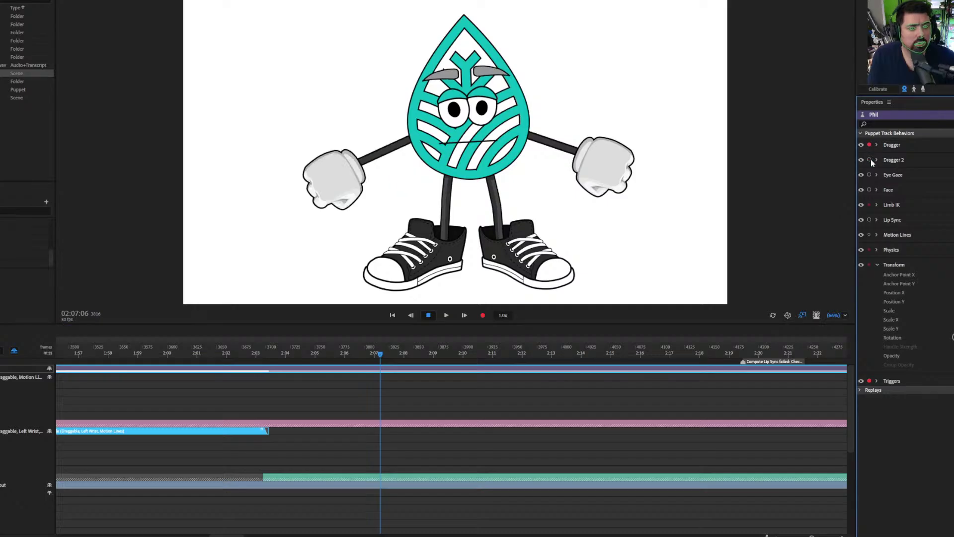
{"action": "left_click", "coordinate": [869, 159]}
{"action": "mouse_move", "coordinate": [338, 181]}
{"action": "left_mouse_down"}
{"action": "mouse_move", "coordinate": [385, 193]}
{"action": "mouse_move", "coordinate": [395, 201]}
{"action": "mouse_move", "coordinate": [354, 189]}
{"action": "mouse_move", "coordinate": [397, 209]}
{"action": "left_mouse_up"}
{"action": "key", "text": "ctrl+r"}
{"action": "key", "text": "space"}
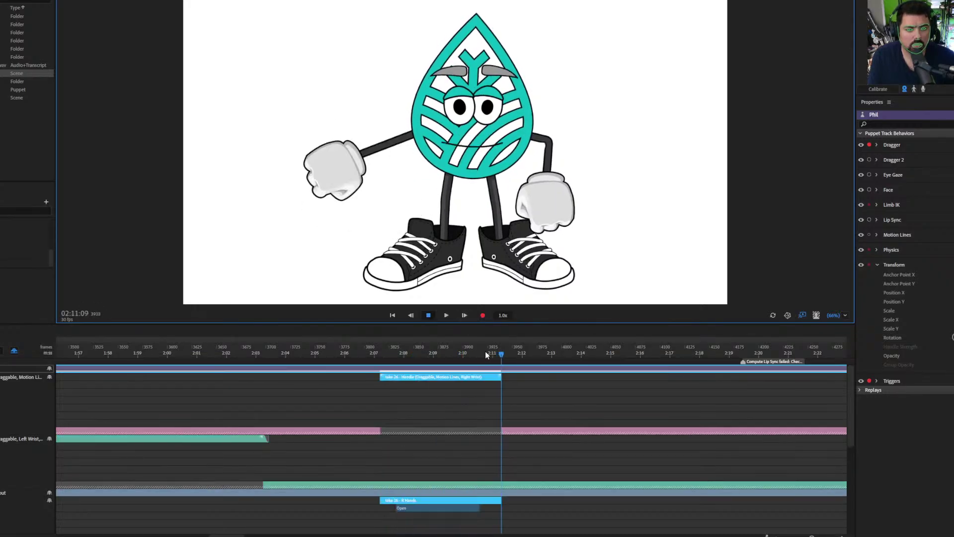
Step: Trim the end of the right-hand Handle take back to about 2:11 and blend both of its ends
{"action": "left_click", "coordinate": [485, 352]}
{"action": "left_click_drag", "start_coordinate": [501, 378], "coordinate": [484, 373]}
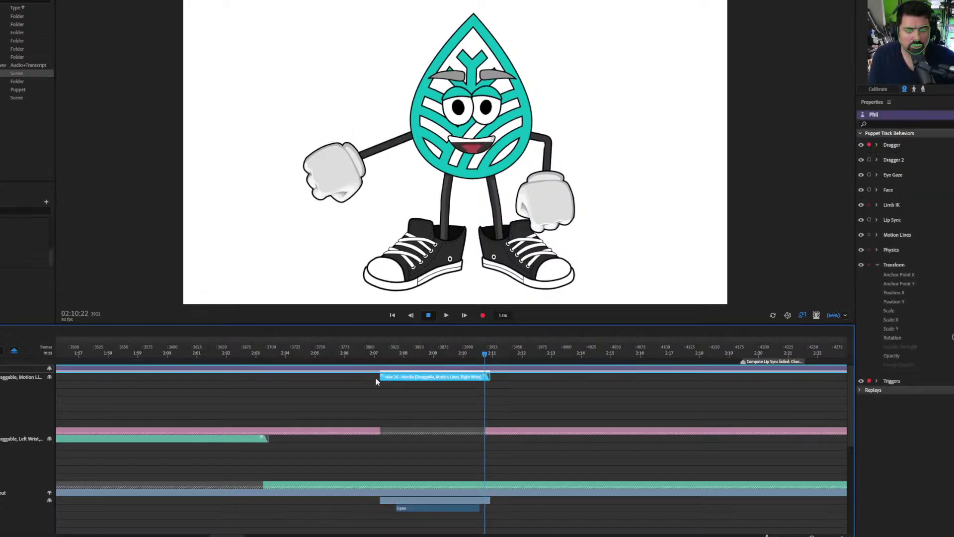
{"action": "left_click_drag", "start_coordinate": [381, 376], "coordinate": [434, 354]}
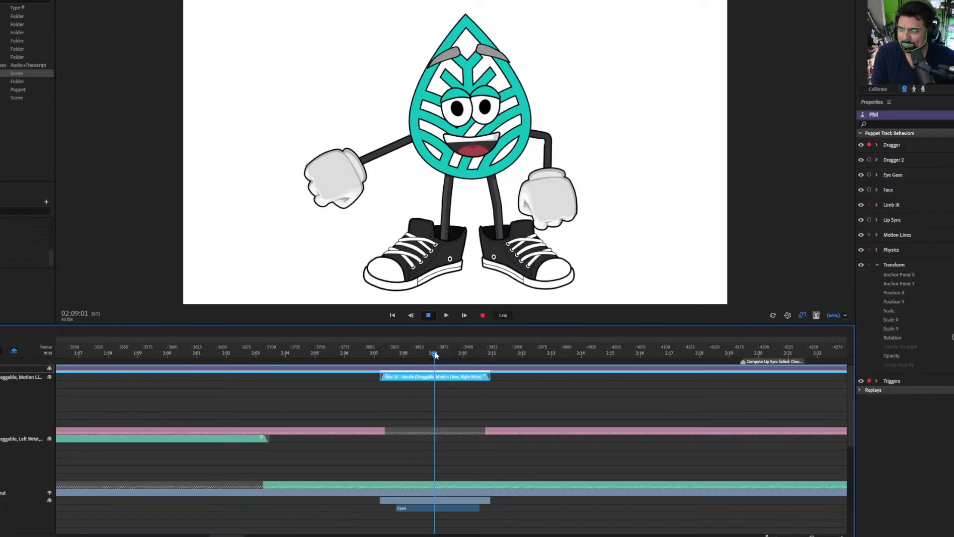
Step: Record a short left-hand gesture take from 2:17:17 with Dragger 2 armed instead of Dragger, and blend both of its ends
{"action": "left_click_drag", "start_coordinate": [436, 354], "coordinate": [484, 358]}
{"action": "key", "text": "space"}
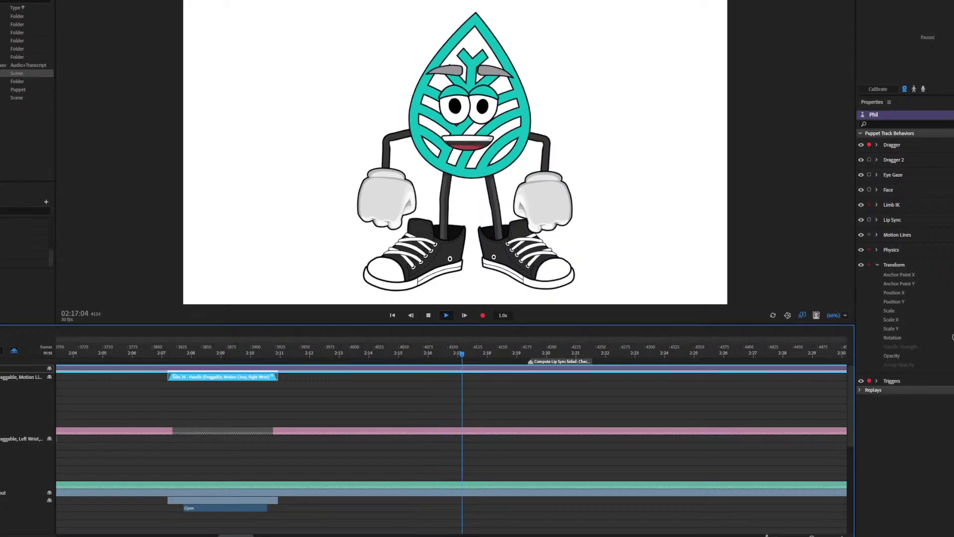
{"action": "left_click", "coordinate": [398, 354]}
{"action": "left_click", "coordinate": [379, 353]}
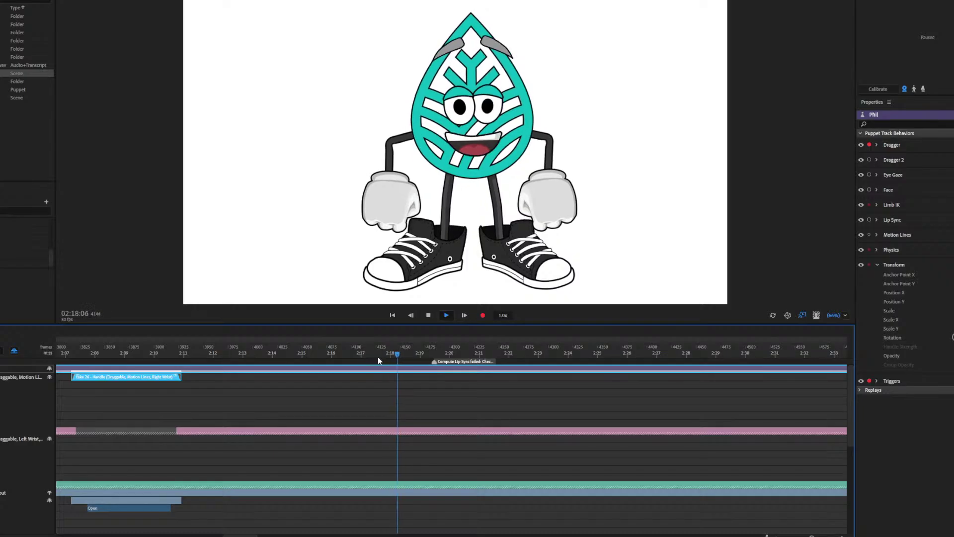
{"action": "key", "text": "space"}
{"action": "left_click", "coordinate": [869, 159]}
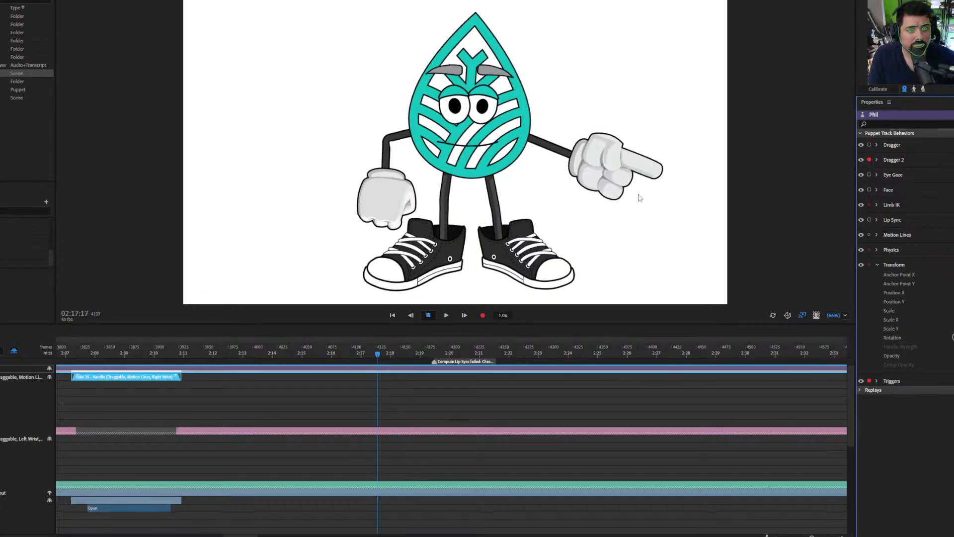
{"action": "mouse_move", "coordinate": [608, 167]}
{"action": "left_mouse_down"}
{"action": "mouse_move", "coordinate": [563, 199]}
{"action": "mouse_move", "coordinate": [602, 117]}
{"action": "mouse_move", "coordinate": [605, 154]}
{"action": "mouse_move", "coordinate": [571, 191]}
{"action": "left_mouse_up"}
{"action": "left_click", "coordinate": [483, 315]}
{"action": "key", "text": "o"}
{"action": "key", "text": "space"}
{"action": "left_click", "coordinate": [389, 395]}
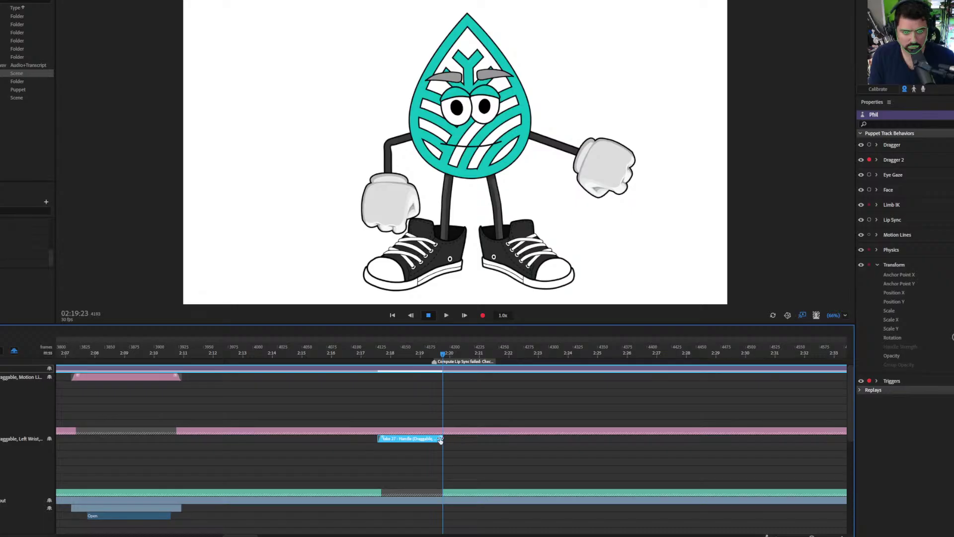
Step: Replay the scene around the short left-hand take and scan the reference video between about 2:22 and 2:41 for the matching moment
{"action": "left_click", "coordinate": [385, 353]}
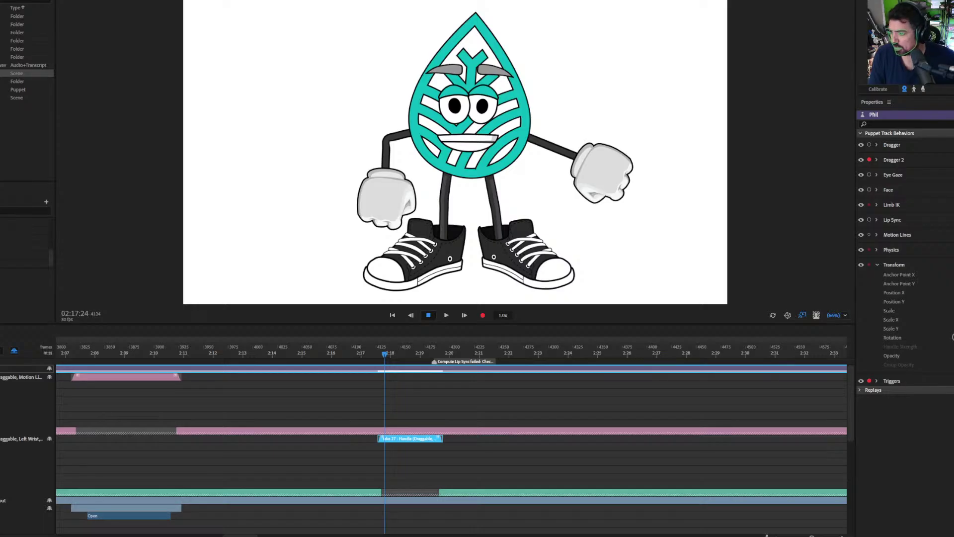
{"action": "left_click", "coordinate": [413, 356]}
{"action": "key", "text": "space"}
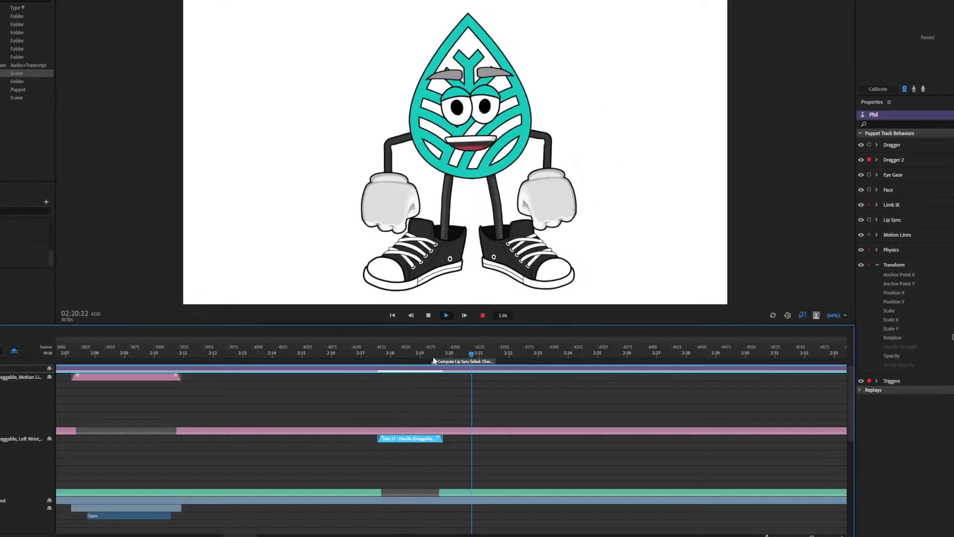
{"action": "key", "text": "space"}
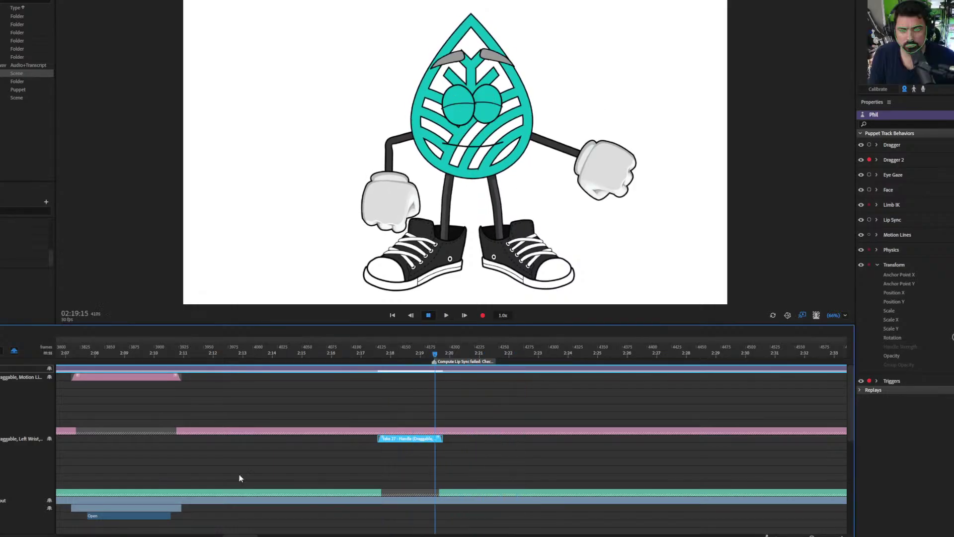
{"action": "key", "text": "alt+Tab"}
{"action": "left_click_drag", "start_coordinate": [86, 184], "coordinate": [96, 184]}
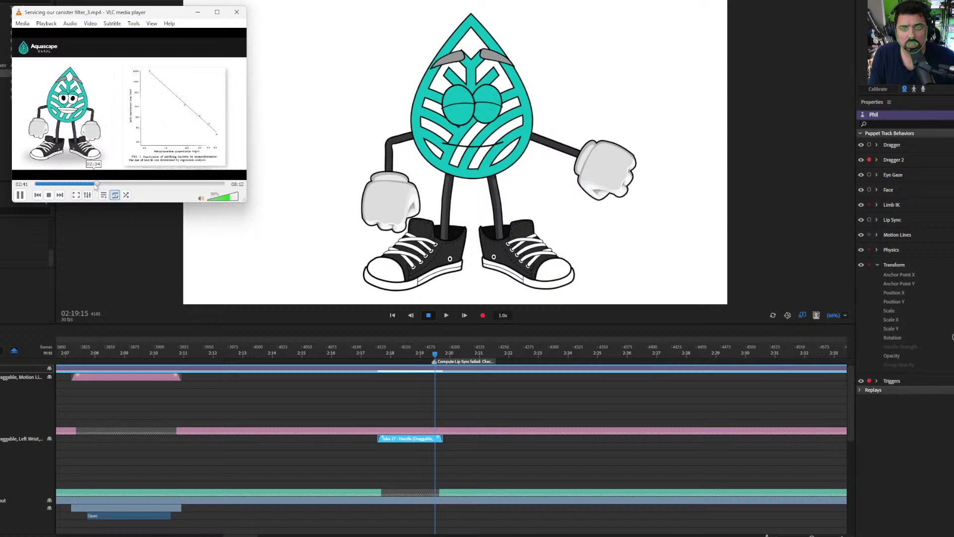
{"action": "left_click", "coordinate": [93, 184]}
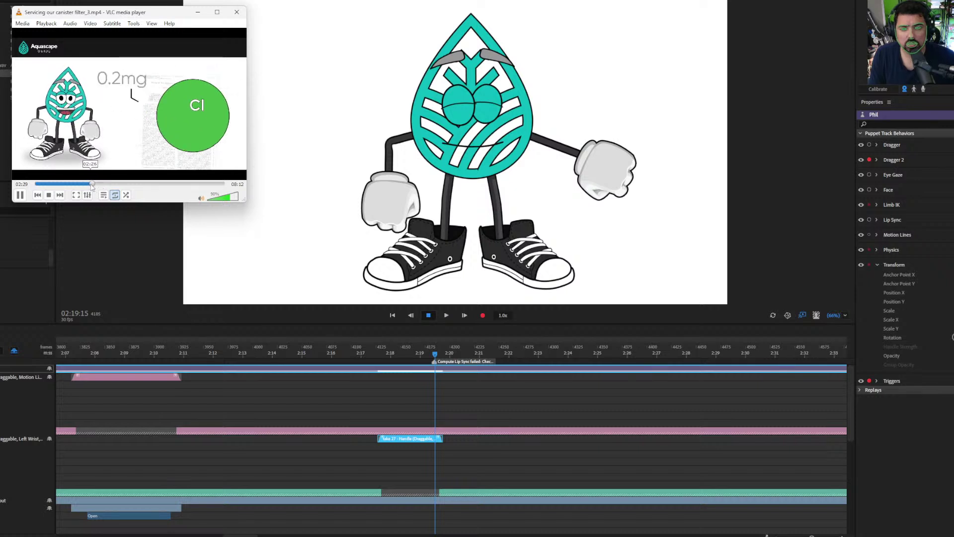
{"action": "left_click", "coordinate": [88, 185]}
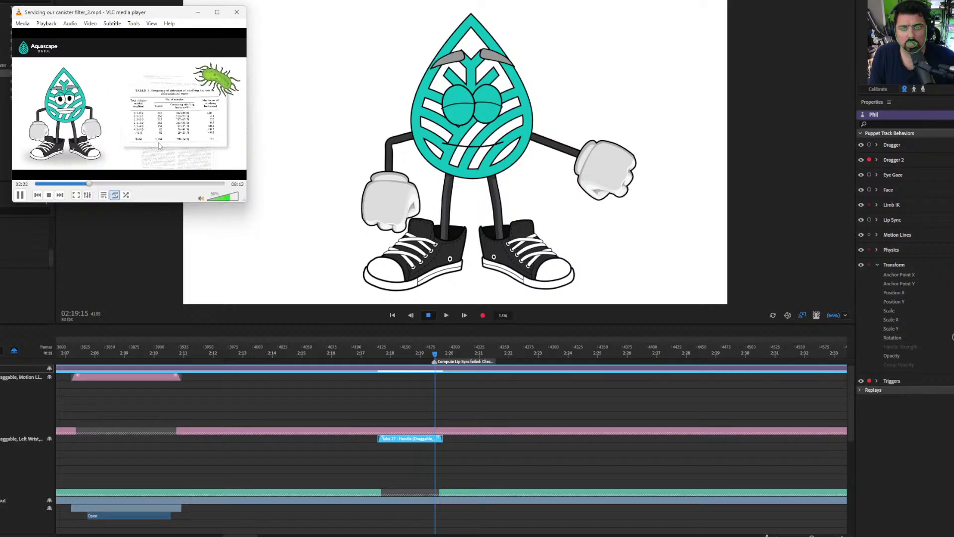
Step: Check the reference video around 2:23 and replay the scene from about 2:18 to find the next gesture point
{"action": "left_click_drag", "start_coordinate": [435, 359], "coordinate": [431, 351]}
{"action": "left_click", "coordinate": [288, 526]}
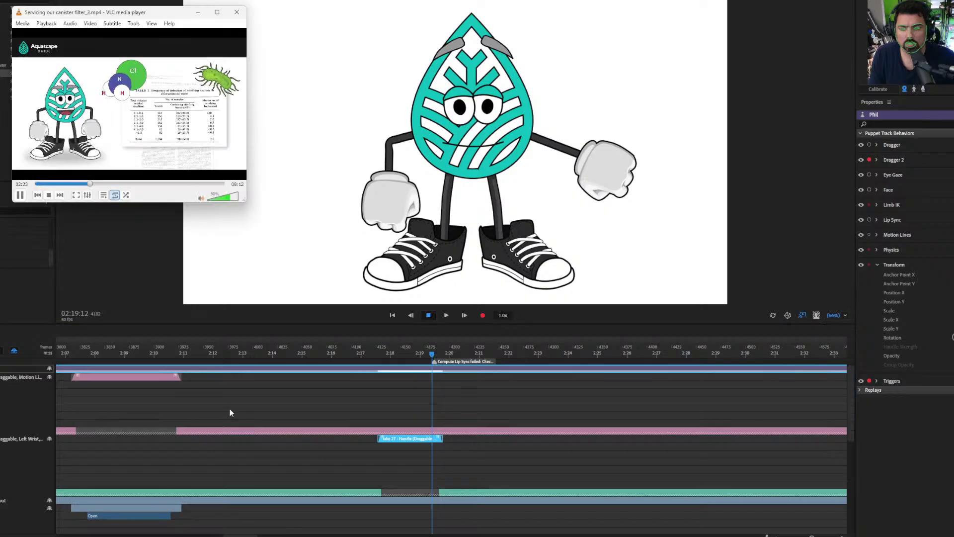
{"action": "key", "text": "space"}
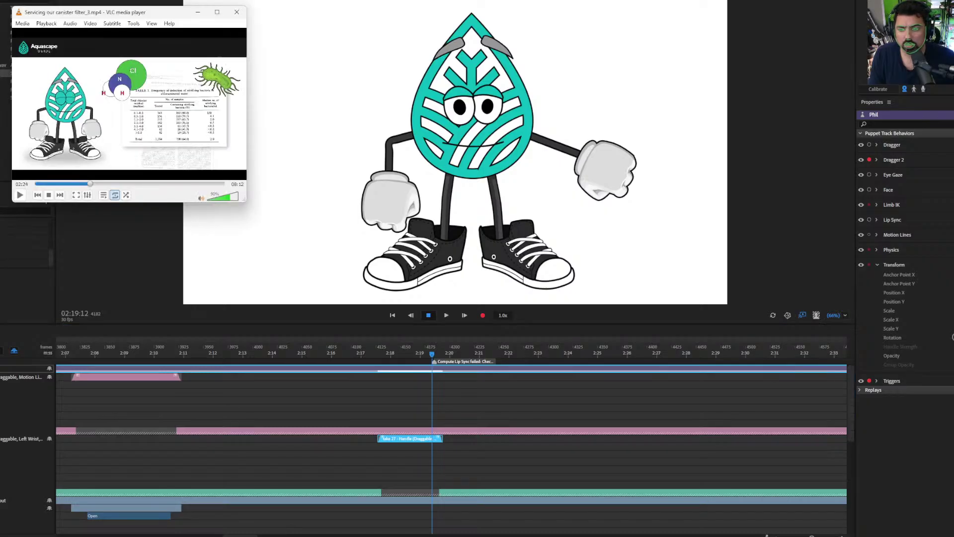
{"action": "left_click_drag", "start_coordinate": [432, 354], "coordinate": [431, 358]}
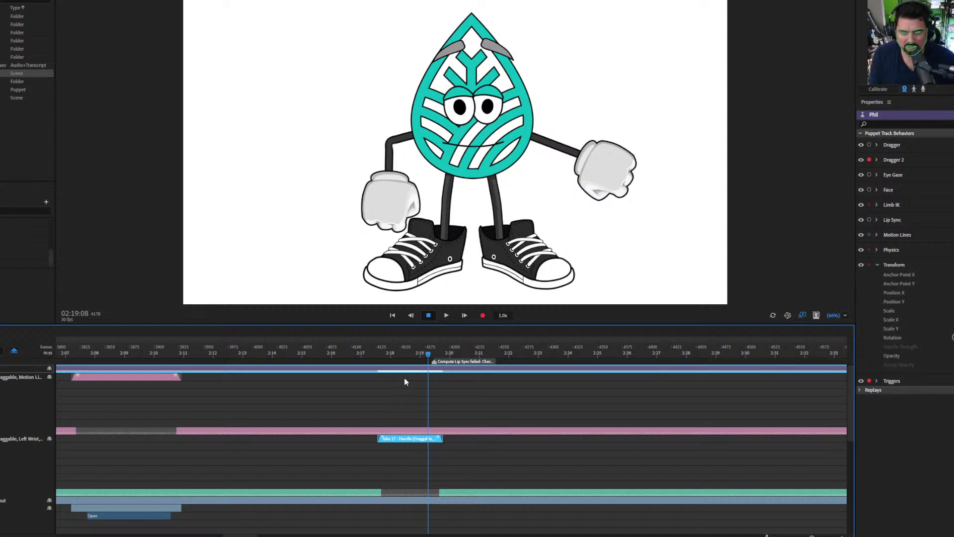
{"action": "left_click", "coordinate": [408, 353]}
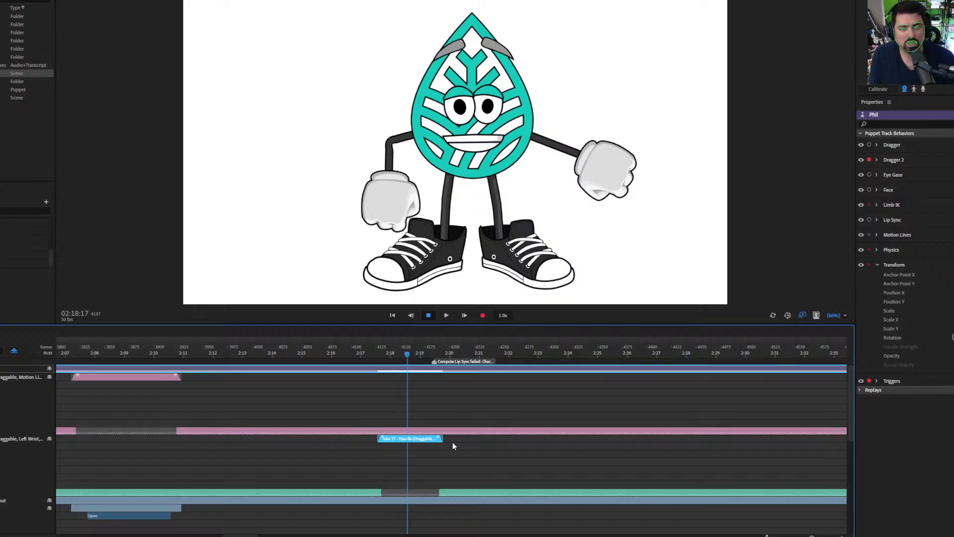
{"action": "left_click", "coordinate": [412, 353]}
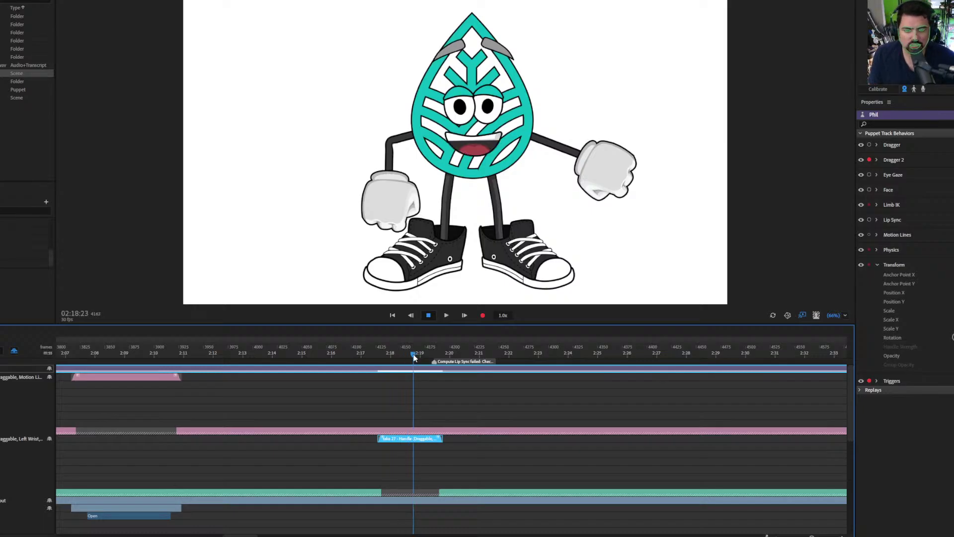
{"action": "key", "text": "space"}
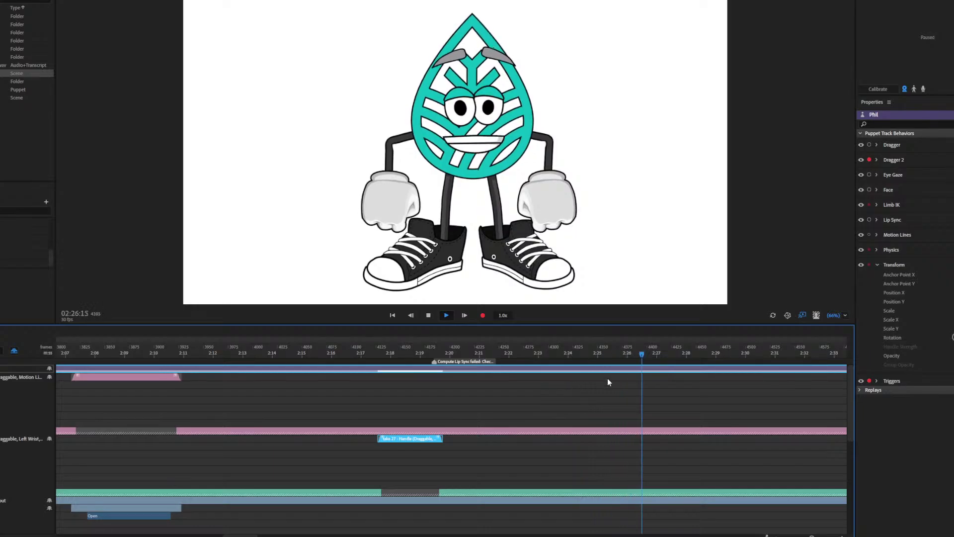
Step: Record a left-hand take from 2:25:09 to 2:28:06 with Dragger 2 armed, and blend both of its ends
{"action": "left_click", "coordinate": [607, 353]}
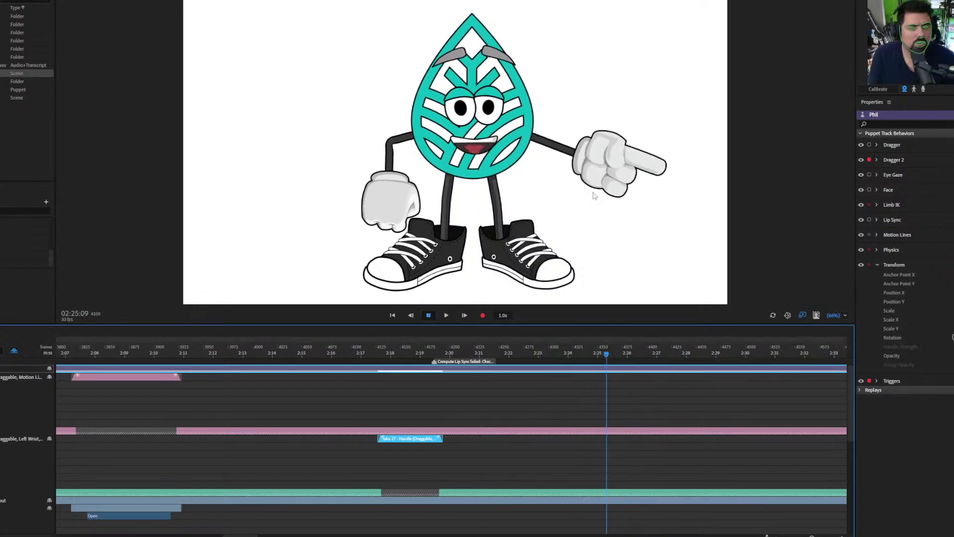
{"action": "left_click", "coordinate": [482, 316]}
{"action": "mouse_move", "coordinate": [566, 192]}
{"action": "left_mouse_down"}
{"action": "mouse_move", "coordinate": [575, 108]}
{"action": "mouse_move", "coordinate": [587, 117]}
{"action": "mouse_move", "coordinate": [587, 149]}
{"action": "left_mouse_up"}
{"action": "key", "text": "space"}
{"action": "left_click", "coordinate": [639, 411]}
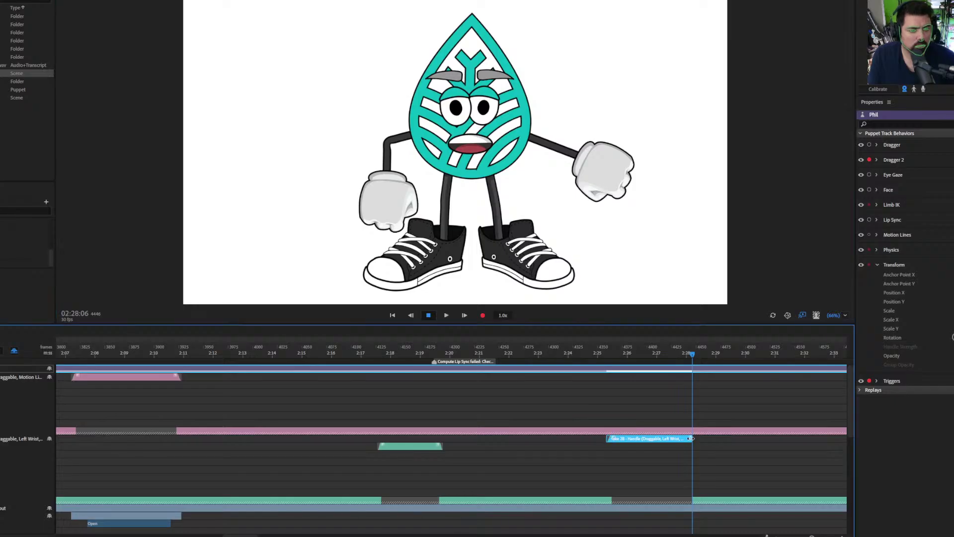
{"action": "scroll", "coordinate": [687, 437], "scroll_direction": "down", "scroll_amount": 1}
Step: Switch to VLC to scan the reference video between about 2:53 and 3:19, and play the scene on from 2:28:06
{"action": "key", "text": "alt+Tab"}
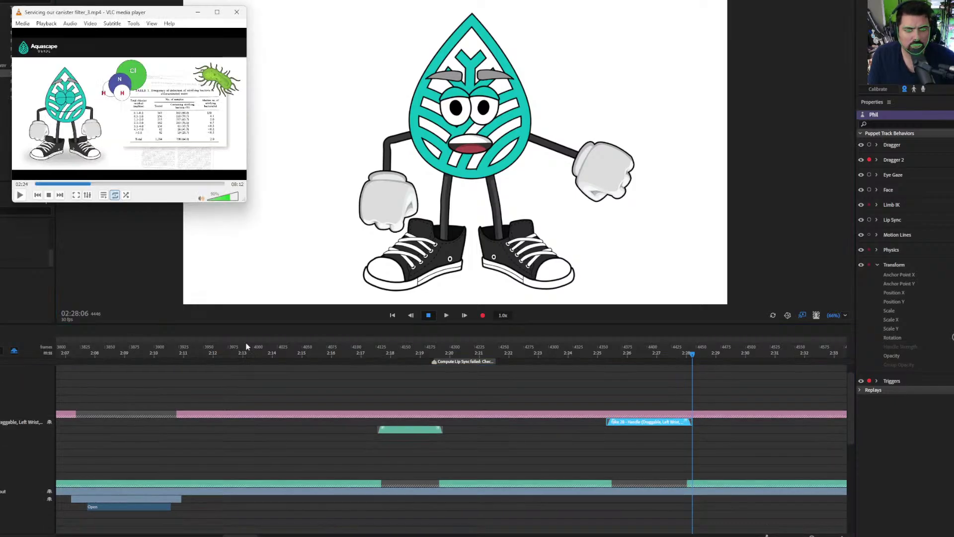
{"action": "left_click", "coordinate": [100, 184]}
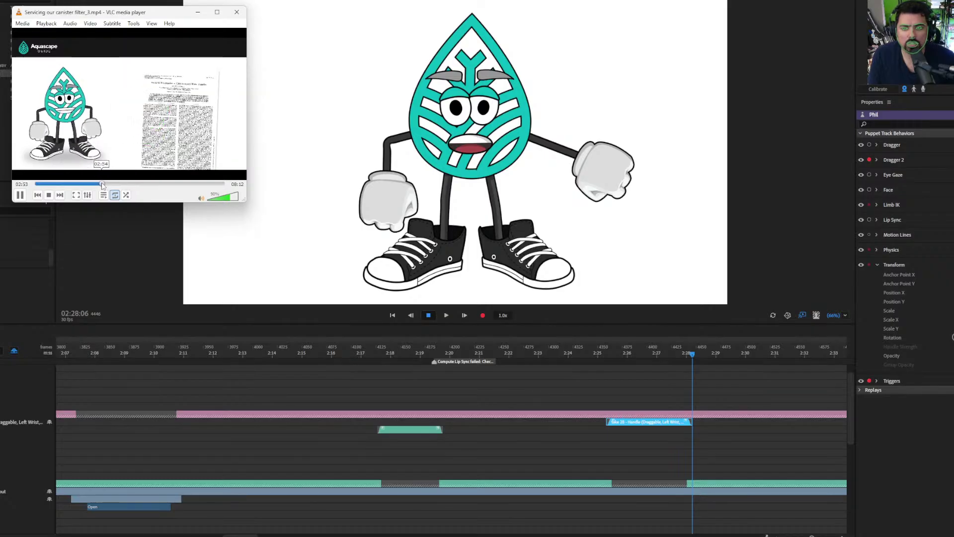
{"action": "left_click", "coordinate": [110, 184]}
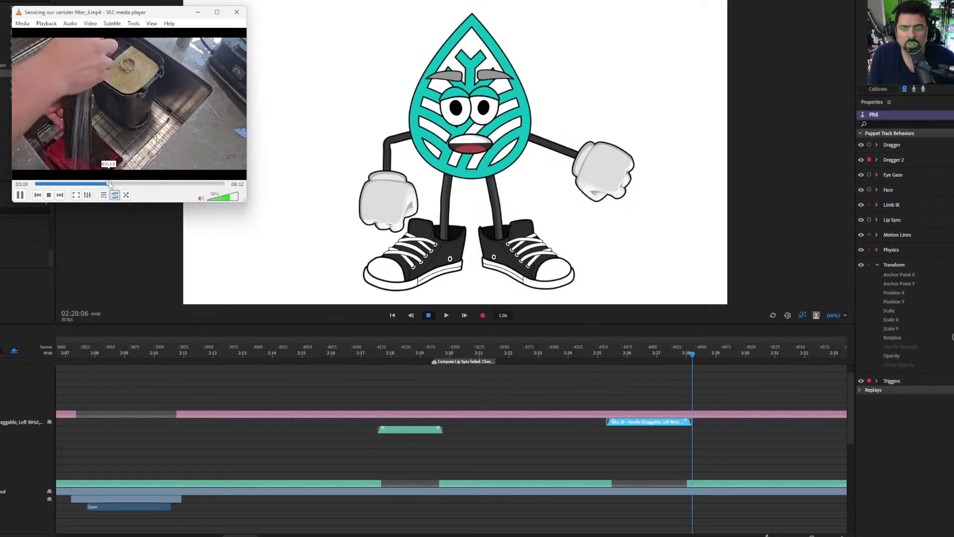
{"action": "left_click", "coordinate": [109, 184]}
{"action": "left_click", "coordinate": [154, 127]}
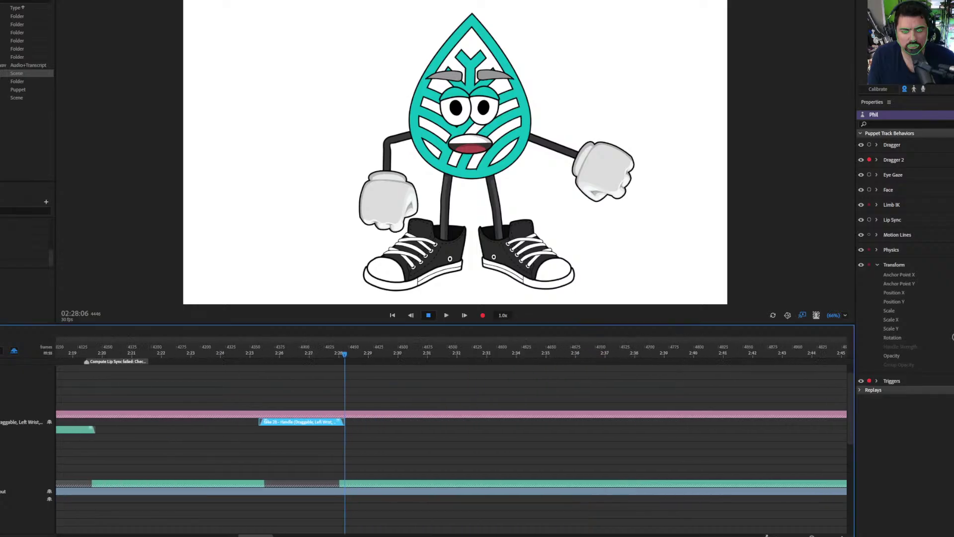
{"action": "key", "text": "space"}
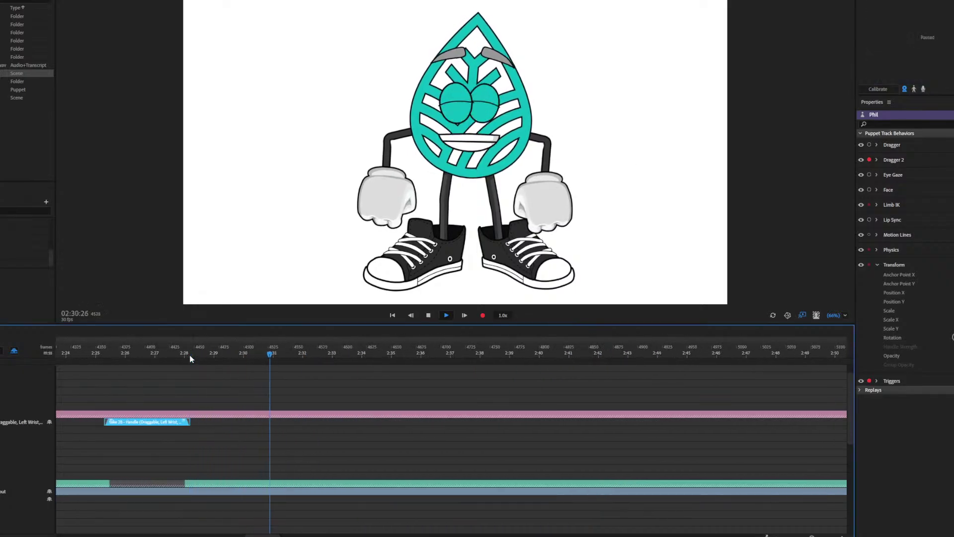
Step: Record a long left-hand gesture take from 2:30:17 by moving the left wrist outward
{"action": "left_click", "coordinate": [261, 354]}
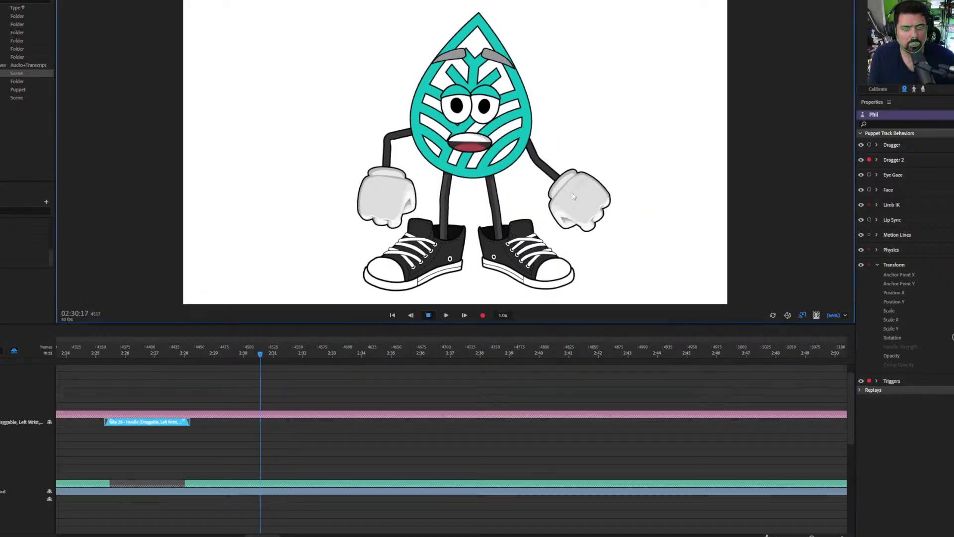
{"action": "left_click", "coordinate": [482, 315]}
{"action": "mouse_move", "coordinate": [539, 207]}
{"action": "left_mouse_down"}
{"action": "mouse_move", "coordinate": [586, 177]}
{"action": "mouse_move", "coordinate": [569, 111]}
{"action": "mouse_move", "coordinate": [578, 172]}
{"action": "left_mouse_up"}
{"action": "key", "text": "space"}
Step: Trim the end of the long left-hand Handle take back to about 2:40 and blend both of its ends
{"action": "left_click_drag", "start_coordinate": [511, 353], "coordinate": [533, 353]}
{"action": "scroll", "coordinate": [548, 388], "scroll_direction": "up", "scroll_amount": 3}
{"action": "scroll", "coordinate": [549, 388], "scroll_direction": "up", "scroll_amount": 3}
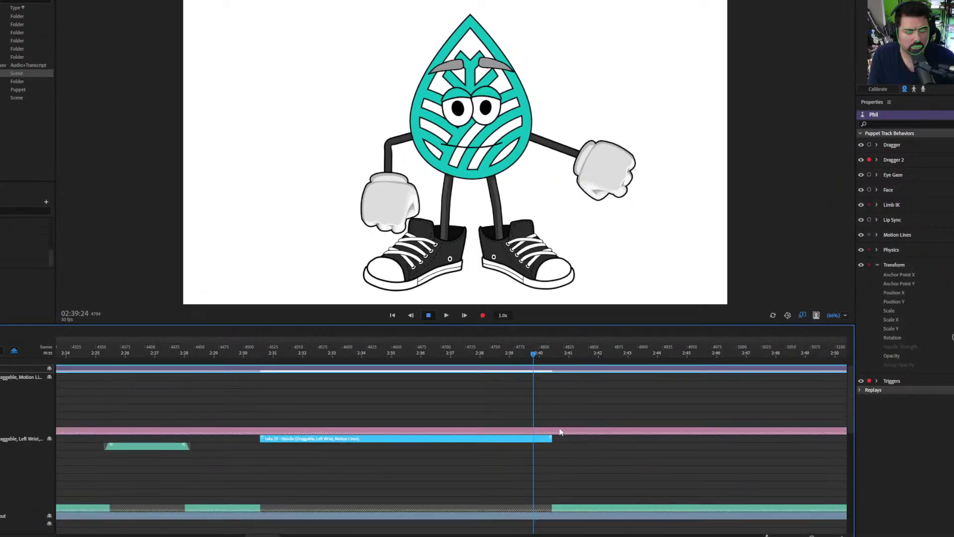
{"action": "left_click_drag", "start_coordinate": [550, 439], "coordinate": [541, 439]}
{"action": "left_click_drag", "start_coordinate": [261, 438], "coordinate": [268, 438]}
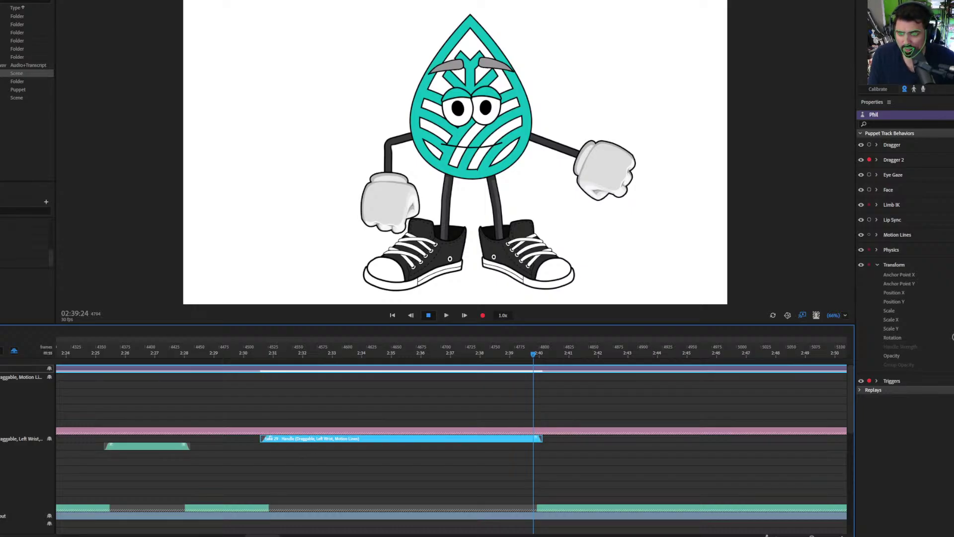
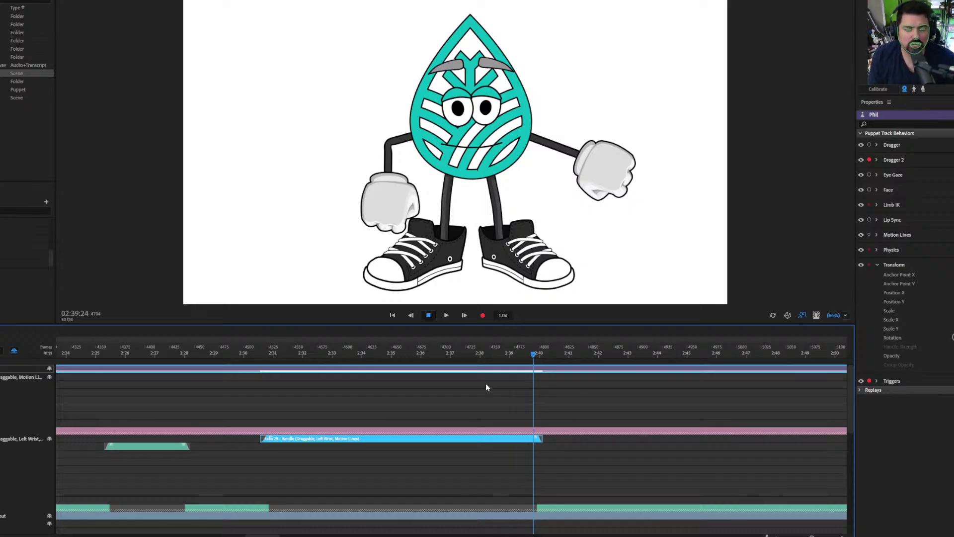
Step: Record a left-hand take from 2:46:19 to 2:51:28 and blend both ends of its Handle take
{"action": "left_click", "coordinate": [526, 354]}
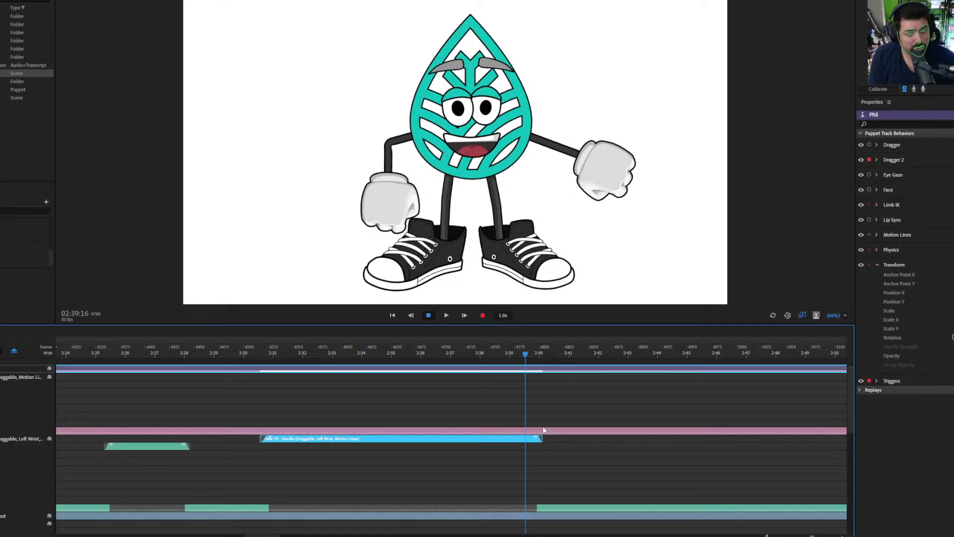
{"action": "key", "text": "space"}
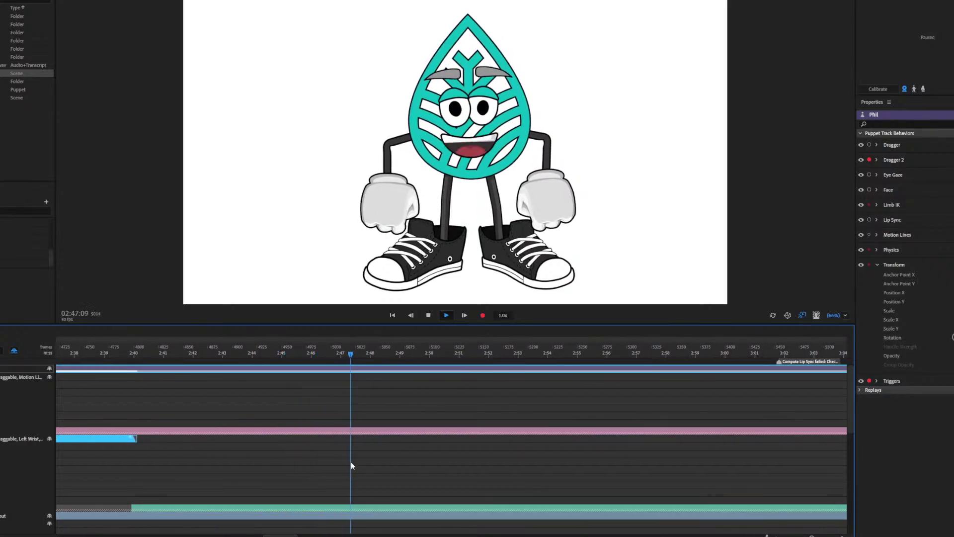
{"action": "left_click", "coordinate": [341, 354]}
{"action": "left_click", "coordinate": [331, 353]}
{"action": "left_click", "coordinate": [429, 314]}
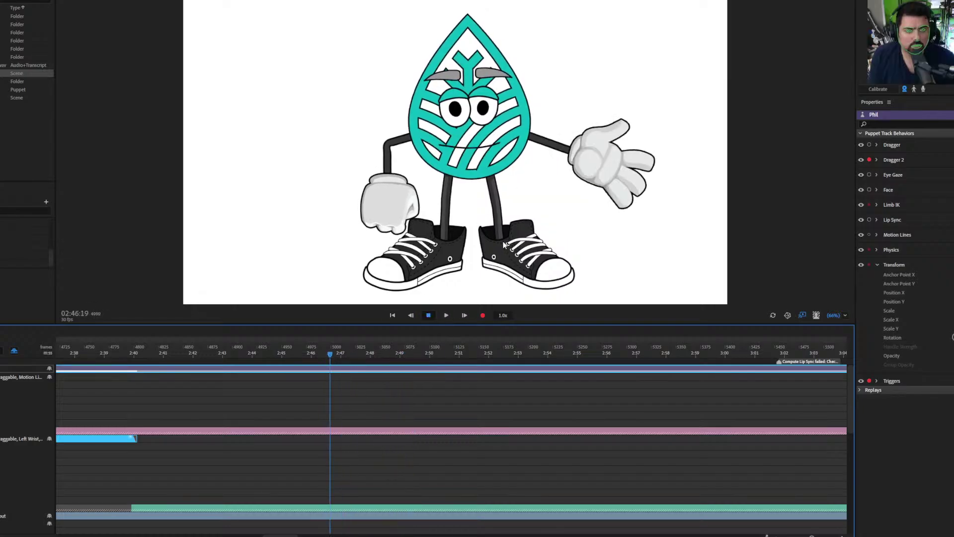
{"action": "left_click", "coordinate": [484, 315]}
{"action": "mouse_move", "coordinate": [544, 203]}
{"action": "left_mouse_down"}
{"action": "mouse_move", "coordinate": [585, 183]}
{"action": "mouse_move", "coordinate": [573, 144]}
{"action": "left_mouse_up"}
{"action": "key", "text": "space"}
{"action": "scroll", "coordinate": [346, 416], "scroll_direction": "up", "scroll_amount": 6}
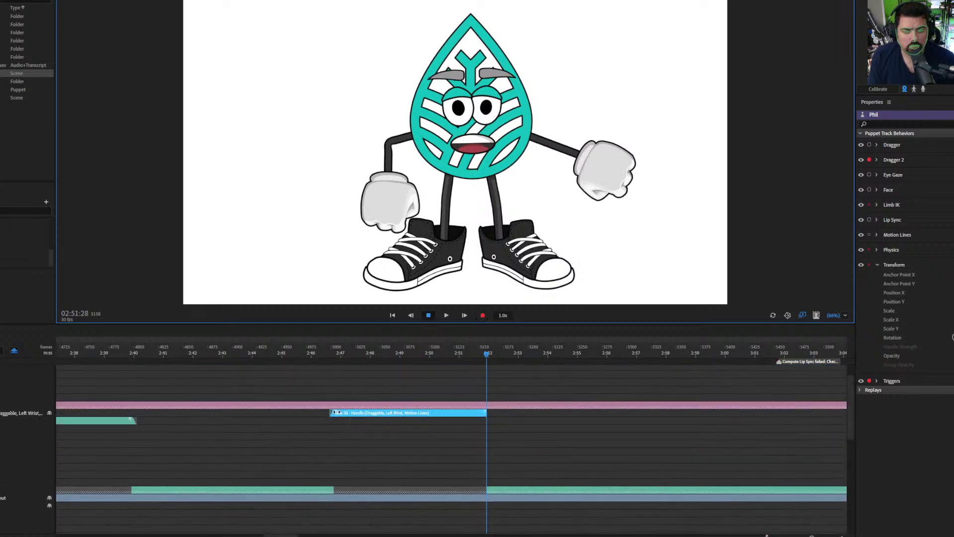
Step: Play the scene on from 2:53:02 and replay the passage around 3:00 to find the next left-hand gesture
{"action": "left_click", "coordinate": [521, 353]}
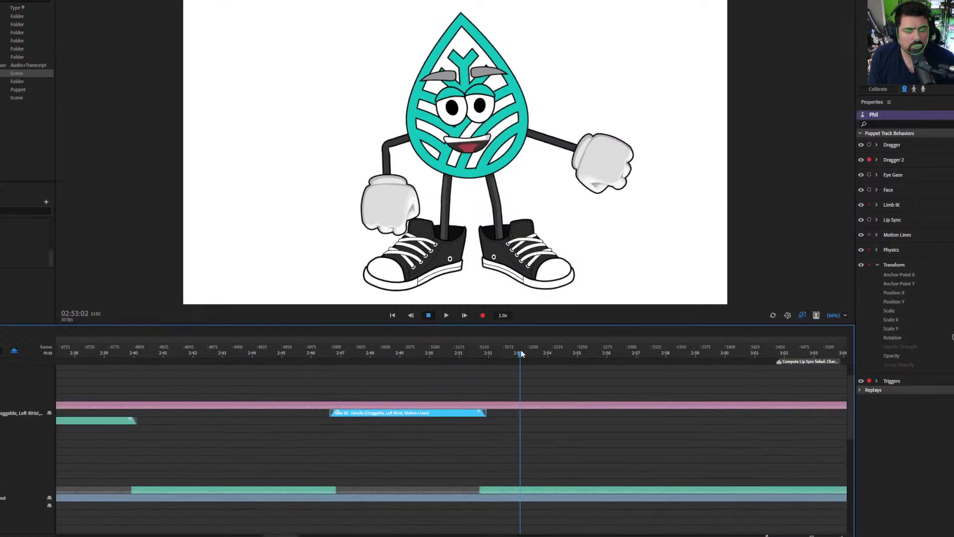
{"action": "key", "text": "space"}
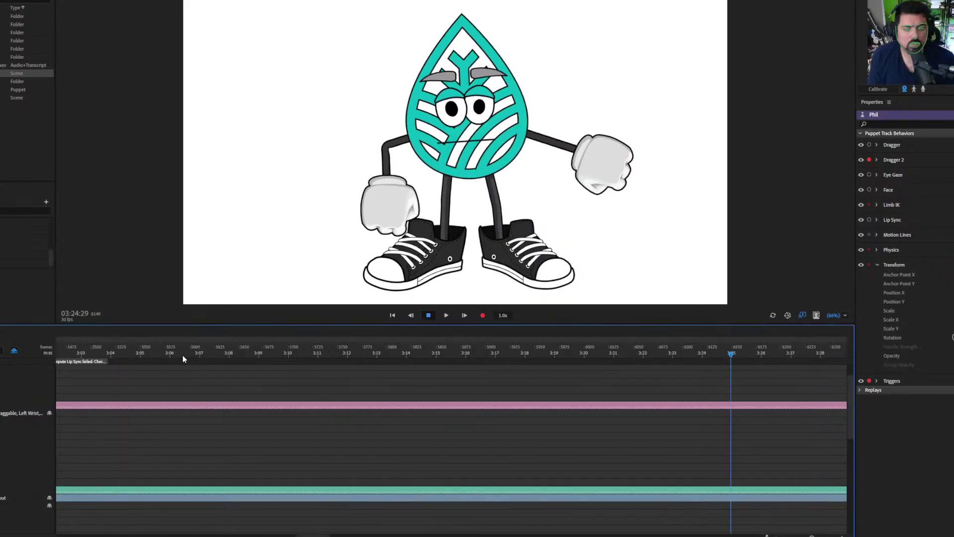
{"action": "left_click_drag", "start_coordinate": [183, 355], "coordinate": [136, 357]}
{"action": "key", "text": "space"}
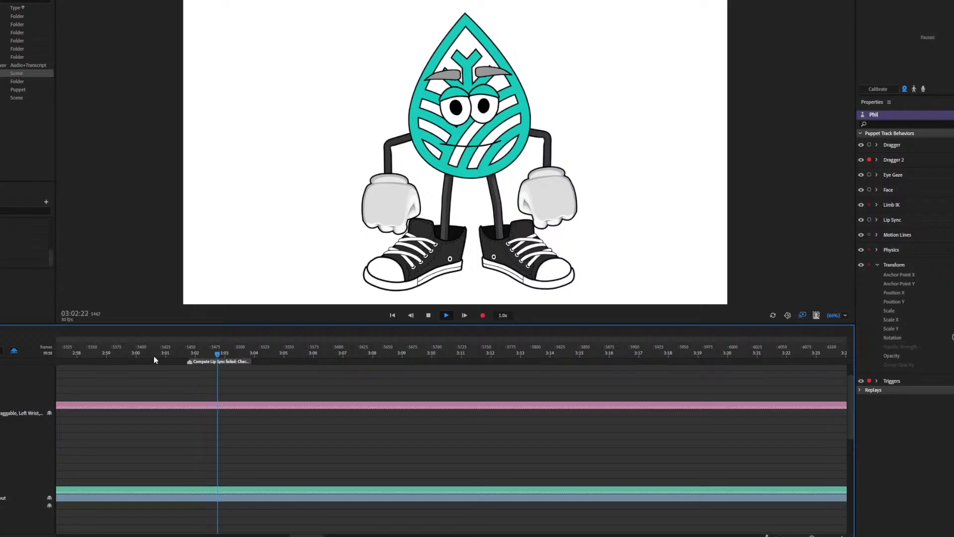
{"action": "left_click", "coordinate": [153, 356]}
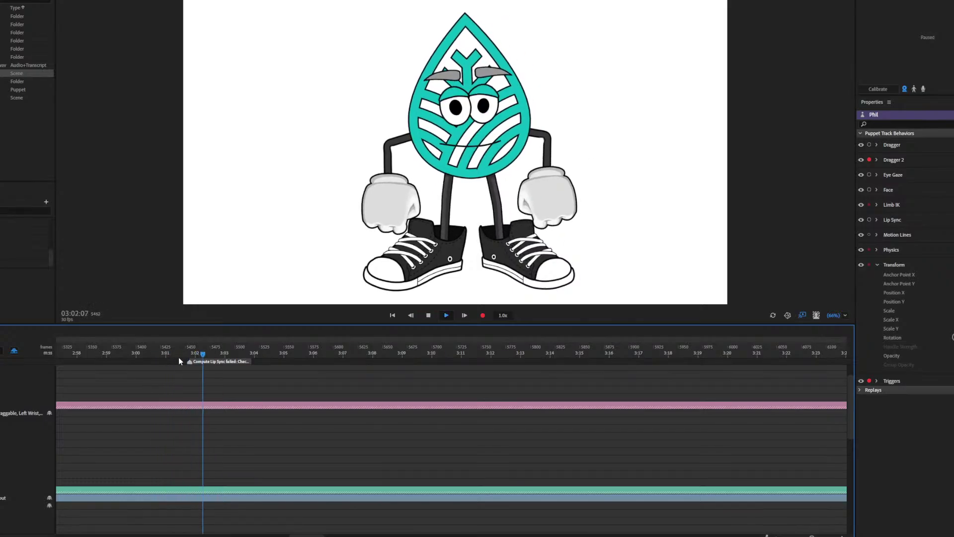
{"action": "left_click", "coordinate": [128, 356]}
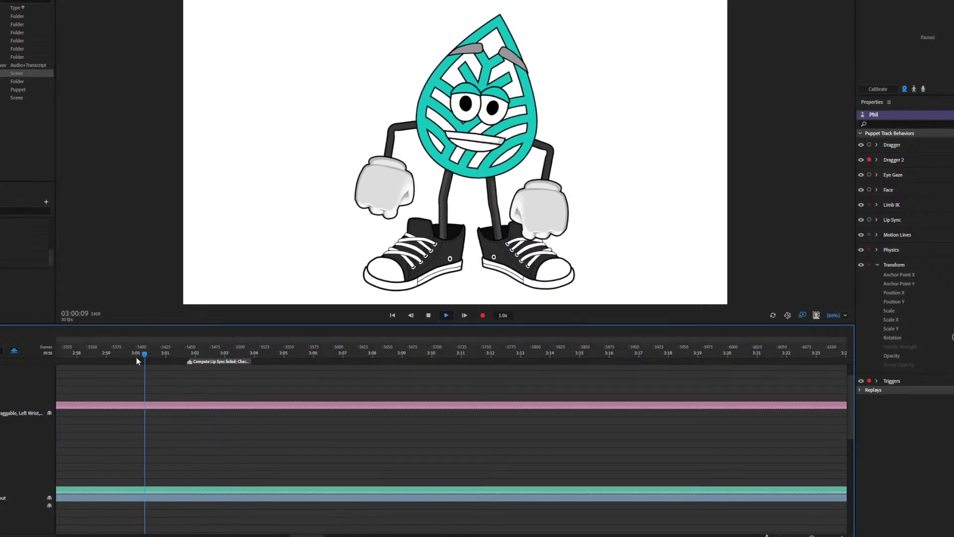
{"action": "key", "text": "space"}
Step: Compare the reference video between about 3:01 and 3:05 with the scene from about 2:54 to 2:59
{"action": "key", "text": "alt+Tab"}
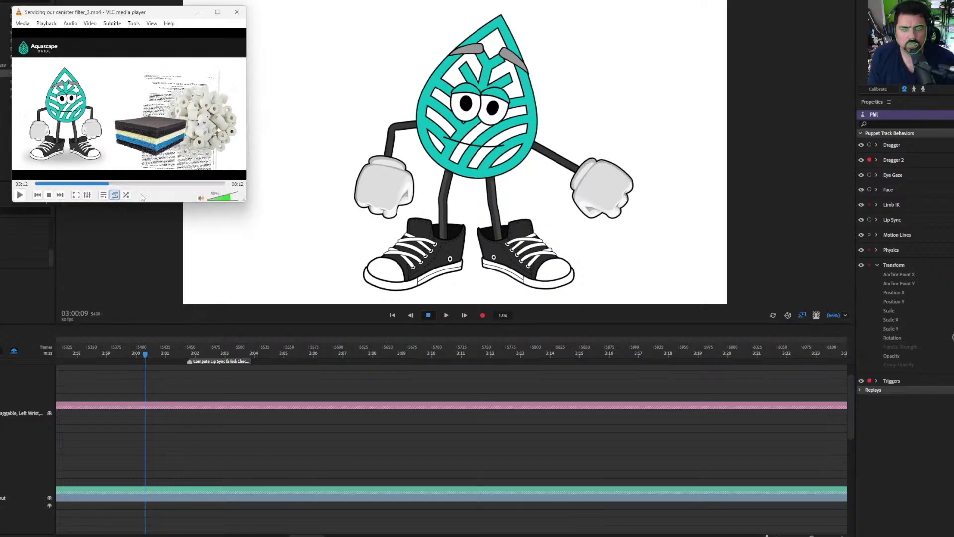
{"action": "left_click", "coordinate": [102, 184]}
{"action": "left_click", "coordinate": [105, 184]}
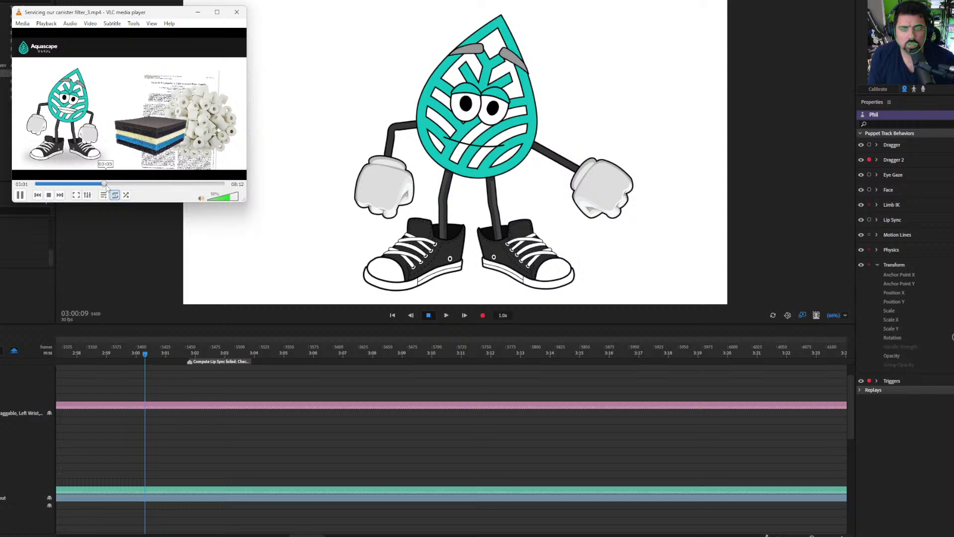
{"action": "left_click", "coordinate": [108, 352]}
{"action": "key", "text": "space"}
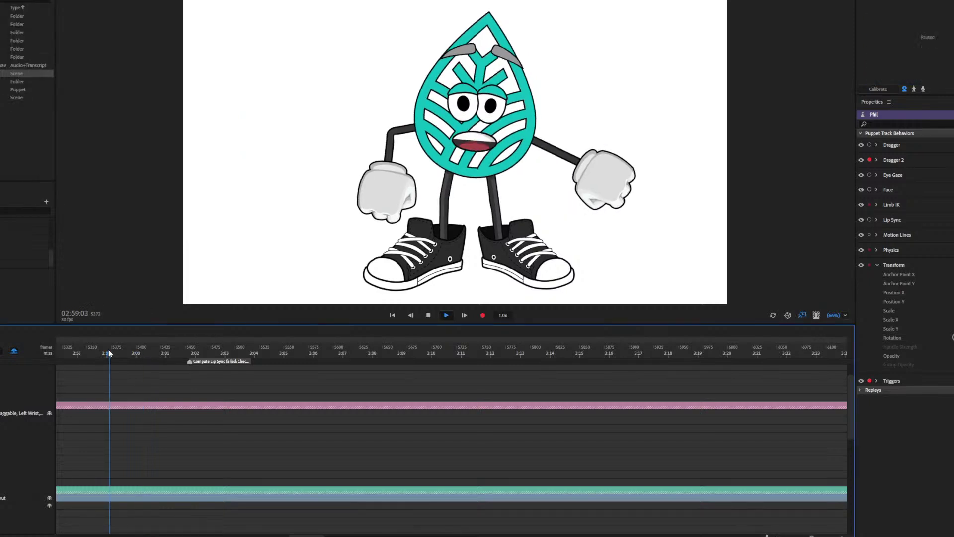
{"action": "key", "text": "space"}
{"action": "key", "text": "alt+Tab"}
{"action": "left_click_drag", "start_coordinate": [63, 353], "coordinate": [96, 361]}
{"action": "key", "text": "space"}
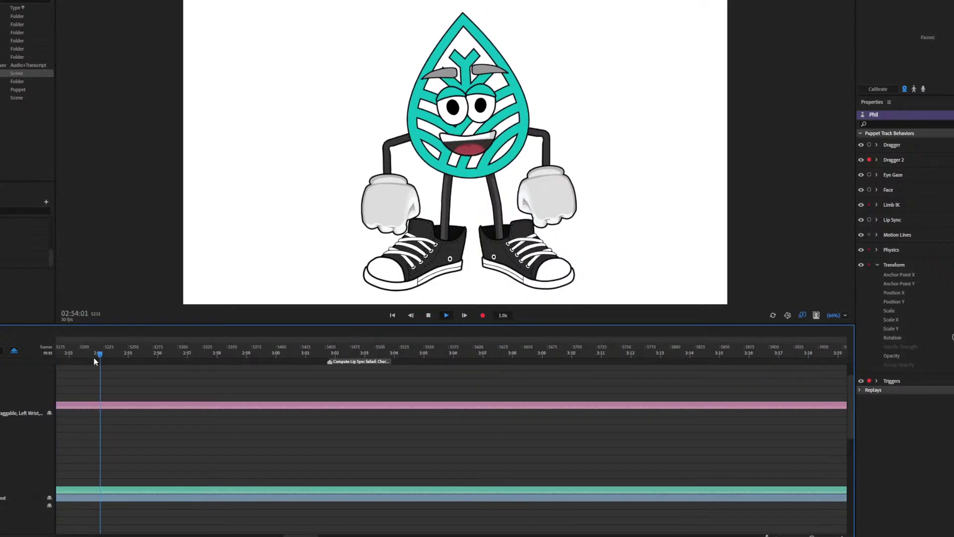
Step: Record a left-hand take from 2:55:09 to about 3:02, triggering the Thumb hand followed by the Open hand
{"action": "left_click", "coordinate": [137, 358]}
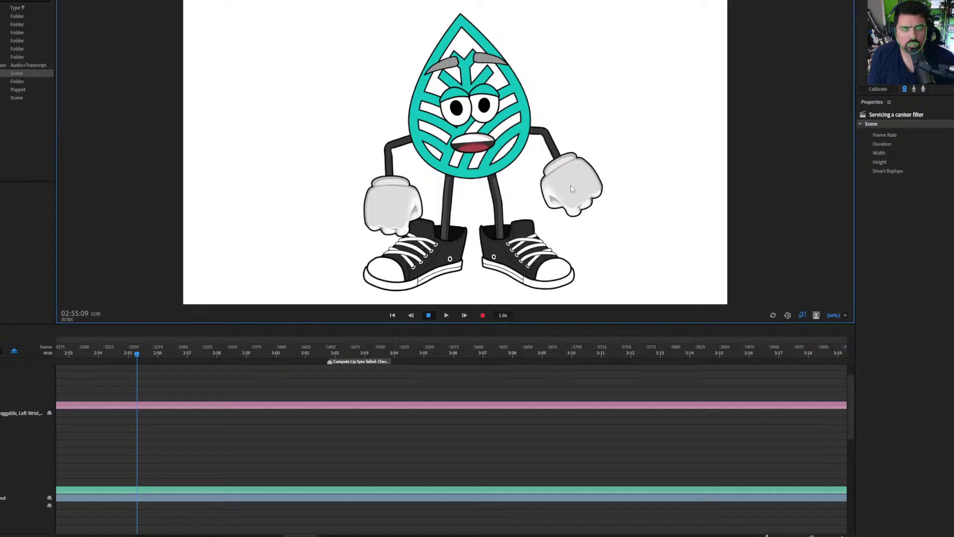
{"action": "left_click", "coordinate": [482, 315]}
{"action": "mouse_move", "coordinate": [540, 214]}
{"action": "left_mouse_down"}
{"action": "mouse_move", "coordinate": [578, 190]}
{"action": "mouse_move", "coordinate": [588, 199]}
{"action": "left_mouse_up"}
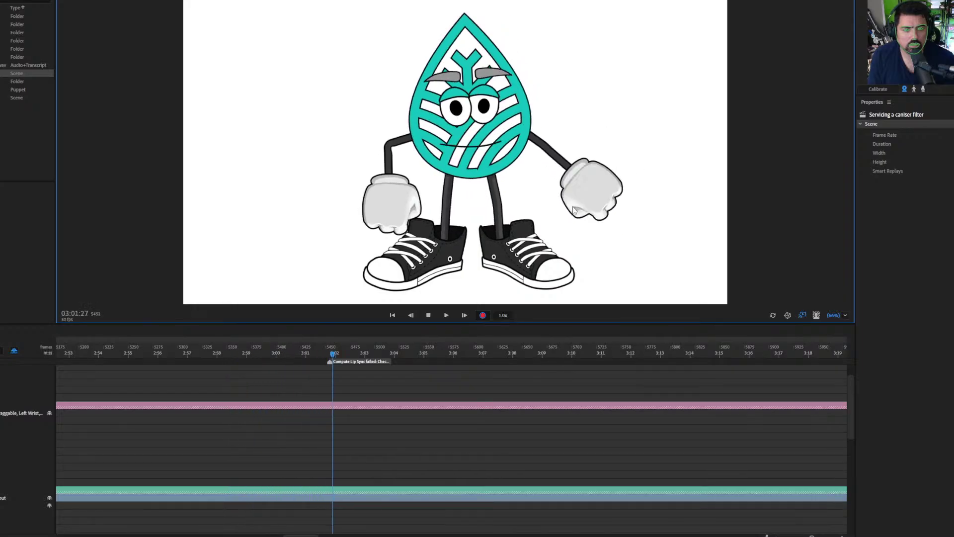
{"action": "key", "text": "space"}
Step: Trim the left-hand Handle take that starts at 2:55:09 to end just before 3:01 and blend both of its ends
{"action": "left_click", "coordinate": [219, 352]}
{"action": "key", "text": "space"}
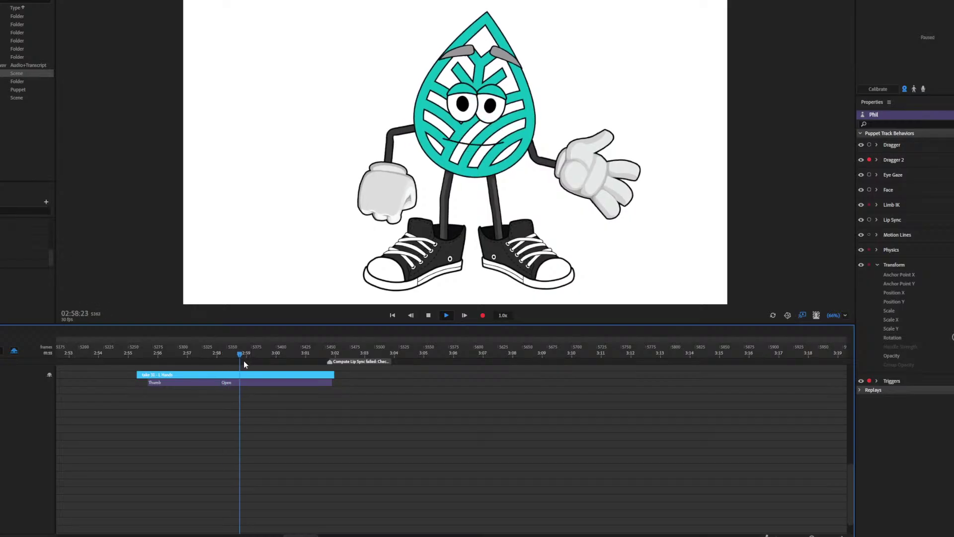
{"action": "key", "text": "space"}
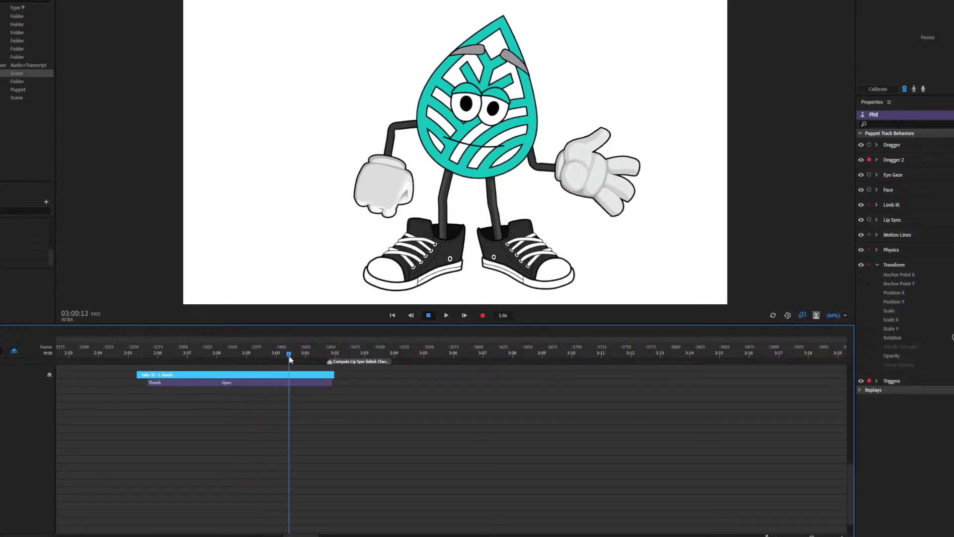
{"action": "left_click", "coordinate": [298, 397]}
{"action": "left_click", "coordinate": [323, 391]}
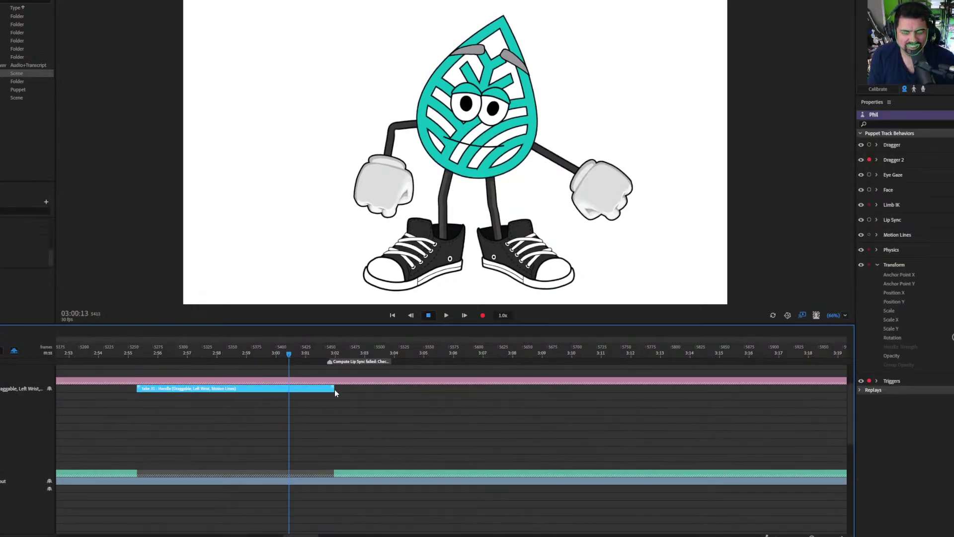
{"action": "left_click_drag", "start_coordinate": [334, 391], "coordinate": [297, 392]}
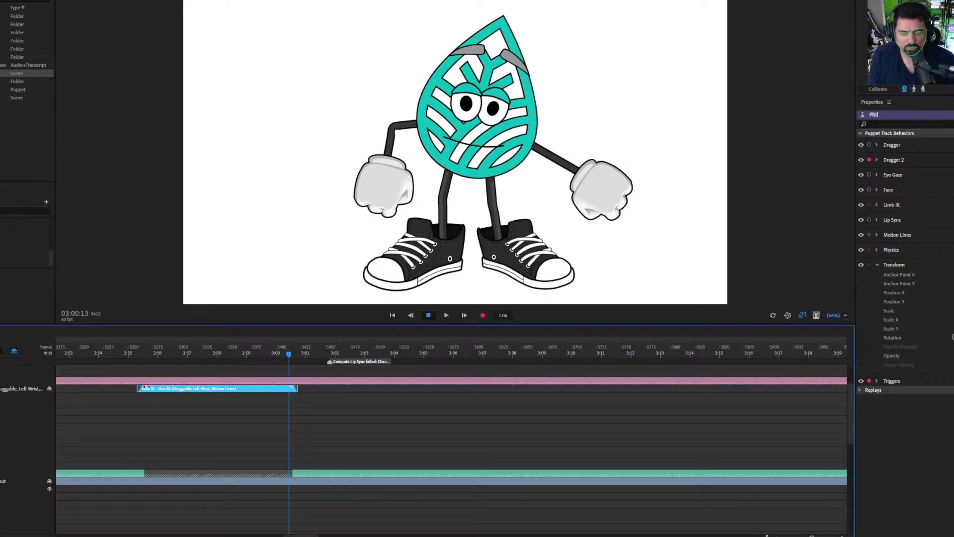
Step: Shorten the L Hands take to end just before 3:01 and delete the piece of its Open trigger after 3:00:13
{"action": "scroll", "coordinate": [266, 433], "scroll_direction": "down", "scroll_amount": 3}
{"action": "left_click", "coordinate": [309, 428]}
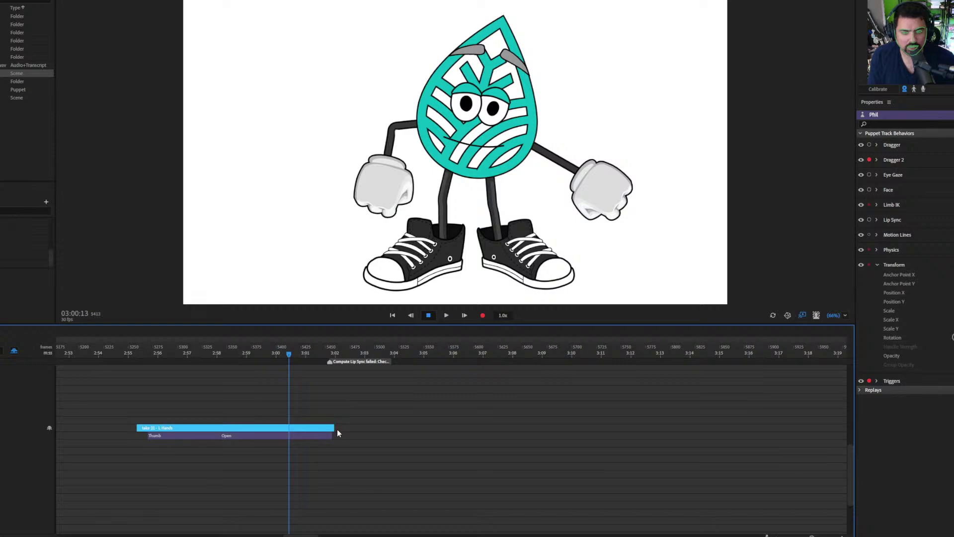
{"action": "left_click_drag", "start_coordinate": [335, 428], "coordinate": [294, 432]}
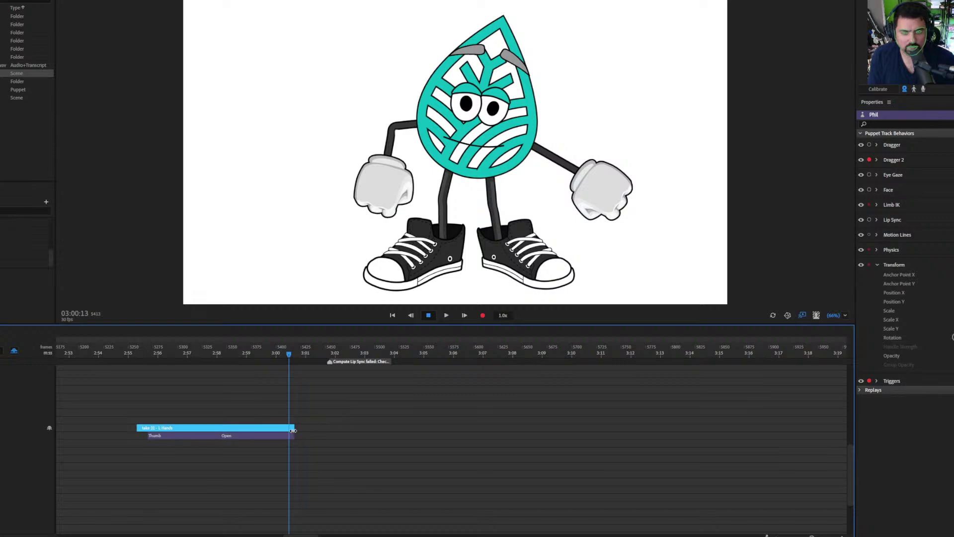
{"action": "left_click", "coordinate": [297, 437]}
{"action": "left_click", "coordinate": [293, 437]}
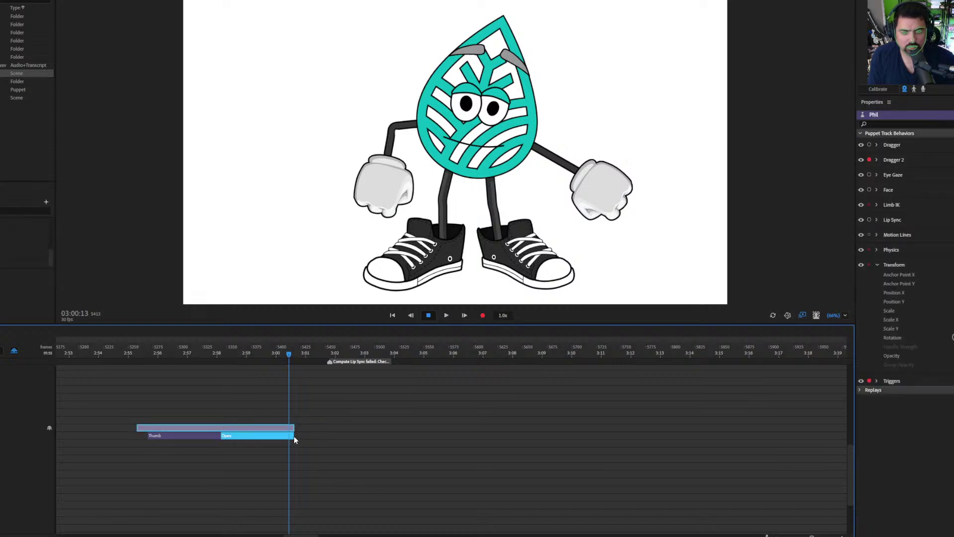
{"action": "right_click", "coordinate": [291, 436]}
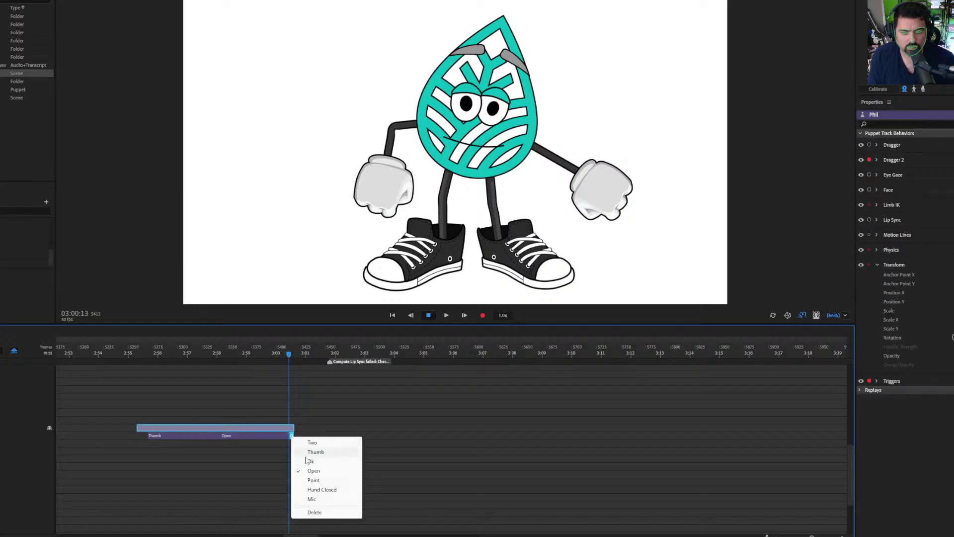
{"action": "left_click", "coordinate": [315, 512]}
{"action": "left_click", "coordinate": [276, 354]}
{"action": "key", "text": "space"}
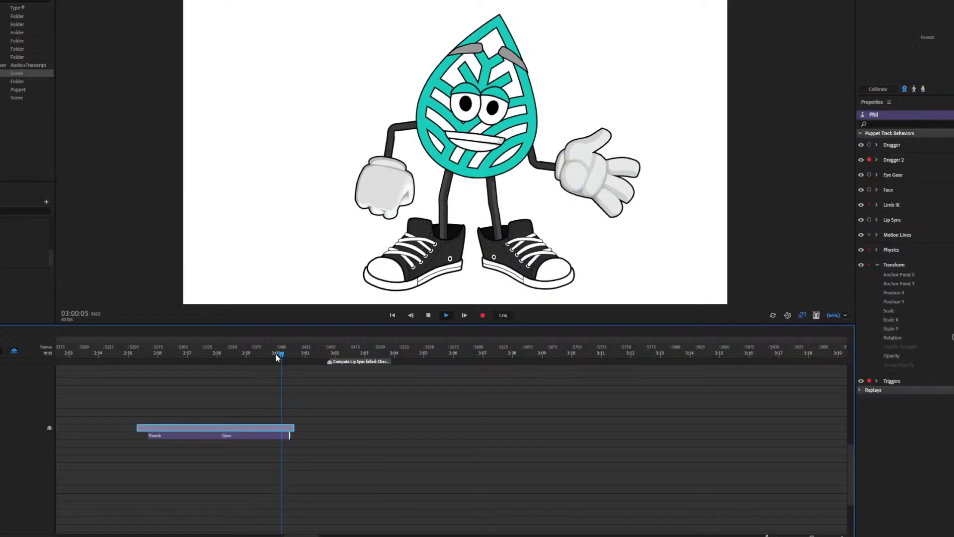
Step: Record a right-hand take from 3:02:27 to 3:05:05 with the Dragger behavior and blend both ends of its Handle take
{"action": "left_click", "coordinate": [326, 406]}
{"action": "left_click", "coordinate": [324, 353]}
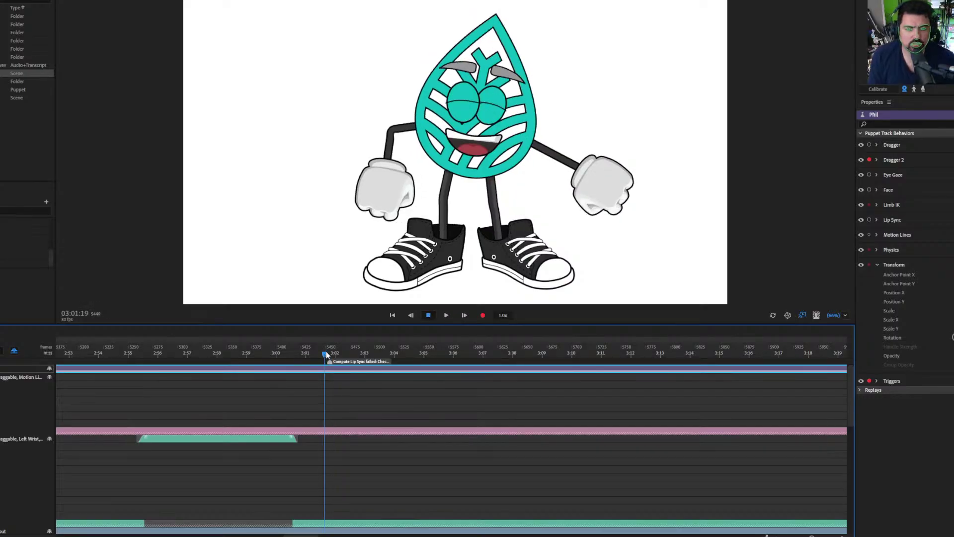
{"action": "key", "text": "space"}
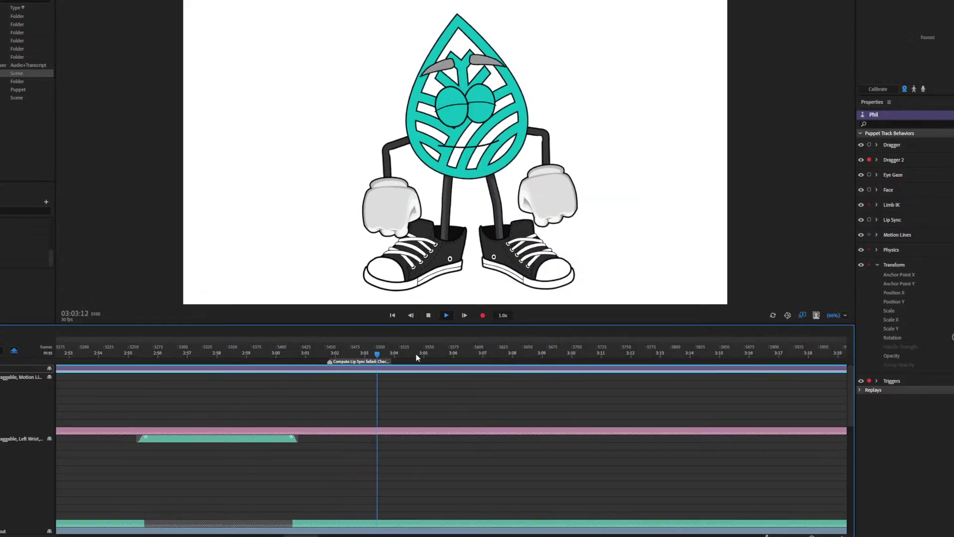
{"action": "left_click", "coordinate": [428, 315]}
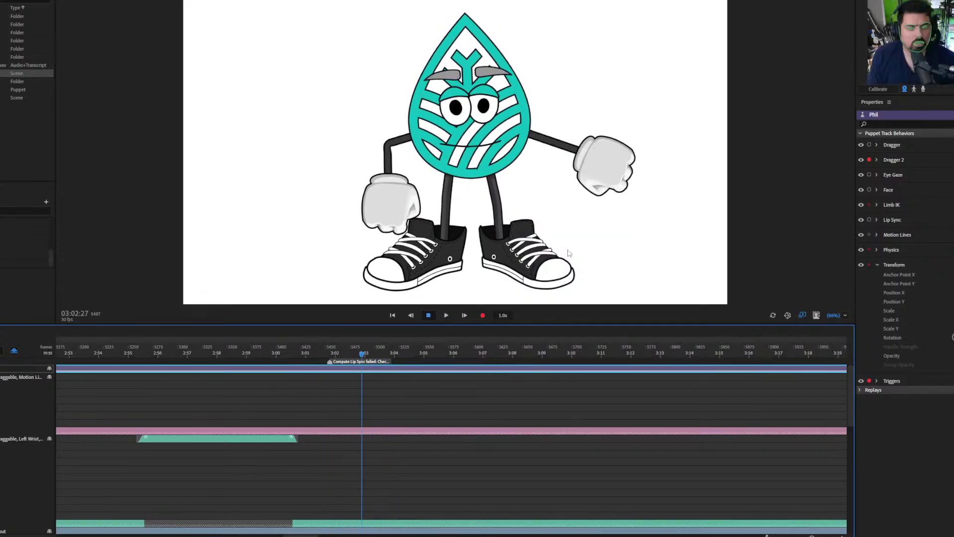
{"action": "left_click", "coordinate": [869, 145]}
{"action": "left_click", "coordinate": [869, 160]}
{"action": "mouse_move", "coordinate": [347, 209]}
{"action": "left_mouse_down"}
{"action": "mouse_move", "coordinate": [320, 170]}
{"action": "mouse_move", "coordinate": [388, 200]}
{"action": "mouse_move", "coordinate": [372, 200]}
{"action": "left_mouse_up"}
{"action": "key", "text": "ctrl+r"}
{"action": "key", "text": "space"}
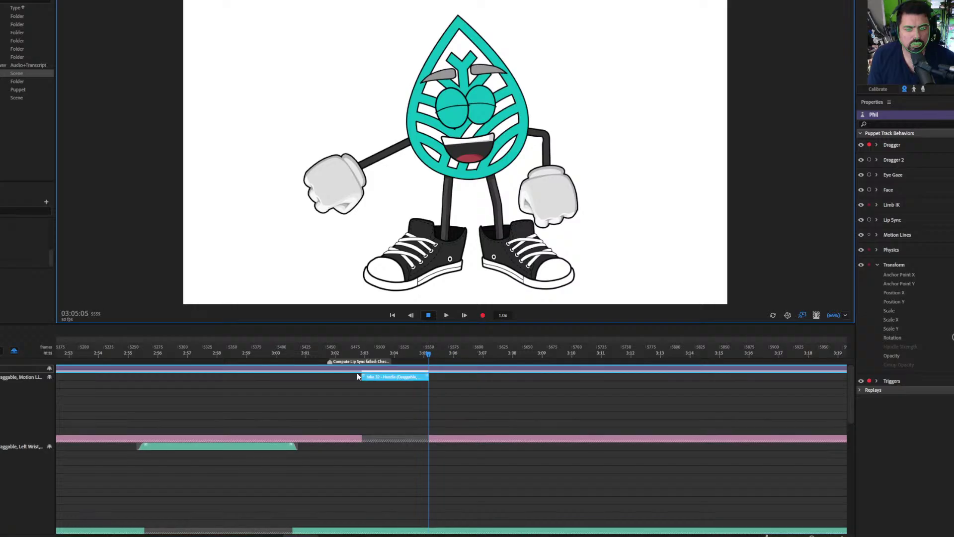
{"action": "left_click", "coordinate": [363, 376]}
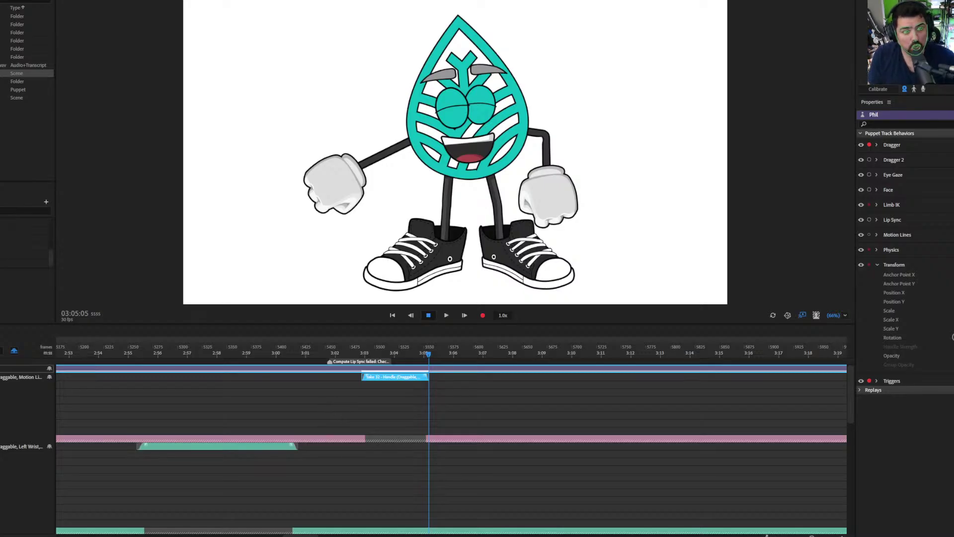
{"action": "left_click", "coordinate": [353, 422]}
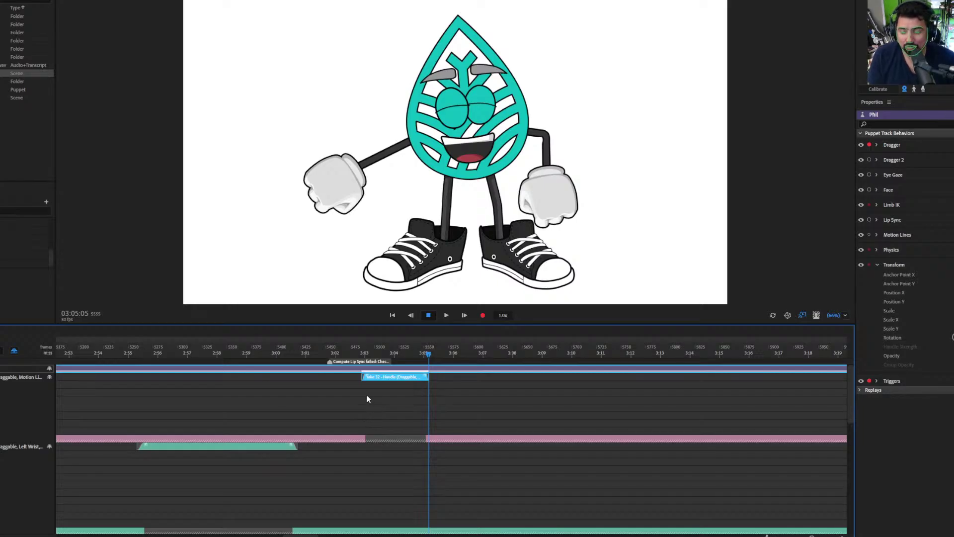
Step: Play the scene from about 3:04 to 3:10:20, checking the reference video, to find the next gesture
{"action": "left_click", "coordinate": [479, 449]}
{"action": "left_click", "coordinate": [411, 353]}
{"action": "key", "text": "space"}
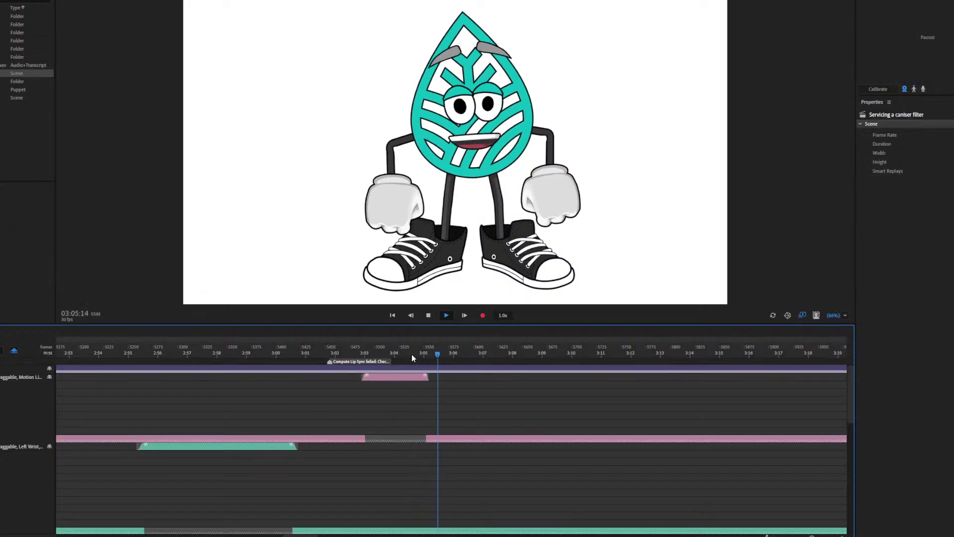
{"action": "left_click", "coordinate": [454, 354]}
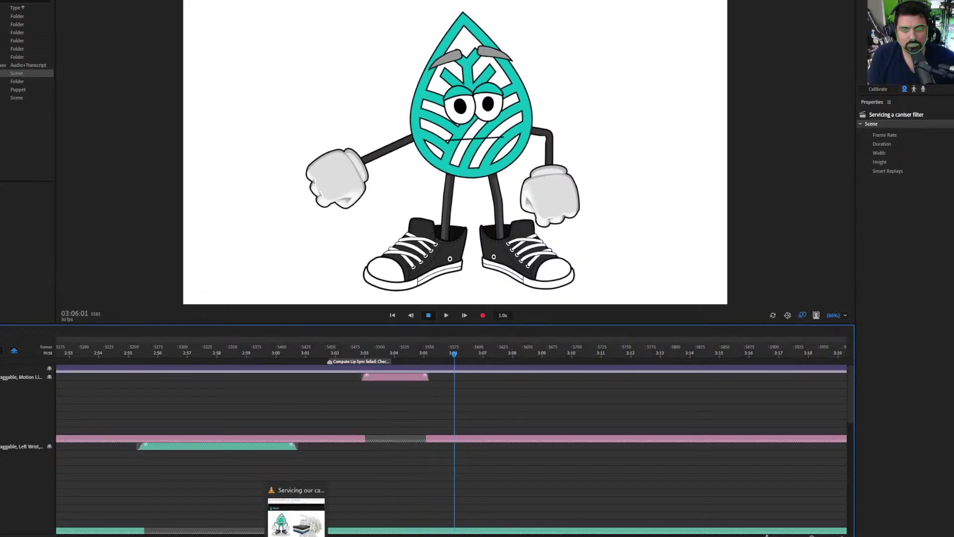
{"action": "left_click", "coordinate": [298, 526]}
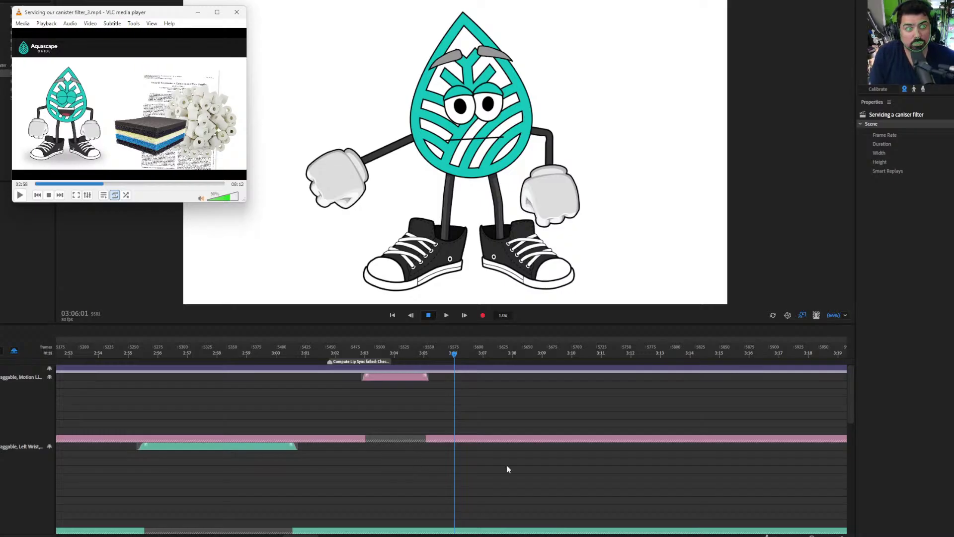
{"action": "left_click", "coordinate": [395, 353]}
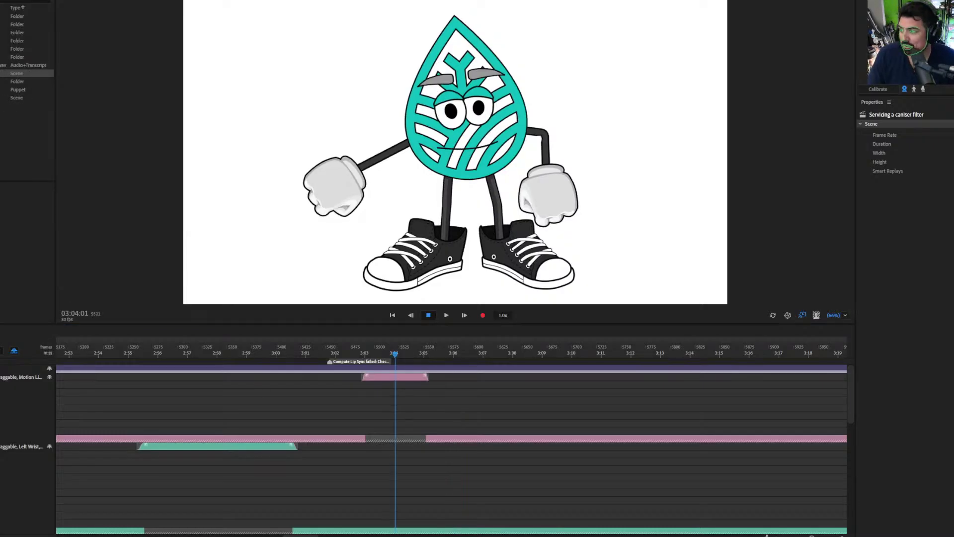
{"action": "key", "text": "space"}
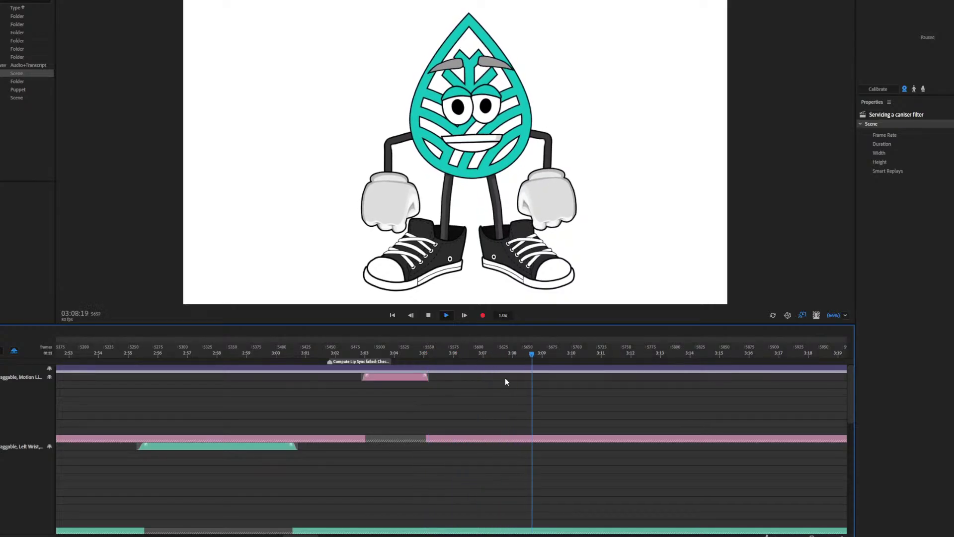
{"action": "left_click", "coordinate": [538, 351]}
{"action": "key", "text": "space"}
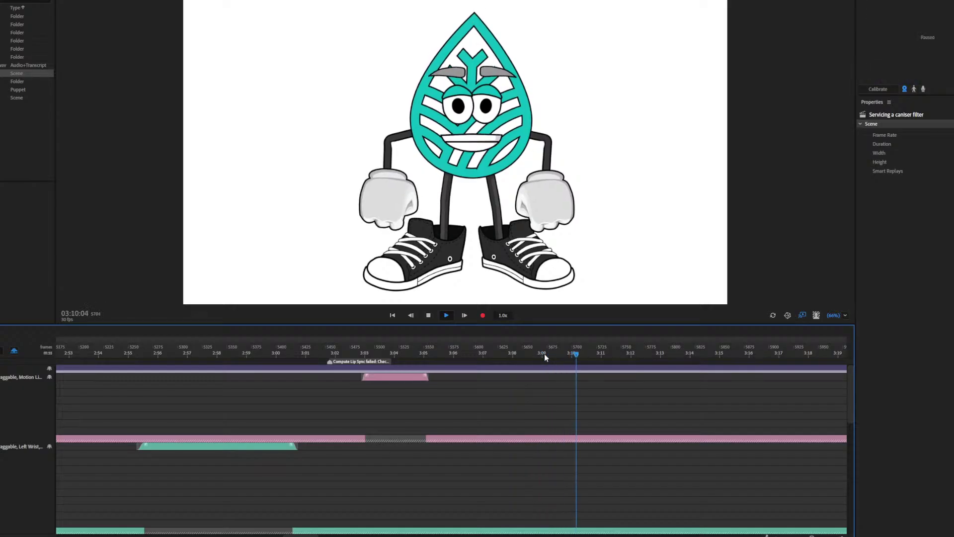
{"action": "left_click", "coordinate": [591, 353]}
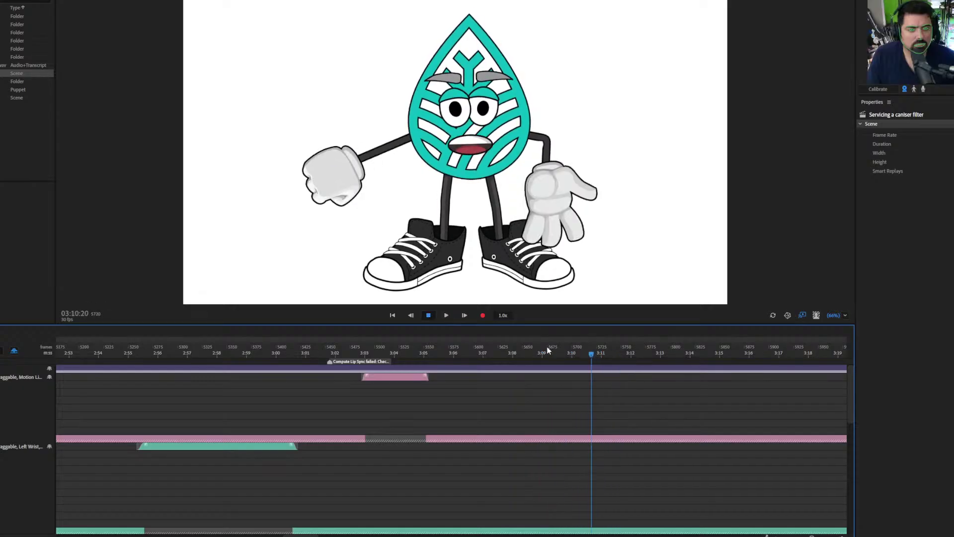
Step: Record a left-hand take from 3:10:22 to 3:13:25 with Dragger 2 and blend both ends of its Handle take
{"action": "left_click", "coordinate": [759, 192]}
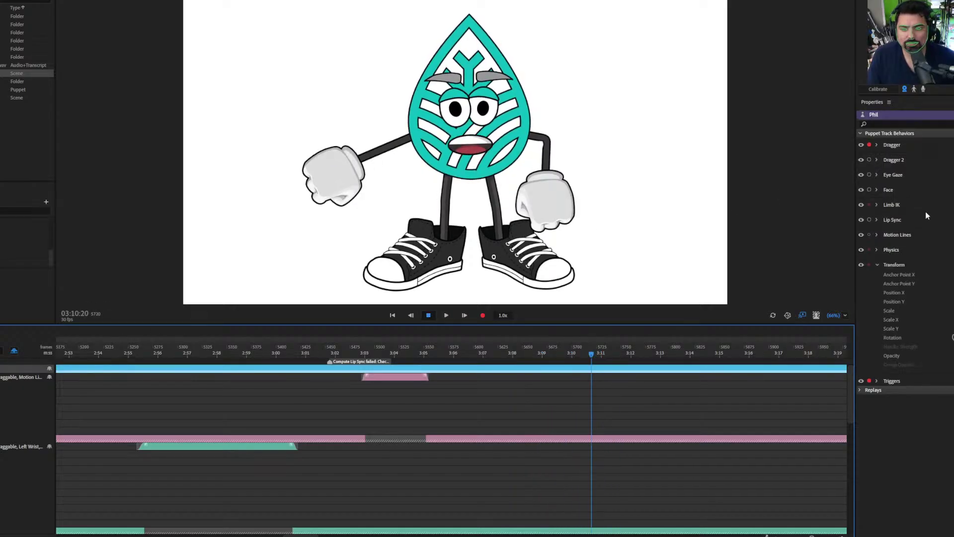
{"action": "left_click", "coordinate": [869, 159]}
{"action": "mouse_move", "coordinate": [546, 199]}
{"action": "left_mouse_down"}
{"action": "mouse_move", "coordinate": [612, 189]}
{"action": "mouse_move", "coordinate": [561, 208]}
{"action": "mouse_move", "coordinate": [584, 166]}
{"action": "left_mouse_up"}
{"action": "left_click", "coordinate": [483, 315]}
{"action": "key", "text": "space"}
{"action": "mouse_move", "coordinate": [589, 350]}
{"action": "left_mouse_down"}
{"action": "mouse_move", "coordinate": [607, 352]}
{"action": "mouse_move", "coordinate": [594, 353]}
{"action": "left_mouse_up"}
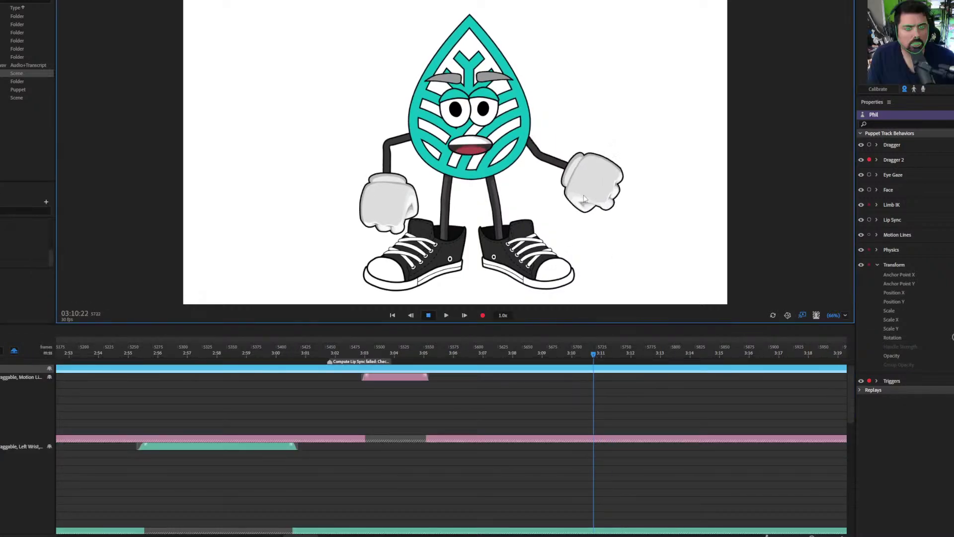
{"action": "left_click", "coordinate": [483, 316]}
{"action": "mouse_move", "coordinate": [546, 209]}
{"action": "left_mouse_down"}
{"action": "mouse_move", "coordinate": [595, 165]}
{"action": "mouse_move", "coordinate": [545, 213]}
{"action": "left_mouse_up"}
{"action": "key", "text": "space"}
{"action": "scroll", "coordinate": [611, 443], "scroll_direction": "up", "scroll_amount": 9}
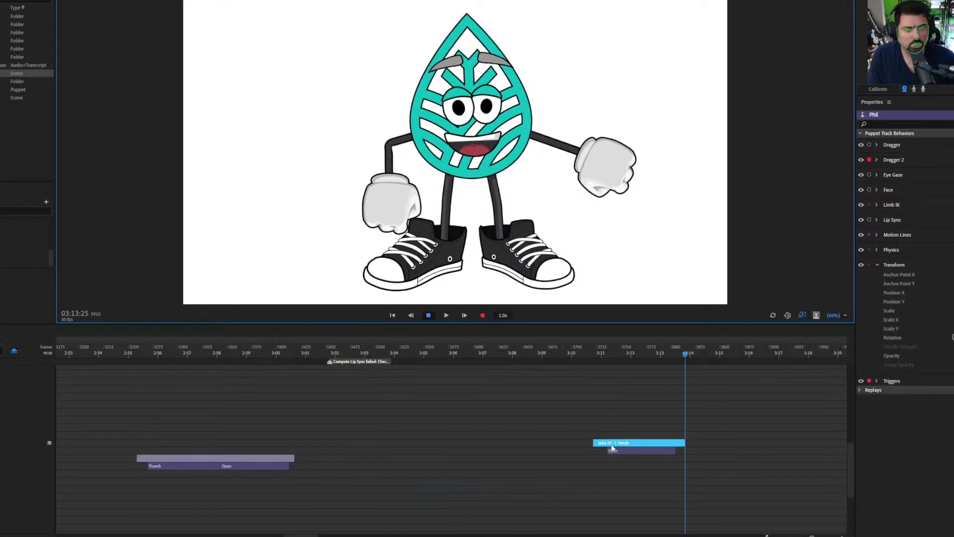
{"action": "left_click", "coordinate": [609, 490]}
{"action": "left_click", "coordinate": [598, 445]}
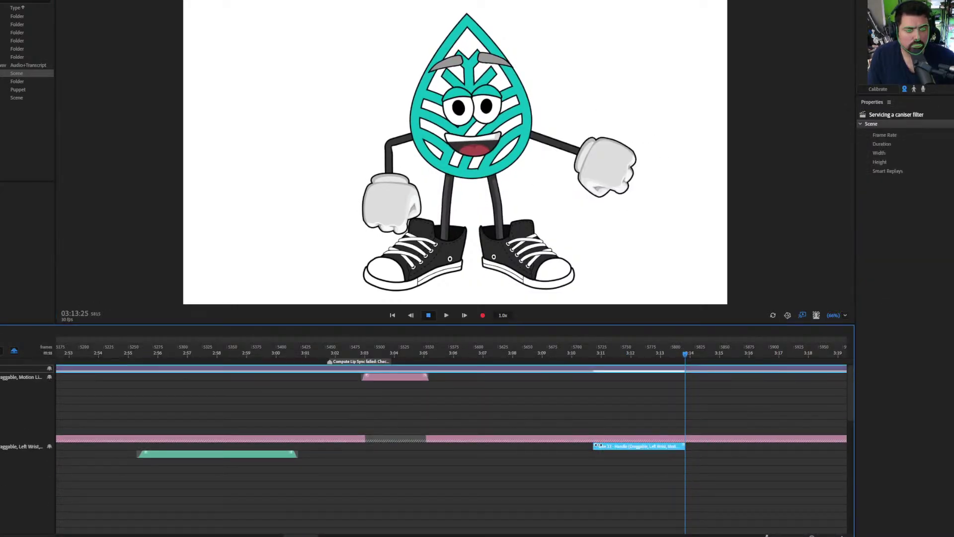
Step: Examine the reference video in VLC between about 3:11 and 3:47 to find where the puppet next appears
{"action": "left_click_drag", "start_coordinate": [646, 351], "coordinate": [697, 355]}
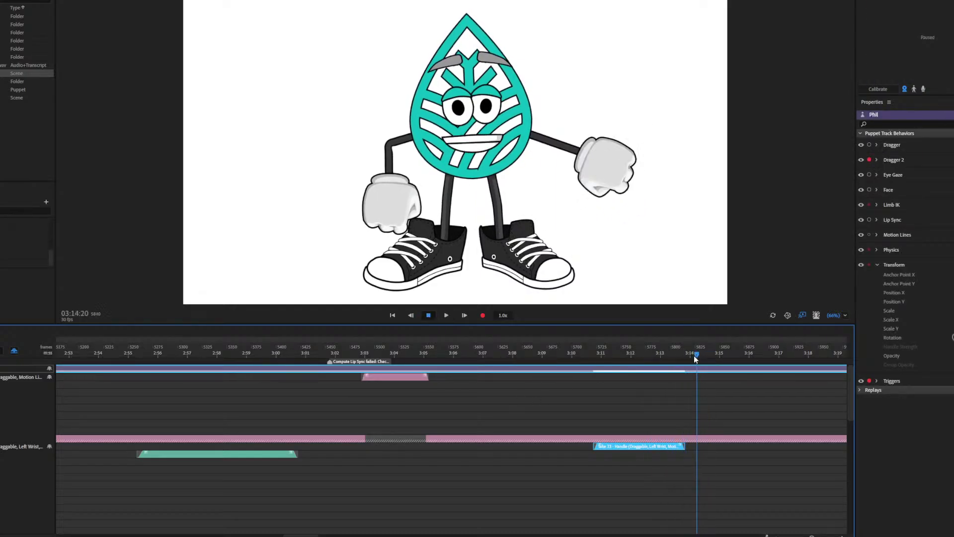
{"action": "key", "text": "alt+Tab"}
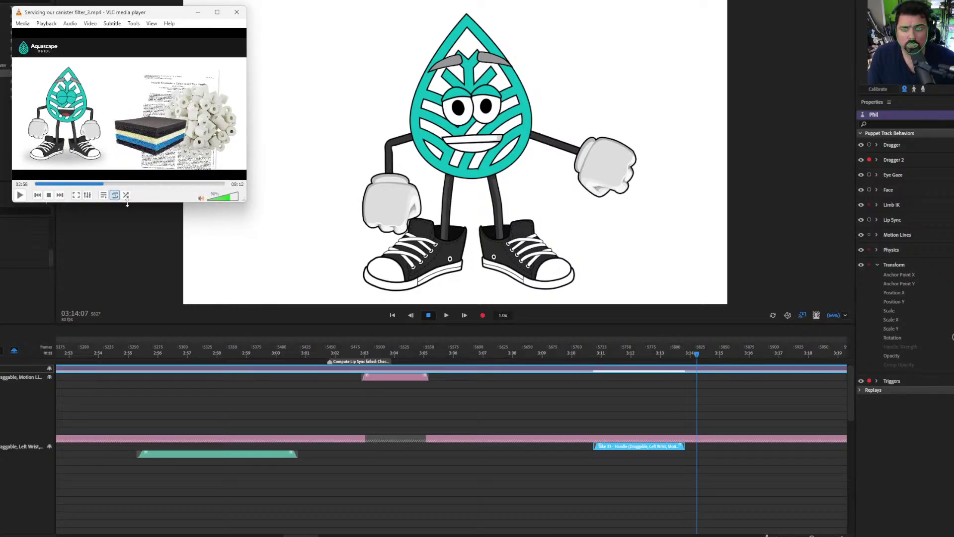
{"action": "left_click", "coordinate": [110, 184]}
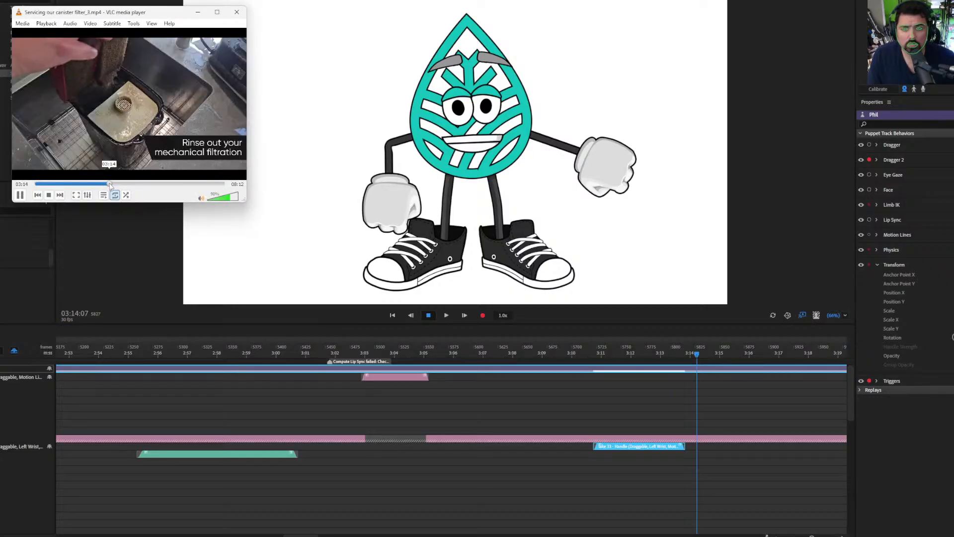
{"action": "left_click", "coordinate": [110, 184]}
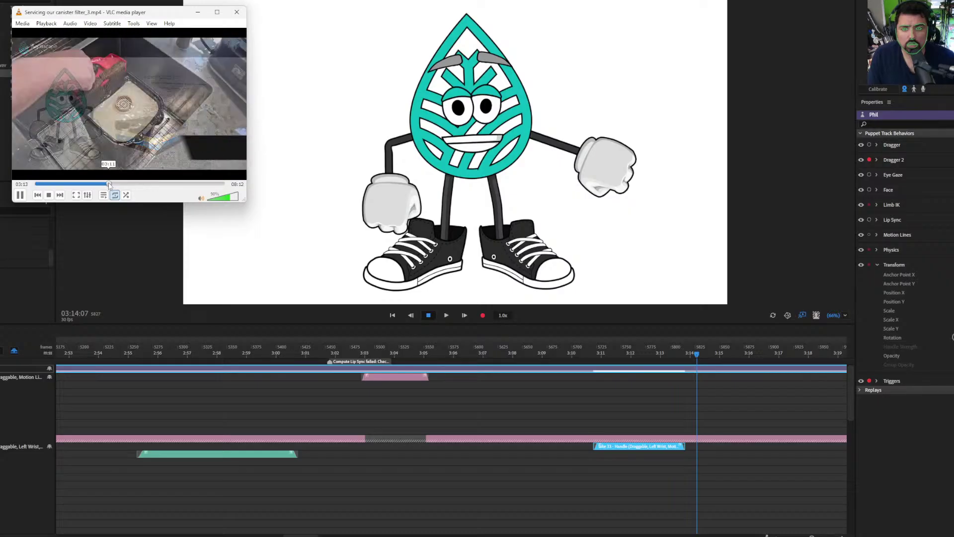
{"action": "left_click", "coordinate": [114, 184]}
{"action": "left_click", "coordinate": [116, 185]}
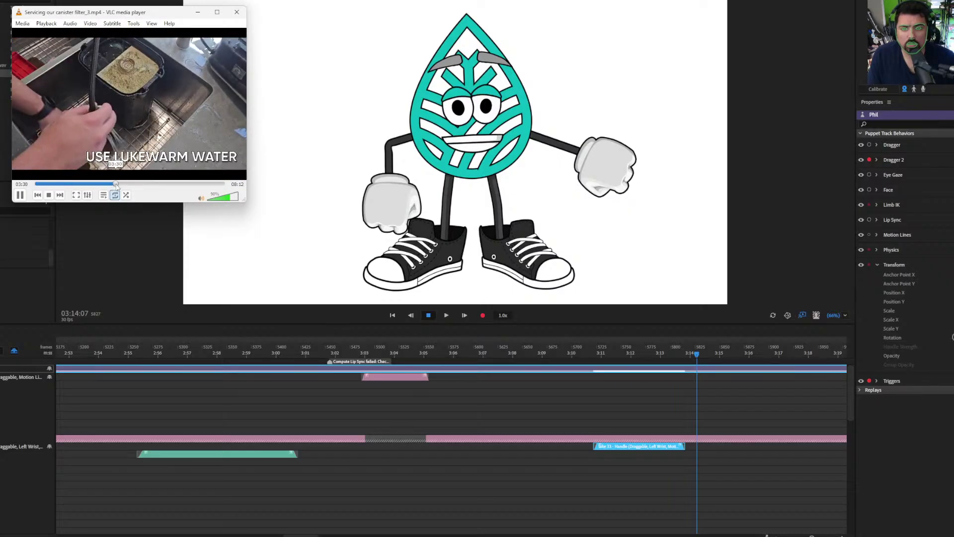
{"action": "left_click", "coordinate": [119, 184]}
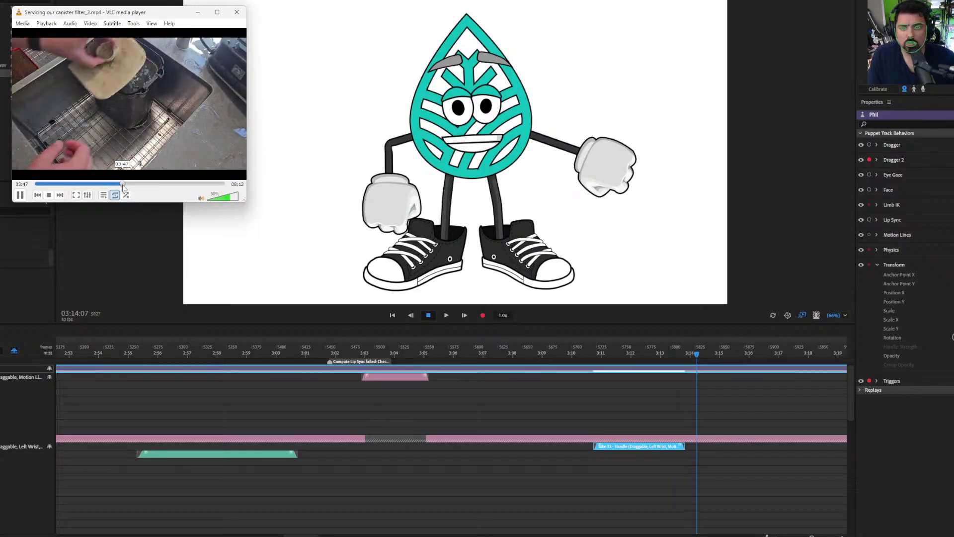
{"action": "left_click", "coordinate": [123, 184]}
{"action": "left_click", "coordinate": [124, 184]}
{"action": "left_click", "coordinate": [125, 184]}
{"action": "left_click", "coordinate": [124, 185]}
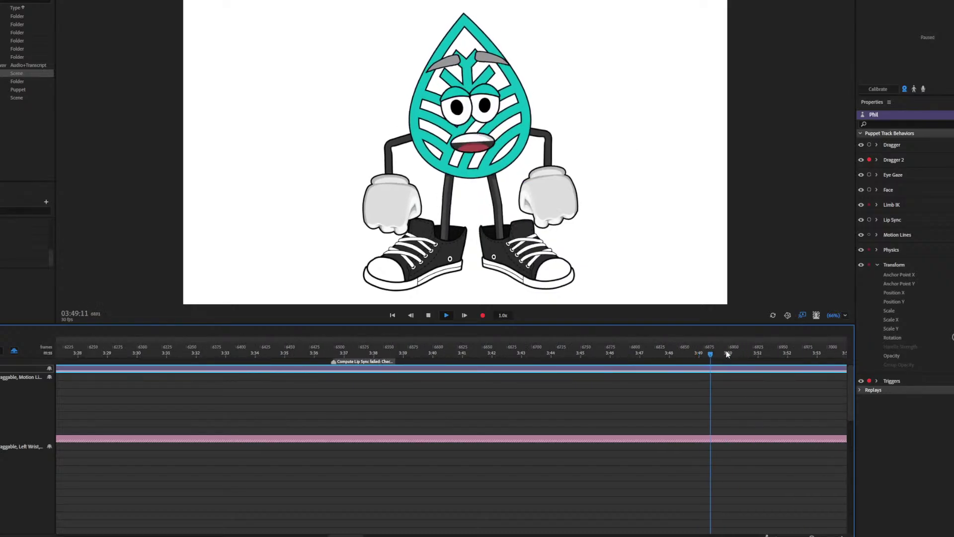
Step: Arm the Dragger behavior for recording instead of Dragger 2 and play the scene from about 3:50:25 to 3:53:24
{"action": "left_click", "coordinate": [868, 144]}
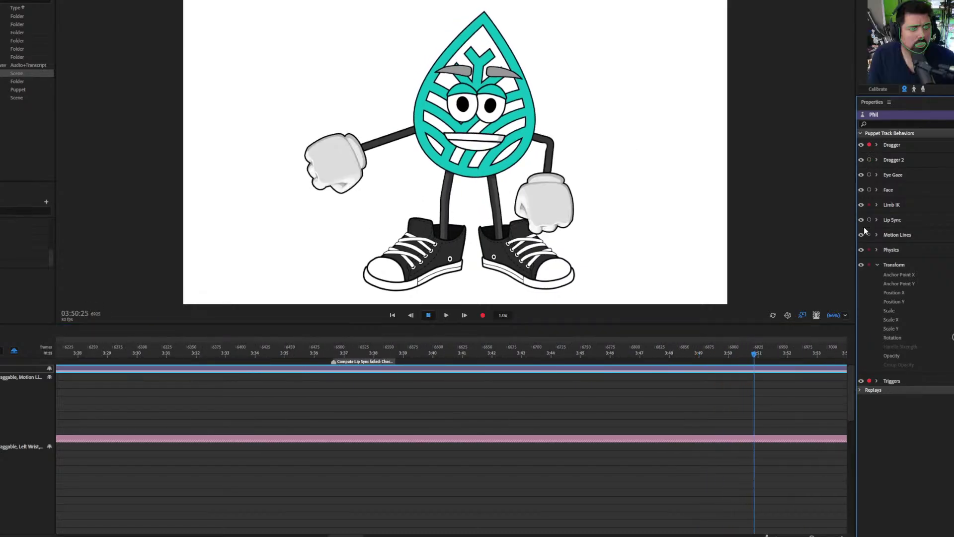
{"action": "left_click", "coordinate": [750, 355]}
{"action": "key", "text": "space"}
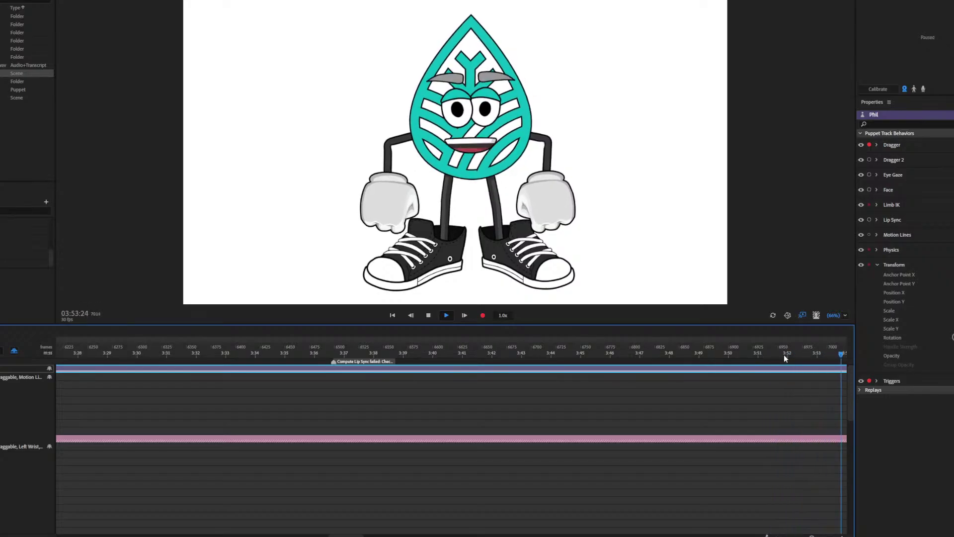
{"action": "left_click", "coordinate": [85, 350]}
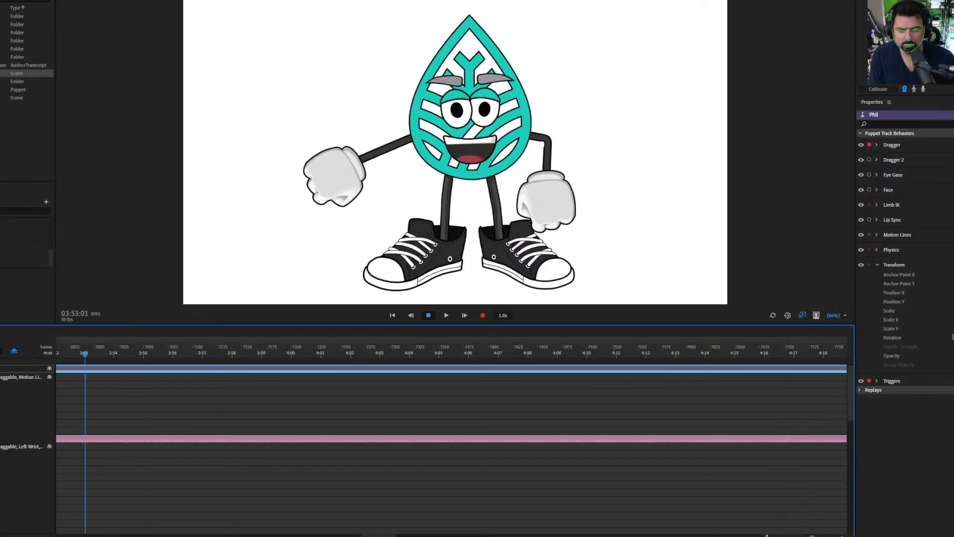
Step: Check the reference video in VLC around 3:54 to see where the puppet appears
{"action": "key", "text": "alt+Tab"}
{"action": "left_click", "coordinate": [123, 184]}
{"action": "key", "text": "space"}
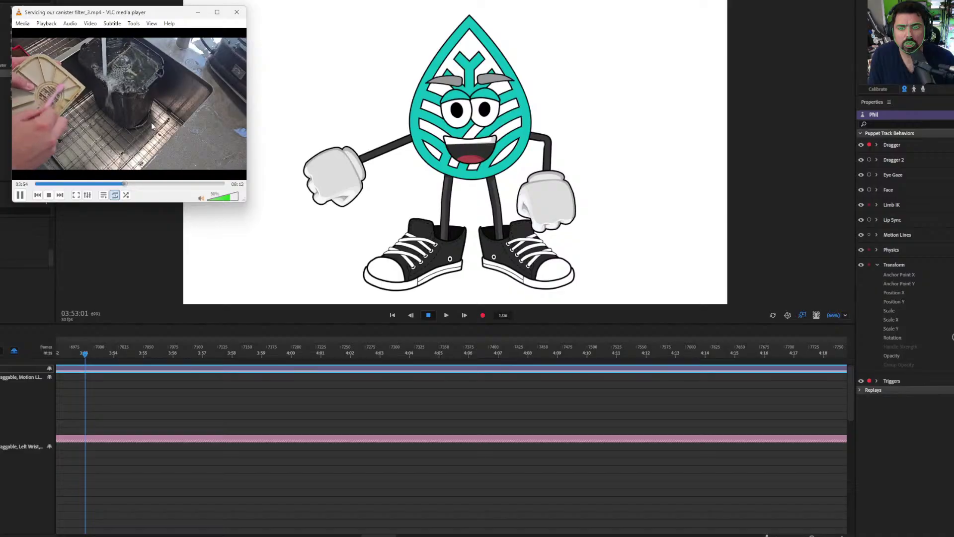
{"action": "left_click", "coordinate": [165, 168]}
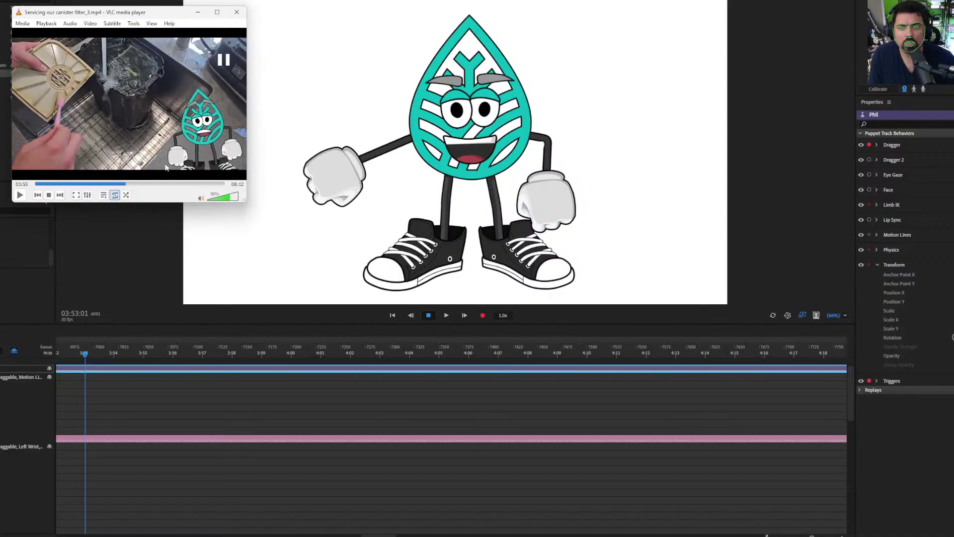
Step: Record a right-hand take from 3:54:03 to 3:59:22 with the Dragger behavior and blend both ends of its Handle take
{"action": "left_click", "coordinate": [72, 356]}
{"action": "key", "text": "space"}
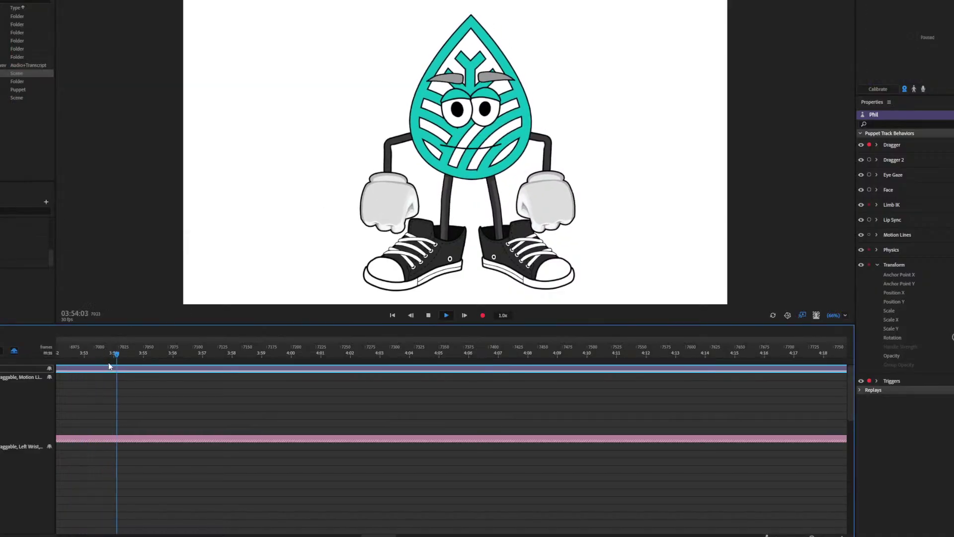
{"action": "key", "text": "space"}
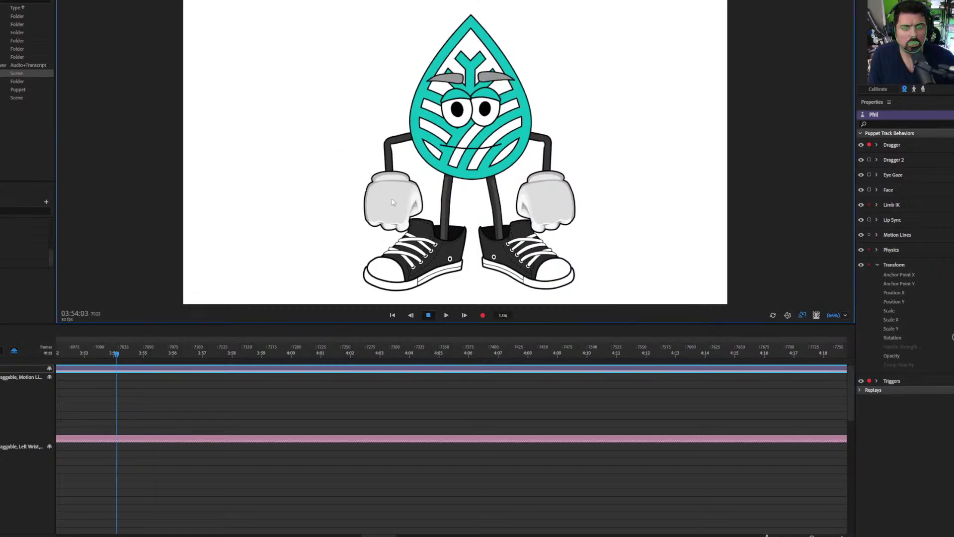
{"action": "left_click", "coordinate": [481, 319]}
{"action": "left_click_drag", "start_coordinate": [390, 197], "coordinate": [345, 121]}
{"action": "key", "text": "1"}
{"action": "key", "text": "2"}
{"action": "key", "text": "space"}
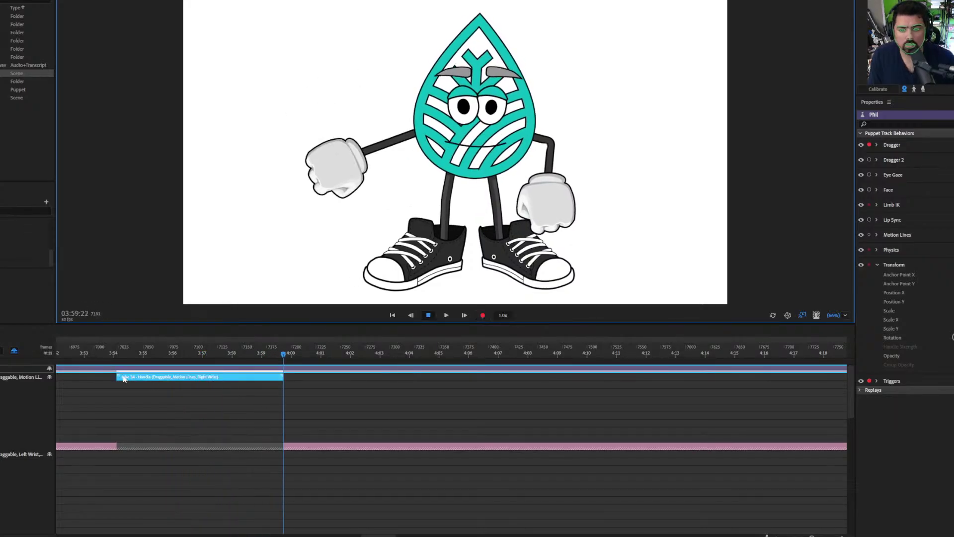
{"action": "left_click_drag", "start_coordinate": [118, 377], "coordinate": [123, 375]}
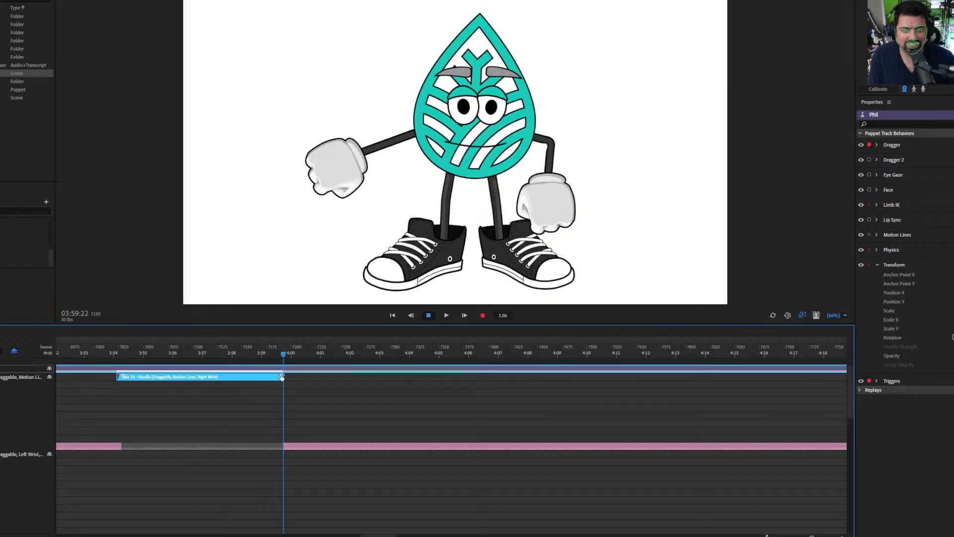
Step: Examine the reference video in VLC from about 3:59 to 4:02 to find the next gesture
{"action": "key", "text": "alt+Tab"}
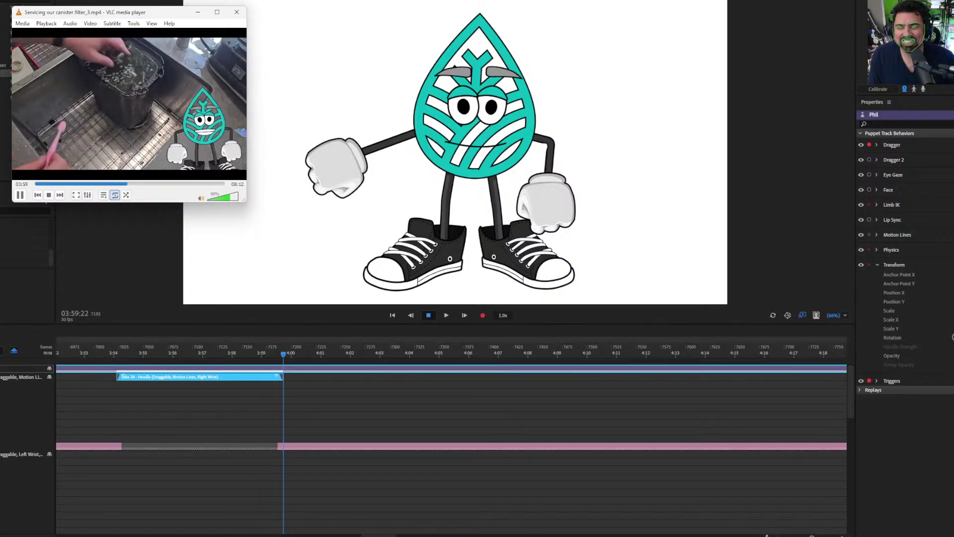
{"action": "left_click", "coordinate": [157, 106]}
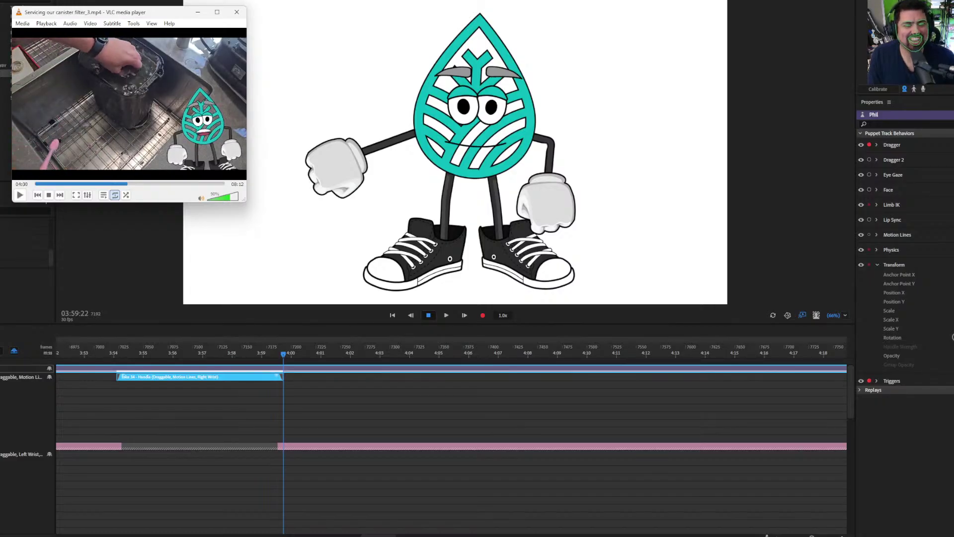
{"action": "left_click", "coordinate": [219, 52]}
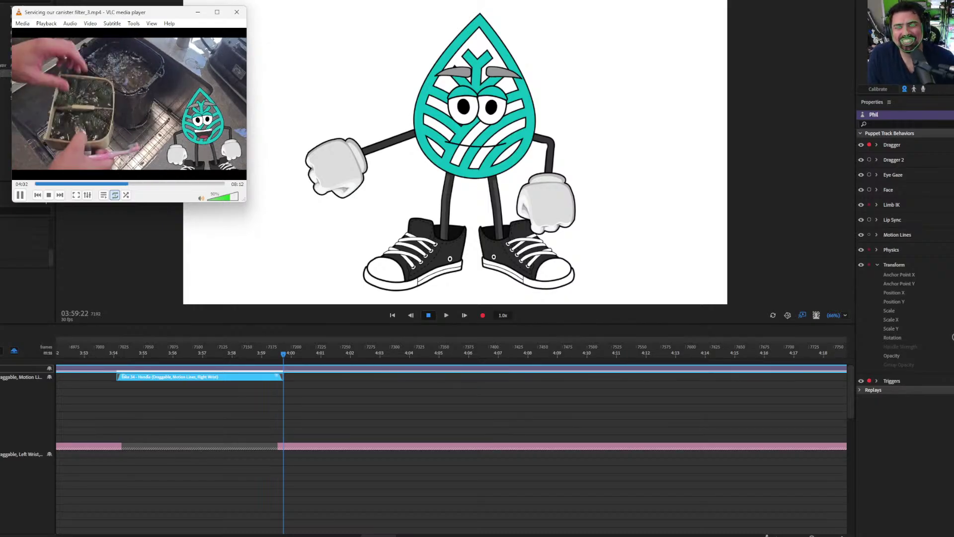
{"action": "left_click", "coordinate": [159, 89]}
{"action": "left_click", "coordinate": [123, 184]}
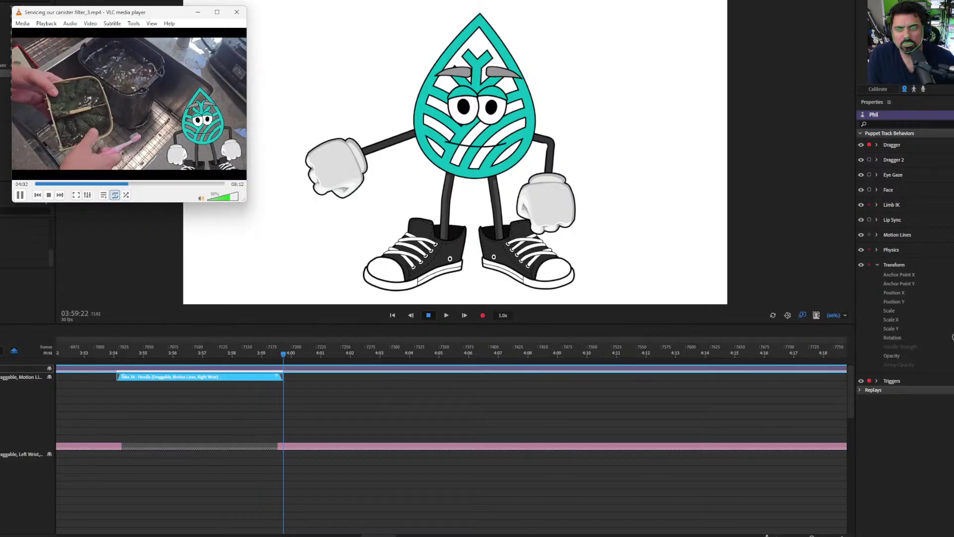
Step: Record a right-hand take from about 4:01:09 to 4:04:14 with the Dragger behavior
{"action": "left_click", "coordinate": [288, 353]}
{"action": "key", "text": "space"}
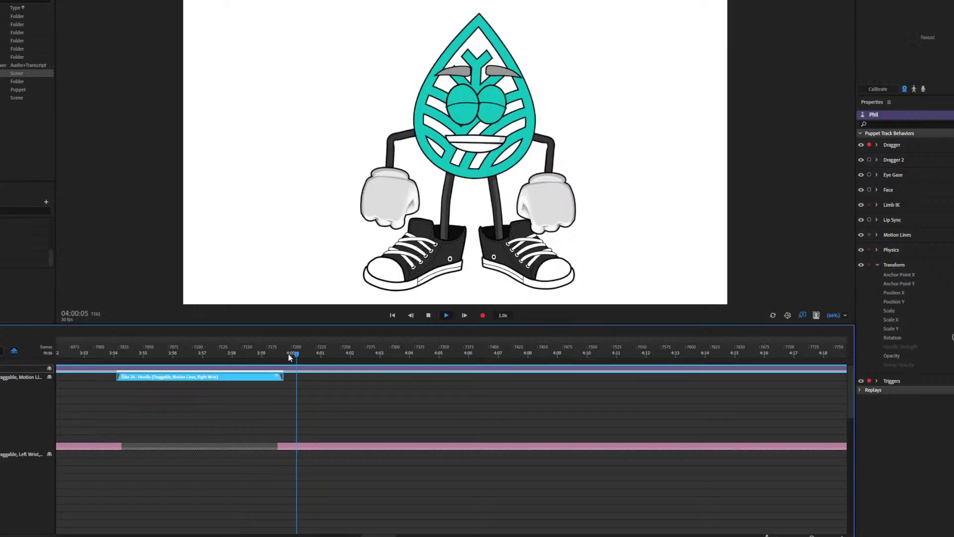
{"action": "key", "text": "space"}
{"action": "mouse_move", "coordinate": [390, 199]}
{"action": "left_mouse_down"}
{"action": "mouse_move", "coordinate": [341, 166]}
{"action": "mouse_move", "coordinate": [336, 177]}
{"action": "mouse_move", "coordinate": [348, 188]}
{"action": "mouse_move", "coordinate": [337, 152]}
{"action": "mouse_move", "coordinate": [342, 174]}
{"action": "mouse_move", "coordinate": [368, 190]}
{"action": "left_mouse_up"}
{"action": "left_click", "coordinate": [482, 315]}
{"action": "key", "text": "space"}
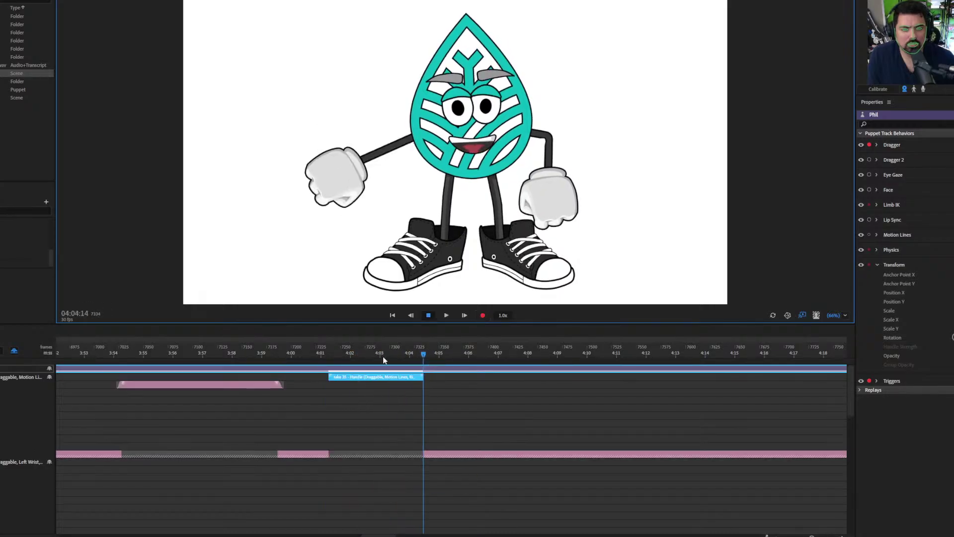
Step: Trim the end of the newest right-wrist Handle take to about 4:04:06 and blend both of its ends
{"action": "left_click", "coordinate": [403, 357]}
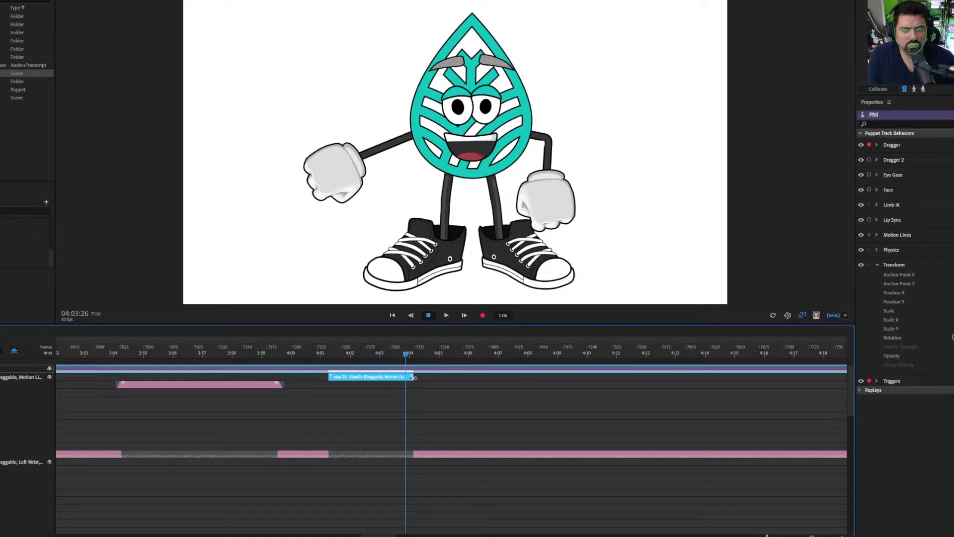
{"action": "left_click", "coordinate": [420, 379]}
{"action": "left_click_drag", "start_coordinate": [414, 375], "coordinate": [410, 376]}
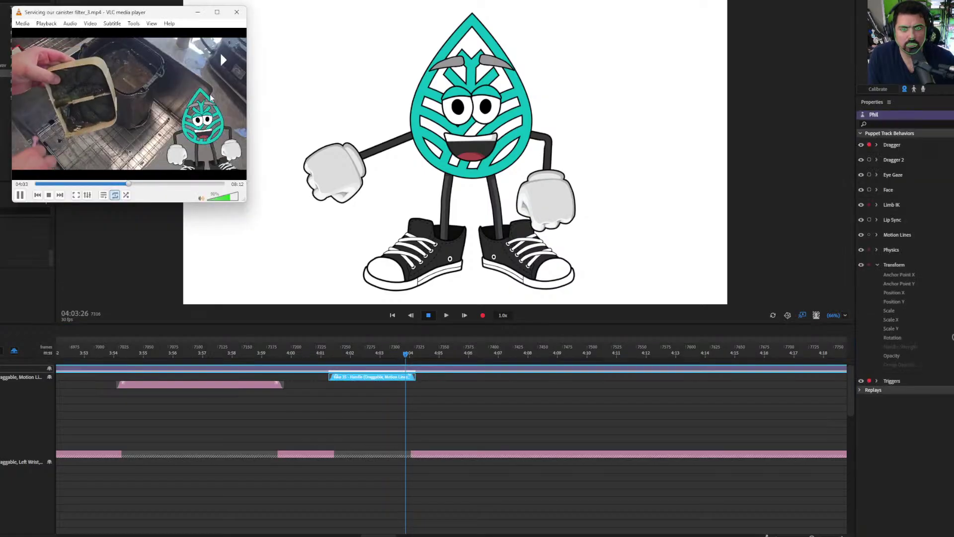
Step: Play the scene from about 4:04:25 to 4:07:16, checking the reference video, to find the next gesture
{"action": "left_click_drag", "start_coordinate": [423, 353], "coordinate": [430, 356]}
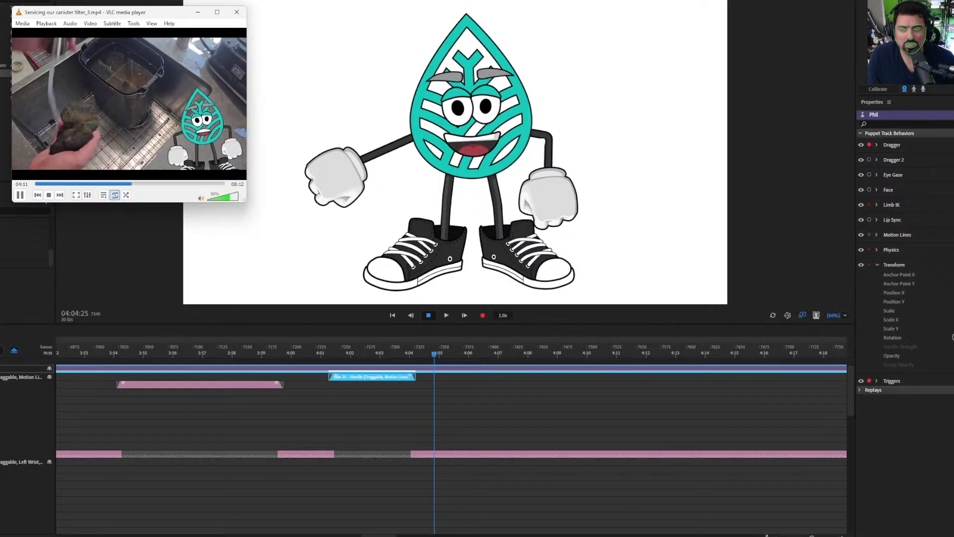
{"action": "key", "text": "space"}
{"action": "left_click", "coordinate": [451, 353]}
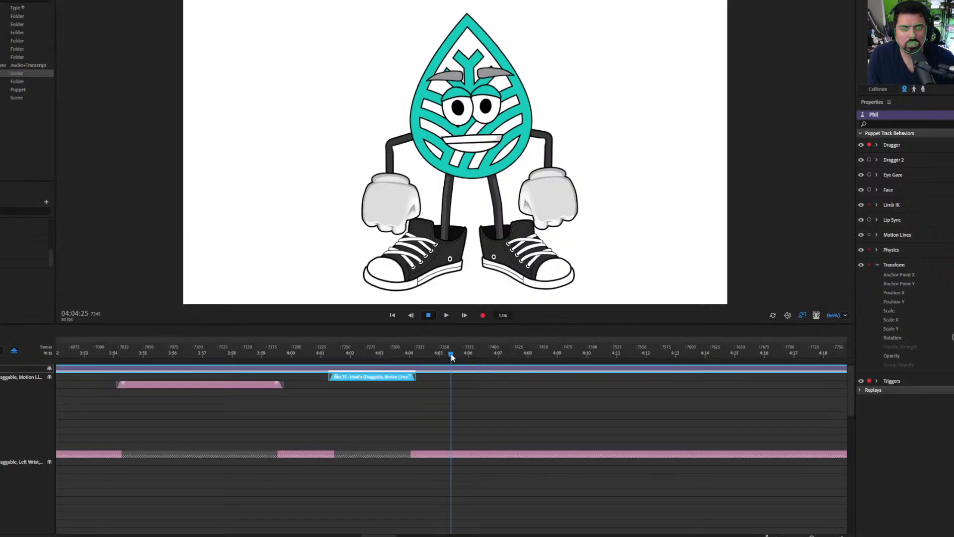
{"action": "key", "text": "space"}
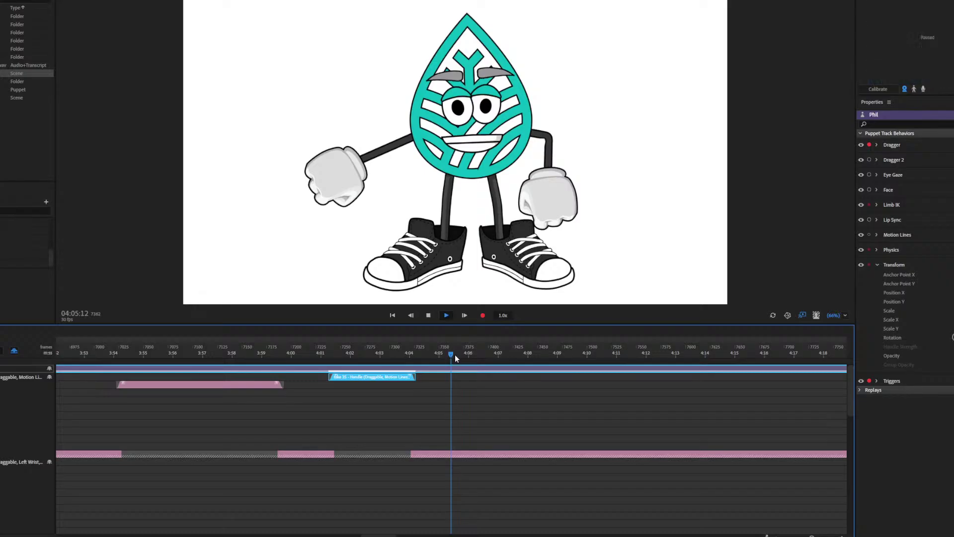
{"action": "left_click", "coordinate": [495, 353]}
{"action": "key", "text": "space"}
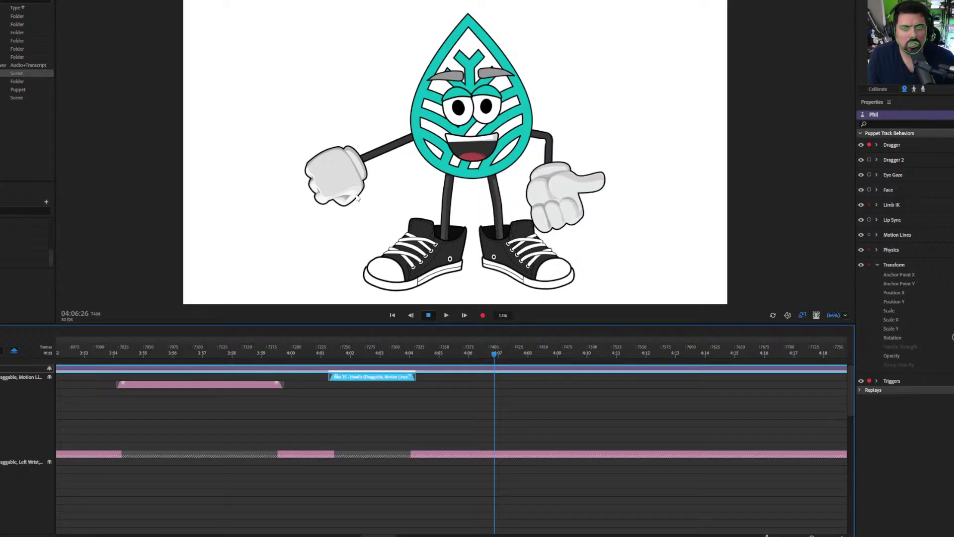
{"action": "left_click_drag", "start_coordinate": [343, 177], "coordinate": [394, 201]}
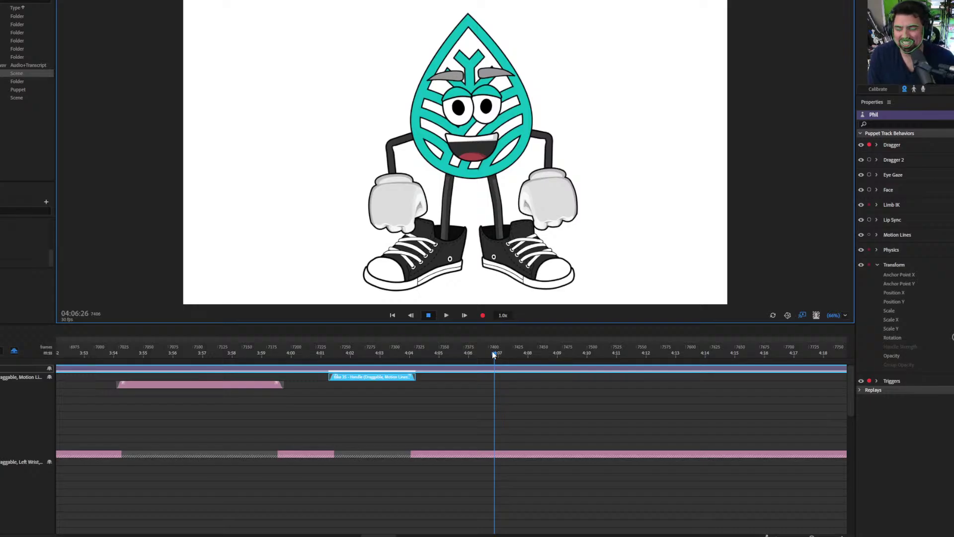
{"action": "left_click_drag", "start_coordinate": [490, 350], "coordinate": [485, 353]}
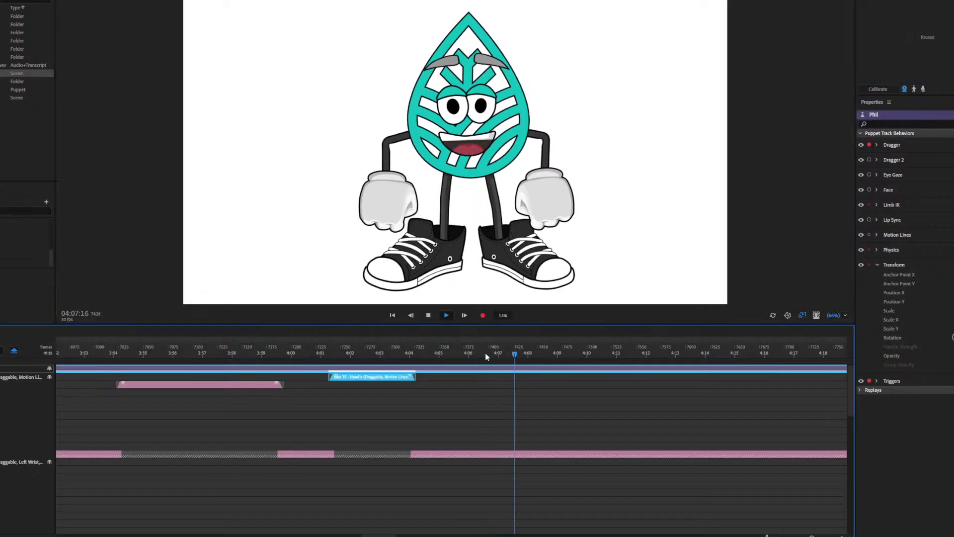
{"action": "left_click", "coordinate": [372, 199]}
{"action": "key", "text": "ctrl+r"}
{"action": "left_click_drag", "start_coordinate": [399, 206], "coordinate": [358, 174]}
{"action": "key", "text": "space"}
{"action": "key", "text": "ctrl+z"}
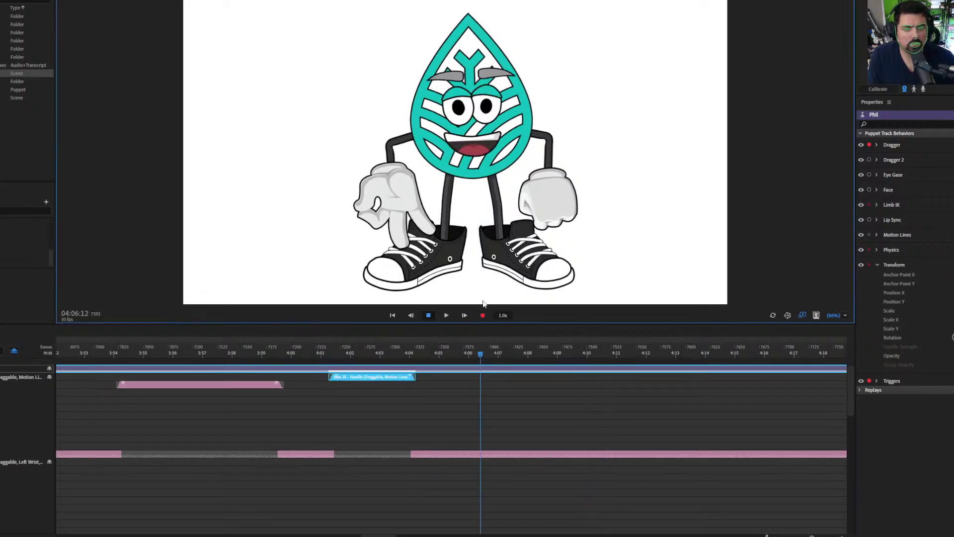
Step: Record a right-hand take from 4:06:12 to 4:10:29 with the Dragger behavior and blend both ends of its Handle take
{"action": "left_click", "coordinate": [482, 315]}
{"action": "mouse_move", "coordinate": [398, 204]}
{"action": "left_mouse_down"}
{"action": "mouse_move", "coordinate": [362, 170]}
{"action": "mouse_move", "coordinate": [368, 189]}
{"action": "left_mouse_up"}
{"action": "key", "text": "space"}
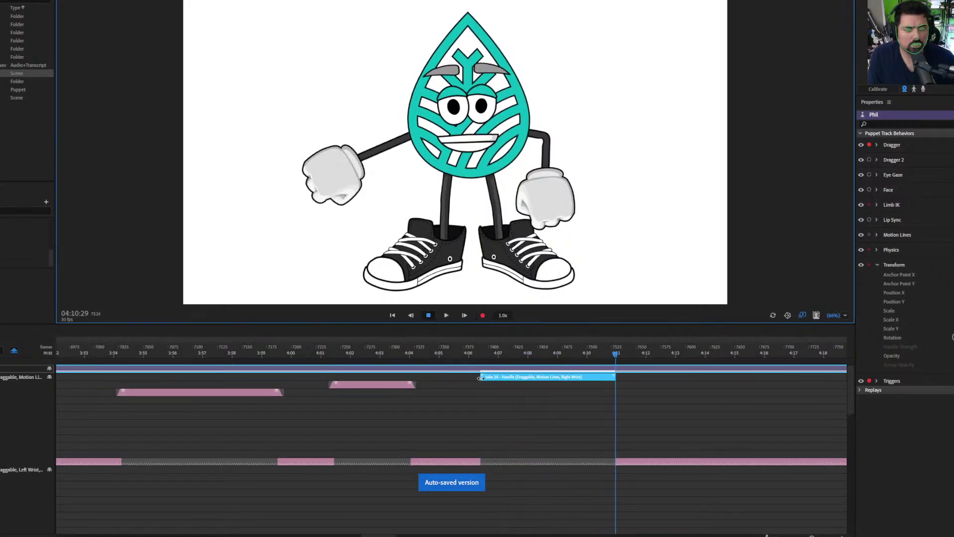
{"action": "left_click", "coordinate": [576, 379]}
{"action": "left_click_drag", "start_coordinate": [614, 378], "coordinate": [610, 378]}
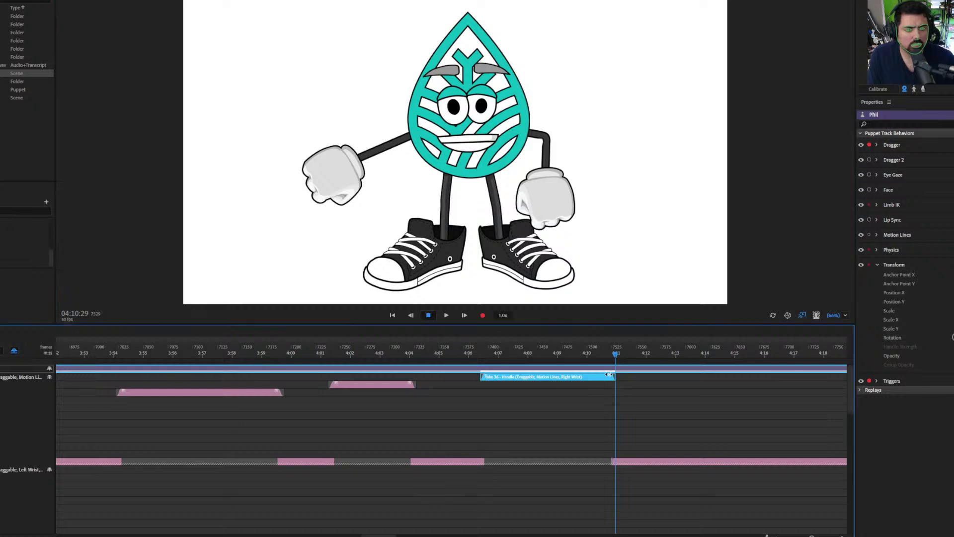
Step: Play the scene from about 4:11:25 to 4:16:21, checking the reference video, to find the next gesture
{"action": "left_click", "coordinate": [641, 354]}
{"action": "key", "text": "alt+Tab"}
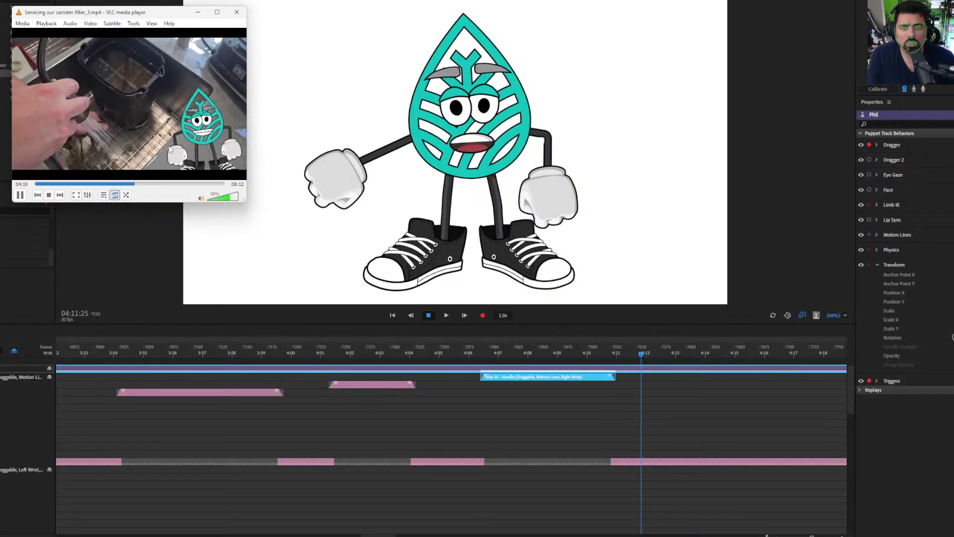
{"action": "left_click", "coordinate": [646, 355]}
{"action": "key", "text": "space"}
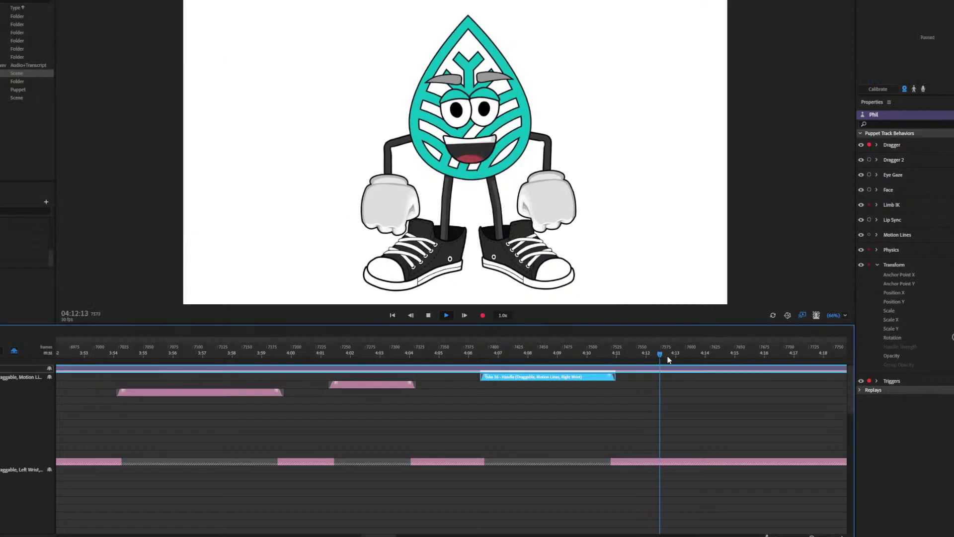
{"action": "left_click_drag", "start_coordinate": [766, 355], "coordinate": [810, 354]}
{"action": "key", "text": "space"}
{"action": "left_click", "coordinate": [785, 354]}
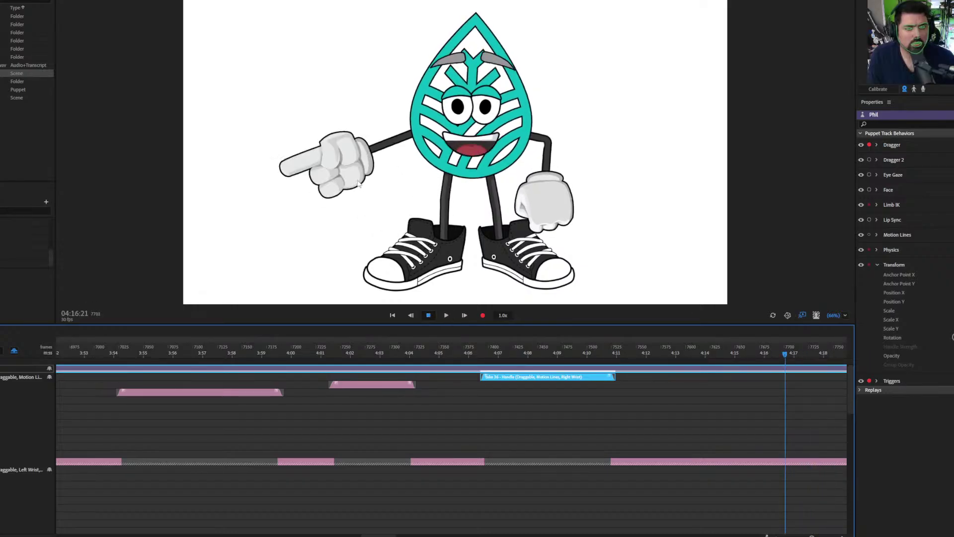
{"action": "left_click", "coordinate": [483, 315]}
{"action": "mouse_move", "coordinate": [395, 208]}
{"action": "left_mouse_down"}
{"action": "mouse_move", "coordinate": [398, 94]}
{"action": "mouse_move", "coordinate": [321, 97]}
{"action": "mouse_move", "coordinate": [372, 251]}
{"action": "left_mouse_up"}
{"action": "key", "text": "space"}
{"action": "left_click_drag", "start_coordinate": [147, 353], "coordinate": [129, 365]}
{"action": "left_click", "coordinate": [139, 358]}
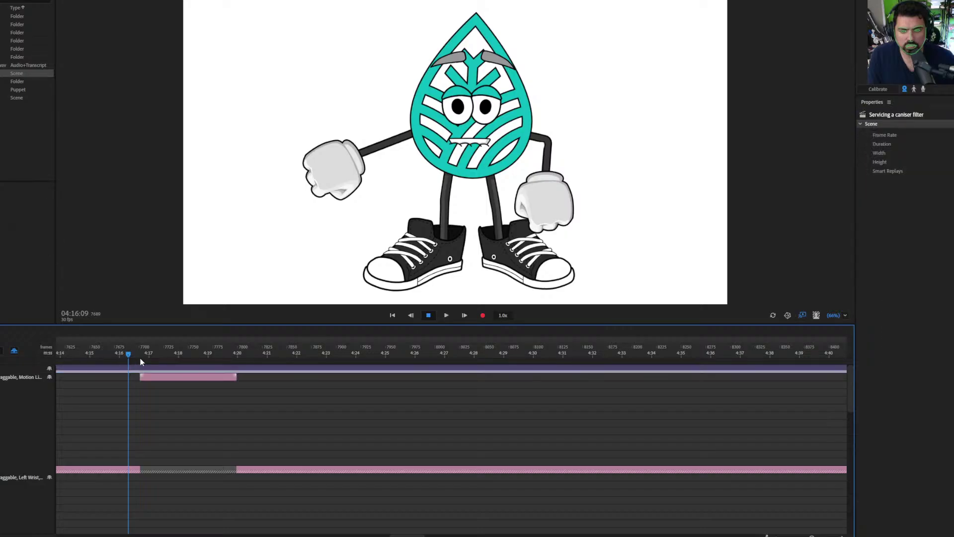
{"action": "left_click", "coordinate": [154, 376]}
{"action": "scroll", "coordinate": [159, 378], "scroll_direction": "down", "scroll_amount": 5}
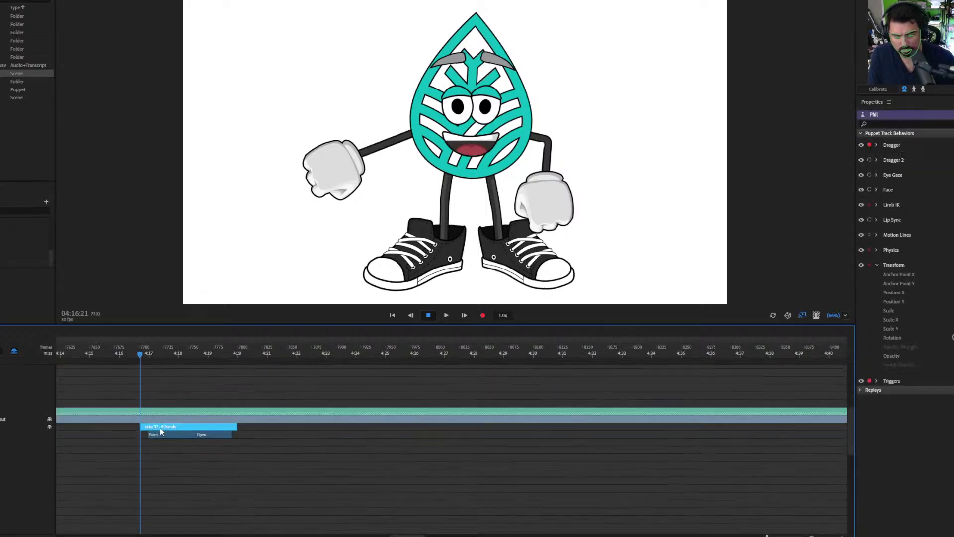
{"action": "key", "text": "Delete"}
Step: Record a right-hand take from 4:16:21 to 4:20:00 with the Dragger behavior and blend both ends of its Handle take
{"action": "left_click", "coordinate": [375, 186]}
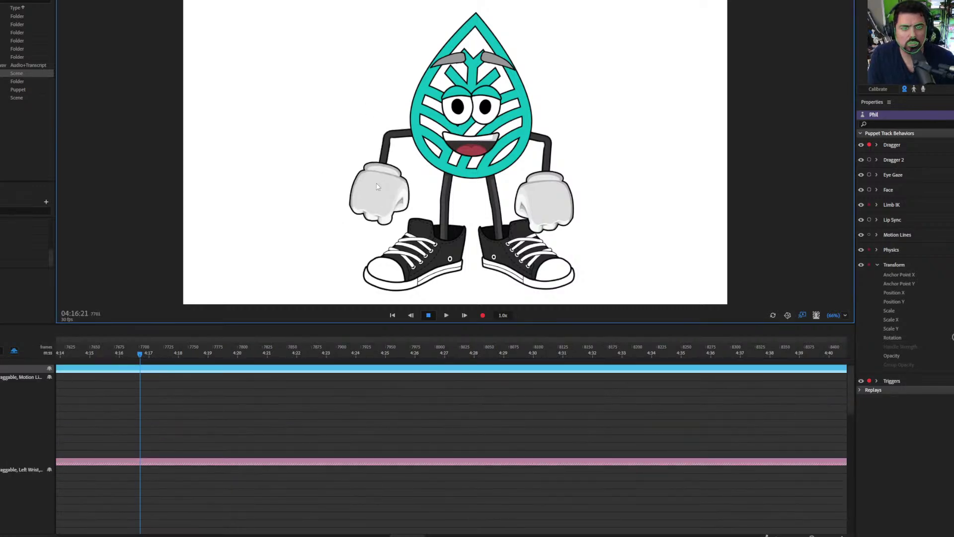
{"action": "left_click", "coordinate": [483, 316]}
{"action": "mouse_move", "coordinate": [393, 199]}
{"action": "left_mouse_down"}
{"action": "mouse_move", "coordinate": [350, 104]}
{"action": "mouse_move", "coordinate": [360, 114]}
{"action": "left_mouse_up"}
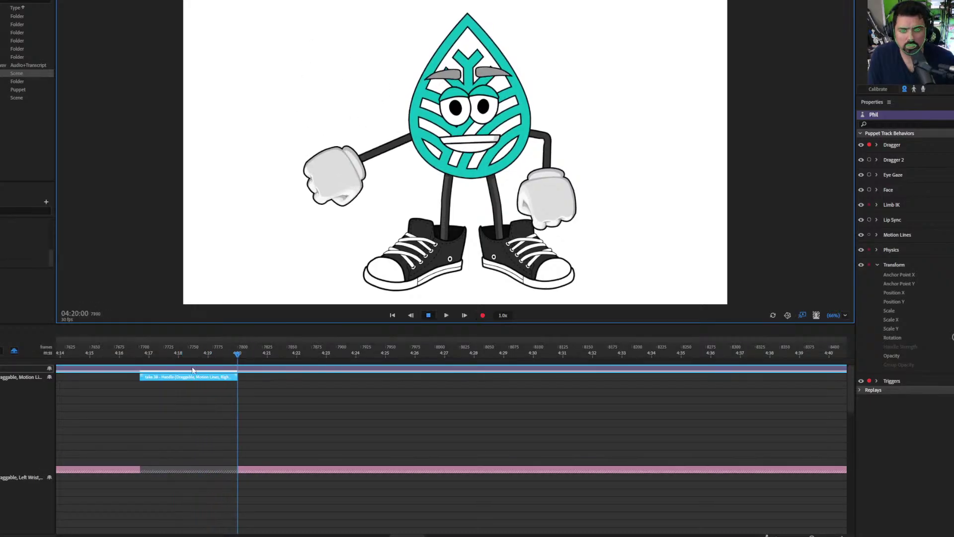
{"action": "left_click_drag", "start_coordinate": [142, 375], "coordinate": [146, 375]}
{"action": "left_click_drag", "start_coordinate": [236, 375], "coordinate": [230, 374]}
Step: Scrub the scene to 4:23:07 and search the reference video in VLC up to about 4:48 for the puppet's next appearance
{"action": "left_click_drag", "start_coordinate": [297, 354], "coordinate": [333, 350]}
{"action": "key", "text": "alt+Tab"}
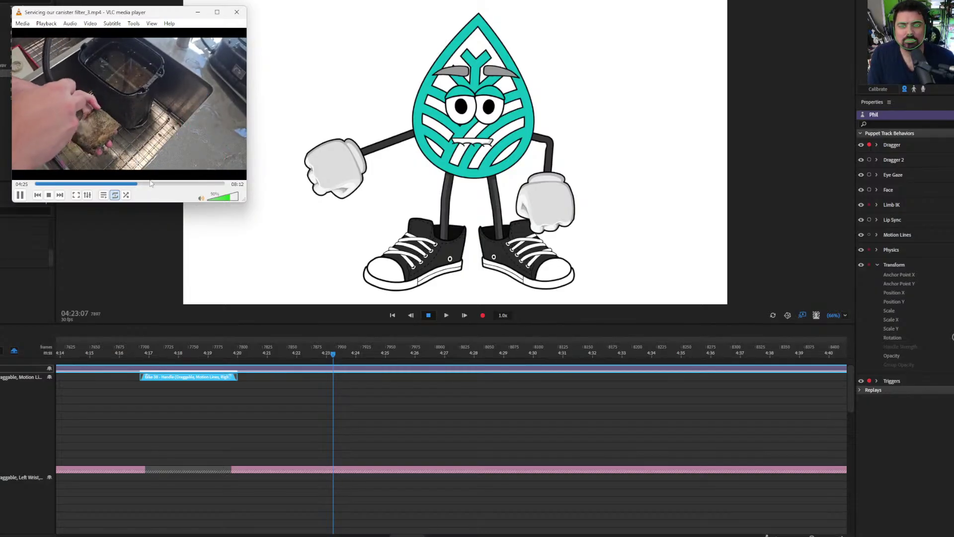
{"action": "left_click", "coordinate": [143, 184]}
{"action": "left_click", "coordinate": [145, 184]}
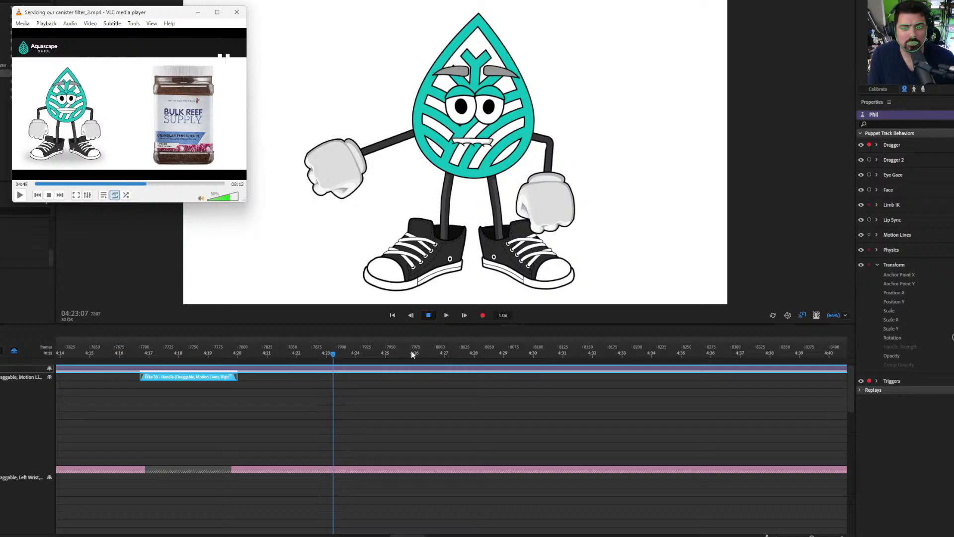
Step: Move ahead in the scene and play it between about 4:42:25 and 4:45:24 to find the next gesture
{"action": "left_click_drag", "start_coordinate": [411, 351], "coordinate": [536, 354]}
{"action": "key", "text": "space"}
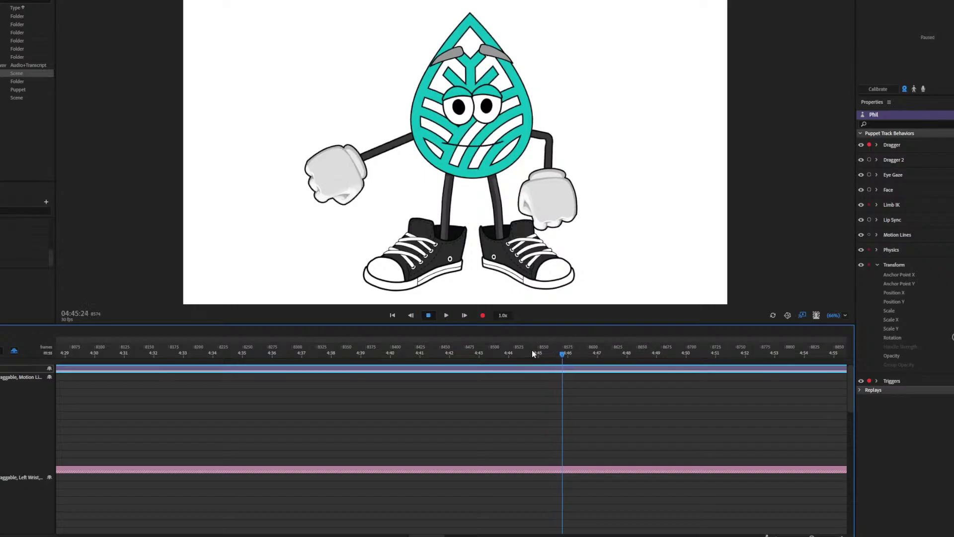
{"action": "left_click", "coordinate": [533, 354]}
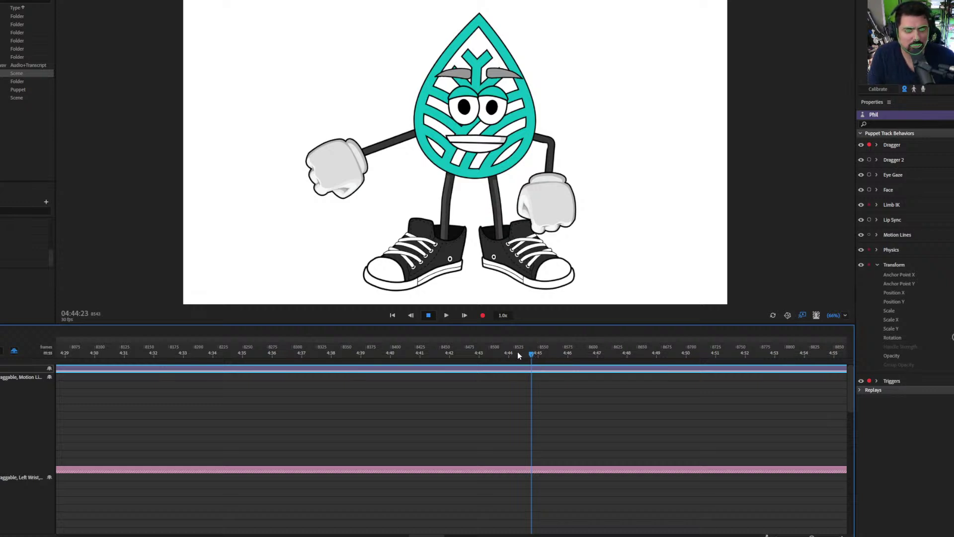
{"action": "key", "text": "space"}
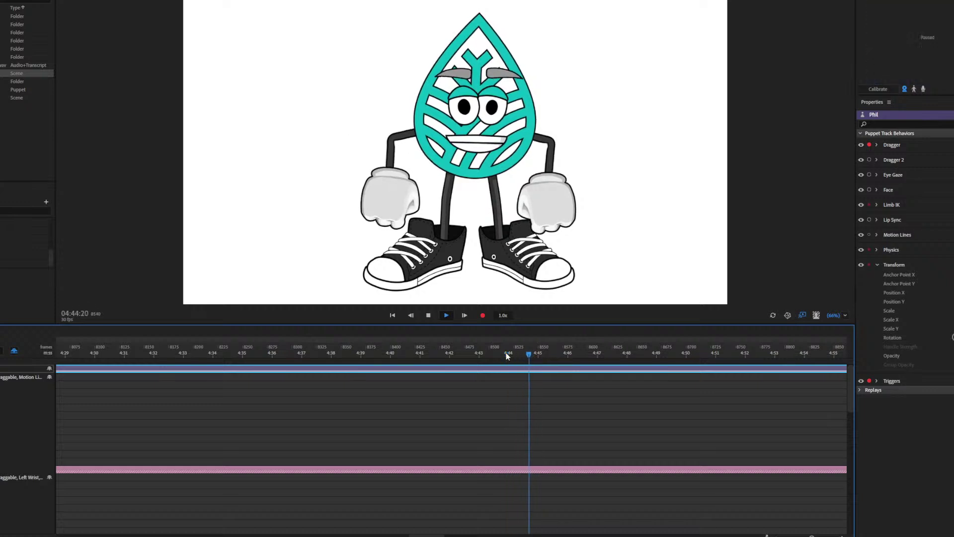
{"action": "left_click", "coordinate": [505, 352]}
{"action": "left_click", "coordinate": [476, 354]}
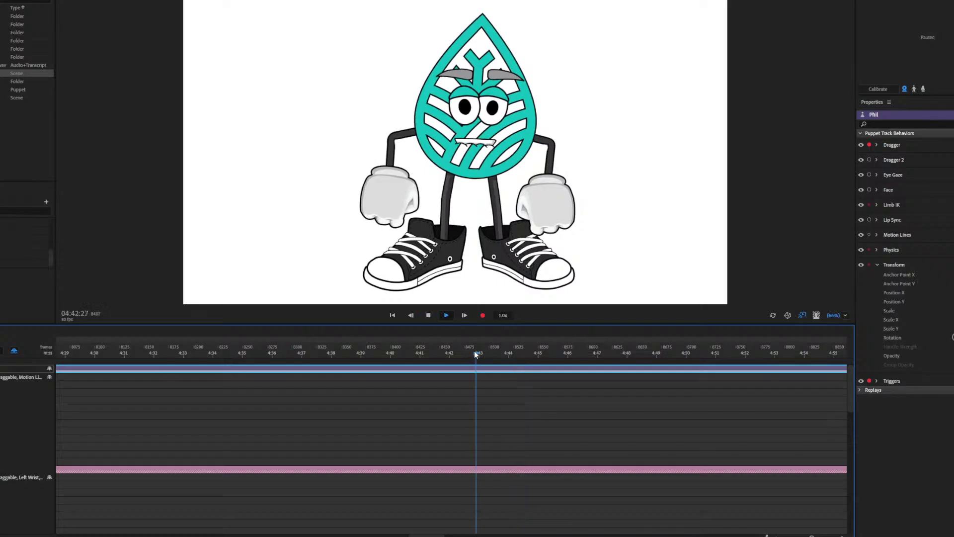
{"action": "key", "text": "space"}
Step: Check the puppet's entrance beside the Bulk Reef Supply jar in the VLC reference video, and replay the matching narration in the scene
{"action": "key", "text": "alt+Tab"}
{"action": "key", "text": "space"}
{"action": "left_click", "coordinate": [144, 184]}
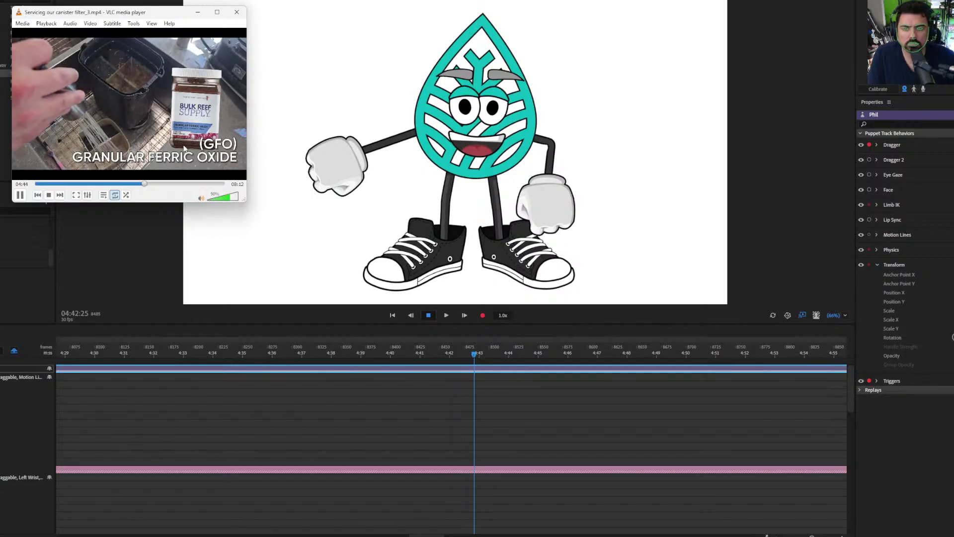
{"action": "key", "text": "space"}
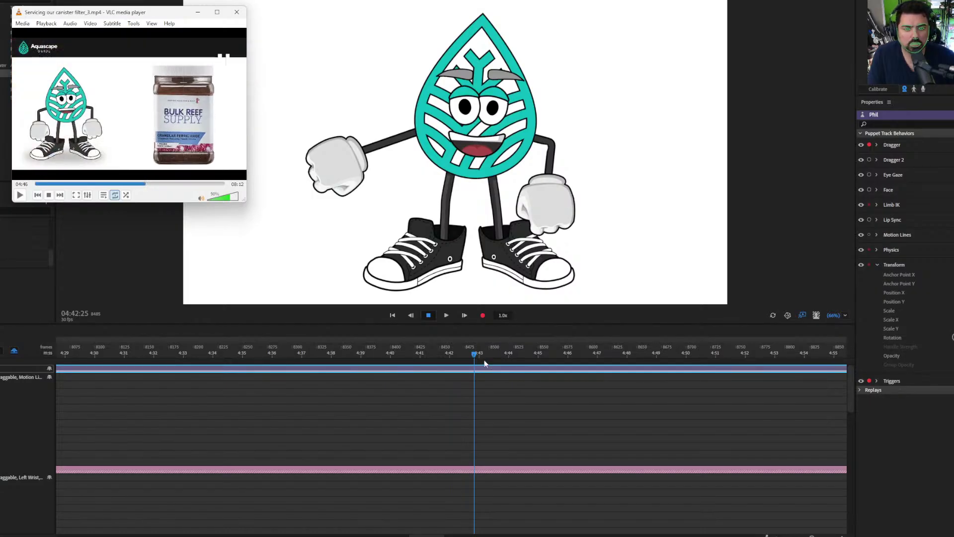
{"action": "left_click", "coordinate": [482, 366]}
{"action": "key", "text": "space"}
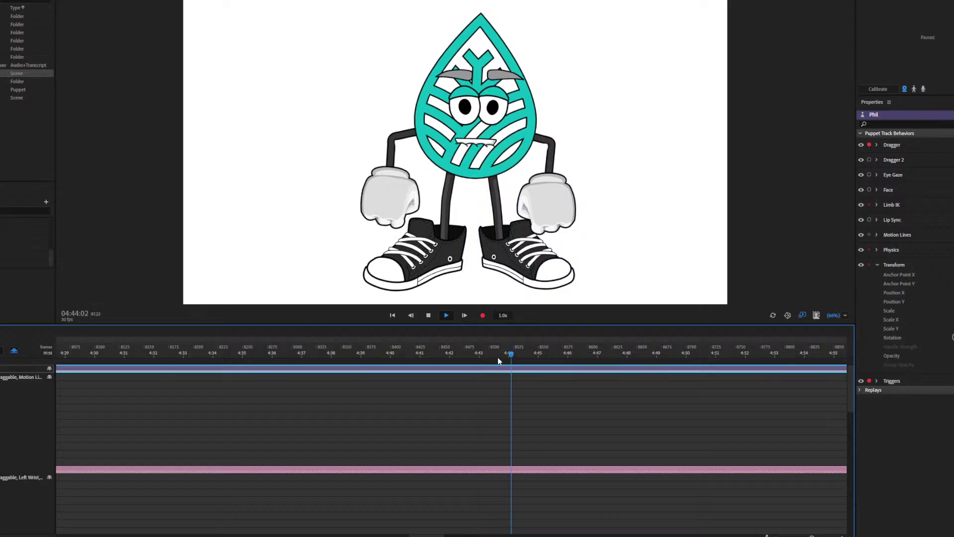
{"action": "left_click", "coordinate": [528, 359]}
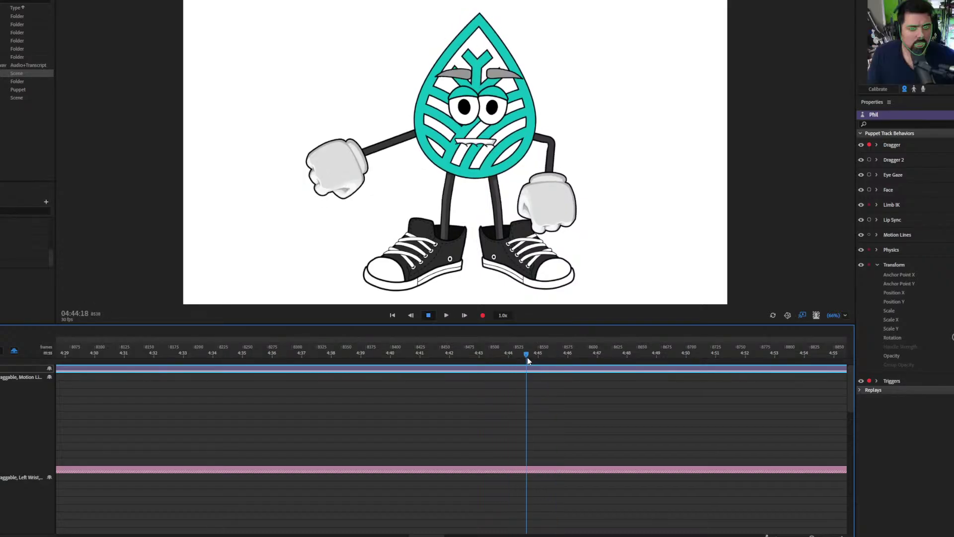
{"action": "key", "text": "space"}
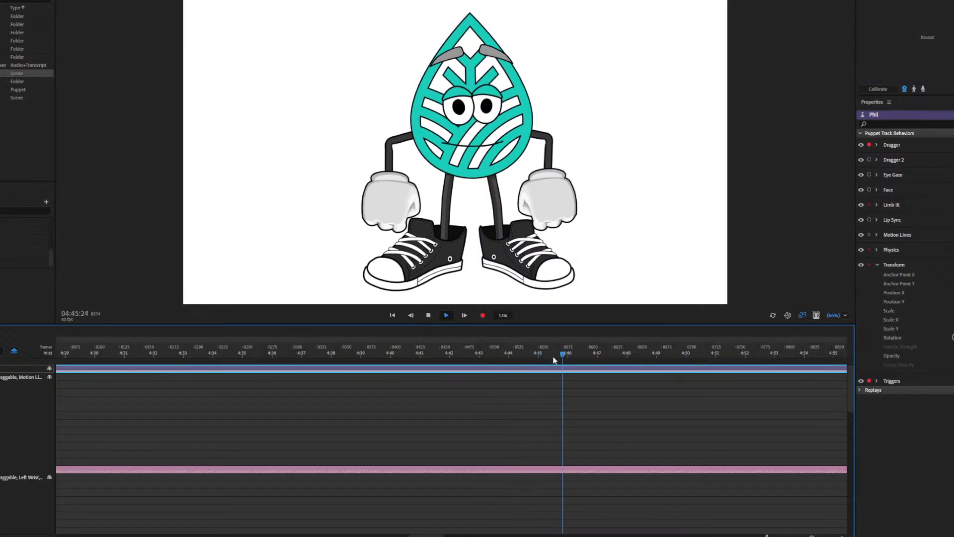
Step: Arm the Dragger 2 behavior instead of Dragger, and cue the playhead at 4:45:25 after previewing the narration
{"action": "left_click", "coordinate": [574, 354]}
{"action": "left_click", "coordinate": [869, 160]}
{"action": "left_click", "coordinate": [868, 145]}
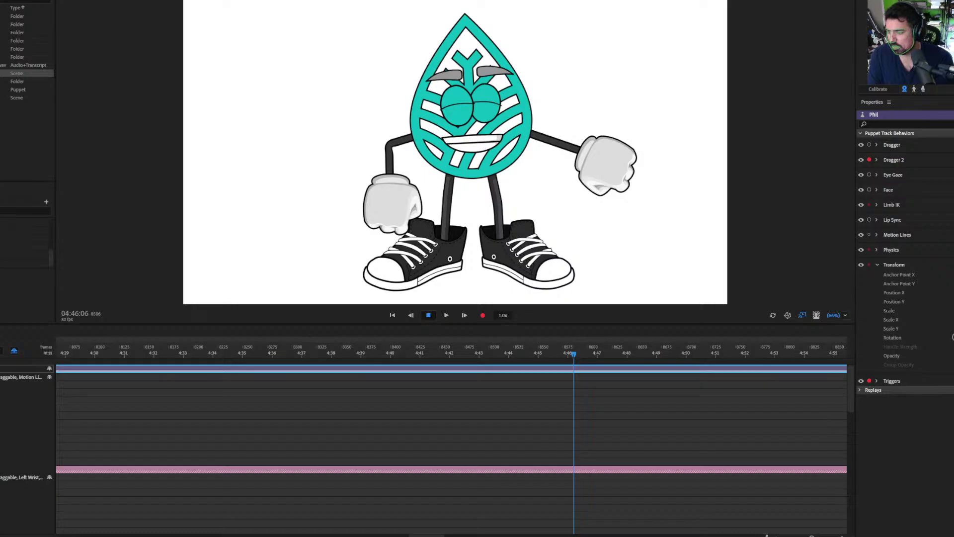
{"action": "left_click", "coordinate": [569, 354]}
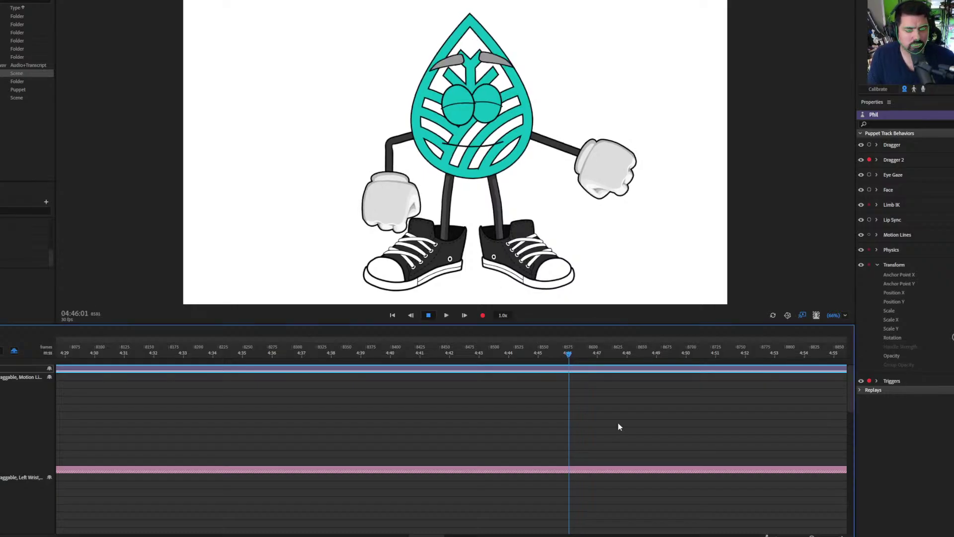
{"action": "left_click", "coordinate": [564, 353]}
{"action": "key", "text": "space"}
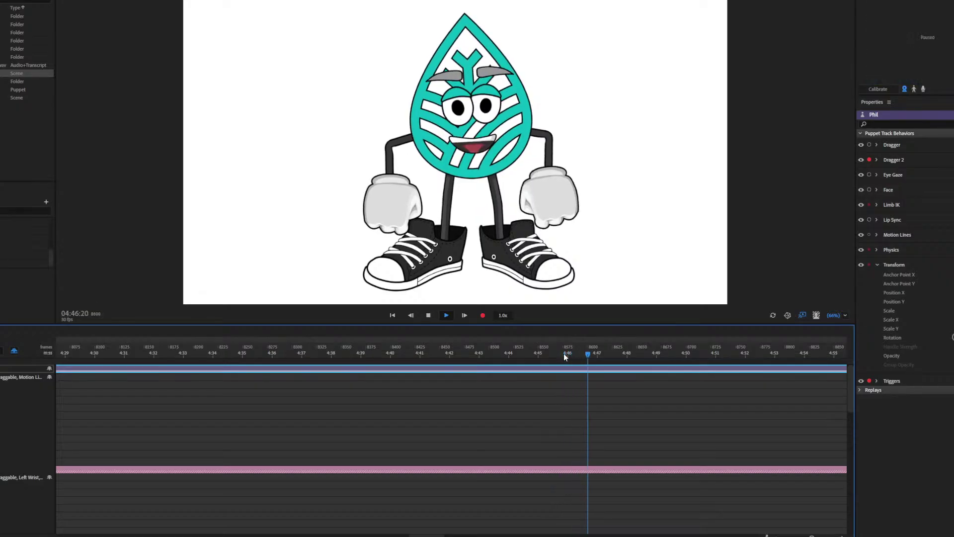
{"action": "key", "text": "space"}
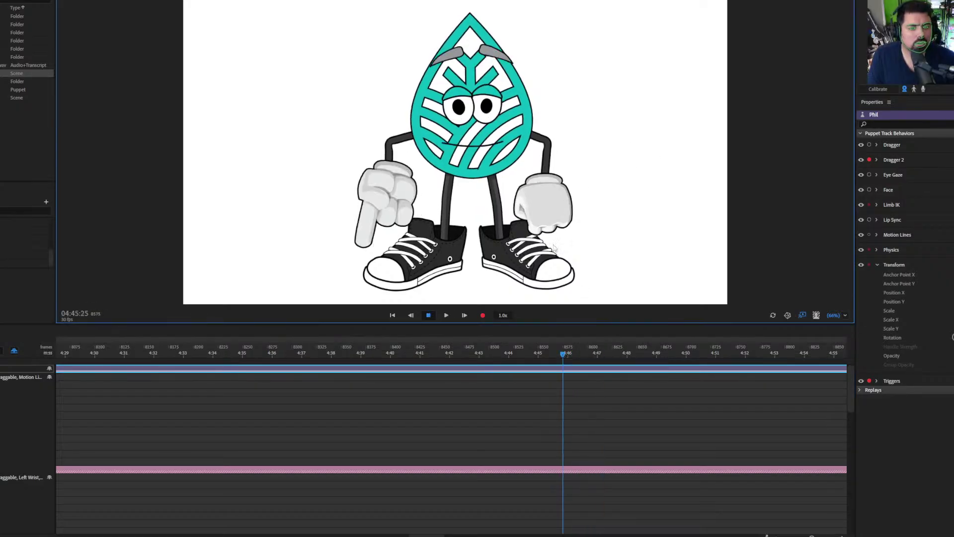
Step: Record a left-hand take from 4:45:25 to 4:53:27 with the Dragger 2 behavior and blend both ends of its Handle take
{"action": "left_click", "coordinate": [482, 315]}
{"action": "mouse_move", "coordinate": [537, 213]}
{"action": "left_mouse_down"}
{"action": "mouse_move", "coordinate": [589, 168]}
{"action": "mouse_move", "coordinate": [591, 179]}
{"action": "mouse_move", "coordinate": [562, 118]}
{"action": "mouse_move", "coordinate": [588, 187]}
{"action": "left_mouse_up"}
{"action": "key", "text": "space"}
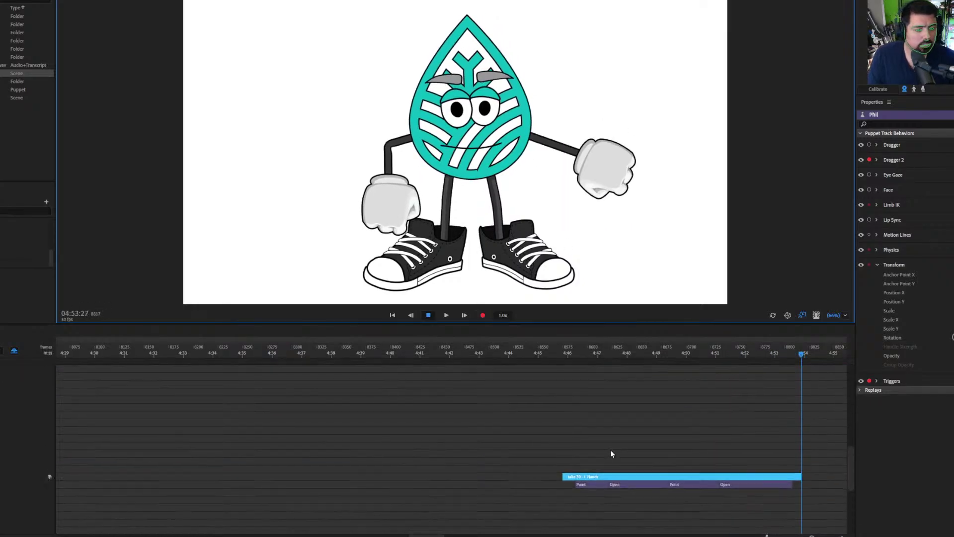
{"action": "left_click", "coordinate": [565, 477]}
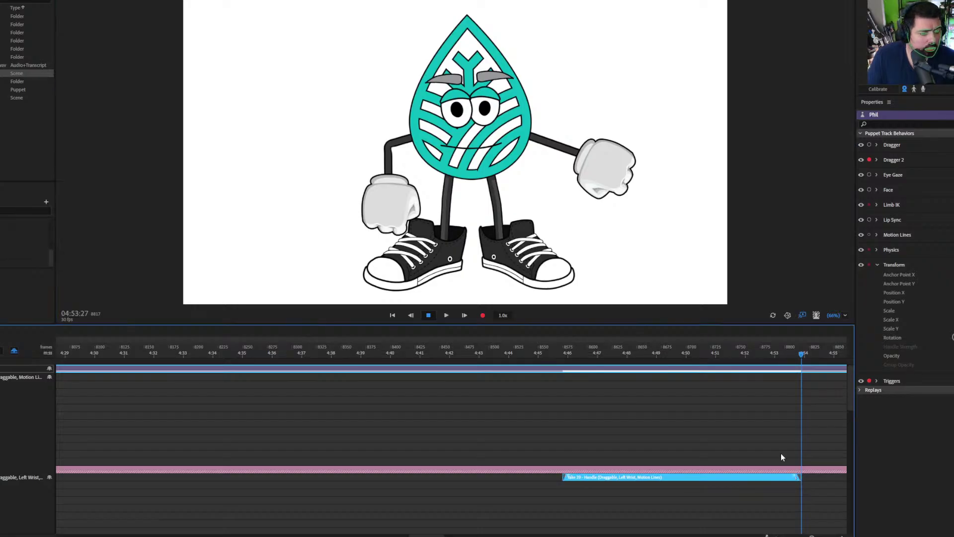
Step: Play the reference video in VLC to 4:59 and switch to the Aquascape Guide website in a full-screen browser
{"action": "key", "text": "alt+Tab"}
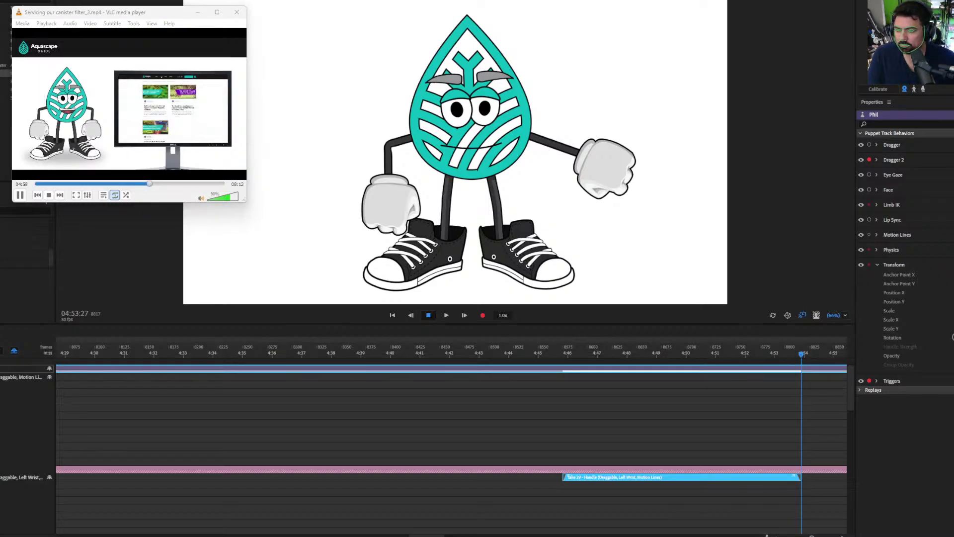
{"action": "key", "text": "space"}
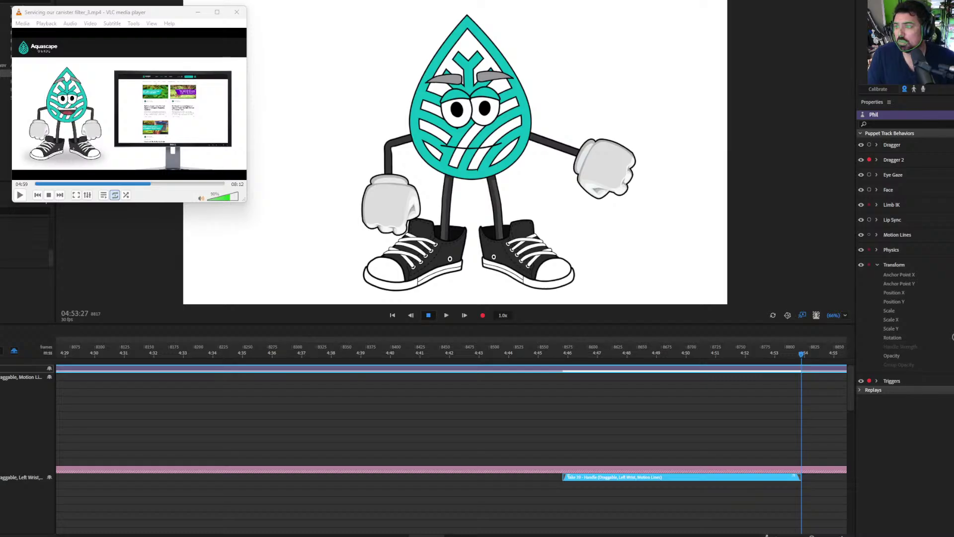
{"action": "left_click_drag", "start_coordinate": [0, 76], "coordinate": [240, 76]}
{"action": "key", "text": "F11"}
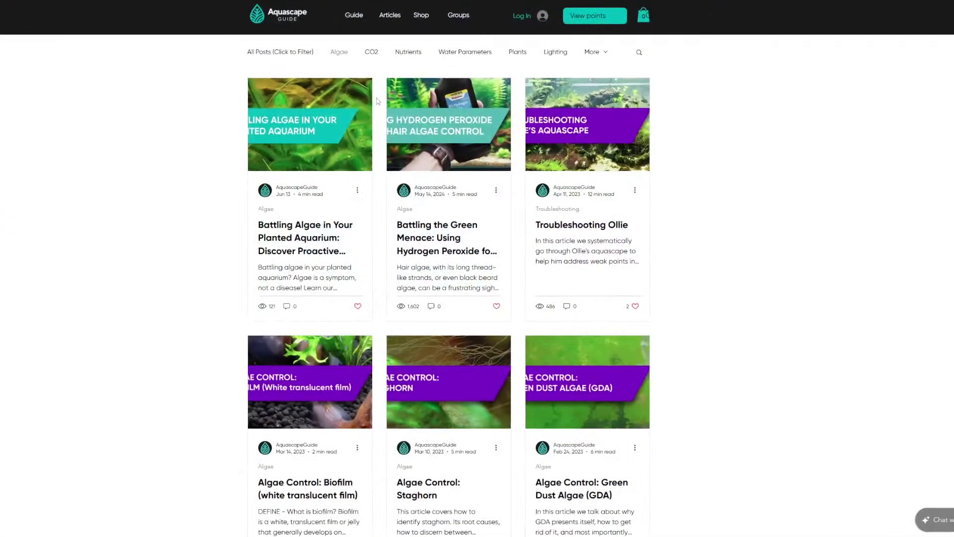
Step: Open the shop's Plant Care and Tools category and view the ASG Fertilization Kit with its enlarged product photo
{"action": "left_click", "coordinate": [428, 17]}
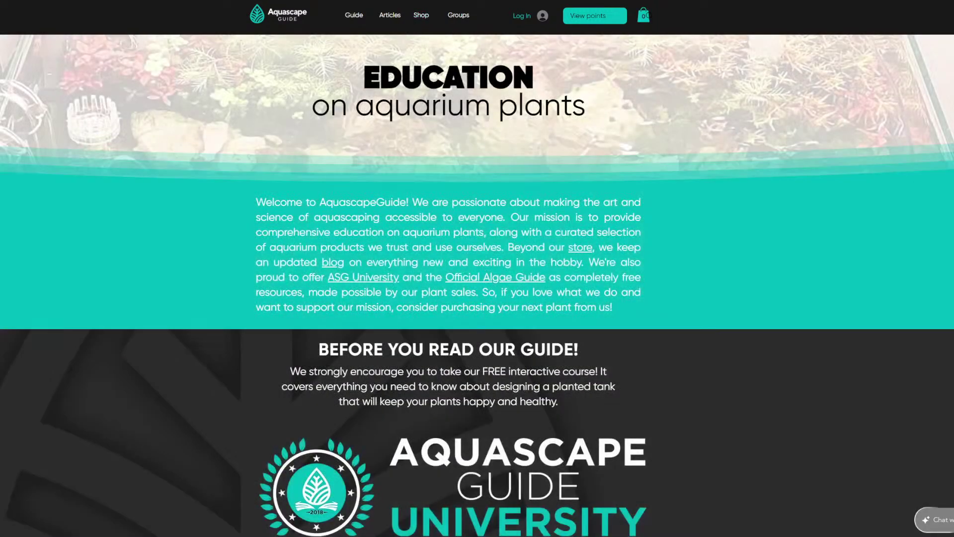
{"action": "mouse_move", "coordinate": [420, 17]}
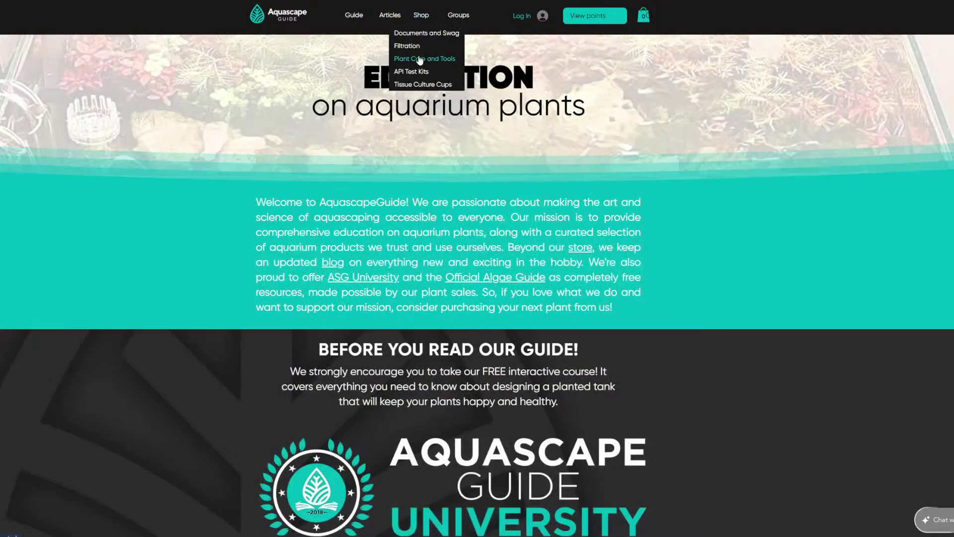
{"action": "left_click", "coordinate": [420, 60]}
{"action": "scroll", "coordinate": [318, 269], "scroll_direction": "down", "scroll_amount": 7}
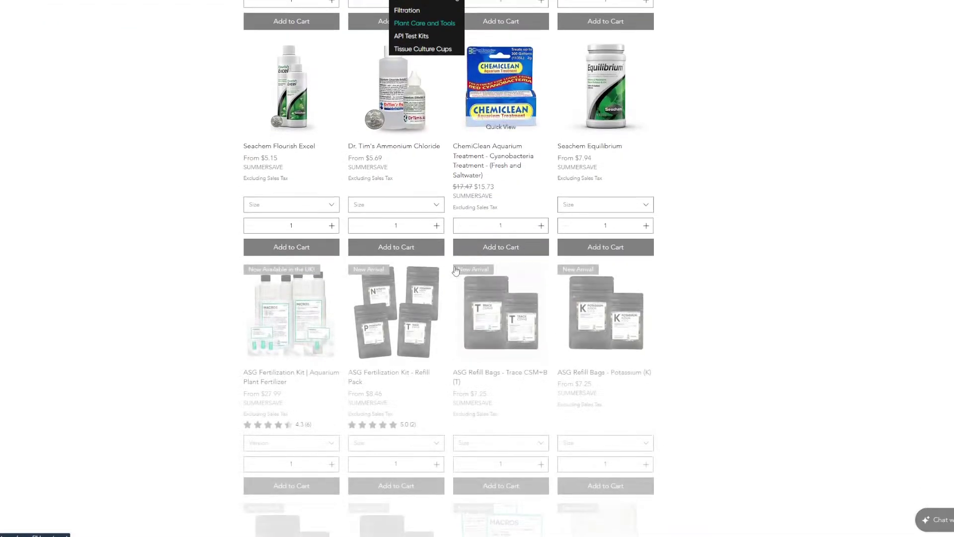
{"action": "left_click", "coordinate": [318, 268]}
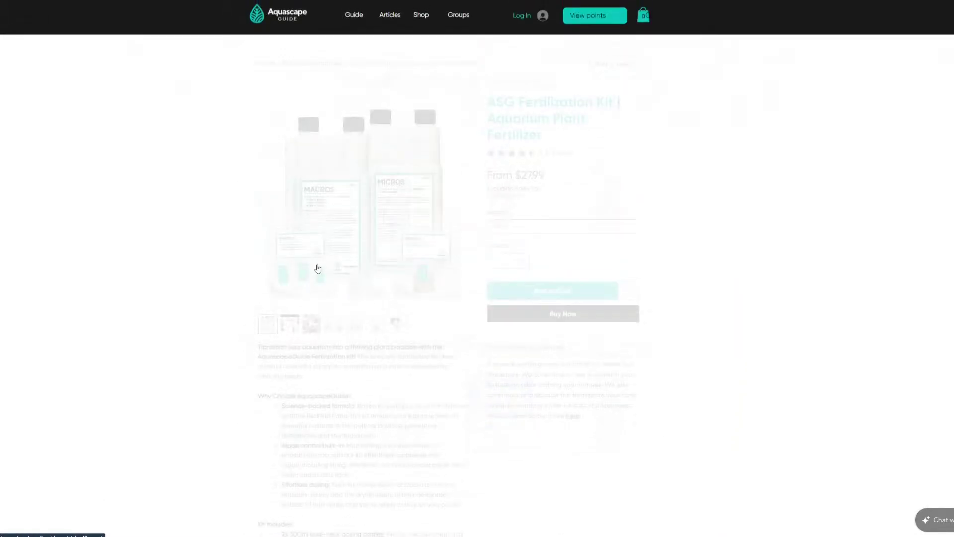
{"action": "left_click", "coordinate": [383, 187]}
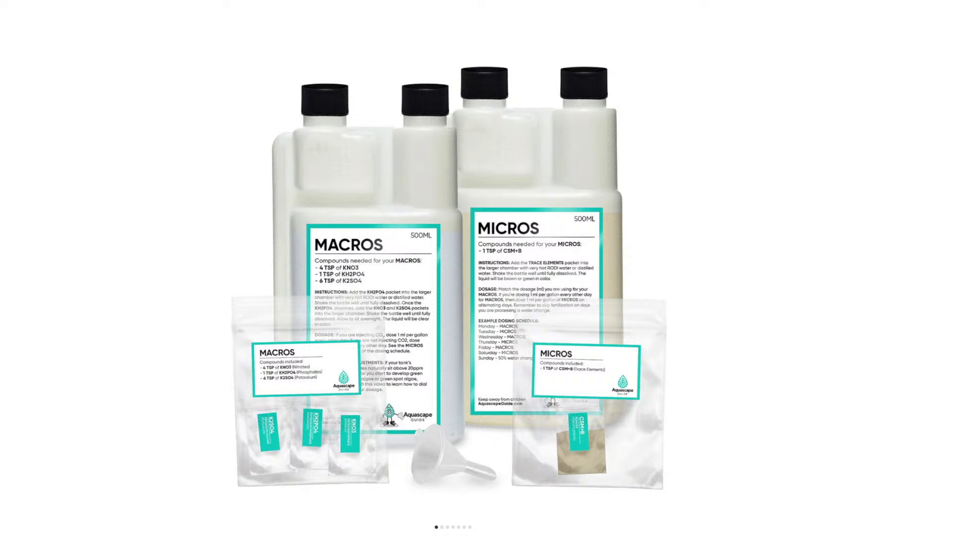
{"action": "left_click", "coordinate": [719, 101]}
Step: Return to the product list, open the ASG Fertilization Kit - Refill Pack, choose size XL and highlight its price
{"action": "mouse_move", "coordinate": [422, 16]}
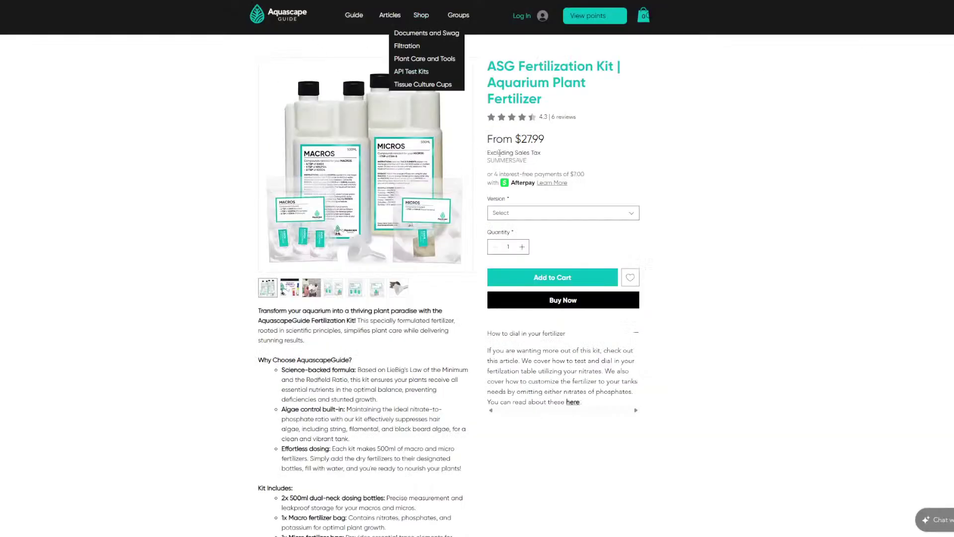
{"action": "key", "text": "alt+Left"}
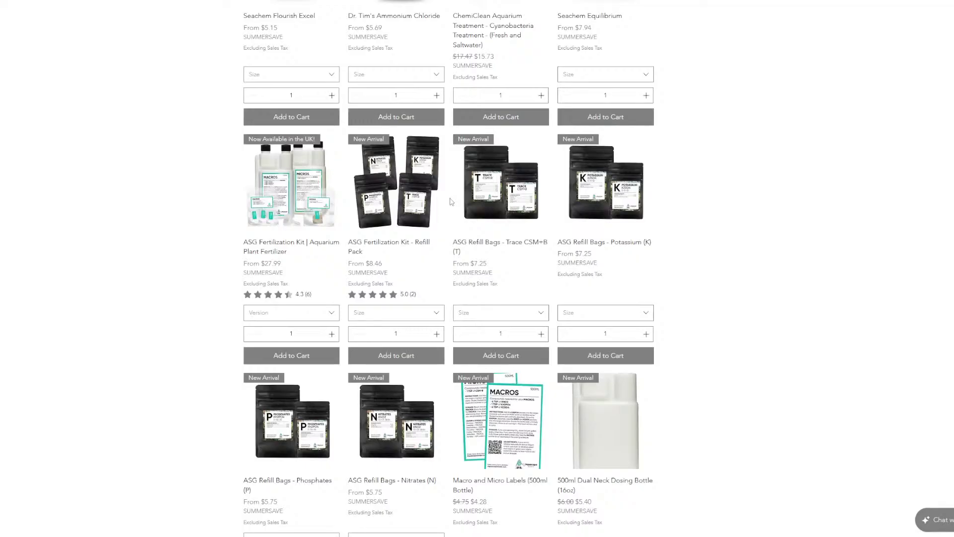
{"action": "mouse_move", "coordinate": [412, 433]}
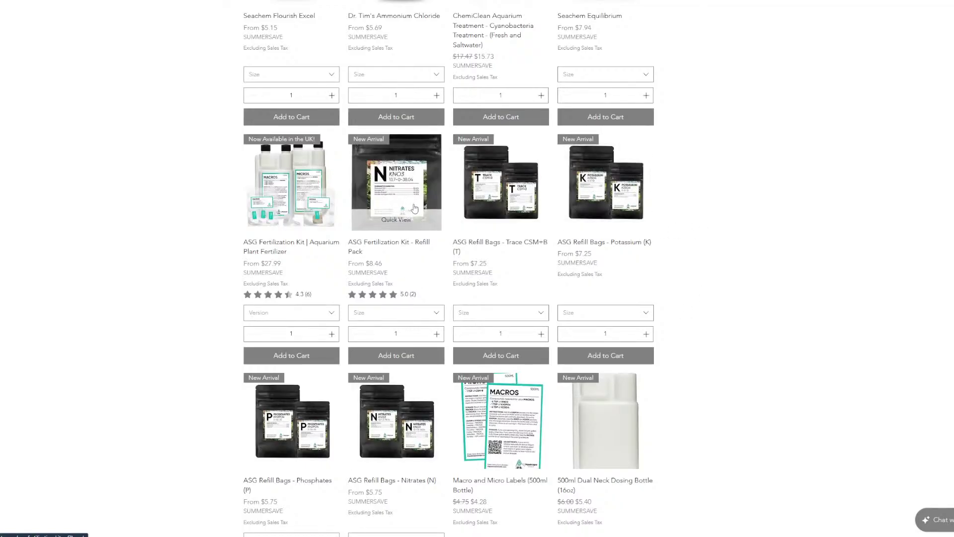
{"action": "left_click", "coordinate": [417, 205]}
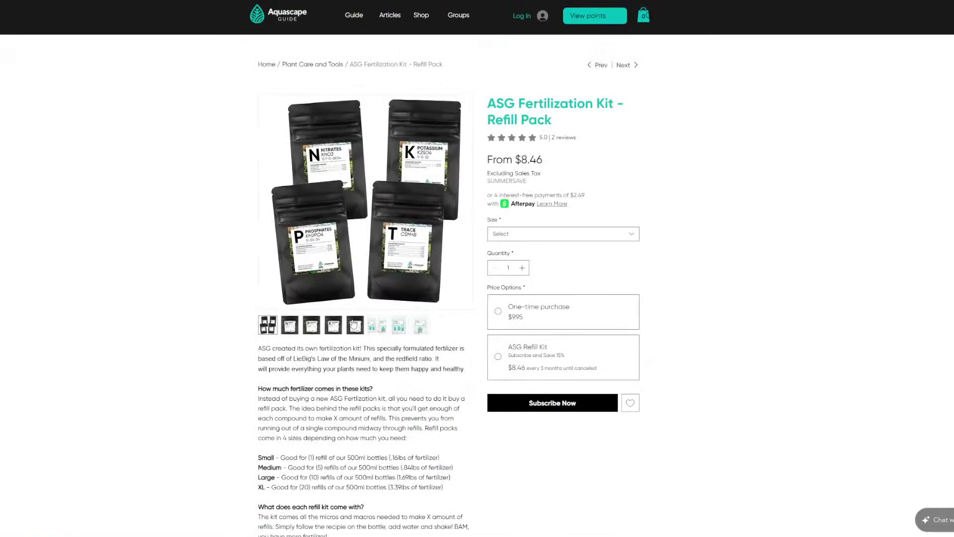
{"action": "left_click", "coordinate": [494, 237]}
{"action": "left_click", "coordinate": [501, 296]}
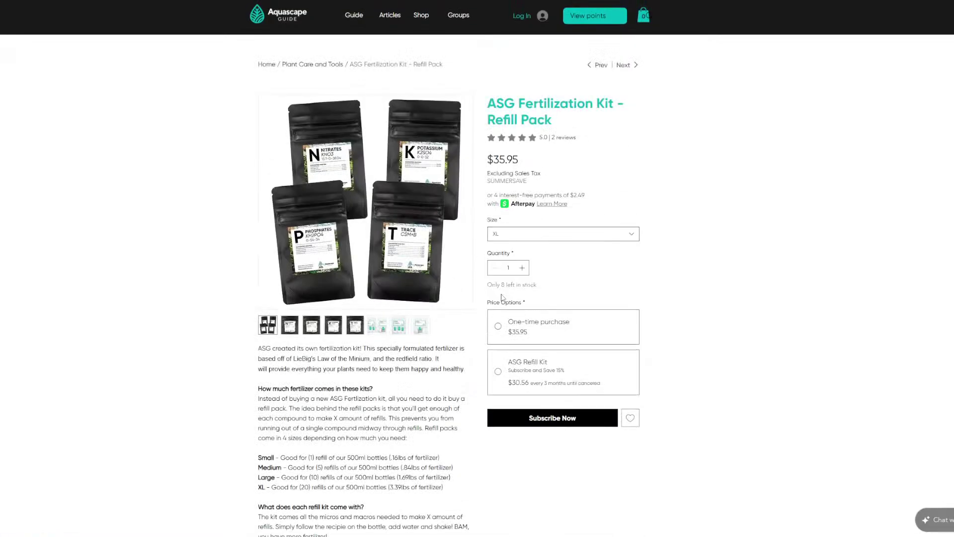
{"action": "left_click_drag", "start_coordinate": [519, 159], "coordinate": [484, 165]}
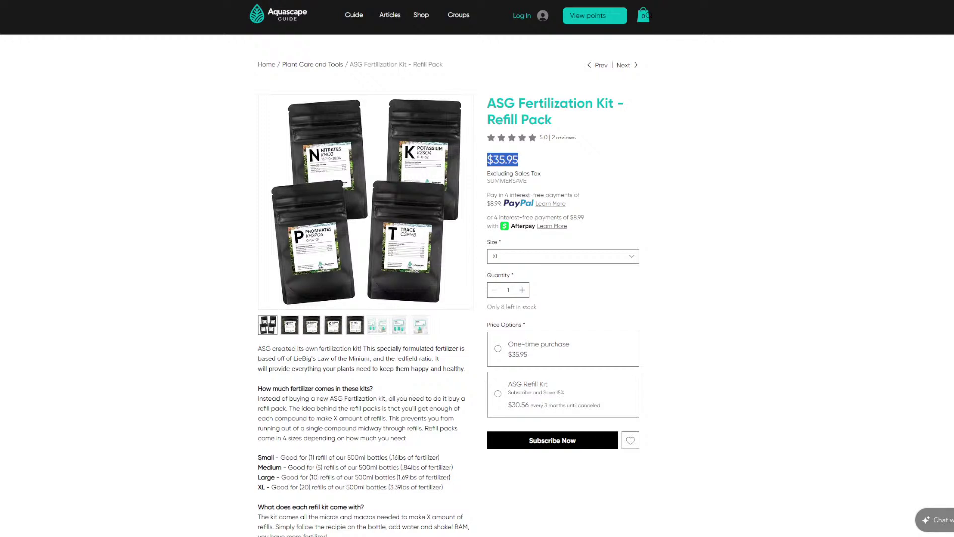
Step: Go back to the Plant Care and Tools products and reopen the ASG Fertilization Kit with its photo enlarged
{"action": "left_click", "coordinate": [374, 189]}
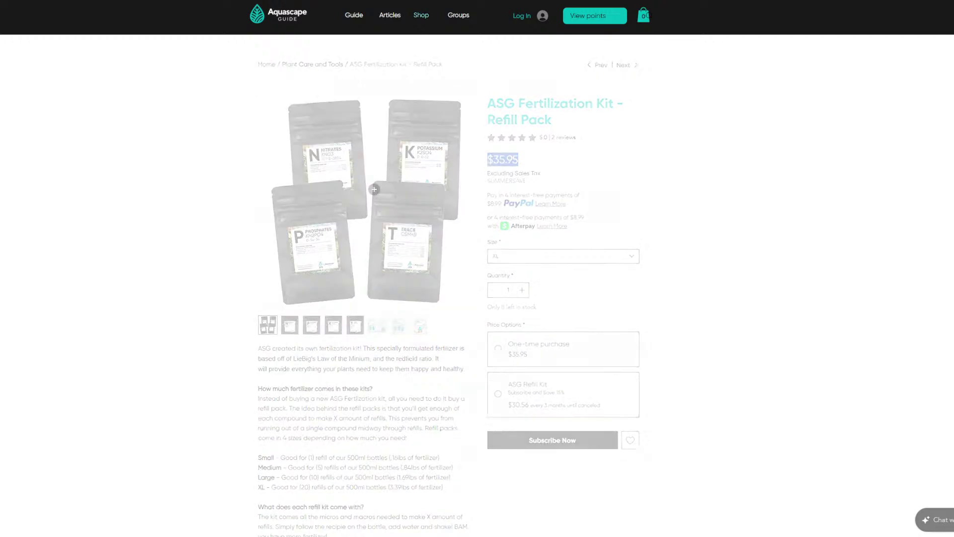
{"action": "scroll", "coordinate": [368, 187], "scroll_direction": "down", "scroll_amount": 8}
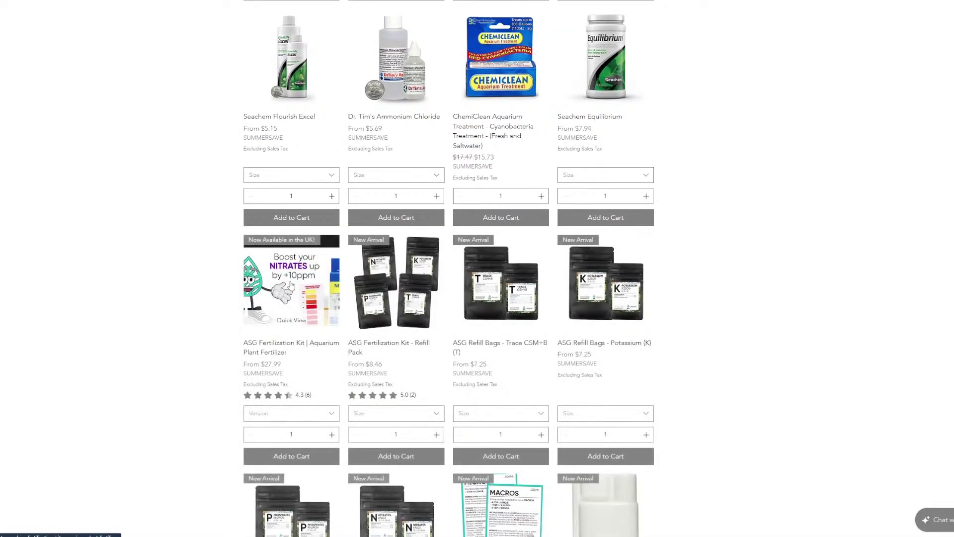
{"action": "left_click", "coordinate": [291, 284]}
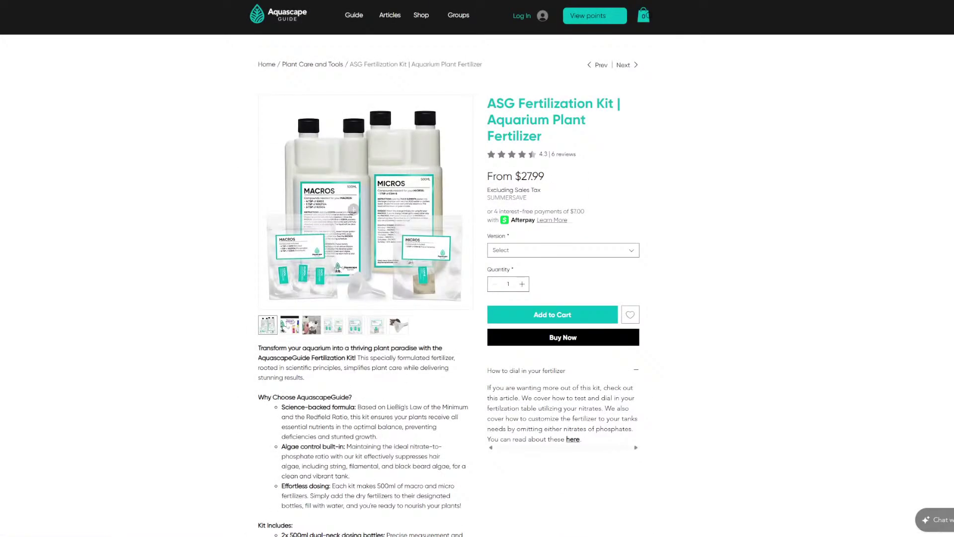
{"action": "left_click", "coordinate": [353, 209]}
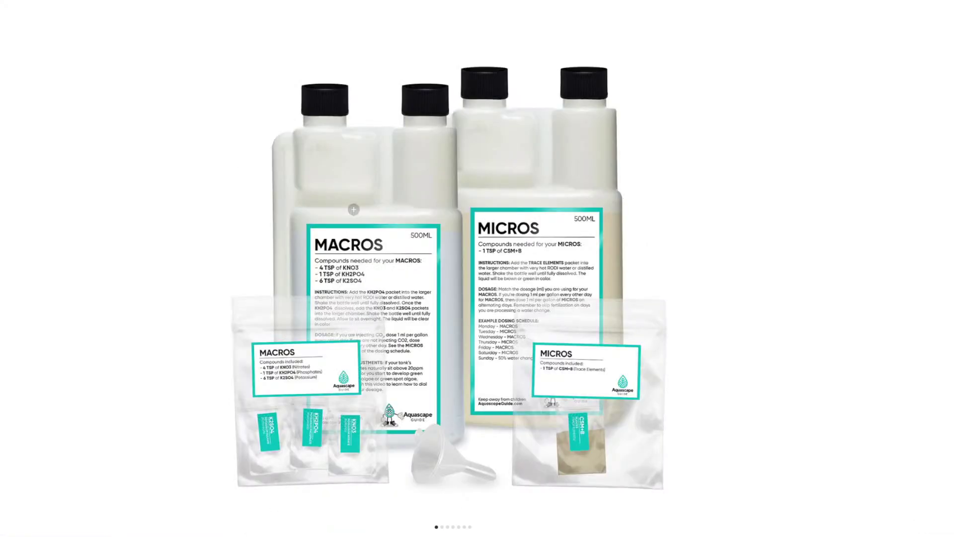
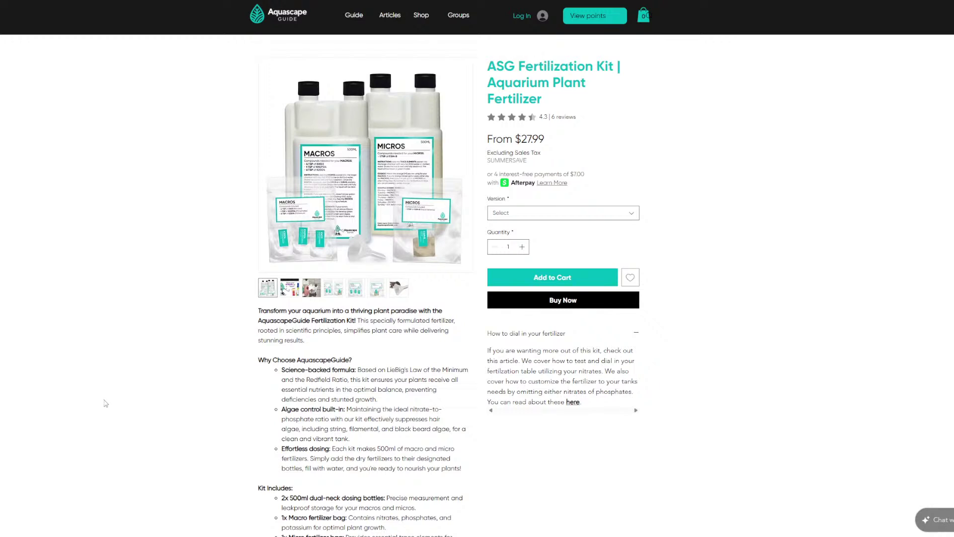
Step: Open the shop's Filtration category and browse its product list
{"action": "mouse_move", "coordinate": [419, 18]}
{"action": "left_click", "coordinate": [406, 46]}
{"action": "scroll", "coordinate": [409, 251], "scroll_direction": "down", "scroll_amount": 6}
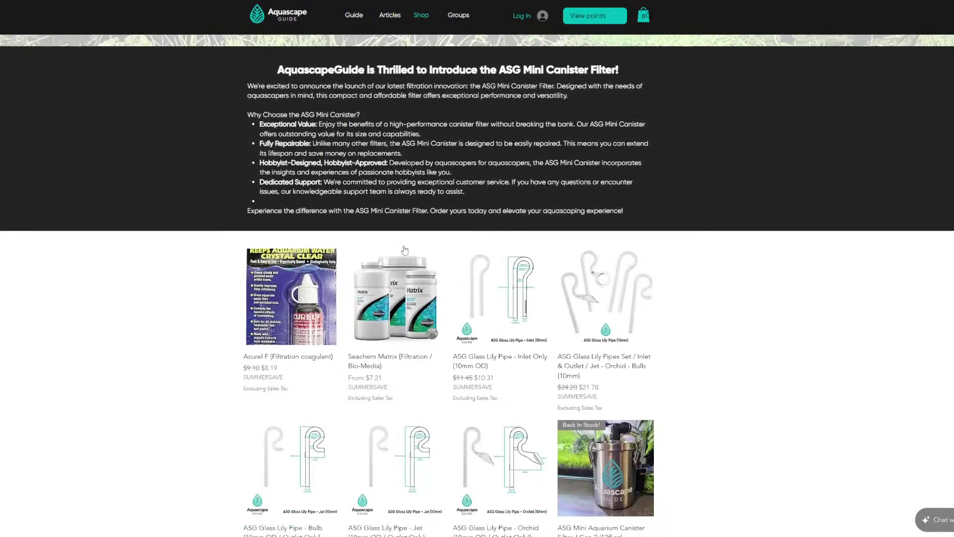
Step: Open the ASG Mini Aquarium Canister Filter / Gen 2 product page in the Filtration category
{"action": "left_click", "coordinate": [627, 276]}
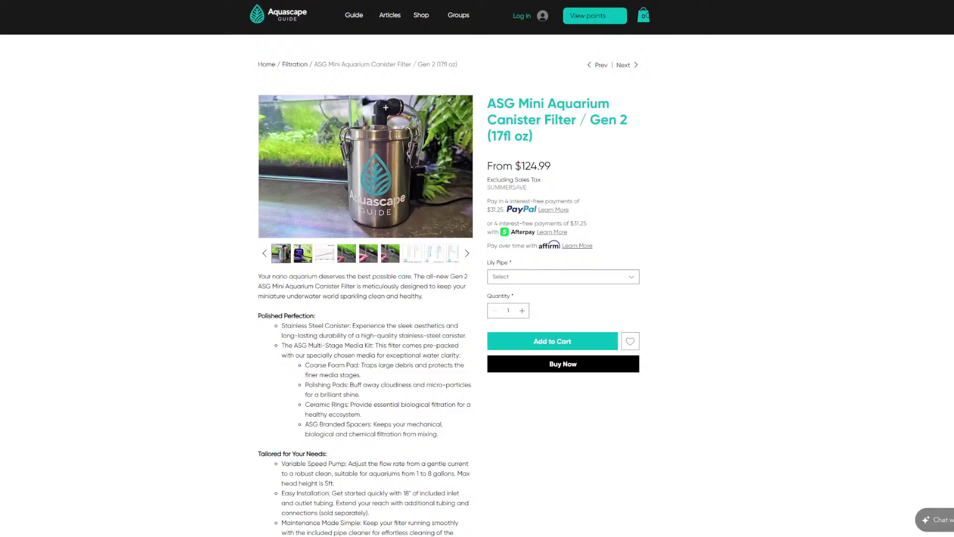
{"action": "mouse_move", "coordinate": [424, 20]}
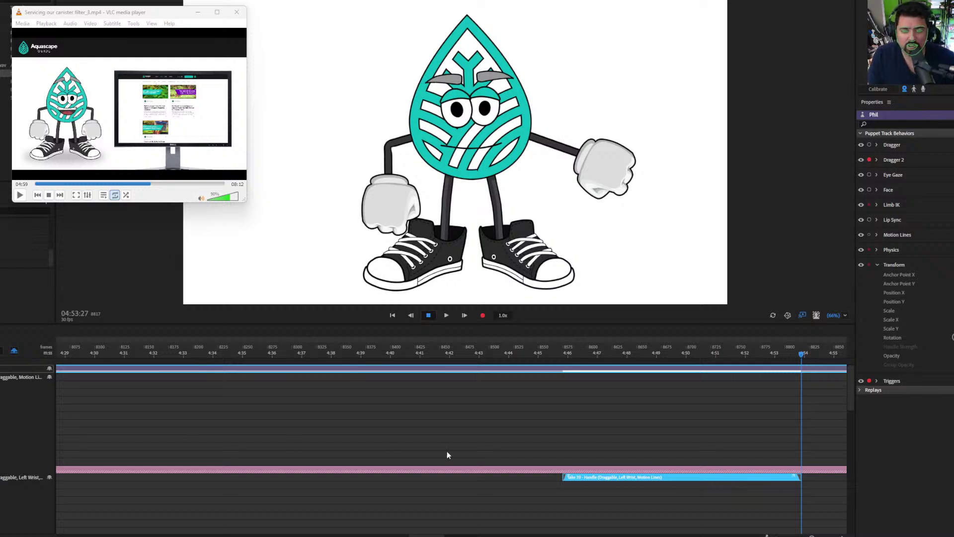
Step: Play back the puppet's latest hand take from about 4:46 and compare it with the reference video between 5:00 and 5:03
{"action": "left_click", "coordinate": [574, 356]}
{"action": "left_click_drag", "start_coordinate": [574, 356], "coordinate": [586, 355]}
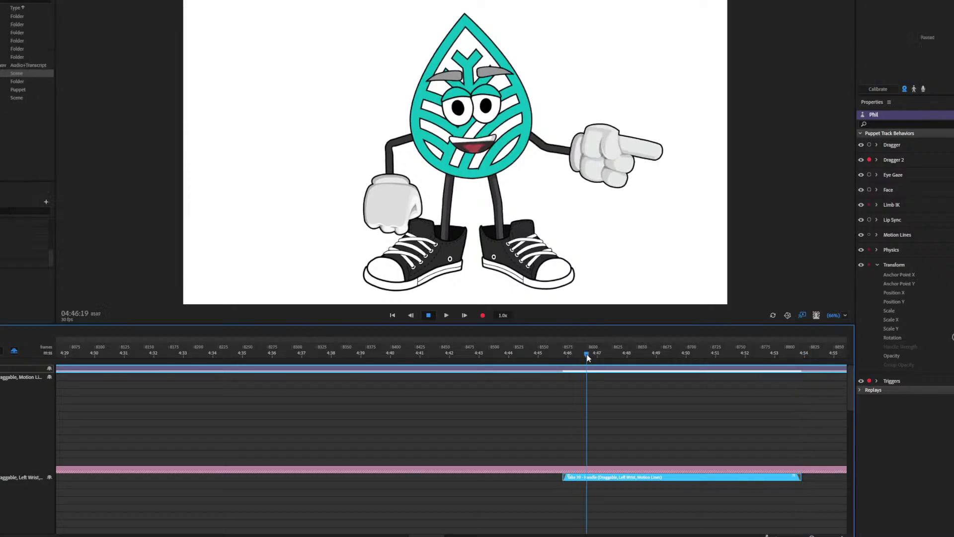
{"action": "left_click", "coordinate": [166, 169]}
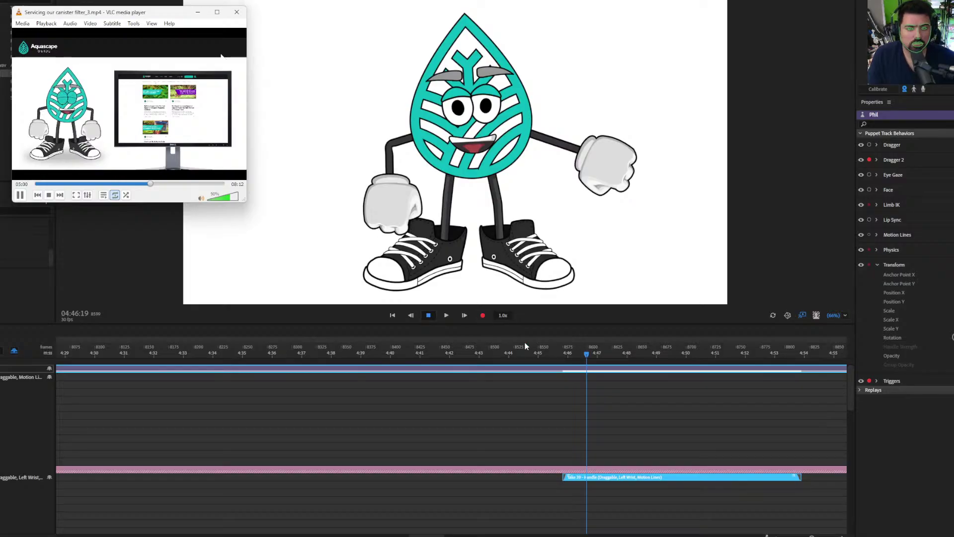
{"action": "left_click", "coordinate": [570, 354]}
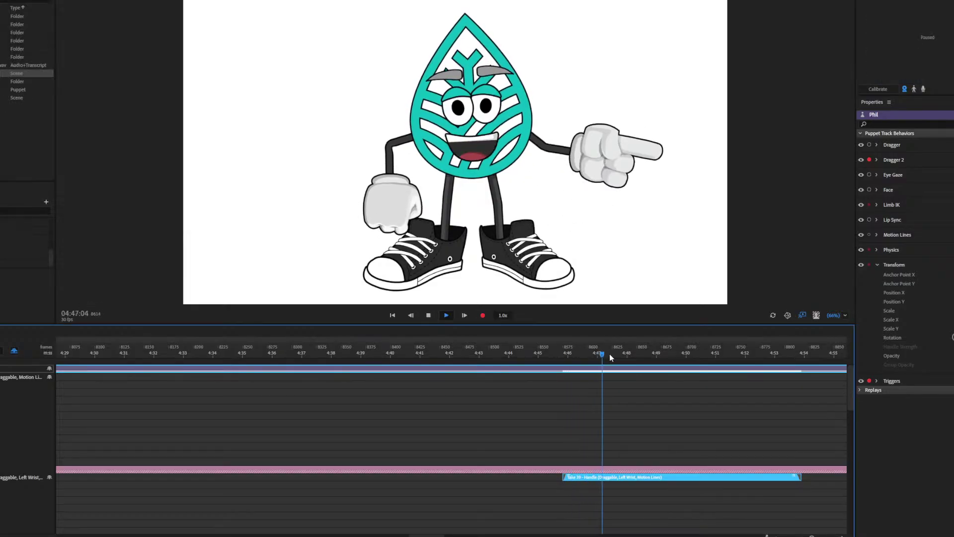
{"action": "key", "text": "alt+Tab"}
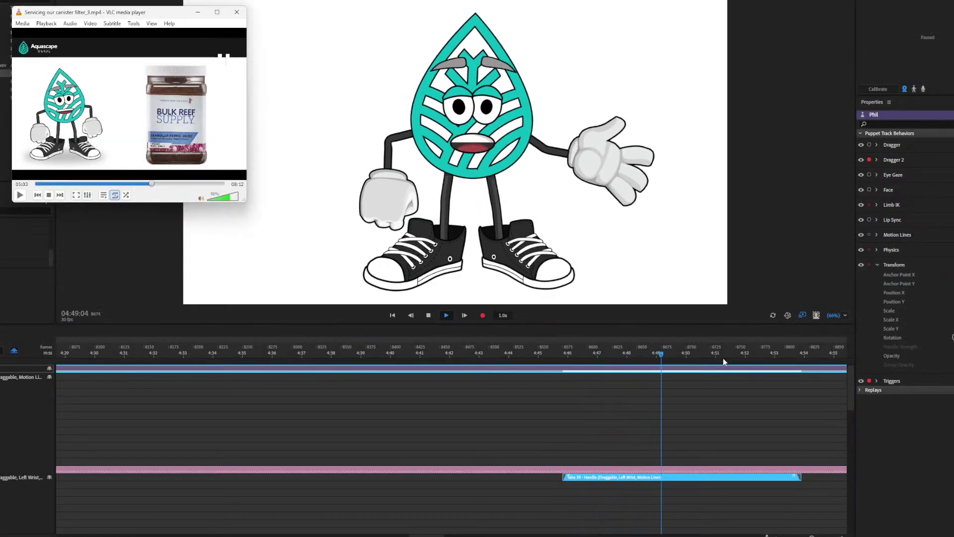
{"action": "left_click", "coordinate": [784, 355]}
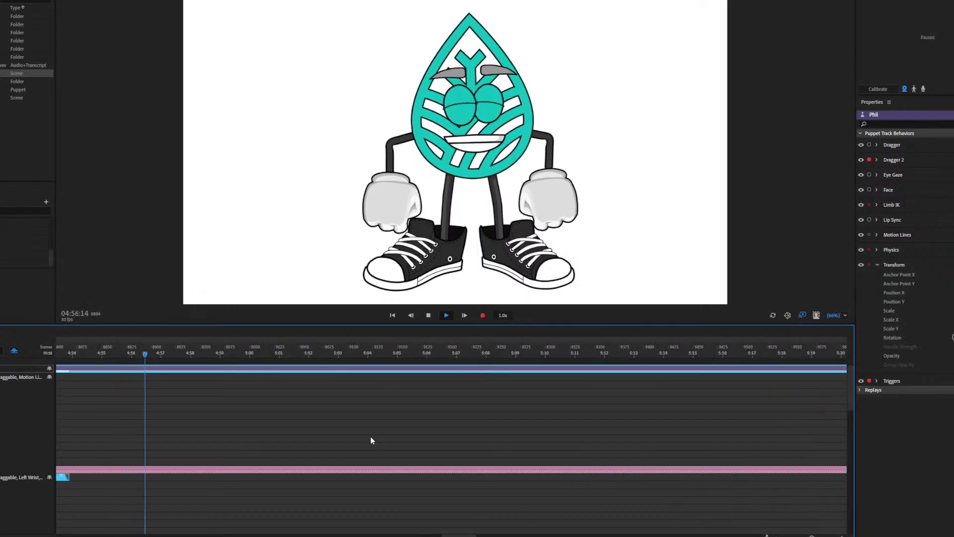
Step: Record a take of the puppet's right wrist pulled outward from 04:54:24 to 04:57:27 and blend the take's start
{"action": "left_click", "coordinate": [111, 354]}
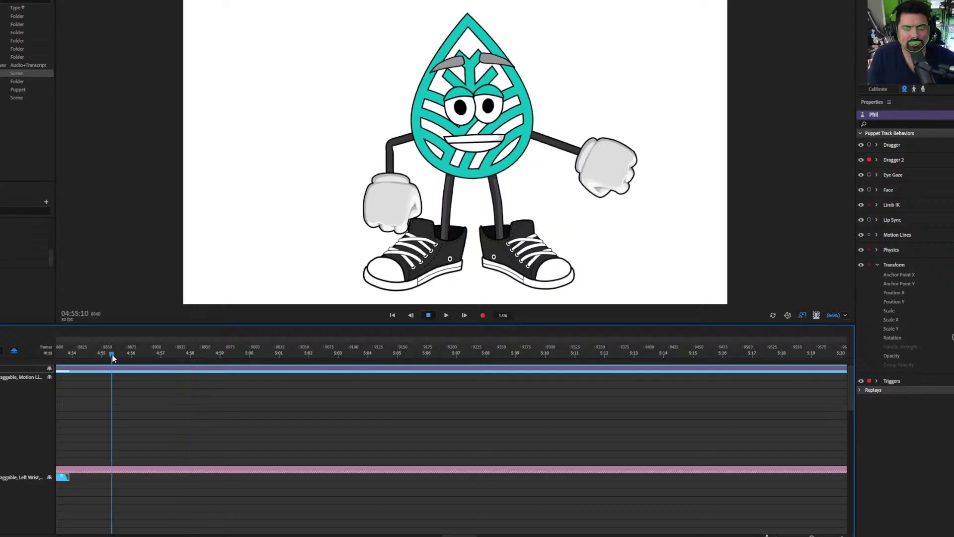
{"action": "left_click", "coordinate": [101, 353]}
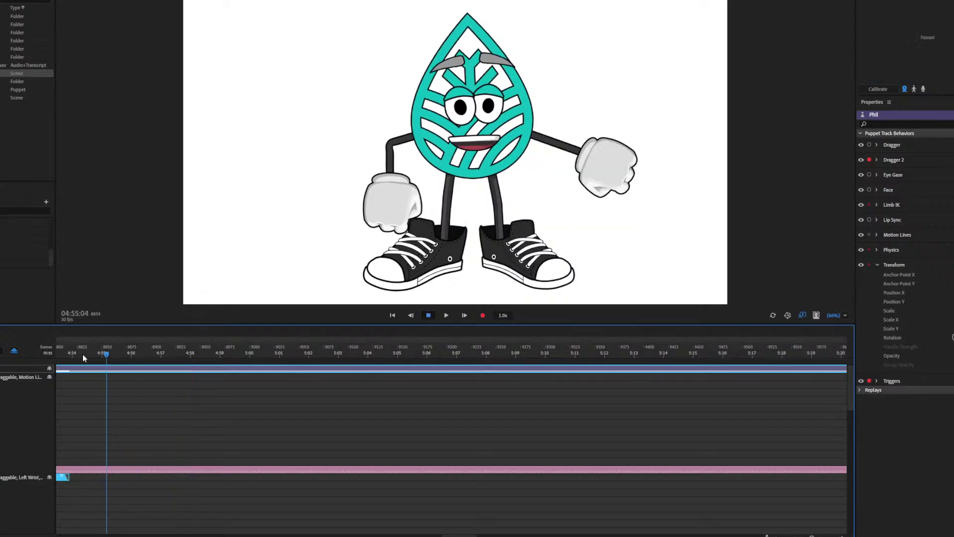
{"action": "key", "text": "space"}
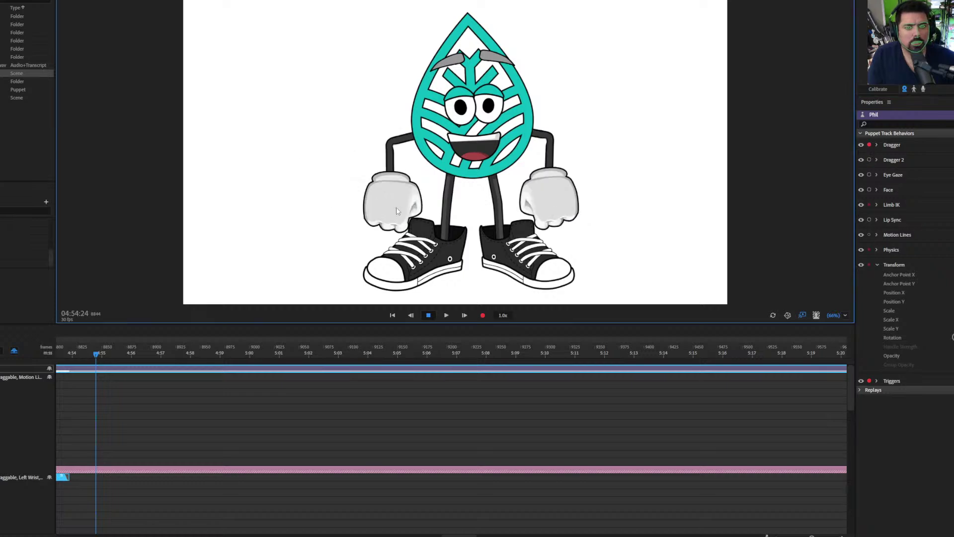
{"action": "key", "text": "ctrl+r"}
{"action": "left_click_drag", "start_coordinate": [368, 192], "coordinate": [357, 183]}
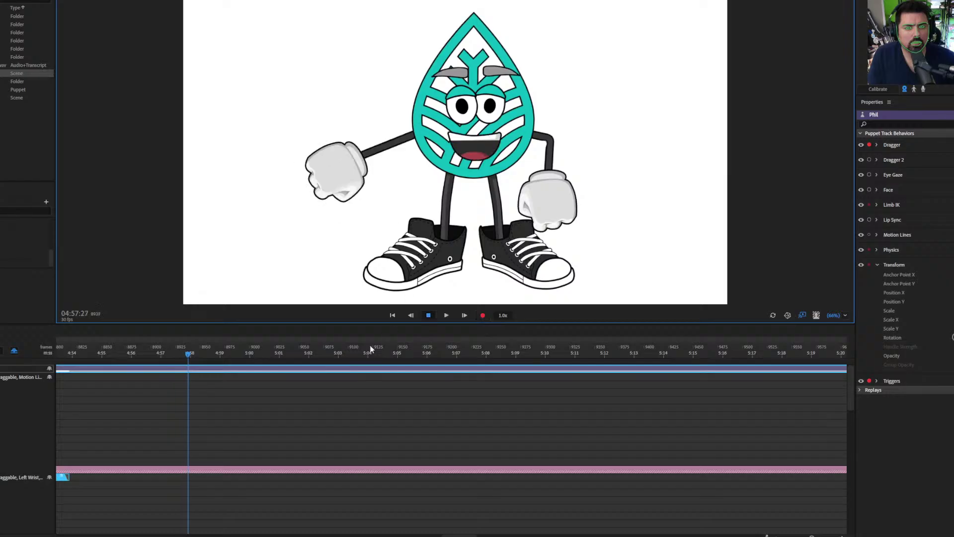
{"action": "key", "text": "space"}
{"action": "left_click", "coordinate": [97, 376]}
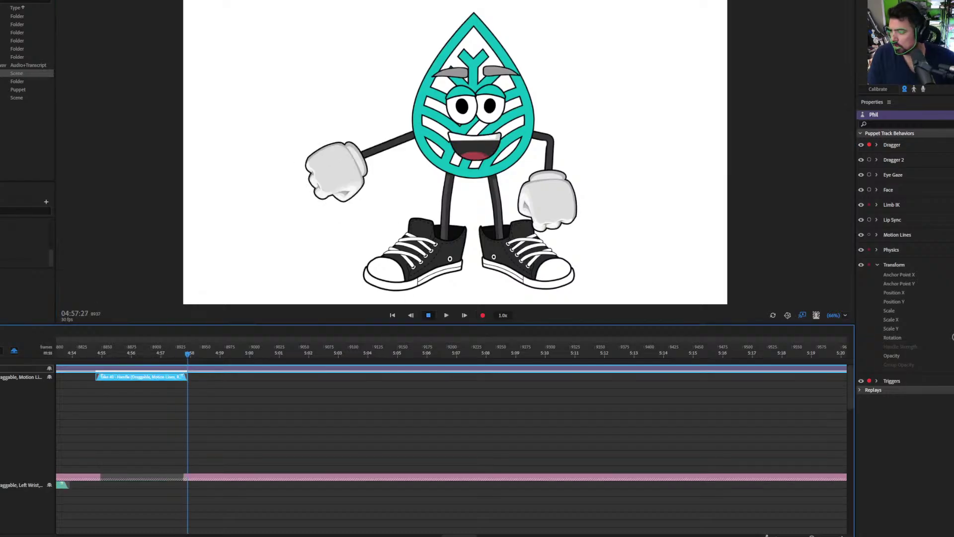
Step: Bring up the reference video and check the scenes around 5:02 and 5:18, pausing at the Bulk Reef Supply product shot
{"action": "key", "text": "alt+Tab"}
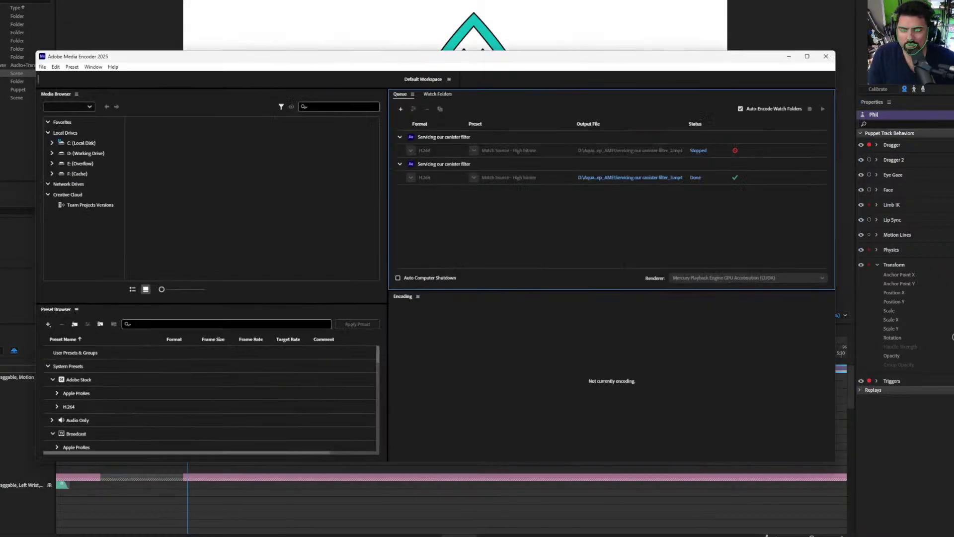
{"action": "left_click", "coordinate": [857, 33]}
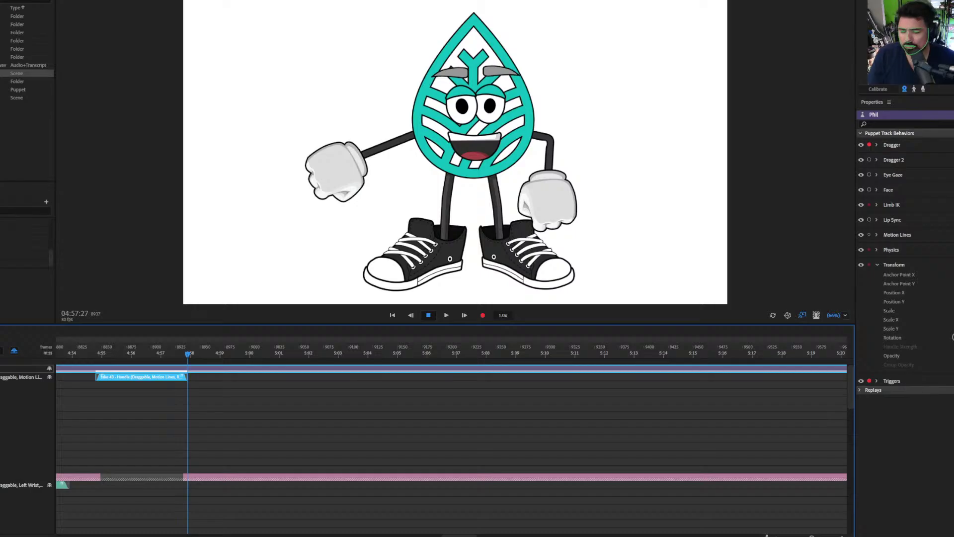
{"action": "left_click", "coordinate": [250, 536]}
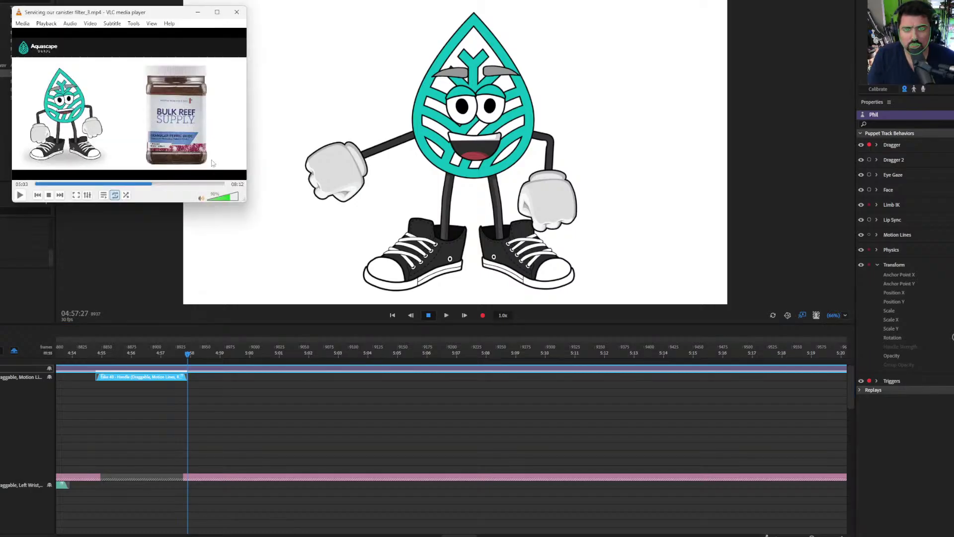
{"action": "left_click", "coordinate": [156, 184]}
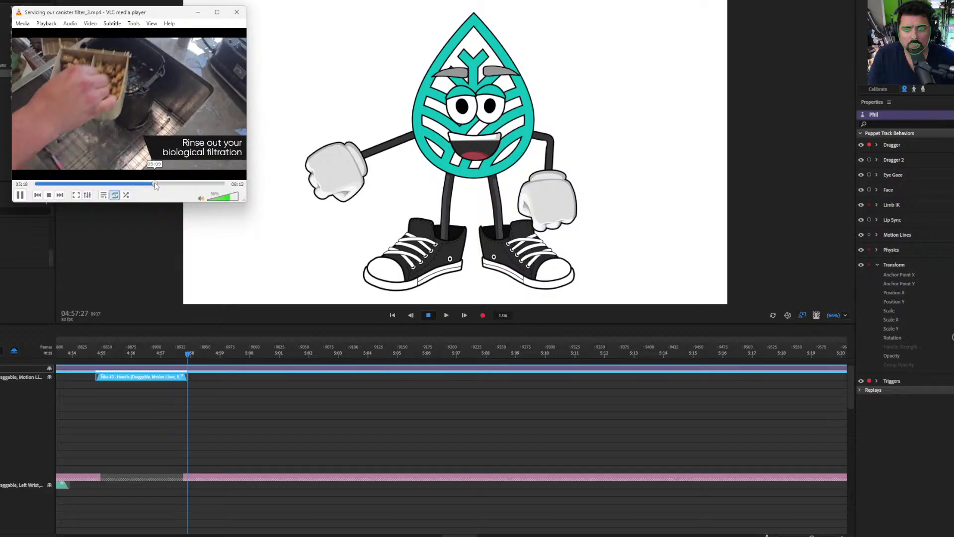
{"action": "left_click", "coordinate": [152, 183]}
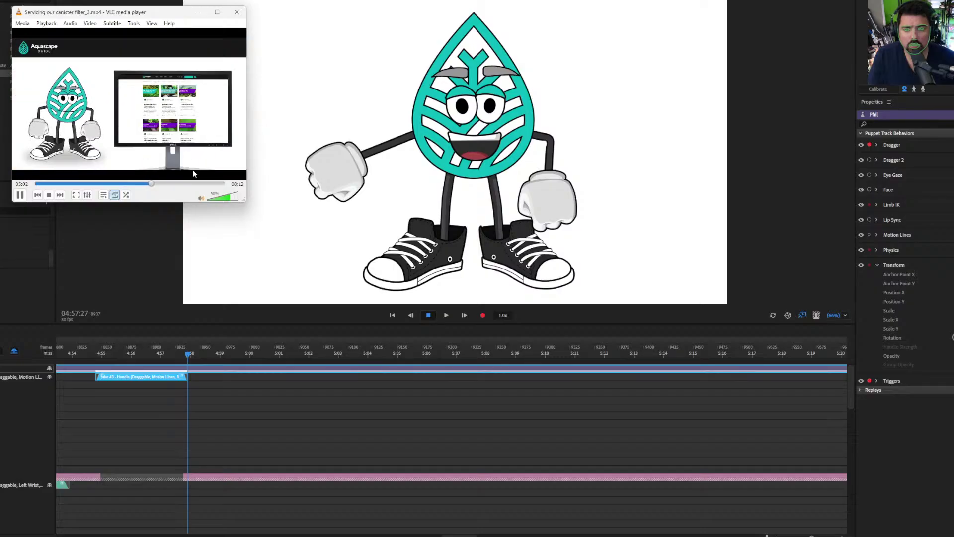
{"action": "key", "text": "space"}
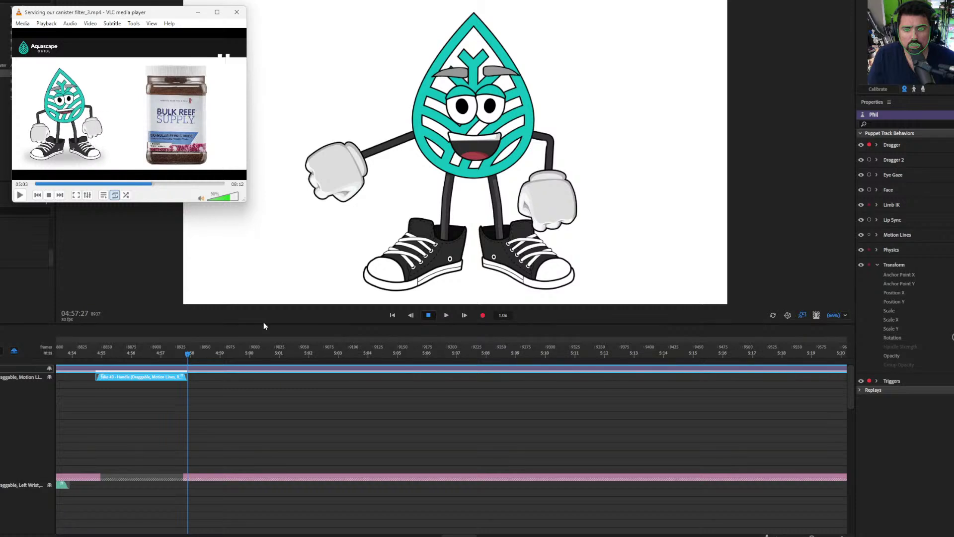
Step: Find the gesture's starting point at 05:02:28 and arm Dragger 2 for recording instead of Dragger
{"action": "left_click", "coordinate": [273, 356]}
{"action": "key", "text": "space"}
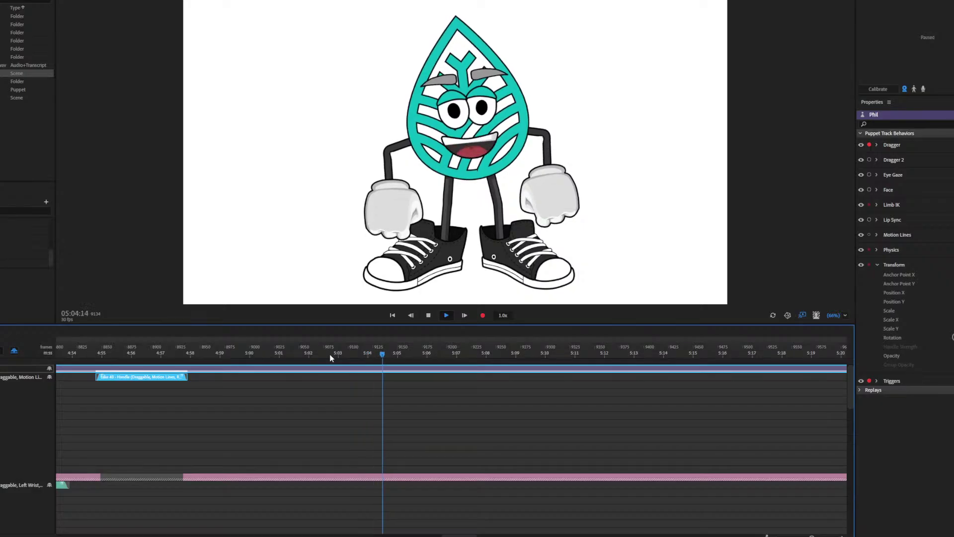
{"action": "left_click_drag", "start_coordinate": [329, 353], "coordinate": [337, 356]}
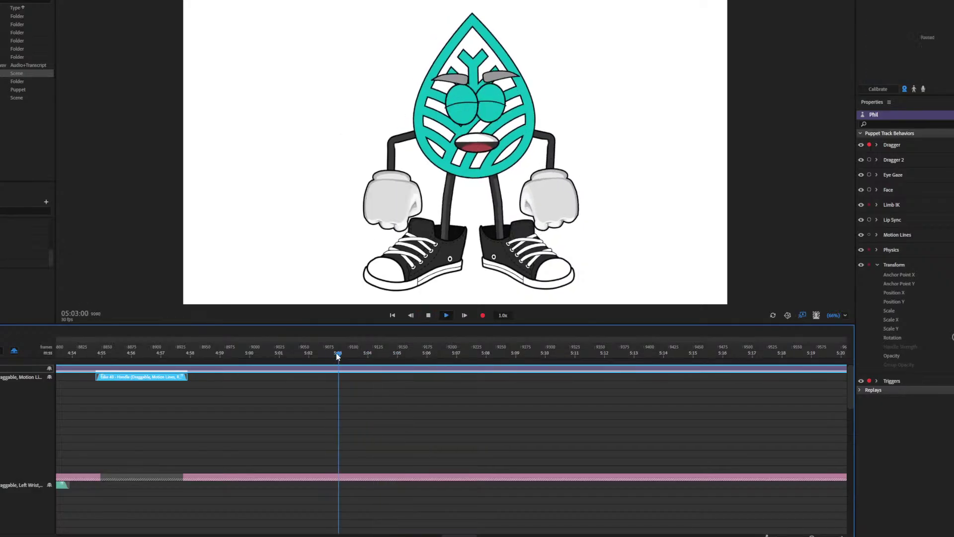
{"action": "left_click", "coordinate": [336, 353]}
{"action": "left_click", "coordinate": [866, 159]}
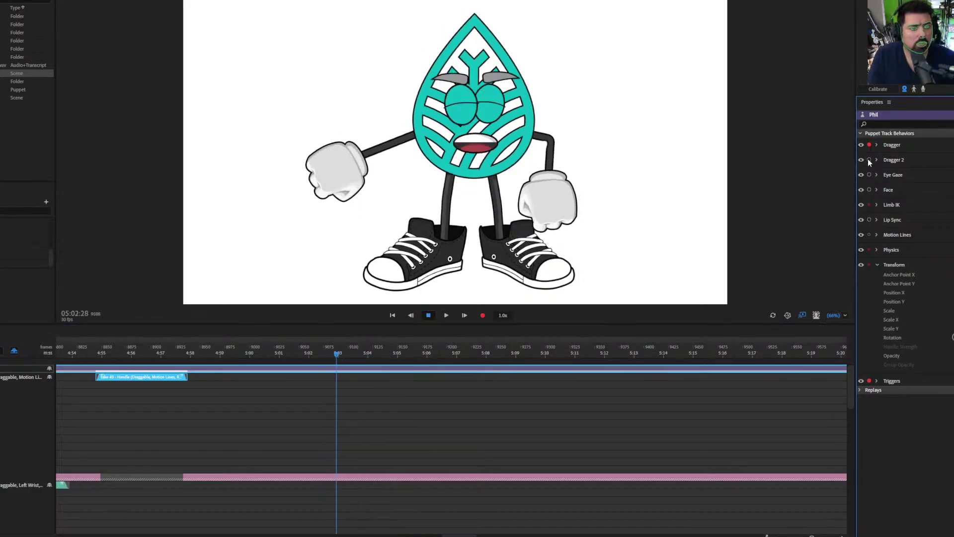
{"action": "left_click", "coordinate": [869, 145]}
{"action": "left_click_drag", "start_coordinate": [616, 174], "coordinate": [574, 203]}
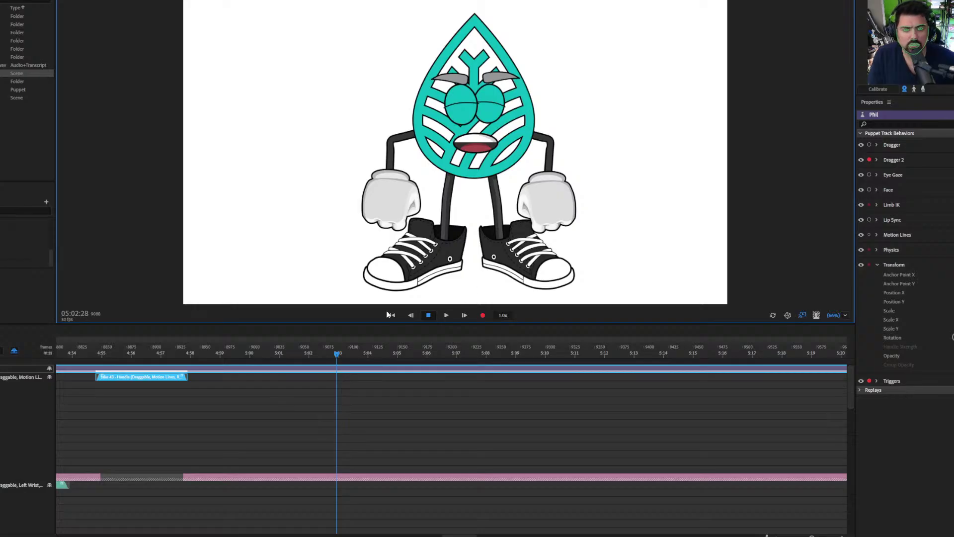
Step: Record a take of the puppet's left wrist pulled outward from 05:02:28 to 05:08:17 and blend both ends of the take
{"action": "left_click", "coordinate": [482, 315]}
{"action": "mouse_move", "coordinate": [547, 199]}
{"action": "left_mouse_down"}
{"action": "mouse_move", "coordinate": [571, 158]}
{"action": "mouse_move", "coordinate": [581, 171]}
{"action": "mouse_move", "coordinate": [545, 115]}
{"action": "mouse_move", "coordinate": [571, 189]}
{"action": "left_mouse_up"}
{"action": "left_click", "coordinate": [483, 315]}
{"action": "scroll", "coordinate": [404, 439], "scroll_direction": "up", "scroll_amount": 2}
{"action": "scroll", "coordinate": [404, 439], "scroll_direction": "down", "scroll_amount": 2}
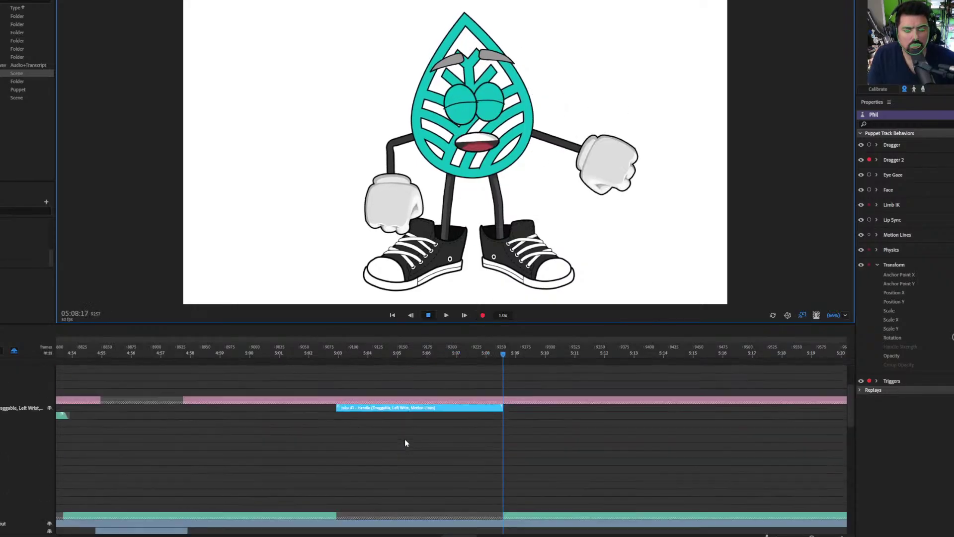
{"action": "scroll", "coordinate": [404, 439], "scroll_direction": "up", "scroll_amount": 3}
{"action": "left_click_drag", "start_coordinate": [502, 425], "coordinate": [497, 425]}
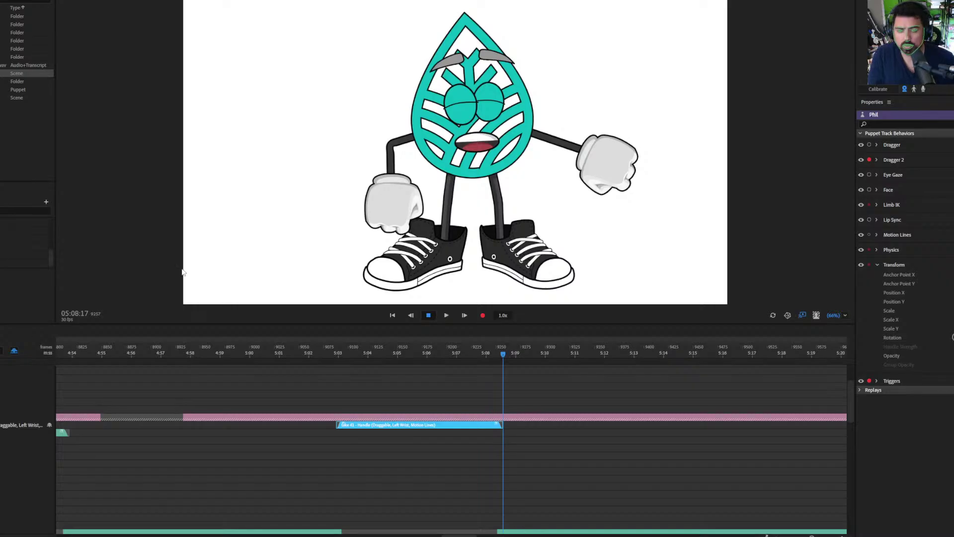
Step: Review the reference video from 5:11 through the filter media rinsing scenes and enlarge the player window
{"action": "left_click", "coordinate": [498, 353]}
{"action": "key", "text": "alt+Tab"}
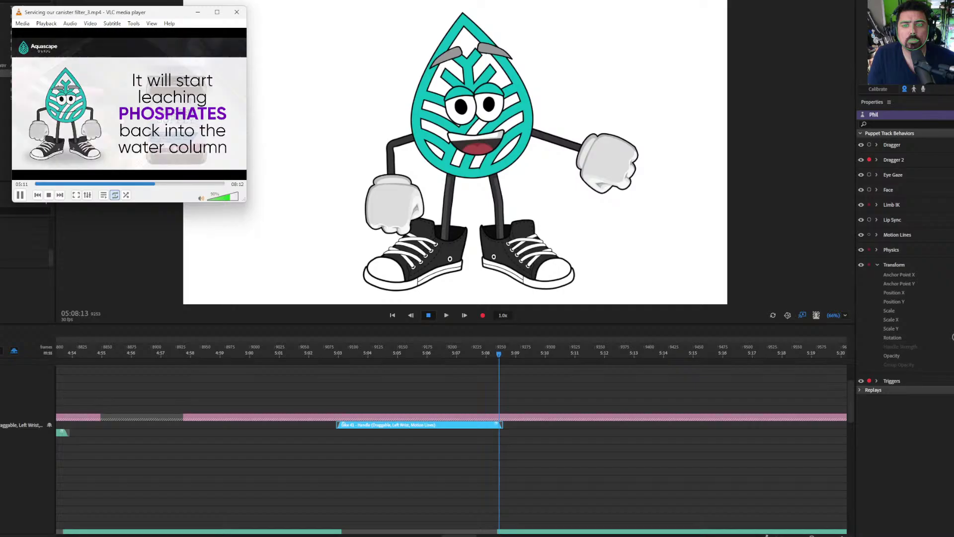
{"action": "left_click", "coordinate": [184, 152]}
{"action": "left_click", "coordinate": [184, 151]}
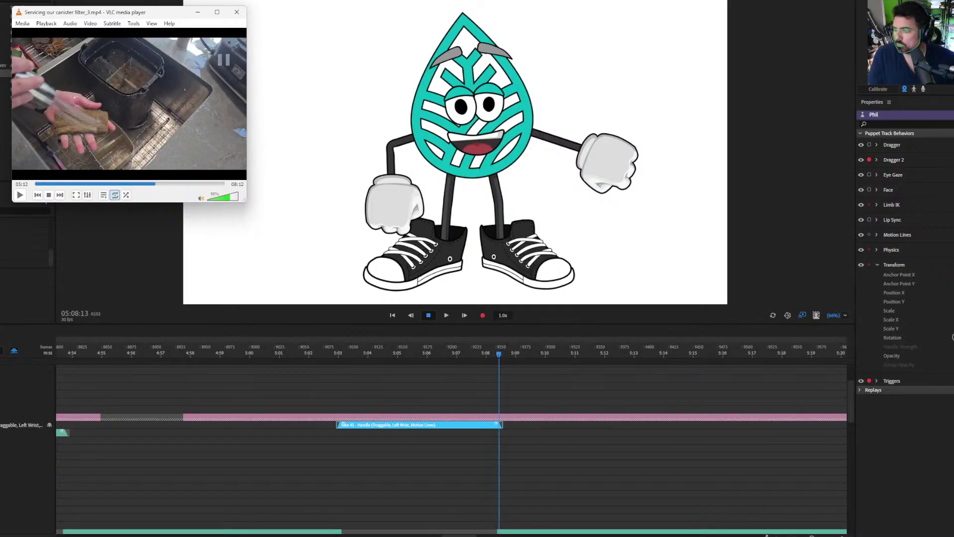
{"action": "left_click", "coordinate": [219, 52]}
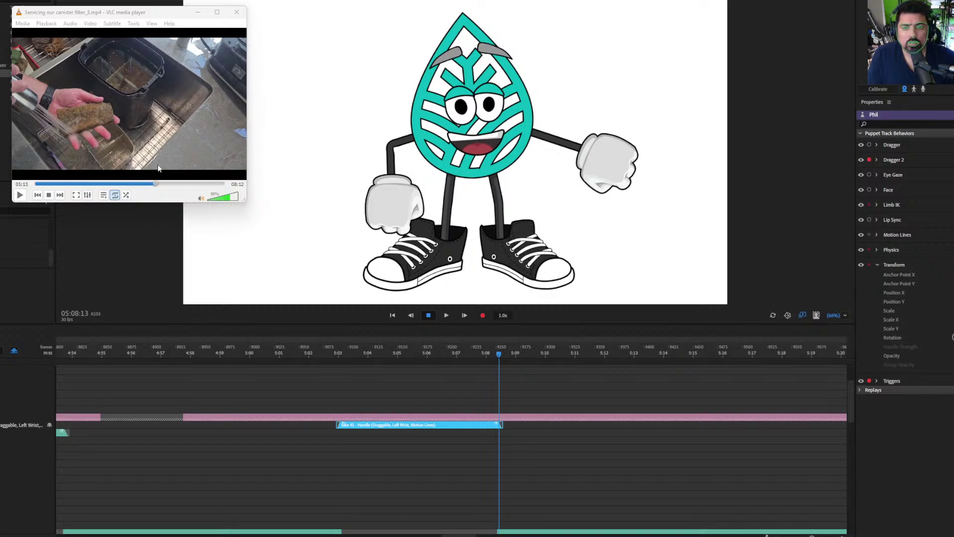
{"action": "left_click", "coordinate": [160, 184]}
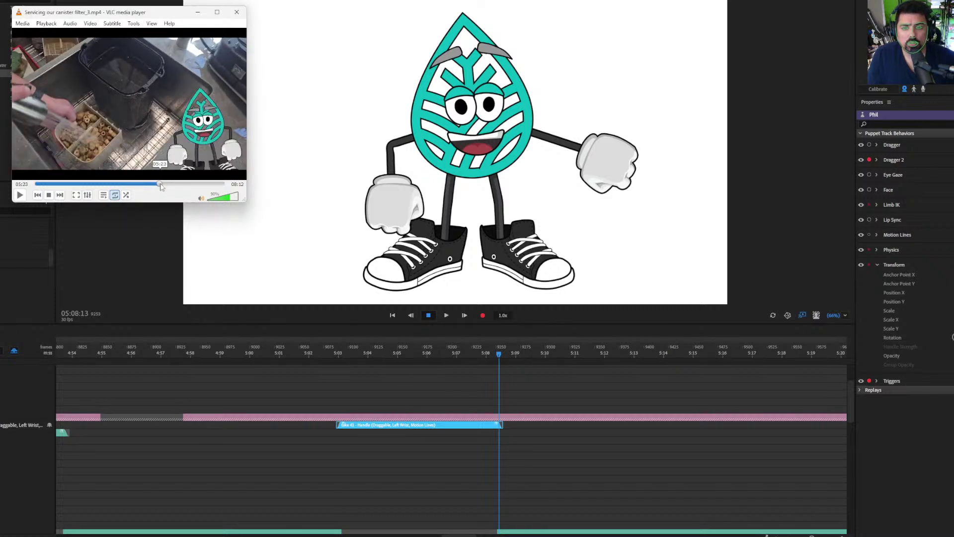
{"action": "left_click", "coordinate": [159, 185]}
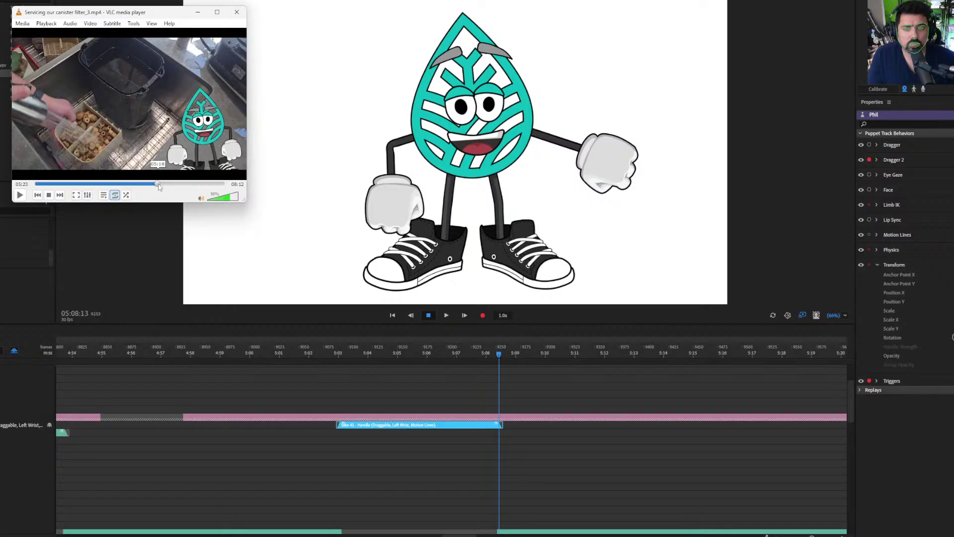
{"action": "key", "text": "space"}
{"action": "left_click_drag", "start_coordinate": [246, 202], "coordinate": [325, 210]}
{"action": "key", "text": "space"}
Step: Arm Dragger instead of Dragger 2, record a right wrist take from after 5:21 to 05:25:13 and blend both its ends
{"action": "left_click_drag", "start_coordinate": [633, 354], "coordinate": [786, 355]}
{"action": "key", "text": "space"}
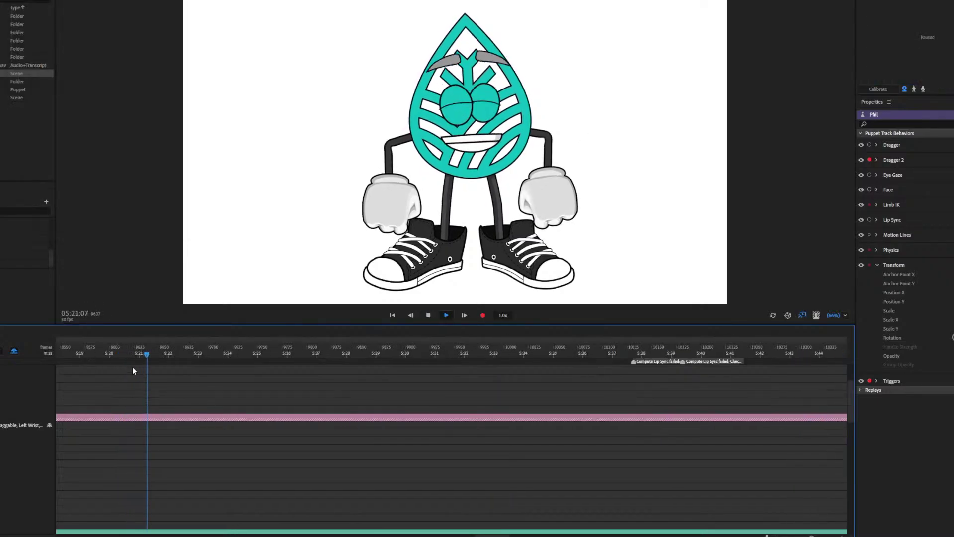
{"action": "left_click", "coordinate": [157, 353]}
{"action": "left_click", "coordinate": [869, 145]}
{"action": "mouse_move", "coordinate": [379, 201]}
{"action": "left_mouse_down"}
{"action": "mouse_move", "coordinate": [328, 161]}
{"action": "mouse_move", "coordinate": [394, 198]}
{"action": "mouse_move", "coordinate": [342, 147]}
{"action": "mouse_move", "coordinate": [348, 155]}
{"action": "left_mouse_up"}
{"action": "key", "text": "ctrl+r"}
{"action": "key", "text": "space"}
{"action": "left_click_drag", "start_coordinate": [159, 375], "coordinate": [163, 375]}
{"action": "left_click_drag", "start_coordinate": [269, 374], "coordinate": [264, 375]}
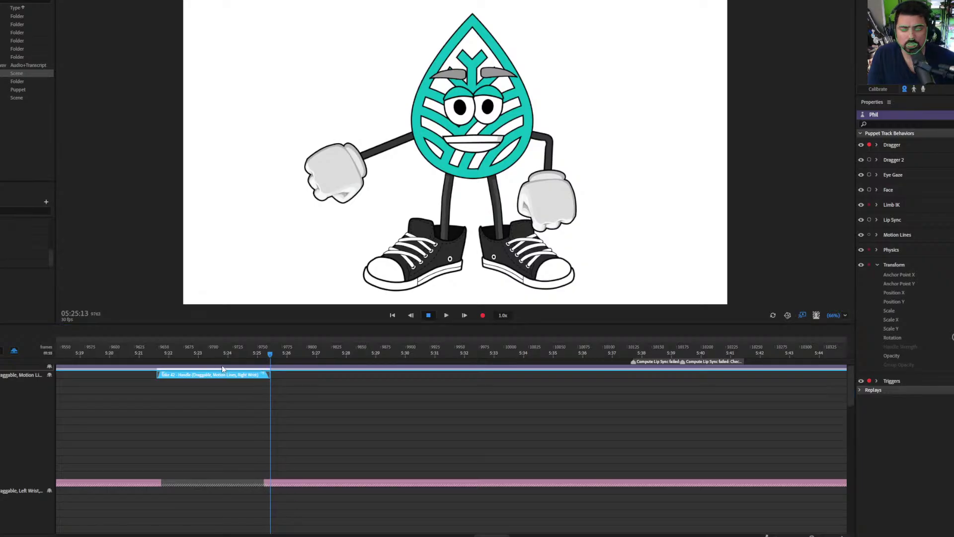
Step: Play the scene onward from about 5:25 and check the matching part of the reference video for the next gesture
{"action": "left_click", "coordinate": [258, 353]}
{"action": "key", "text": "space"}
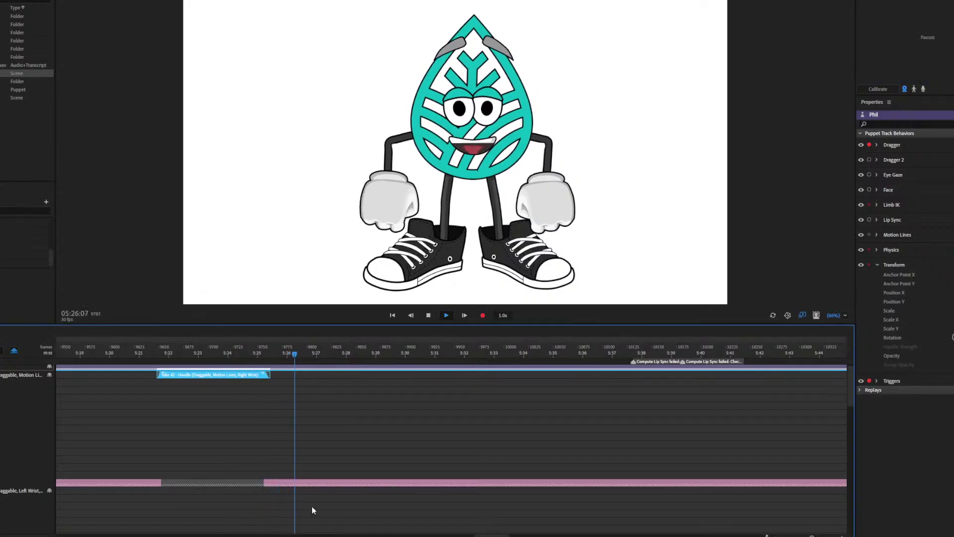
{"action": "left_click", "coordinate": [338, 353]}
{"action": "key", "text": "alt+Tab"}
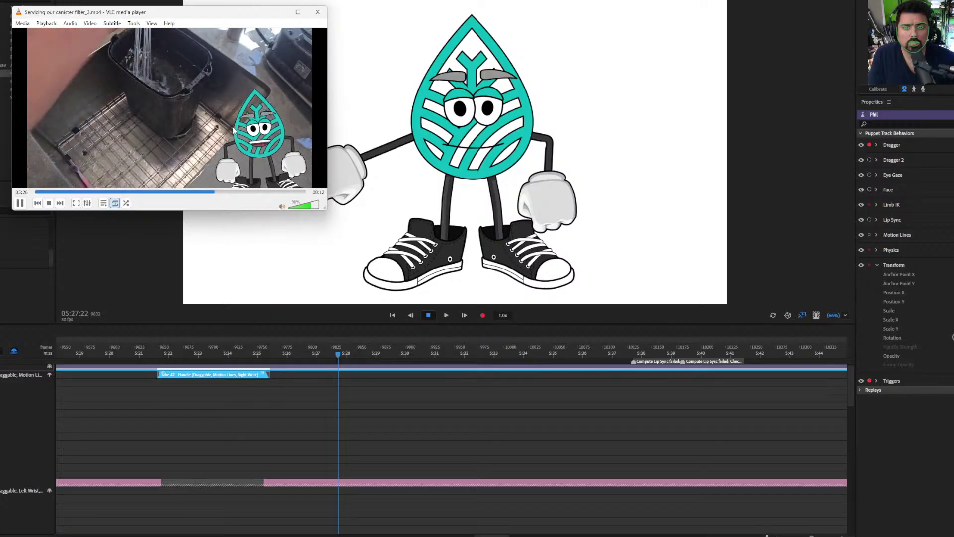
{"action": "key", "text": "space"}
Step: Record a take of the puppet's right wrist pulled outward from 05:26:10 to 05:29:26 and blend both its ends
{"action": "mouse_move", "coordinate": [322, 356]}
{"action": "left_mouse_down"}
{"action": "mouse_move", "coordinate": [358, 355]}
{"action": "mouse_move", "coordinate": [311, 354]}
{"action": "left_mouse_up"}
{"action": "key", "text": "space"}
{"action": "left_click", "coordinate": [297, 354]}
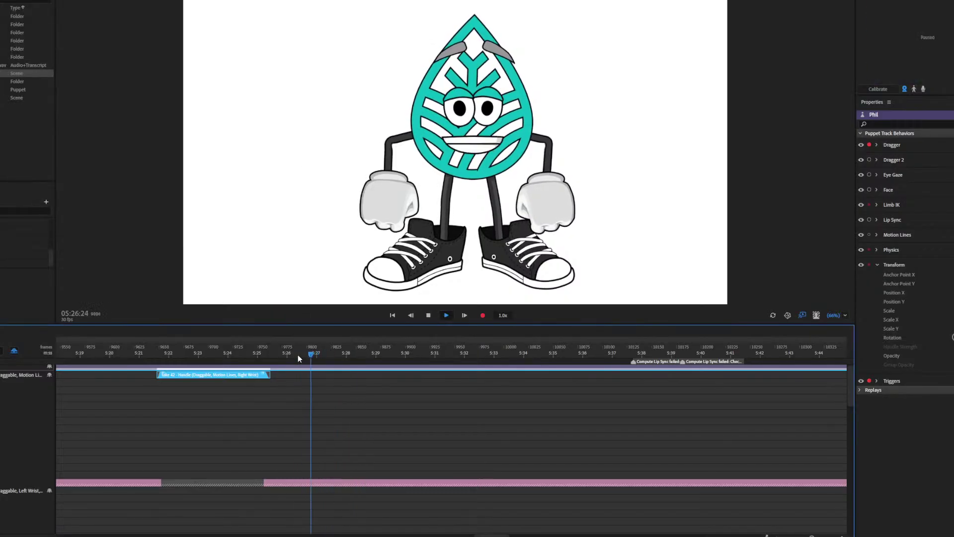
{"action": "key", "text": "ctrl+r"}
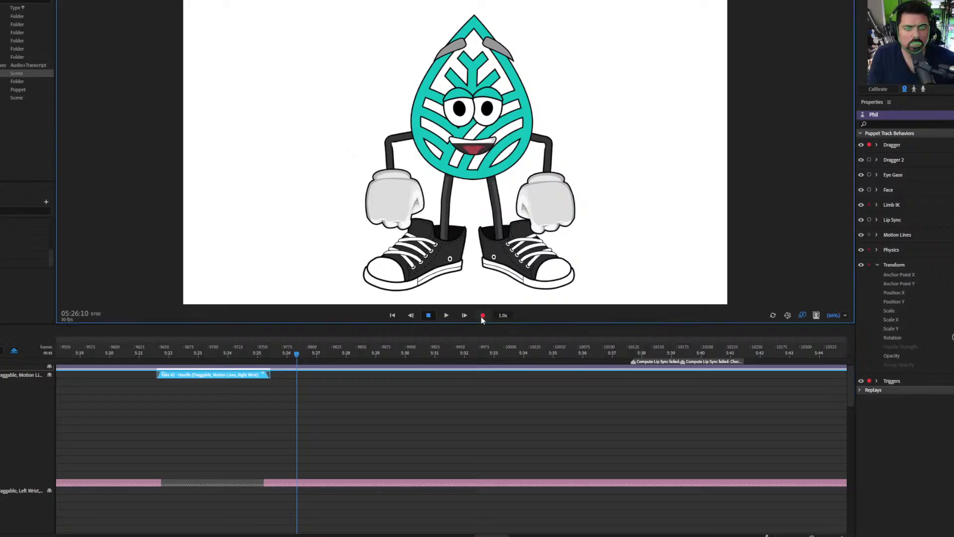
{"action": "mouse_move", "coordinate": [349, 175]}
{"action": "left_mouse_down"}
{"action": "mouse_move", "coordinate": [371, 117]}
{"action": "mouse_move", "coordinate": [359, 160]}
{"action": "mouse_move", "coordinate": [319, 146]}
{"action": "mouse_move", "coordinate": [398, 206]}
{"action": "left_mouse_up"}
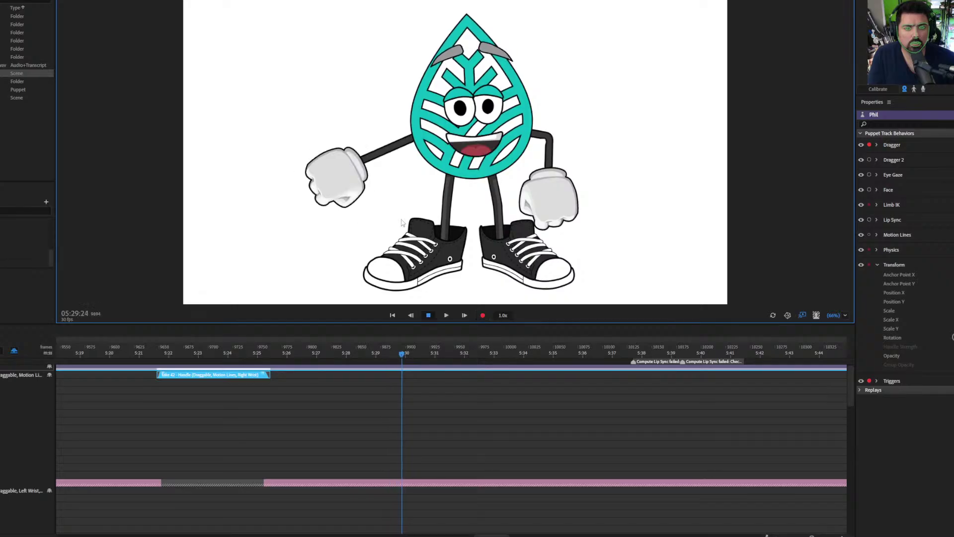
{"action": "key", "text": "space"}
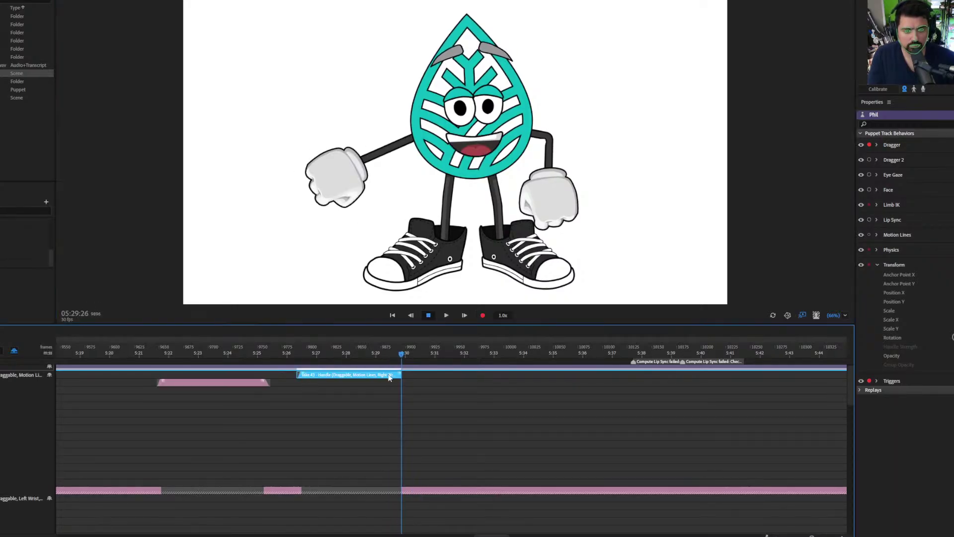
Step: Record a right wrist take with an opened hand from after 5:34 to 05:38:09, blend both its ends and replay it
{"action": "key", "text": "space"}
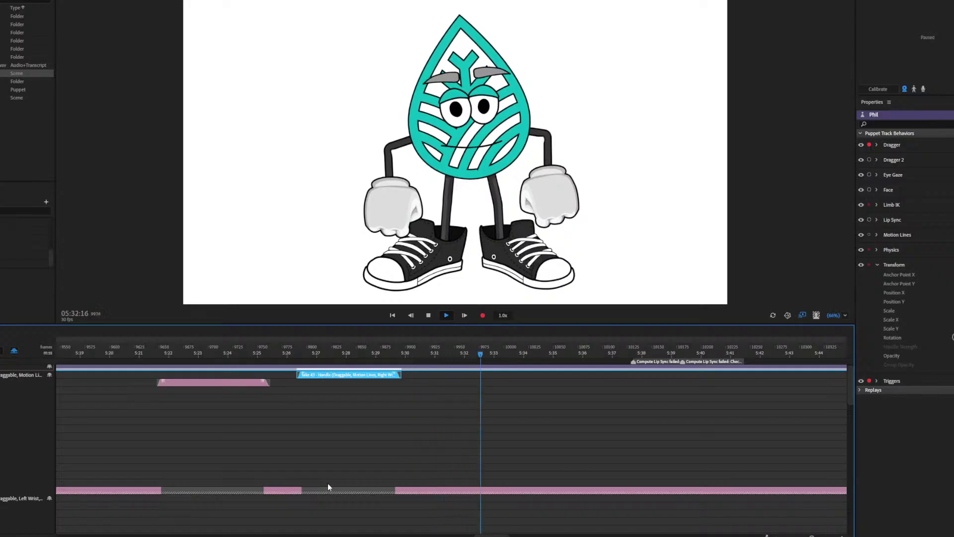
{"action": "key", "text": "alt+Tab"}
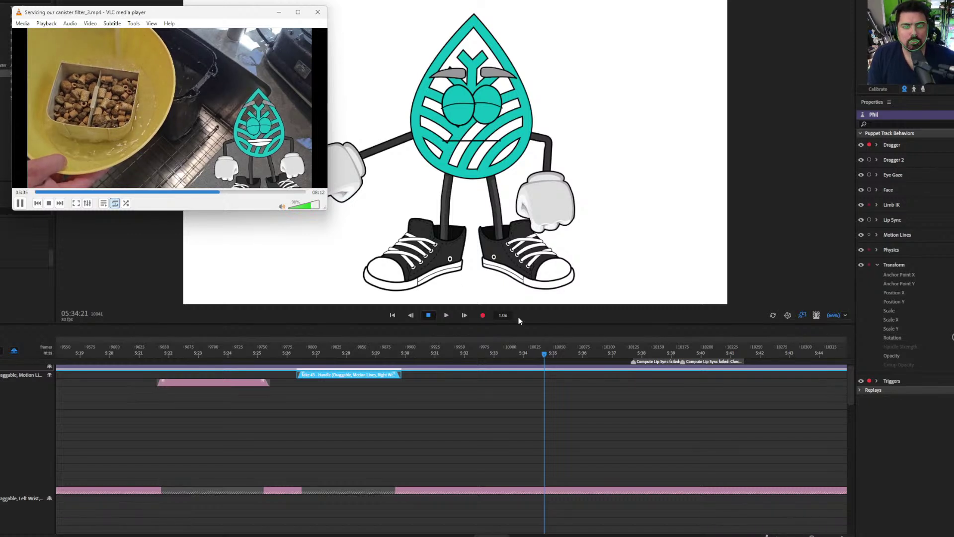
{"action": "left_click", "coordinate": [520, 349]}
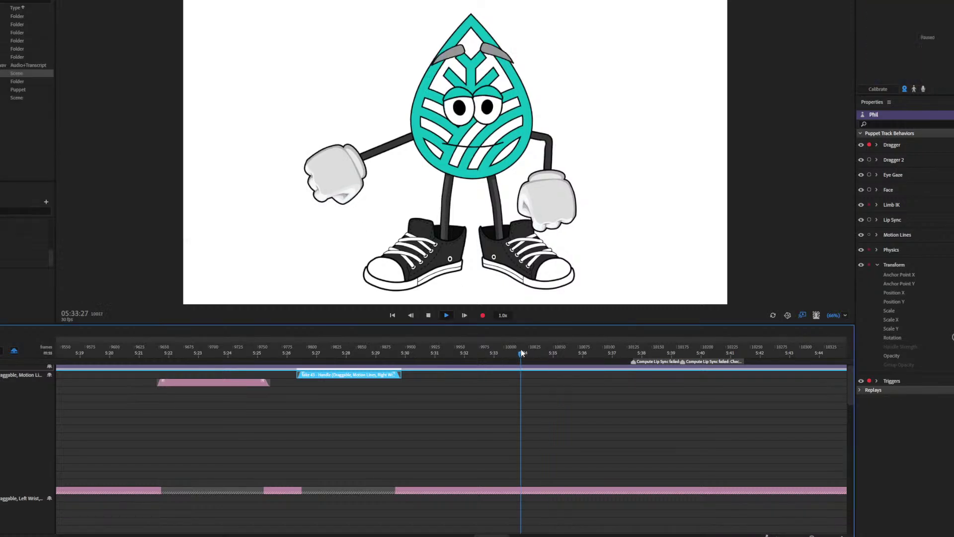
{"action": "key", "text": "space"}
{"action": "left_click", "coordinate": [403, 217]}
{"action": "key", "text": "ctrl+r"}
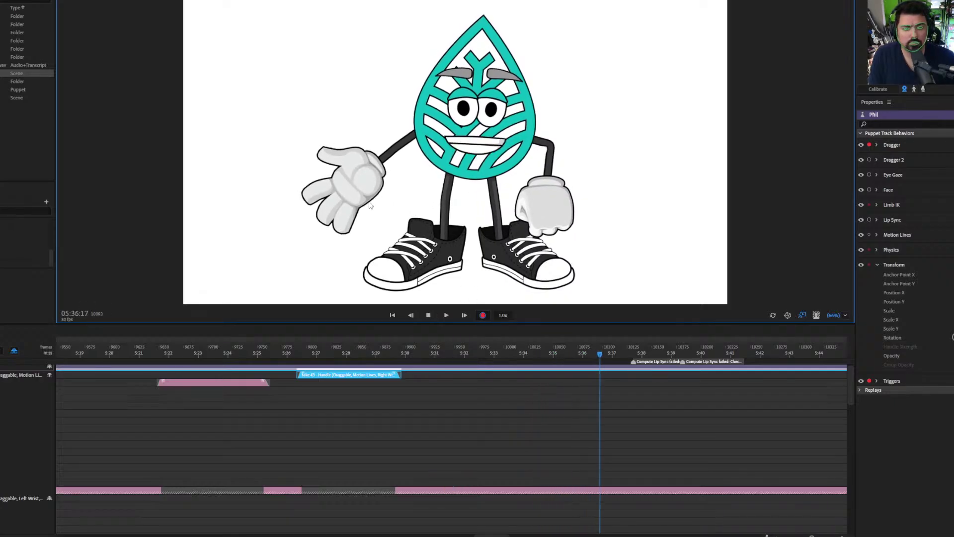
{"action": "key", "text": "space"}
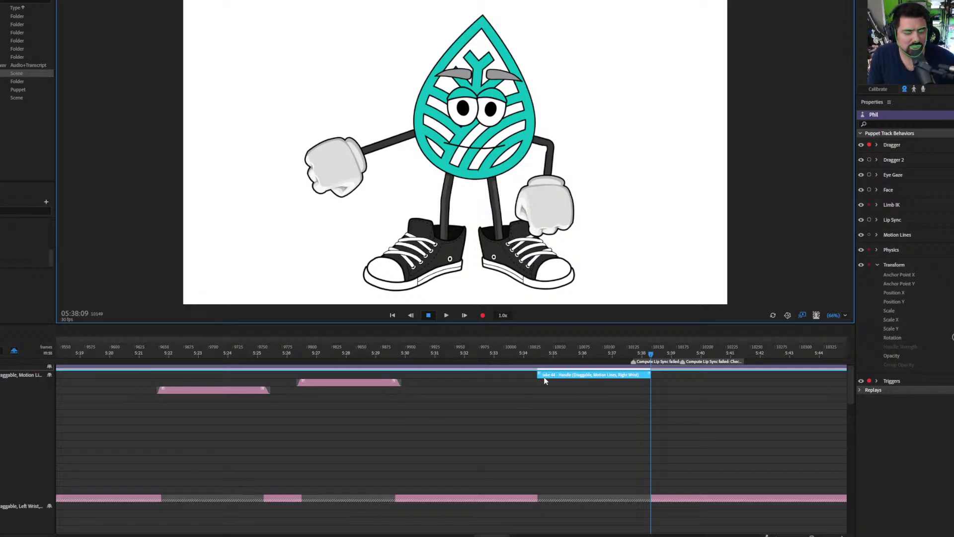
{"action": "left_click_drag", "start_coordinate": [539, 375], "coordinate": [545, 374]}
{"action": "left_click_drag", "start_coordinate": [651, 375], "coordinate": [645, 375]}
{"action": "left_click", "coordinate": [606, 349]}
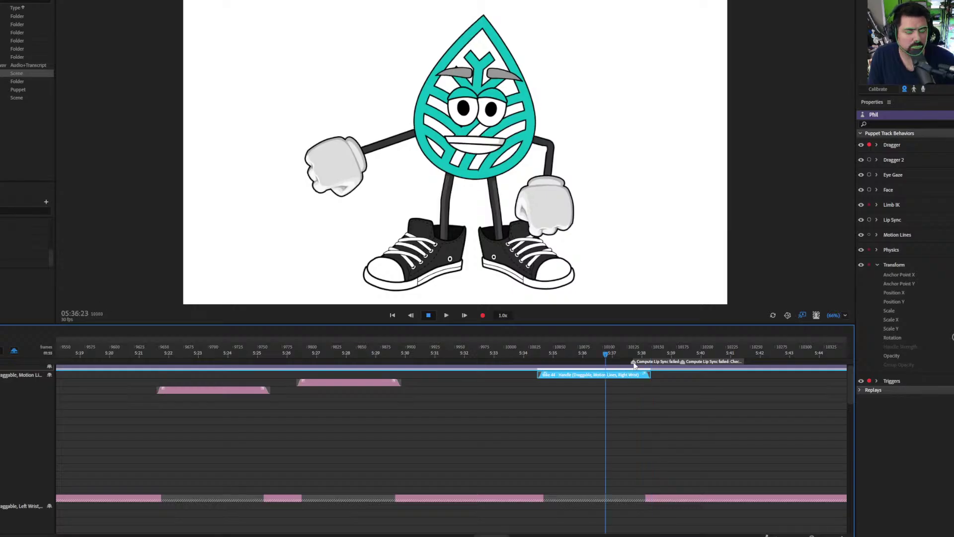
{"action": "left_click", "coordinate": [562, 354]}
{"action": "key", "text": "space"}
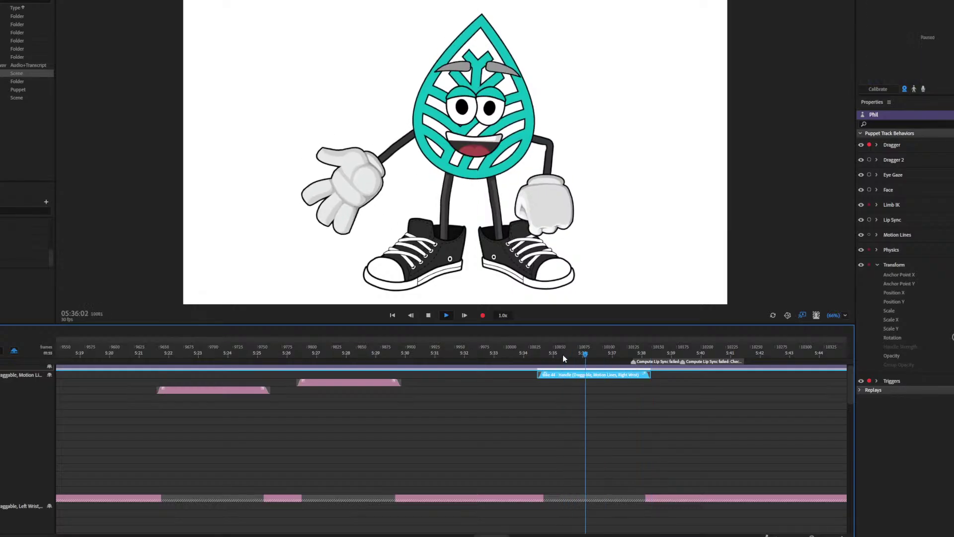
{"action": "left_click", "coordinate": [640, 353]}
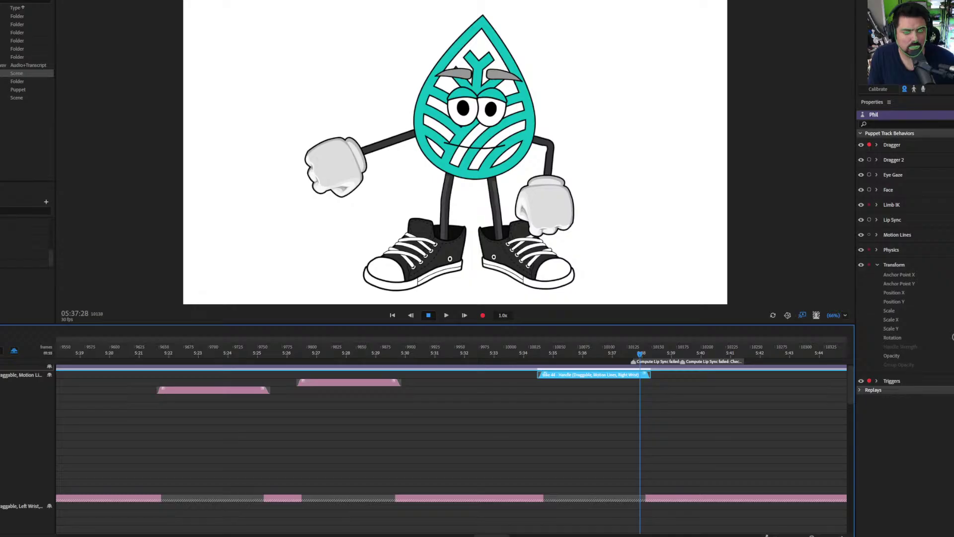
Step: Scan the reference video from about 5:38 to the canister filter scene around 7:08 for the next gesture
{"action": "key", "text": "alt+Tab"}
{"action": "key", "text": "space"}
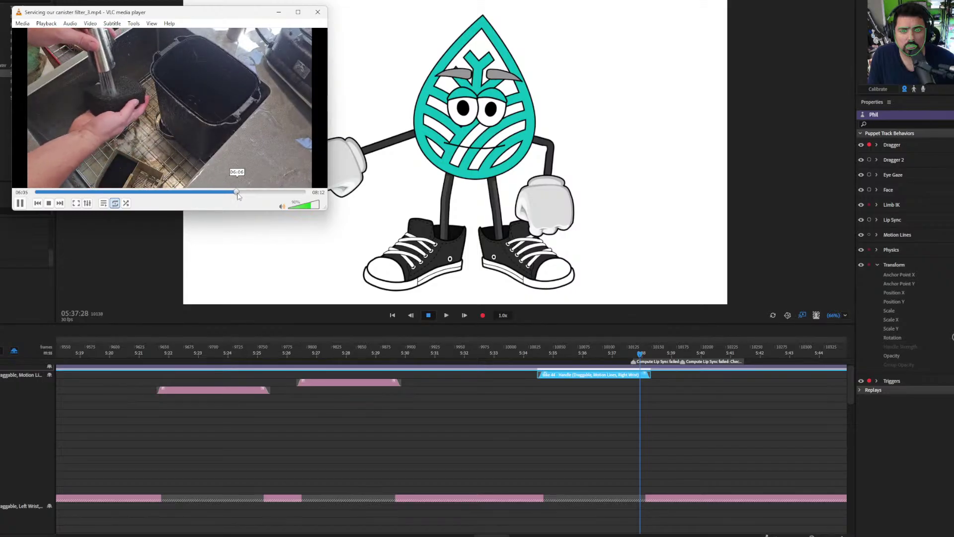
{"action": "left_click_drag", "start_coordinate": [241, 196], "coordinate": [268, 199]}
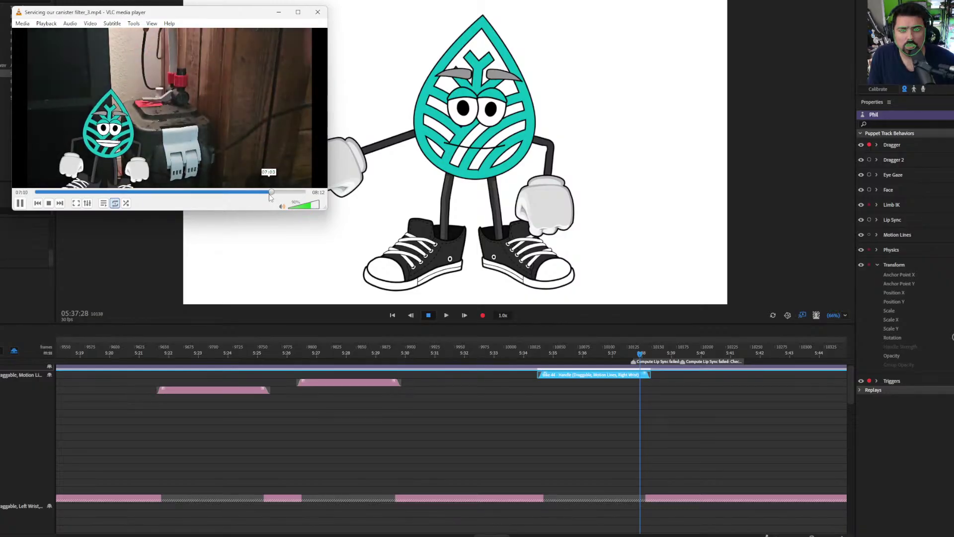
{"action": "left_click", "coordinate": [268, 196]}
{"action": "left_click", "coordinate": [600, 431]}
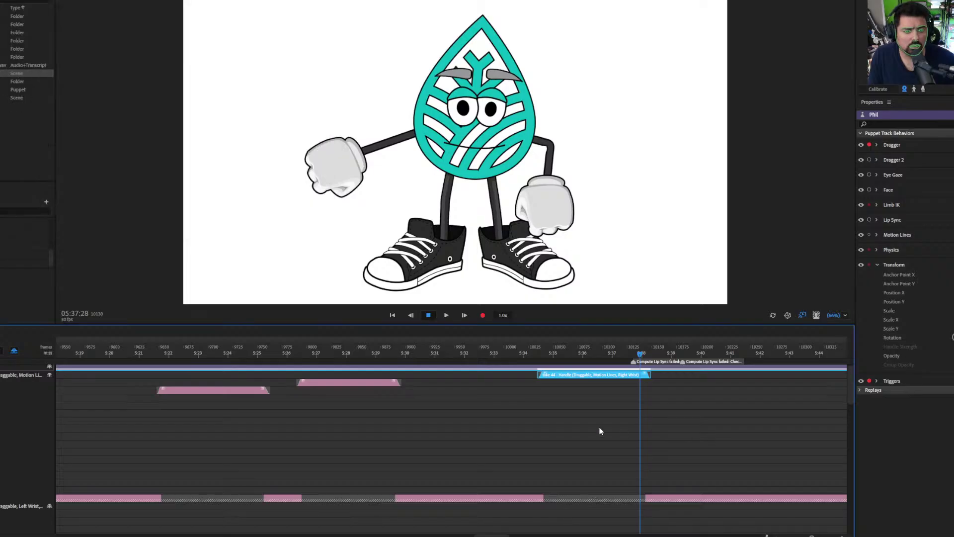
{"action": "key", "text": "alt+Tab"}
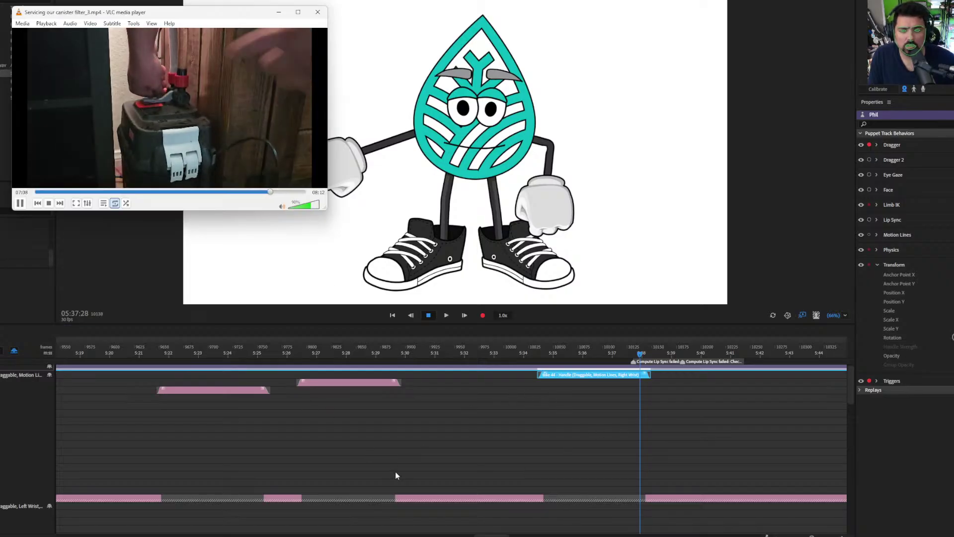
{"action": "key", "text": "space"}
Step: Place the scene's playhead at 07:08:17 and arm Dragger 2 instead of Dragger
{"action": "key", "text": "alt+Tab"}
{"action": "scroll", "coordinate": [313, 528], "scroll_direction": "right", "scroll_amount": 5}
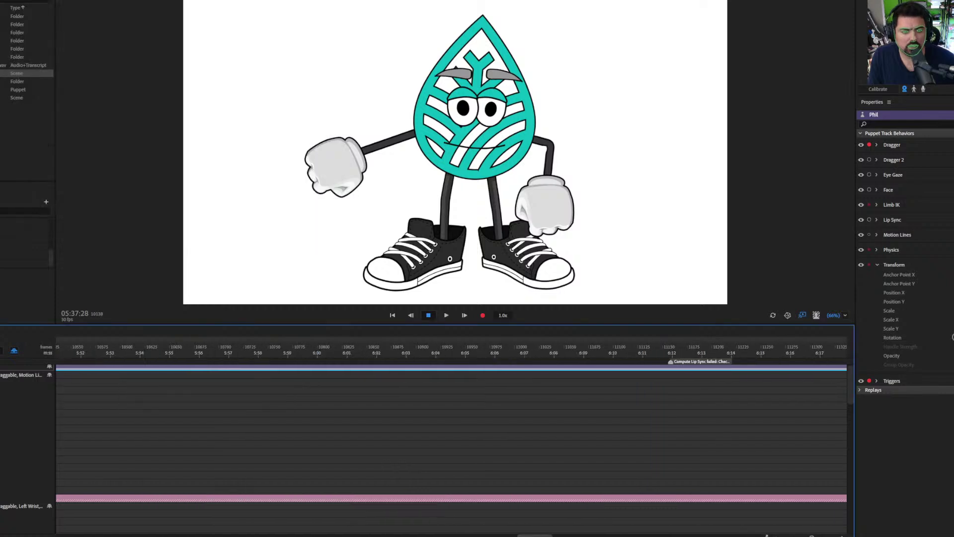
{"action": "scroll", "coordinate": [451, 432], "scroll_direction": "right", "scroll_amount": 8}
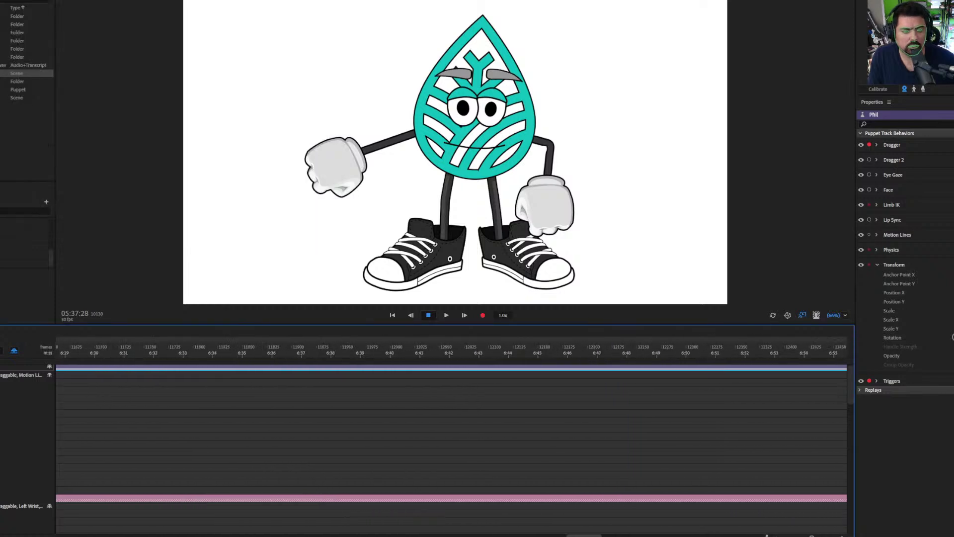
{"action": "scroll", "coordinate": [585, 394], "scroll_direction": "right", "scroll_amount": 3}
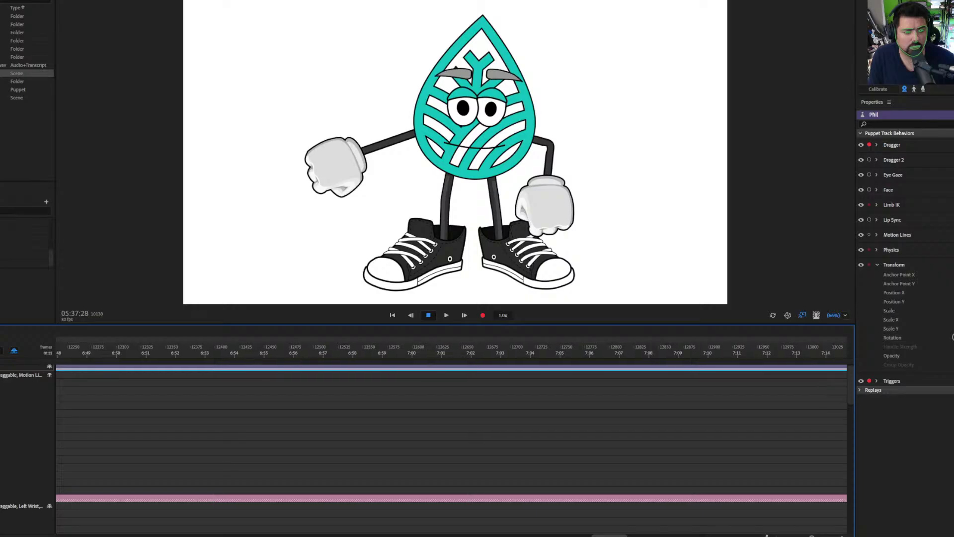
{"action": "left_click", "coordinate": [548, 351]}
{"action": "key", "text": "space"}
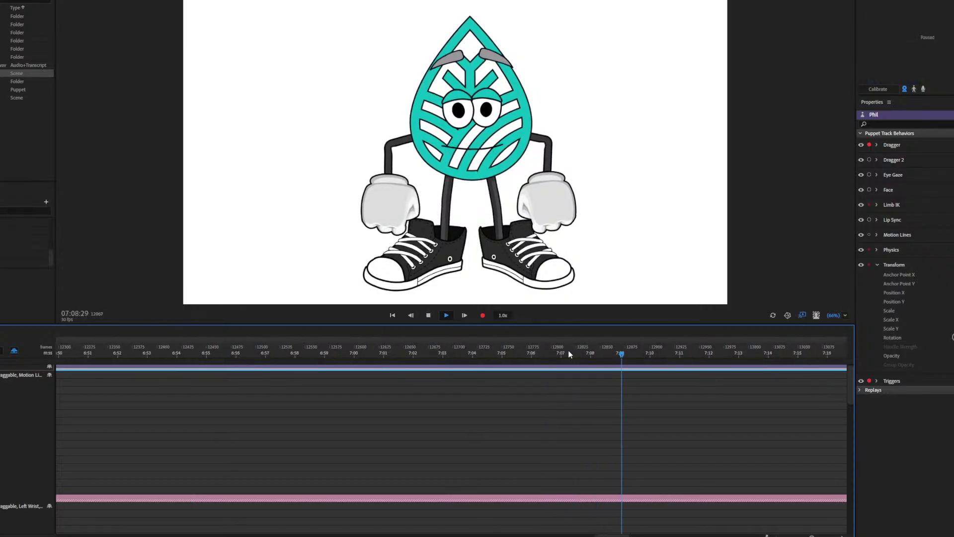
{"action": "left_click", "coordinate": [601, 350]}
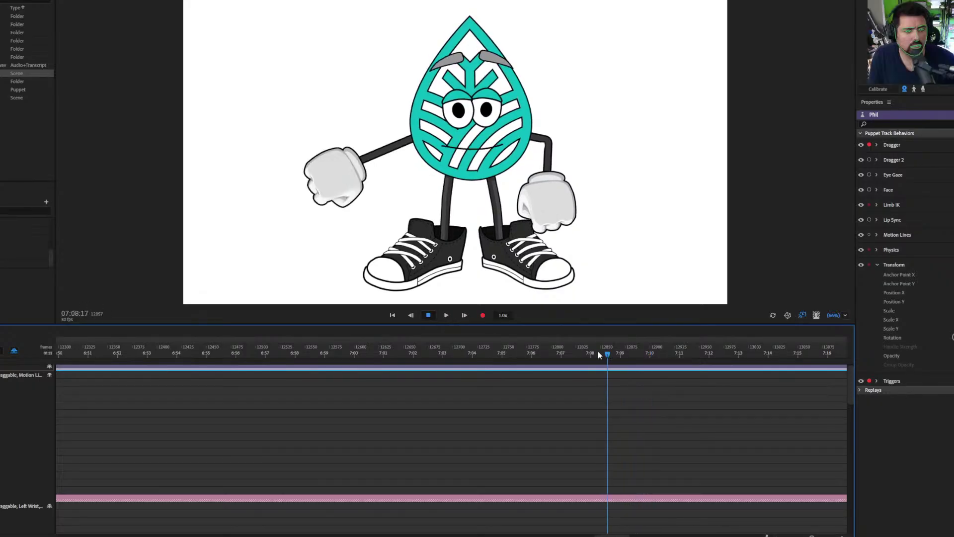
{"action": "left_click", "coordinate": [869, 155]}
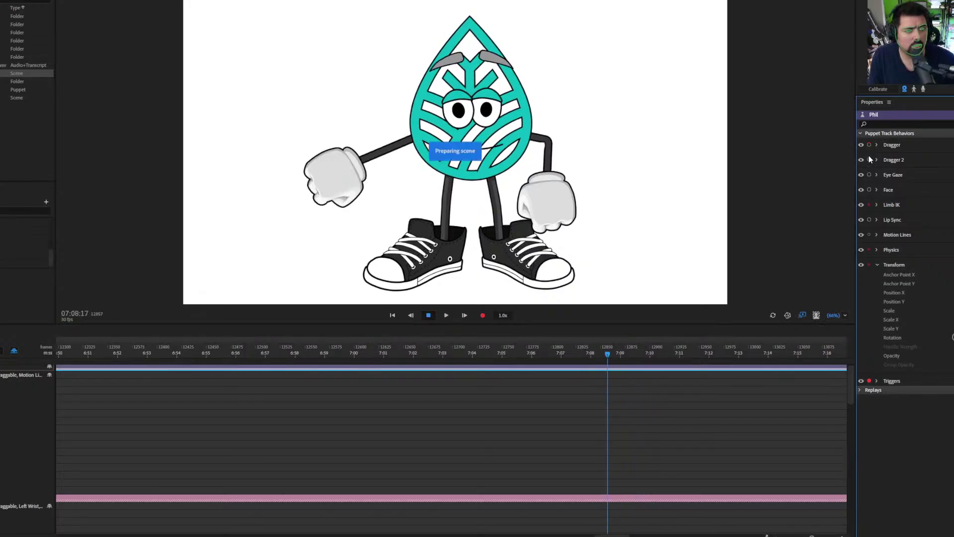
{"action": "left_click", "coordinate": [869, 159]}
{"action": "left_click", "coordinate": [554, 213]}
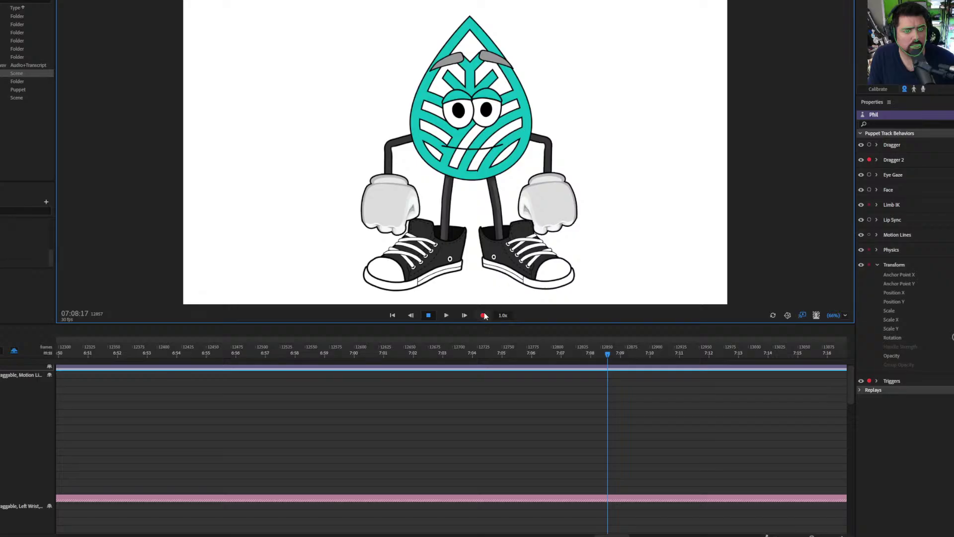
Step: Record a left wrist take with open, point and open hand poses from 07:08:17 to 07:13:17 and blend both its ends
{"action": "mouse_move", "coordinate": [550, 211]}
{"action": "left_mouse_down"}
{"action": "mouse_move", "coordinate": [590, 144]}
{"action": "mouse_move", "coordinate": [587, 105]}
{"action": "mouse_move", "coordinate": [595, 160]}
{"action": "mouse_move", "coordinate": [614, 132]}
{"action": "mouse_move", "coordinate": [621, 149]}
{"action": "left_mouse_up"}
{"action": "key", "text": "space"}
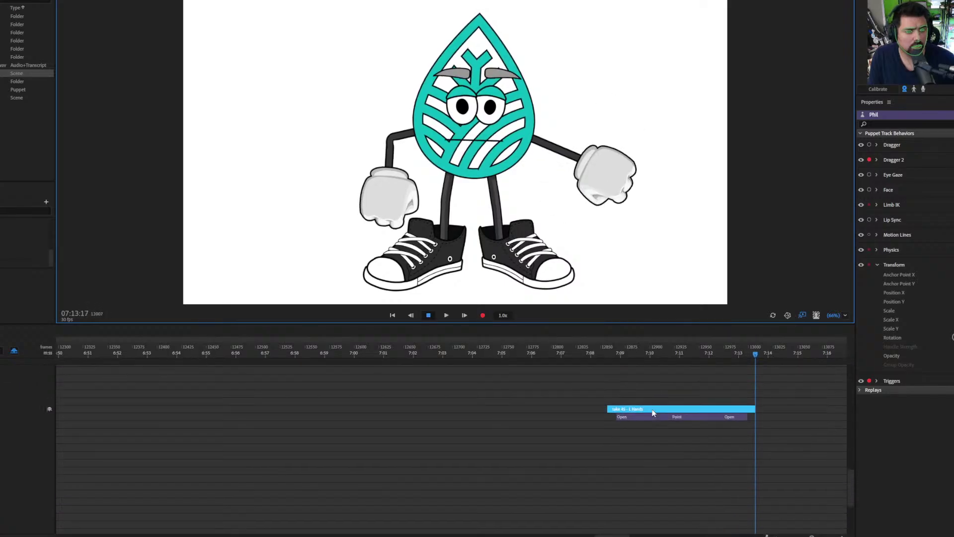
{"action": "scroll", "coordinate": [653, 412], "scroll_direction": "down", "scroll_amount": 3}
{"action": "scroll", "coordinate": [641, 467], "scroll_direction": "up", "scroll_amount": 3}
{"action": "scroll", "coordinate": [616, 477], "scroll_direction": "down", "scroll_amount": 4}
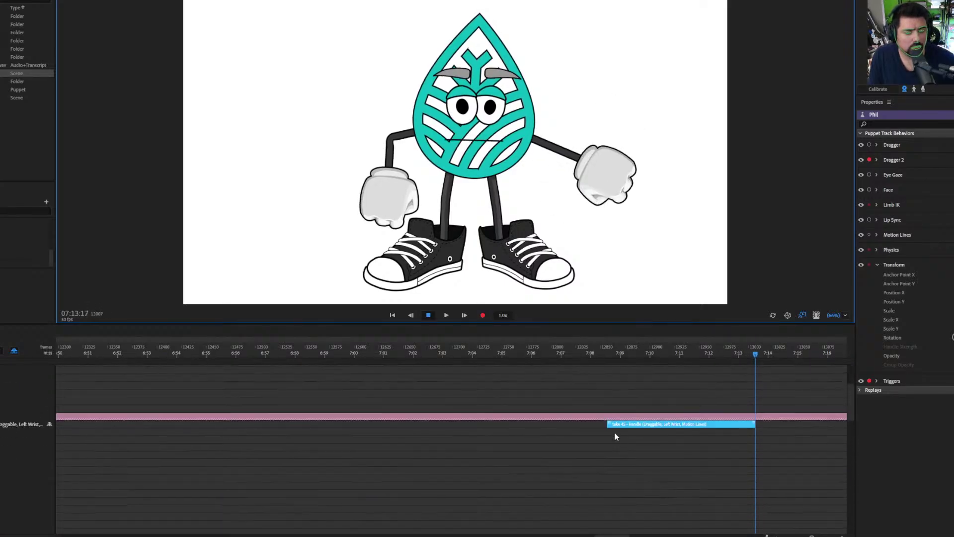
{"action": "left_click", "coordinate": [611, 424]}
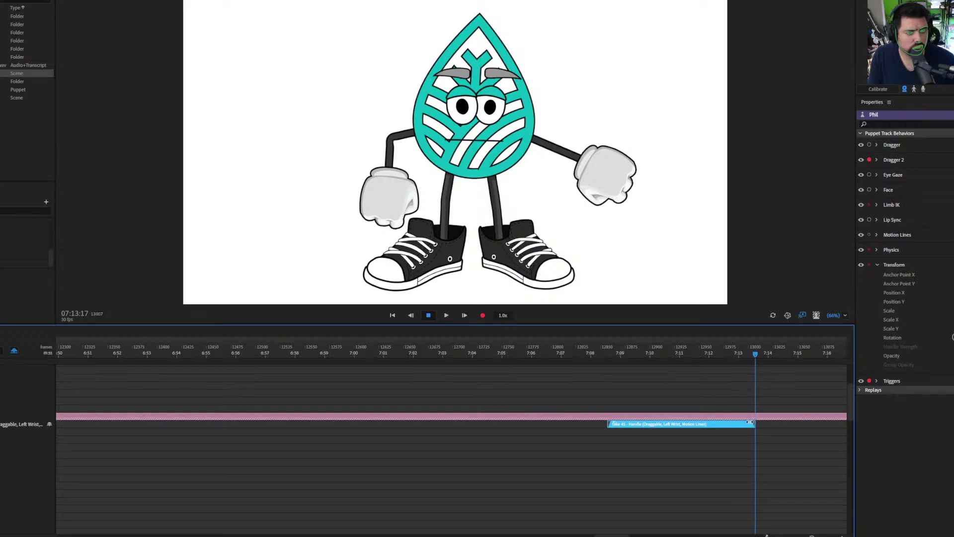
{"action": "left_click", "coordinate": [705, 350]}
{"action": "key", "text": "space"}
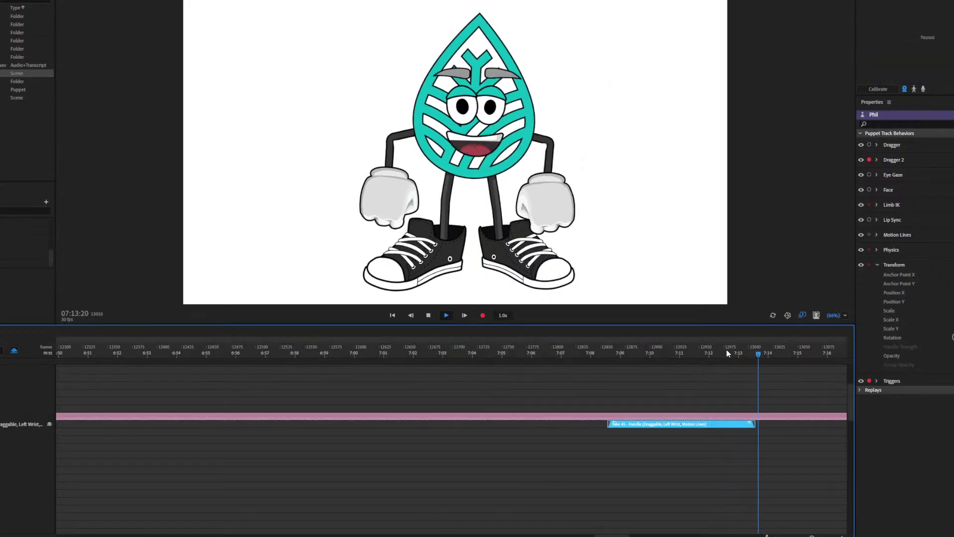
Step: Review the reference video from 7:09 to the research article scene at about 7:30
{"action": "key", "text": "alt+Tab"}
{"action": "key", "text": "space"}
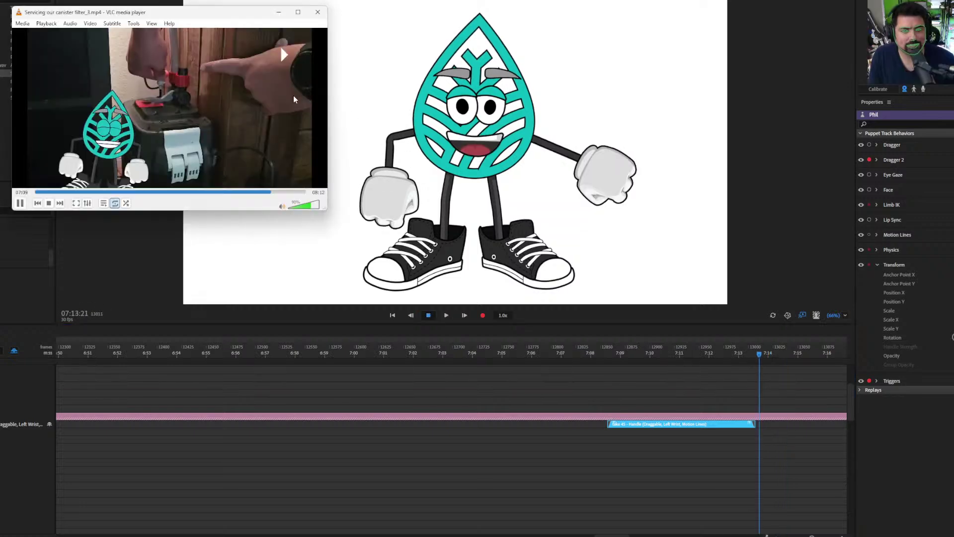
{"action": "left_click", "coordinate": [281, 194]}
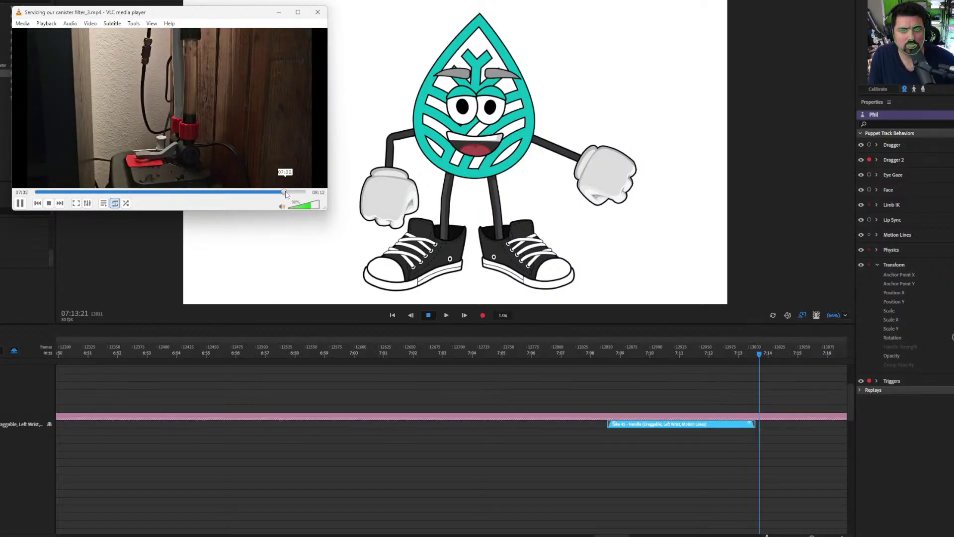
{"action": "left_click", "coordinate": [286, 192]}
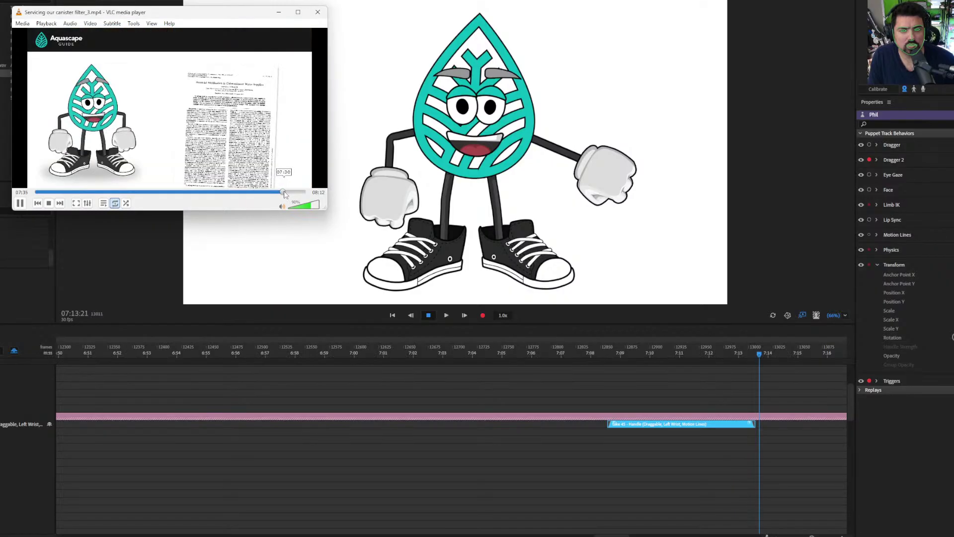
{"action": "left_click", "coordinate": [284, 192]}
Step: Follow the narration from about 7:15 against the reference video and place the scene's playhead at 07:32:06
{"action": "left_click", "coordinate": [820, 348]}
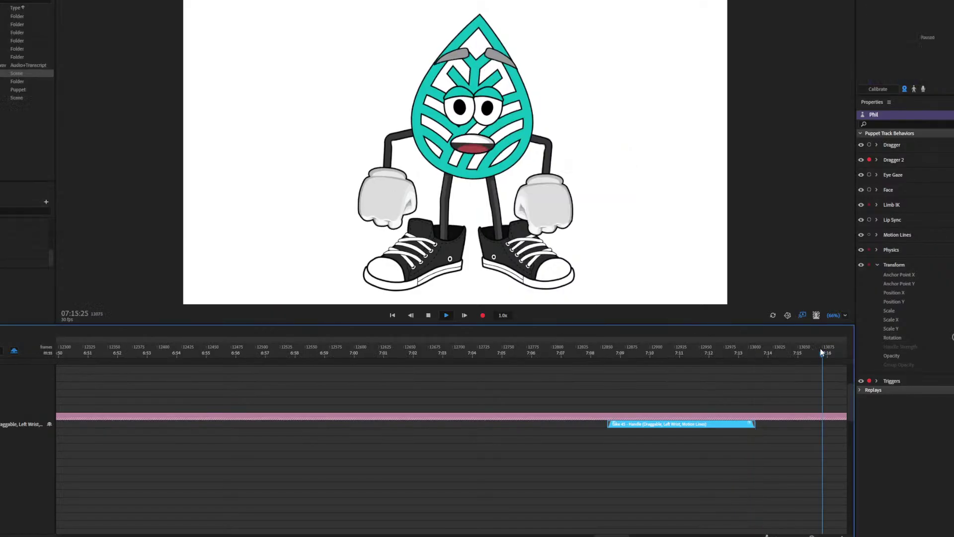
{"action": "key", "text": "space"}
{"action": "left_click_drag", "start_coordinate": [334, 350], "coordinate": [456, 357]}
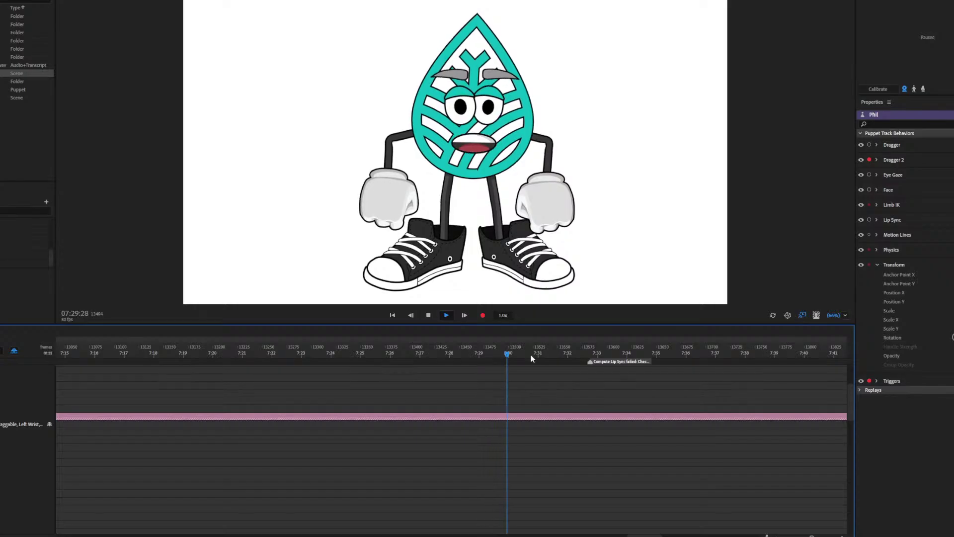
{"action": "left_click", "coordinate": [484, 353]}
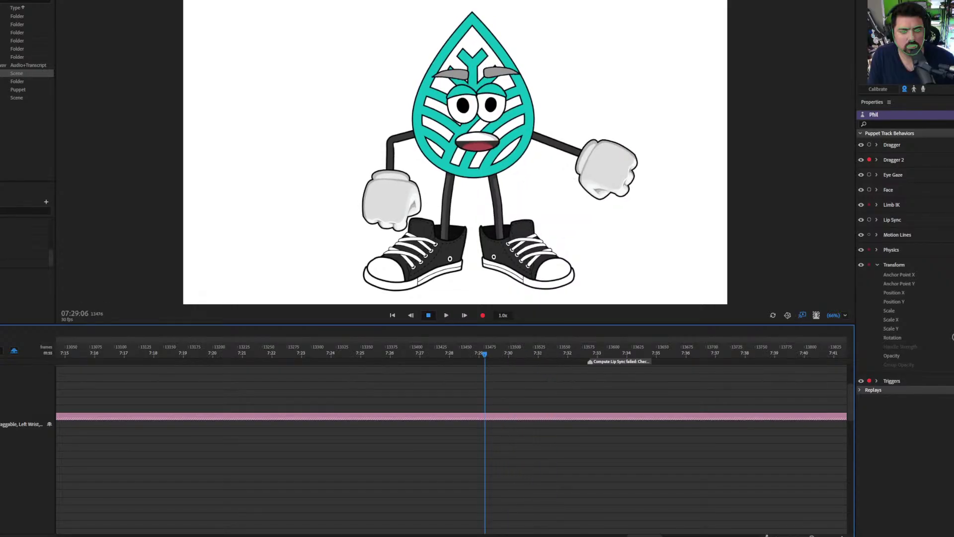
{"action": "key", "text": "alt+Tab"}
{"action": "key", "text": "space"}
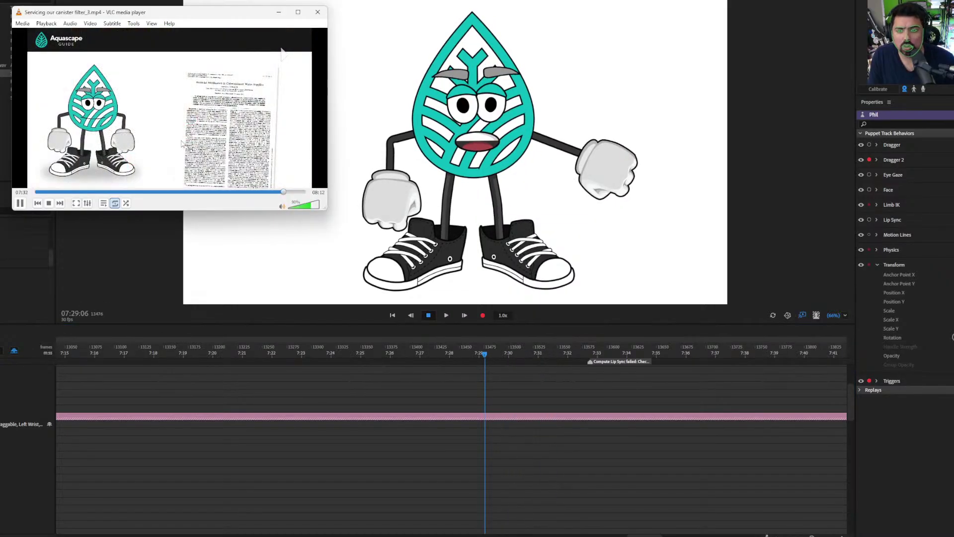
{"action": "key", "text": "alt+Tab"}
{"action": "left_click", "coordinate": [460, 353]}
{"action": "key", "text": "space"}
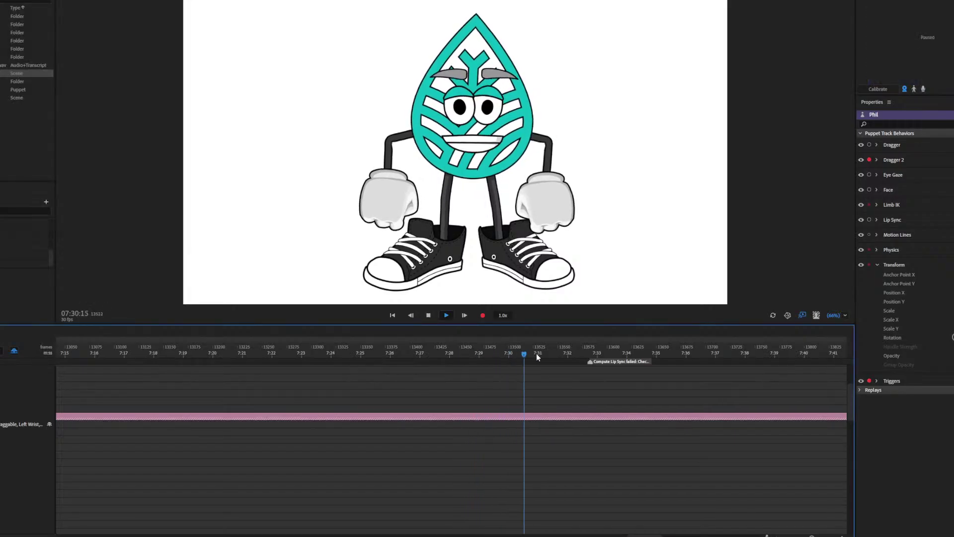
{"action": "left_click", "coordinate": [573, 356]}
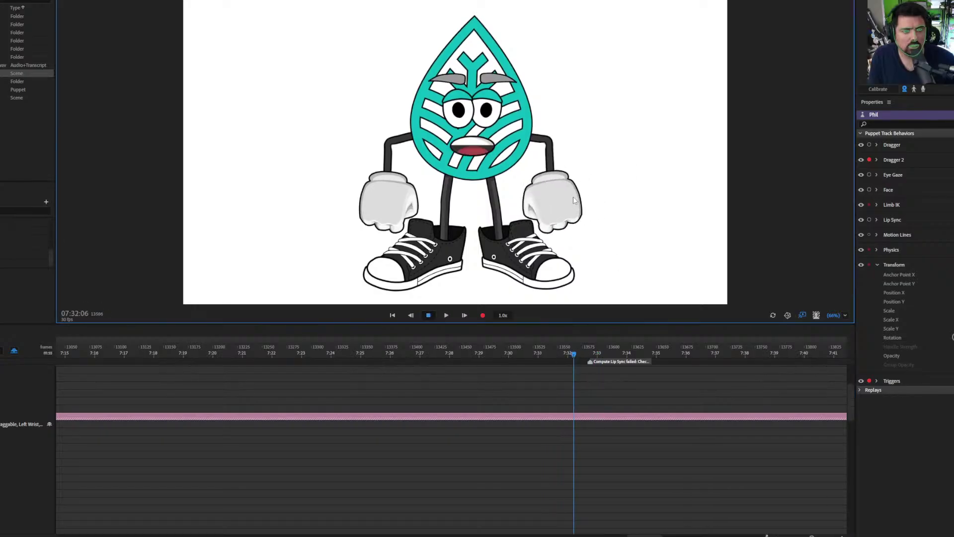
Step: Record a left wrist take from 07:32:06 to 07:39:13 and blend both its ends
{"action": "key", "text": "ctrl+r"}
{"action": "mouse_move", "coordinate": [510, 261]}
{"action": "left_mouse_down"}
{"action": "mouse_move", "coordinate": [585, 155]}
{"action": "mouse_move", "coordinate": [593, 171]}
{"action": "mouse_move", "coordinate": [578, 123]}
{"action": "mouse_move", "coordinate": [599, 166]}
{"action": "left_mouse_up"}
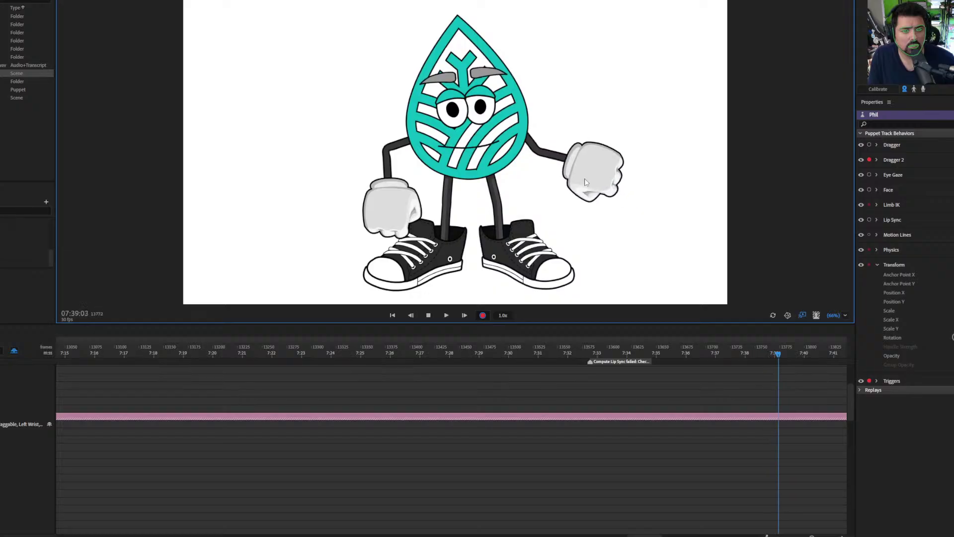
{"action": "key", "text": "space"}
{"action": "left_click", "coordinate": [747, 443]}
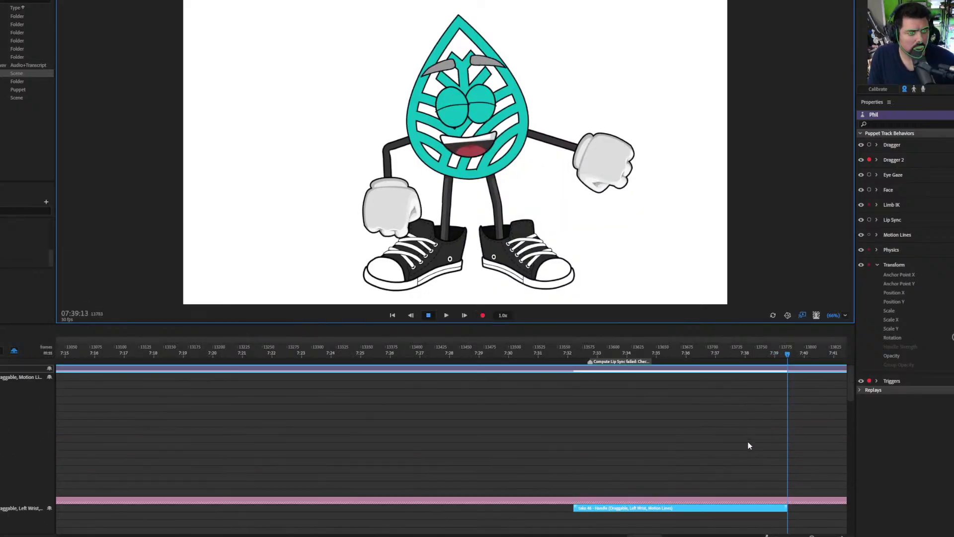
{"action": "left_click", "coordinate": [580, 422]}
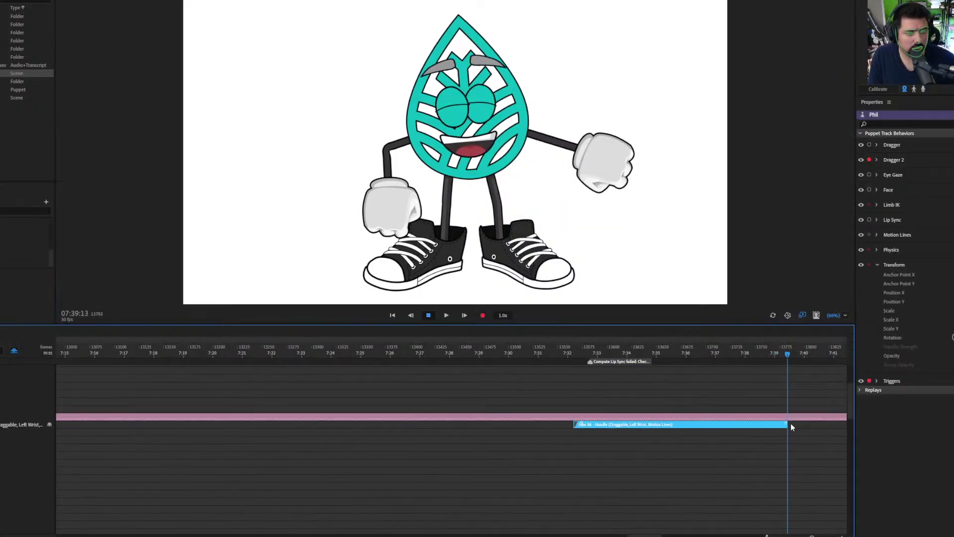
Step: Check the reference video up to the tank water caption around 7:41 and place the scene's playhead at 07:41:11
{"action": "left_click", "coordinate": [704, 355]}
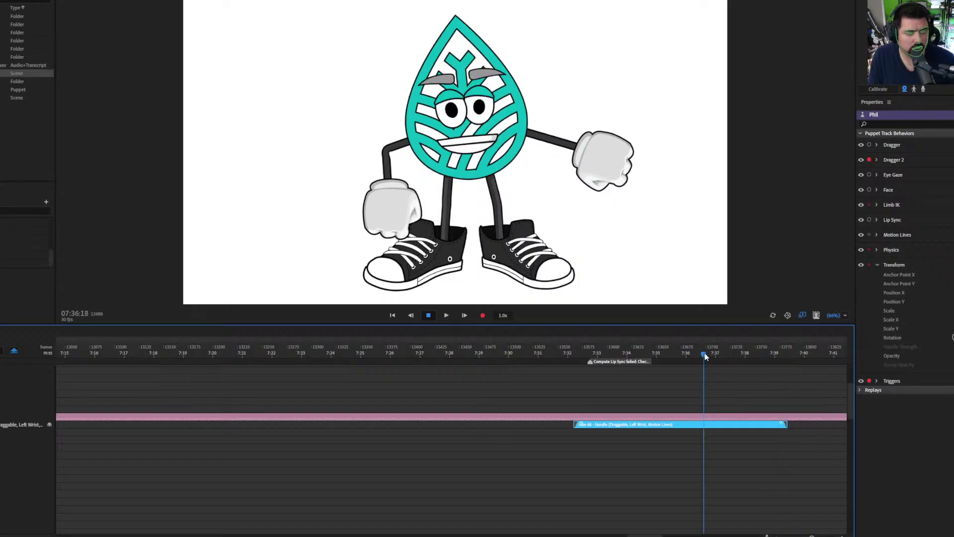
{"action": "left_click_drag", "start_coordinate": [645, 535], "coordinate": [663, 535]}
{"action": "key", "text": "alt+Tab"}
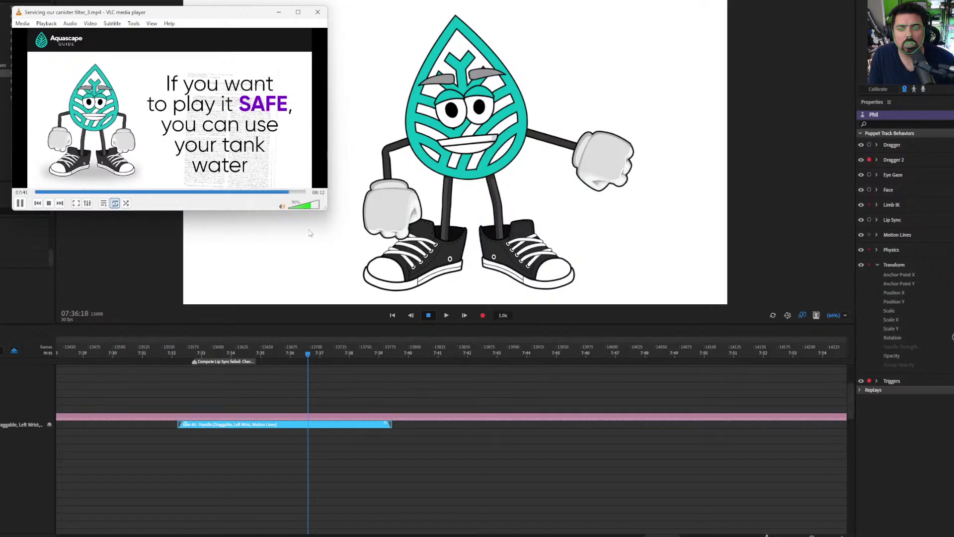
{"action": "left_click", "coordinate": [420, 361]}
{"action": "key", "text": "space"}
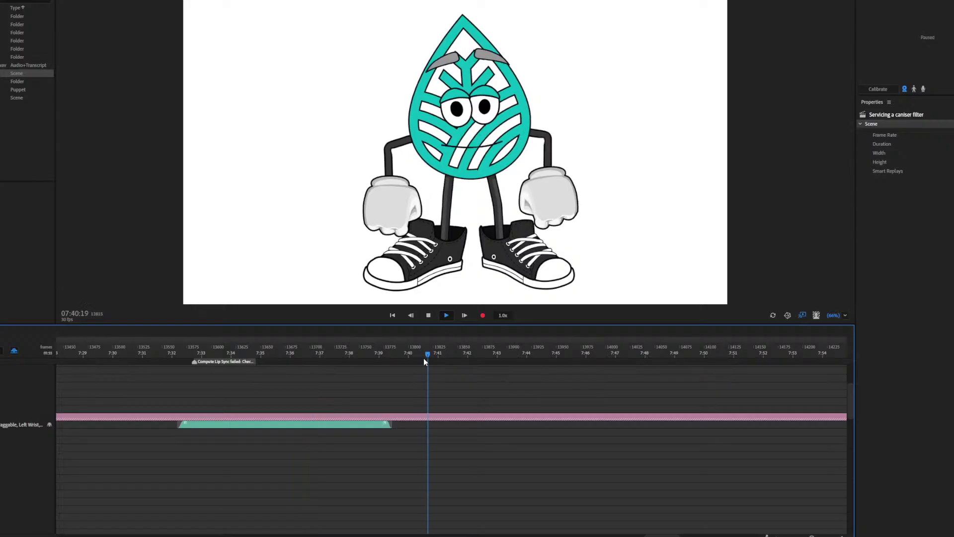
{"action": "left_click", "coordinate": [450, 361]}
{"action": "left_click", "coordinate": [449, 353]}
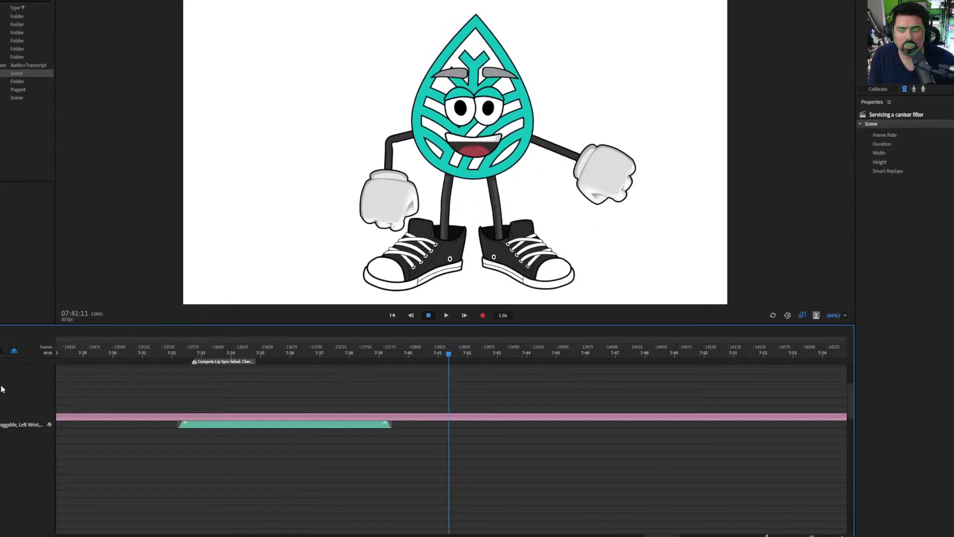
Step: Select the leaf puppet's track and arm Dragger instead of Dragger 2
{"action": "scroll", "coordinate": [449, 423], "scroll_direction": "up", "scroll_amount": 3}
{"action": "left_click", "coordinate": [470, 368]}
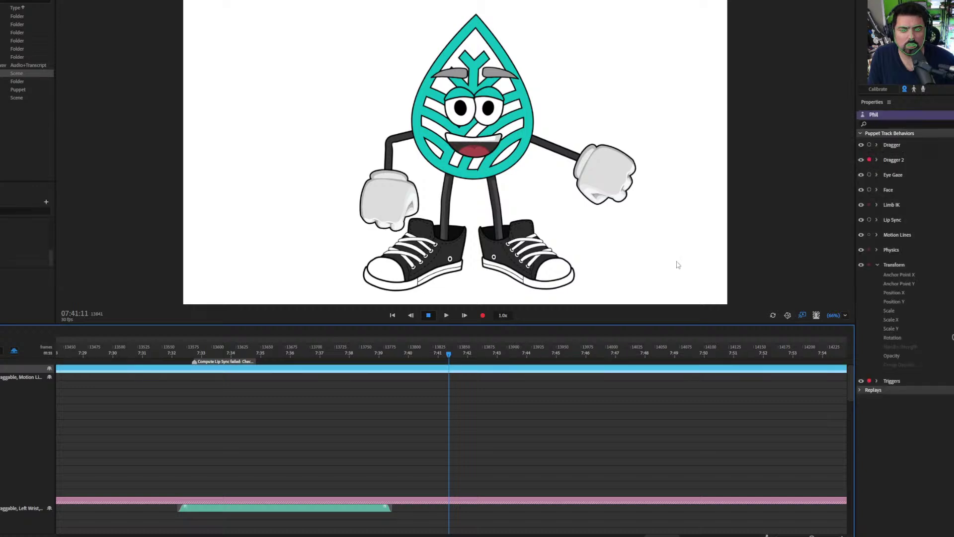
{"action": "left_click", "coordinate": [869, 144]}
{"action": "left_click", "coordinate": [869, 159]}
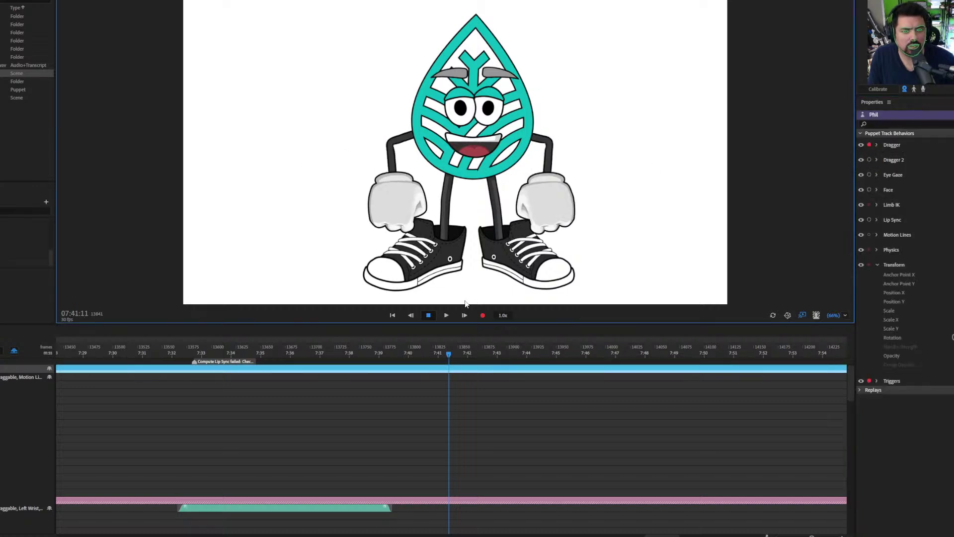
Step: Record a short right arm take with an open hand from 07:41:11, trim it to about 7:43, and blend both ends
{"action": "left_click", "coordinate": [482, 315]}
{"action": "mouse_move", "coordinate": [392, 201]}
{"action": "left_mouse_down"}
{"action": "mouse_move", "coordinate": [367, 193]}
{"action": "mouse_move", "coordinate": [396, 214]}
{"action": "left_mouse_up"}
{"action": "left_click", "coordinate": [428, 315]}
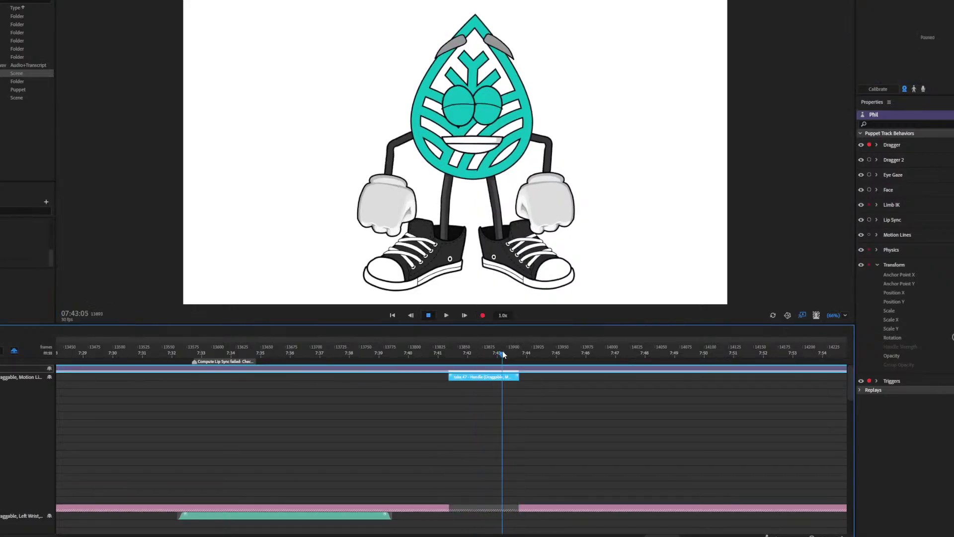
{"action": "left_click_drag", "start_coordinate": [518, 377], "coordinate": [503, 375]}
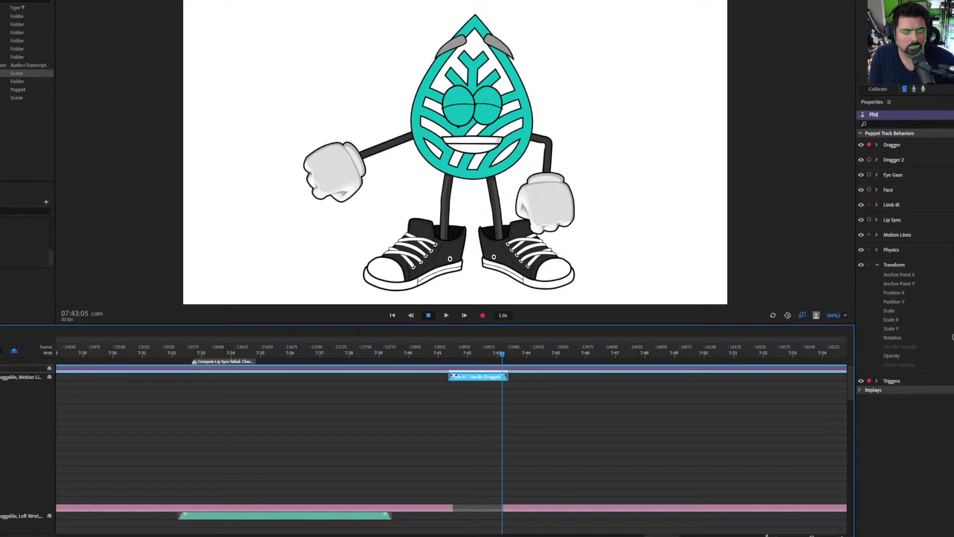
Step: Shorten the trigger take holding the Open hand pose so it ends at about 7:43
{"action": "left_click", "coordinate": [488, 354]}
{"action": "scroll", "coordinate": [495, 388], "scroll_direction": "up", "scroll_amount": 5}
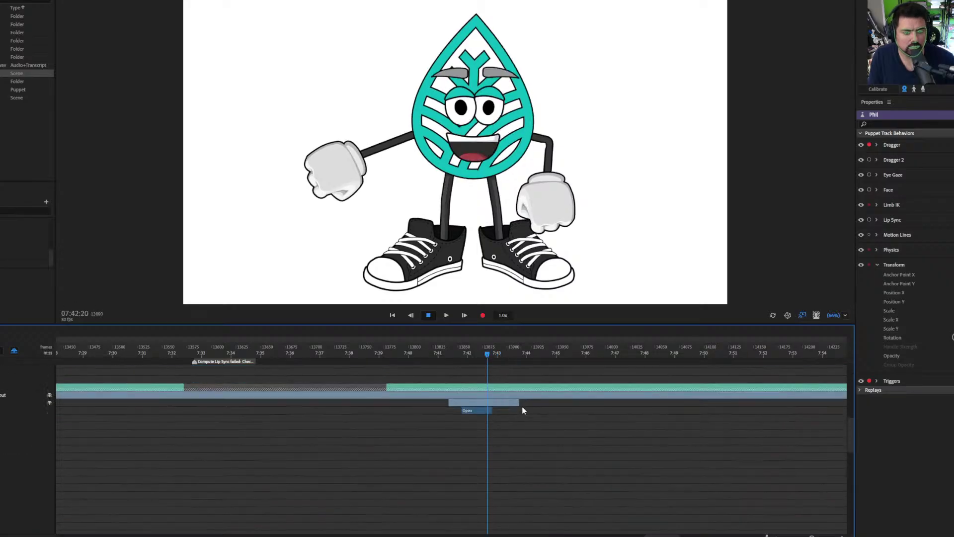
{"action": "left_click", "coordinate": [519, 404]}
{"action": "left_click_drag", "start_coordinate": [519, 405], "coordinate": [497, 405]}
{"action": "scroll", "coordinate": [584, 444], "scroll_direction": "down", "scroll_amount": 5}
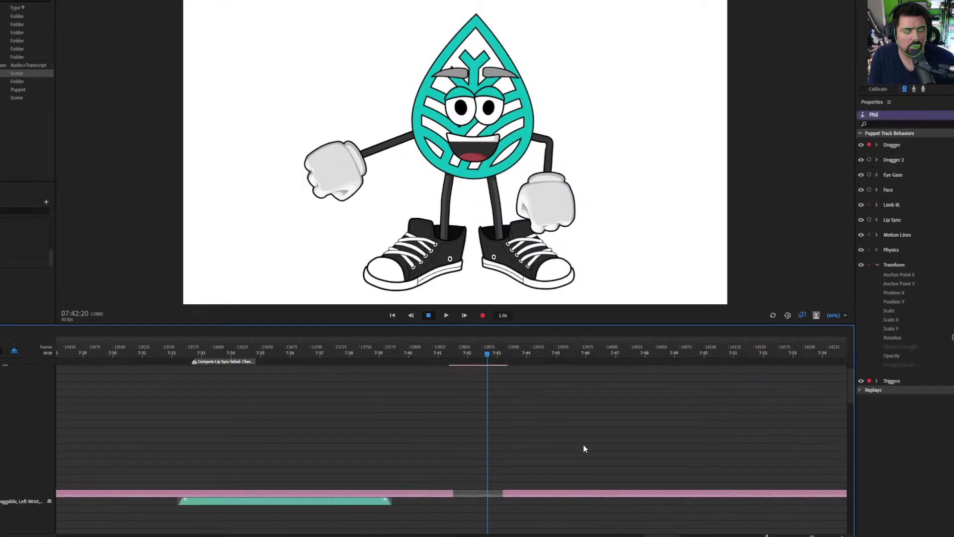
Step: Listen to the narration up to about 7:48, place the playhead at 07:47:17, and arm Dragger 2 instead of Dragger
{"action": "key", "text": "space"}
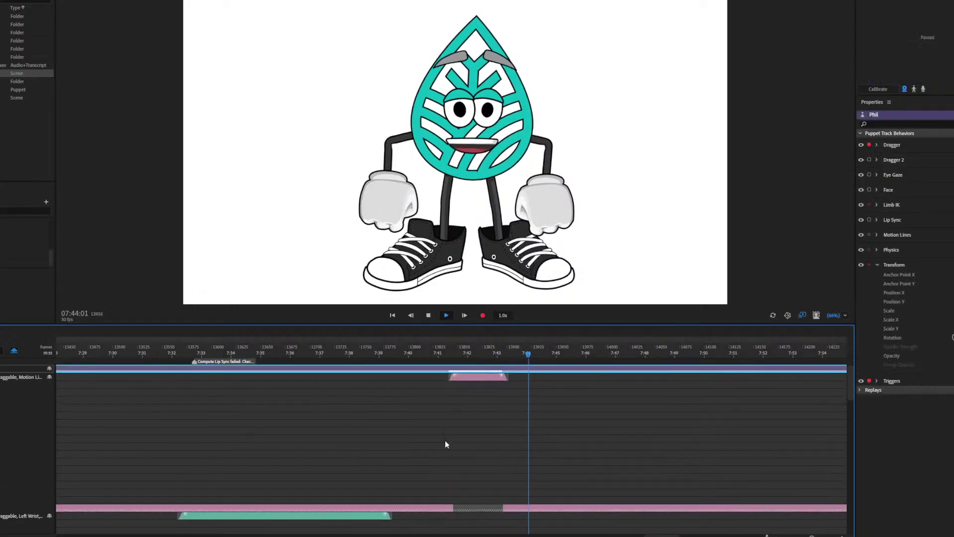
{"action": "mouse_move", "coordinate": [296, 535]}
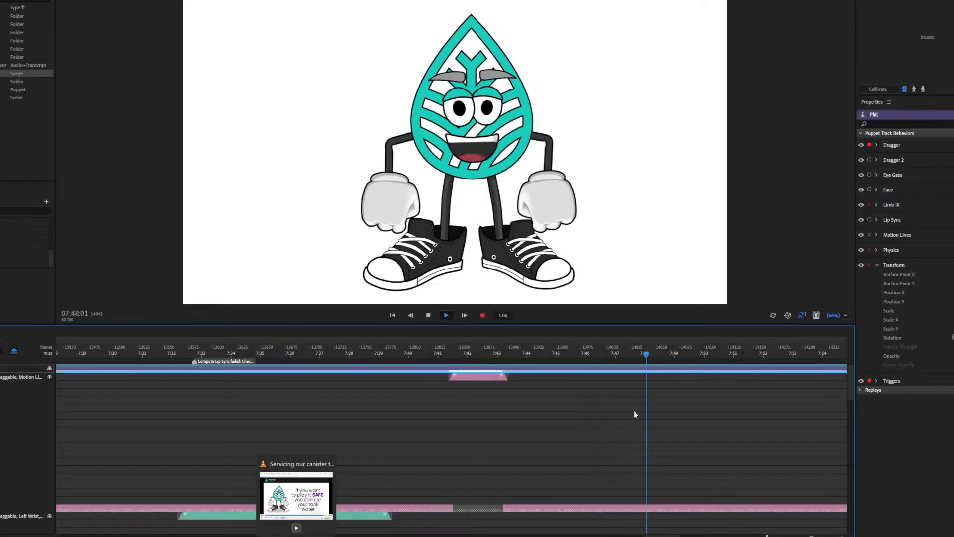
{"action": "left_click", "coordinate": [621, 353]}
{"action": "key", "text": "space"}
{"action": "left_click", "coordinate": [632, 354]}
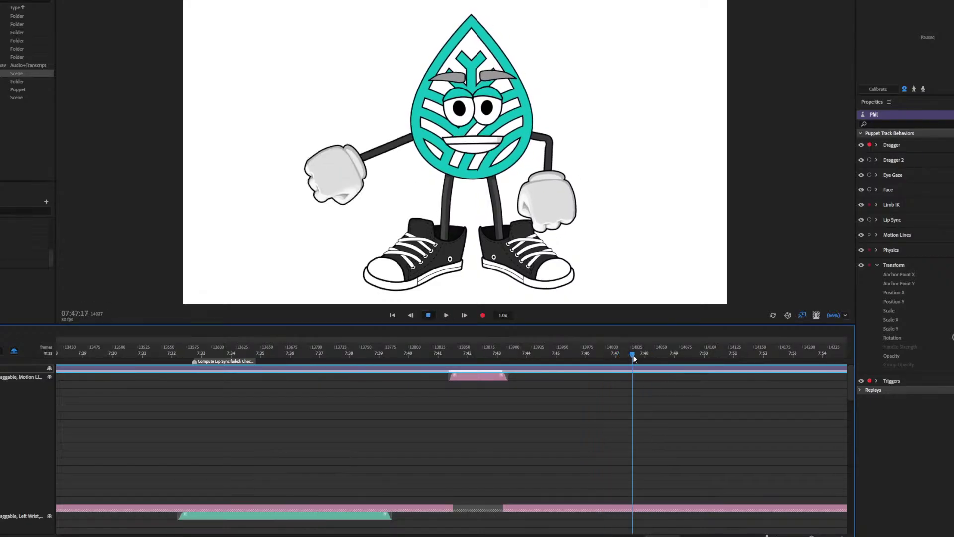
{"action": "left_click", "coordinate": [869, 159]}
Step: Record a left wrist take from 07:47:17 to 07:50:21 and blend both its ends
{"action": "left_click_drag", "start_coordinate": [547, 199], "coordinate": [552, 250]}
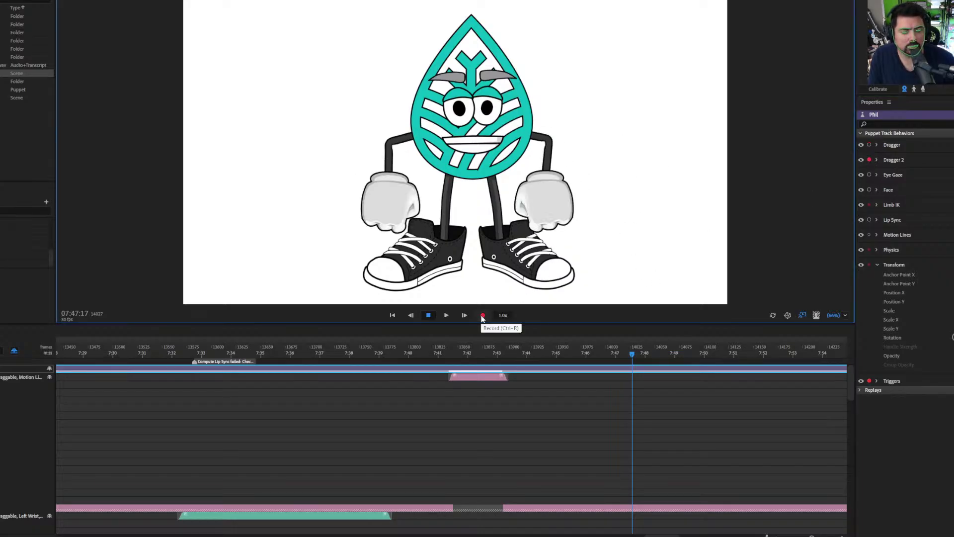
{"action": "mouse_move", "coordinate": [547, 210]}
{"action": "left_mouse_down"}
{"action": "mouse_move", "coordinate": [603, 164]}
{"action": "mouse_move", "coordinate": [597, 117]}
{"action": "mouse_move", "coordinate": [588, 196]}
{"action": "left_mouse_up"}
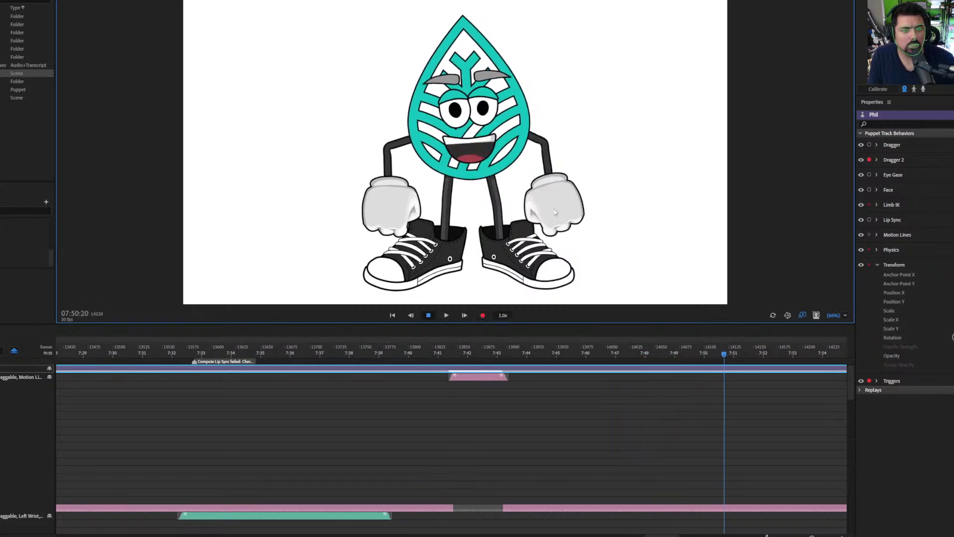
{"action": "key", "text": "space"}
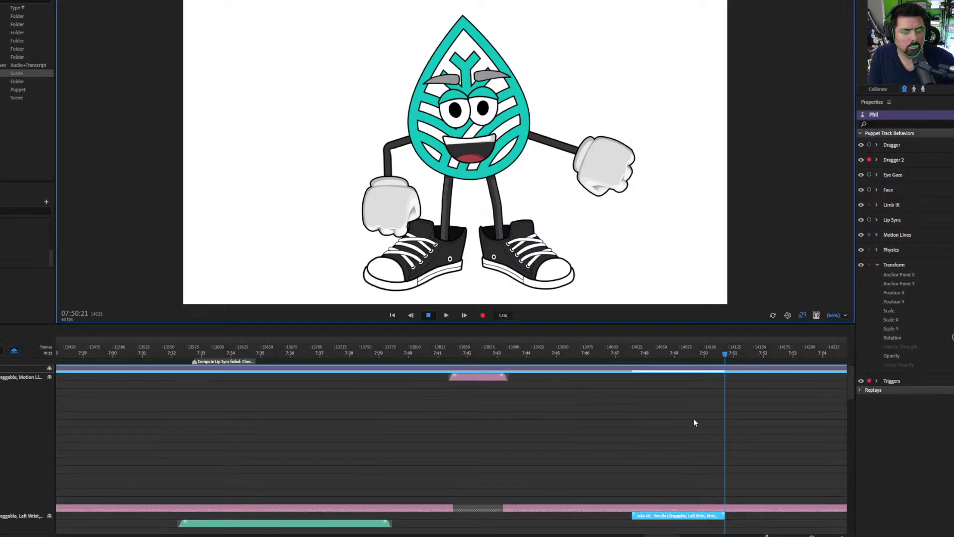
{"action": "left_click", "coordinate": [683, 466]}
{"action": "left_click", "coordinate": [637, 448]}
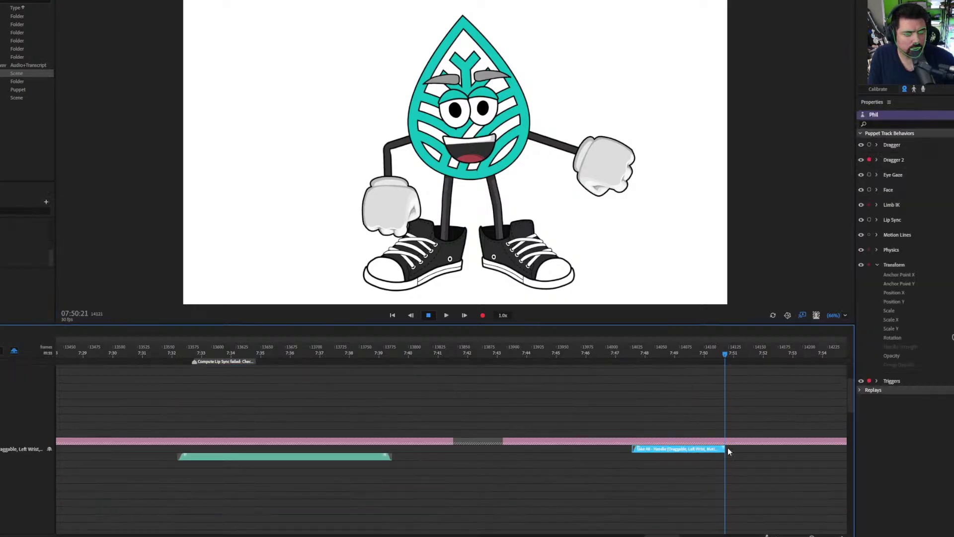
Step: Listen to the scene from about 7:50, review the reference video through its end screen at 7:58, and close the video
{"action": "left_click", "coordinate": [707, 349]}
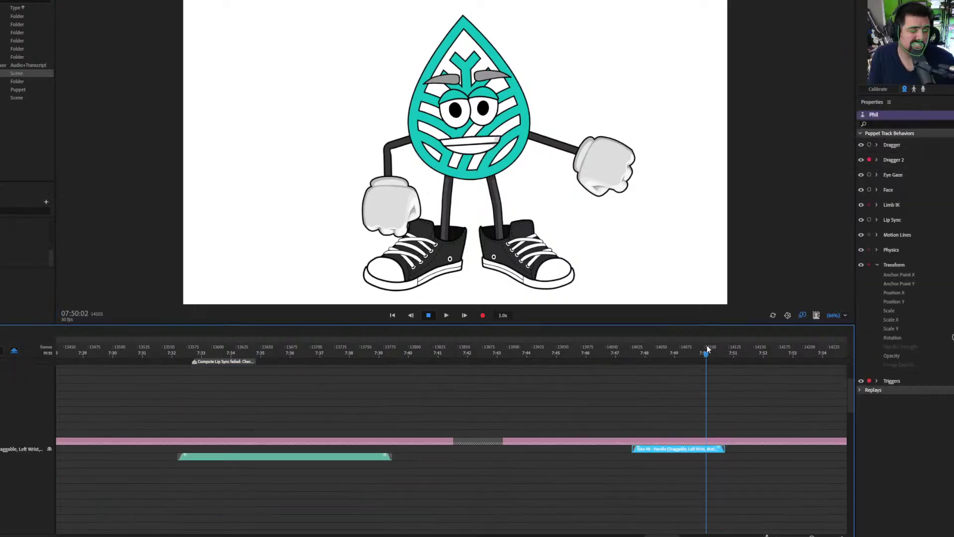
{"action": "key", "text": "space"}
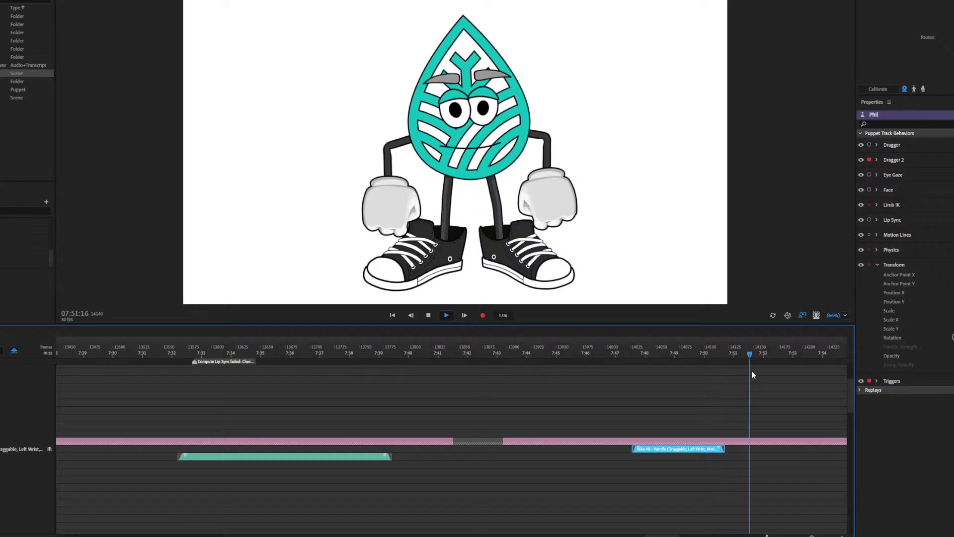
{"action": "left_click", "coordinate": [794, 352]}
{"action": "key", "text": "alt+Tab"}
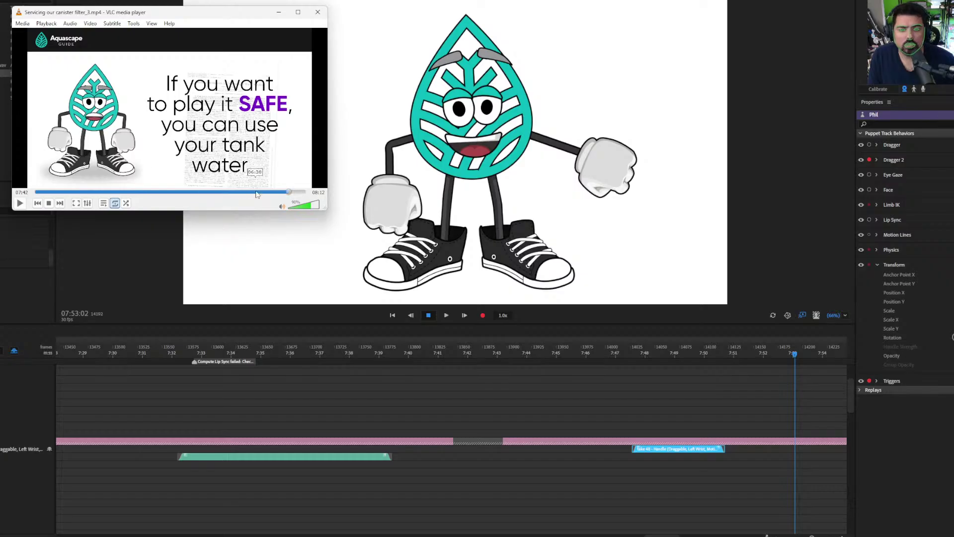
{"action": "left_click_drag", "start_coordinate": [287, 194], "coordinate": [297, 195]}
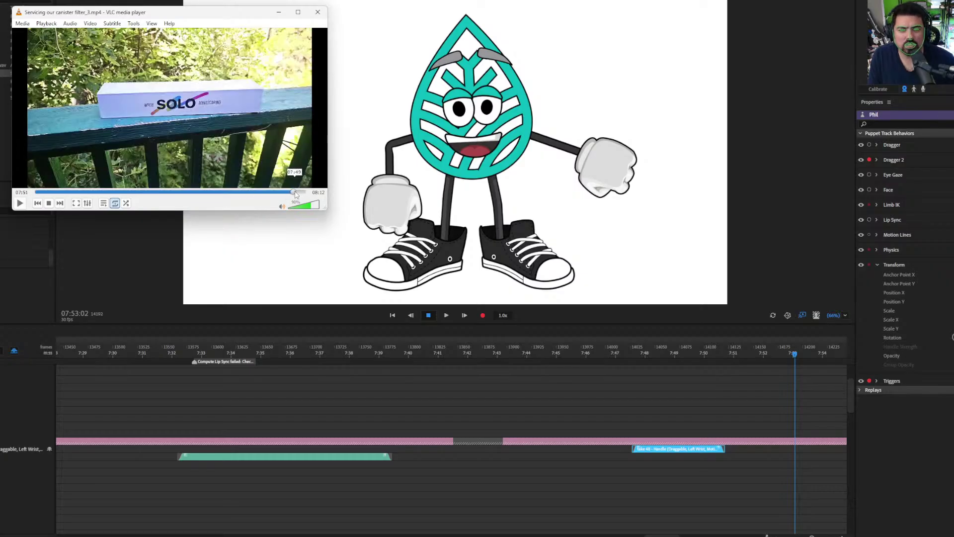
{"action": "key", "text": "space"}
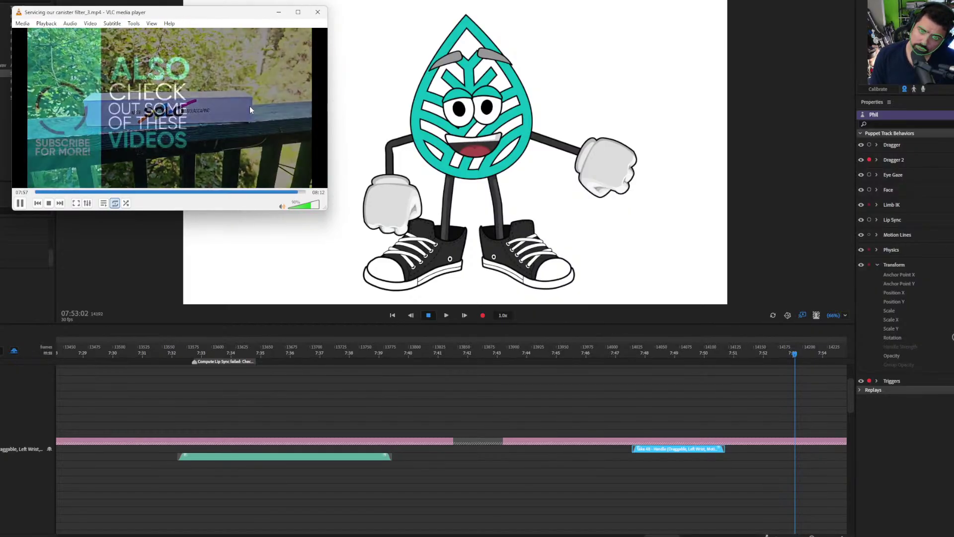
{"action": "key", "text": "space"}
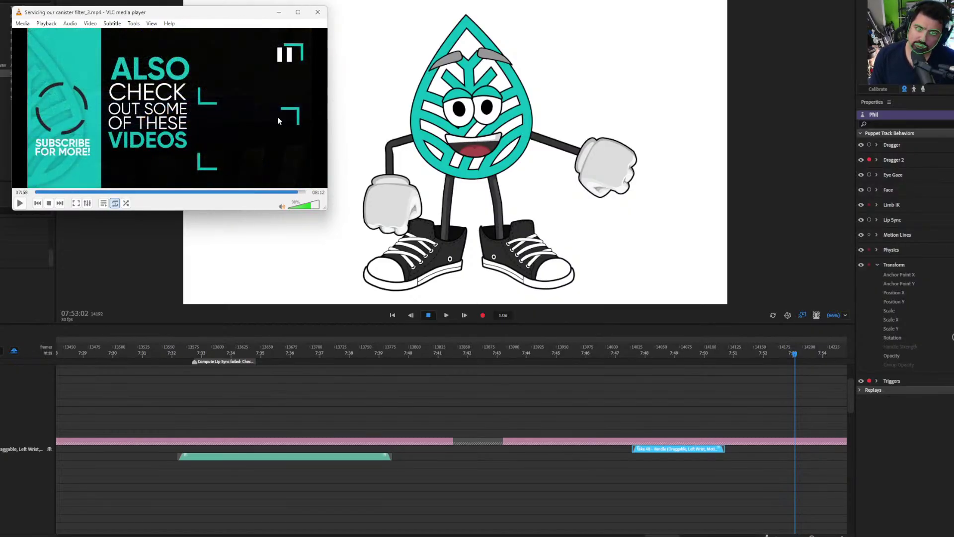
{"action": "left_click", "coordinate": [320, 16]}
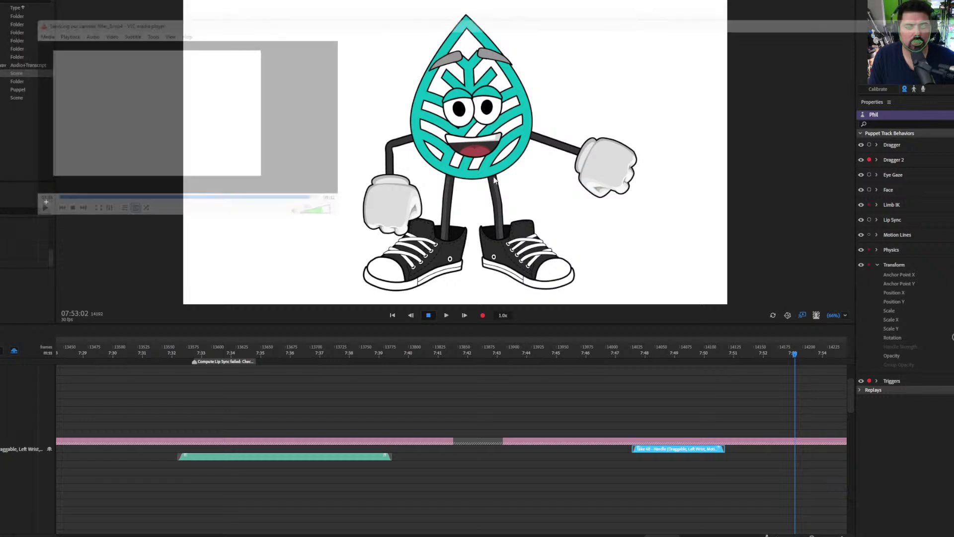
Step: Listen to the narration from about 7:53, try the left wrist pose, and place the playhead at 07:56:26
{"action": "left_click_drag", "start_coordinate": [801, 354], "coordinate": [818, 358]}
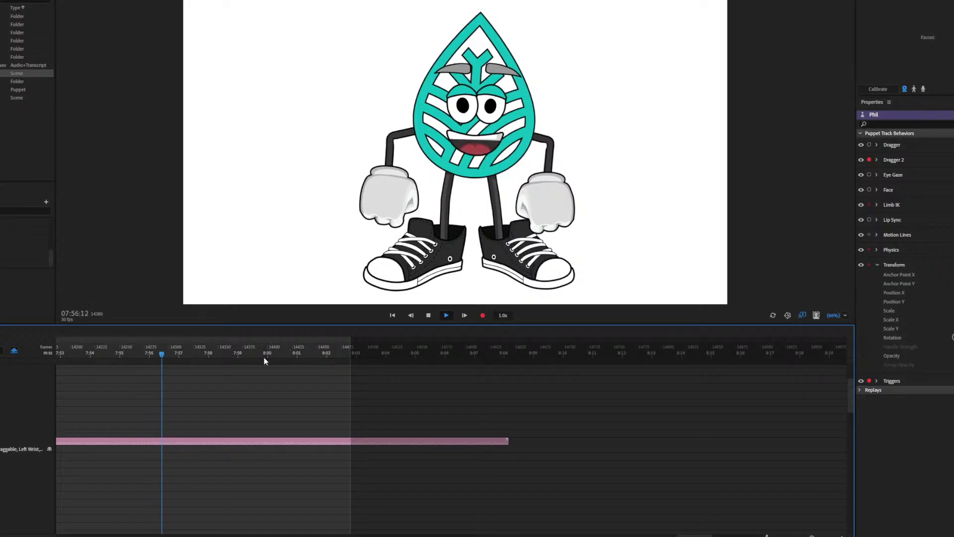
{"action": "left_click", "coordinate": [175, 355]}
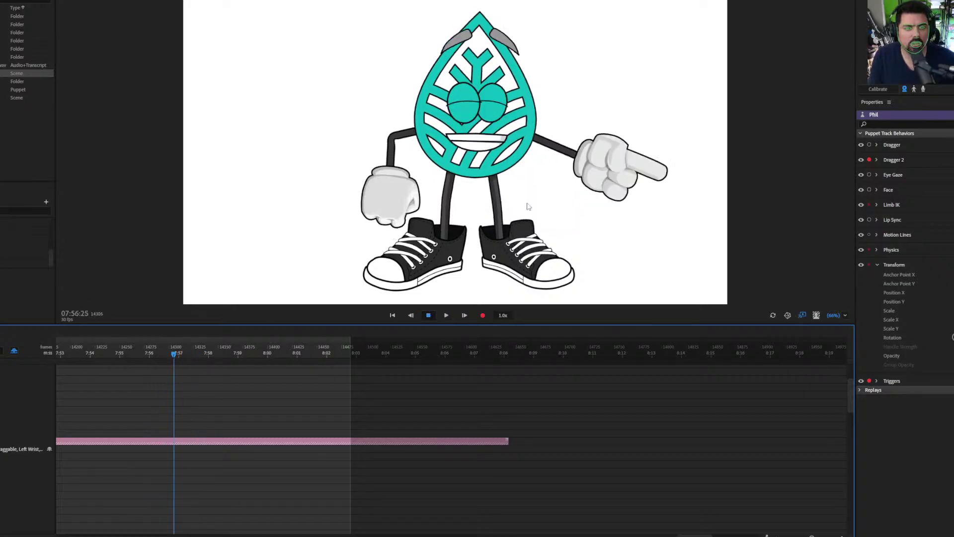
{"action": "left_click_drag", "start_coordinate": [529, 206], "coordinate": [567, 201]}
{"action": "left_click", "coordinate": [151, 353]}
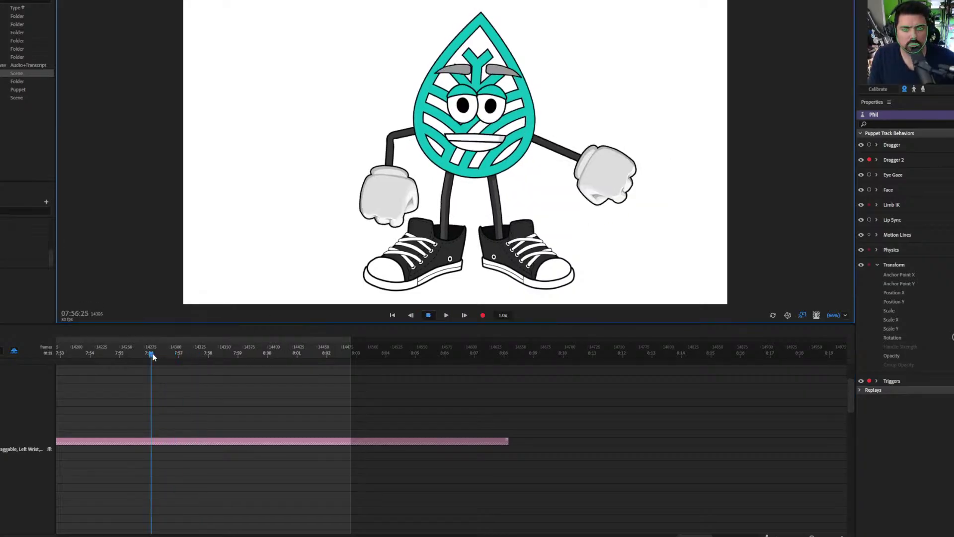
{"action": "key", "text": "space"}
{"action": "key", "text": "space"}
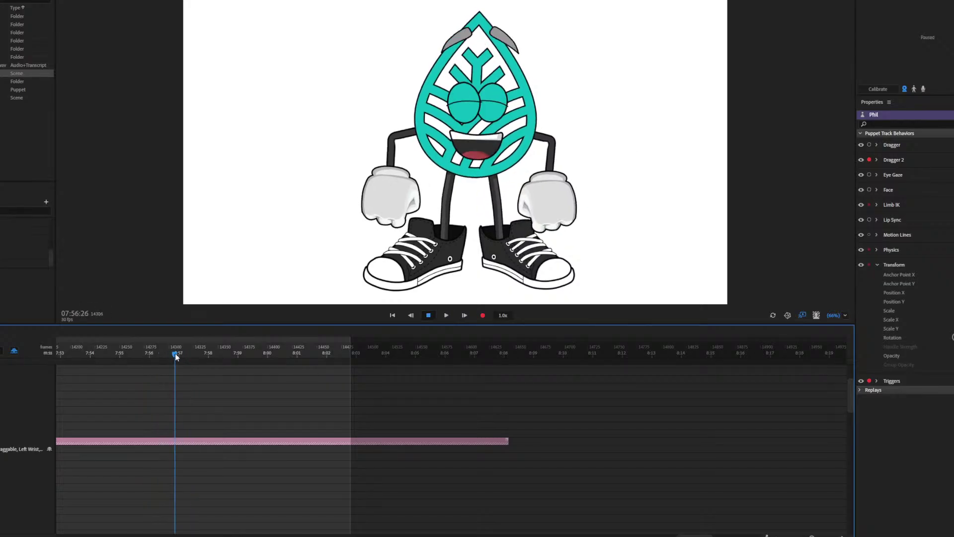
Step: Record a left wrist take from 07:56:26 to 07:58:29 and blend both its ends
{"action": "left_click", "coordinate": [561, 189]}
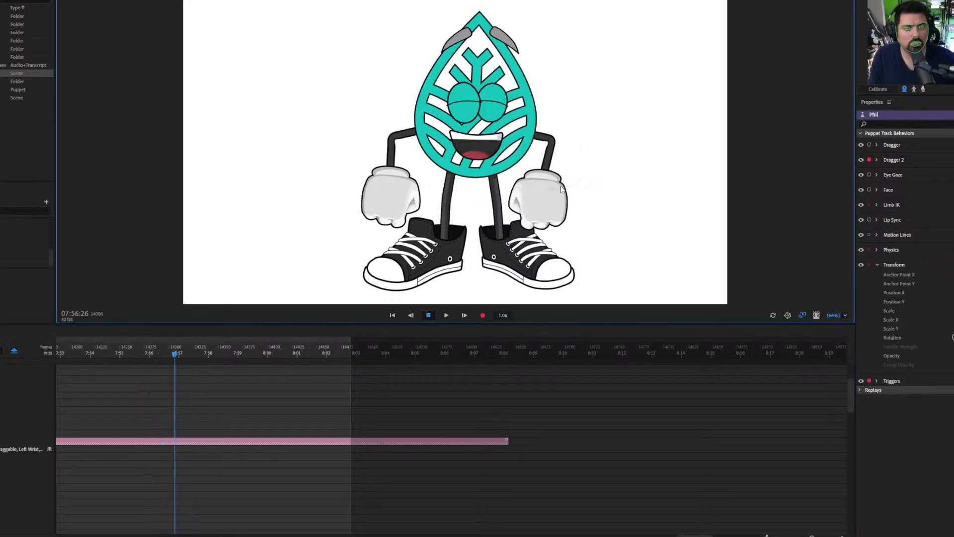
{"action": "left_click", "coordinate": [482, 316]}
{"action": "left_click_drag", "start_coordinate": [572, 158], "coordinate": [571, 164]}
{"action": "key", "text": "space"}
{"action": "scroll", "coordinate": [206, 391], "scroll_direction": "down", "scroll_amount": 4}
{"action": "scroll", "coordinate": [204, 389], "scroll_direction": "up", "scroll_amount": 2}
{"action": "left_click", "coordinate": [177, 483]}
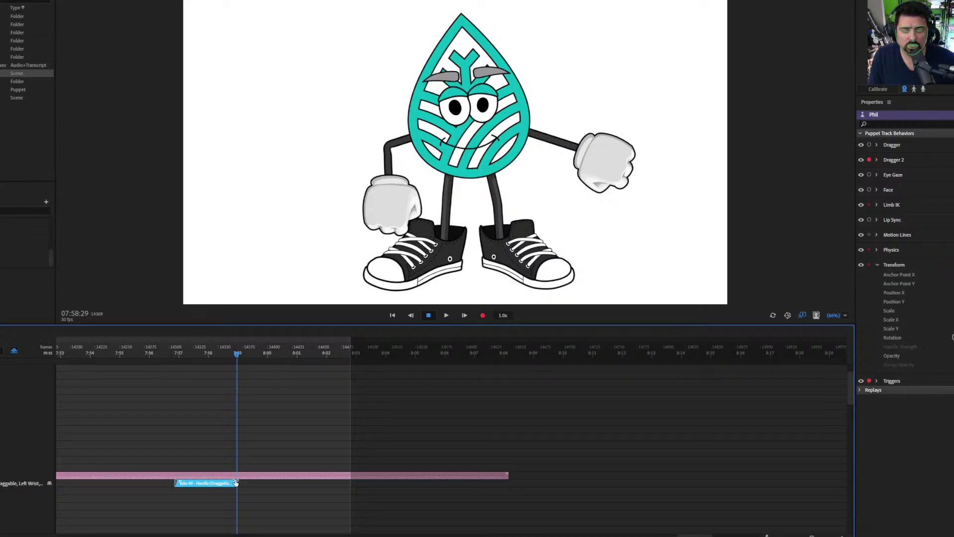
Step: Arm Dragger instead of Dragger 2, record a right wrist take from 07:56:25 to 07:59:02, and blend both its ends
{"action": "left_click_drag", "start_coordinate": [208, 356], "coordinate": [196, 354]}
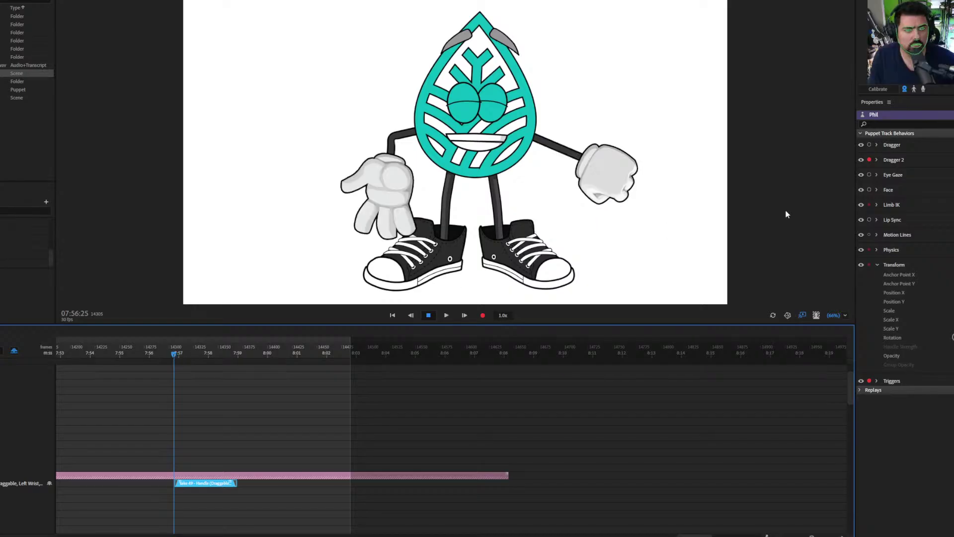
{"action": "left_click", "coordinate": [869, 145]}
{"action": "left_click", "coordinate": [869, 160]}
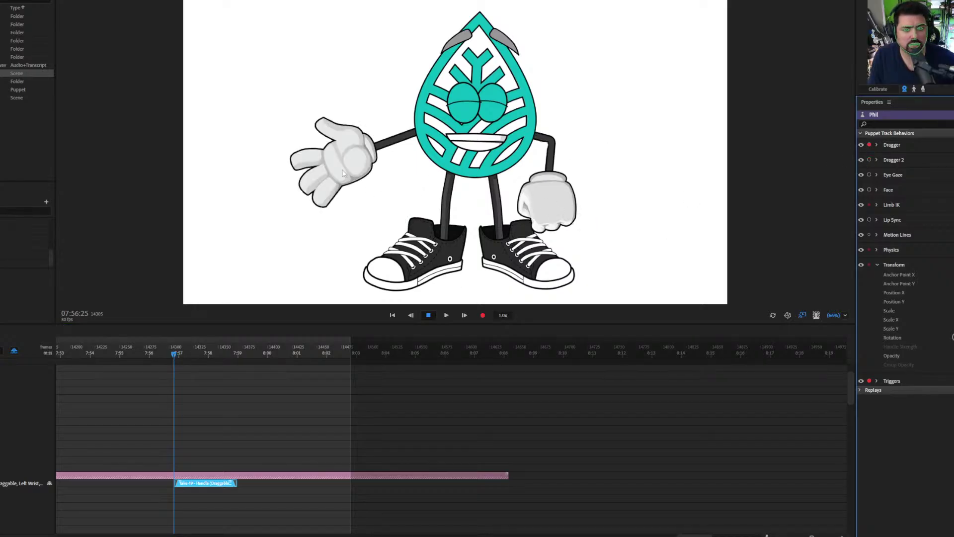
{"action": "left_click", "coordinate": [464, 314]}
{"action": "left_click", "coordinate": [483, 315]}
{"action": "mouse_move", "coordinate": [393, 196]}
{"action": "left_mouse_down"}
{"action": "mouse_move", "coordinate": [343, 94]}
{"action": "mouse_move", "coordinate": [356, 89]}
{"action": "mouse_move", "coordinate": [374, 97]}
{"action": "mouse_move", "coordinate": [343, 149]}
{"action": "left_mouse_up"}
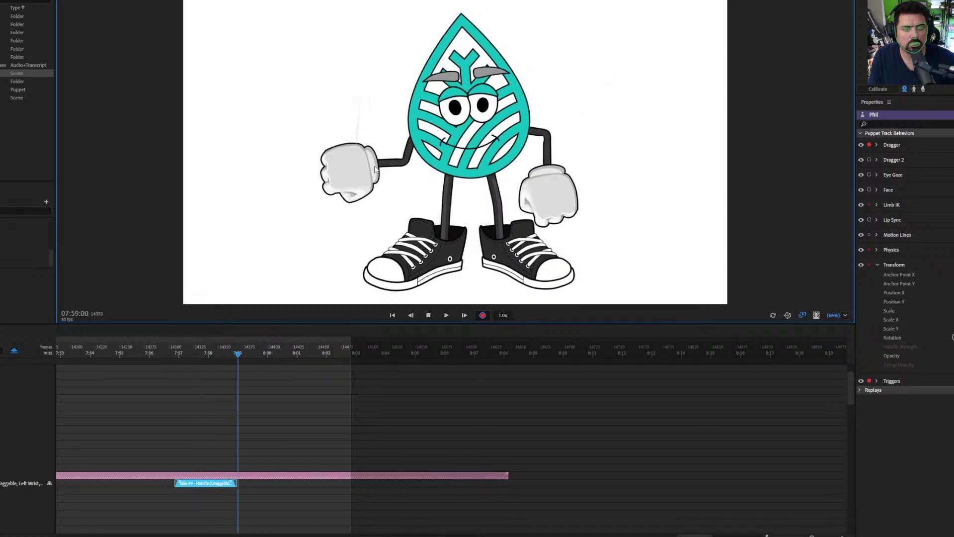
{"action": "left_click", "coordinate": [428, 315]}
{"action": "left_click", "coordinate": [175, 377]}
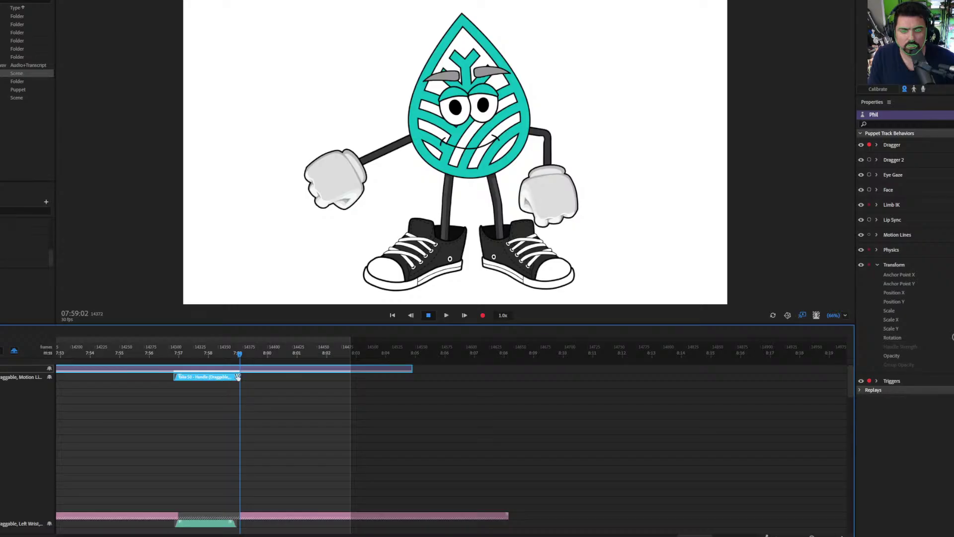
Step: Scrub through the two closing wrist takes and back to about 7:46 to check the arm movement
{"action": "left_click", "coordinate": [198, 353]}
{"action": "left_click", "coordinate": [220, 355]}
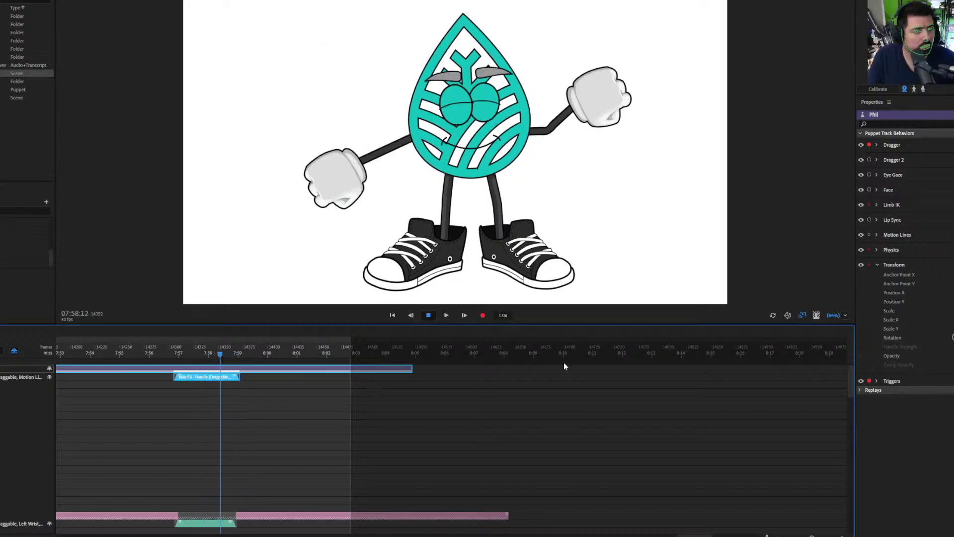
{"action": "left_click", "coordinate": [547, 420]}
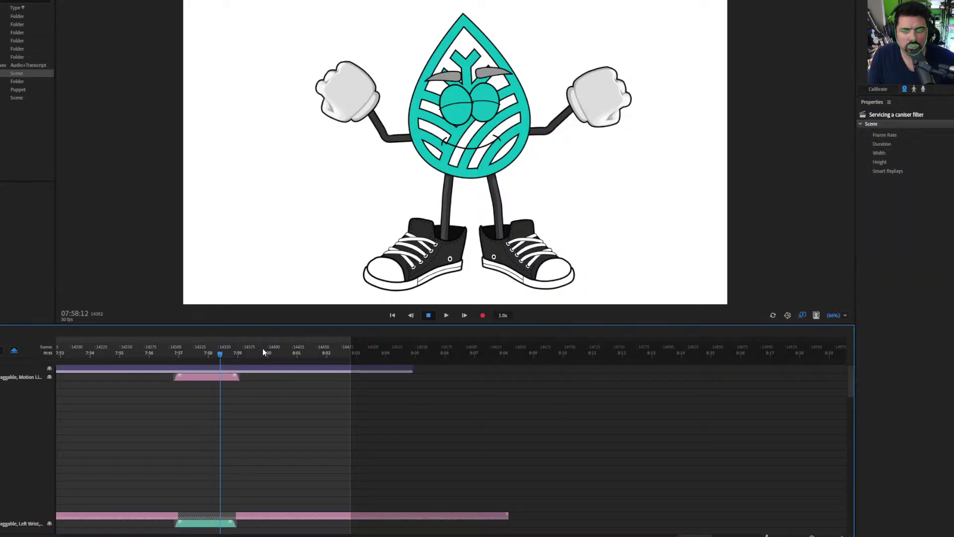
{"action": "left_click", "coordinate": [207, 353]}
{"action": "left_click", "coordinate": [284, 353]}
{"action": "left_click", "coordinate": [64, 353]}
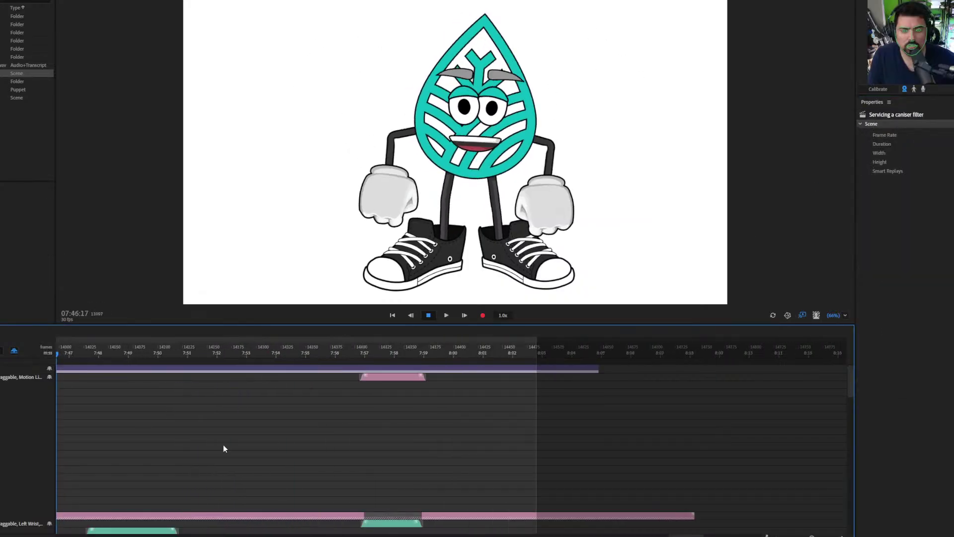
Step: Export the scene as video with alpha through Adobe Media Encoder, named Servicing a caniser filter Phyl 2, and start encoding the queue
{"action": "key", "text": "alt+f"}
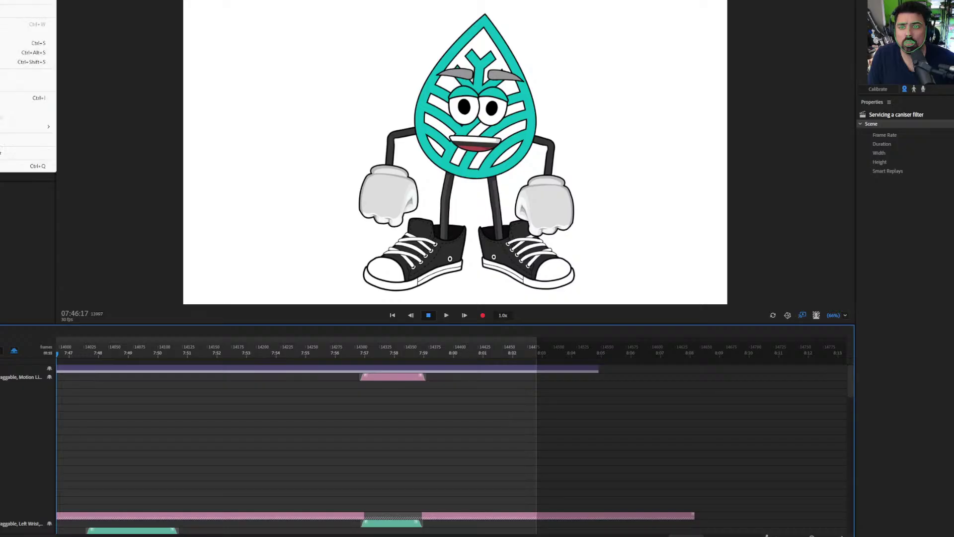
{"action": "mouse_move", "coordinate": [30, 126]}
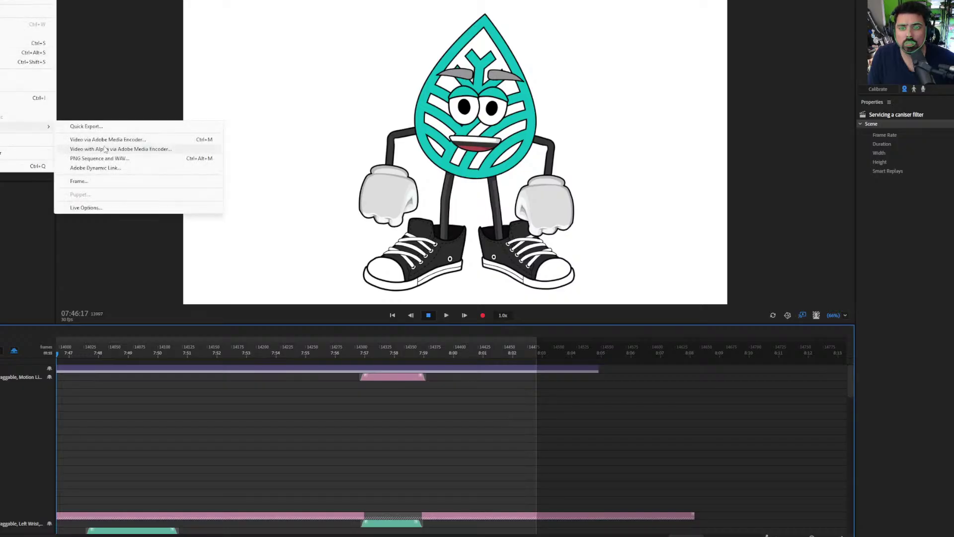
{"action": "left_click", "coordinate": [106, 149]}
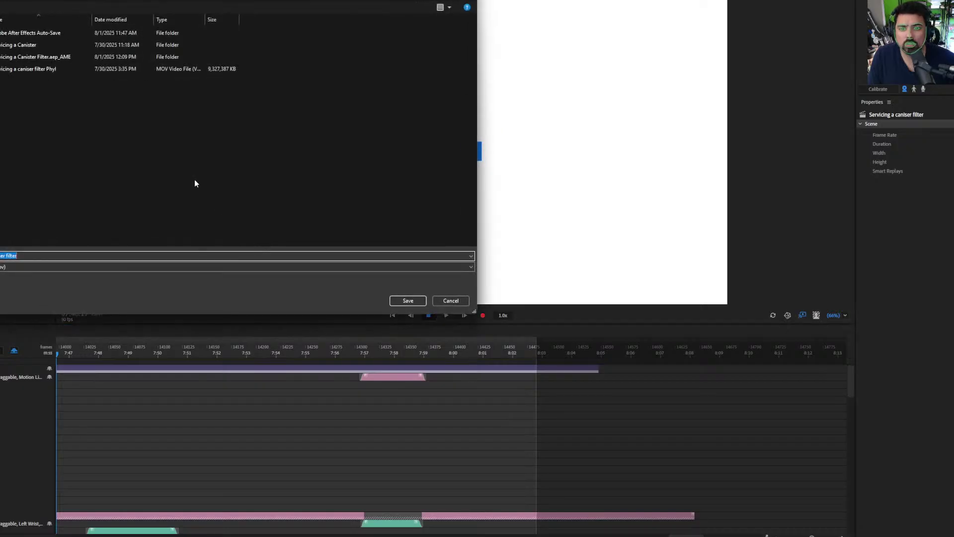
{"action": "left_click", "coordinate": [52, 69]}
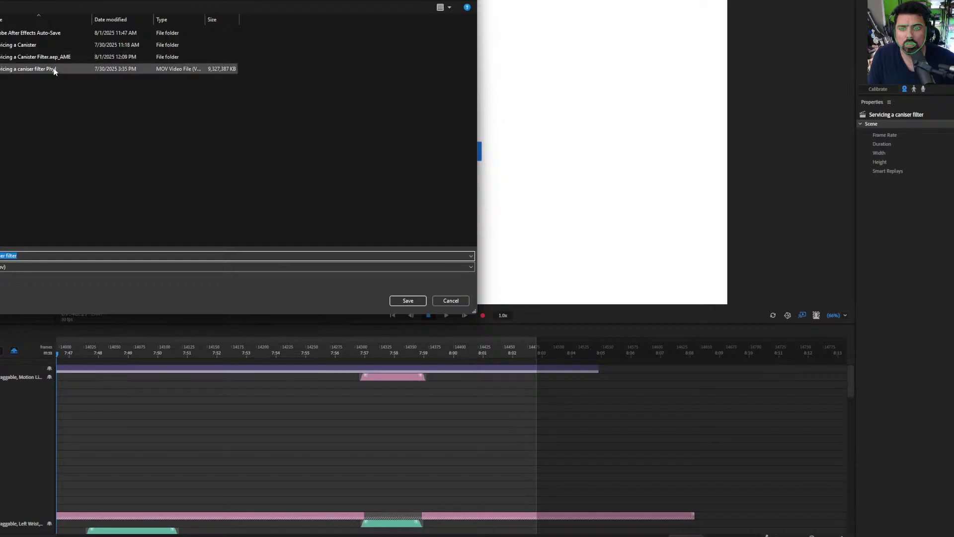
{"action": "left_click", "coordinate": [46, 255]}
{"action": "key", "text": "BackSpace"}
{"action": "key", "text": "BackSpace"}
{"action": "key", "text": "BackSpace"}
{"action": "key", "text": "BackSpace"}
{"action": "key", "text": "BackSpace"}
{"action": "key", "text": "BackSpace"}
{"action": "key", "text": "BackSpace"}
{"action": "key", "text": "BackSpace"}
{"action": "key", "text": "BackSpace"}
{"action": "key", "text": "BackSpace"}
{"action": "key", "text": "BackSpace"}
{"action": "key", "text": "BackSpace"}
{"action": "key", "text": "BackSpace"}
{"action": "key", "text": "BackSpace"}
{"action": "key", "text": "BackSpace"}
{"action": "key", "text": "BackSpace"}
{"action": "key", "text": "BackSpace"}
{"action": "key", "text": "BackSpace"}
{"action": "key", "text": "BackSpace"}
{"action": "key", "text": "BackSpace"}
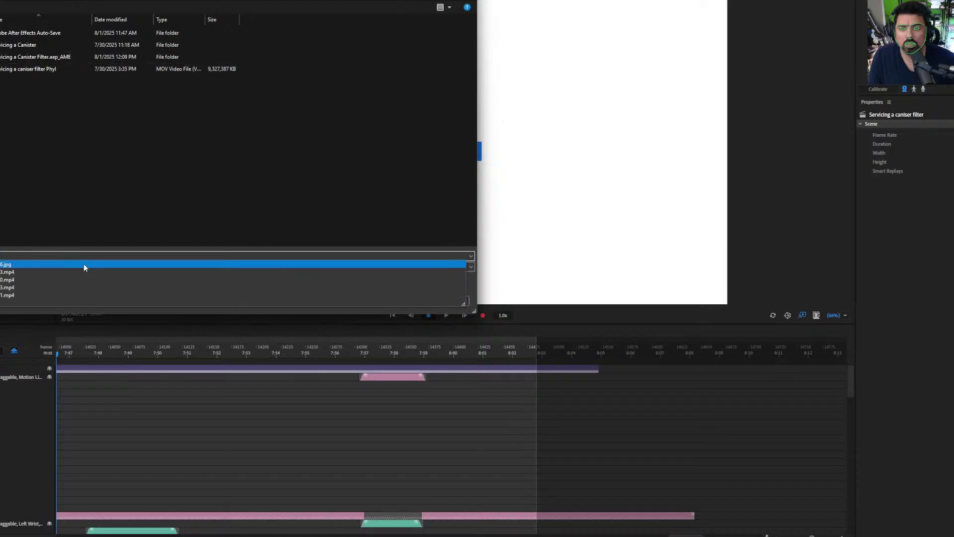
{"action": "left_click", "coordinate": [46, 69]}
{"action": "left_click", "coordinate": [39, 252]}
{"action": "key", "text": "ctrl+a"}
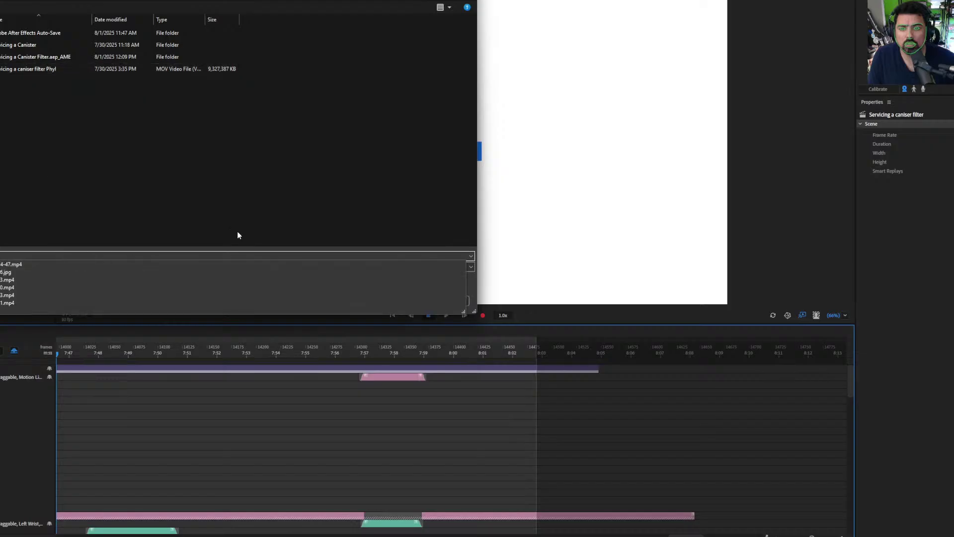
{"action": "left_click", "coordinate": [46, 253]}
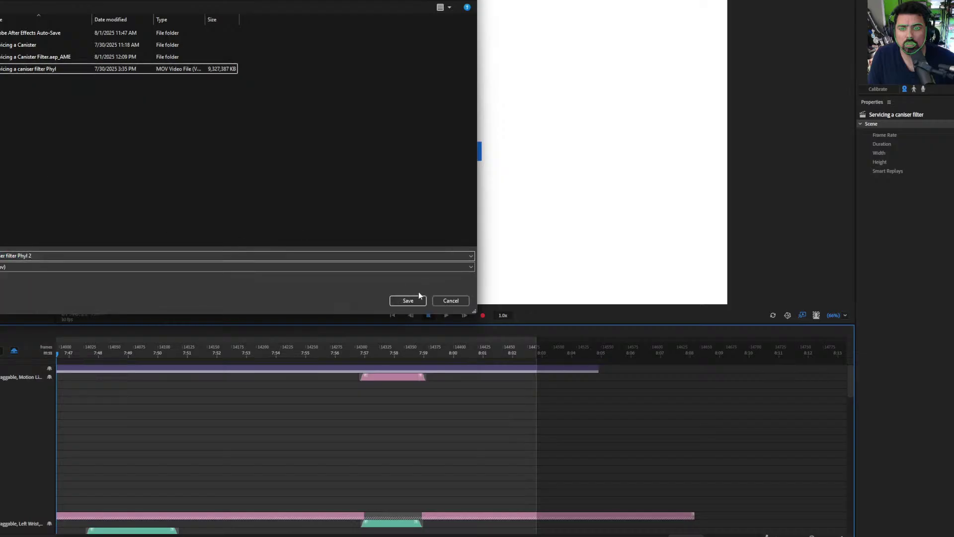
{"action": "left_click", "coordinate": [407, 300]}
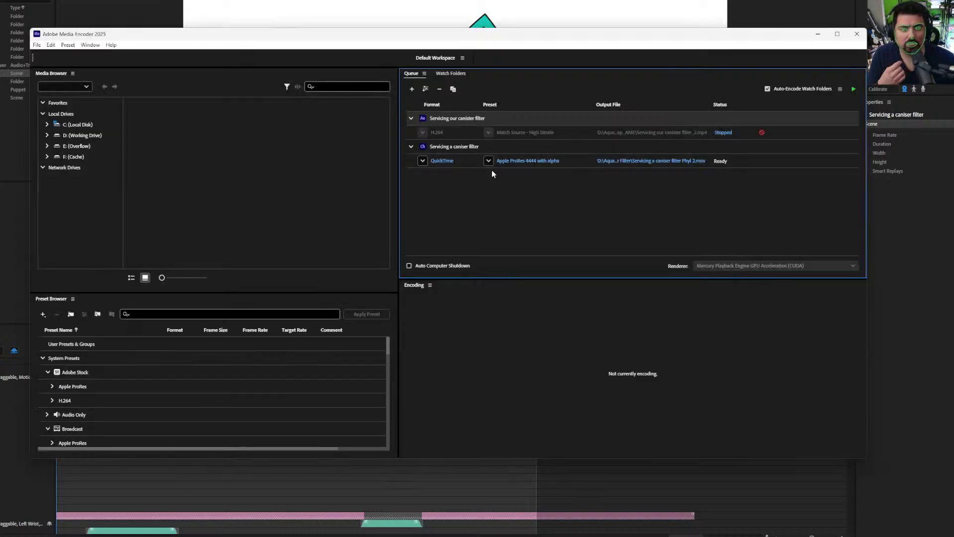
{"action": "left_click", "coordinate": [854, 88]}
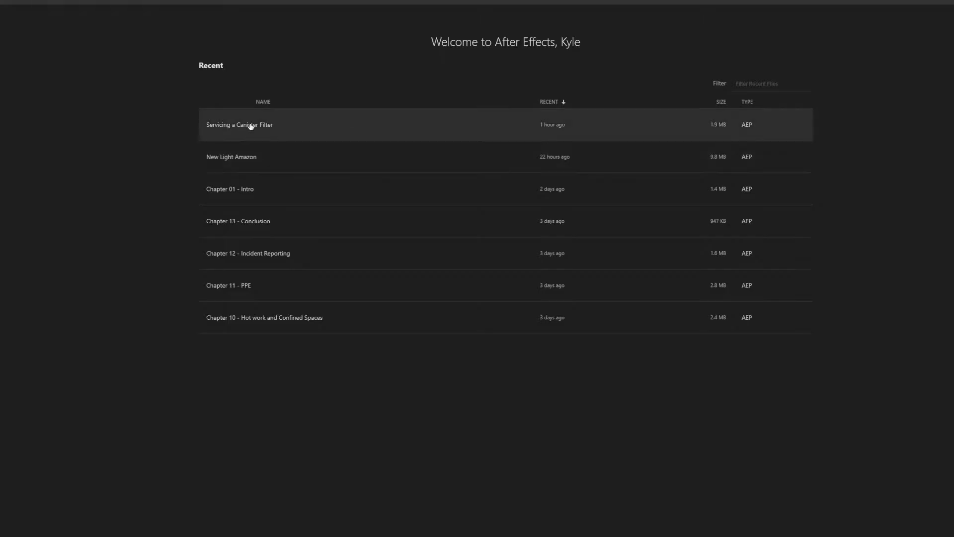
Step: Switch to After Effects, open the recent project Servicing a Canister Filter, and dismiss the missing-file warning
{"action": "left_click", "coordinate": [247, 126]}
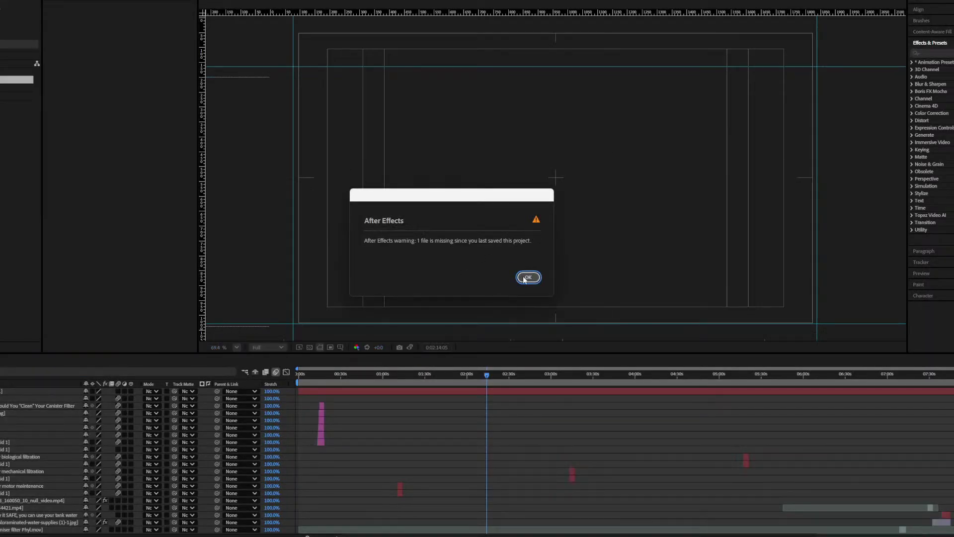
{"action": "left_click", "coordinate": [527, 277]}
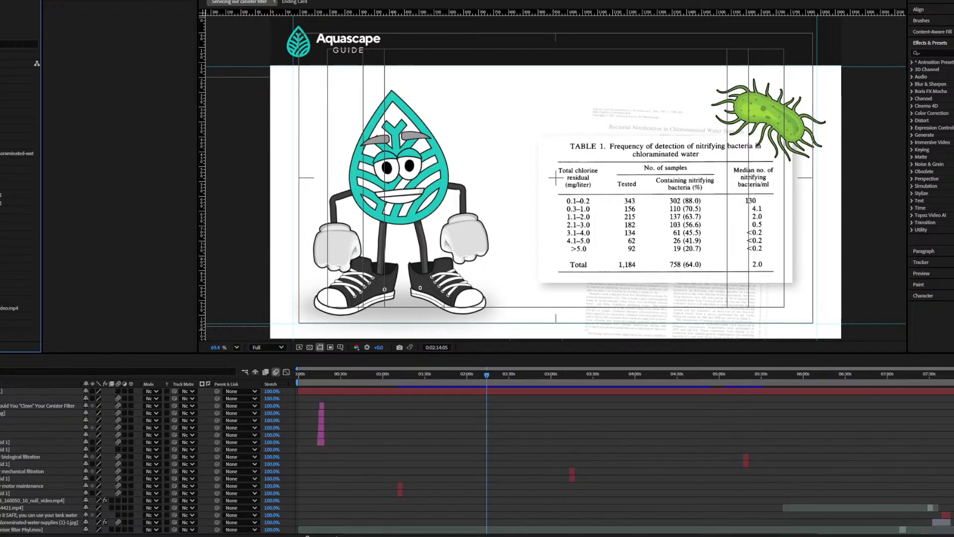
Step: Replace the puppet's footage item in the project with the newly exported video file
{"action": "right_click", "coordinate": [12, 304]}
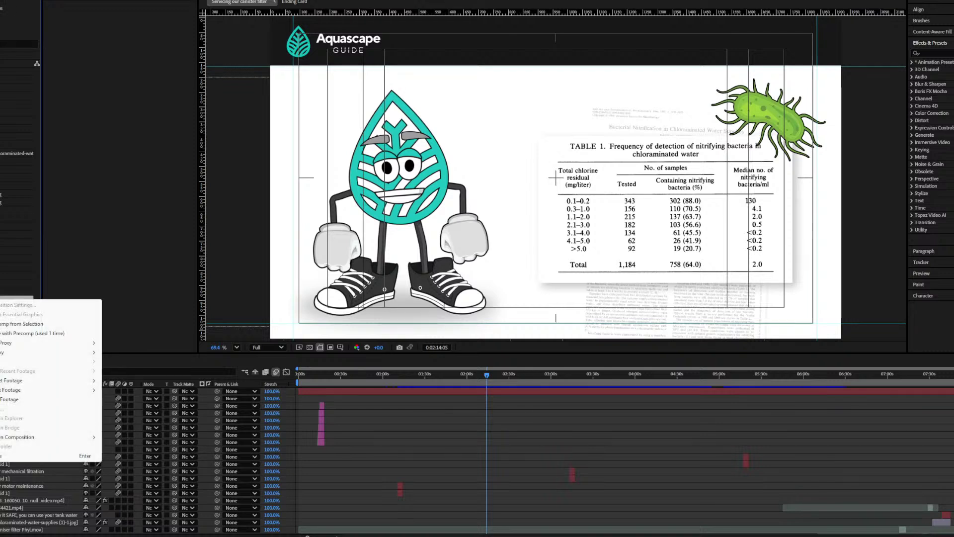
{"action": "key", "text": "Escape"}
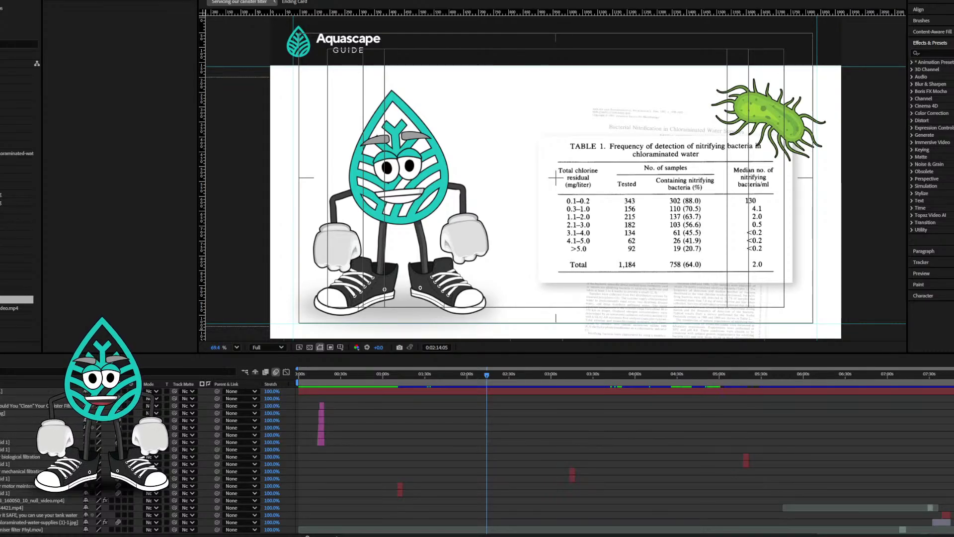
{"action": "right_click", "coordinate": [2, 300]}
{"action": "mouse_move", "coordinate": [15, 392]}
{"action": "left_click", "coordinate": [124, 392]}
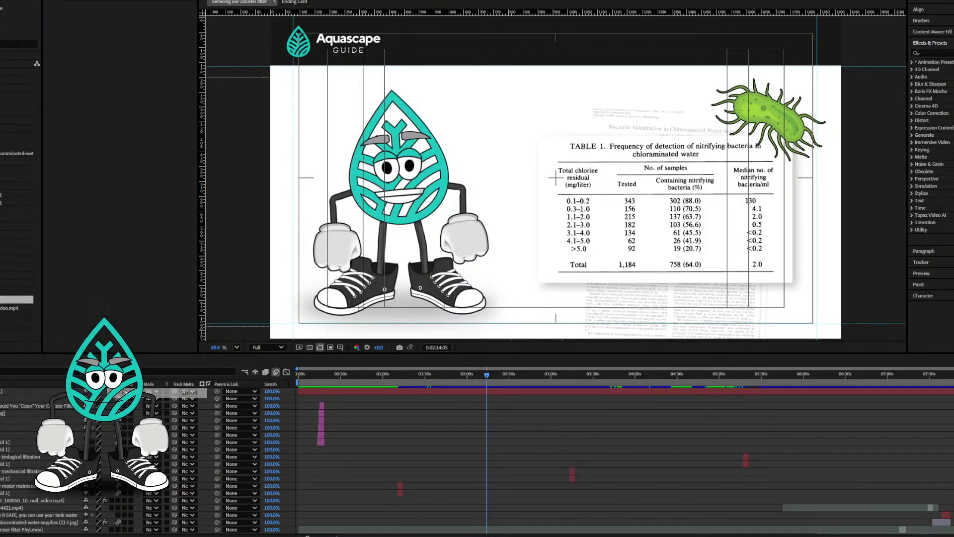
{"action": "double_click", "coordinate": [3, 94]}
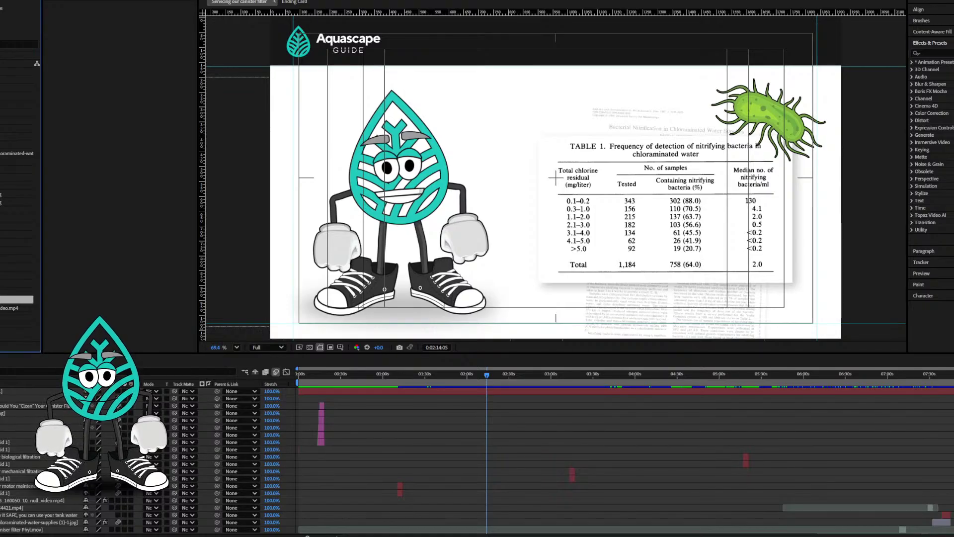
{"action": "scroll", "coordinate": [496, 462], "scroll_direction": "up", "scroll_amount": 10}
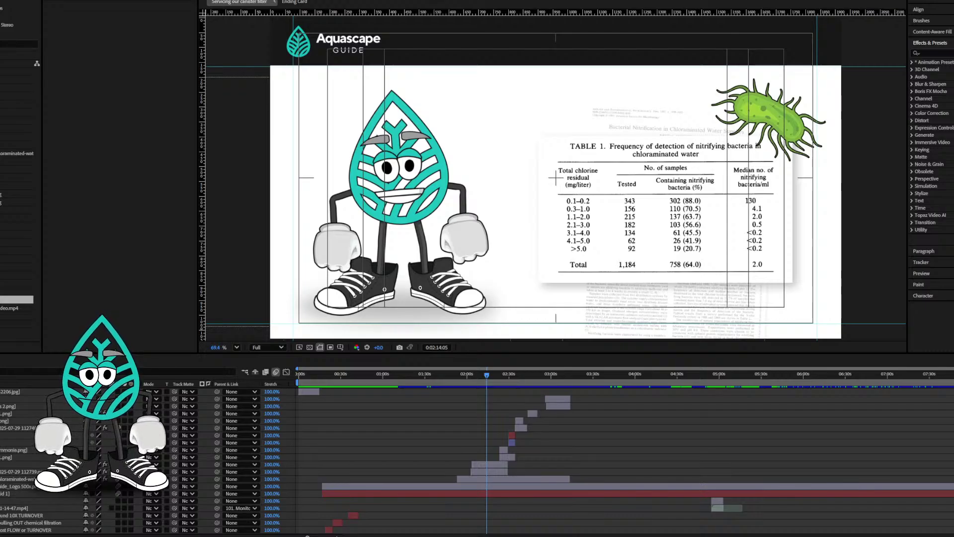
{"action": "right_click", "coordinate": [5, 300]}
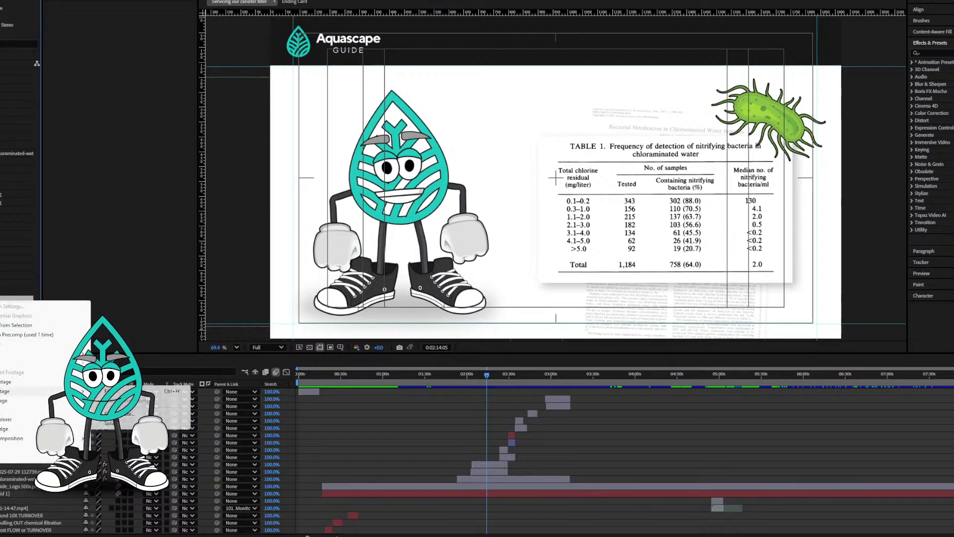
{"action": "key", "text": "Escape"}
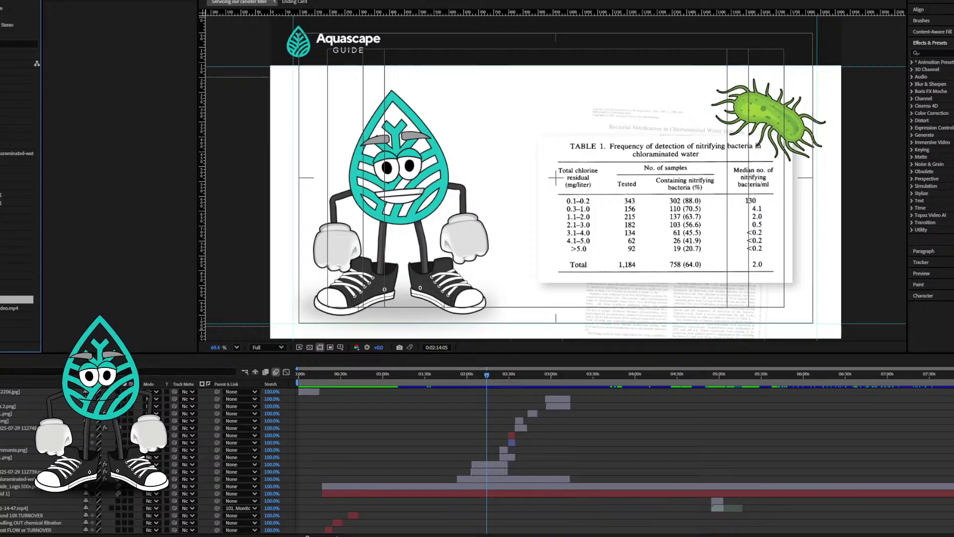
Step: Reload the footage item used in several layers and check the composition at 0:04:57:28 and 0:07:56:21
{"action": "left_click_drag", "start_coordinate": [600, 380], "coordinate": [717, 387]}
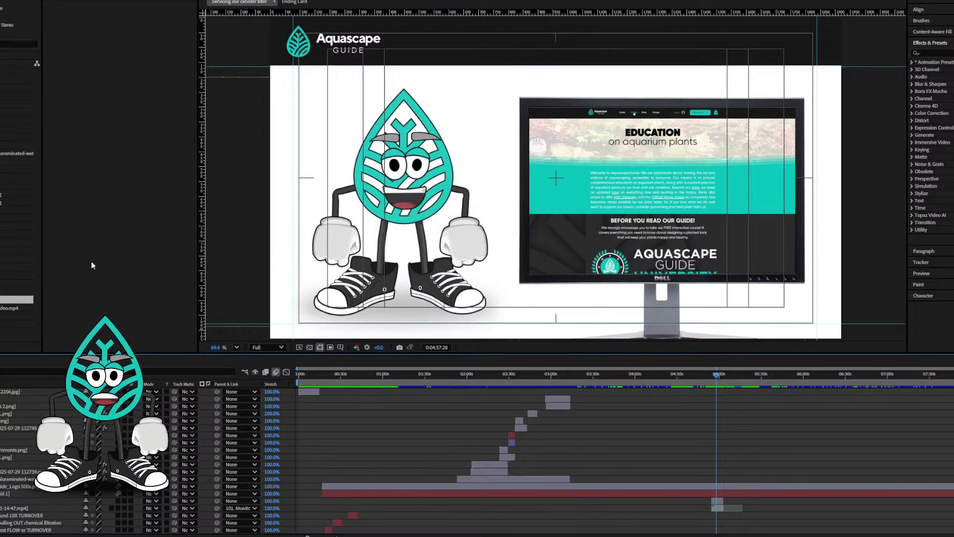
{"action": "right_click", "coordinate": [5, 318]}
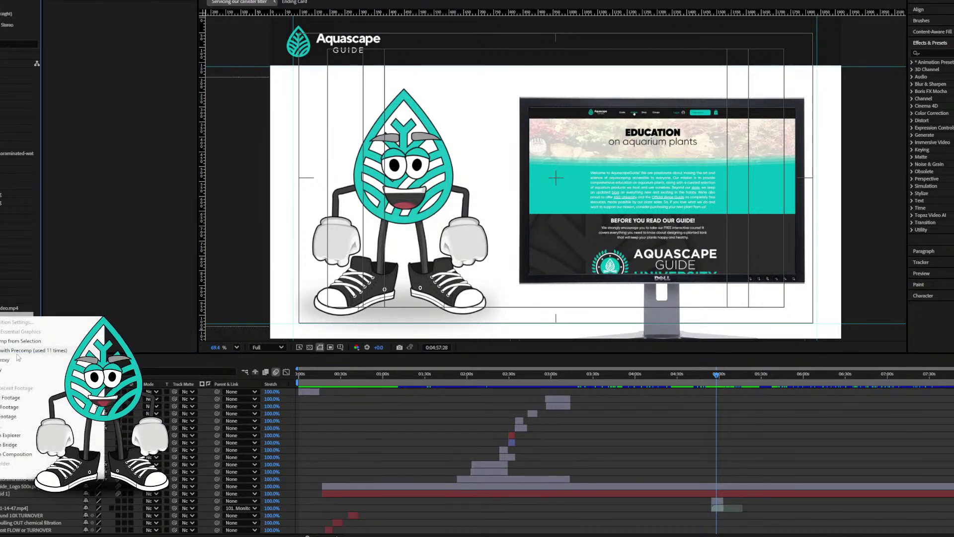
{"action": "left_click", "coordinate": [4, 417]}
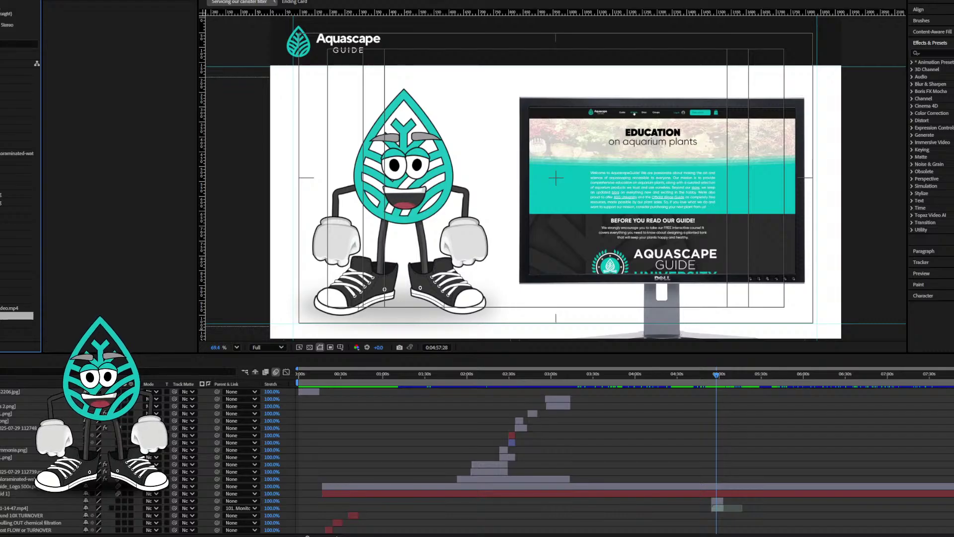
{"action": "key", "text": "alt+Tab"}
{"action": "key", "text": "alt+Tab"}
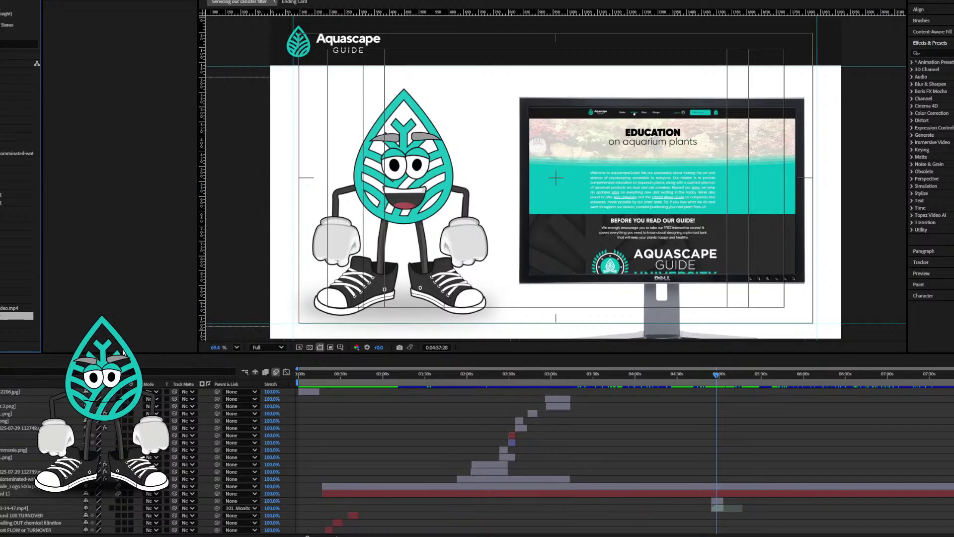
{"action": "left_click", "coordinate": [711, 375]}
{"action": "left_click_drag", "start_coordinate": [711, 377], "coordinate": [953, 407]}
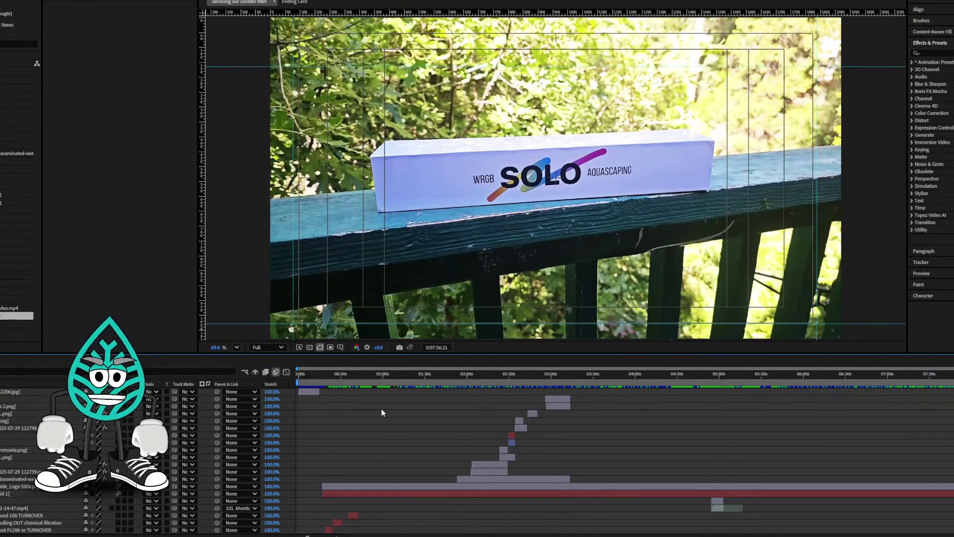
Step: Queue the Servicing our canister filter composition in Adobe Media Encoder as H.264 with Match Source - High bitrate and start encoding
{"action": "scroll", "coordinate": [20, 174], "scroll_direction": "down", "scroll_amount": 5}
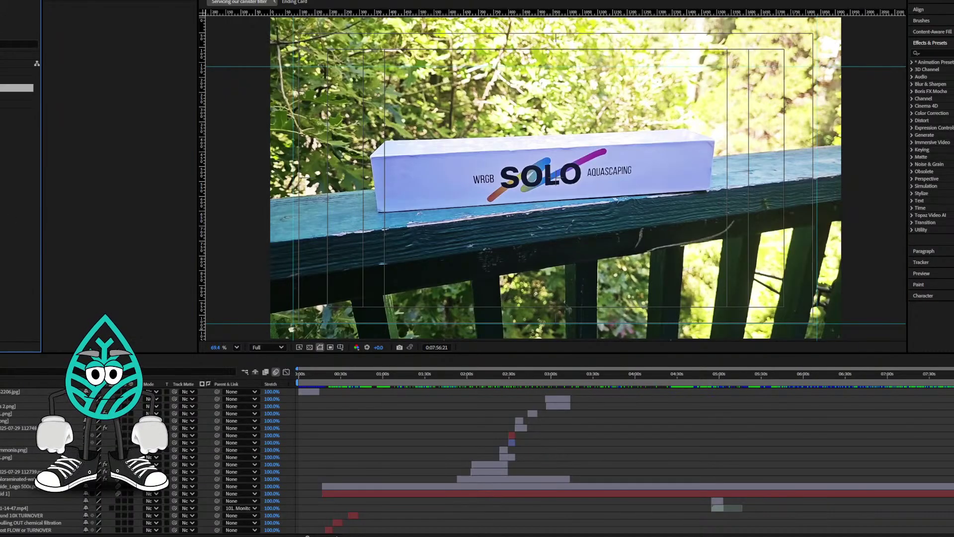
{"action": "key", "text": "alt+c"}
{"action": "key", "text": "Return"}
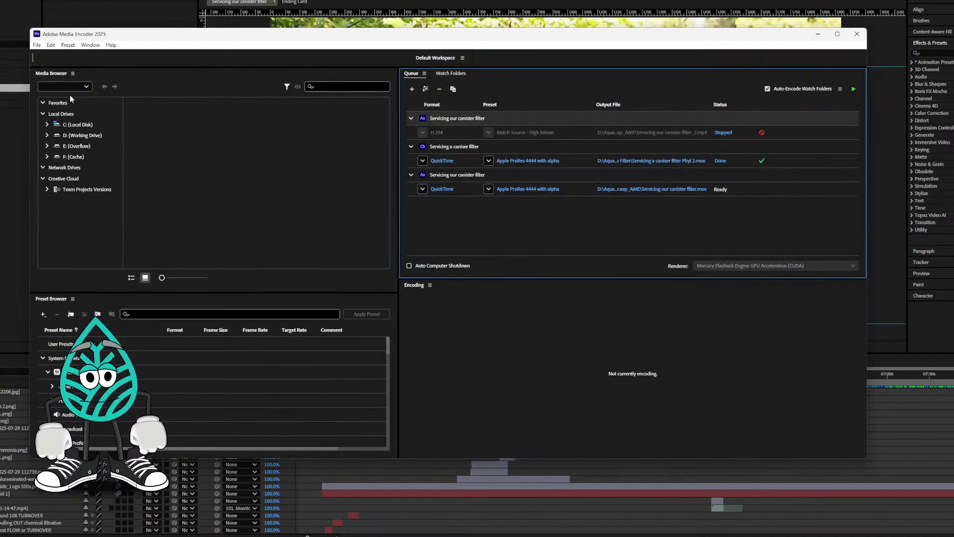
{"action": "left_click", "coordinate": [441, 189]}
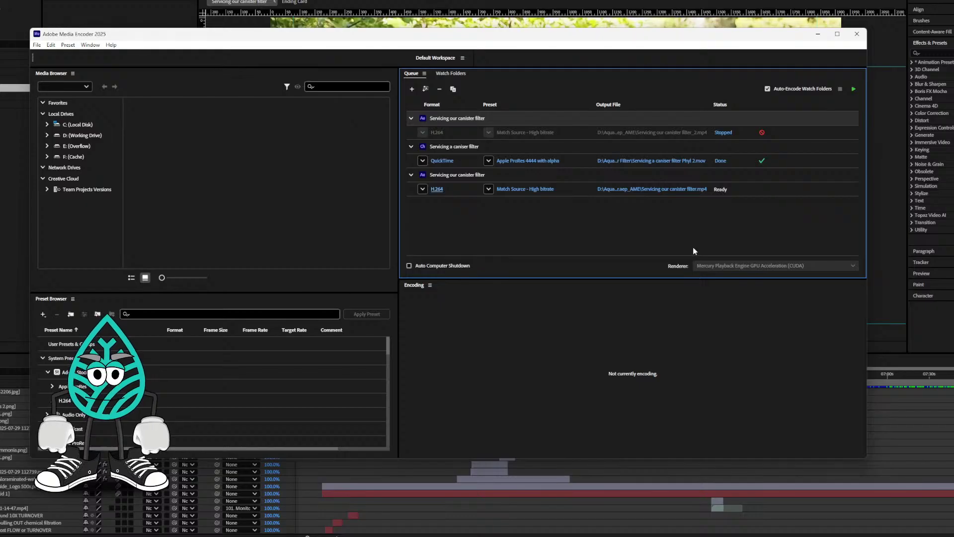
{"action": "left_click", "coordinate": [854, 88]}
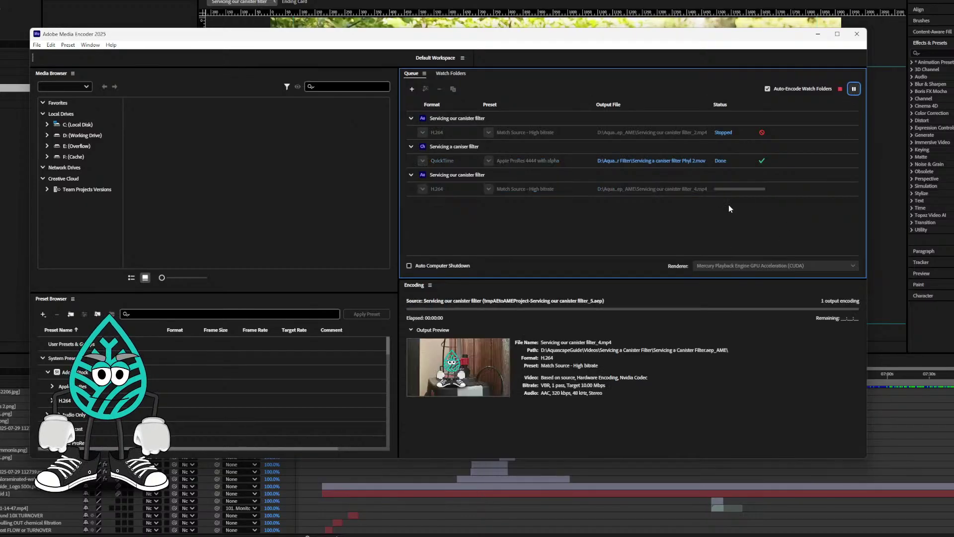